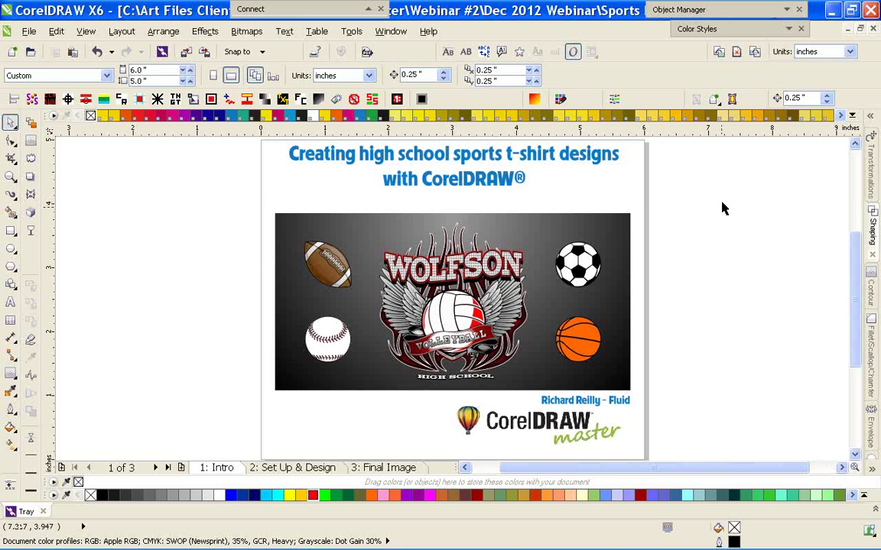
# Set the page size of the Set Up & Design page to 12 by 12 inches
pyautogui.click(304, 467)
pyautogui.scroll(-4, 429, 313)
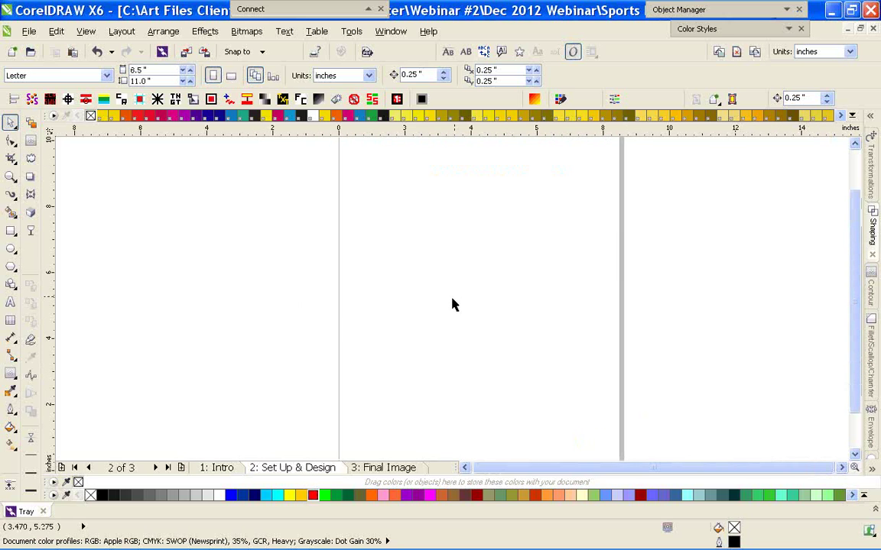
pyautogui.scroll(2, 468, 298)
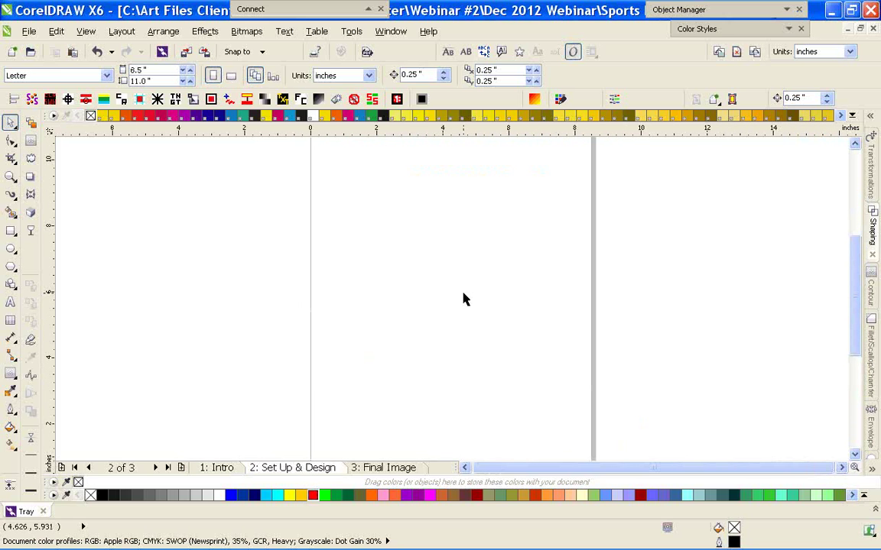
pyautogui.doubleClick(150, 68)
pyautogui.write('12')
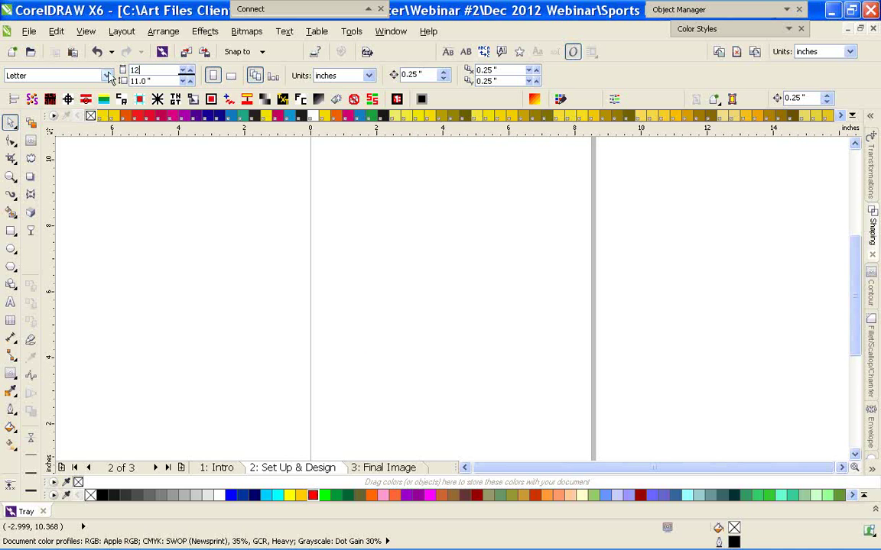
pyautogui.press('Tab')
pyautogui.write('12')
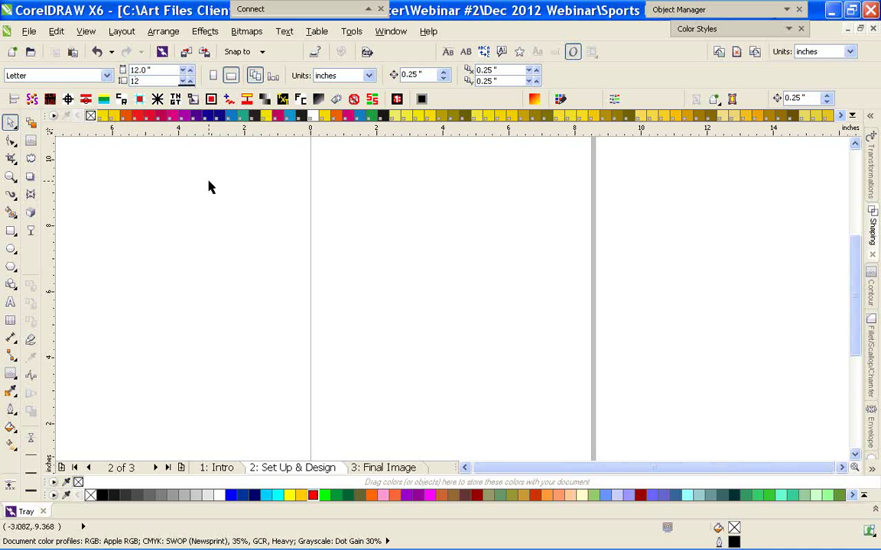
pyautogui.press('Return')
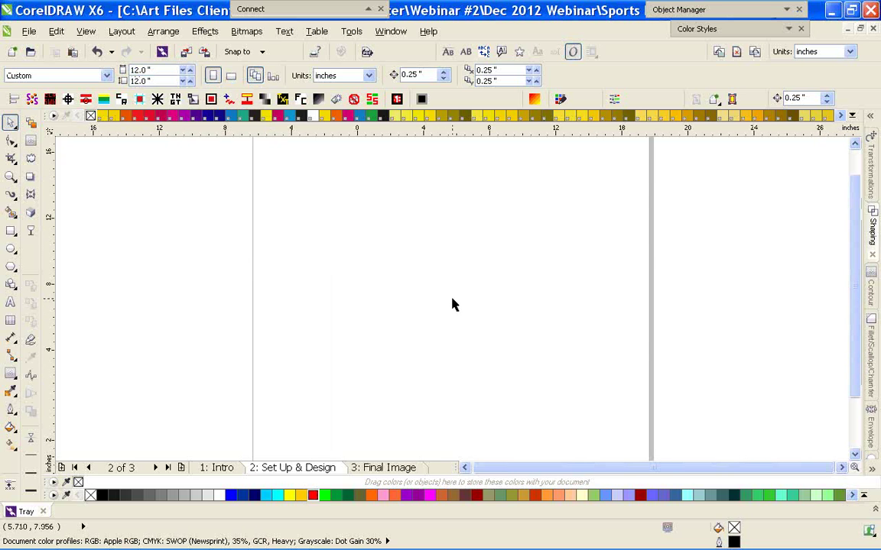
pyautogui.scroll(-2, 405, 264)
pyautogui.moveTo(855, 236); pyautogui.dragTo(855, 250)
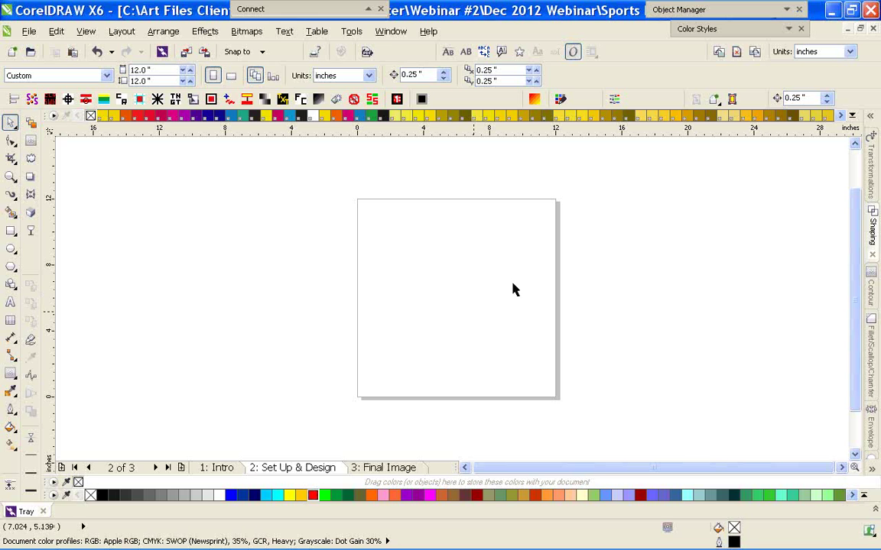
# Lock Layer 1 of the Intro page and collapse the Intro and Final Image page entries in the Object Manager
pyautogui.click(788, 16)
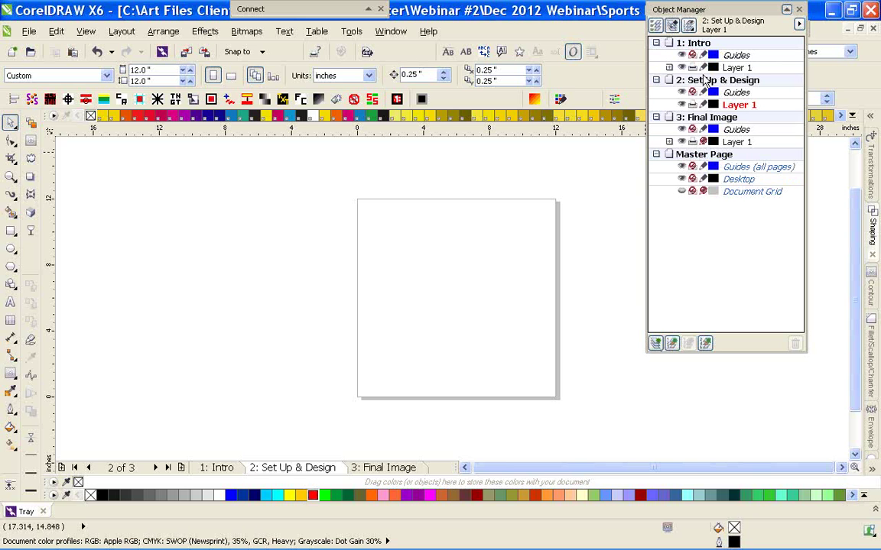
pyautogui.click(703, 67)
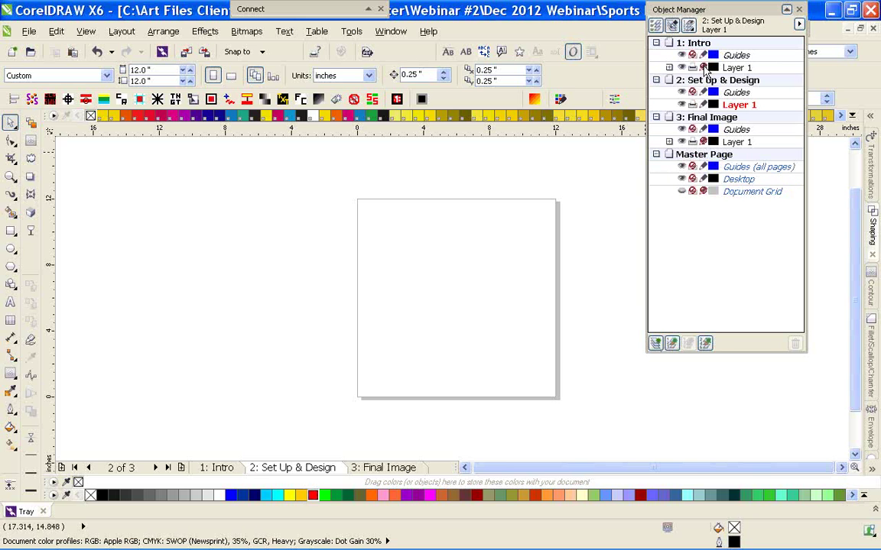
pyautogui.click(656, 117)
pyautogui.click(656, 42)
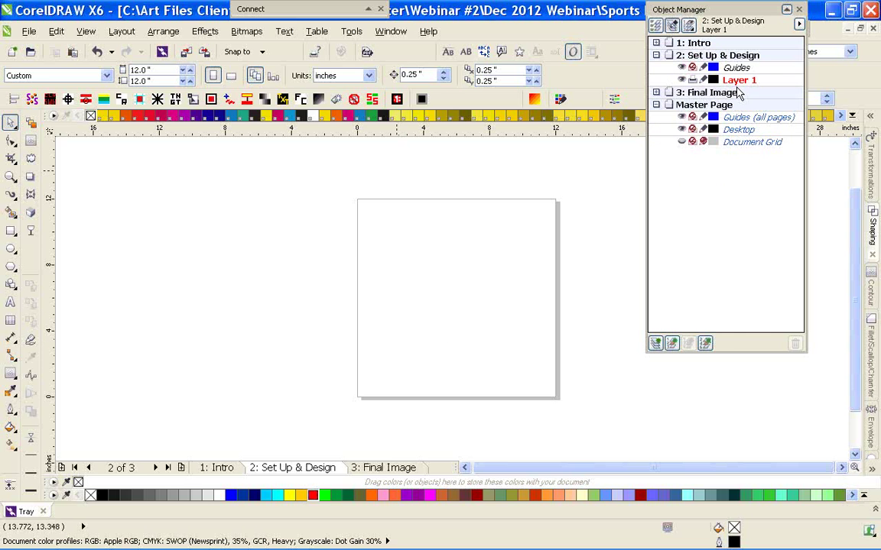
# Rename Layer 1 of the Set Up & Design page as Shirt
pyautogui.click(738, 81)
pyautogui.rightClick(738, 86)
pyautogui.click(772, 251)
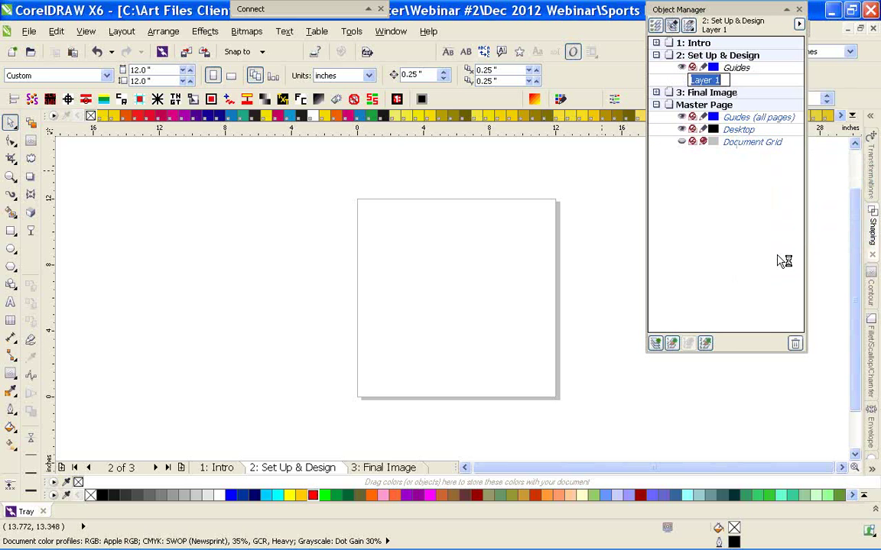
pyautogui.write('Shirt')
pyautogui.press('Return')
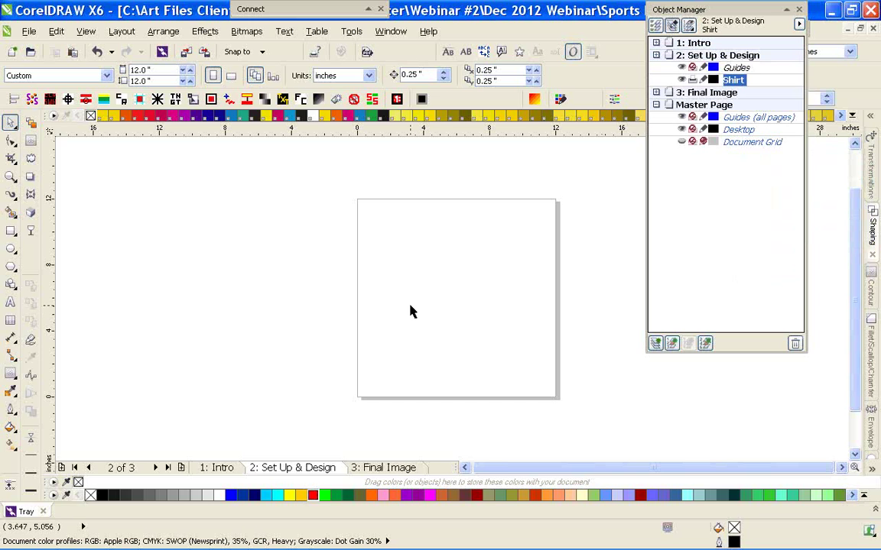
# Create a page-sized rectangle on the Shirt layer with no outline and a 70% Black fill
pyautogui.doubleClick(11, 233)
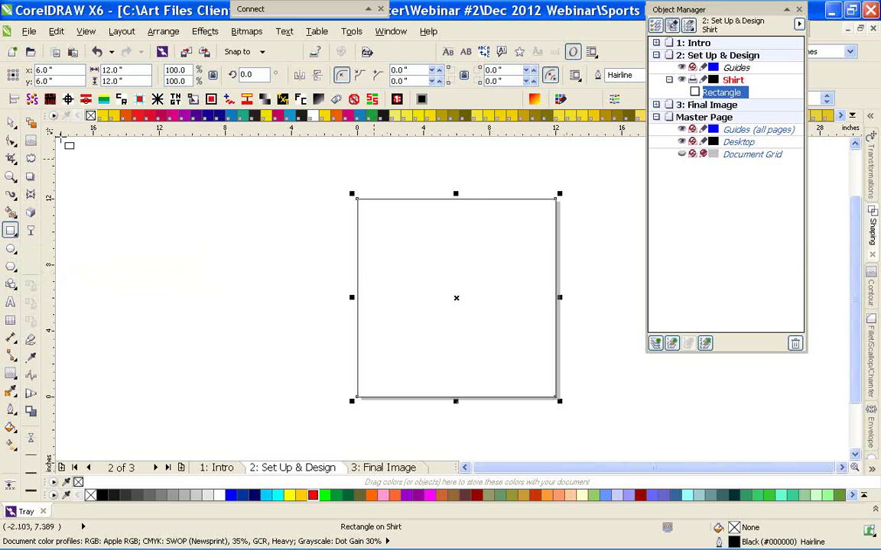
pyautogui.click(17, 124)
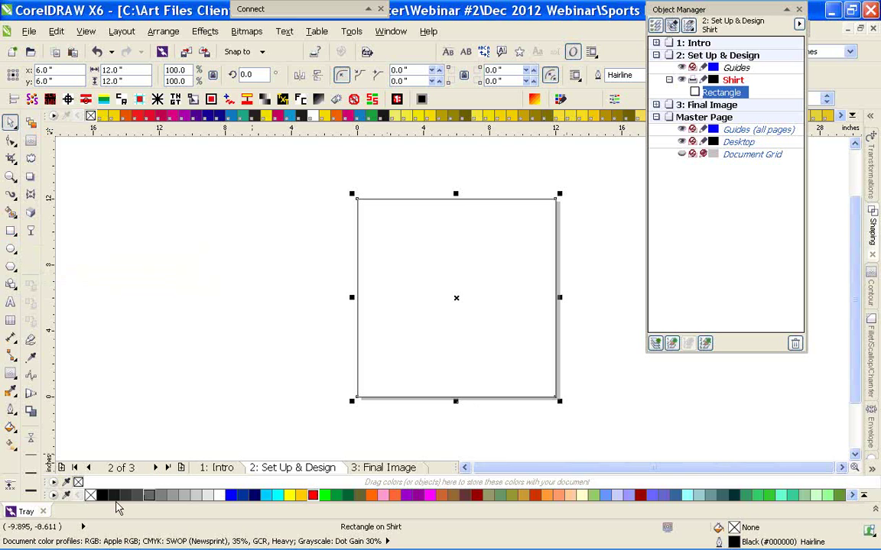
pyautogui.rightClick(92, 496)
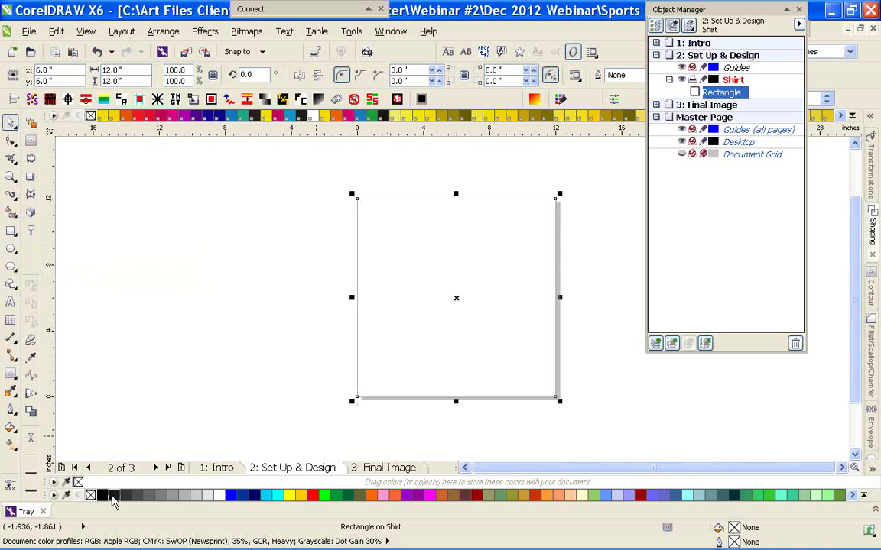
pyautogui.click(124, 496)
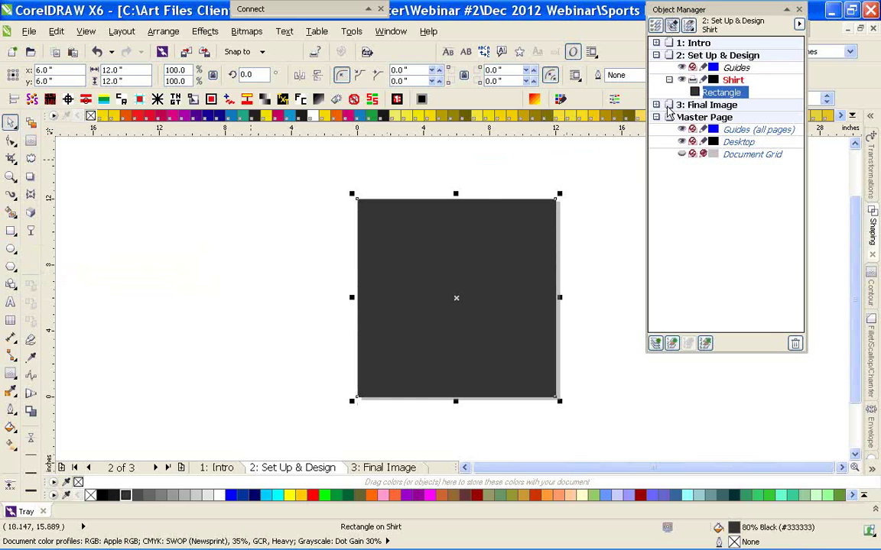
pyautogui.click(136, 495)
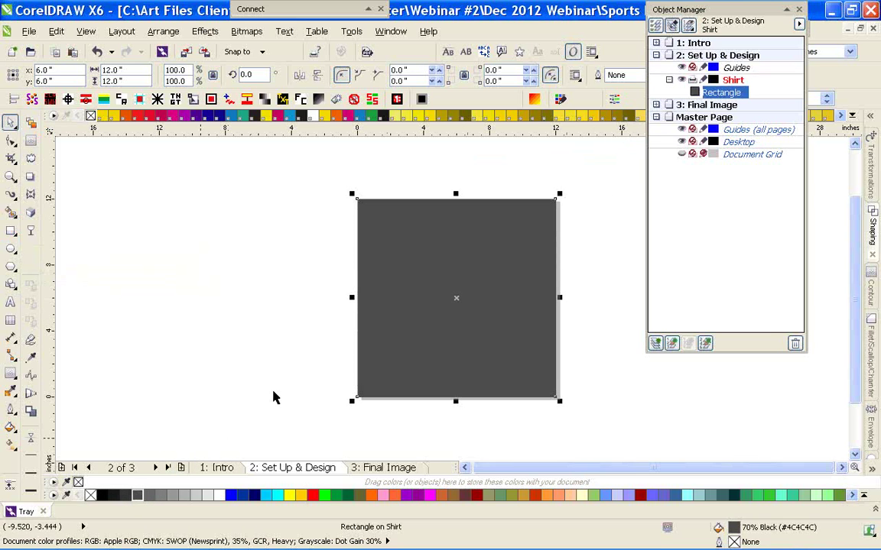
# Lock the Shirt layer, collapse its contents and roll up the Object Manager
pyautogui.click(703, 79)
pyautogui.click(670, 80)
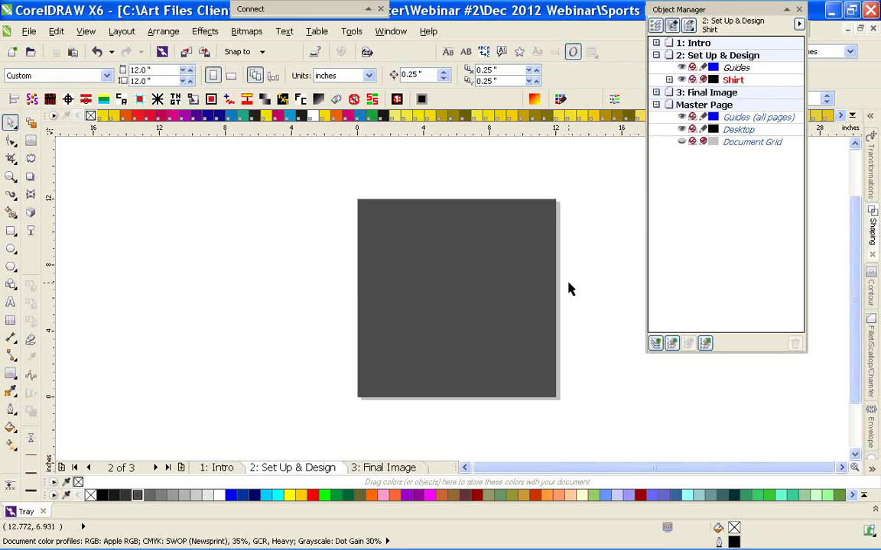
pyautogui.hotkey('shift', 'F4')
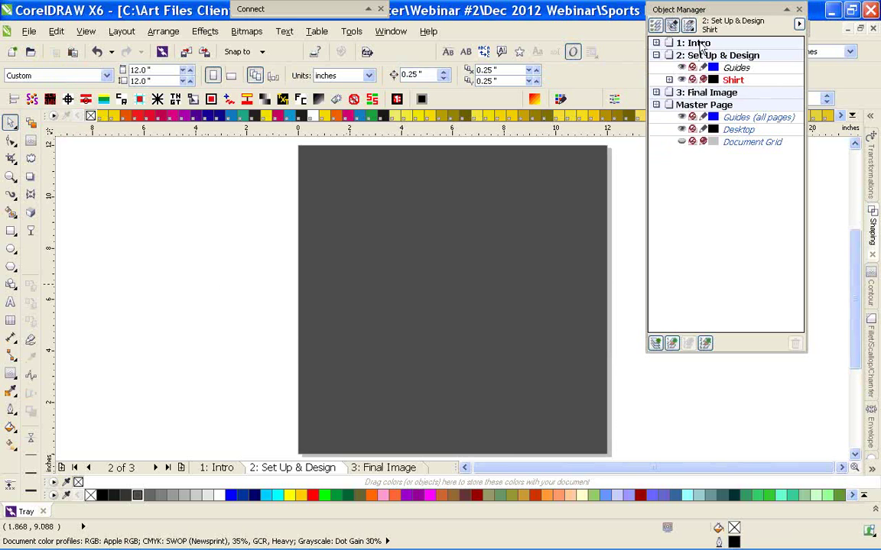
pyautogui.click(787, 9)
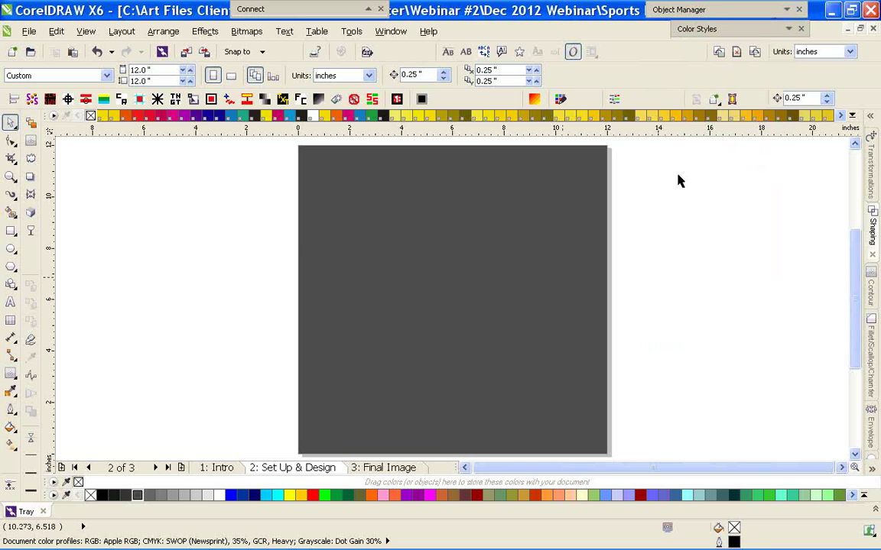
# Expand the Color Styles docker and make it taller and wider
pyautogui.click(788, 29)
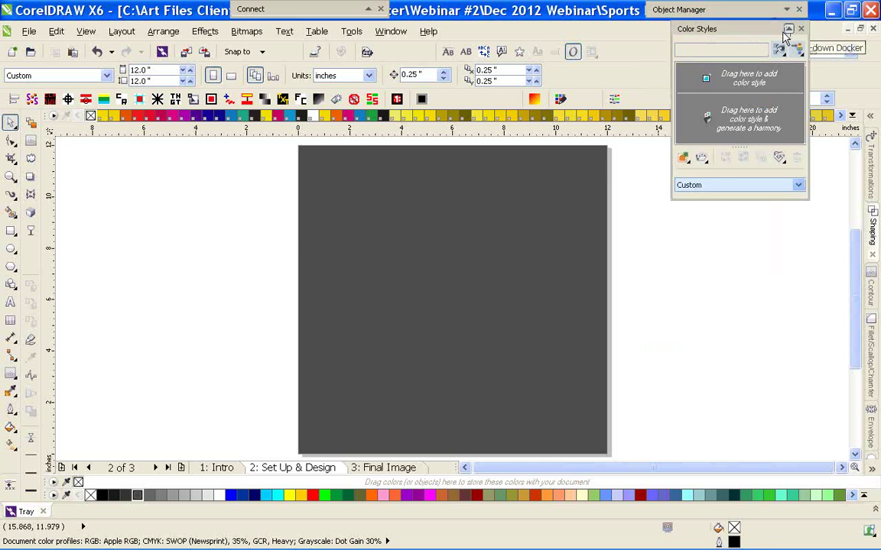
pyautogui.moveTo(713, 199); pyautogui.dragTo(710, 335)
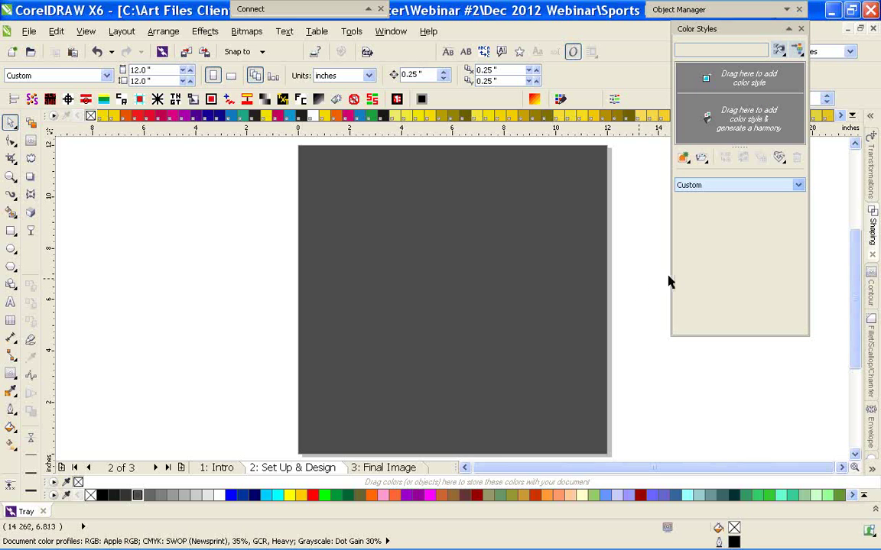
pyautogui.moveTo(670, 275); pyautogui.dragTo(645, 273)
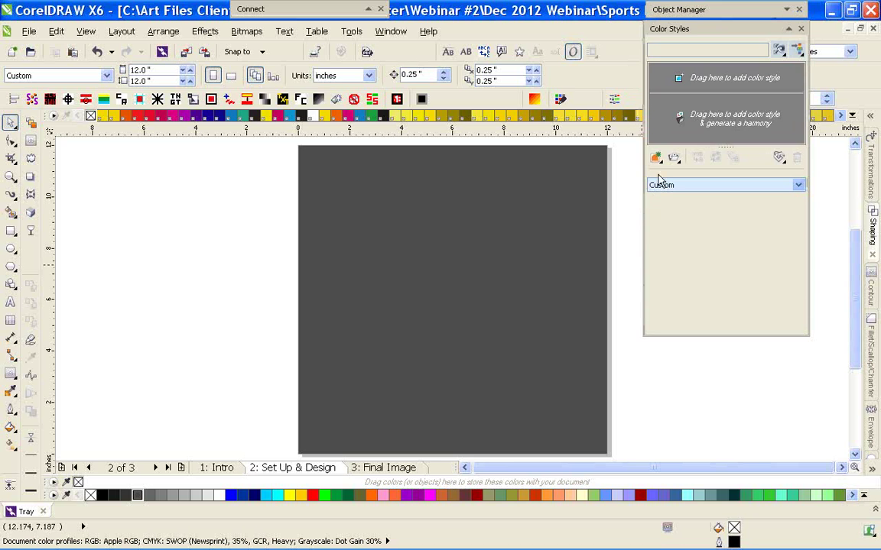
# Create five new color styles in the document
pyautogui.click(655, 157)
pyautogui.click(680, 179)
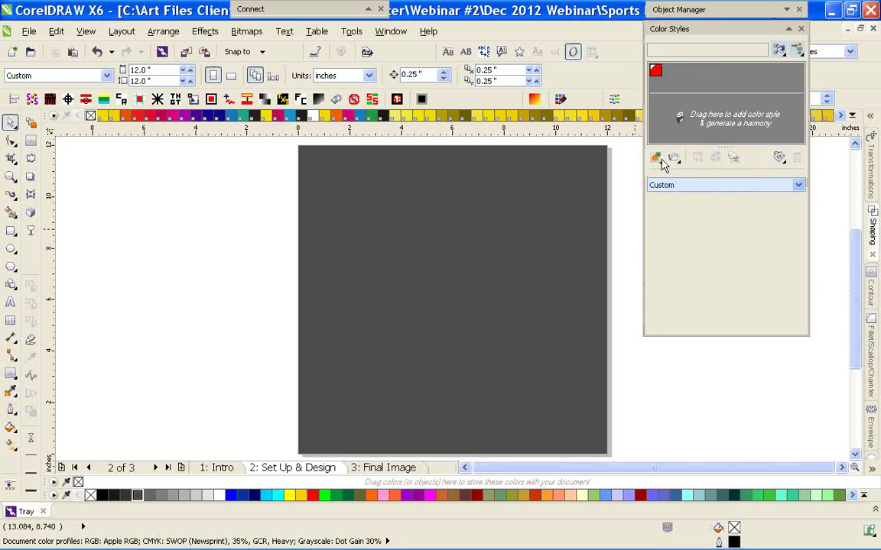
pyautogui.click(656, 157)
pyautogui.click(676, 177)
pyautogui.click(656, 157)
pyautogui.click(670, 175)
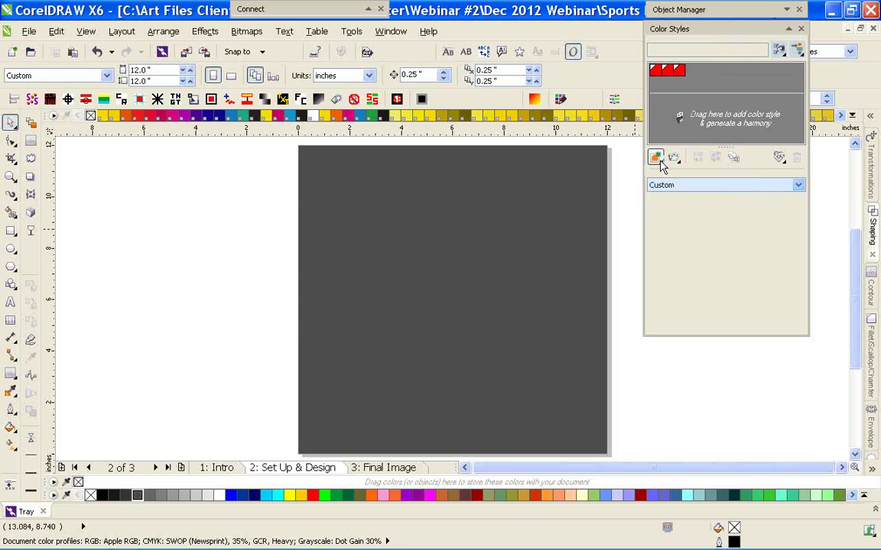
pyautogui.click(659, 161)
pyautogui.click(665, 175)
pyautogui.click(656, 157)
pyautogui.click(665, 159)
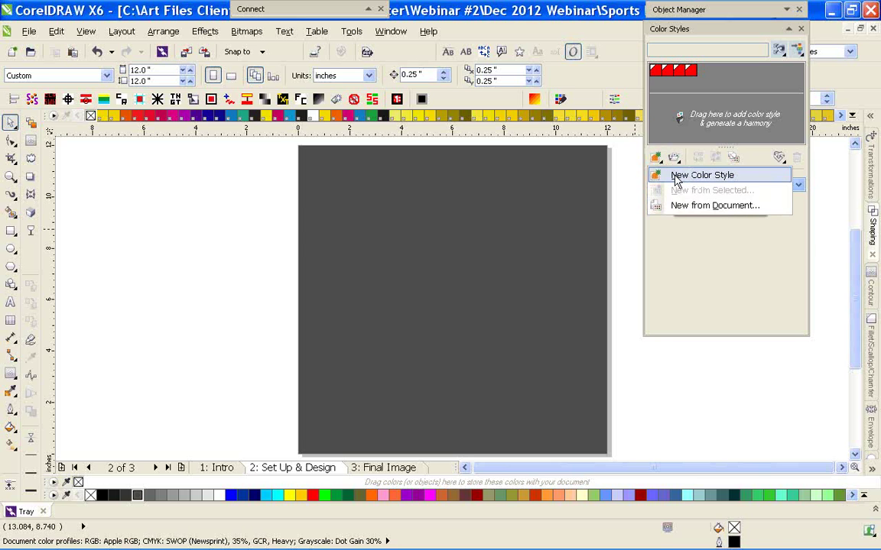
pyautogui.click(676, 176)
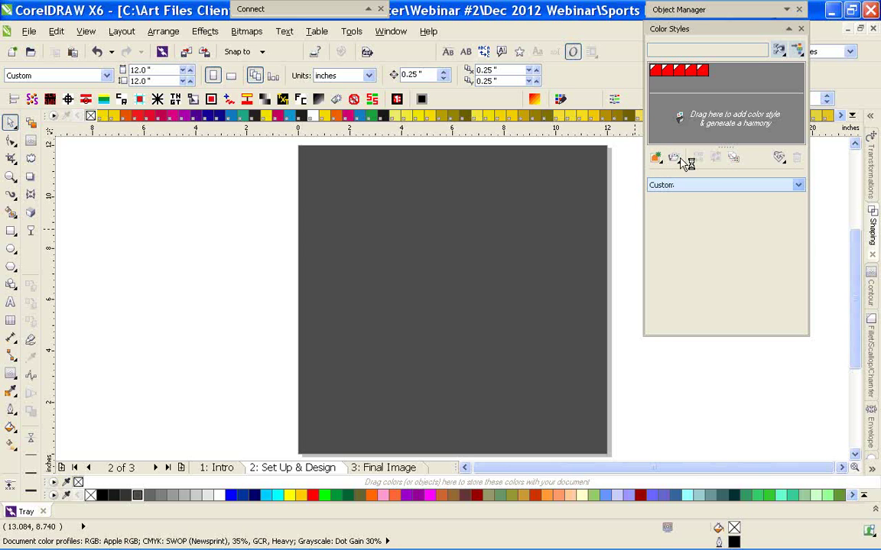
# Open the first color style in the Color Editor and lengthen the Color Styles docker
pyautogui.click(658, 72)
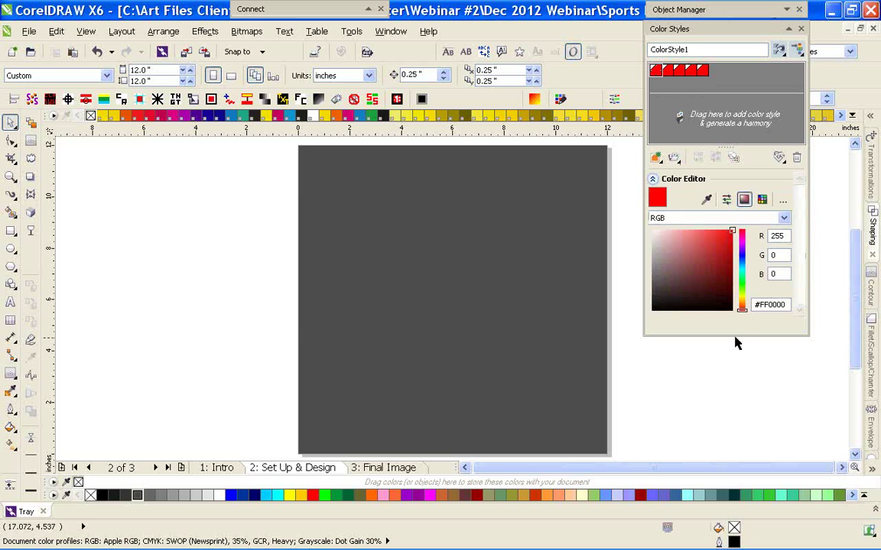
pyautogui.moveTo(735, 336); pyautogui.dragTo(735, 431)
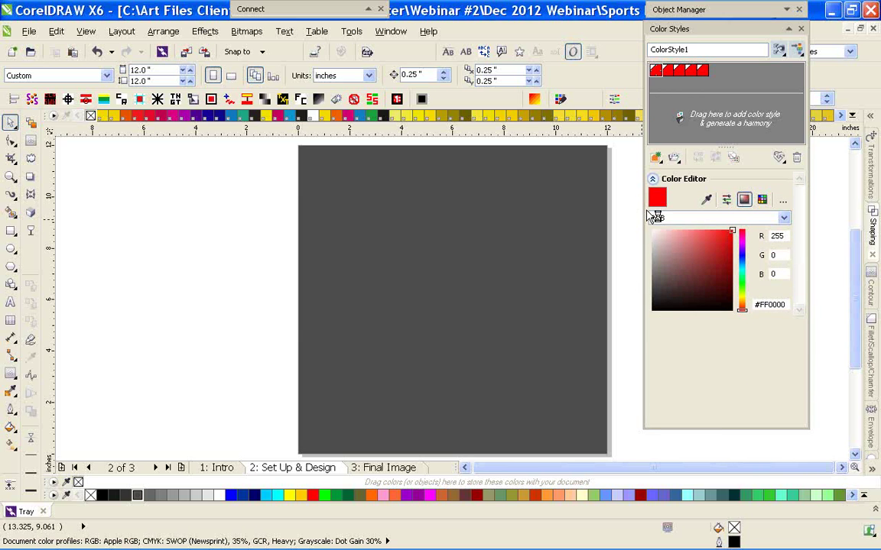
pyautogui.click(748, 221)
pyautogui.click(749, 222)
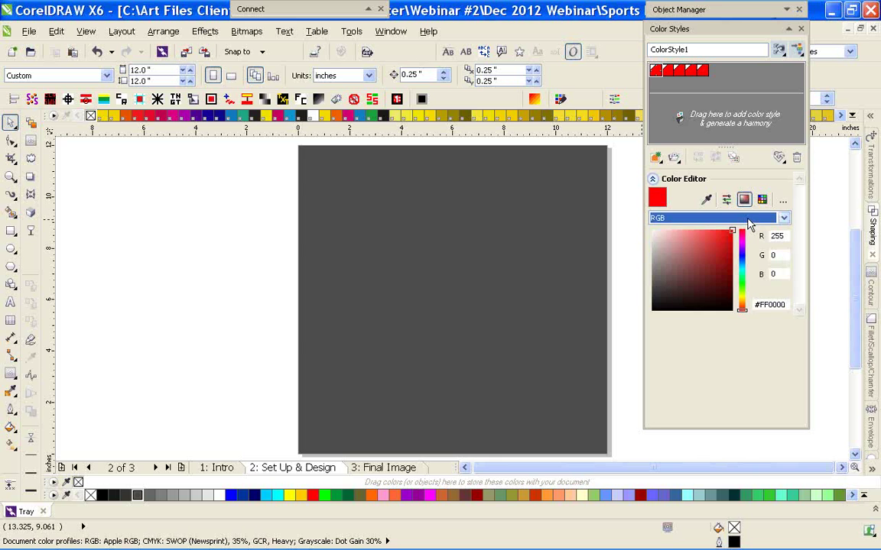
# Load the solid coated spot palette from PANTONE's Previous Version library for the first color style
pyautogui.click(656, 71)
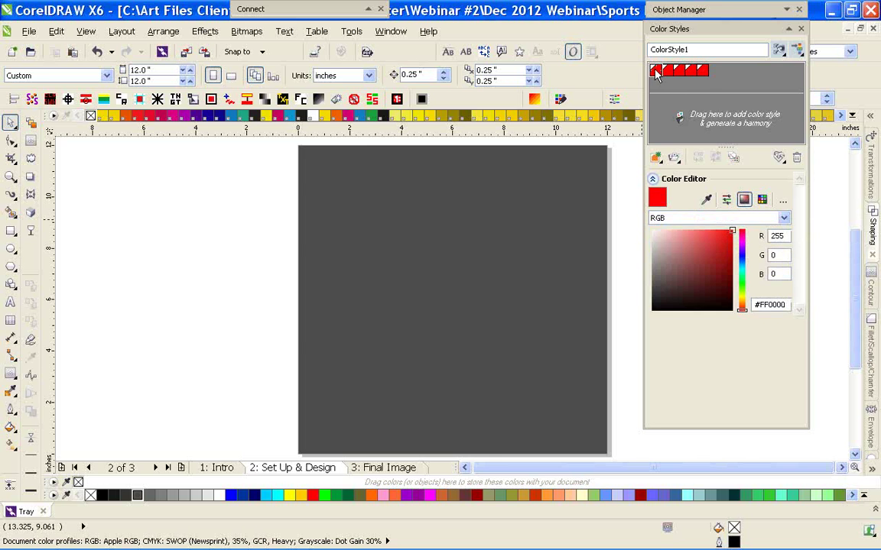
pyautogui.click(767, 200)
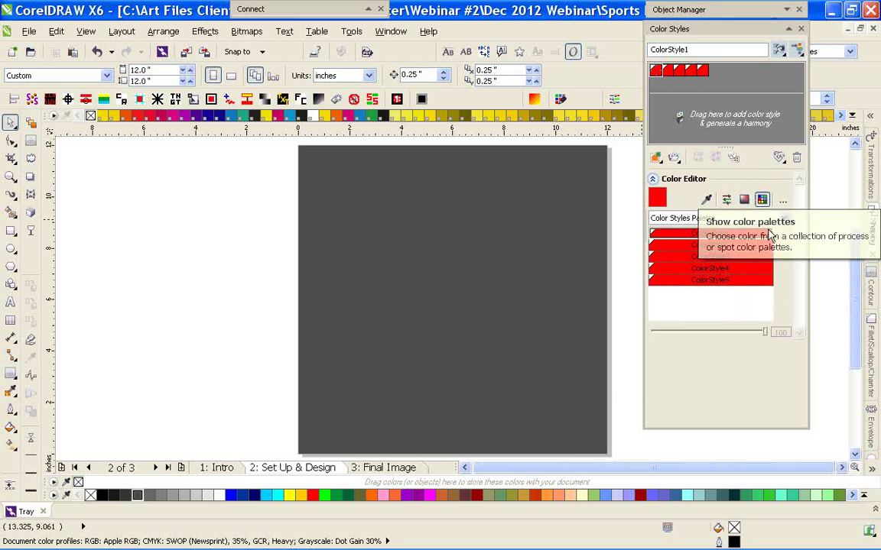
pyautogui.click(780, 219)
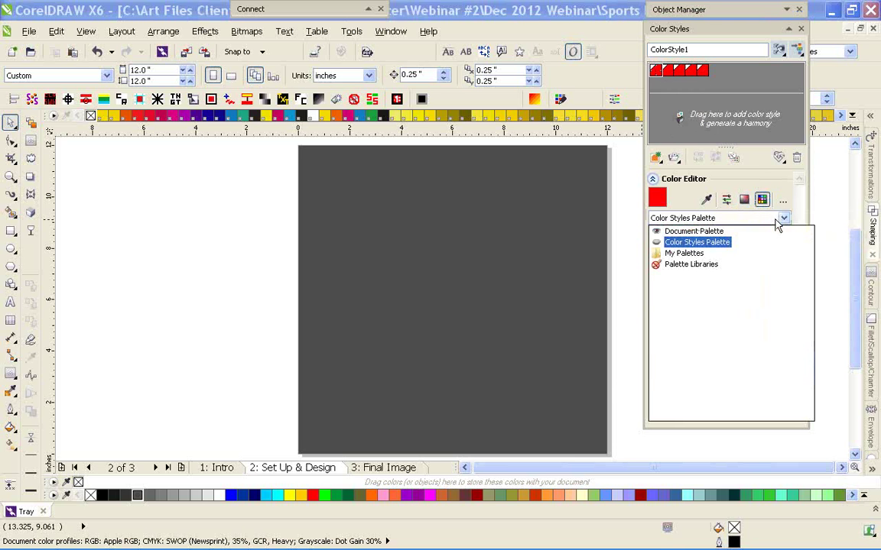
pyautogui.click(690, 264)
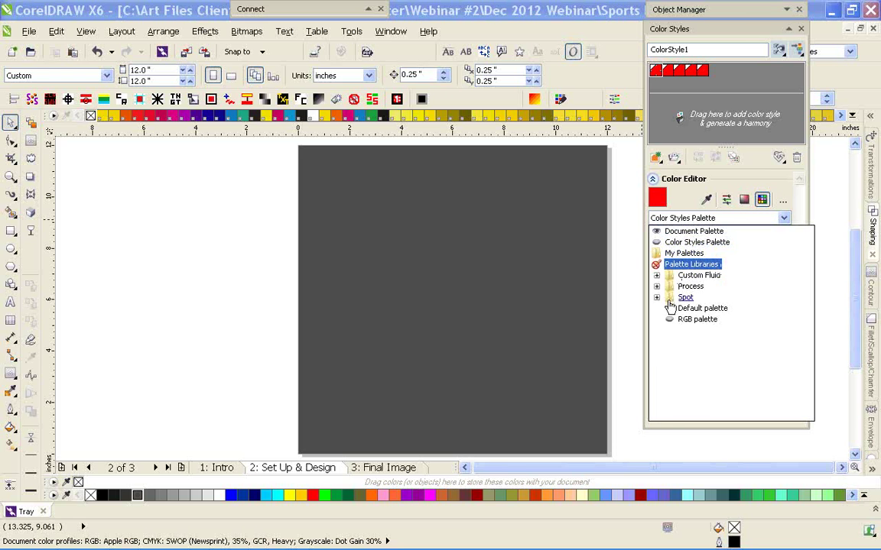
pyautogui.click(685, 298)
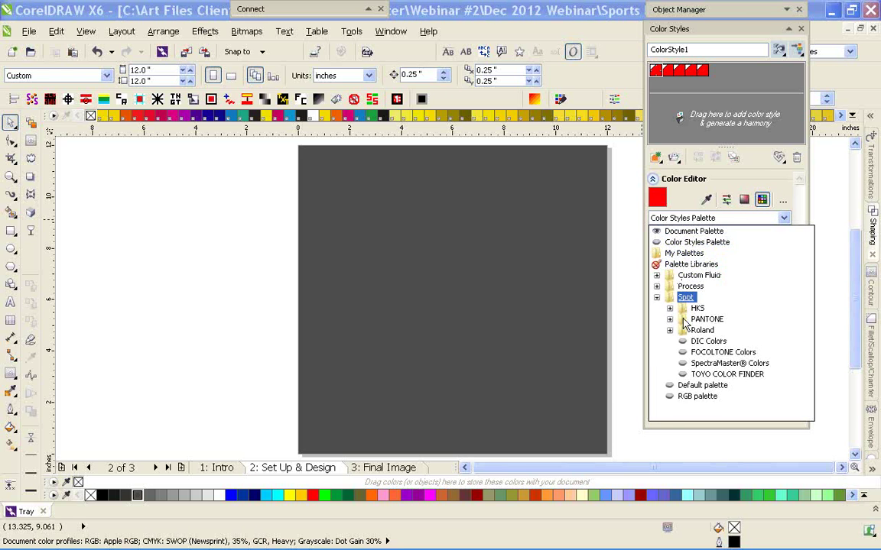
pyautogui.click(704, 320)
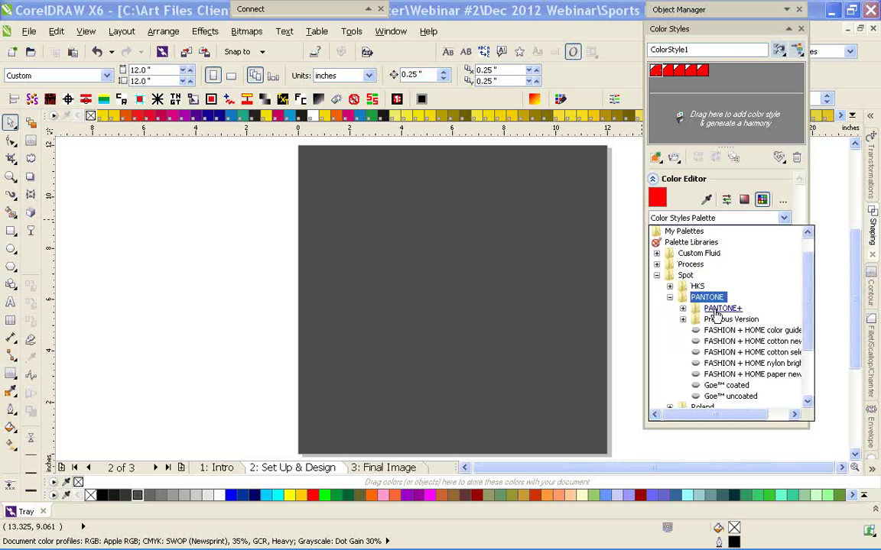
pyautogui.click(706, 321)
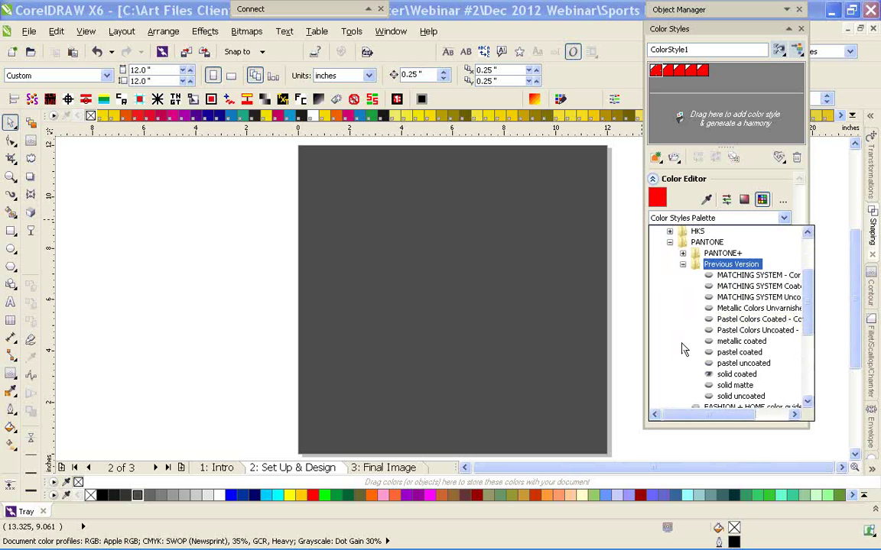
pyautogui.click(688, 370)
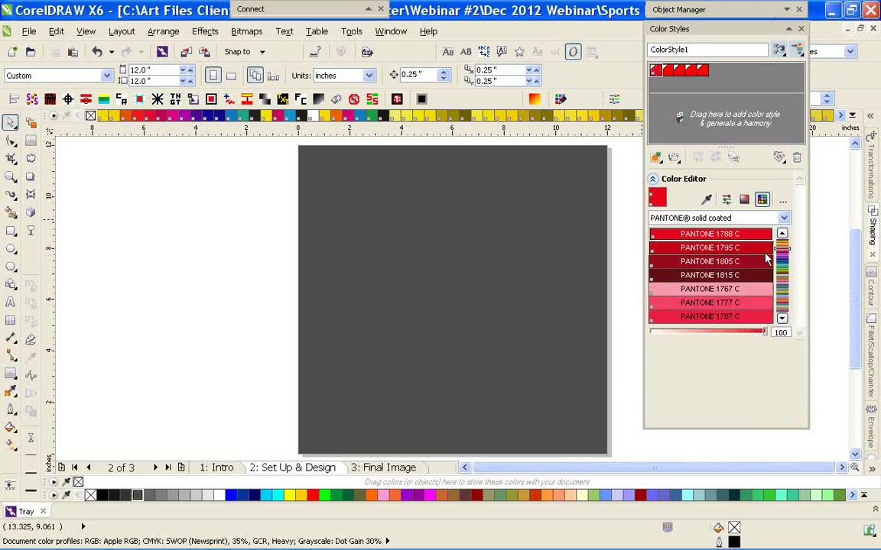
# Find PANTONE 185 C by name and assign it to the first color style
pyautogui.click(784, 201)
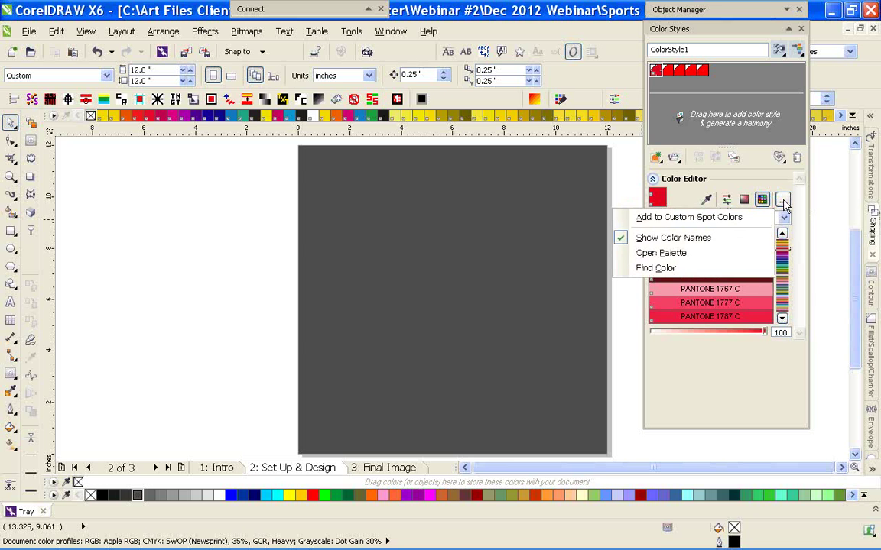
pyautogui.click(658, 268)
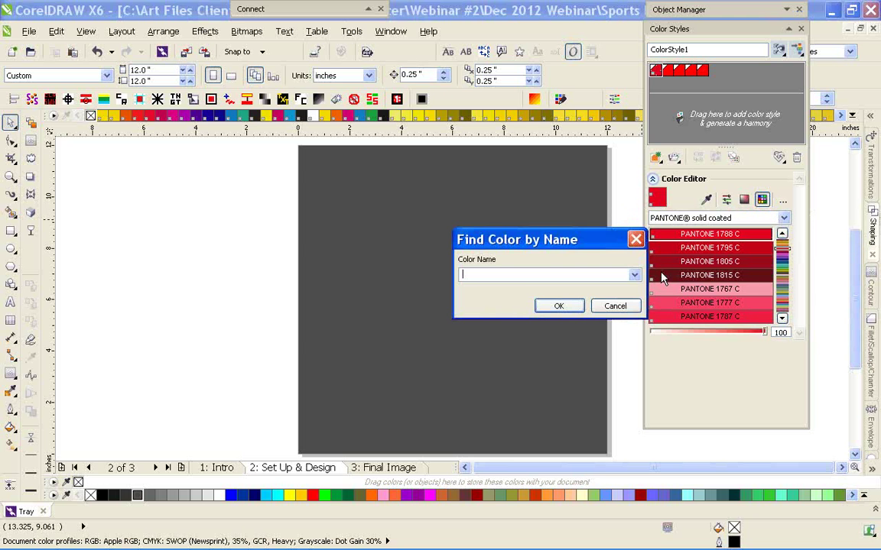
pyautogui.write('PANTONE 185 C')
pyautogui.click(558, 306)
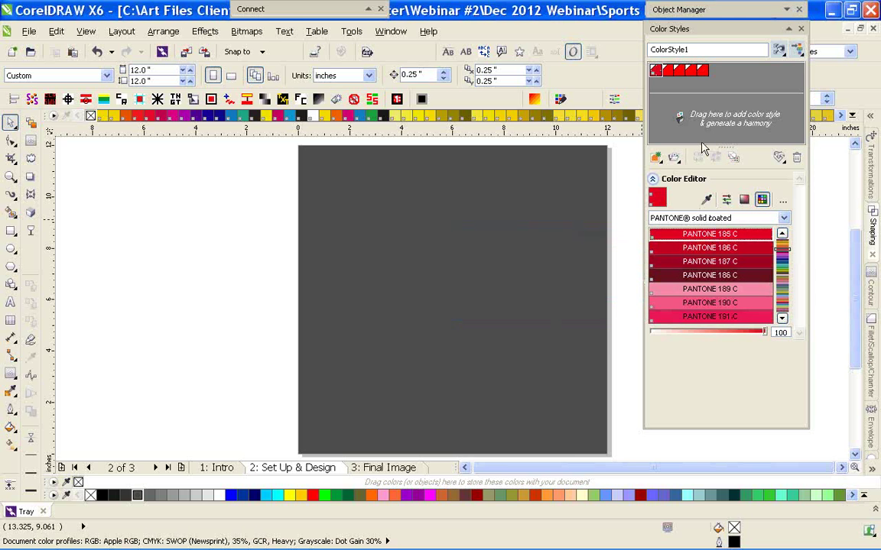
# Select the second color style and switch its Color Editor to color palettes
pyautogui.click(667, 72)
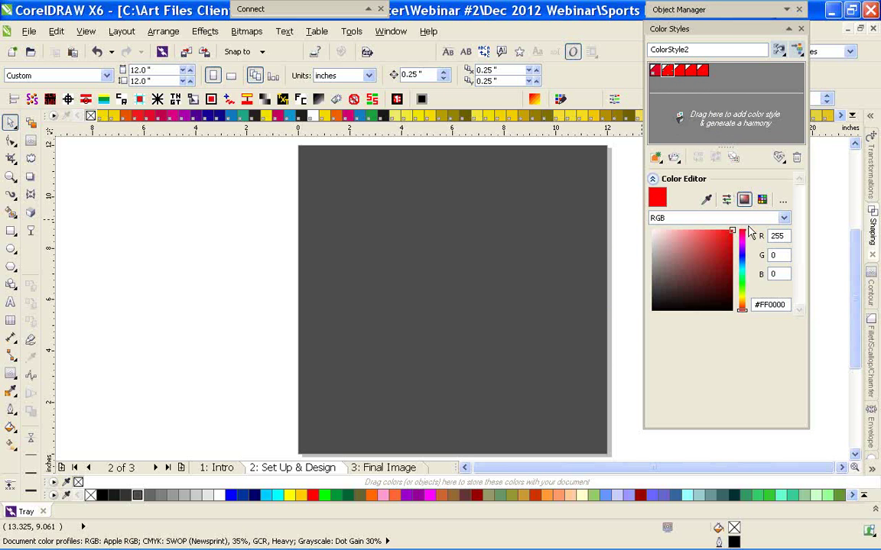
pyautogui.click(762, 199)
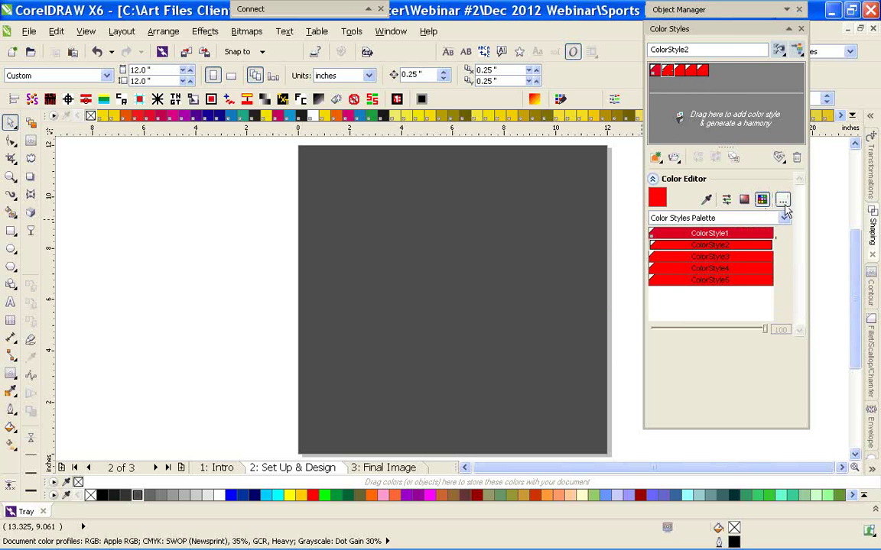
pyautogui.click(782, 201)
pyautogui.click(630, 268)
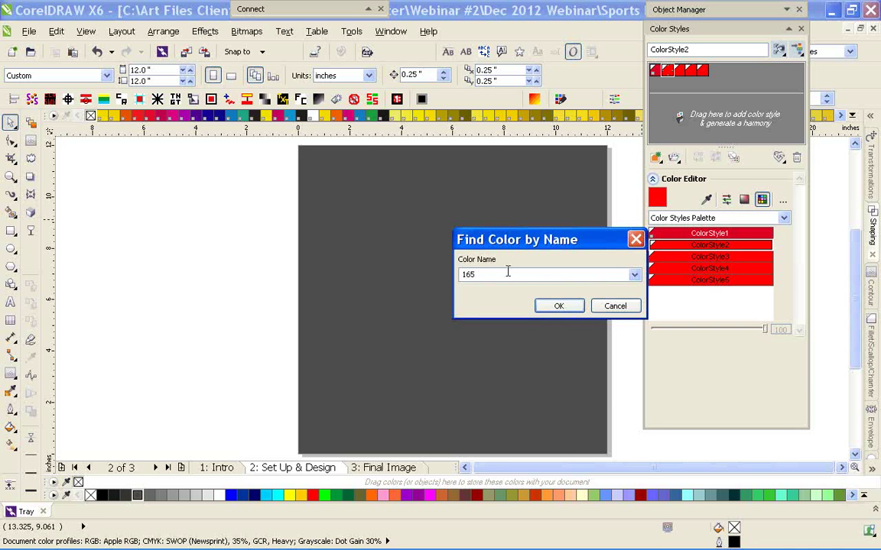
pyautogui.click(616, 306)
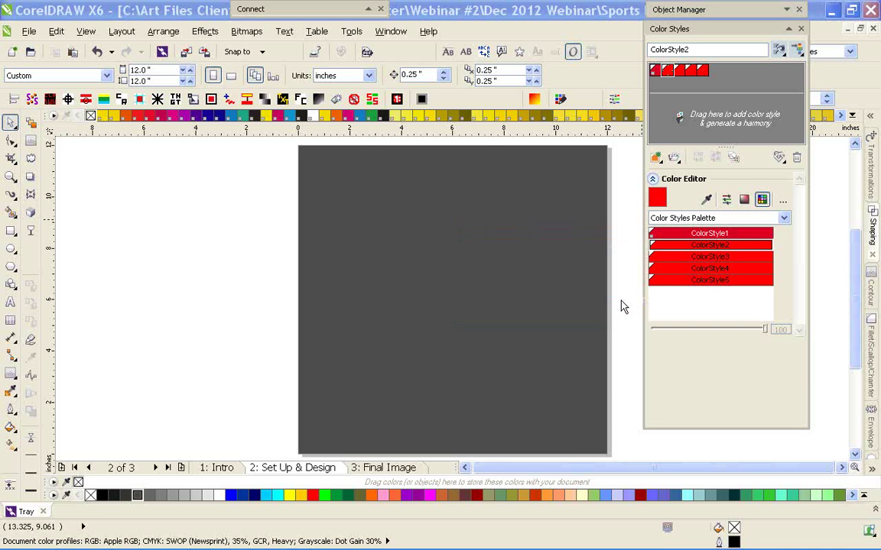
# Load the solid coated spot palette from PANTONE's Previous Version library for the second color style
pyautogui.click(765, 219)
pyautogui.click(686, 255)
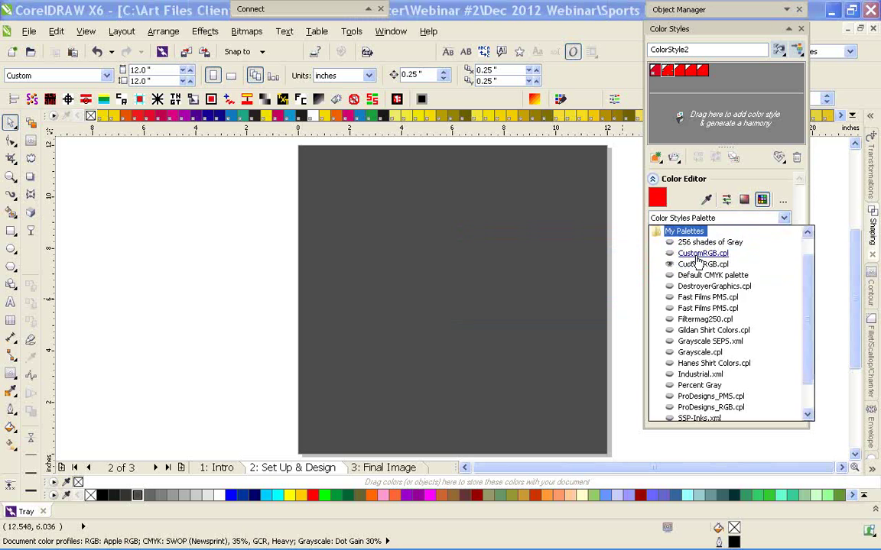
pyautogui.click(665, 231)
pyautogui.click(684, 264)
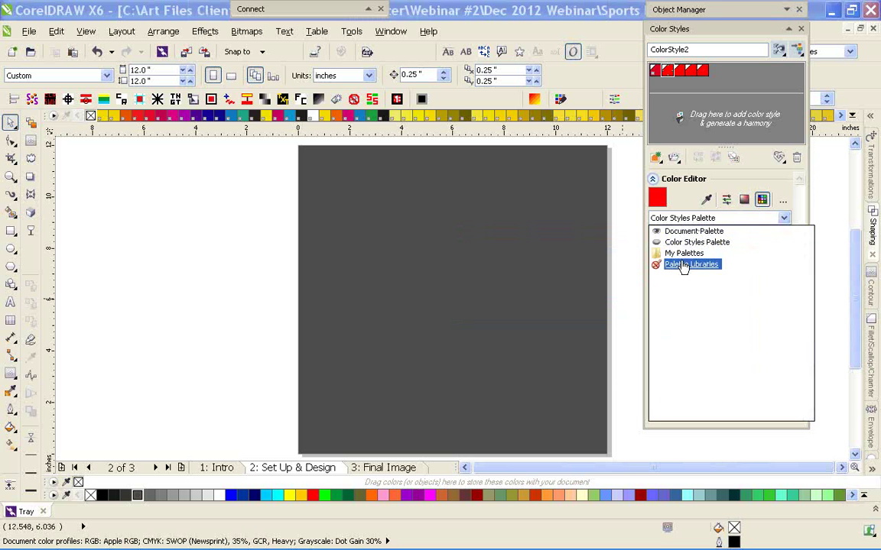
pyautogui.click(686, 297)
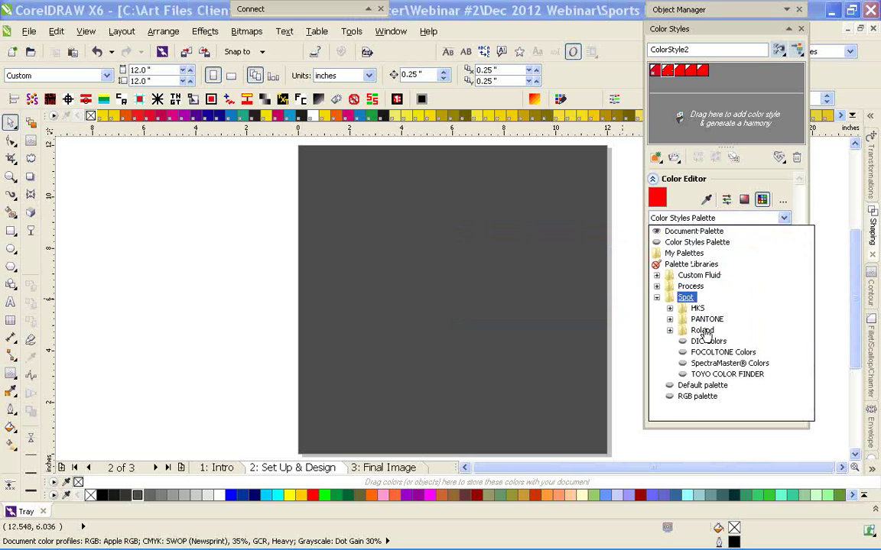
pyautogui.click(706, 319)
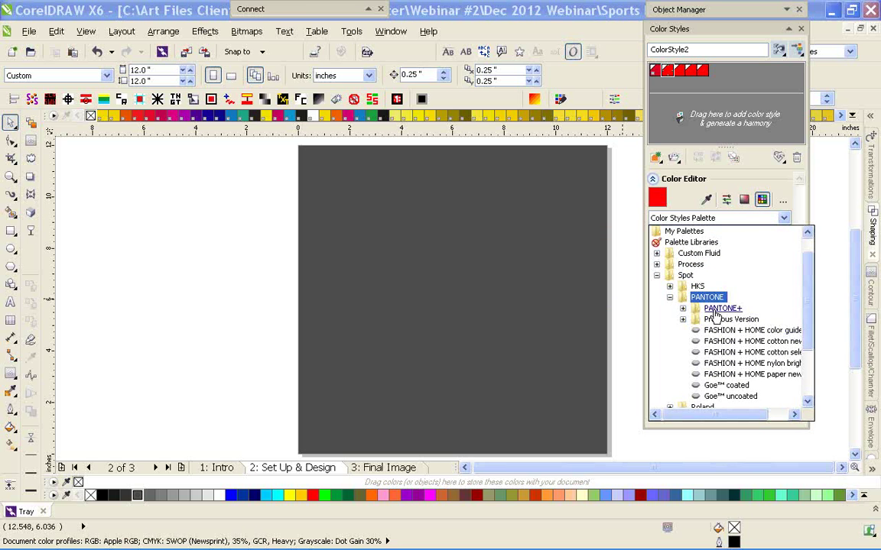
pyautogui.click(713, 321)
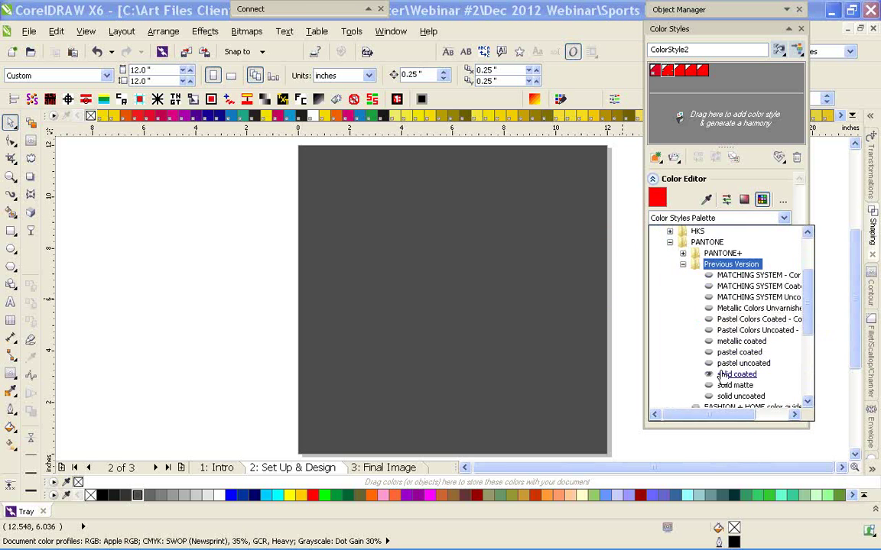
pyautogui.click(728, 374)
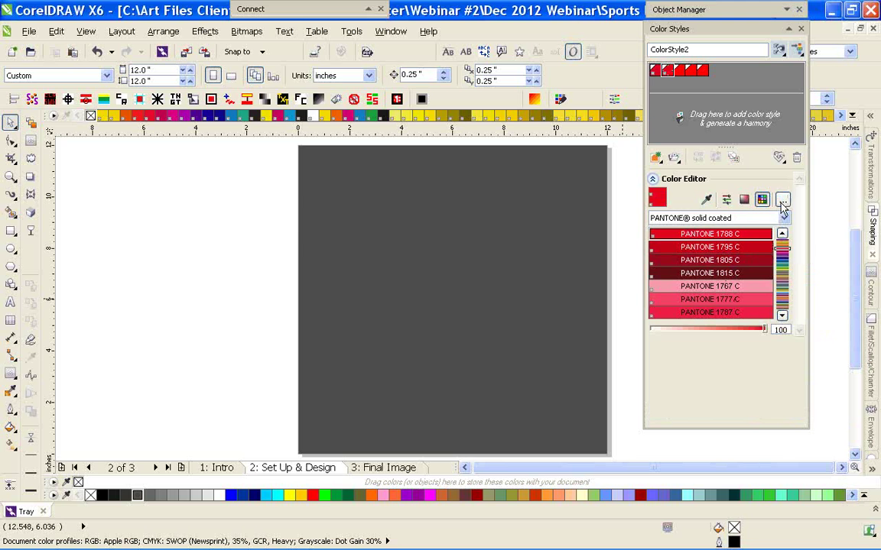
# Find PANTONE 165 C by name and assign it to the second color style
pyautogui.click(782, 199)
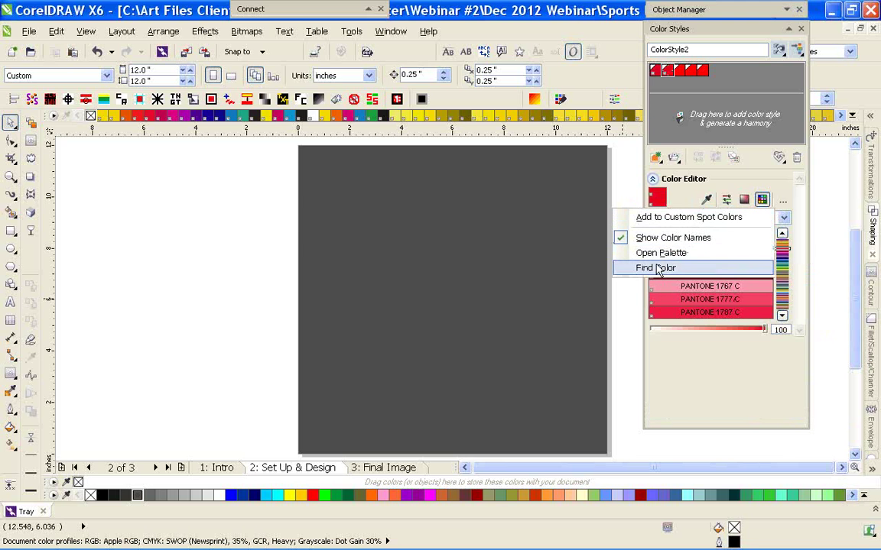
pyautogui.click(658, 267)
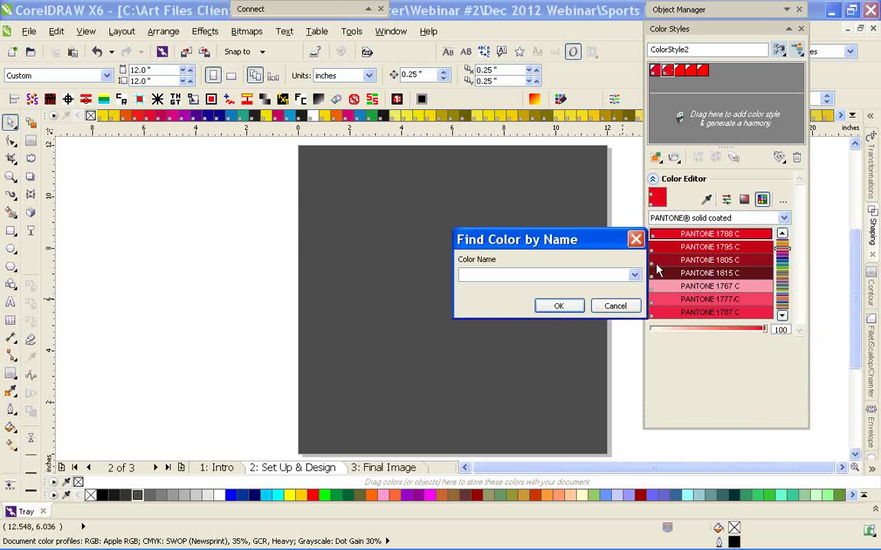
pyautogui.write('PANTONE 165 C')
pyautogui.click(572, 305)
pyautogui.click(744, 233)
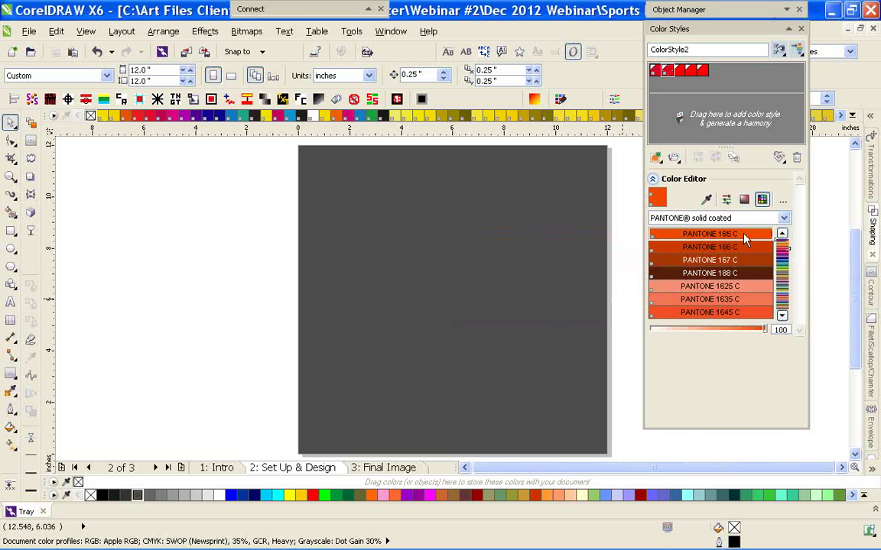
# Select the third color style and list the palette libraries available for it
pyautogui.click(679, 71)
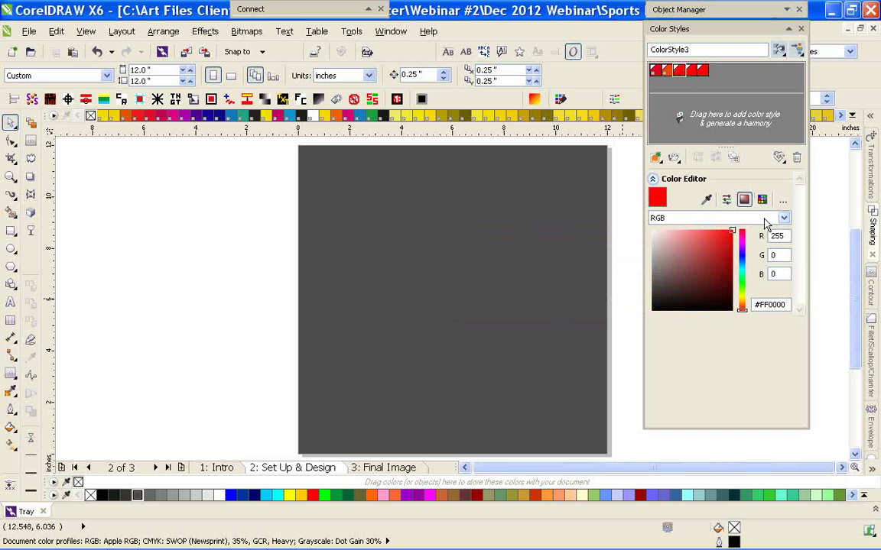
pyautogui.click(762, 200)
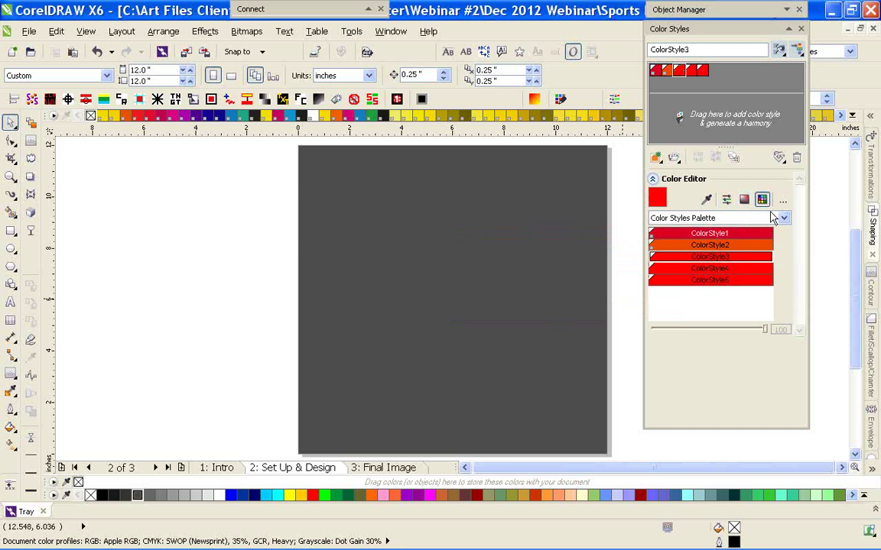
pyautogui.click(688, 217)
pyautogui.click(700, 265)
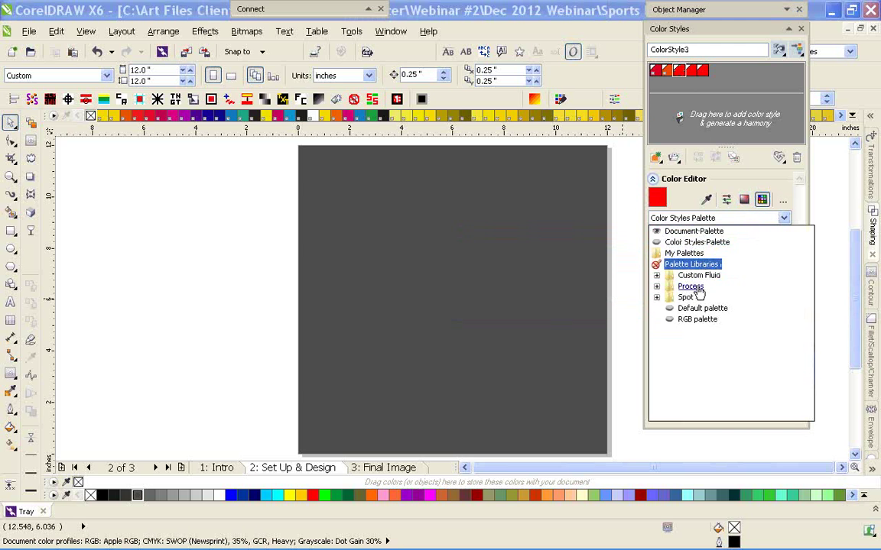
pyautogui.doubleClick(690, 287)
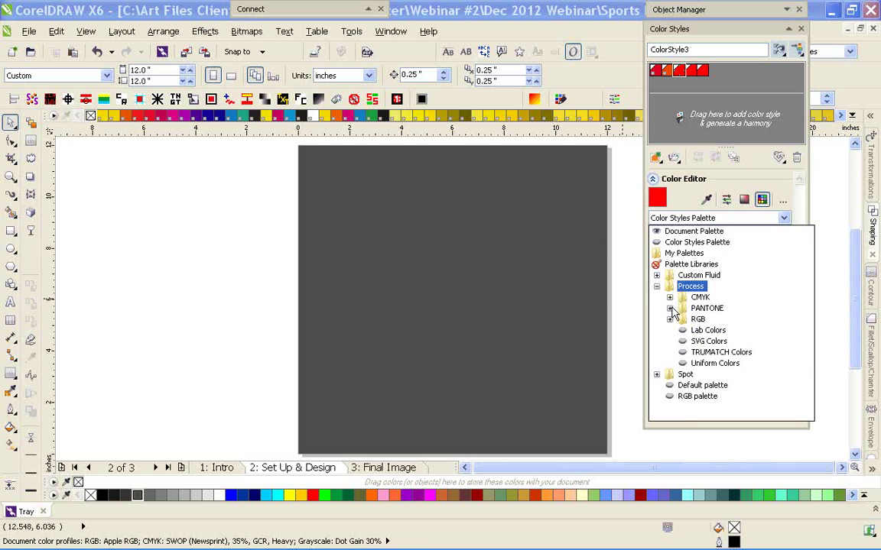
pyautogui.doubleClick(706, 308)
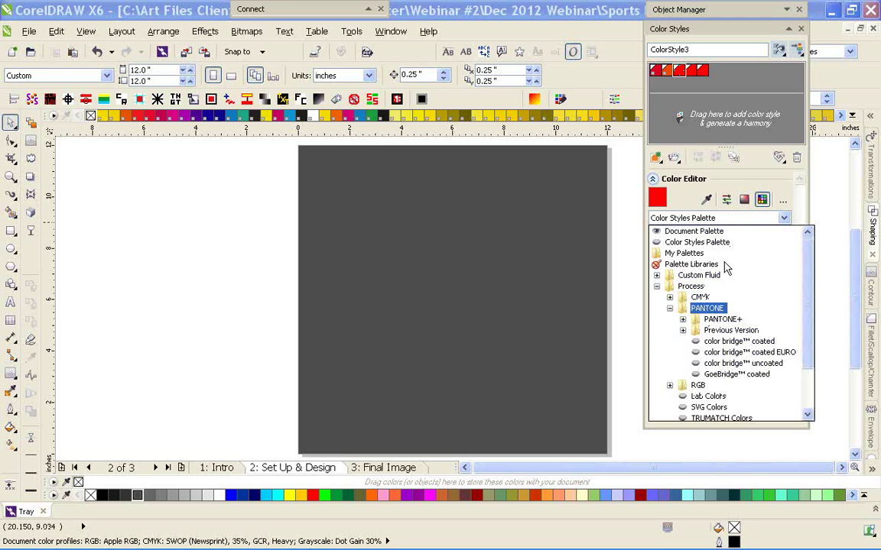
pyautogui.click(716, 332)
pyautogui.doubleClick(717, 332)
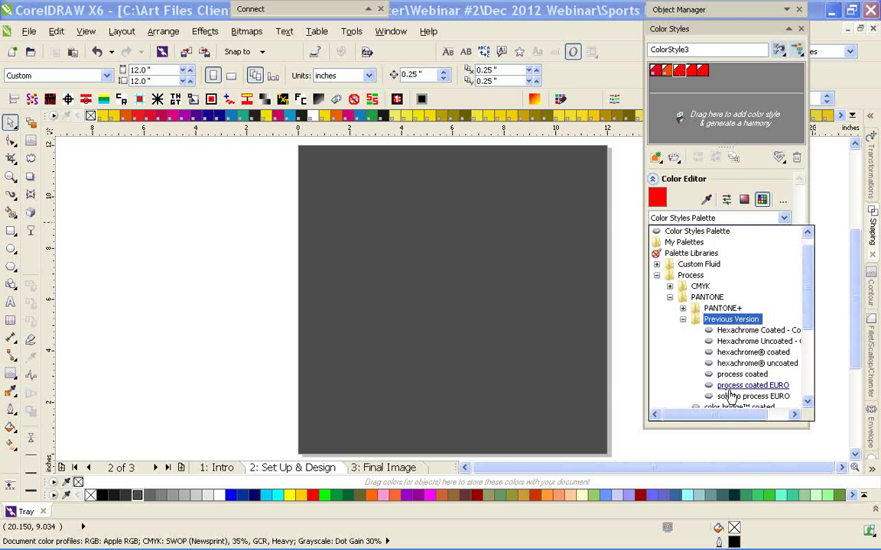
pyautogui.scroll(-1, 736, 327)
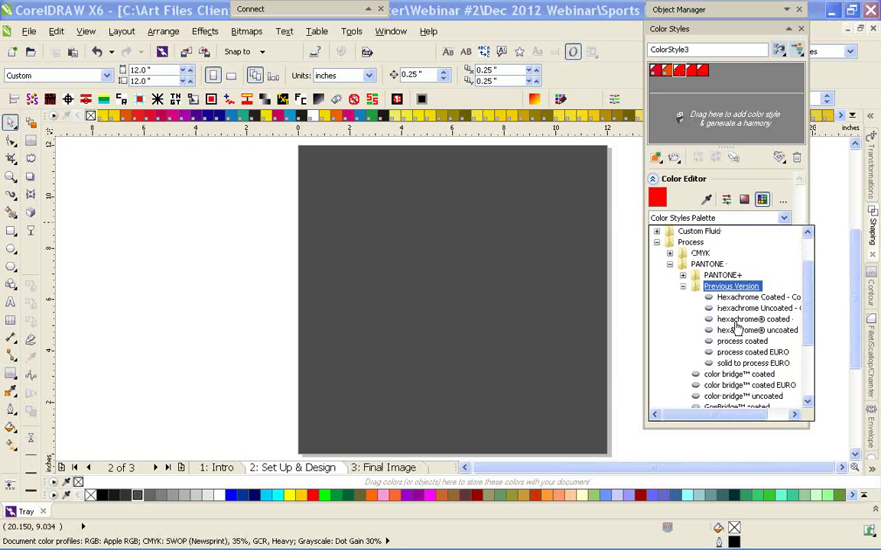
pyautogui.scroll(1, 678, 325)
pyautogui.click(682, 318)
pyautogui.click(670, 298)
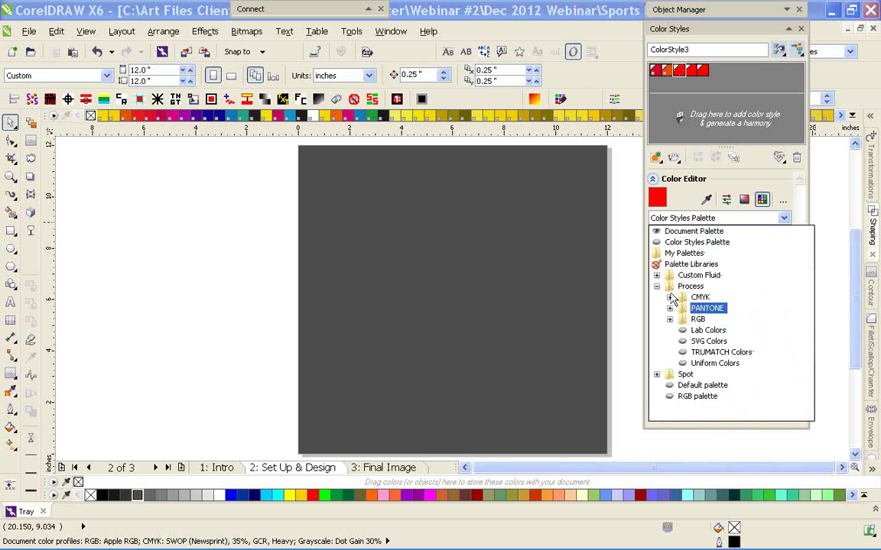
pyautogui.click(657, 288)
pyautogui.click(657, 298)
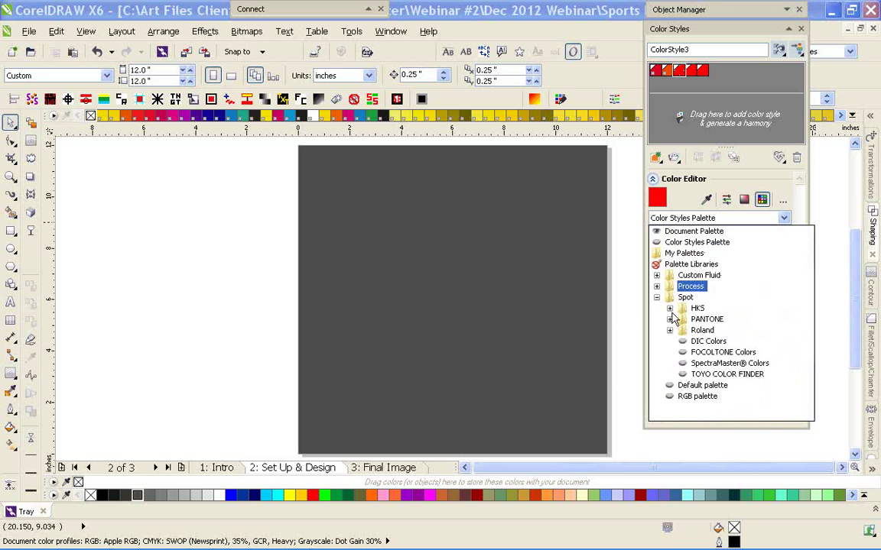
pyautogui.doubleClick(707, 321)
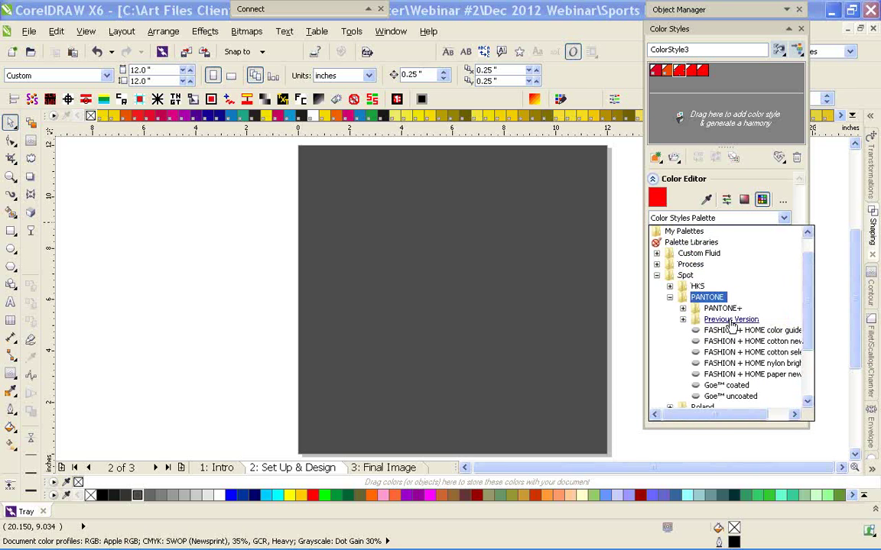
pyautogui.click(724, 308)
pyautogui.doubleClick(725, 310)
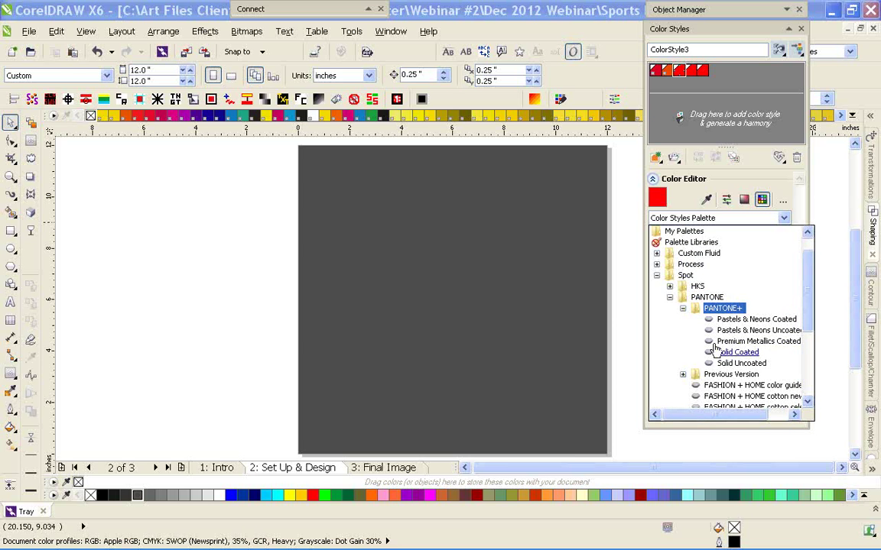
pyautogui.click(683, 309)
pyautogui.click(669, 297)
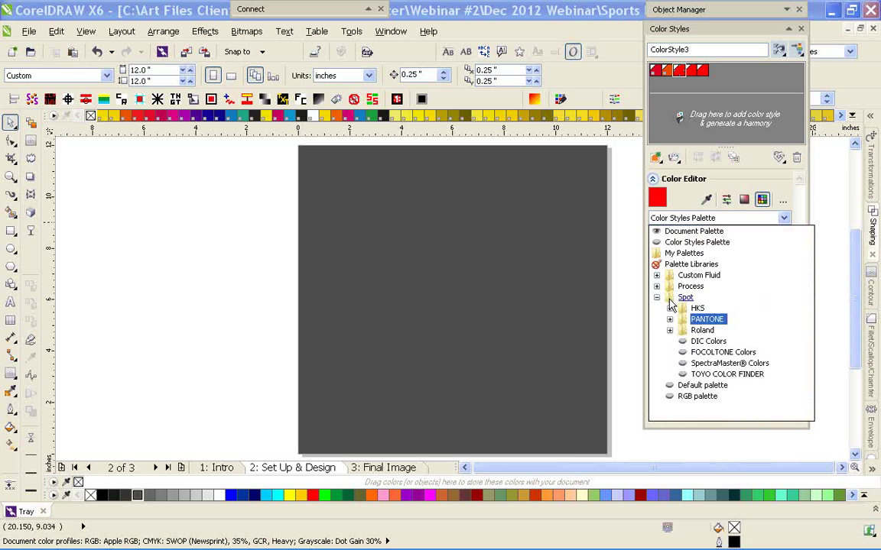
pyautogui.click(656, 297)
# Load the solid coated spot palette from PANTONE's Previous Version library for the third color style
pyautogui.click(655, 298)
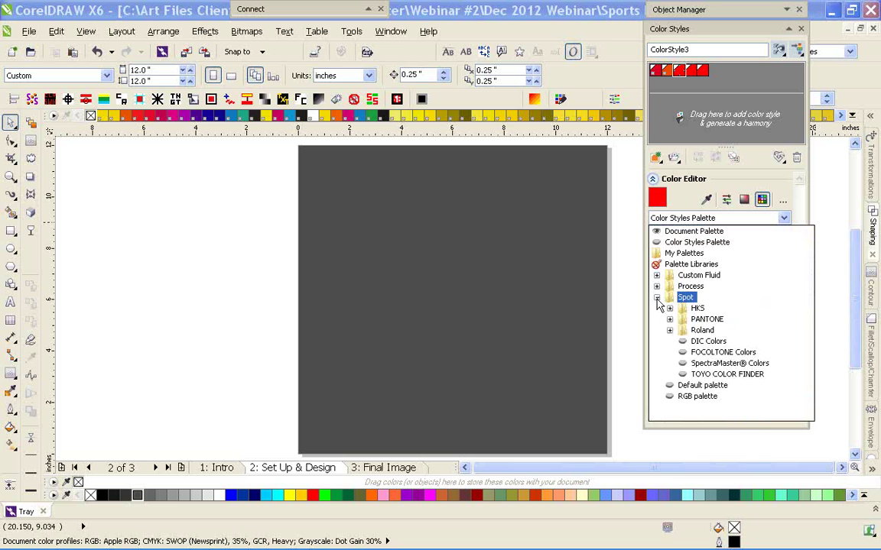
pyautogui.click(670, 319)
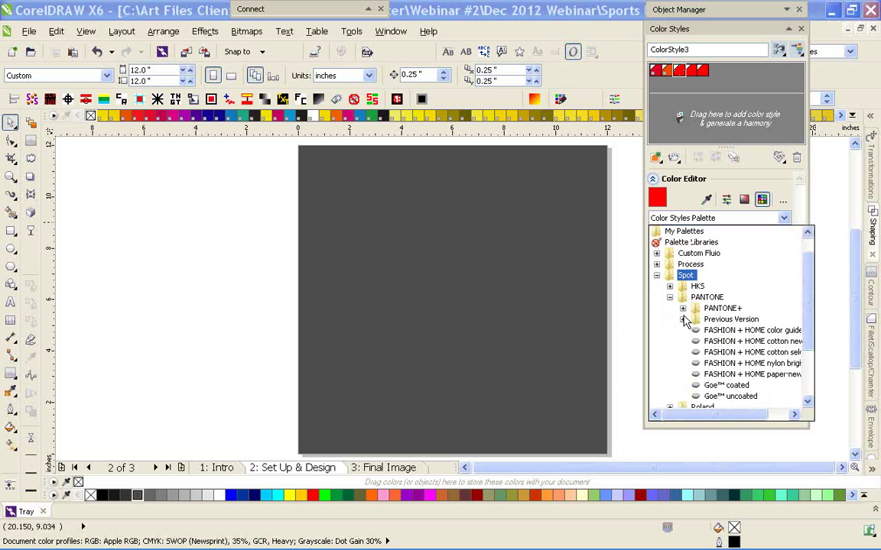
pyautogui.click(682, 319)
pyautogui.click(718, 368)
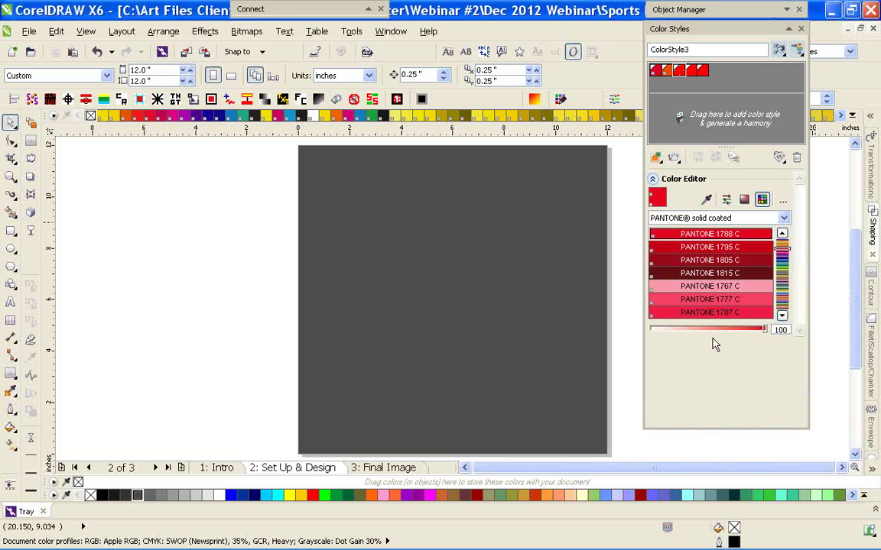
# Find PANTONE 160 C by name and assign it to the third color style
pyautogui.click(782, 200)
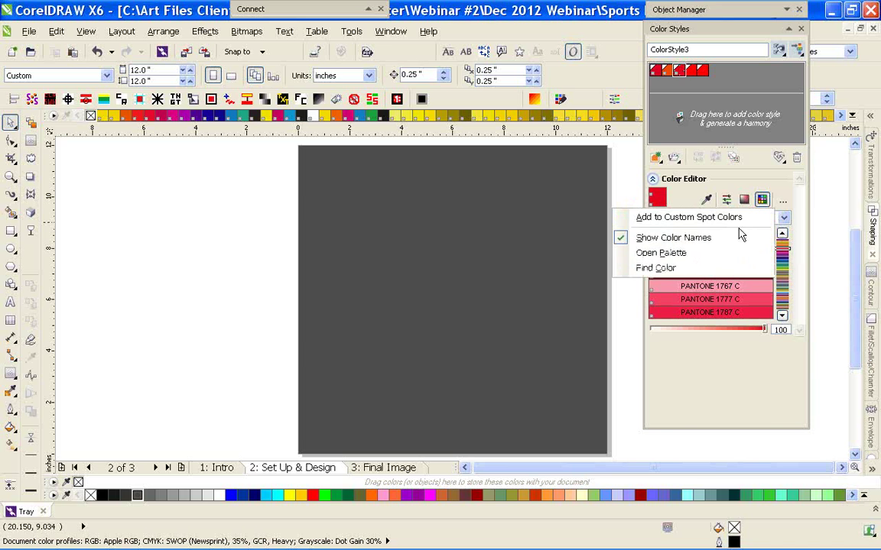
pyautogui.click(677, 268)
pyautogui.write('PANTONE 16')
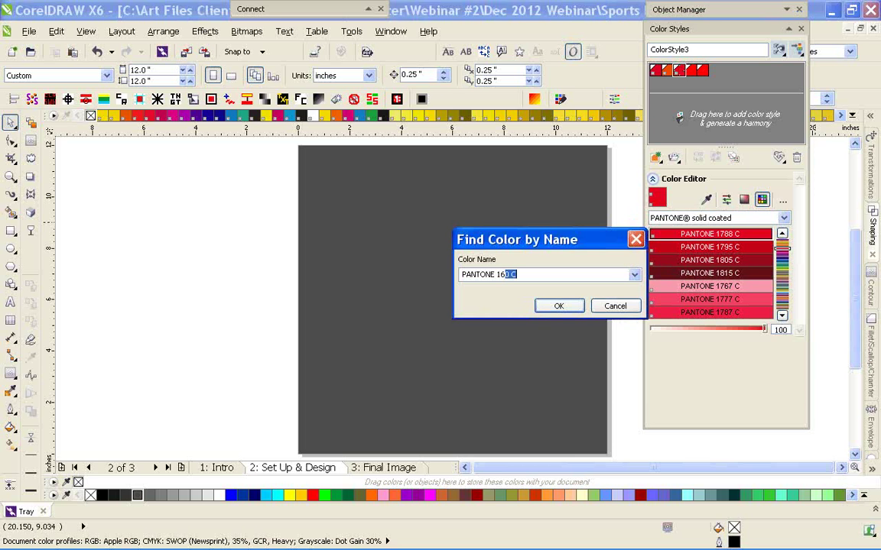
pyautogui.write('0')
pyautogui.click(559, 306)
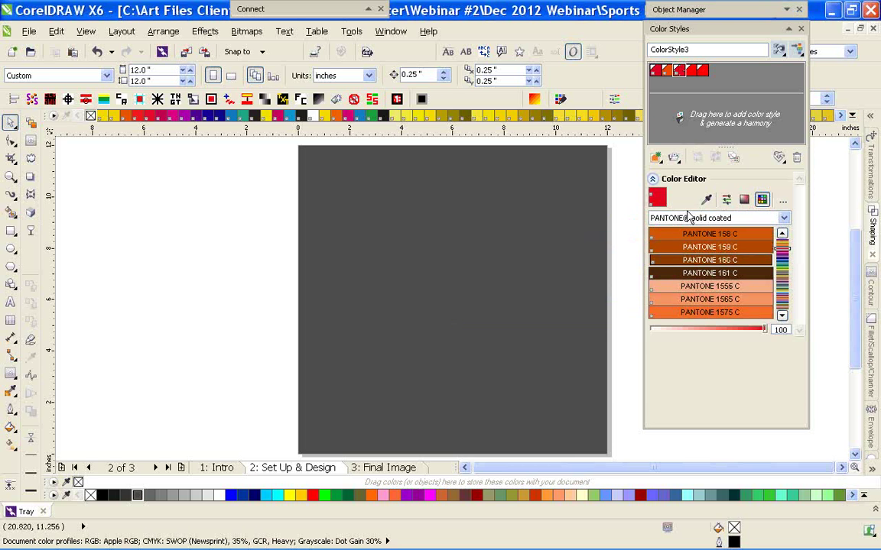
pyautogui.click(698, 258)
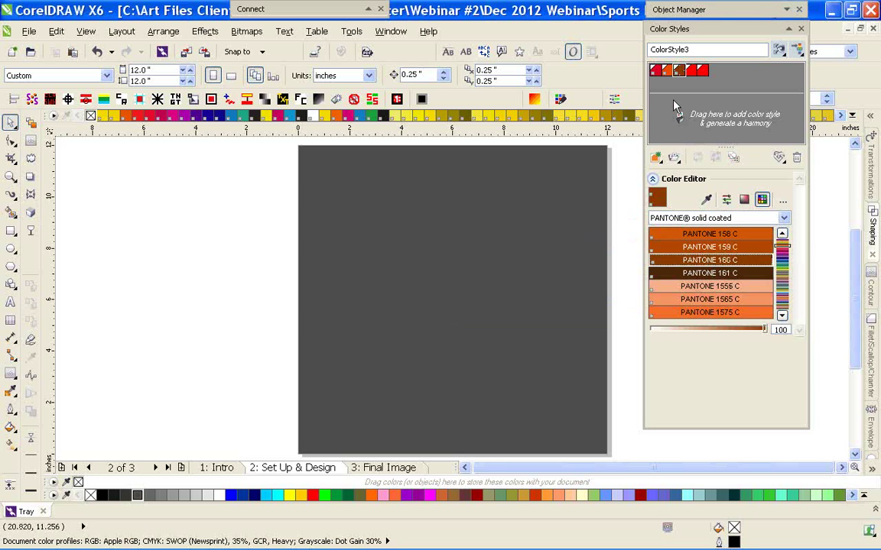
# Select the fourth color style, switch its Color Editor to color palettes and list the available palette libraries
pyautogui.click(694, 71)
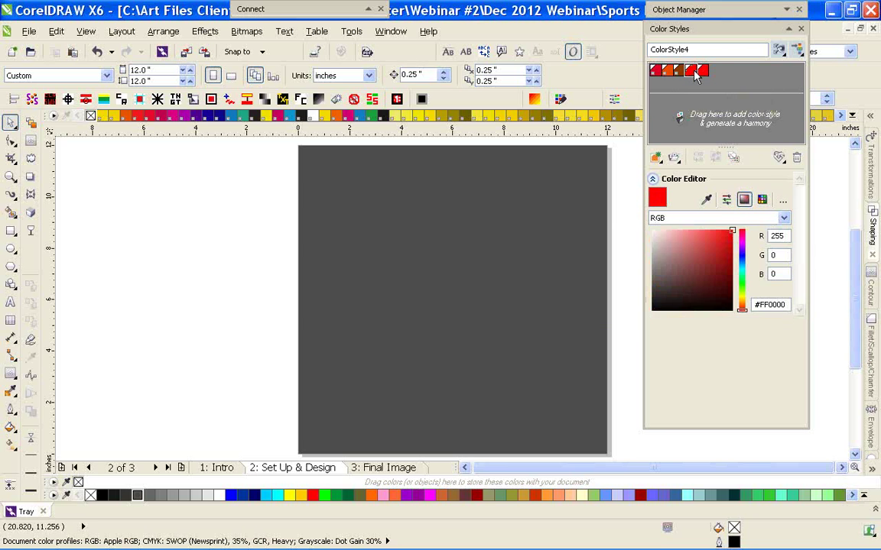
pyautogui.click(765, 204)
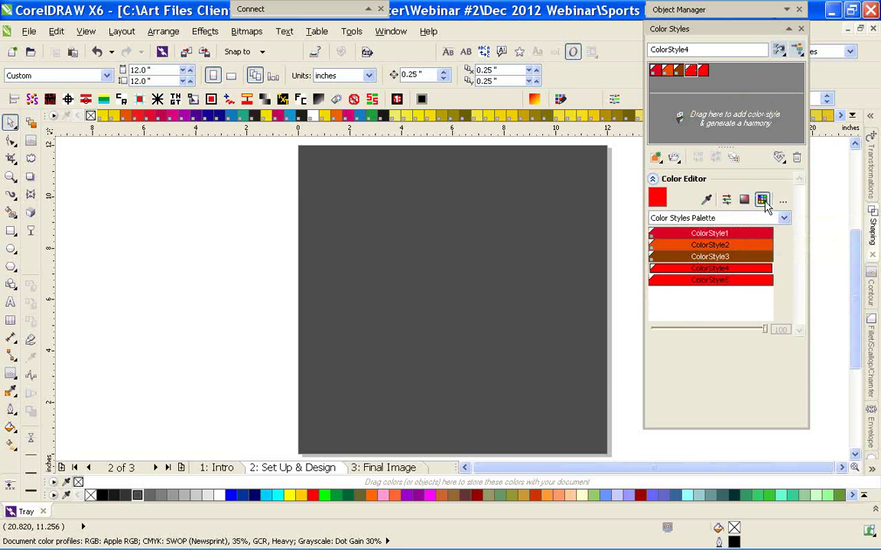
pyautogui.click(783, 218)
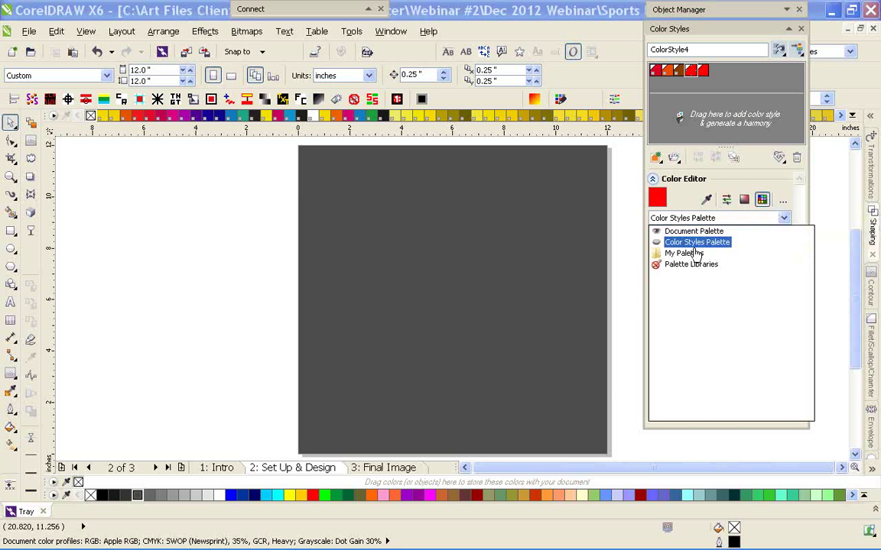
pyautogui.click(683, 258)
pyautogui.click(660, 229)
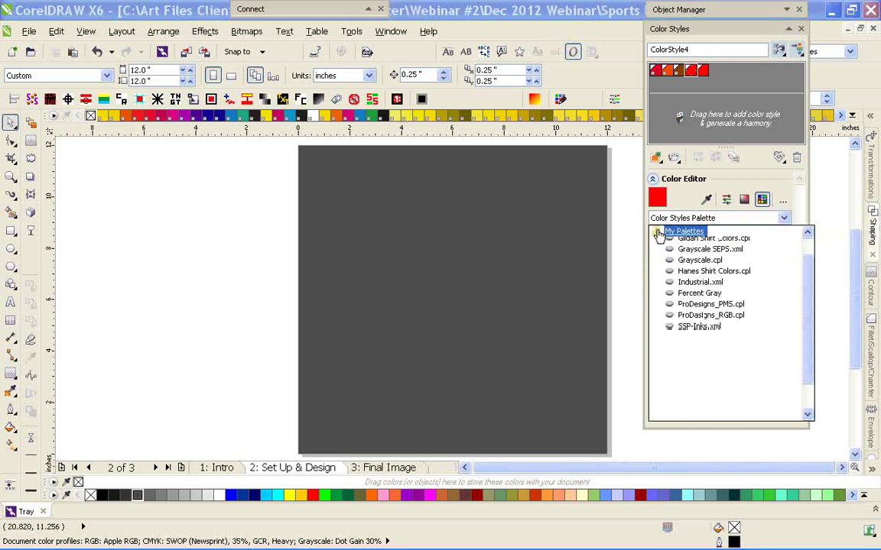
pyautogui.click(657, 262)
# Load the solid coated spot palette from PANTONE's Previous Version library for the fourth color style
pyautogui.click(656, 286)
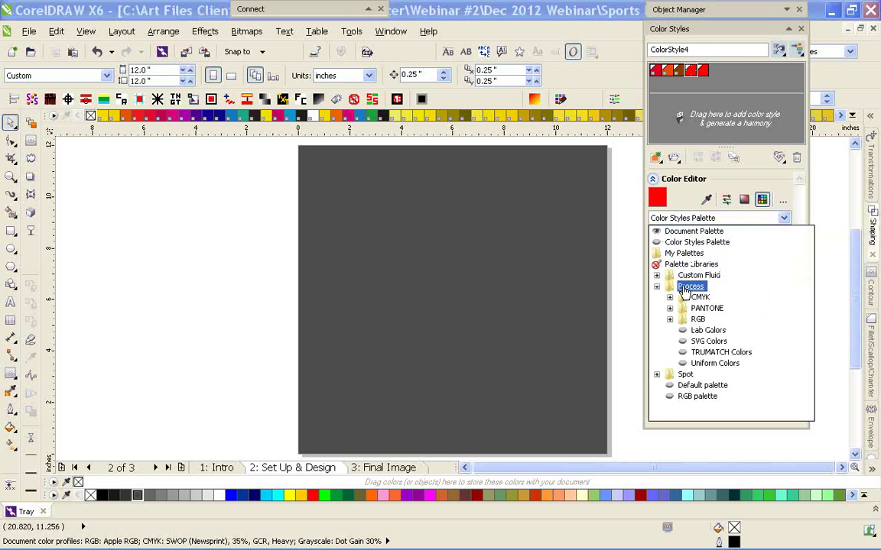
pyautogui.click(655, 287)
pyautogui.click(655, 298)
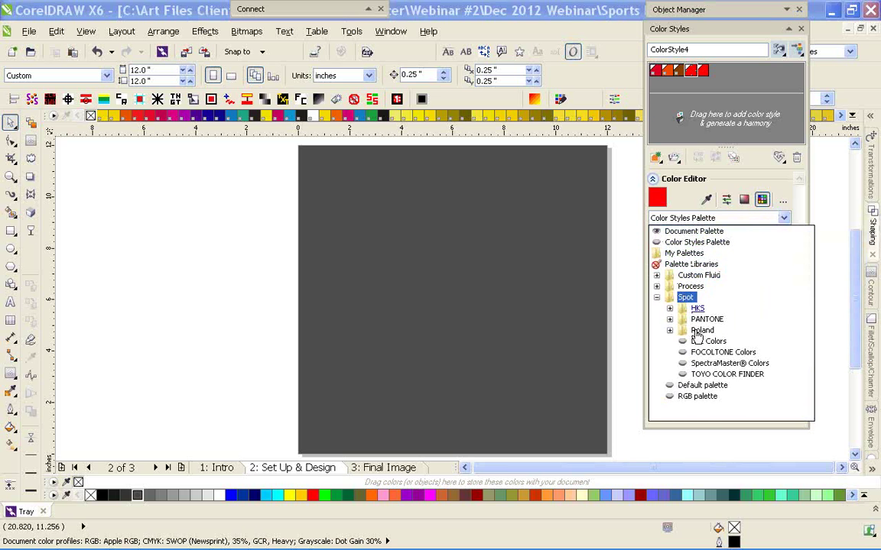
pyautogui.doubleClick(705, 320)
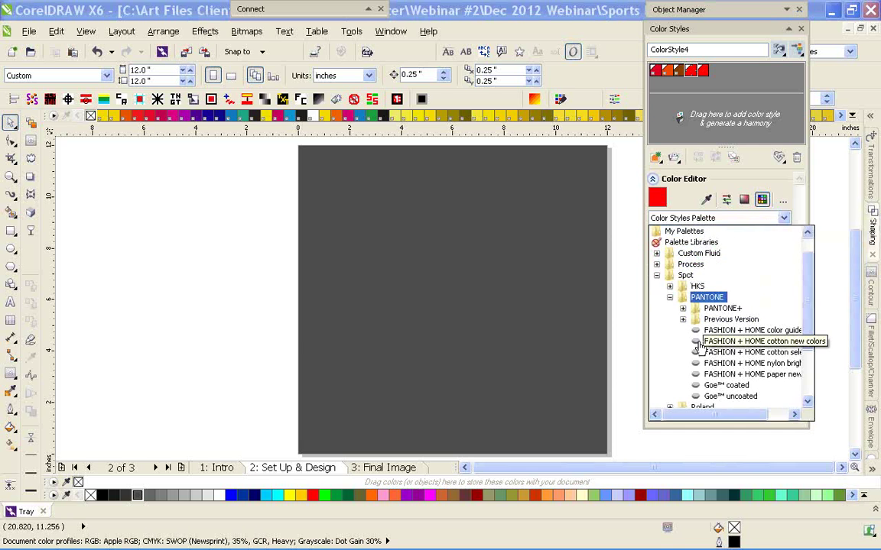
pyautogui.doubleClick(728, 320)
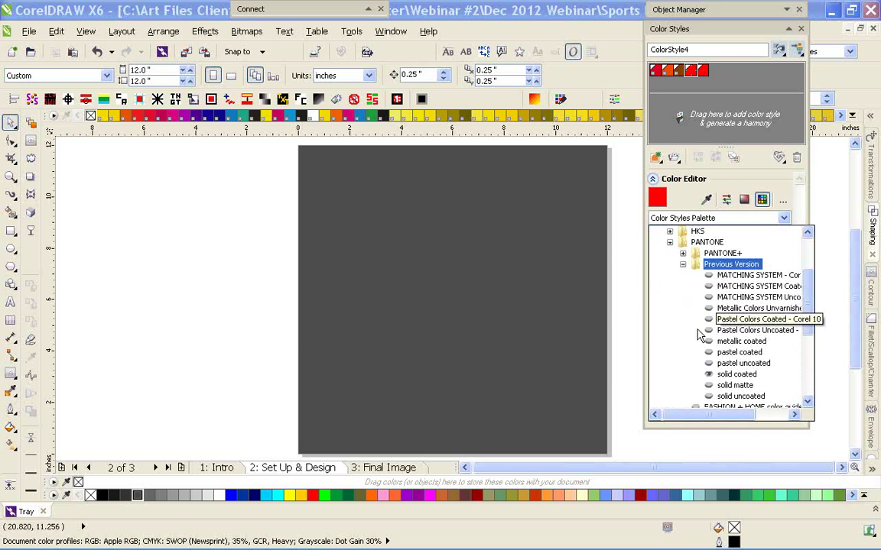
pyautogui.click(734, 374)
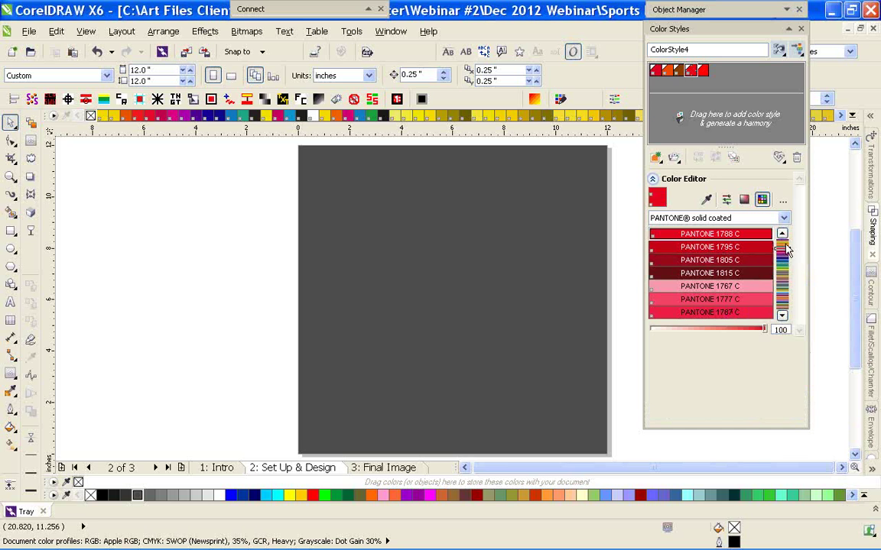
# Locate PANTONE Black C near the start of the solid coated palette and assign it to the fourth color style
pyautogui.moveTo(781, 248); pyautogui.dragTo(782, 241)
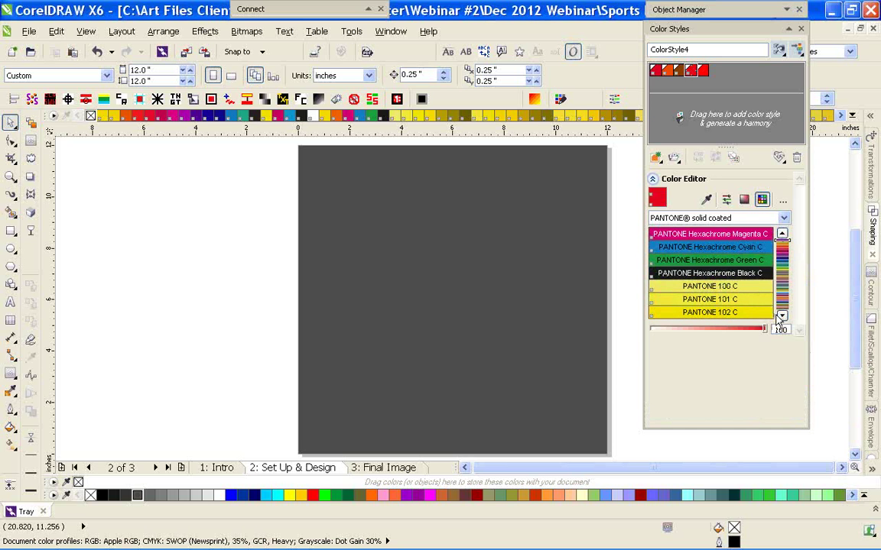
pyautogui.click(782, 234)
pyautogui.click(782, 234)
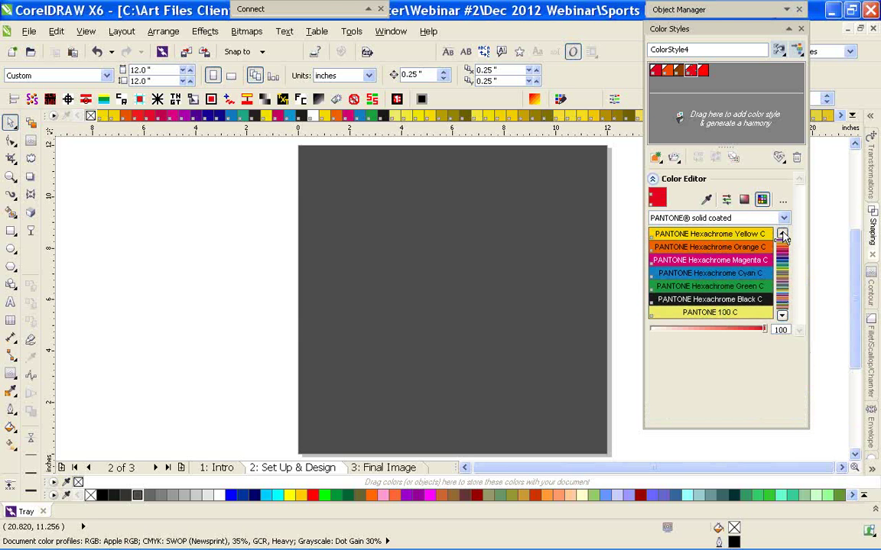
pyautogui.click(782, 234)
pyautogui.click(782, 234)
pyautogui.click(782, 234)
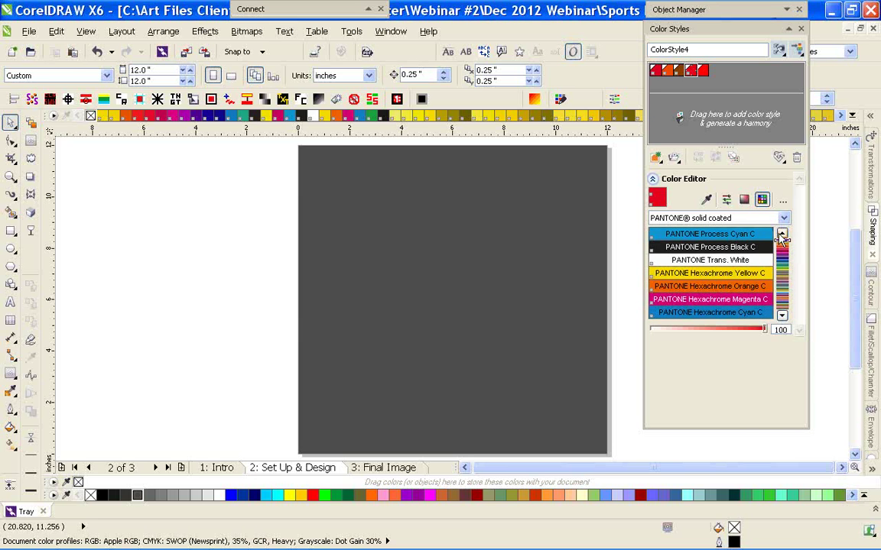
pyautogui.click(782, 234)
pyautogui.click(783, 234)
pyautogui.click(782, 234)
pyautogui.click(782, 234)
pyautogui.click(764, 247)
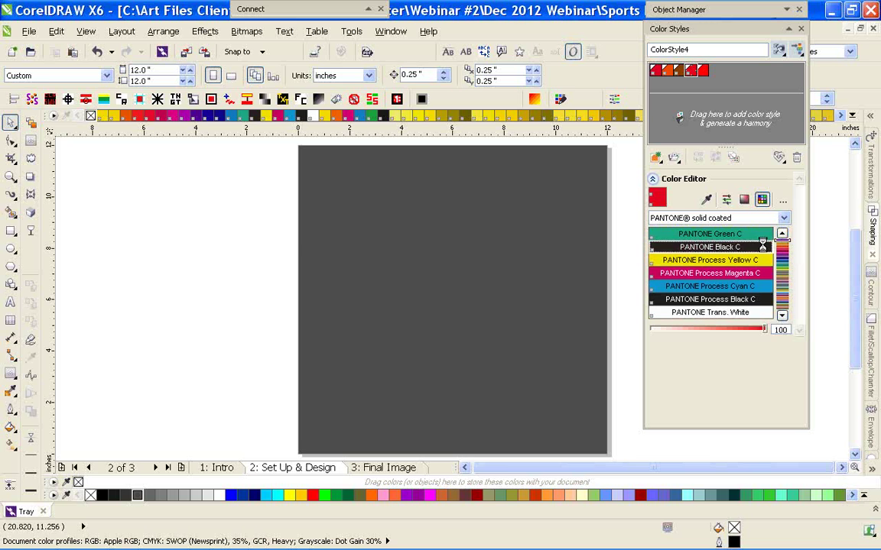
# Select the fifth color style, switch its Color Editor to color palettes and list the available palette libraries
pyautogui.click(703, 71)
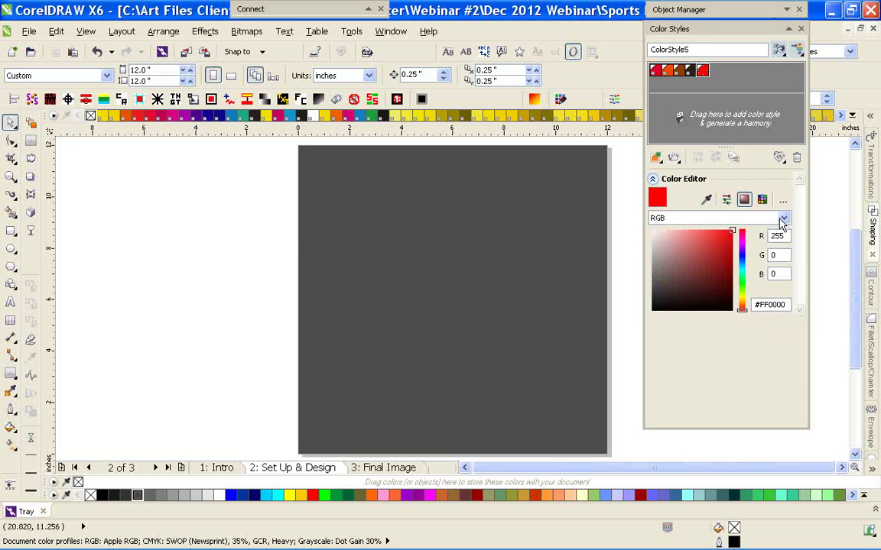
pyautogui.click(761, 200)
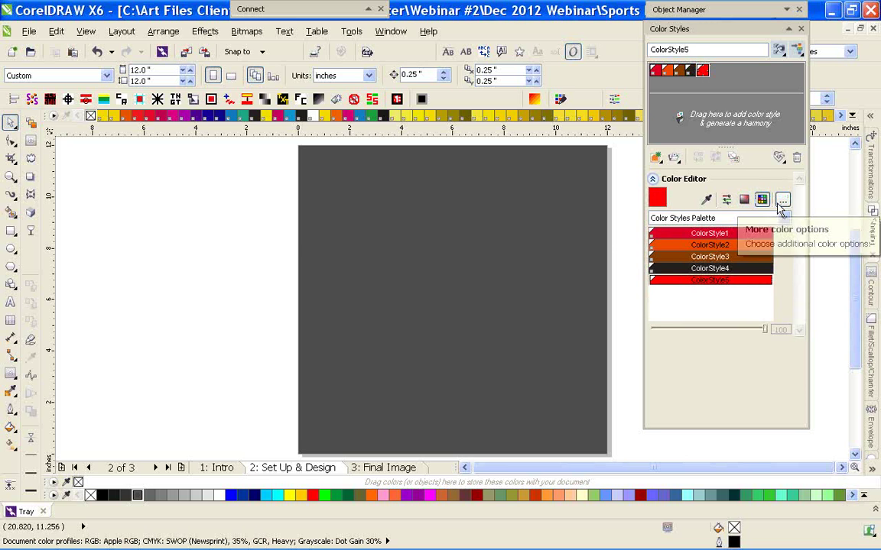
pyautogui.click(783, 201)
pyautogui.click(784, 218)
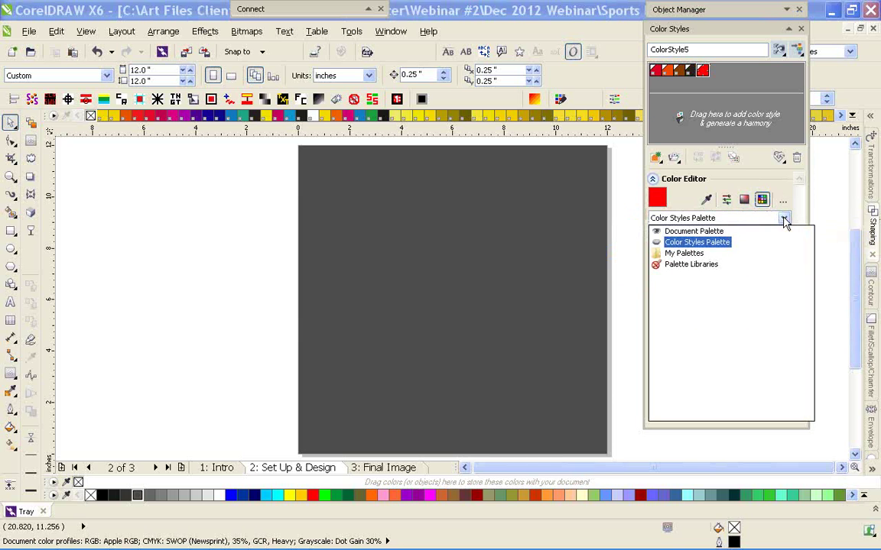
pyautogui.click(686, 253)
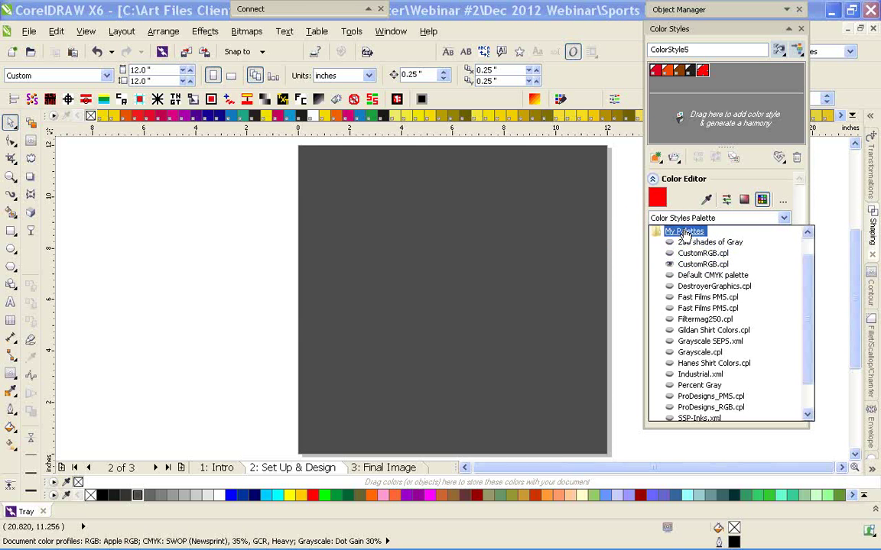
pyautogui.click(684, 230)
pyautogui.click(688, 264)
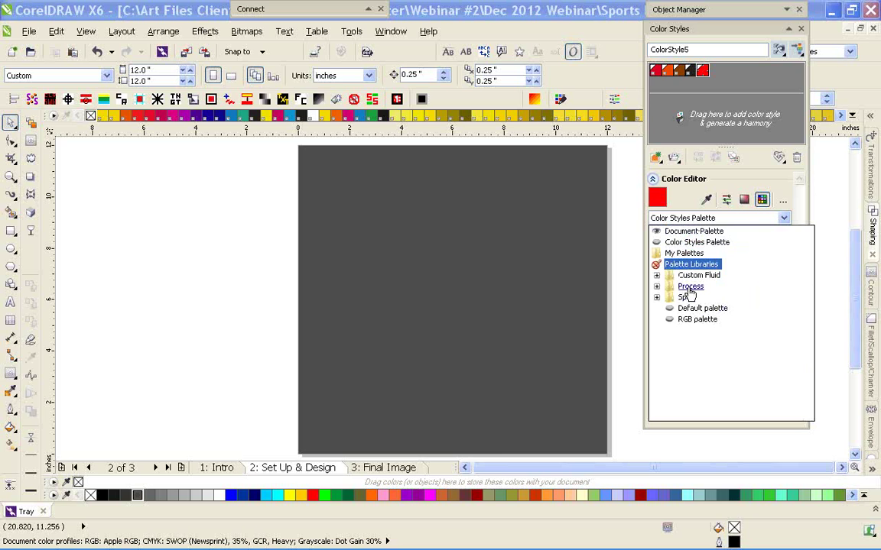
# Load the solid coated spot palette from PANTONE's Previous Version library for the fifth color style
pyautogui.click(685, 298)
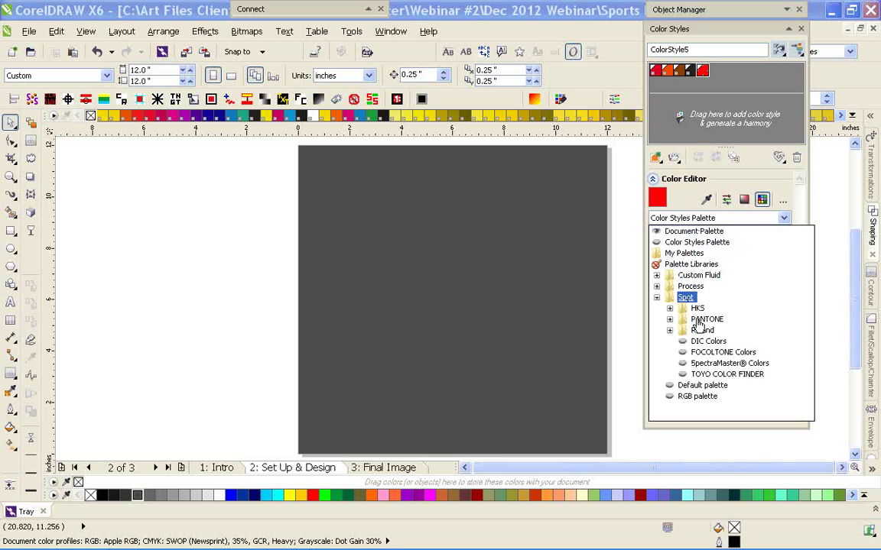
pyautogui.click(704, 320)
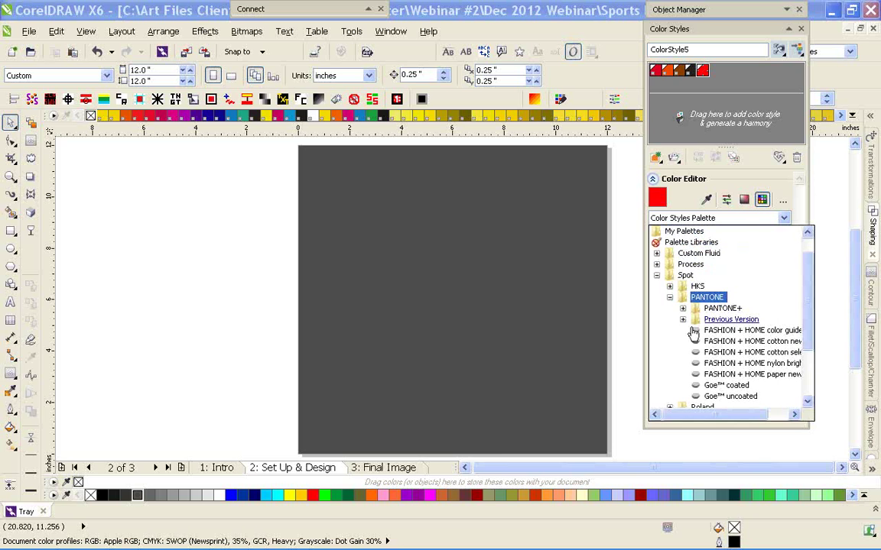
pyautogui.click(719, 320)
pyautogui.click(715, 363)
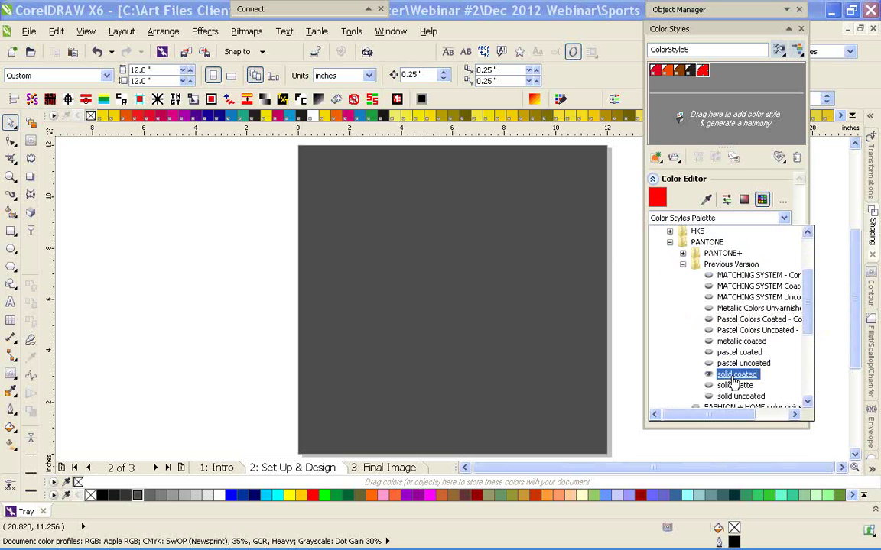
# Locate PANTONE Trans. White near the start of the solid coated palette and assign it to the fifth color style
pyautogui.click(784, 243)
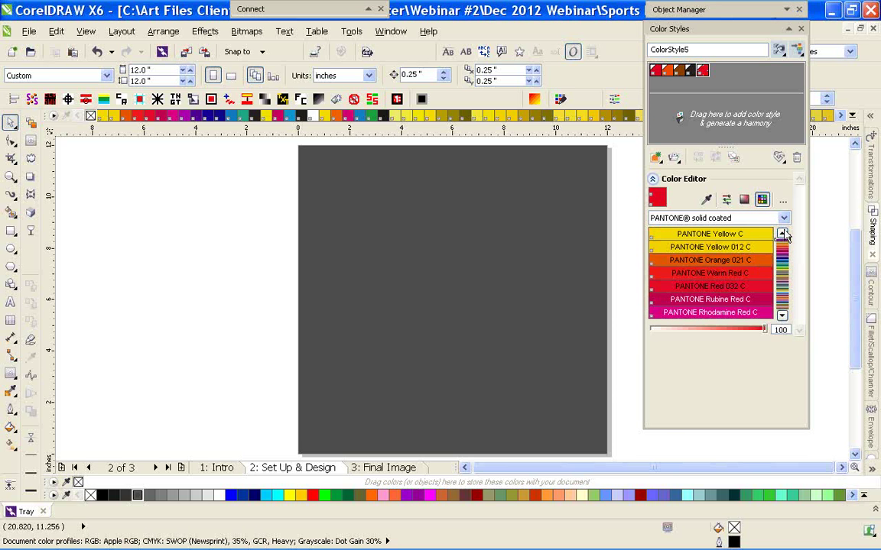
pyautogui.click(781, 316)
pyautogui.click(781, 316)
pyautogui.click(781, 316)
pyautogui.click(782, 316)
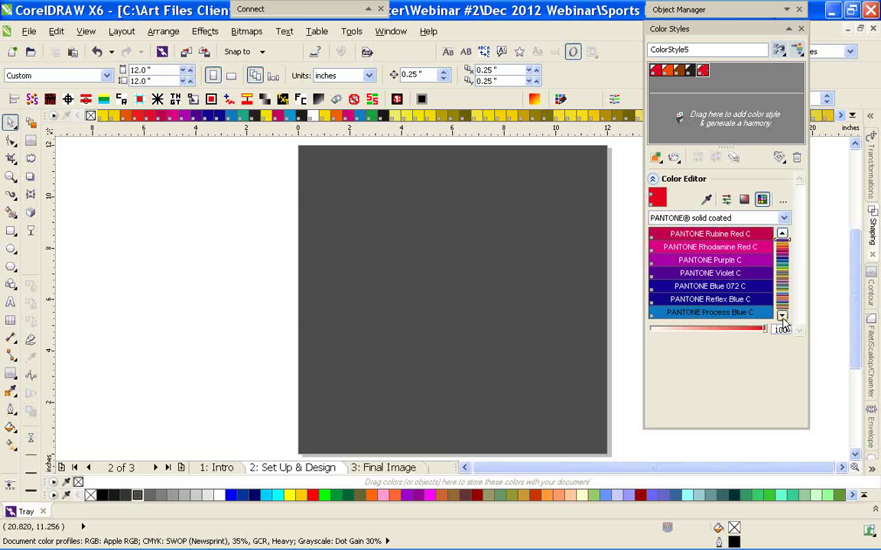
pyautogui.click(781, 316)
pyautogui.click(781, 316)
pyautogui.click(781, 316)
pyautogui.click(781, 315)
pyautogui.click(782, 316)
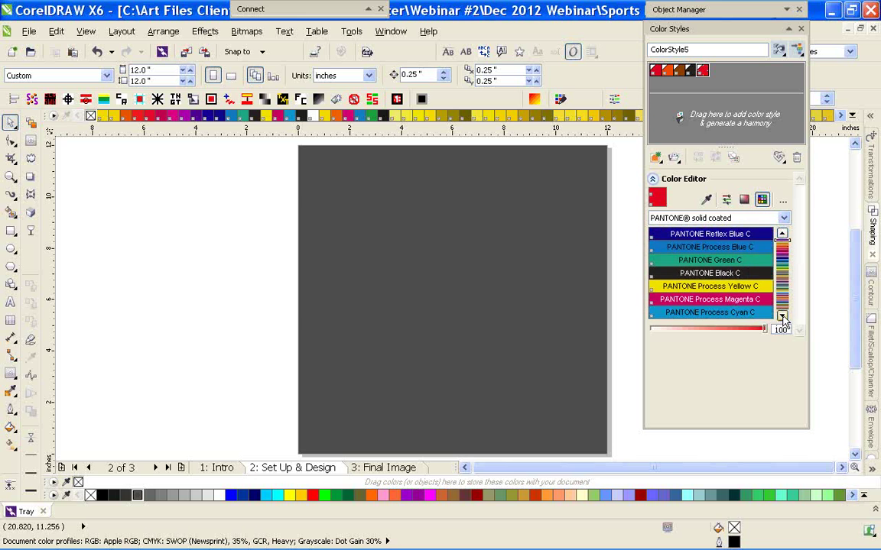
pyautogui.click(782, 316)
pyautogui.click(781, 316)
pyautogui.click(781, 315)
pyautogui.click(781, 315)
pyautogui.click(757, 286)
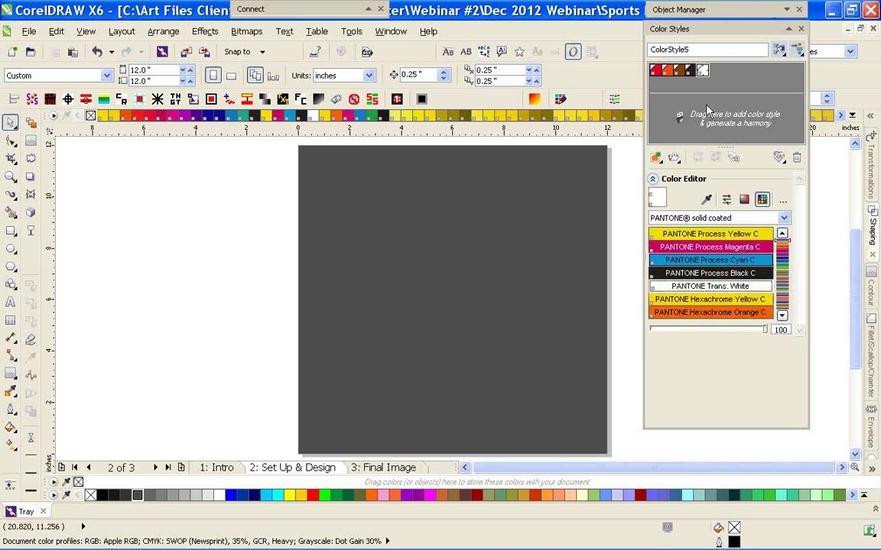
pyautogui.click(732, 83)
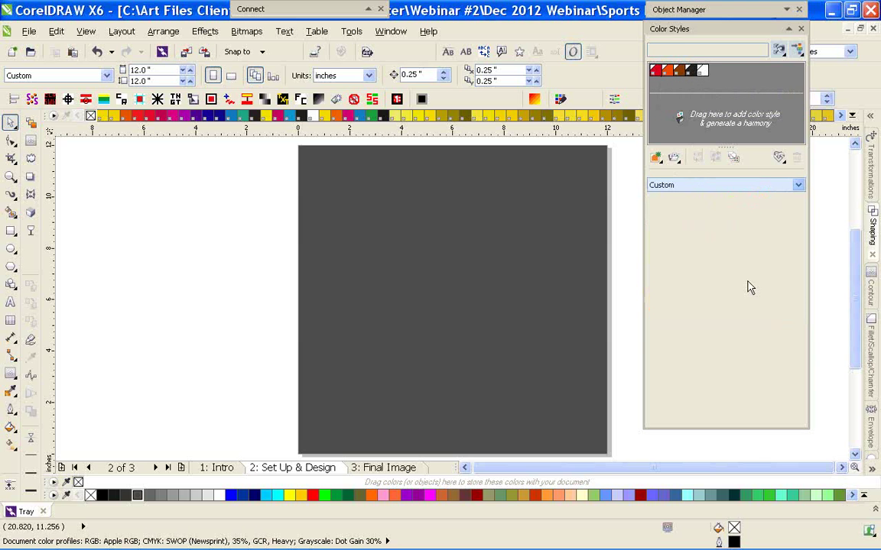
# Enlarge the Color Styles docker slightly and turn the red, orange and brown color styles into three separate harmonies
pyautogui.moveTo(746, 425); pyautogui.dragTo(745, 443)
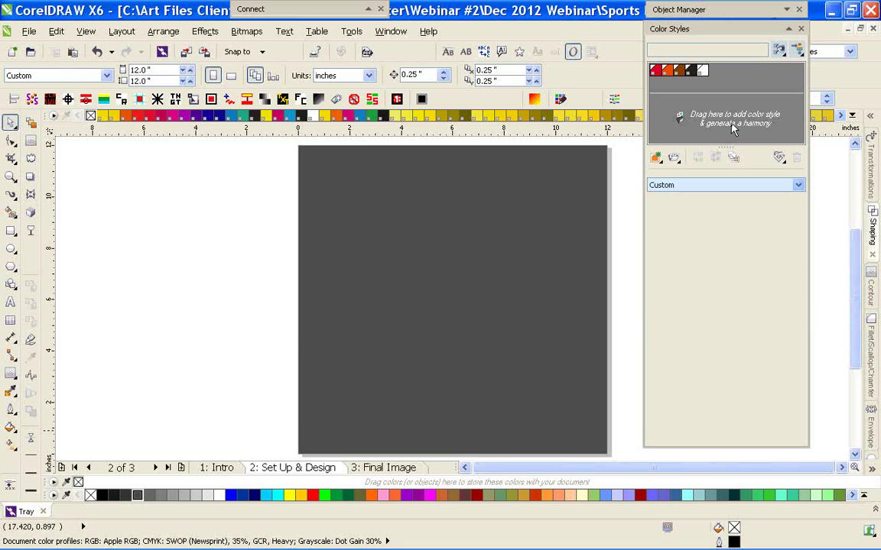
pyautogui.click(656, 70)
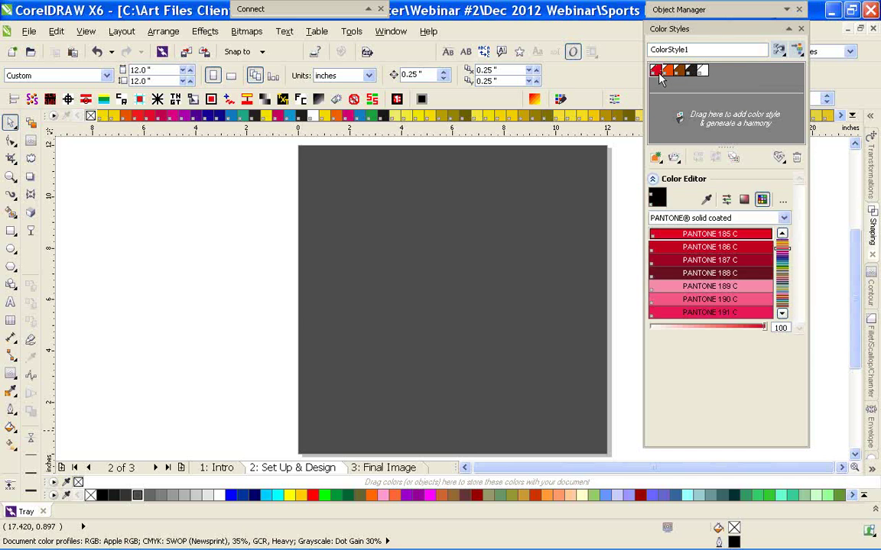
pyautogui.moveTo(666, 115); pyautogui.dragTo(658, 126)
pyautogui.click(655, 74)
pyautogui.click(662, 130)
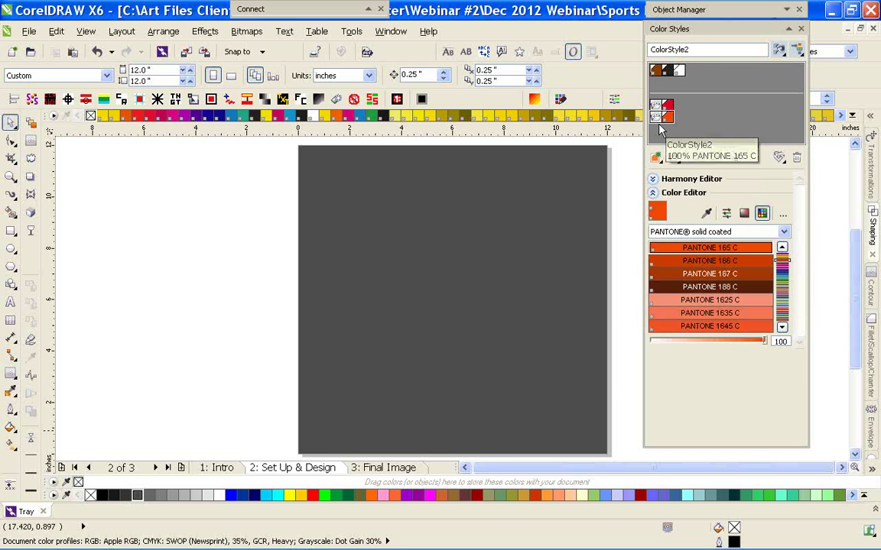
pyautogui.moveTo(656, 71); pyautogui.dragTo(659, 137)
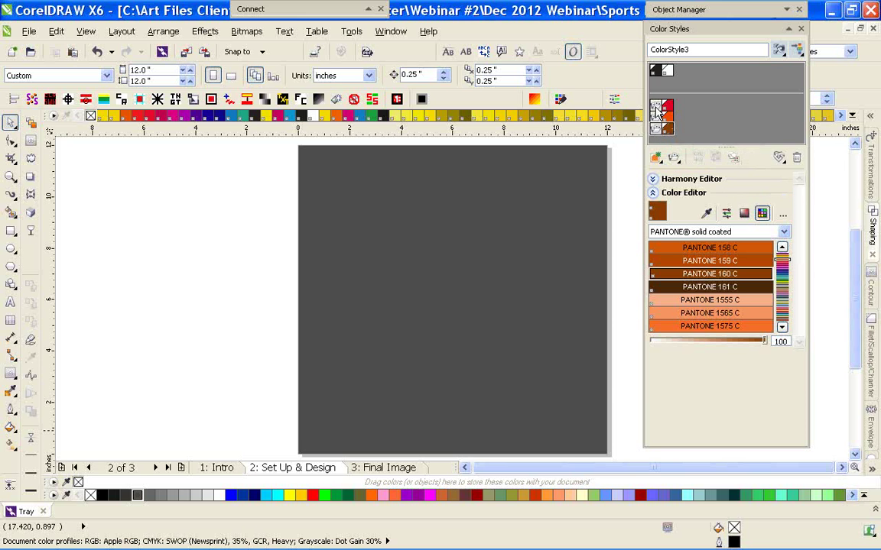
# Create a new gradient of 10 colors from the PANTONE 185 C color style in the first harmony
pyautogui.click(656, 109)
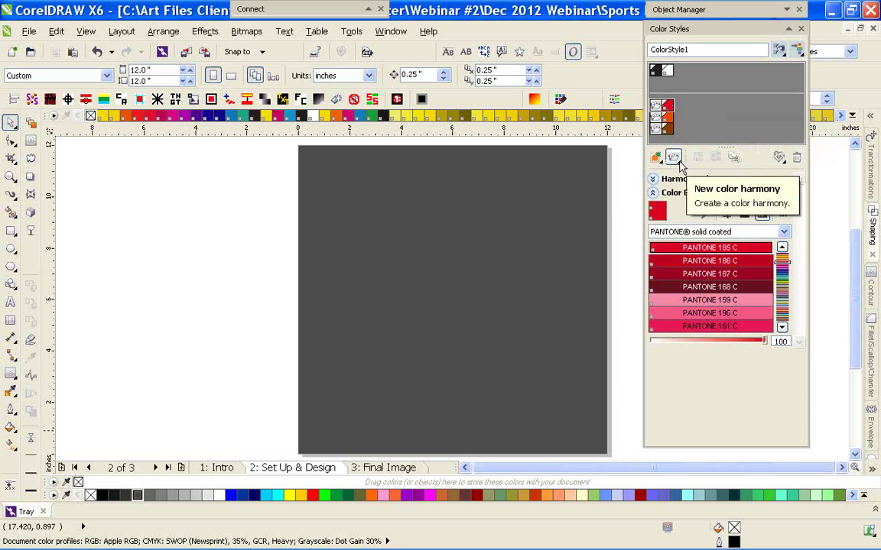
pyautogui.click(676, 159)
pyautogui.click(692, 204)
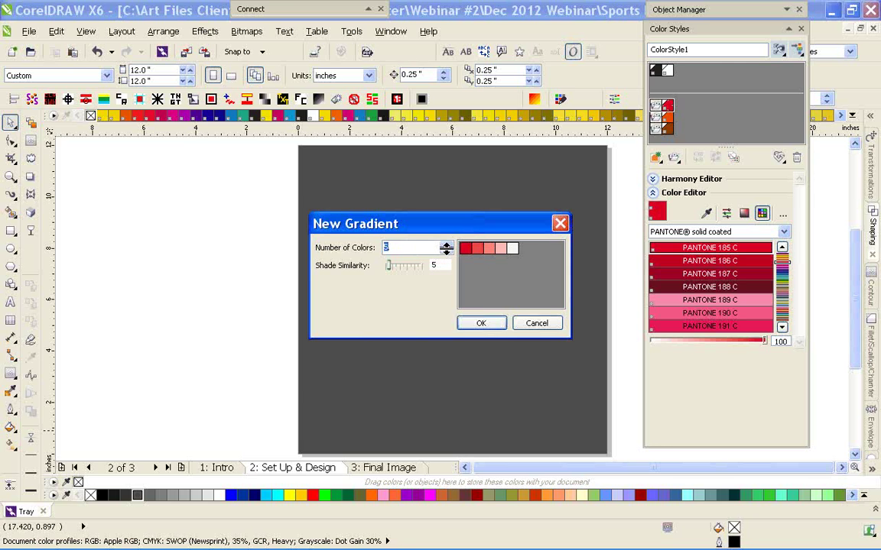
pyautogui.write('10')
pyautogui.click(481, 324)
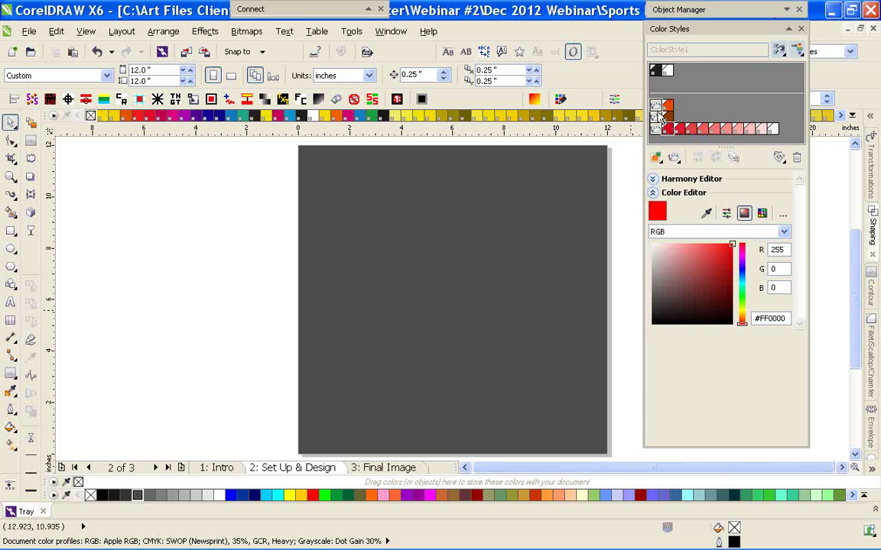
# Create a new gradient of 10 colors from the second color style's harmony
pyautogui.click(674, 157)
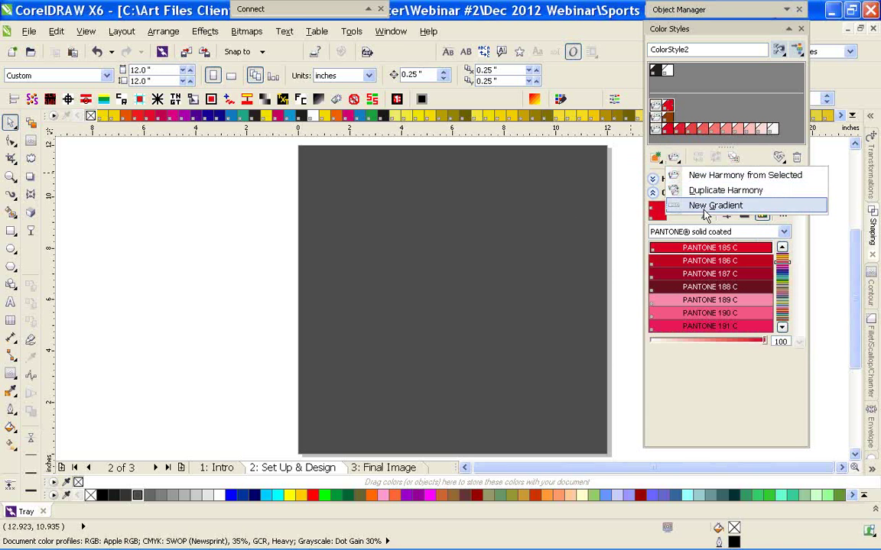
pyautogui.click(704, 203)
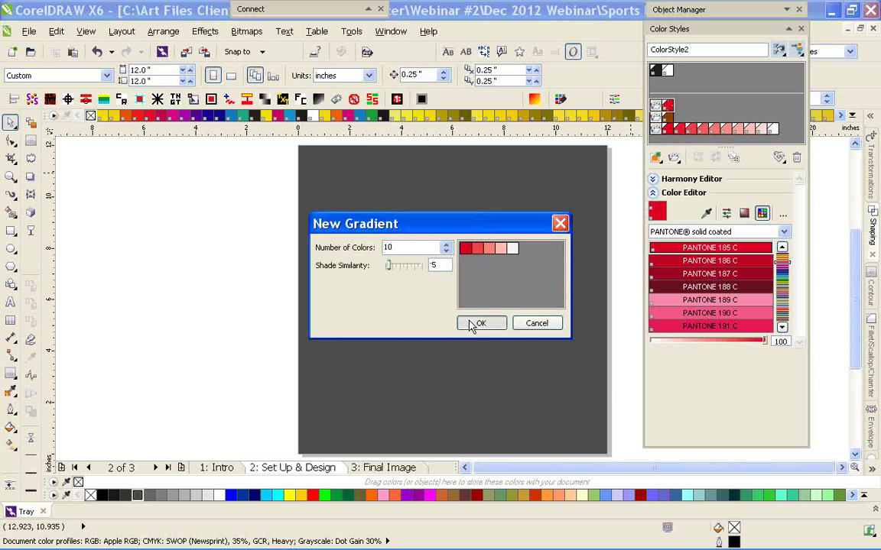
pyautogui.click(478, 323)
# Create a new gradient of 10 colors from the brown PANTONE 160 C color style
pyautogui.click(668, 107)
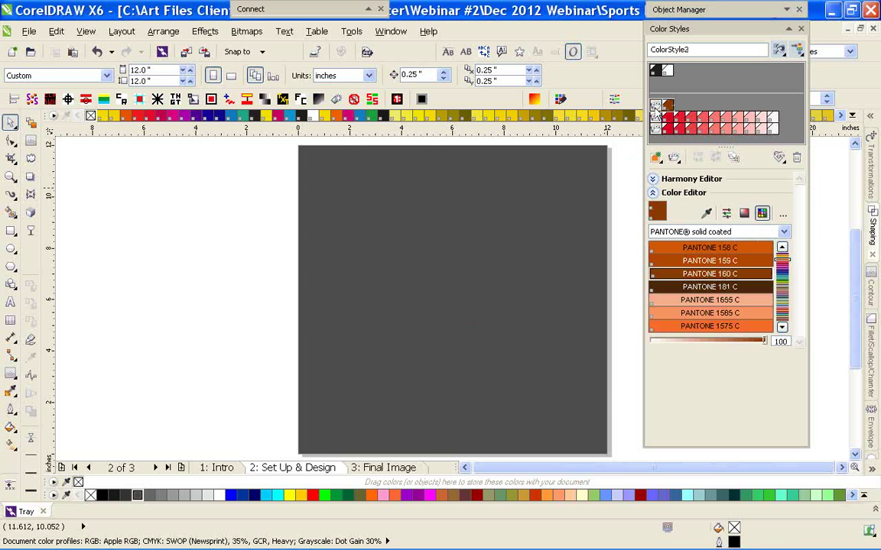
pyautogui.click(670, 127)
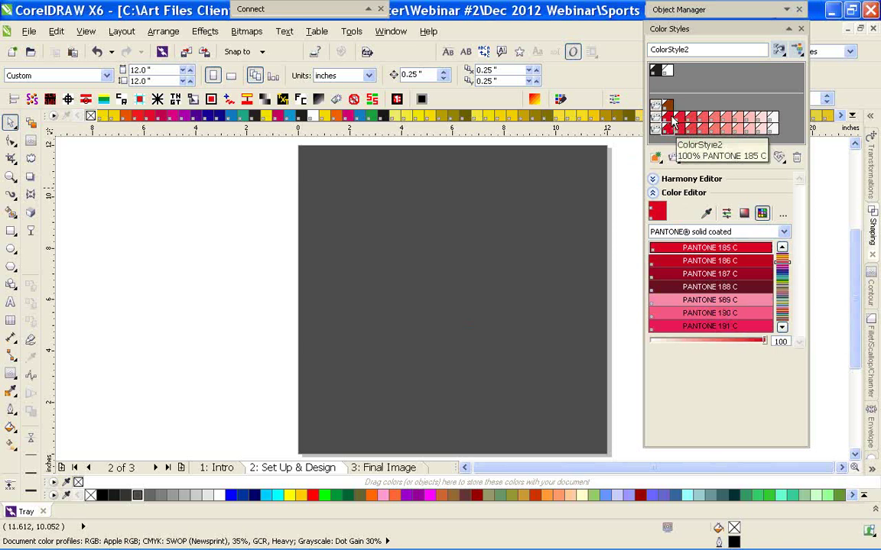
pyautogui.click(668, 105)
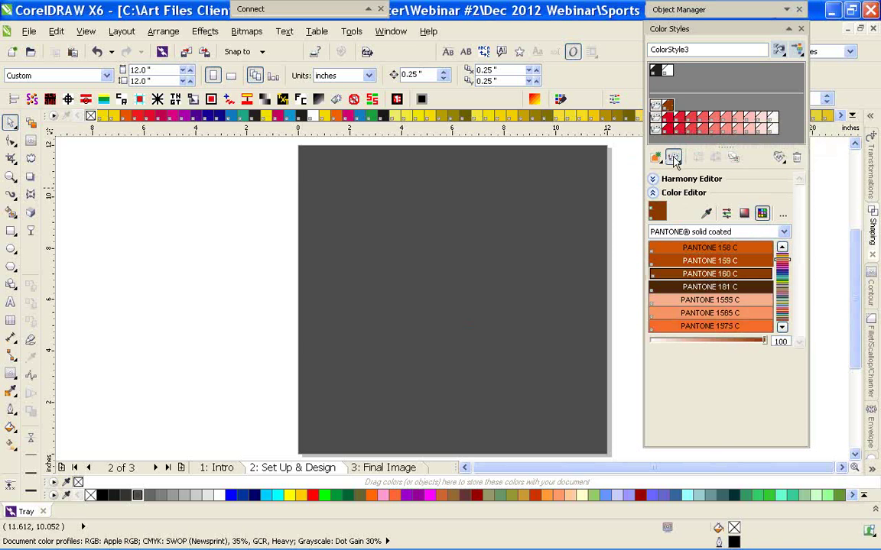
pyautogui.click(673, 157)
pyautogui.click(694, 204)
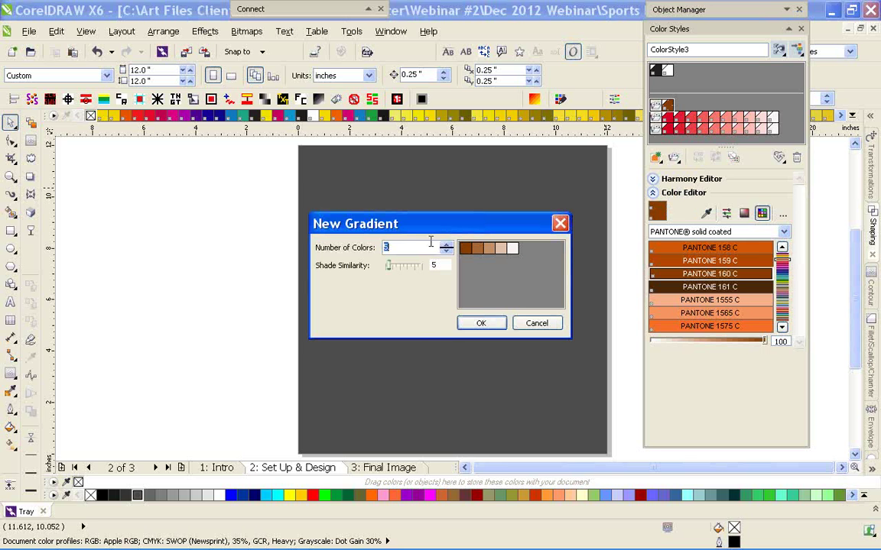
pyautogui.click(477, 322)
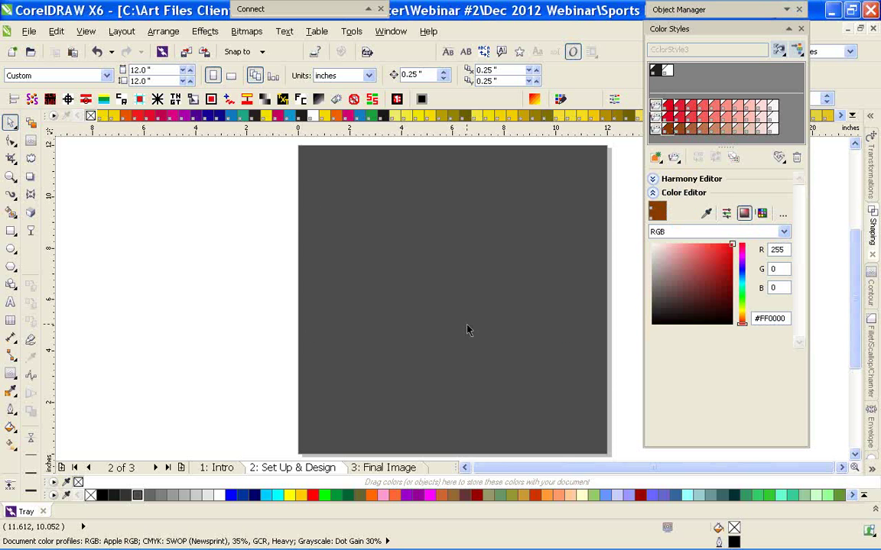
# Try assigning PANTONE Orange 021 C to only the base color of the second gradient, and undo the change
pyautogui.click(658, 108)
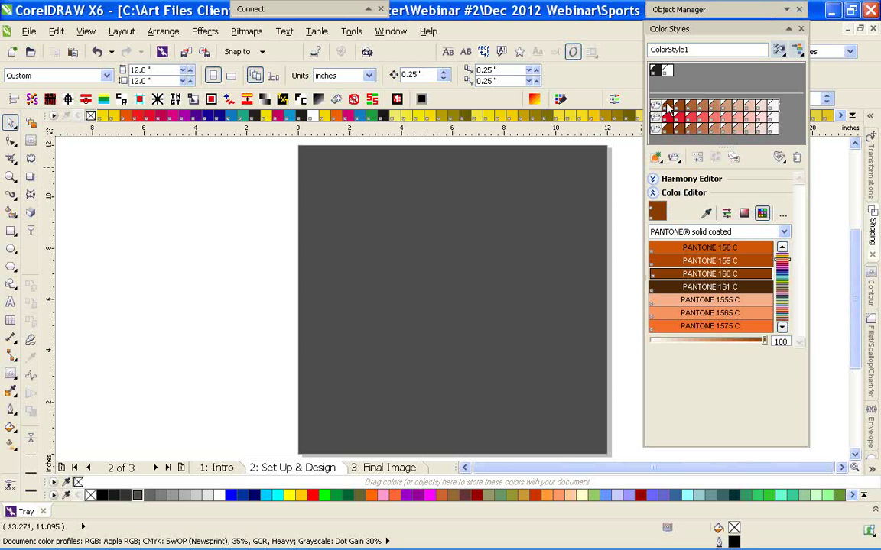
pyautogui.click(667, 116)
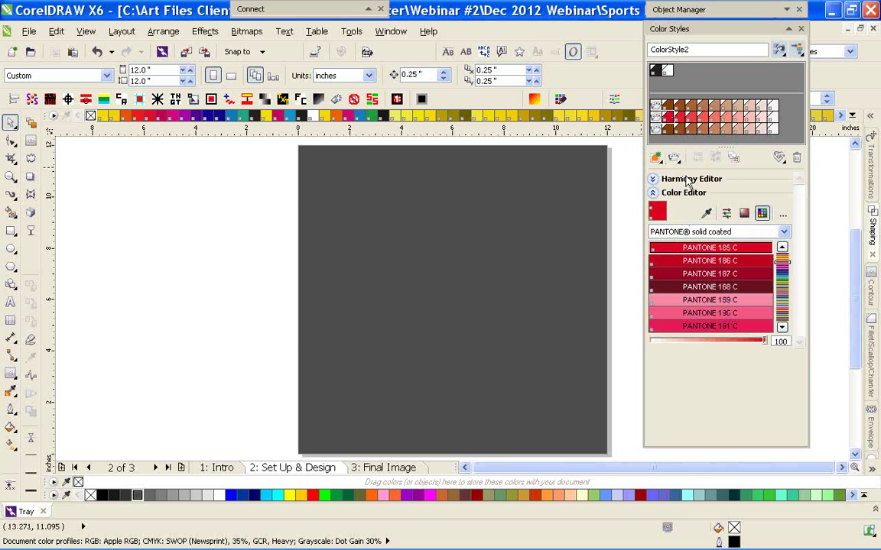
pyautogui.click(781, 263)
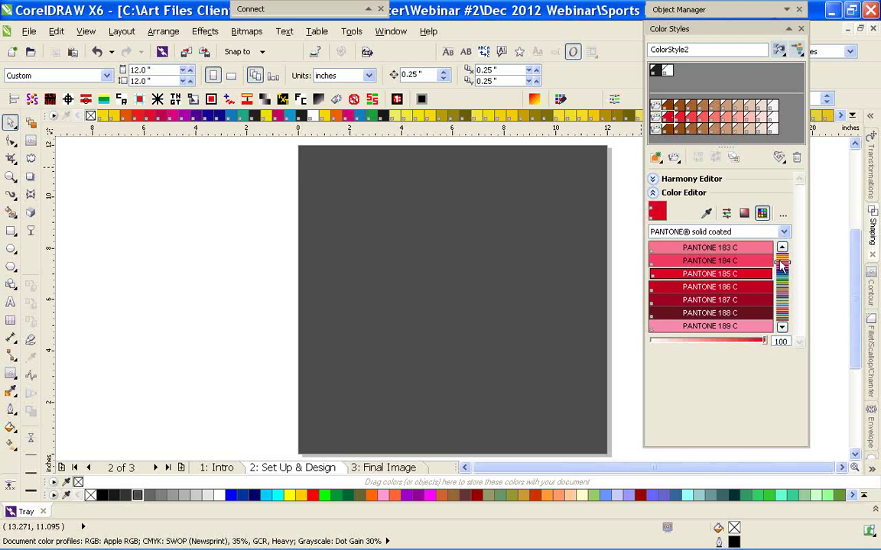
pyautogui.click(782, 251)
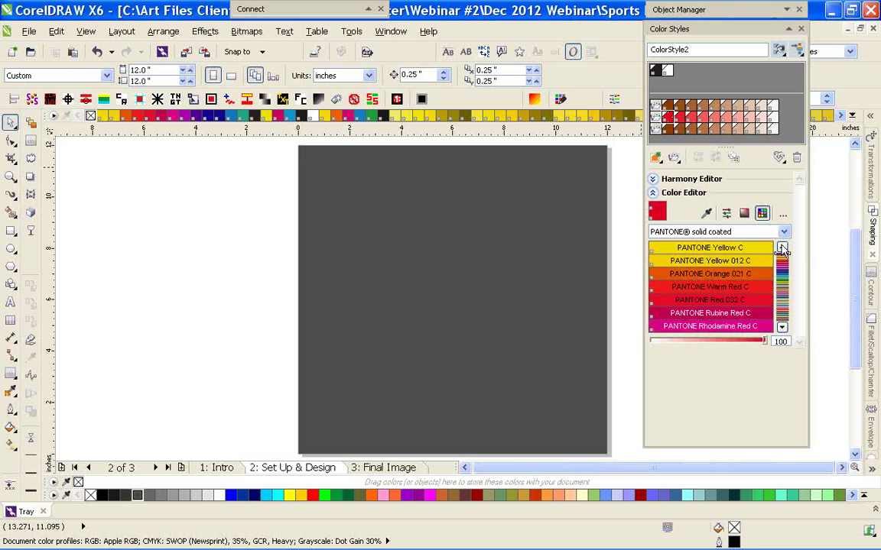
pyautogui.click(731, 275)
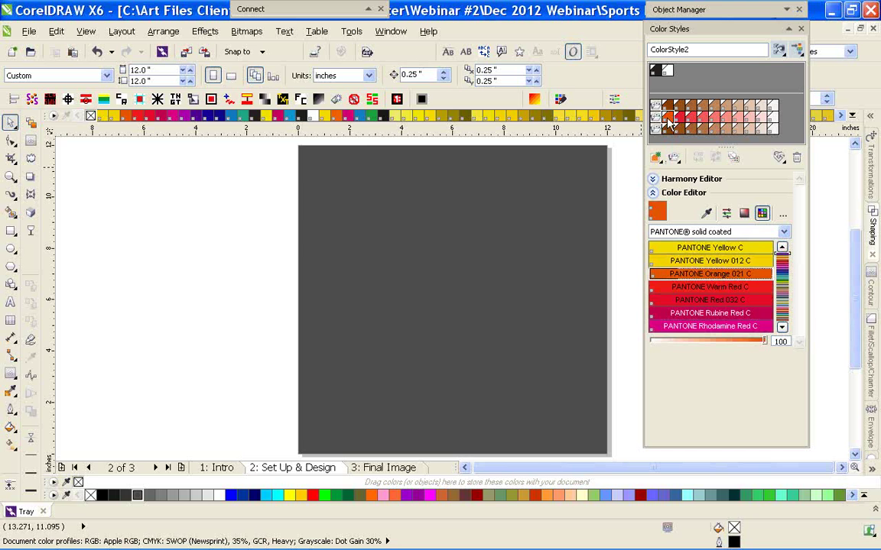
pyautogui.hotkey('ctrl', 'z')
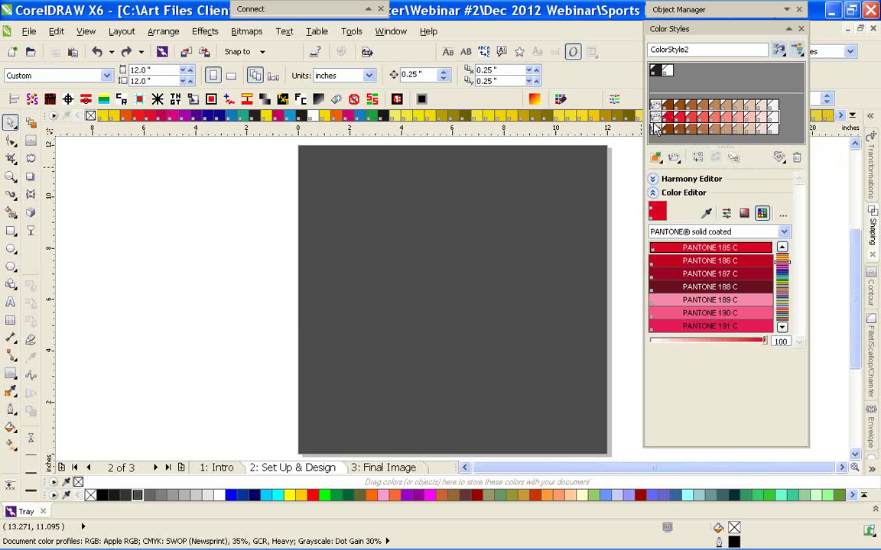
# Find PANTONE 165 C by name in the solid coated palette and apply it to the whole second gradient harmony
pyautogui.moveTo(776, 266); pyautogui.dragTo(780, 256)
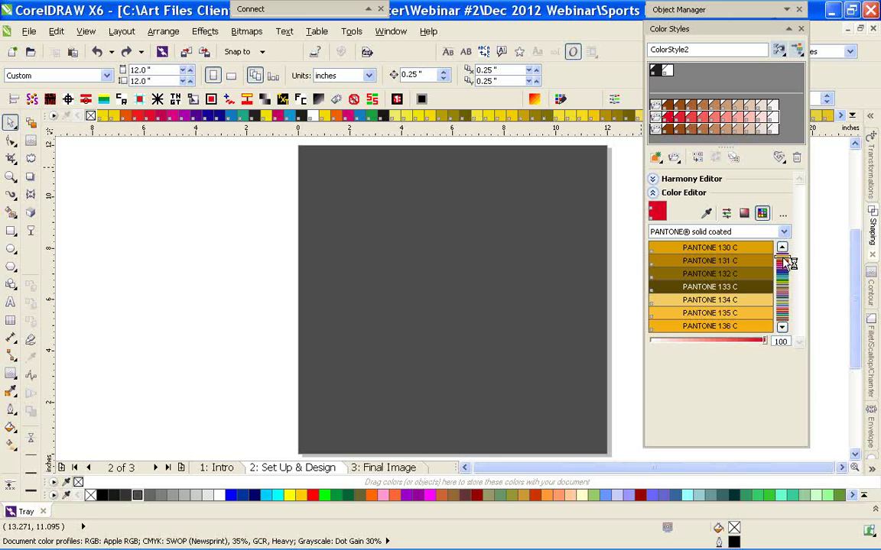
pyautogui.click(784, 263)
pyautogui.click(782, 214)
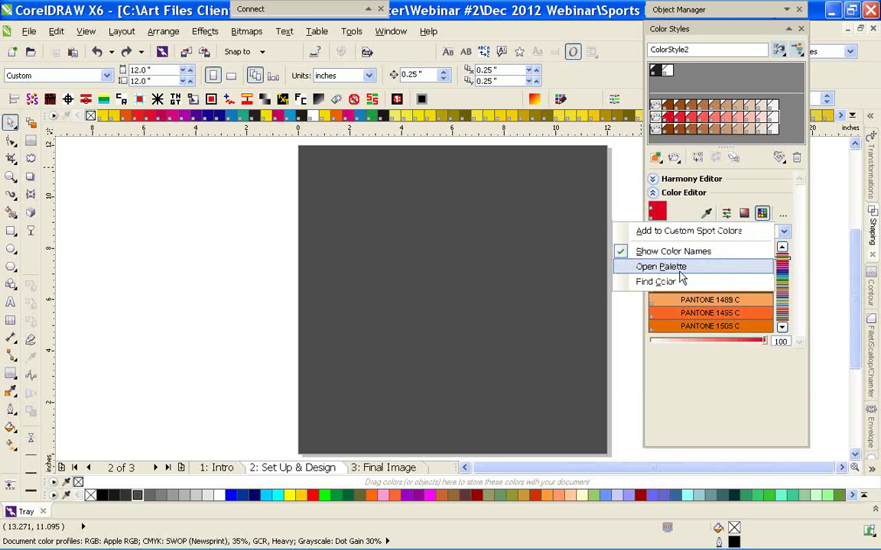
pyautogui.click(672, 283)
pyautogui.write('PANTONE 16')
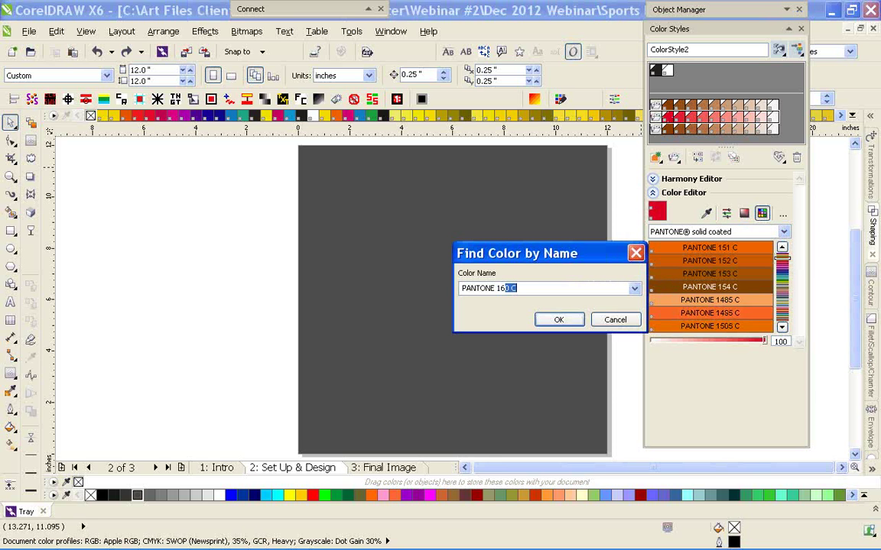
pyautogui.write('5')
pyautogui.click(562, 321)
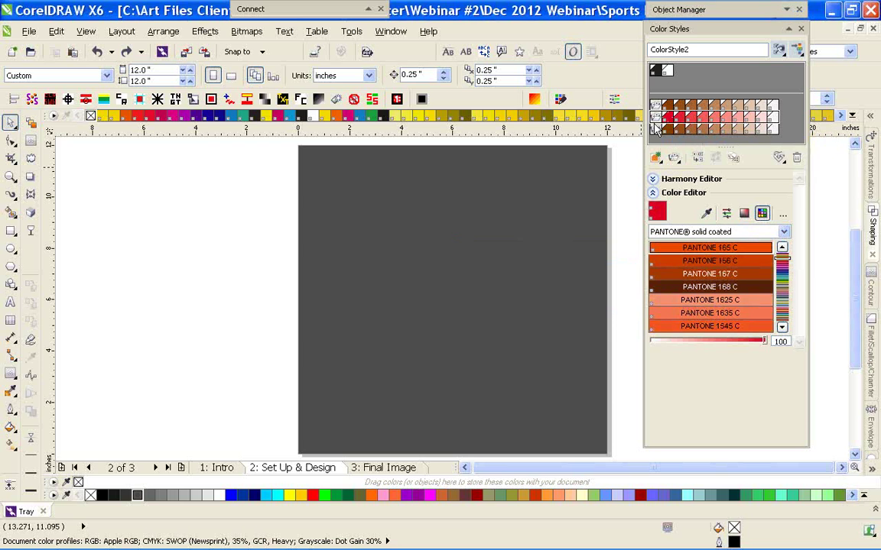
pyautogui.click(708, 251)
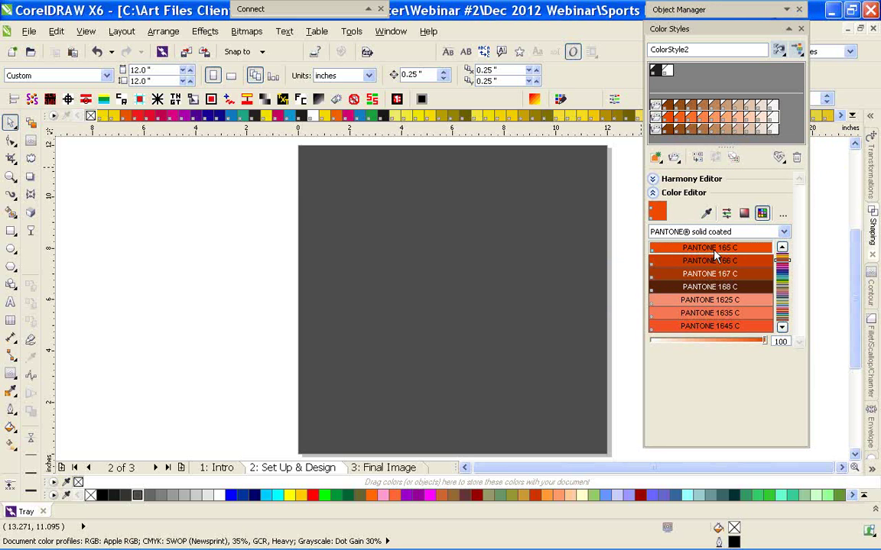
# Select the whole first gradient harmony and apply PANTONE 185 C to it from the solid coated palette
pyautogui.click(657, 108)
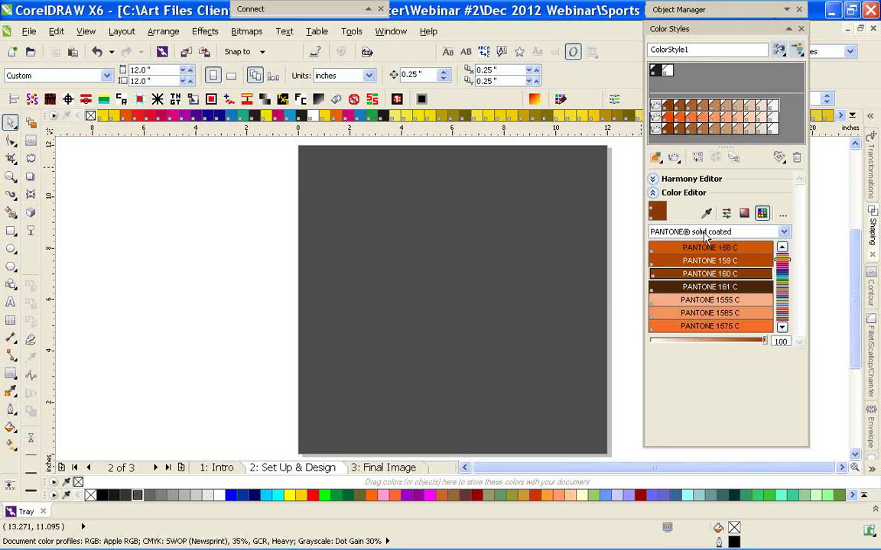
pyautogui.click(781, 264)
pyautogui.moveTo(782, 264); pyautogui.dragTo(781, 265)
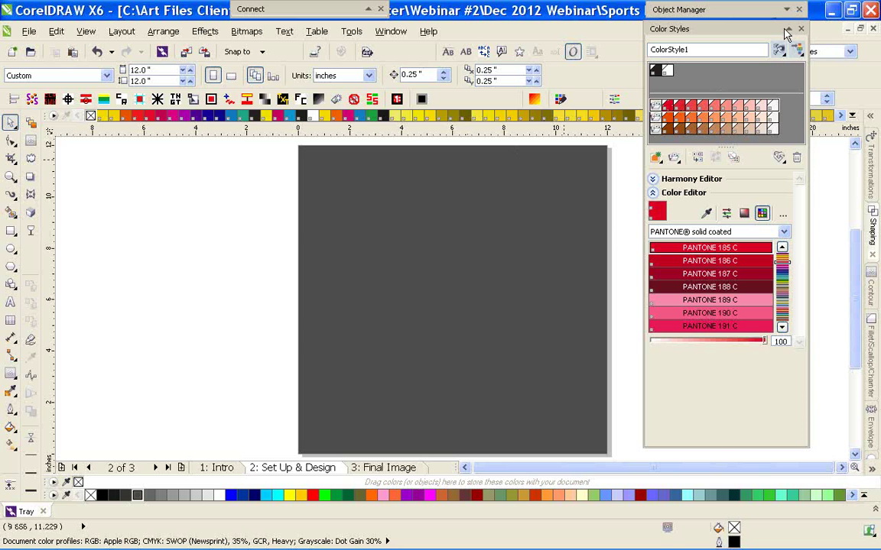
# Shrink the Color Styles docker in height and width and expand the Object Manager
pyautogui.moveTo(713, 448); pyautogui.dragTo(731, 354)
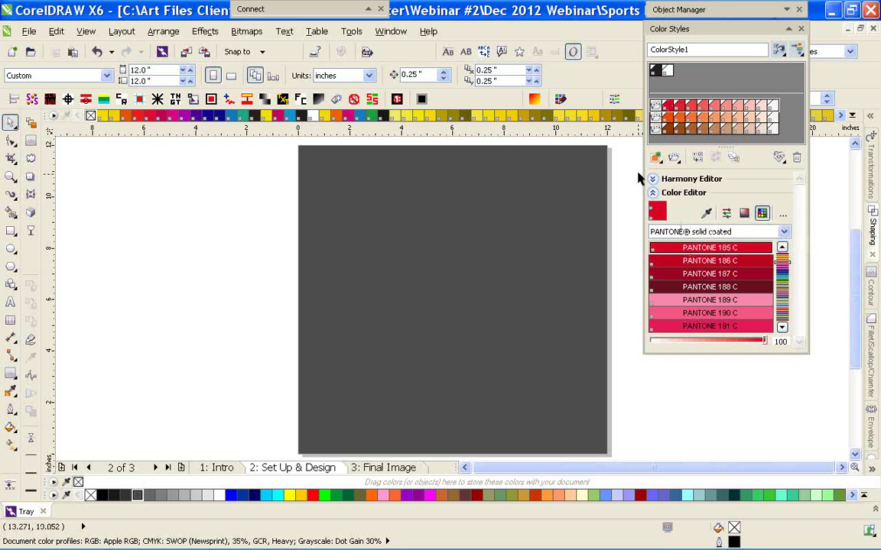
pyautogui.moveTo(644, 158)
pyautogui.mouseDown()
pyautogui.moveTo(663, 152)
pyautogui.moveTo(650, 147)
pyautogui.mouseUp()
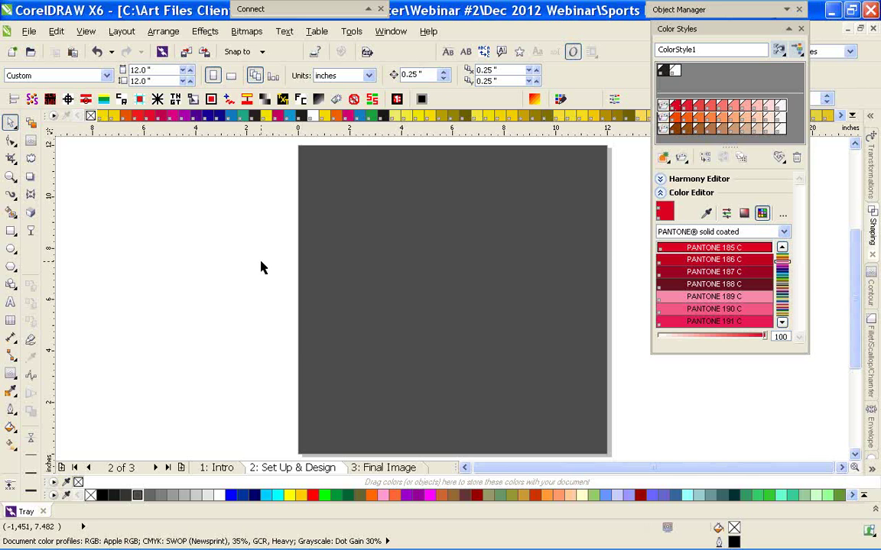
pyautogui.click(788, 10)
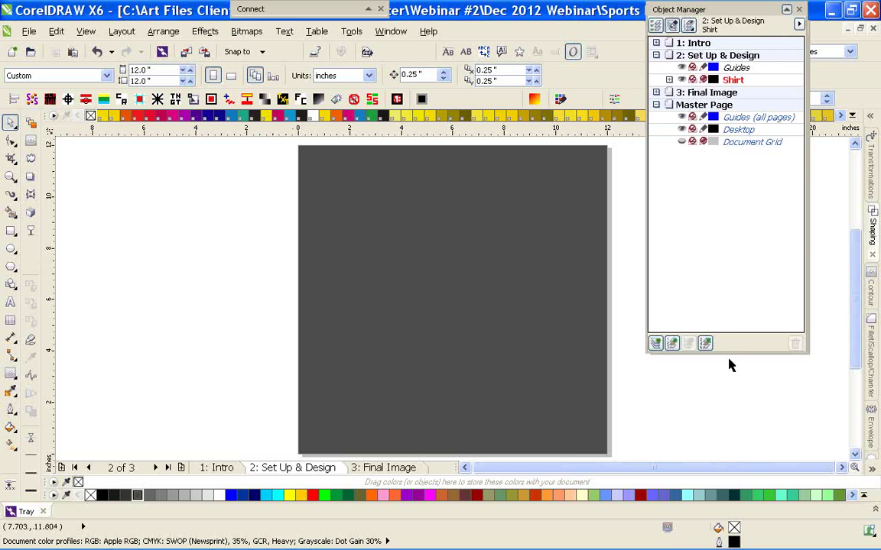
# Dock the Color Styles docker together with the Object Manager as one tabbed group and show the Object Manager
pyautogui.moveTo(729, 355)
pyautogui.mouseDown()
pyautogui.moveTo(729, 367)
pyautogui.moveTo(729, 347)
pyautogui.mouseUp()
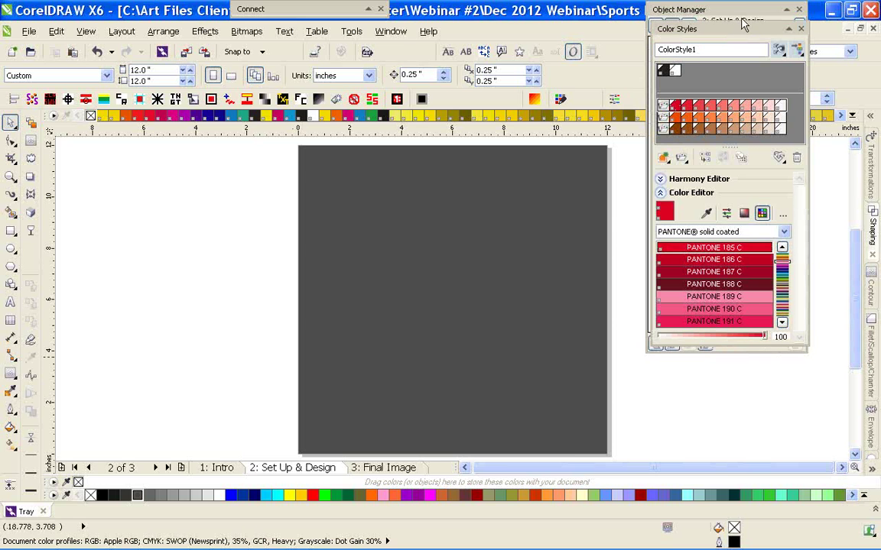
pyautogui.moveTo(741, 27); pyautogui.dragTo(719, 12)
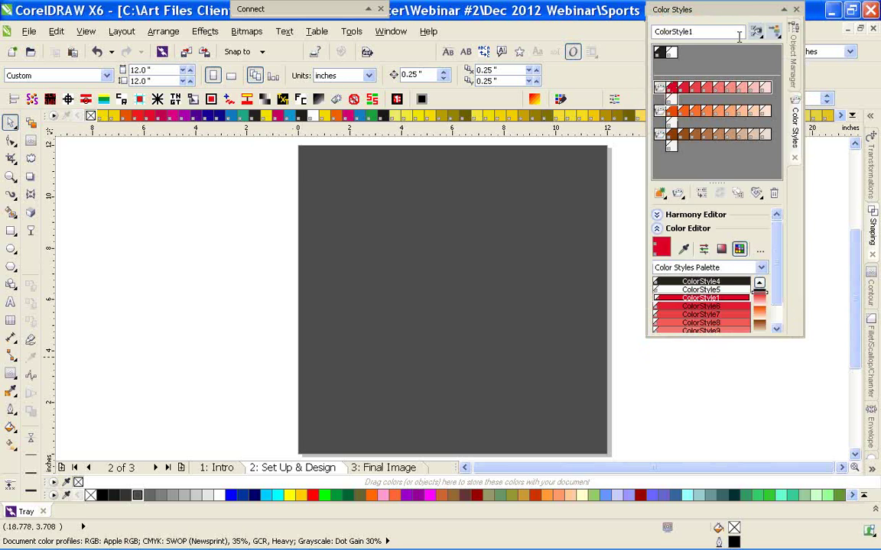
pyautogui.click(795, 76)
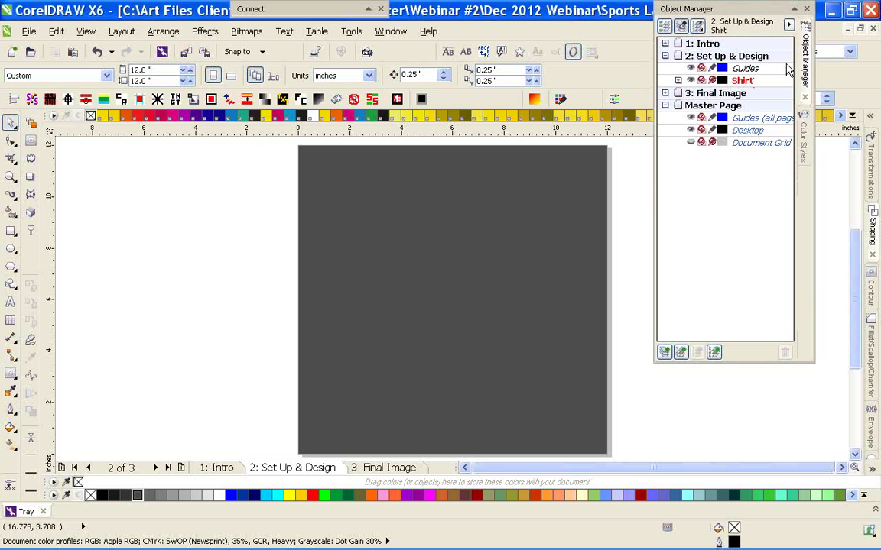
# Add a new layer above the Shirt layer on the Set Up & Design page
pyautogui.click(663, 352)
pyautogui.click(692, 287)
pyautogui.rightClick(746, 80)
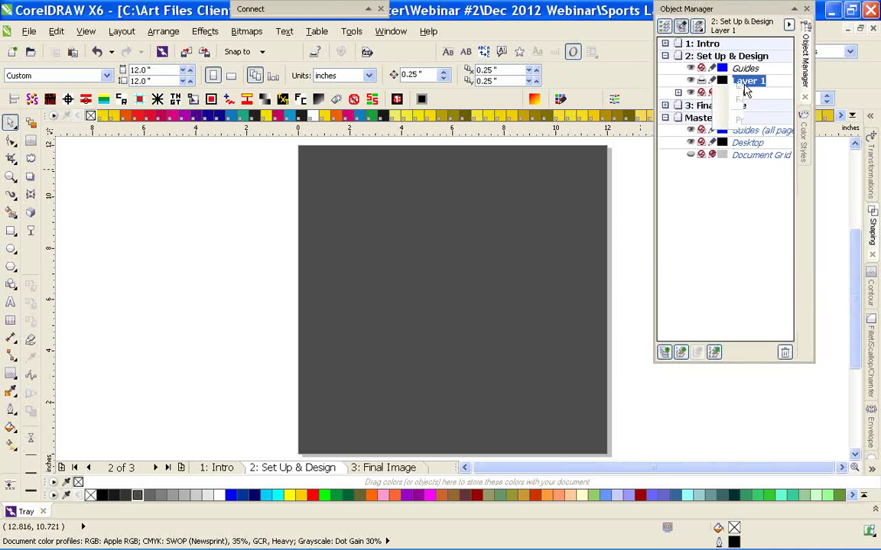
pyautogui.click(698, 246)
# Examine the Wolfson volleyball sample design on the Intro page up close and return to the Set Up & Design page
pyautogui.click(221, 468)
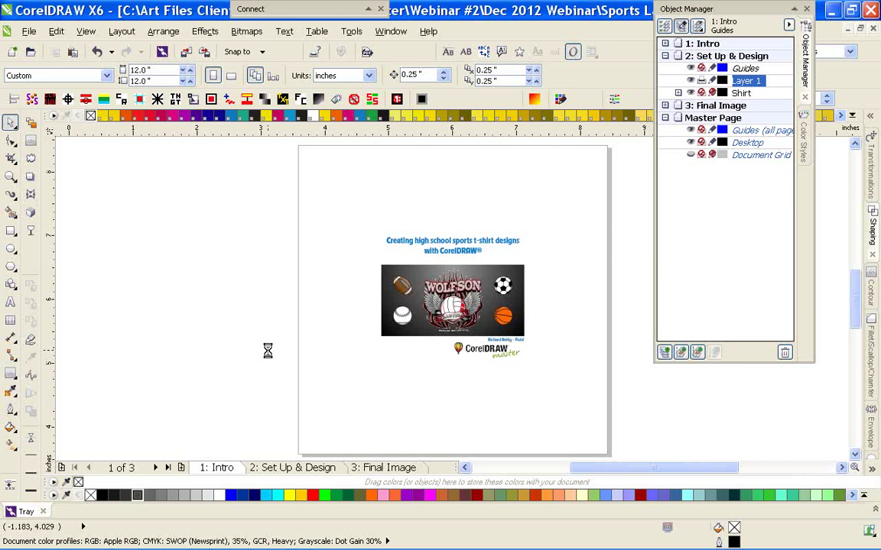
pyautogui.press('F4')
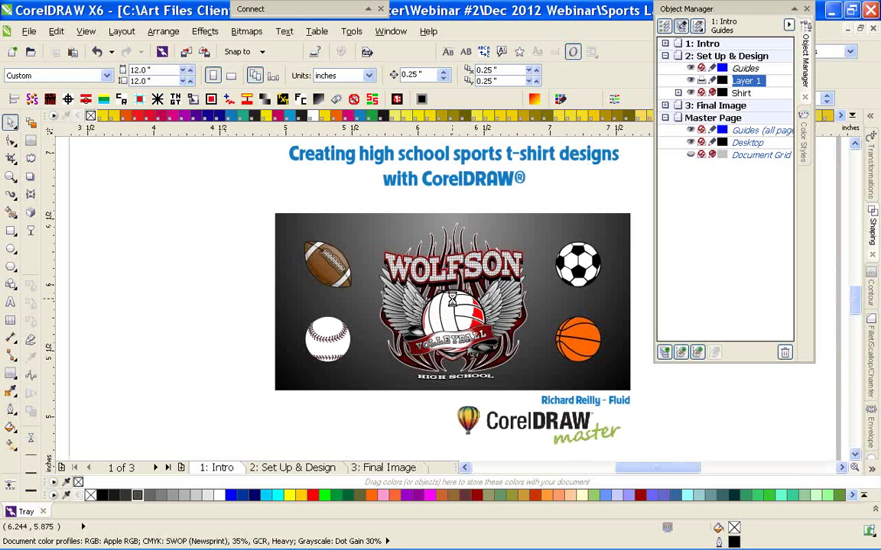
pyautogui.scroll(2, 452, 300)
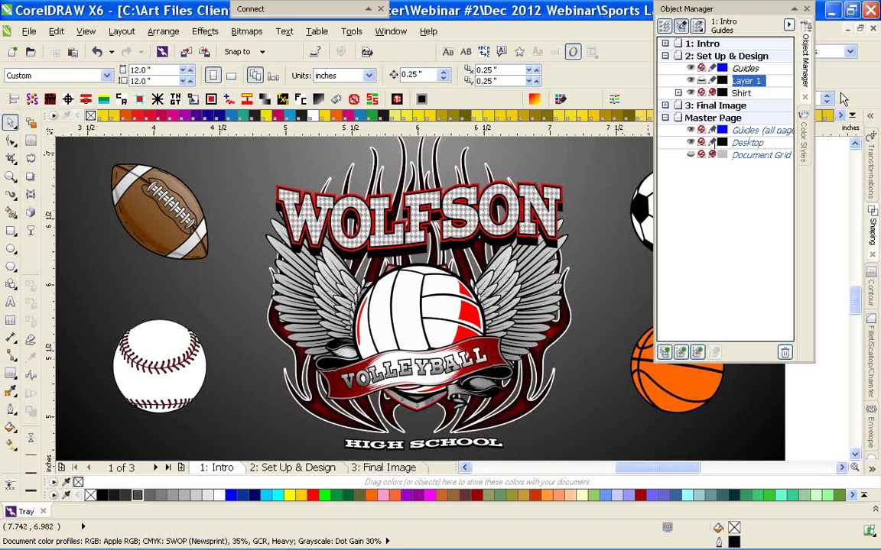
pyautogui.click(298, 467)
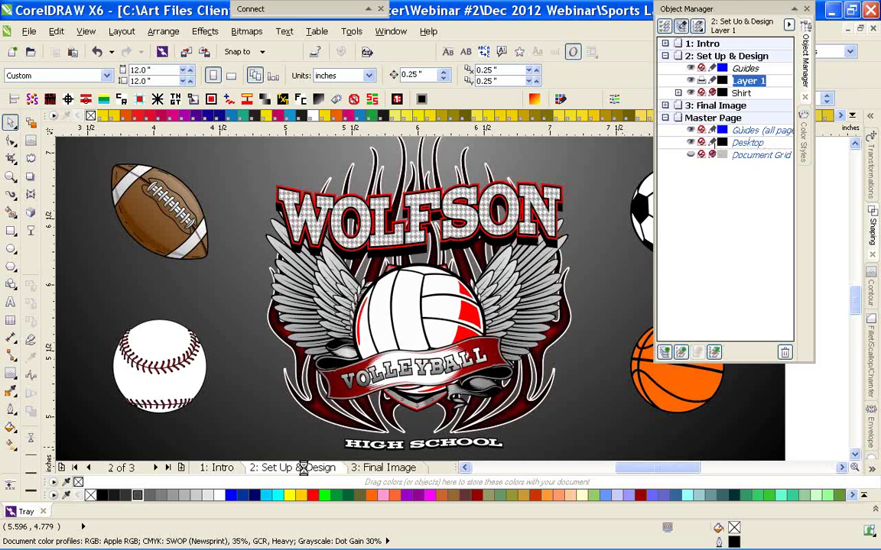
pyautogui.scroll(-2, 454, 304)
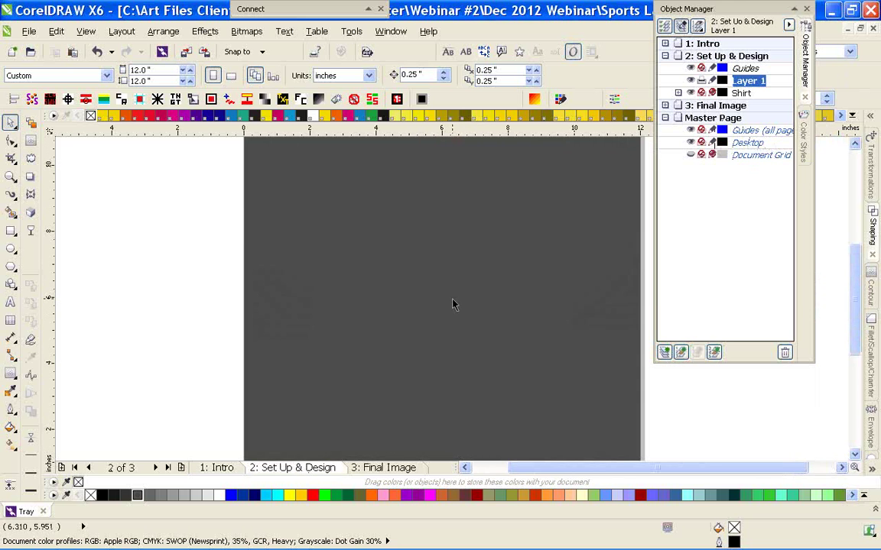
pyautogui.scroll(-1, 453, 304)
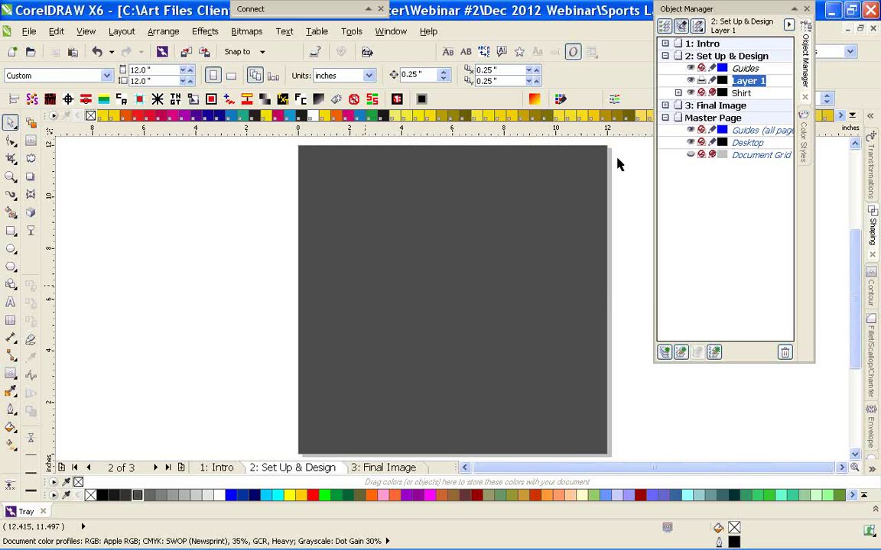
pyautogui.click(832, 18)
pyautogui.click(267, 541)
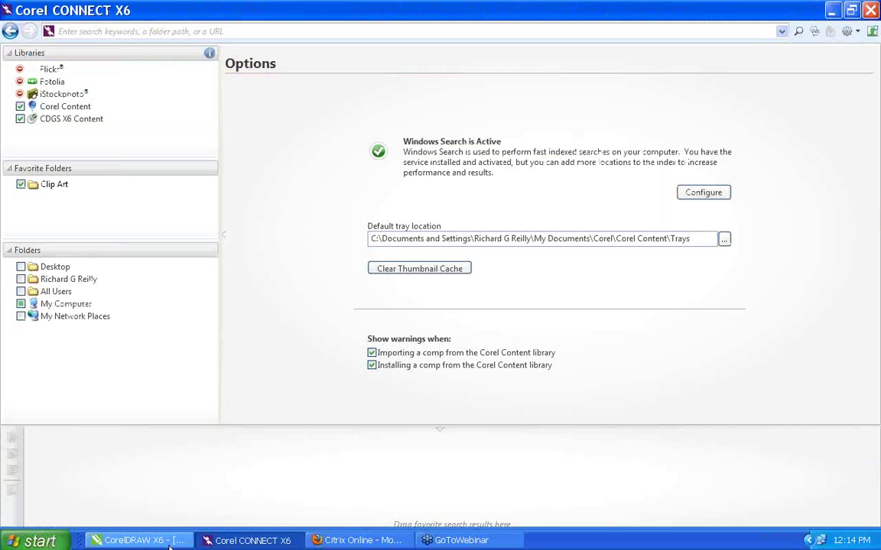
pyautogui.click(141, 541)
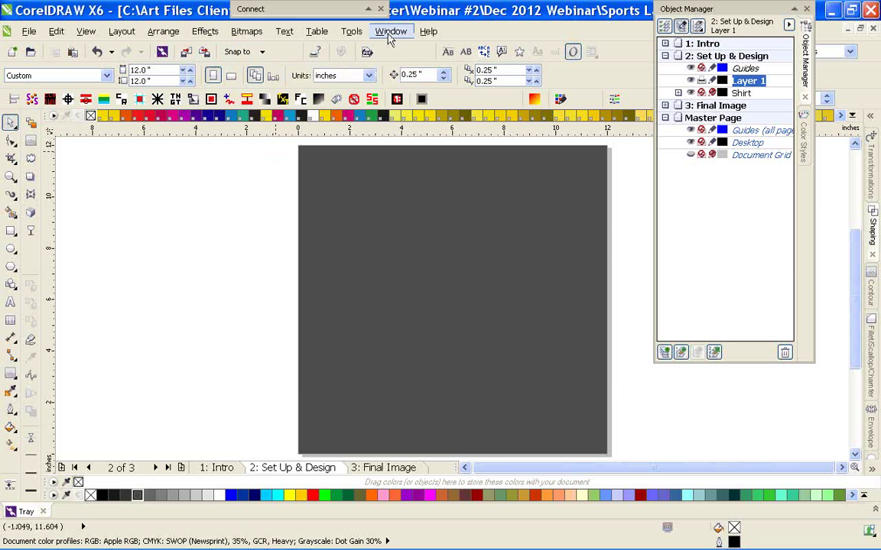
pyautogui.click(350, 32)
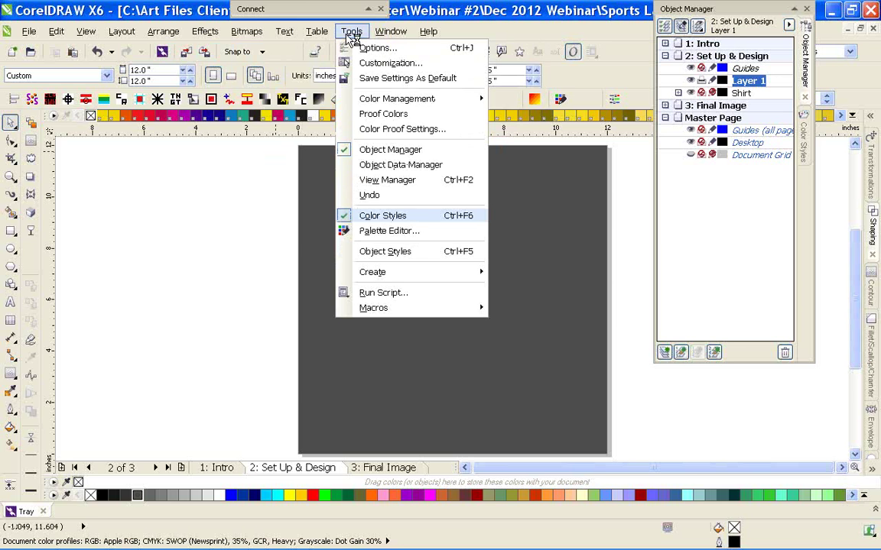
pyautogui.click(257, 230)
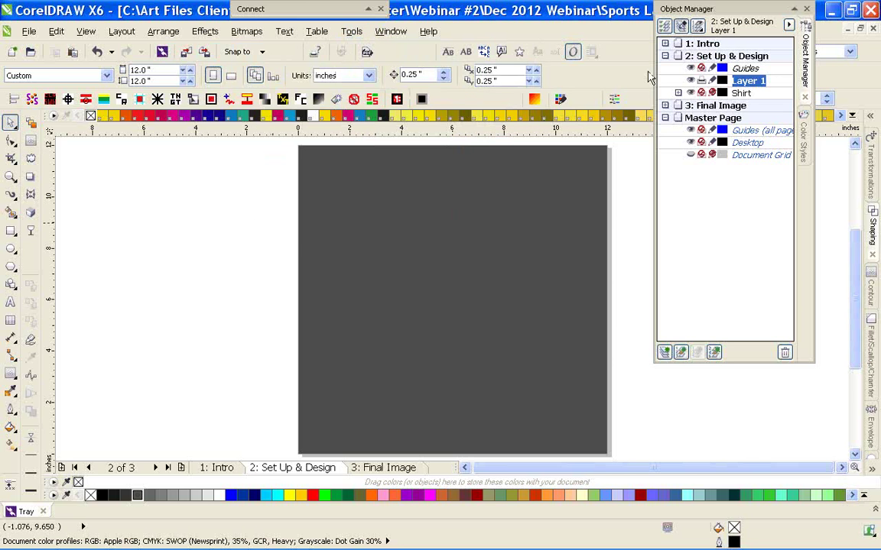
# Switch to Corel CONNECT X6, look through the folders of the Corel Content library and collapse it again
pyautogui.click(243, 541)
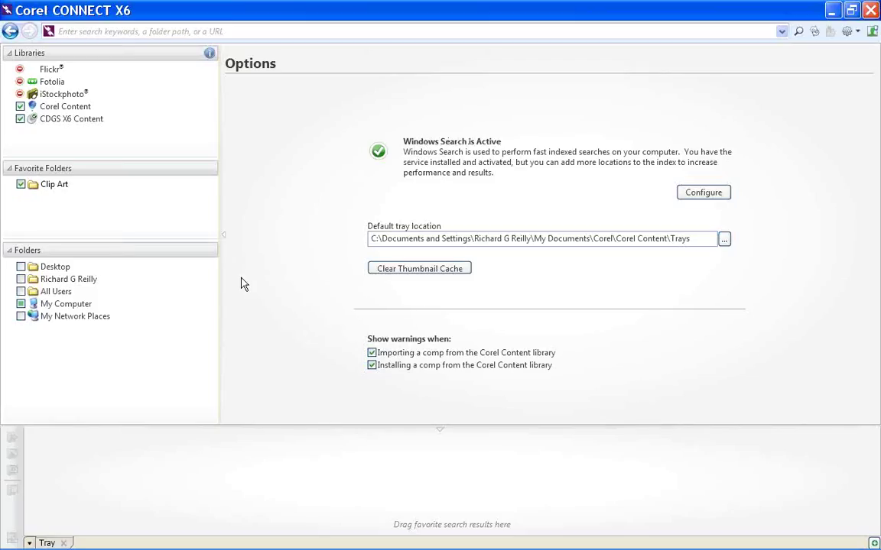
pyautogui.moveTo(244, 546)
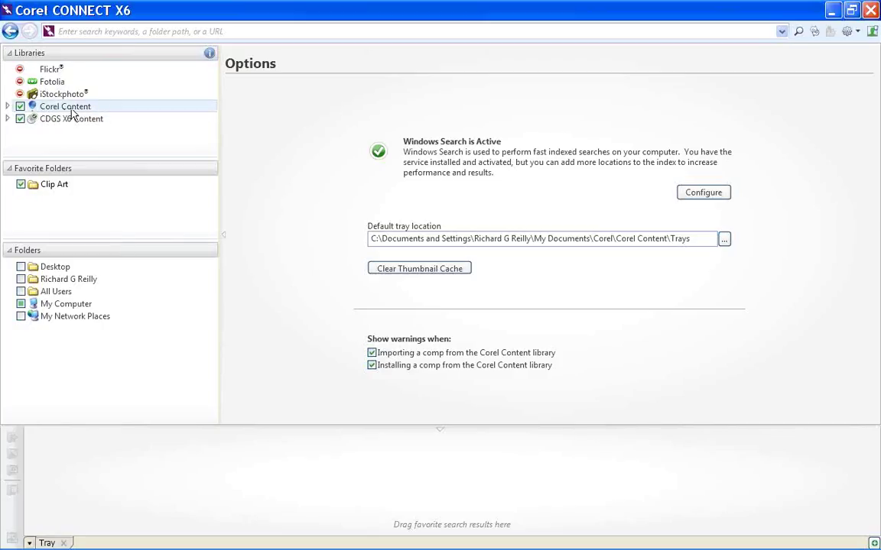
pyautogui.click(8, 106)
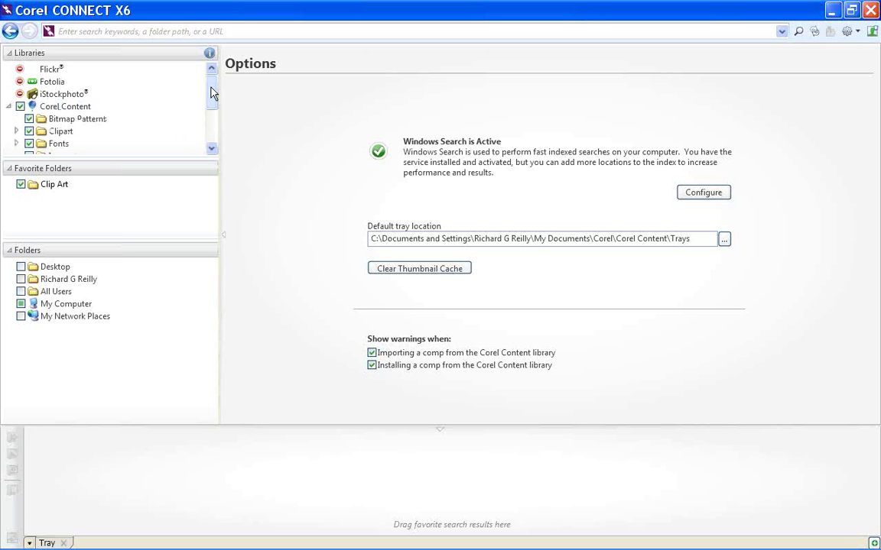
pyautogui.moveTo(213, 93); pyautogui.dragTo(4, 125)
pyautogui.click(9, 101)
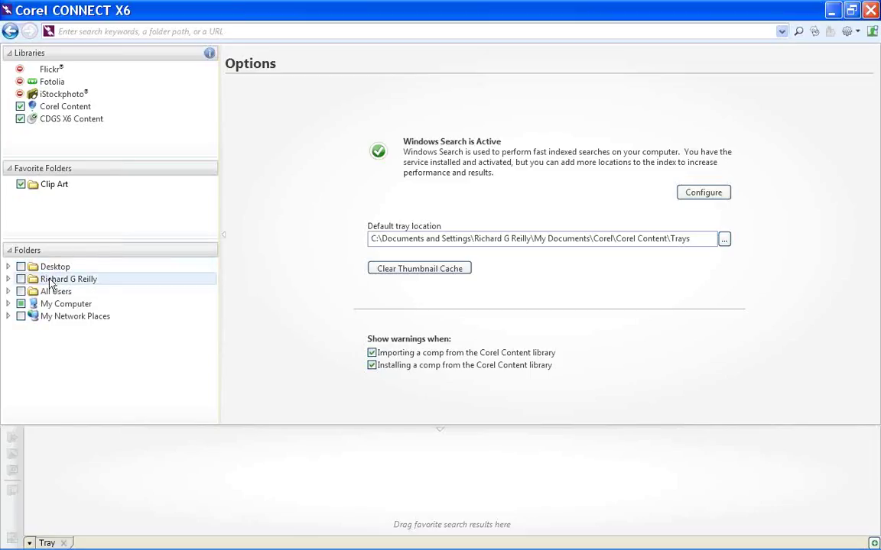
# Add the personal user folder to the favorite folders, open it, and remove it from the favorites
pyautogui.moveTo(50, 283); pyautogui.dragTo(69, 232)
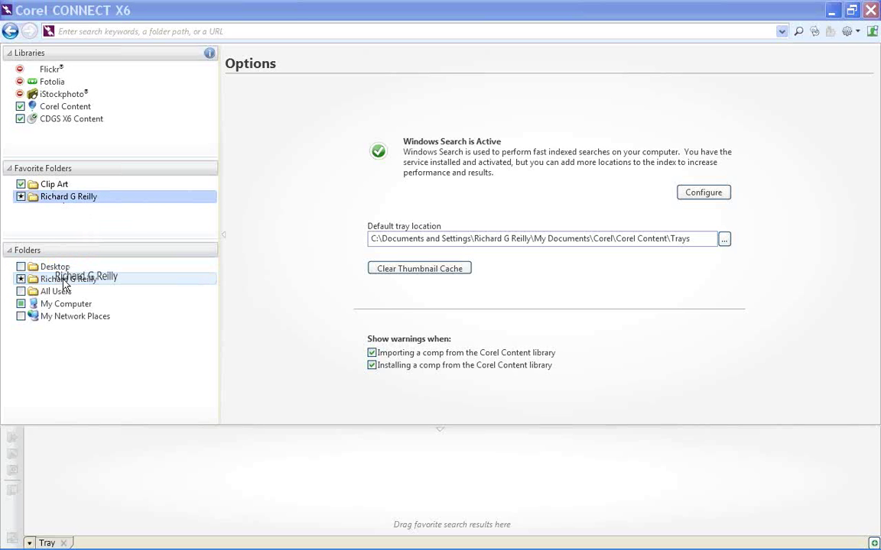
pyautogui.click(58, 200)
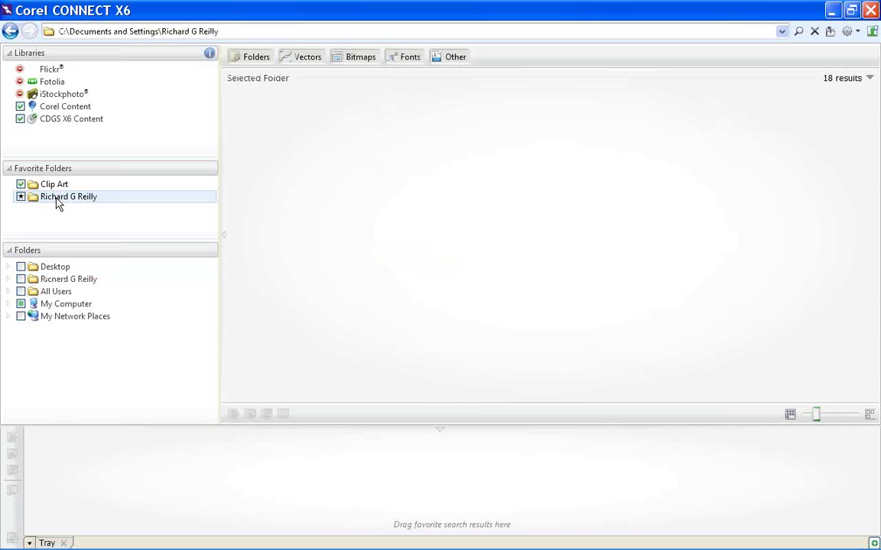
pyautogui.press('Delete')
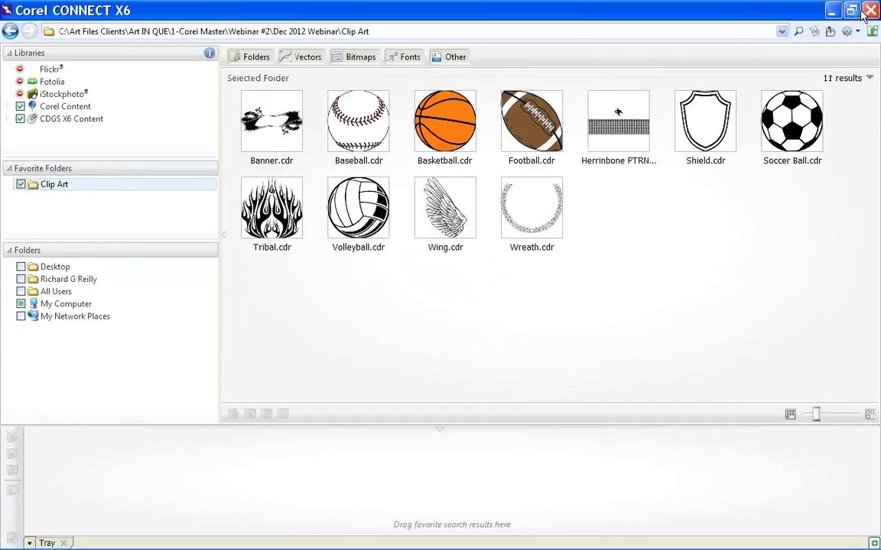
# Reduce the Corel CONNECT window to a smaller size beside the drawing page, keeping the Clip Art folder's thumbnails in view
pyautogui.click(853, 14)
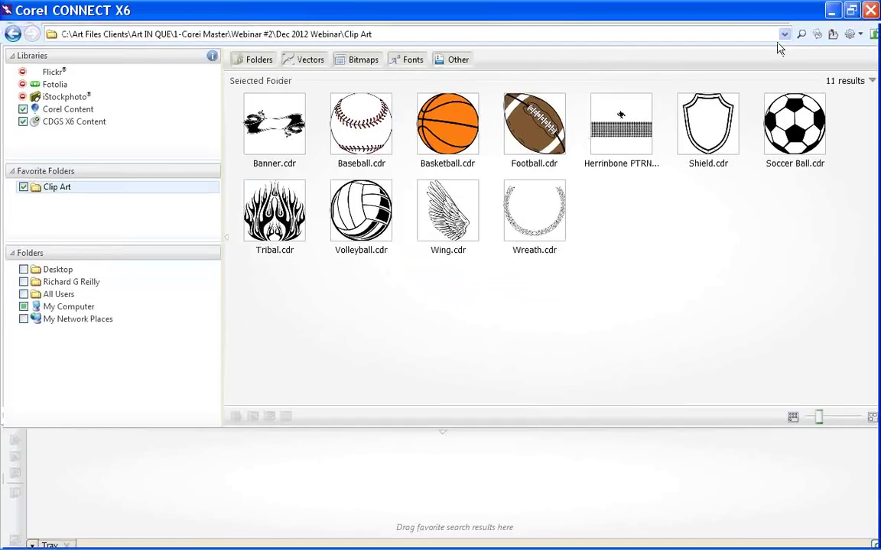
pyautogui.moveTo(685, 17); pyautogui.dragTo(679, 26)
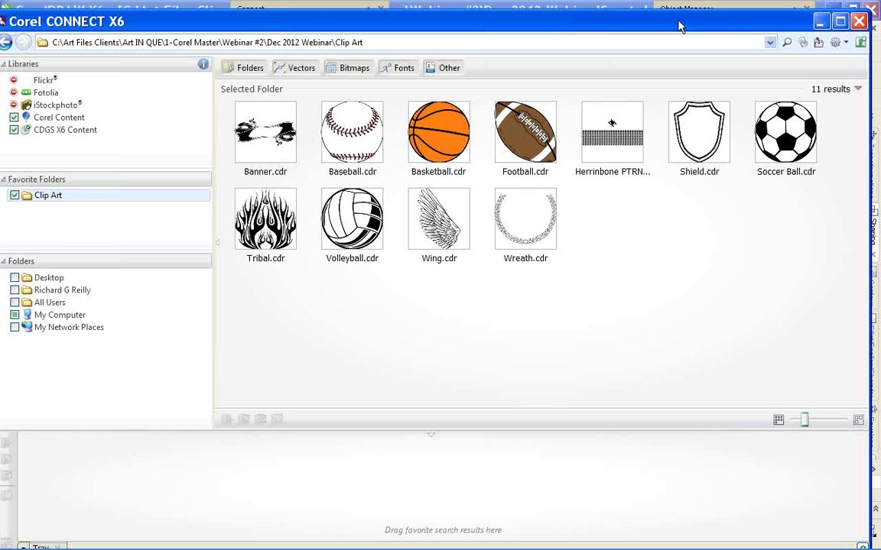
pyautogui.doubleClick(679, 26)
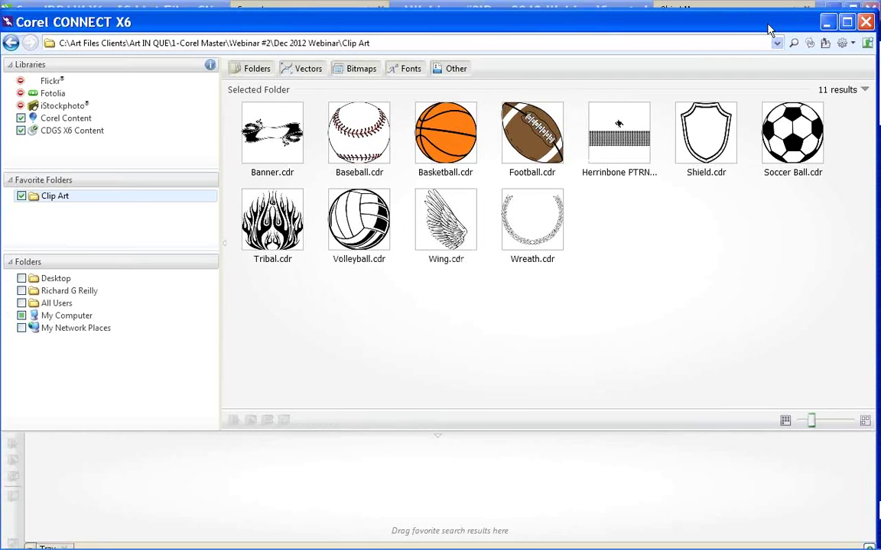
pyautogui.moveTo(771, 26); pyautogui.dragTo(774, 17)
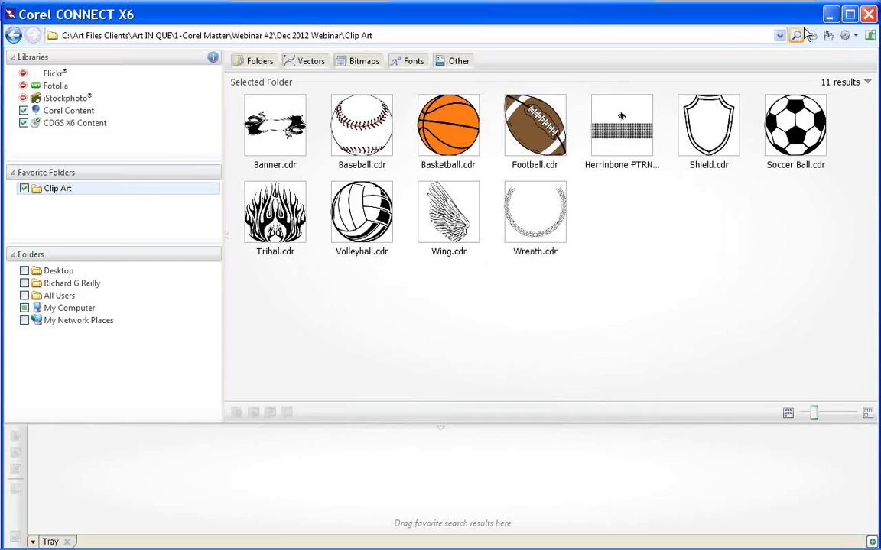
pyautogui.click(850, 16)
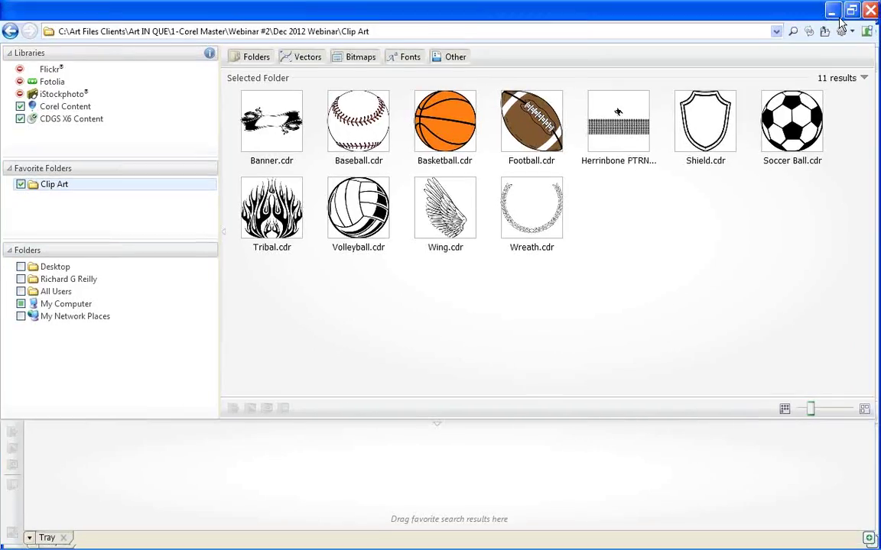
pyautogui.moveTo(795, 13); pyautogui.dragTo(703, 27)
pyautogui.moveTo(788, 60); pyautogui.dragTo(650, 60)
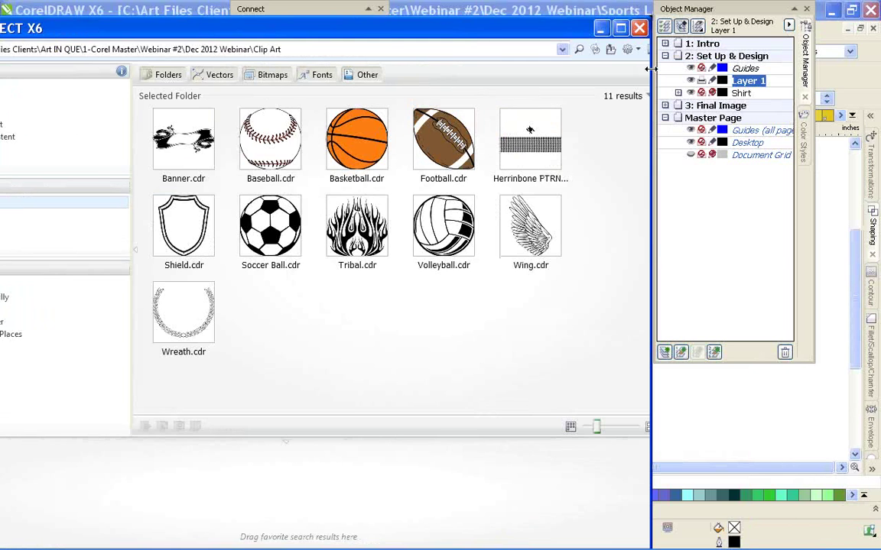
pyautogui.moveTo(648, 23); pyautogui.dragTo(714, 58)
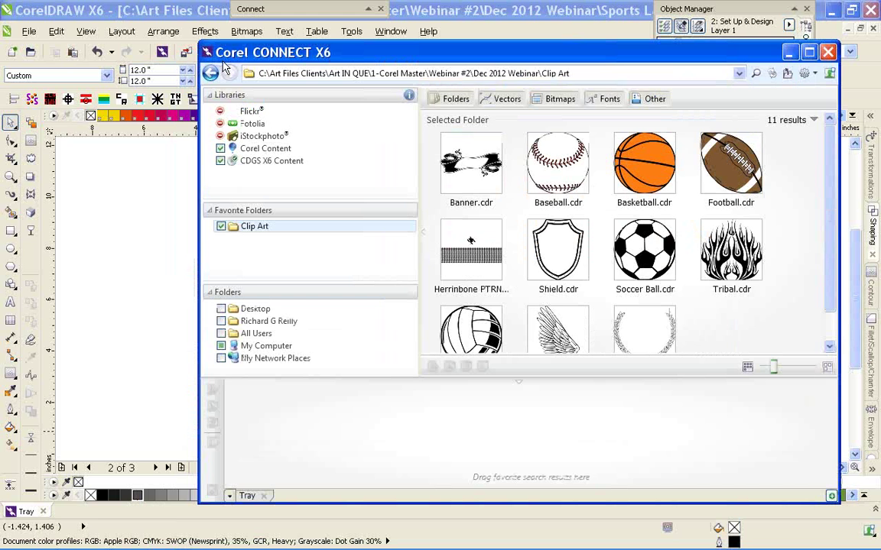
pyautogui.moveTo(199, 43); pyautogui.dragTo(353, 64)
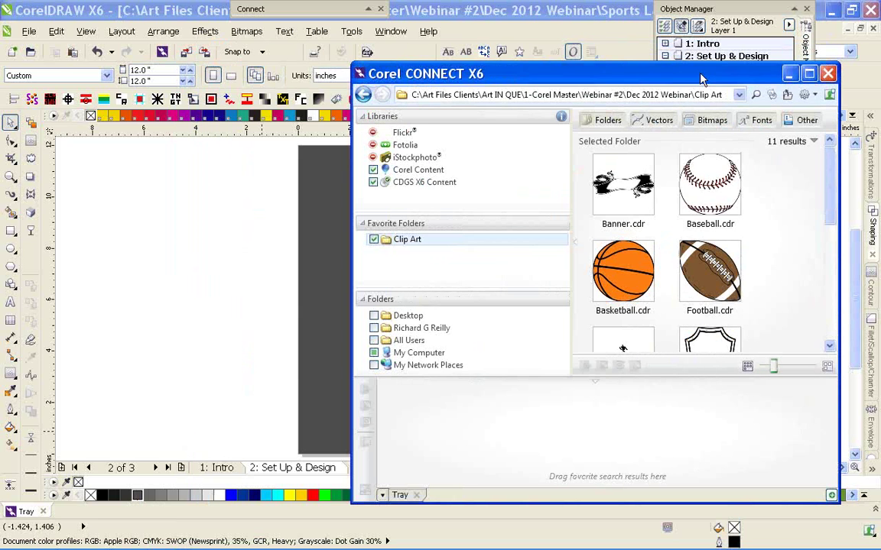
pyautogui.moveTo(702, 79); pyautogui.dragTo(728, 59)
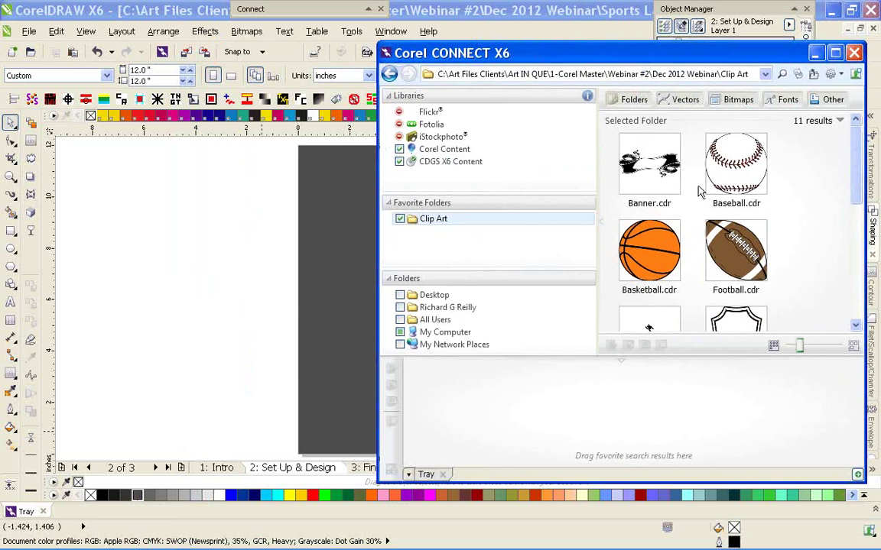
pyautogui.moveTo(653, 178)
# Switch back to CorelDRAW, expand the Connect docker and make it taller to show more clip art thumbnails
pyautogui.click(279, 198)
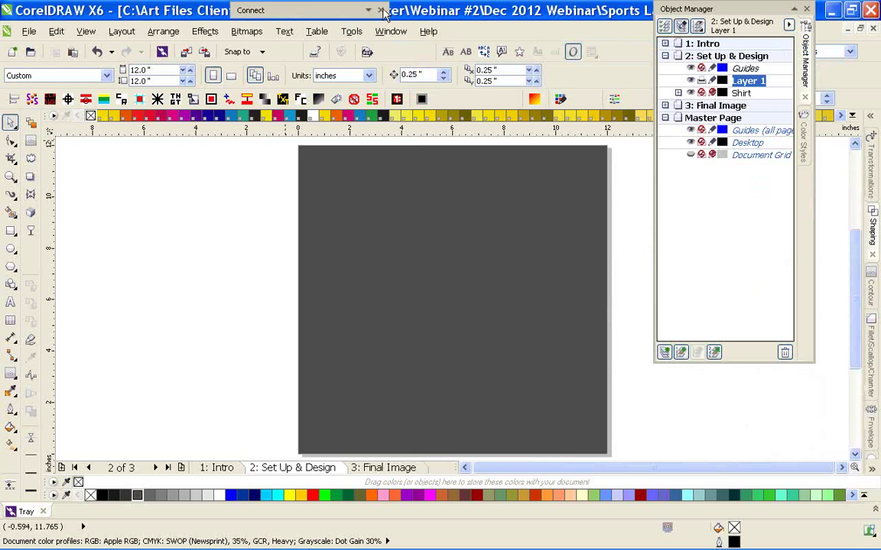
pyautogui.click(380, 9)
pyautogui.click(368, 11)
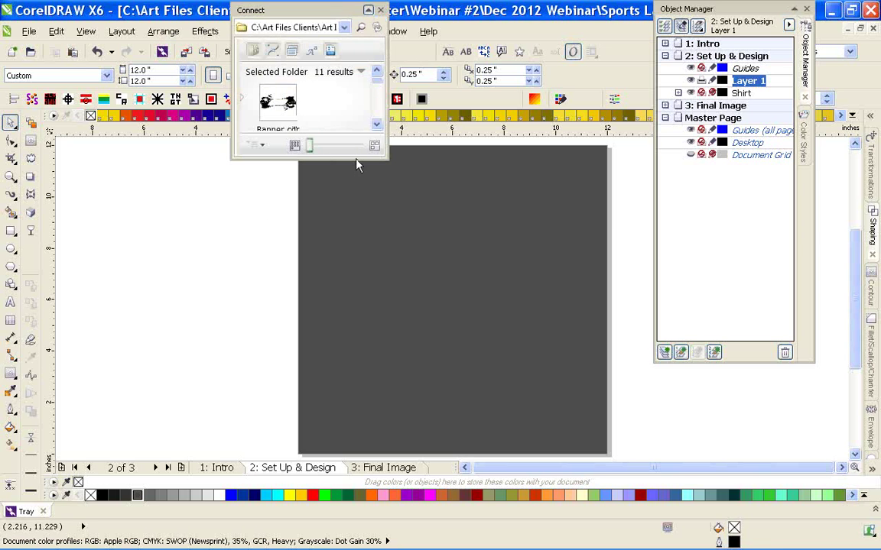
pyautogui.moveTo(357, 165); pyautogui.dragTo(324, 297)
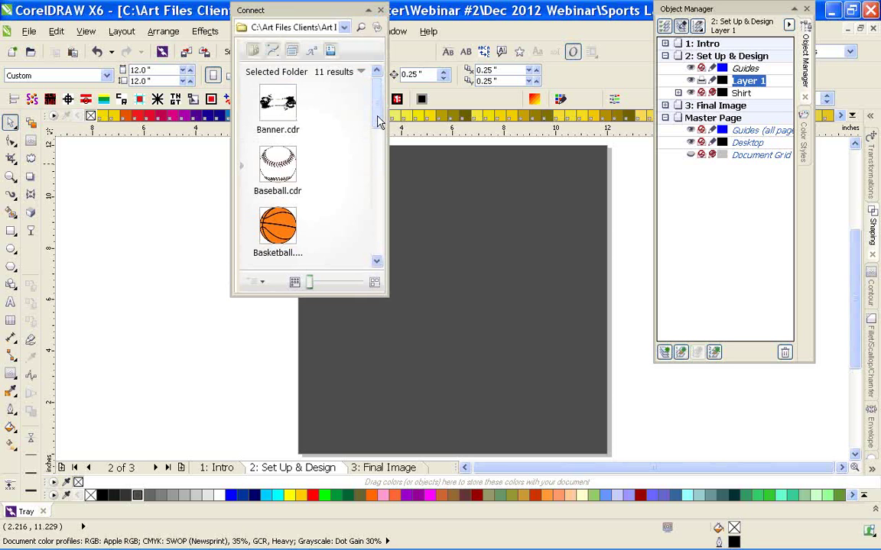
# Find Volleyball.cdr in the Connect docker's Clip Art folder and add it to the Tray
pyautogui.moveTo(377, 123); pyautogui.dragTo(378, 261)
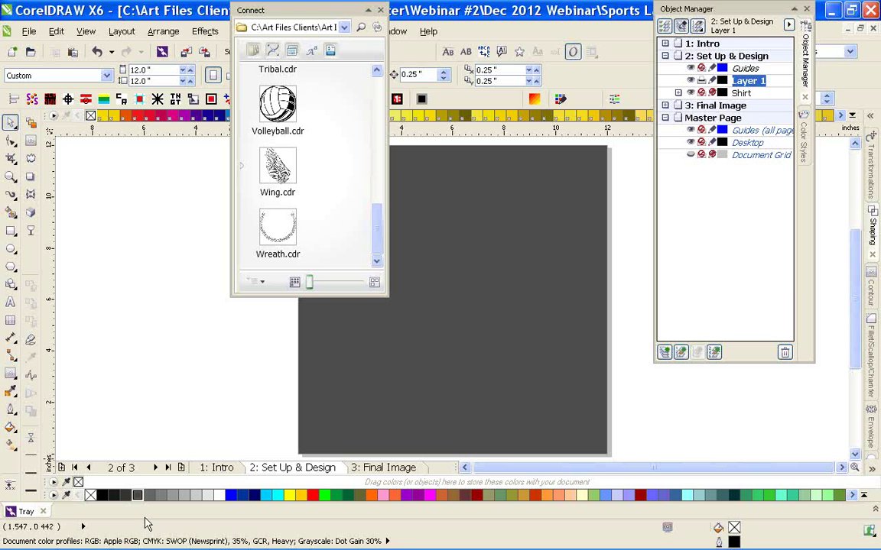
pyautogui.click(280, 111)
pyautogui.moveTo(280, 110); pyautogui.dragTo(34, 513)
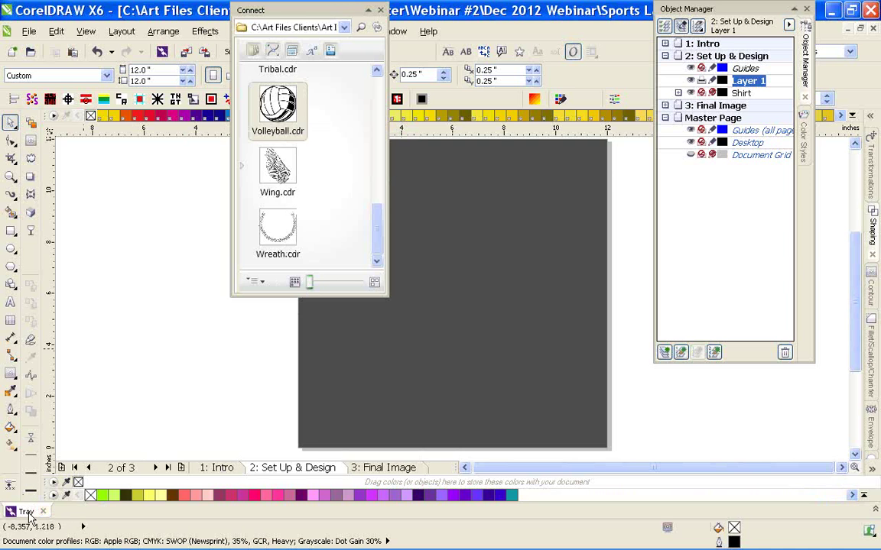
# Open the Tray and add Volleyball.cdr, Wing.cdr and Wreath.cdr to it from the Clip Art folder
pyautogui.click(25, 514)
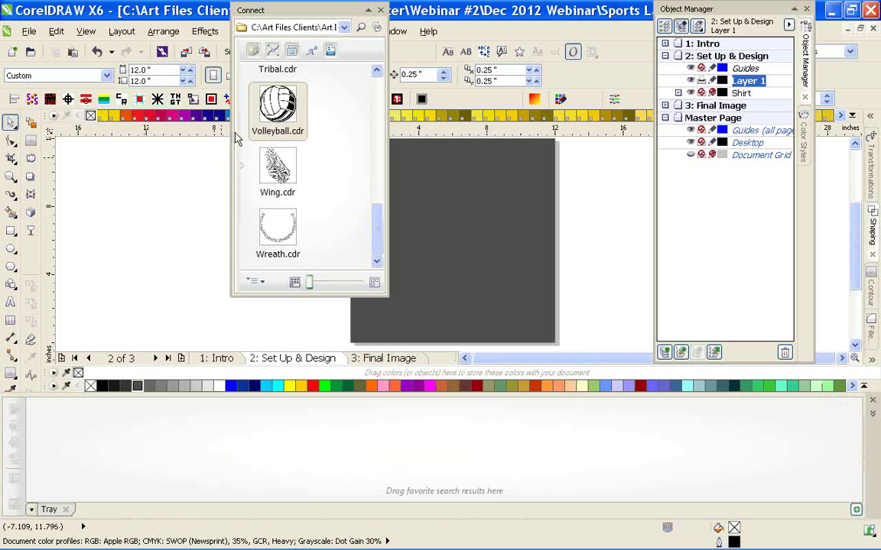
pyautogui.moveTo(260, 109); pyautogui.dragTo(107, 455)
pyautogui.moveTo(276, 169); pyautogui.dragTo(147, 466)
pyautogui.moveTo(275, 230); pyautogui.dragTo(228, 440)
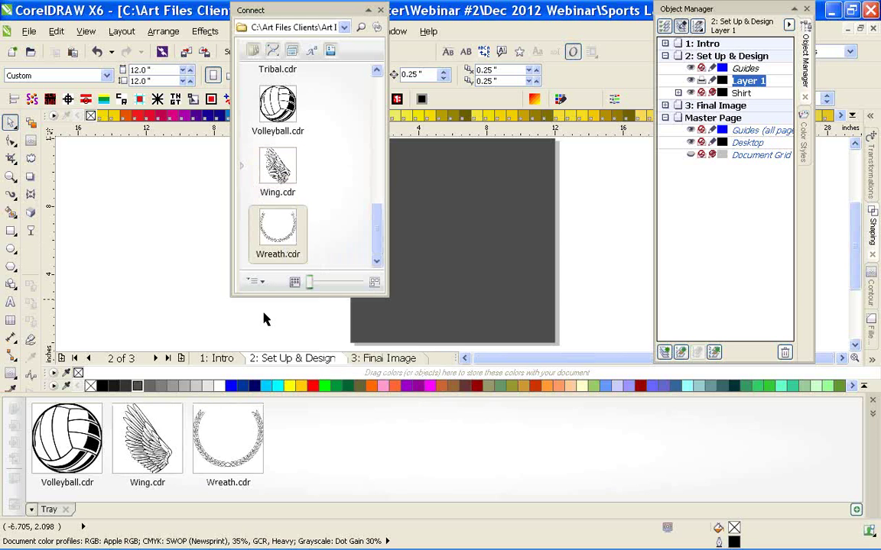
# Add the remaining artwork from the Clip Art folder to the Tray and collapse the Connect docker
pyautogui.moveTo(373, 239); pyautogui.dragTo(377, 178)
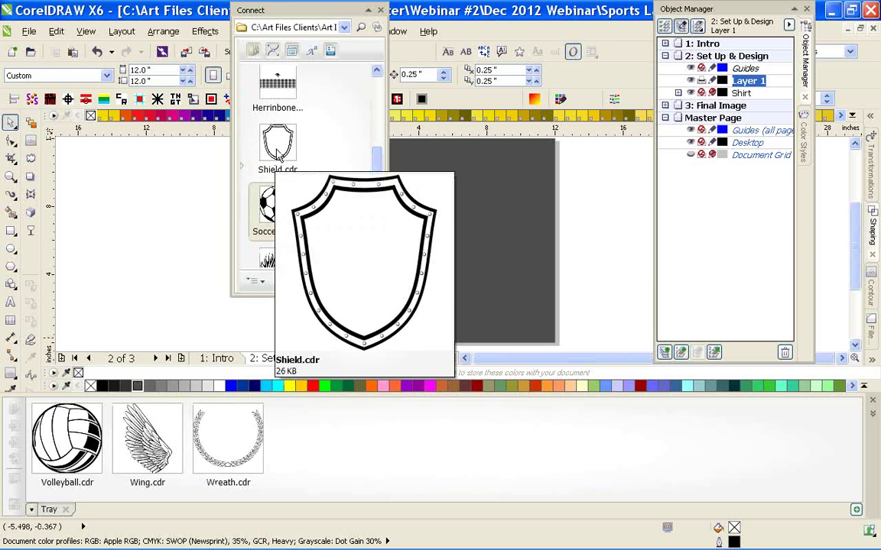
pyautogui.moveTo(380, 183); pyautogui.dragTo(377, 107)
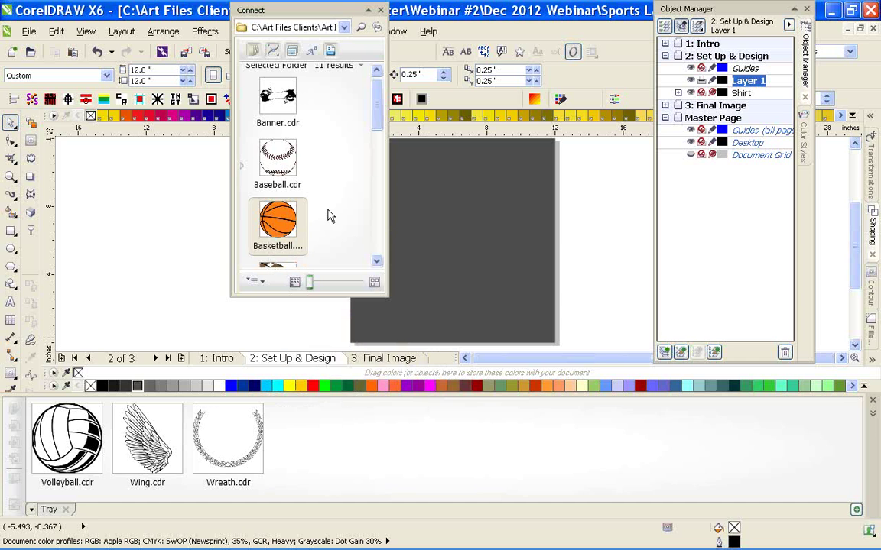
pyautogui.moveTo(277, 162); pyautogui.dragTo(388, 448)
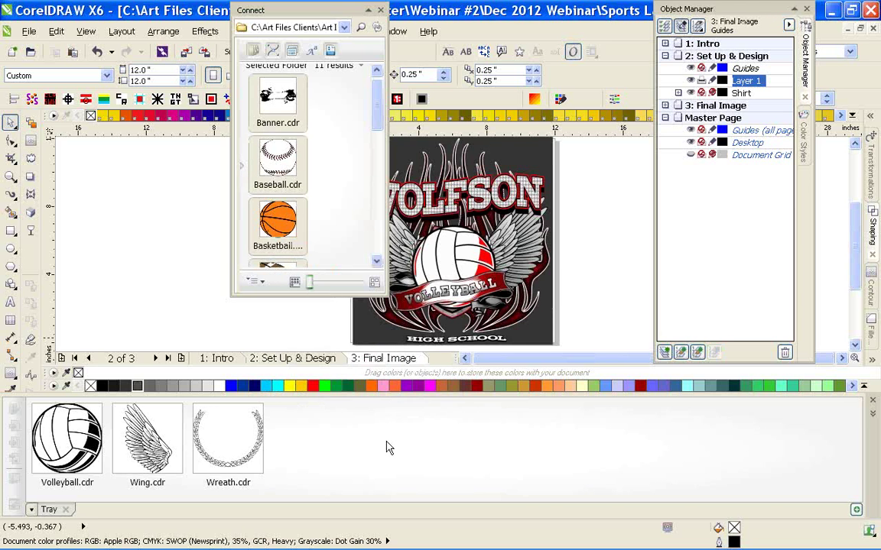
pyautogui.click(368, 11)
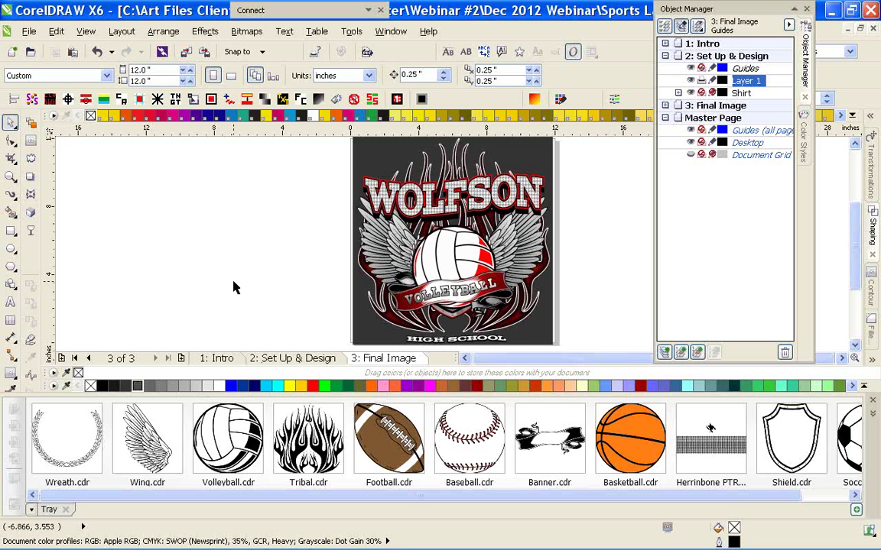
# Add a second tray next to the existing one and collapse the Tray docker
pyautogui.click(865, 388)
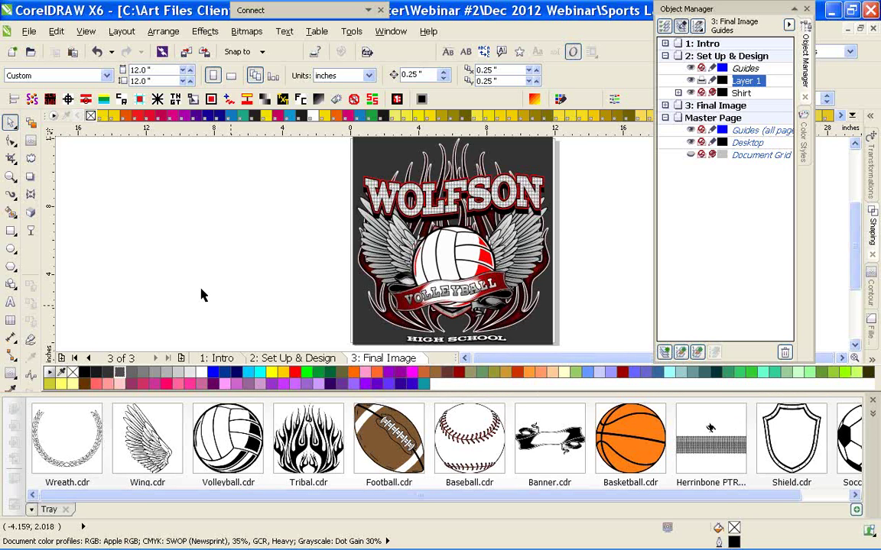
pyautogui.click(31, 511)
pyautogui.click(33, 513)
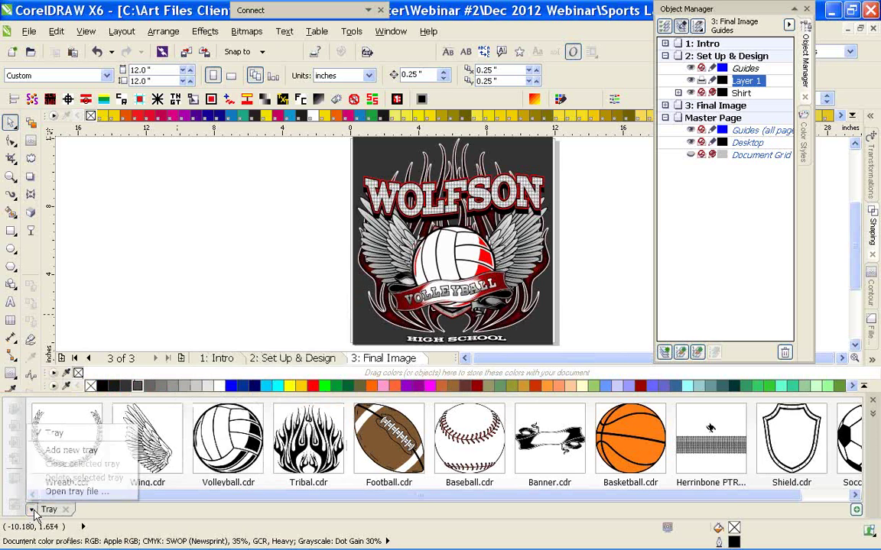
pyautogui.click(33, 512)
pyautogui.click(200, 216)
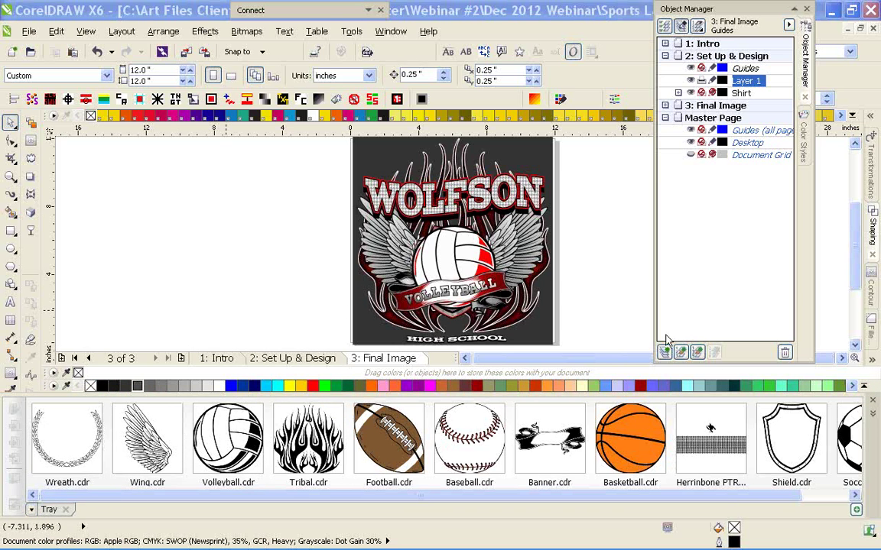
pyautogui.click(856, 510)
pyautogui.click(872, 413)
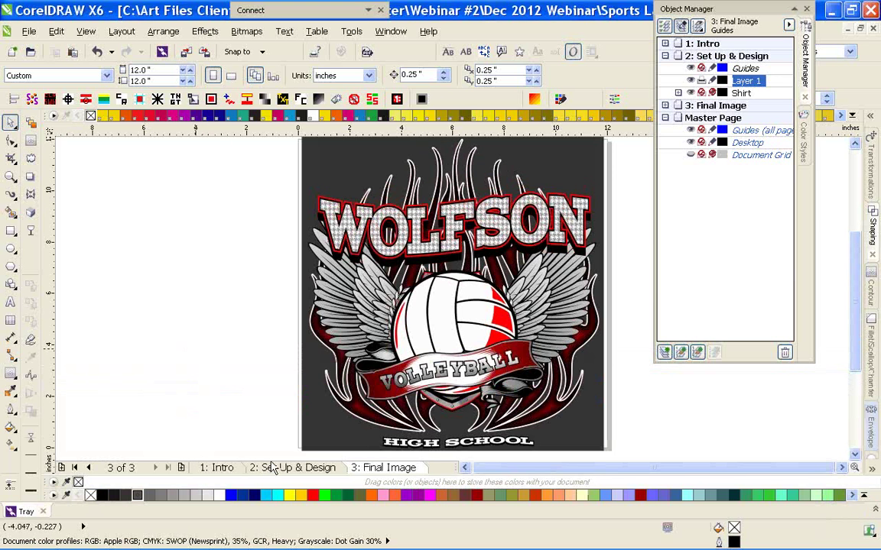
# Go to the Set Up & Design page and import Tribal.cdr from the Corel CONNECT tray, accepting the default Apple RGB color profile
pyautogui.click(260, 467)
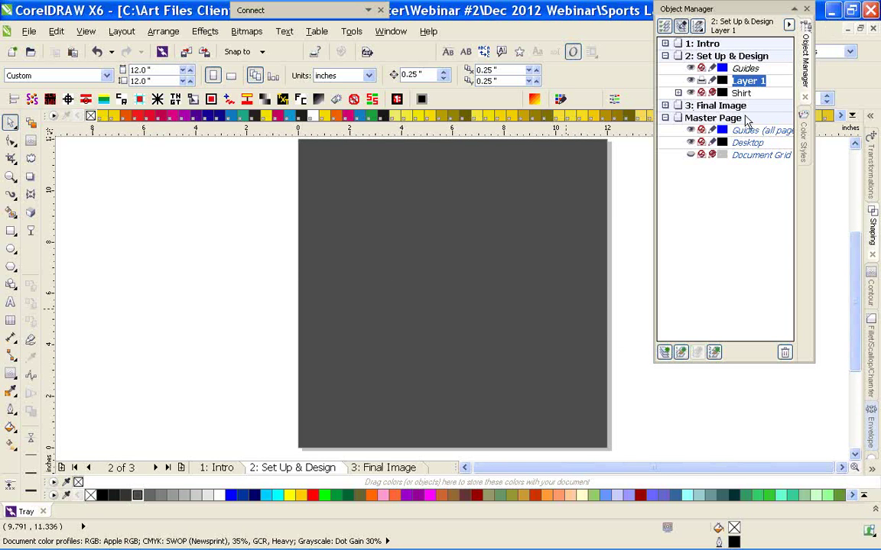
pyautogui.click(252, 541)
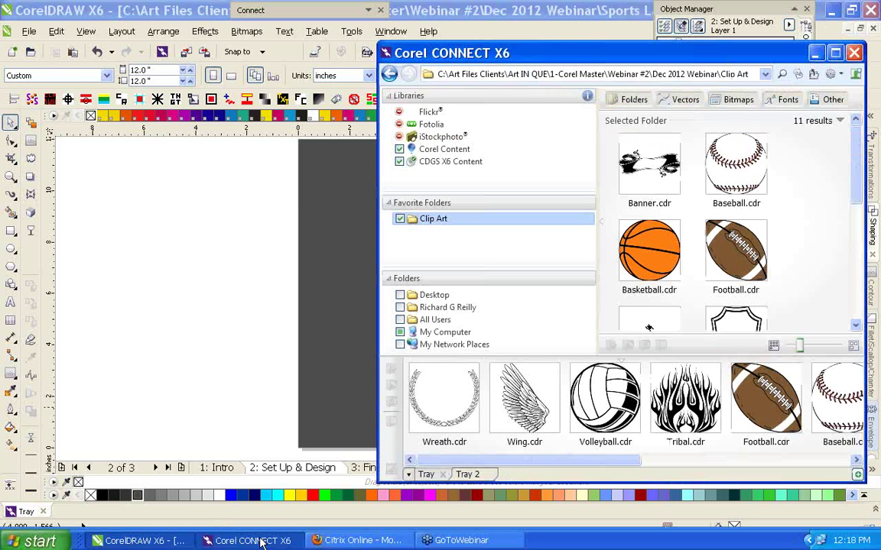
pyautogui.click(685, 401)
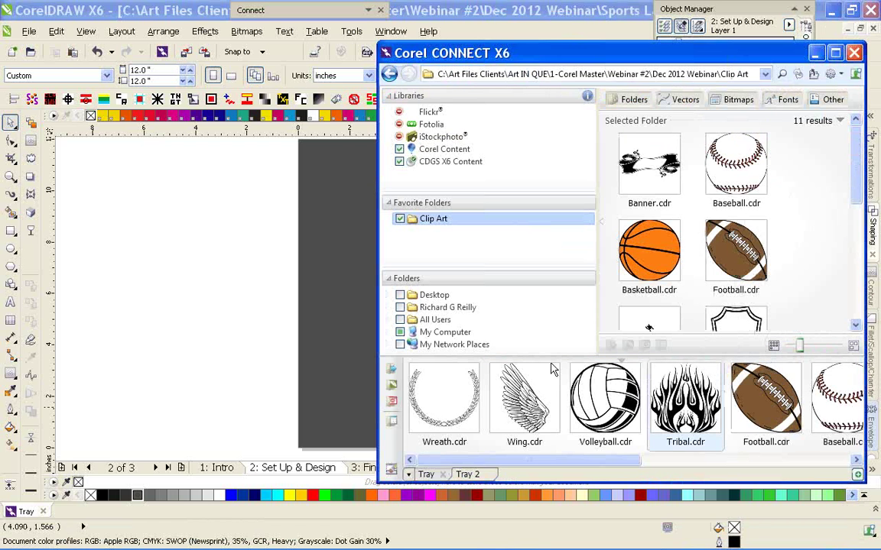
pyautogui.moveTo(553, 369); pyautogui.dragTo(279, 265)
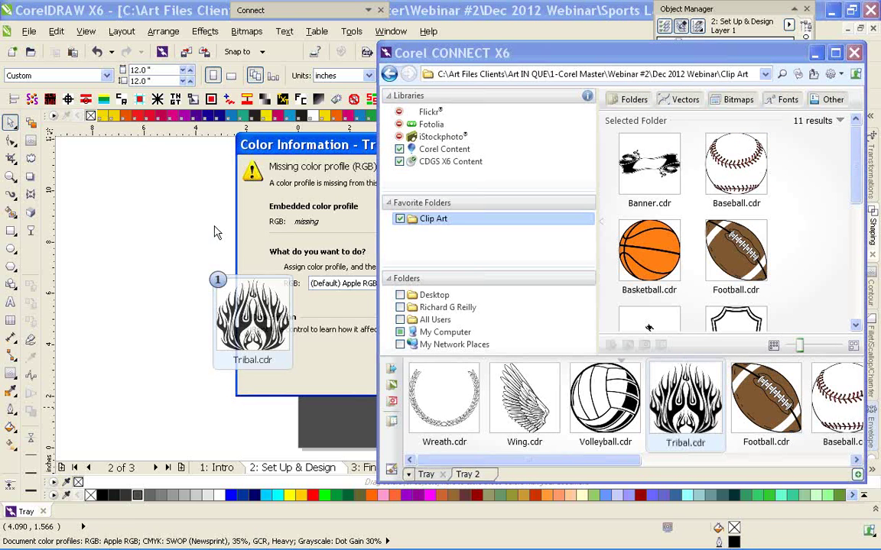
pyautogui.press('Return')
# Center the tribal flames on the page and enlarge them to about 10.9 by 11.1 inches
pyautogui.press('p')
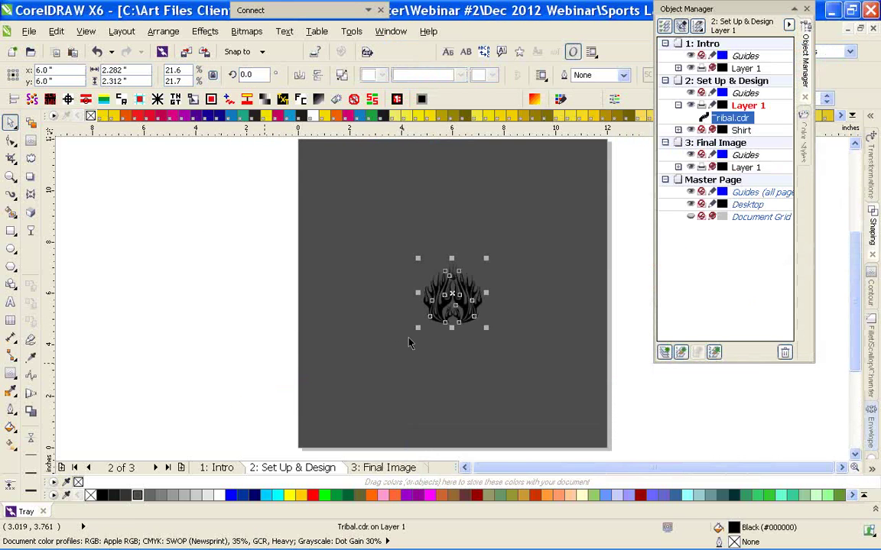
pyautogui.moveTo(418, 327); pyautogui.dragTo(285, 436)
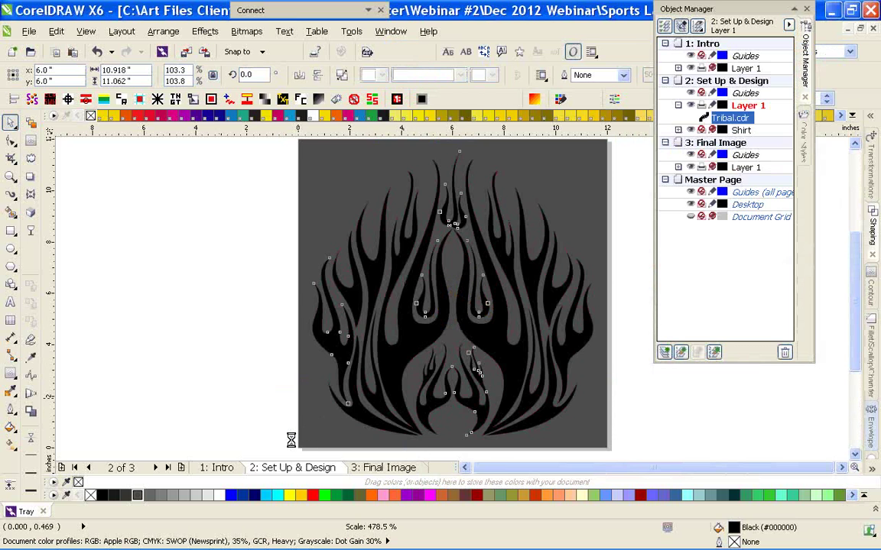
pyautogui.click(256, 363)
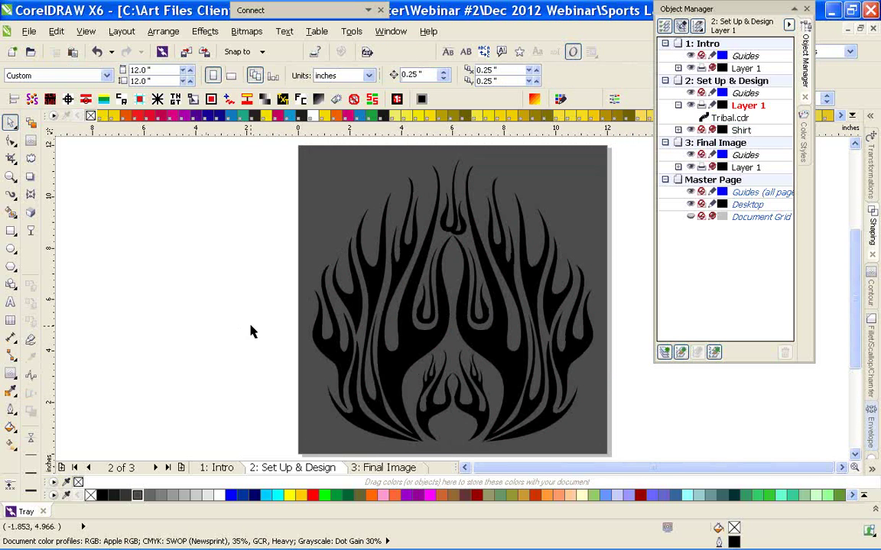
pyautogui.click(400, 292)
pyautogui.click(224, 304)
pyautogui.click(346, 298)
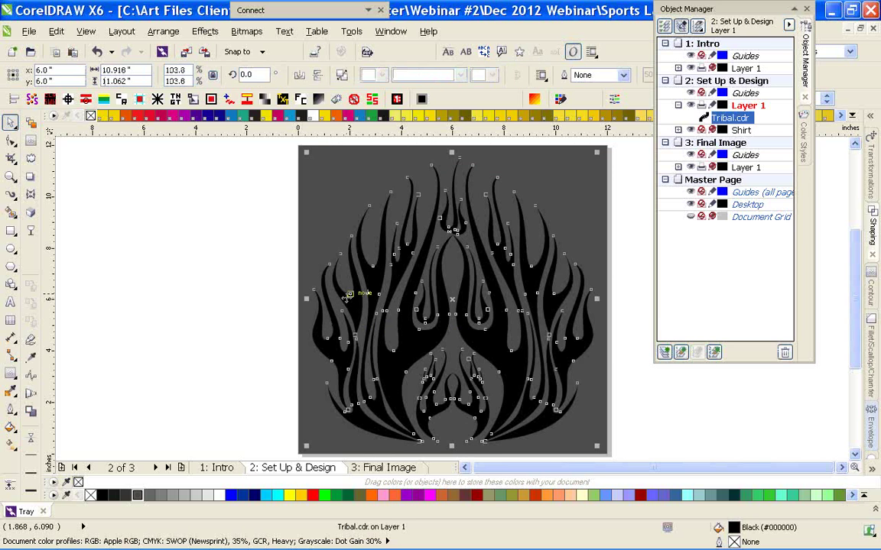
pyautogui.click(264, 290)
pyautogui.click(400, 354)
pyautogui.click(260, 302)
pyautogui.click(258, 306)
# Apply an inside contour to the tribal flames with a light gray contour fill
pyautogui.click(413, 317)
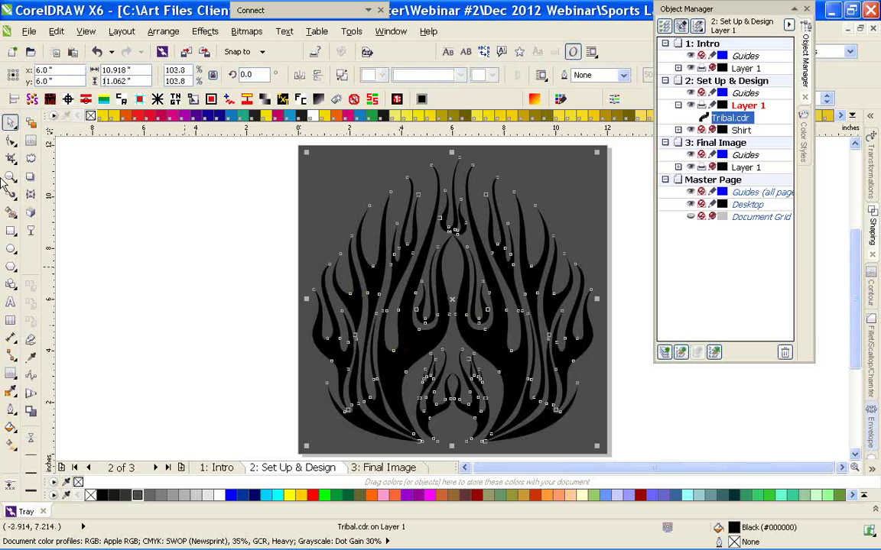
pyautogui.scroll(1, 441, 235)
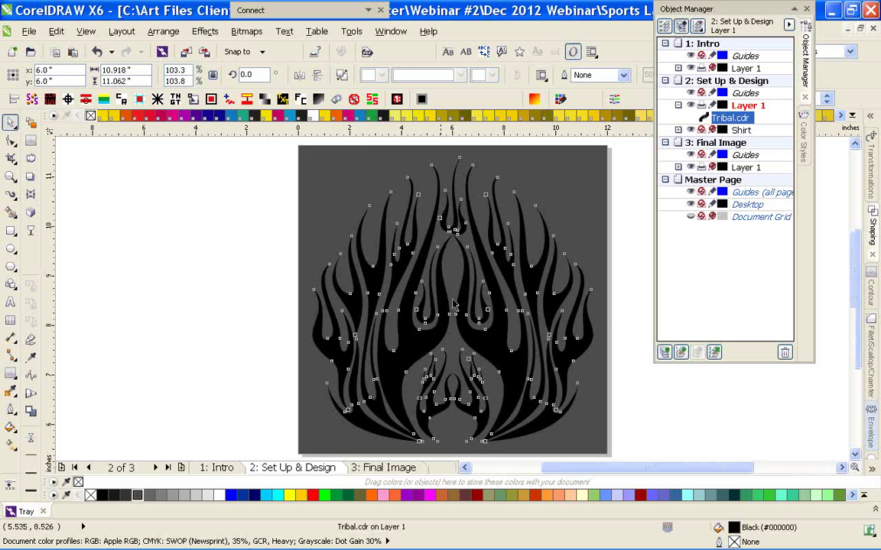
pyautogui.scroll(4, 452, 301)
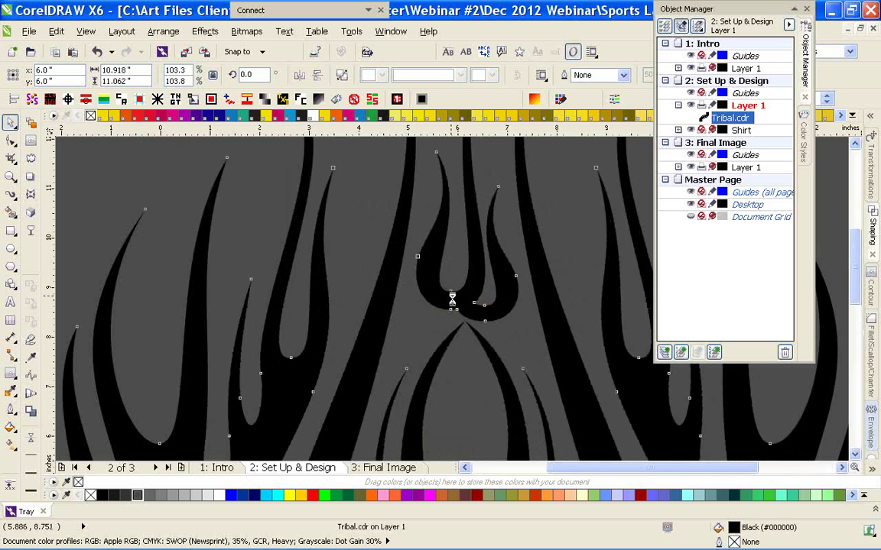
pyautogui.scroll(-2, 451, 298)
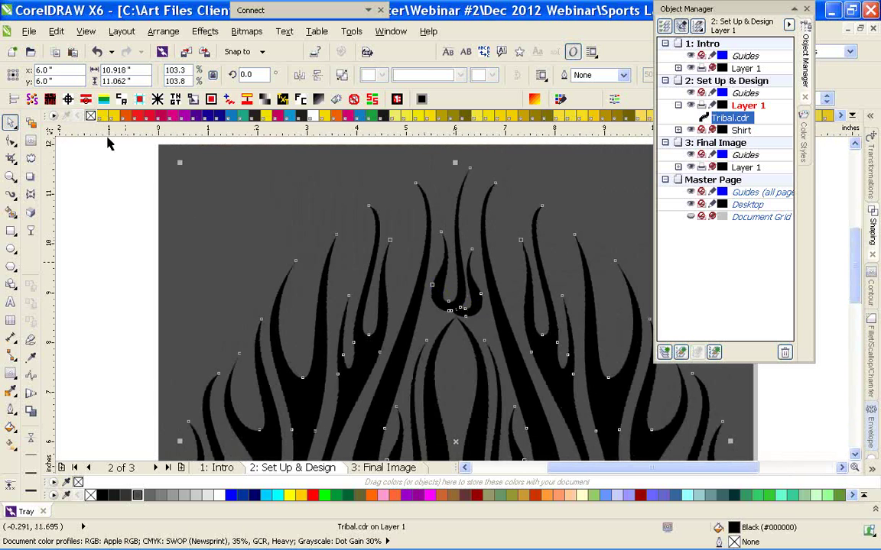
pyautogui.click(31, 142)
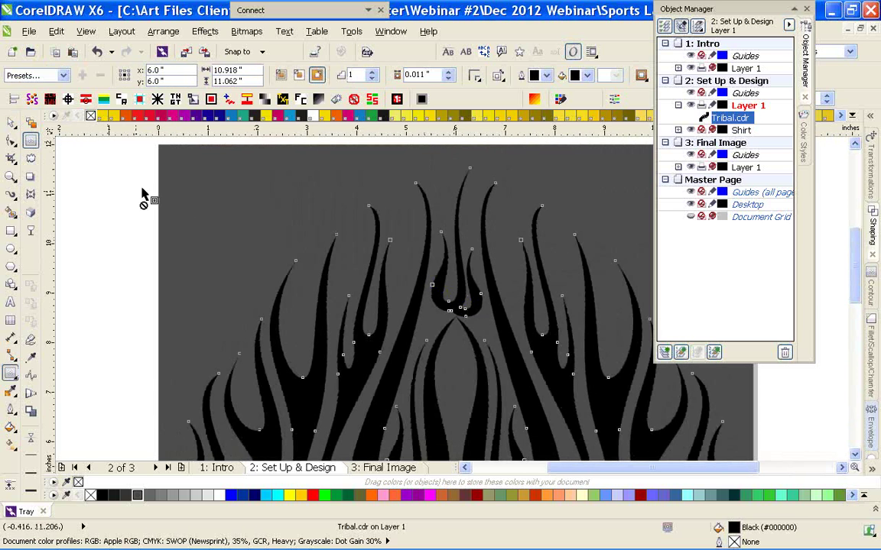
pyautogui.click(298, 77)
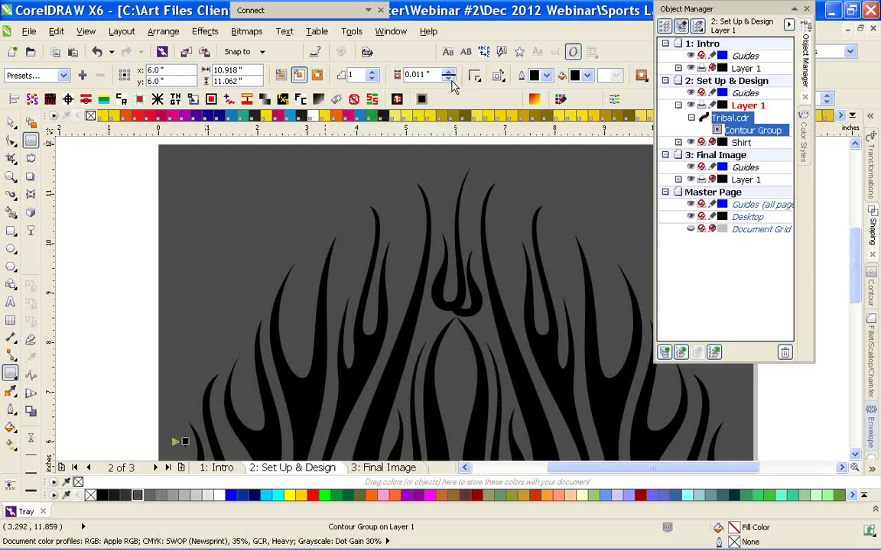
pyautogui.click(587, 75)
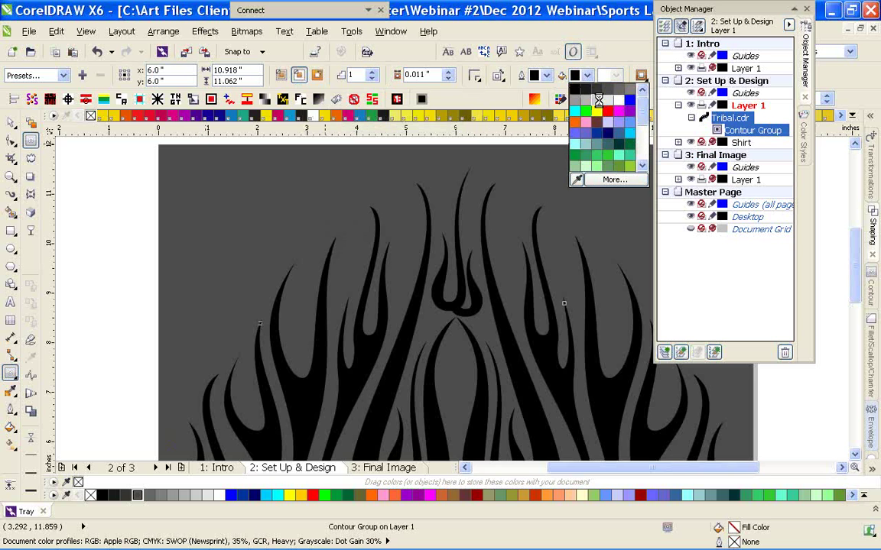
pyautogui.click(598, 101)
# Increase the number of contour steps on the tribal flames to 18
pyautogui.click(372, 72)
pyautogui.click(373, 72)
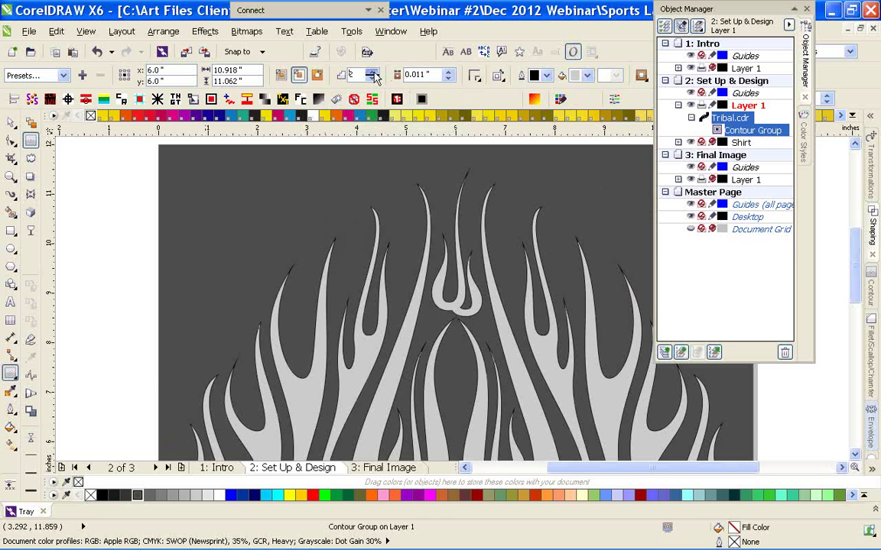
pyautogui.click(372, 71)
pyautogui.click(372, 72)
pyautogui.click(372, 71)
pyautogui.click(372, 71)
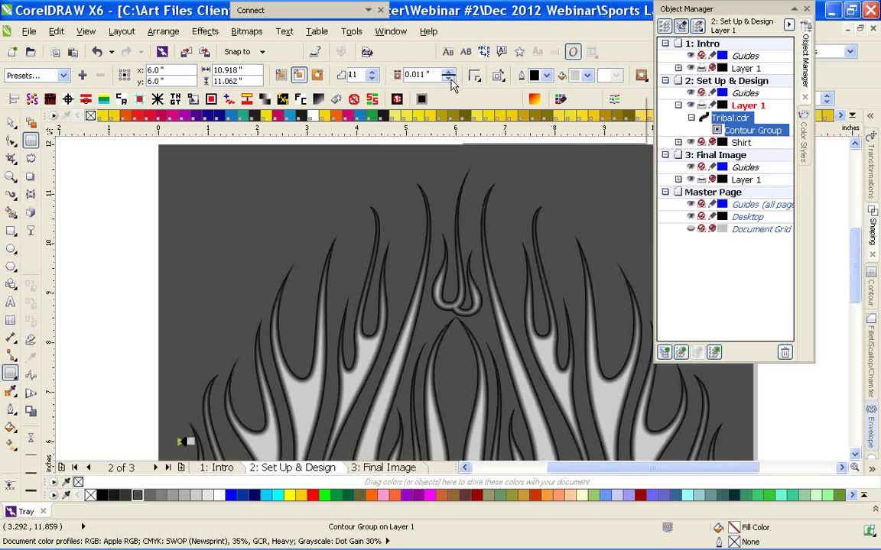
pyautogui.click(374, 71)
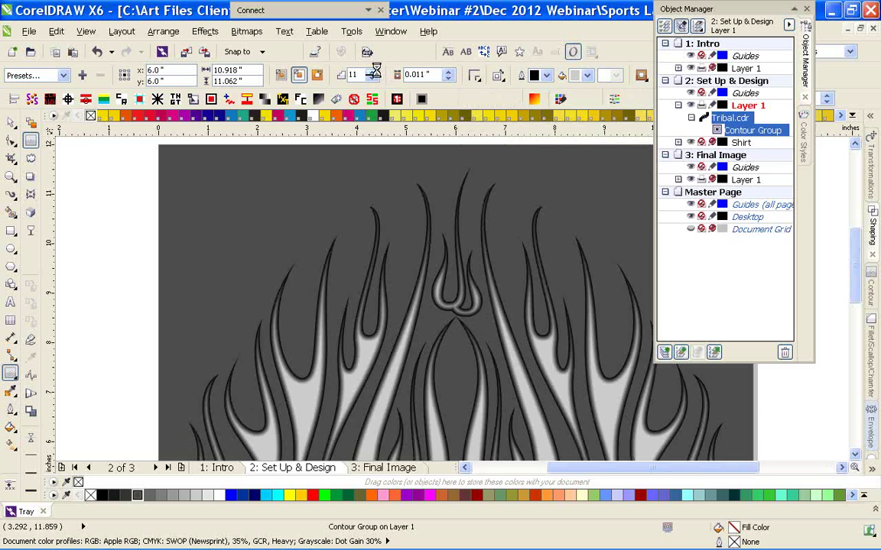
pyautogui.click(374, 71)
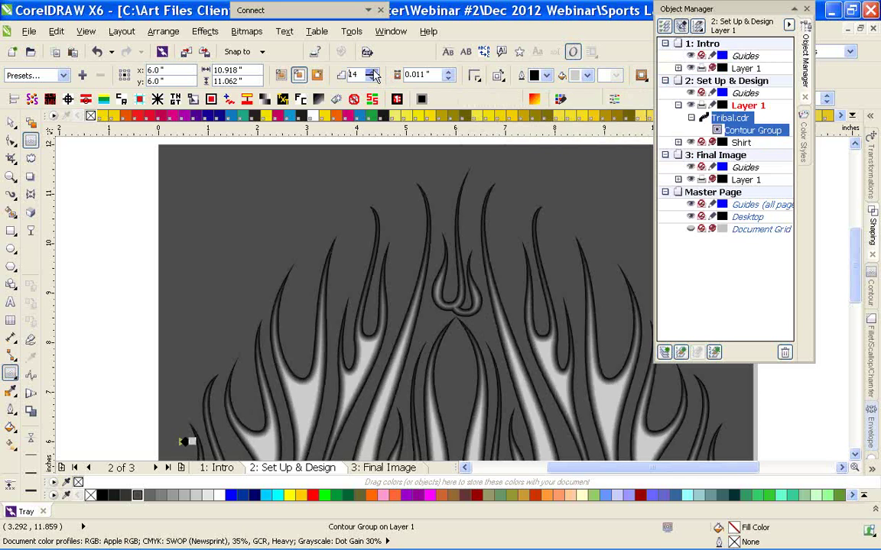
pyautogui.click(375, 72)
pyautogui.click(375, 72)
pyautogui.click(375, 71)
pyautogui.click(375, 71)
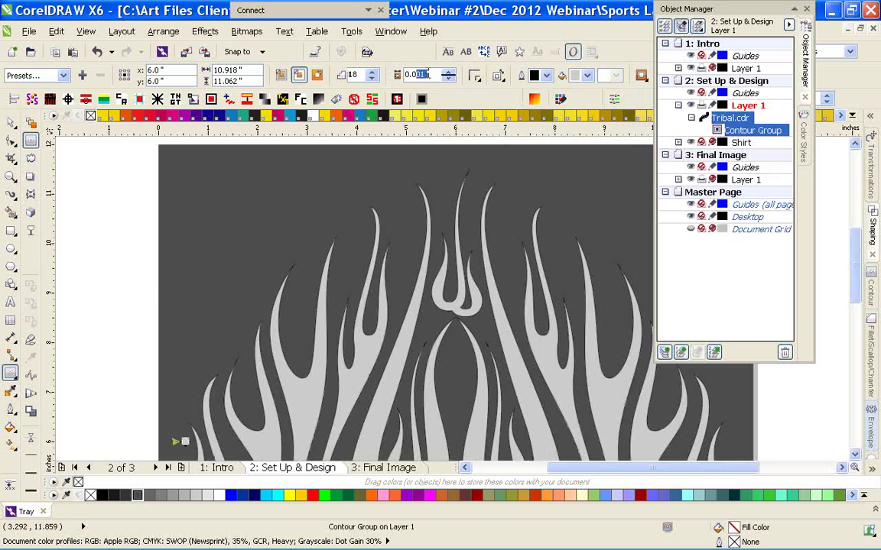
# Set the flames' contour offset to 0.005 inch with 50 steps, deselect them and check the blended shading
pyautogui.write('05')
pyautogui.press('Return')
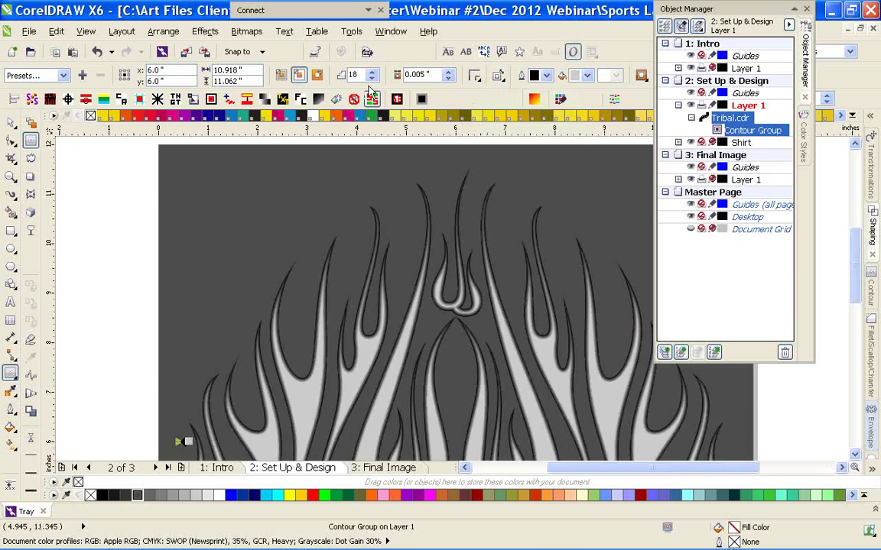
pyautogui.click(315, 76)
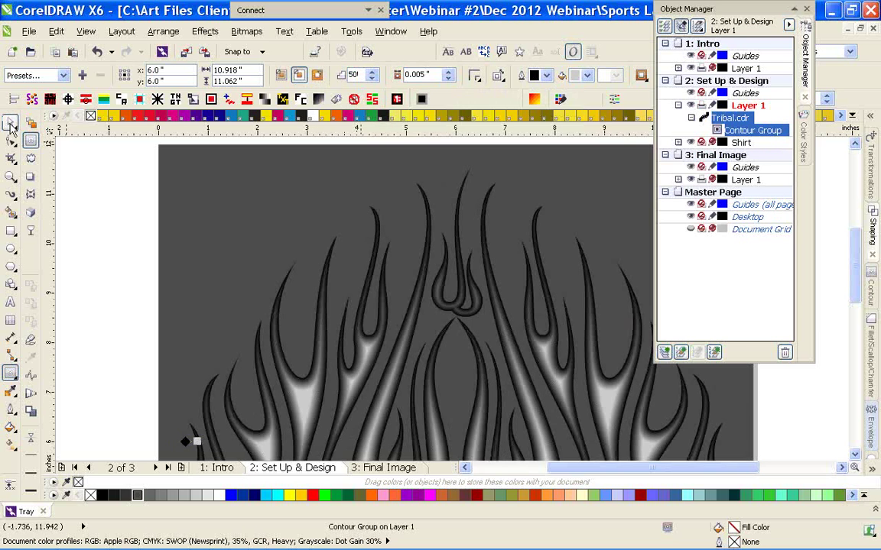
pyautogui.click(11, 122)
pyautogui.click(85, 185)
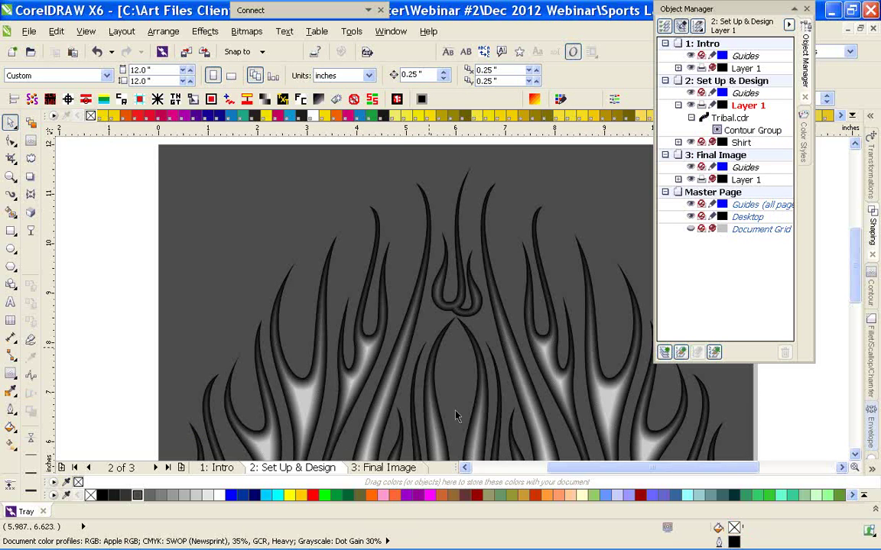
pyautogui.scroll(-2, 457, 295)
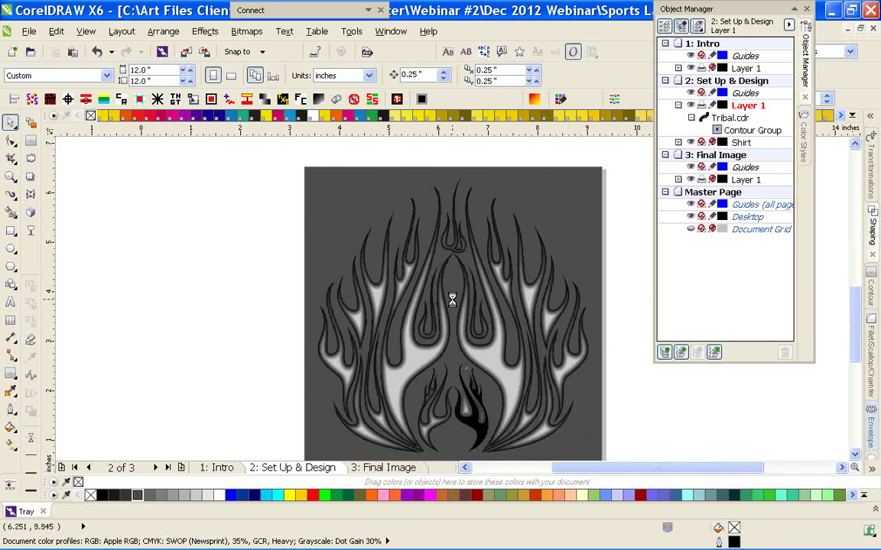
pyautogui.scroll(2, 452, 300)
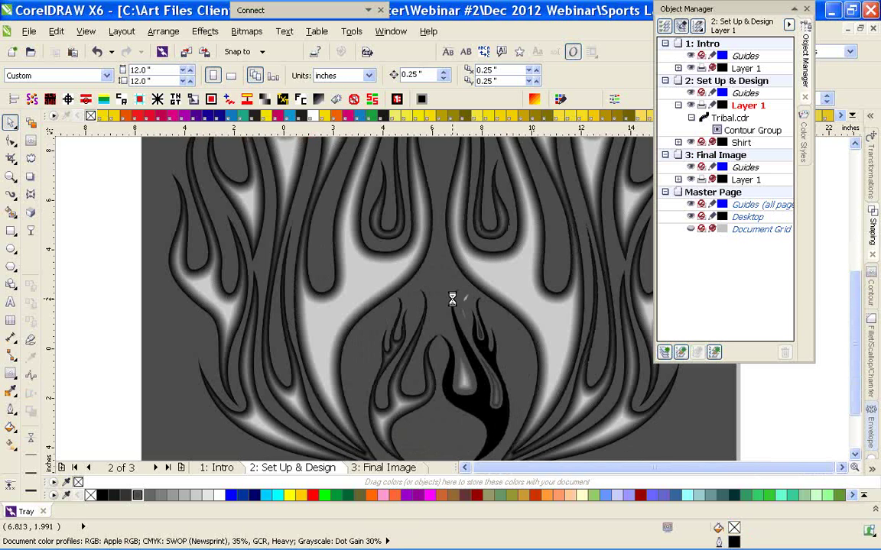
# Undo the contour on the tribal flames and their combining, back to separate flame pieces
pyautogui.scroll(-2, 451, 300)
pyautogui.scroll(2, 452, 314)
pyautogui.click(450, 338)
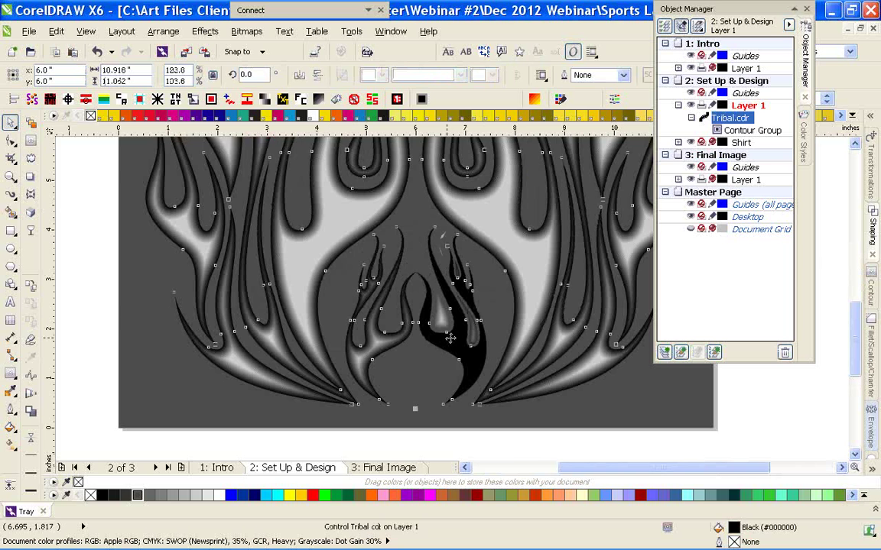
pyautogui.click(434, 333)
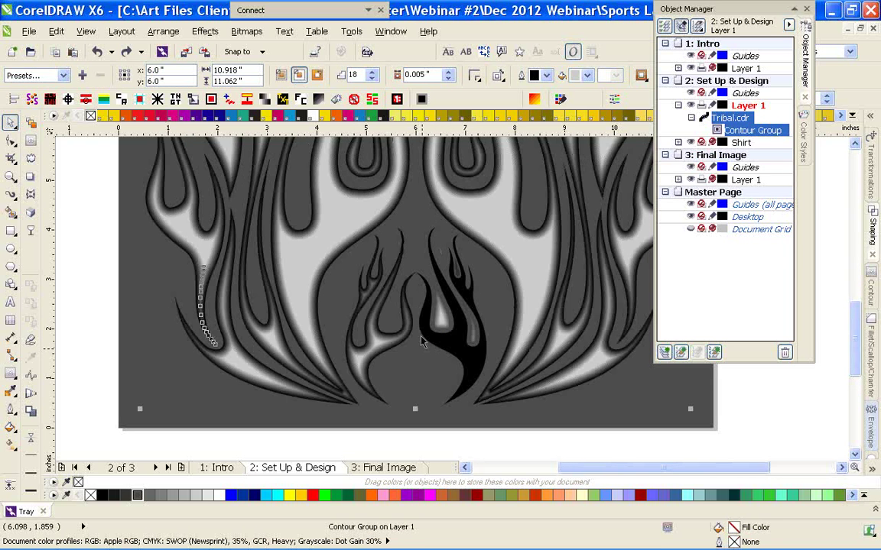
pyautogui.hotkey('ctrl', 'z')
pyautogui.hotkey('ctrl', 'z')
pyautogui.hotkey('ctrl', 'z')
pyautogui.hotkey('ctrl', 'z')
pyautogui.hotkey('ctrl', 'z')
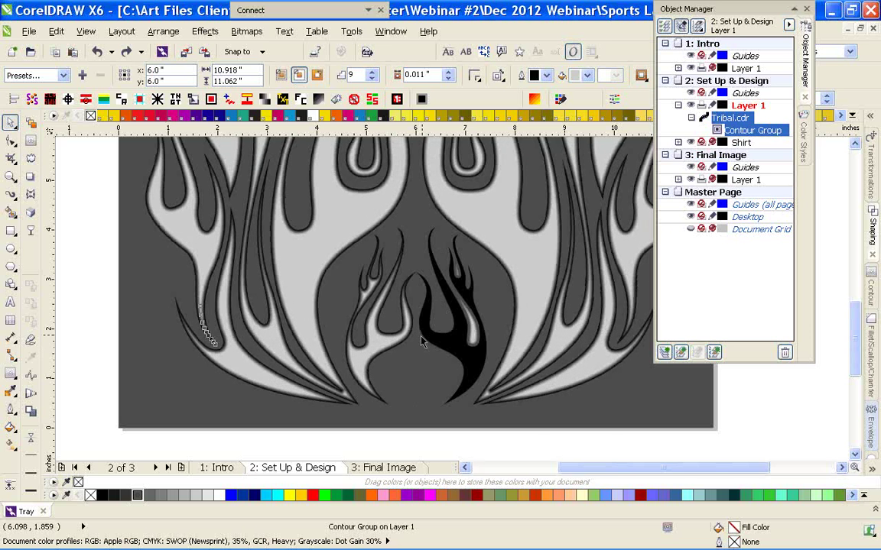
pyautogui.hotkey('ctrl', 'z')
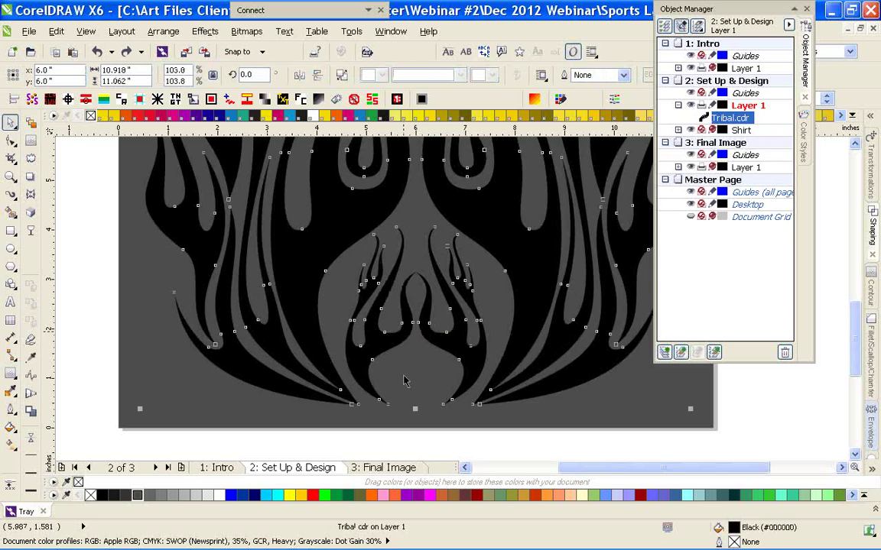
pyautogui.hotkey('ctrl', 'z')
# Combine the flame pieces of the left half and the small lower center flame into one curve
pyautogui.click(399, 388)
pyautogui.keyDown('shift'); pyautogui.click(215, 277); pyautogui.keyUp('shift')
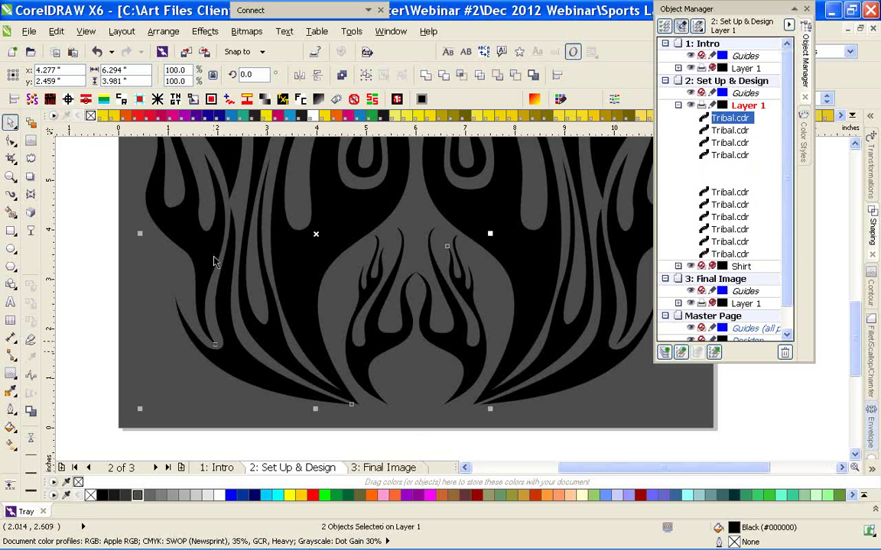
pyautogui.hotkey('ctrl', 'l')
pyautogui.click(266, 334)
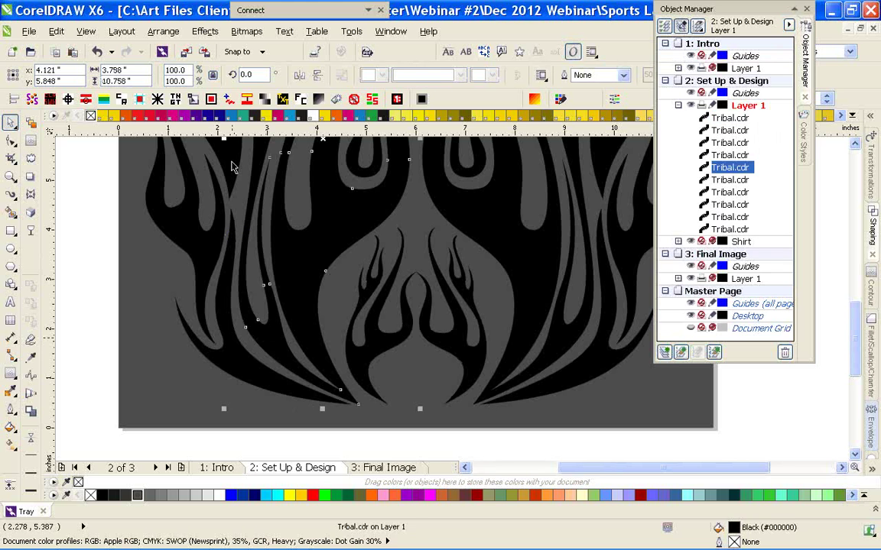
pyautogui.keyDown('shift'); pyautogui.click(198, 258); pyautogui.keyUp('shift')
pyautogui.keyDown('shift'); pyautogui.click(402, 249); pyautogui.keyUp('shift')
pyautogui.hotkey('ctrl', 'l')
pyautogui.scroll(-1, 410, 233)
pyautogui.press('F4')
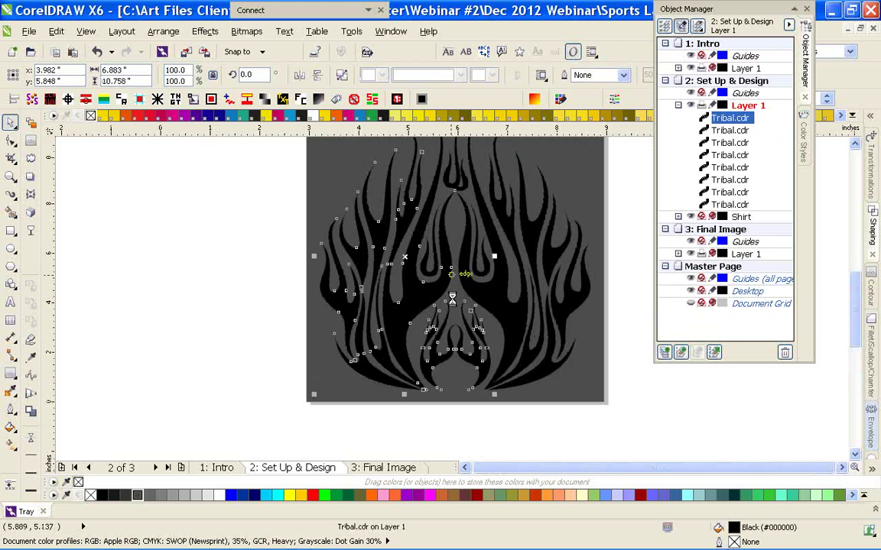
# Split the small lower center flame from the combined curve and combine only the left-half flame pieces
pyautogui.scroll(-1, 457, 318)
pyautogui.scroll(1, 459, 394)
pyautogui.hotkey('ctrl', 'k')
pyautogui.keyDown('shift'); pyautogui.click(467, 249); pyautogui.keyUp('shift')
pyautogui.hotkey('ctrl', 'l')
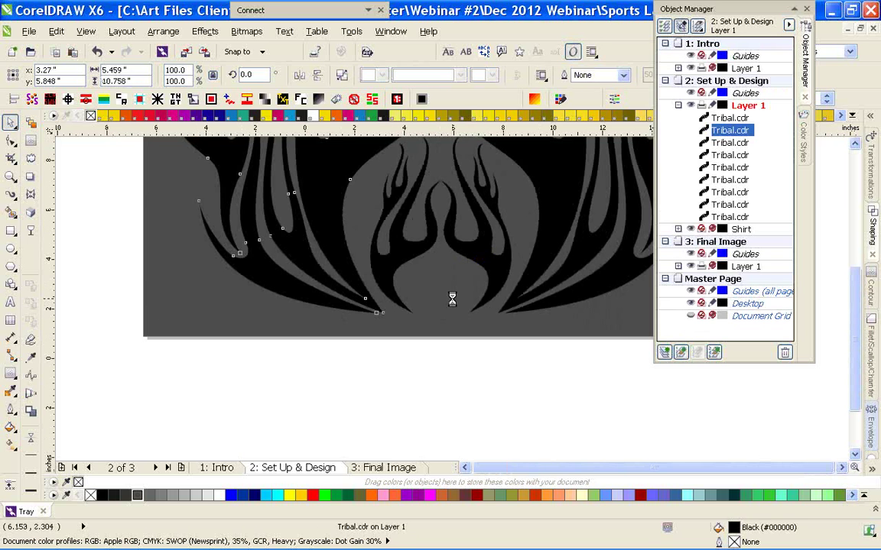
pyautogui.press('F4')
# Delete the nodes of the right half of the small lower center flame
pyautogui.click(446, 317)
pyautogui.scroll(2, 456, 314)
pyautogui.scroll(-2, 456, 314)
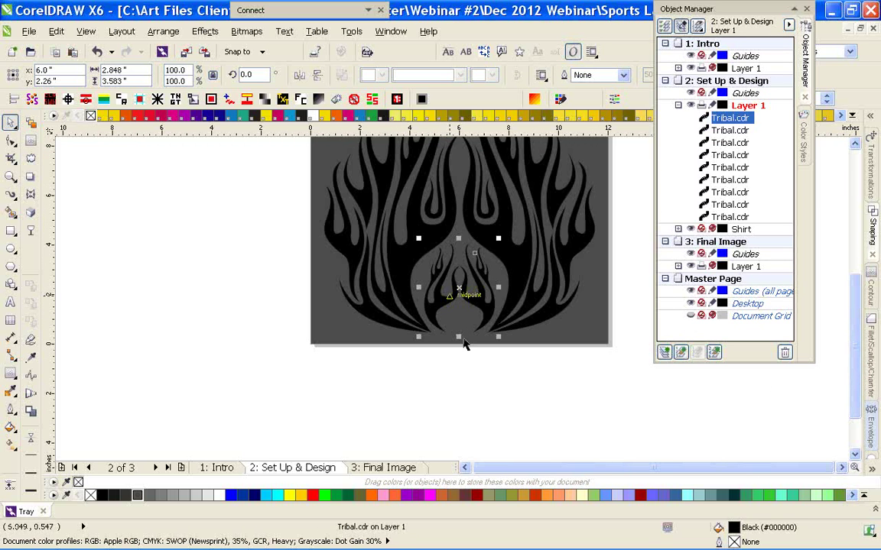
pyautogui.scroll(3, 452, 303)
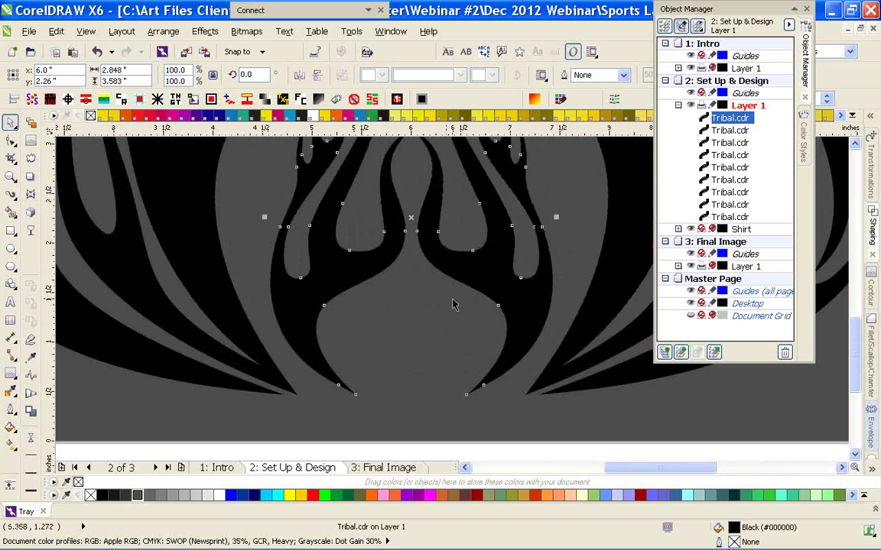
pyautogui.scroll(-1, 452, 299)
pyautogui.click(454, 393)
pyautogui.click(452, 238)
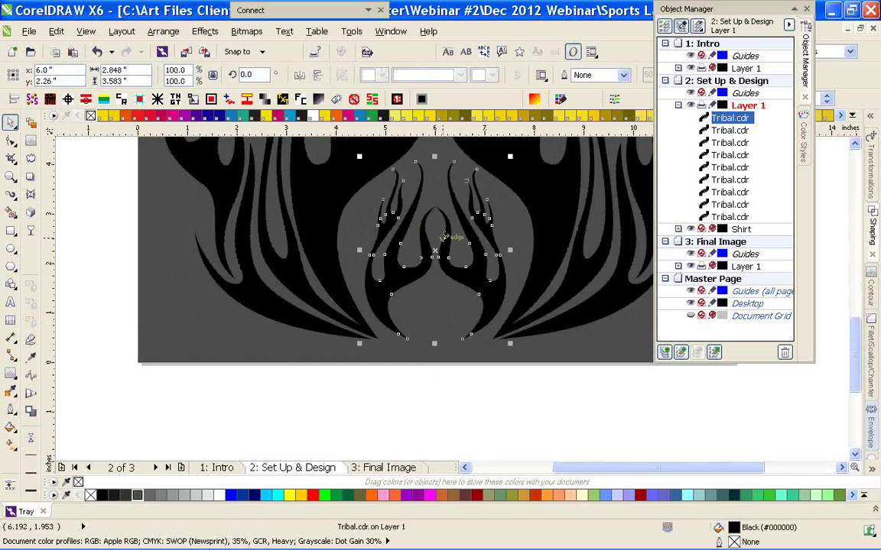
pyautogui.scroll(2, 452, 303)
pyautogui.press('F10')
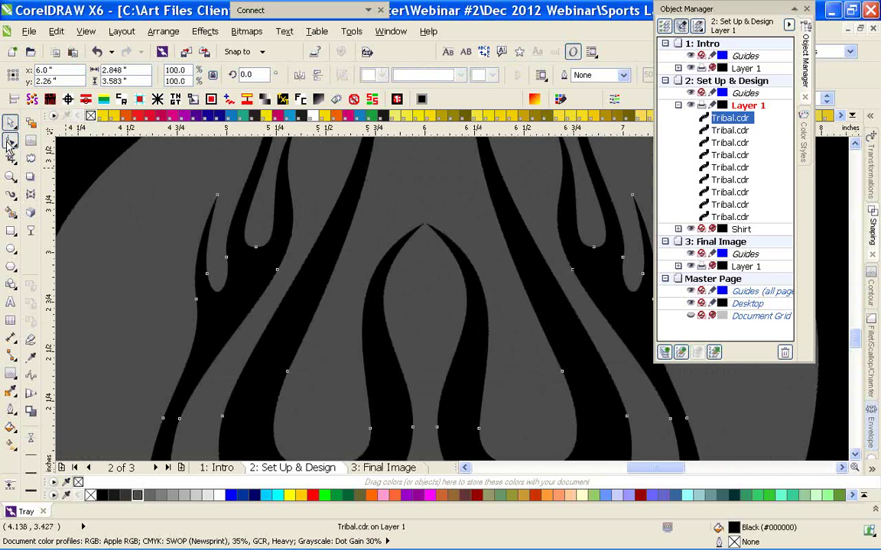
pyautogui.scroll(-4, 452, 302)
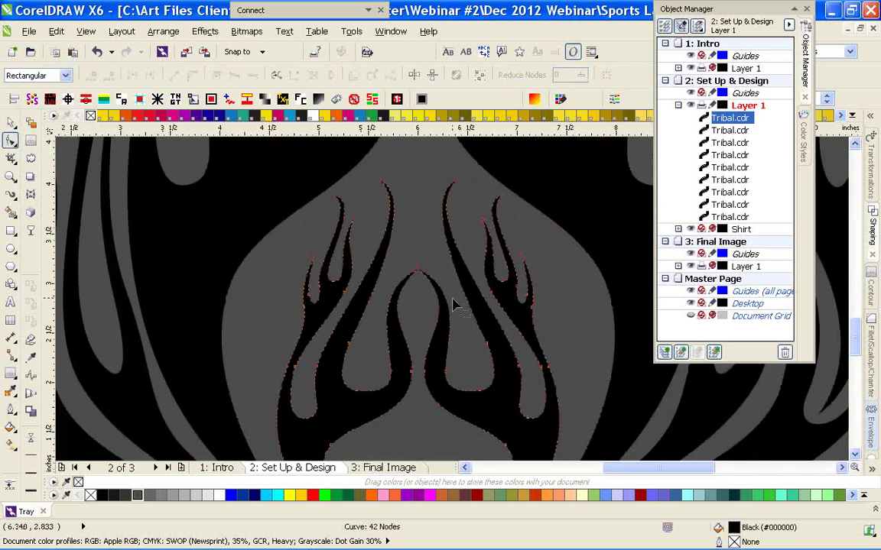
pyautogui.moveTo(503, 222); pyautogui.dragTo(444, 364)
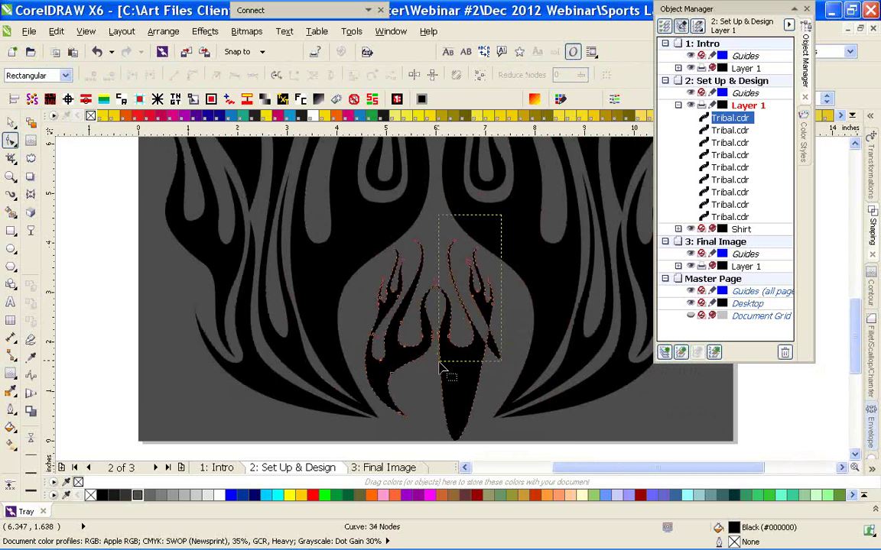
pyautogui.press('Delete')
# Straighten the leftover segment at the small flame's center tip and remove stray nodes so only the left half remains
pyautogui.scroll(10, 453, 292)
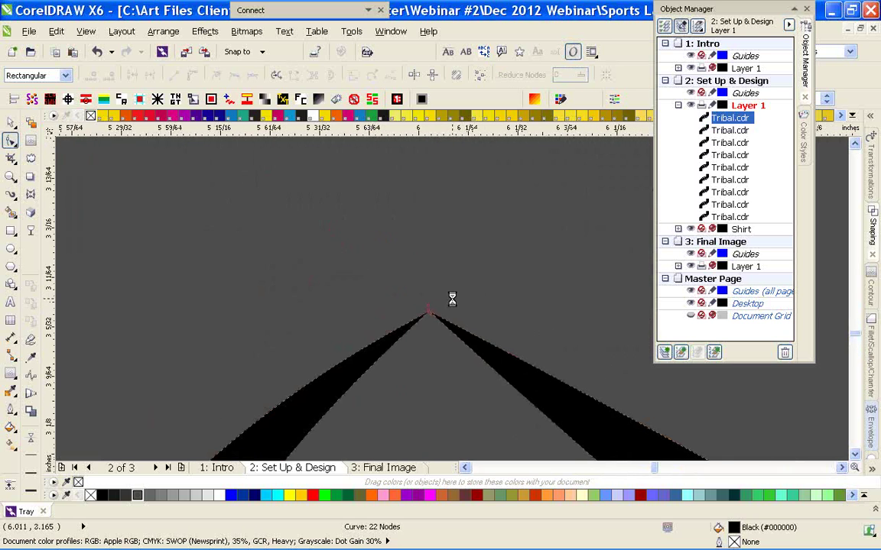
pyautogui.click(179, 77)
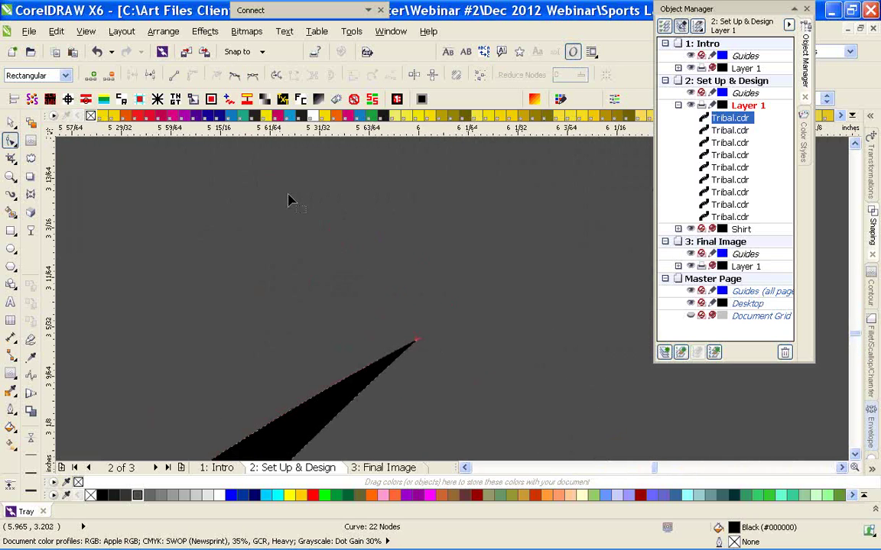
pyautogui.scroll(1, 409, 335)
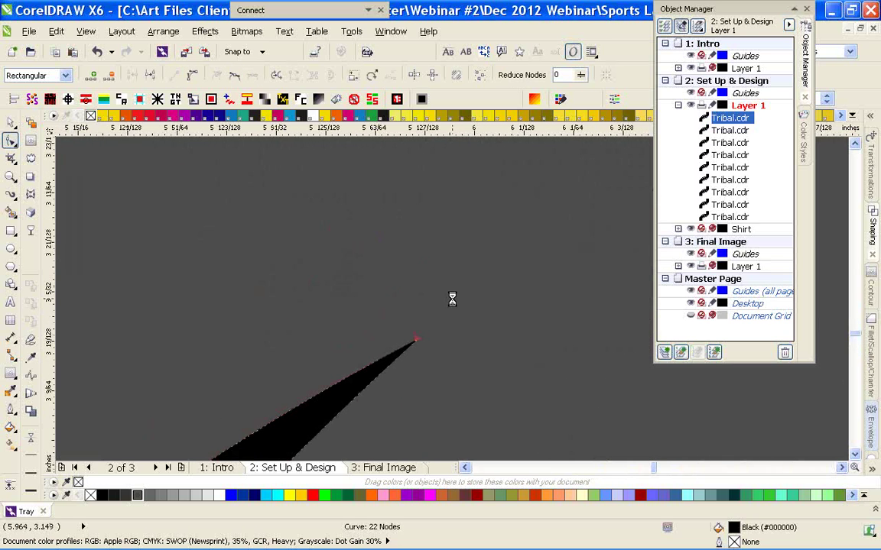
pyautogui.doubleClick(495, 334)
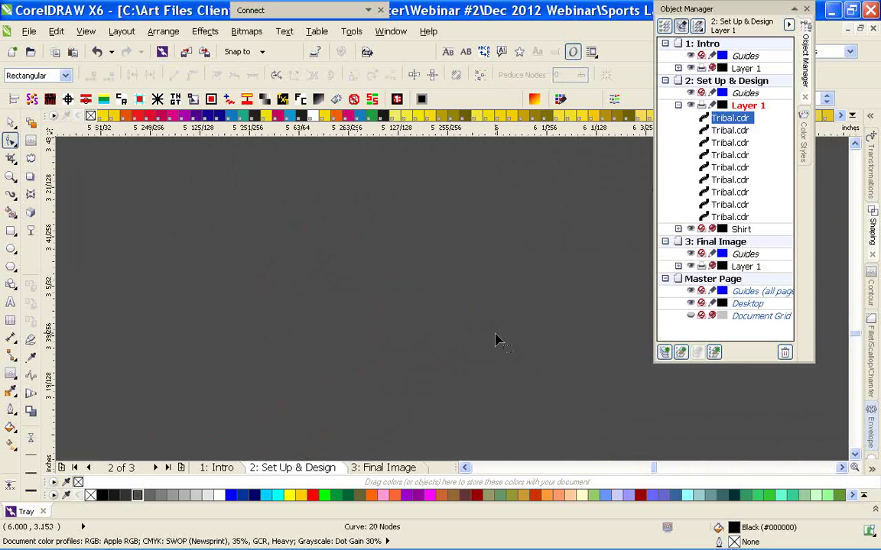
pyautogui.scroll(-1, 496, 334)
pyautogui.scroll(-8, 452, 299)
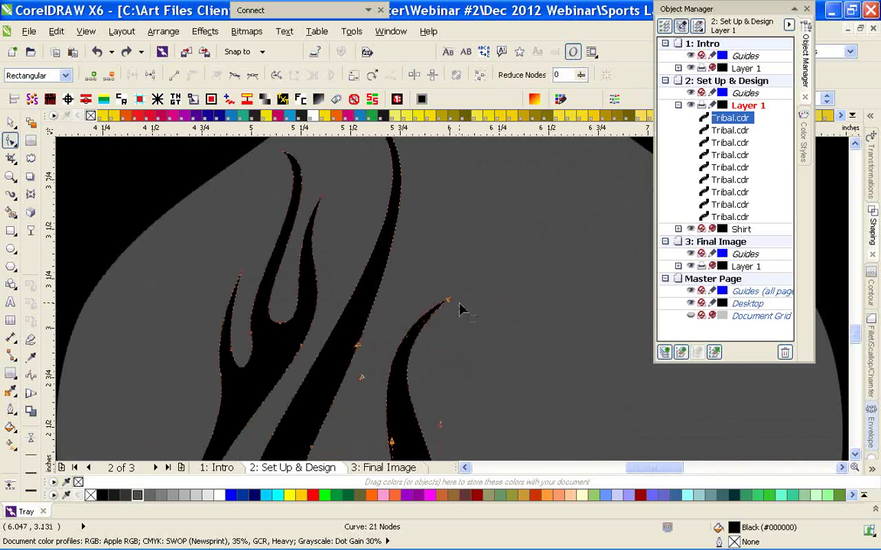
# Delete all flame pieces of the design's right half, keeping the left half and the small top center flame
pyautogui.click(10, 124)
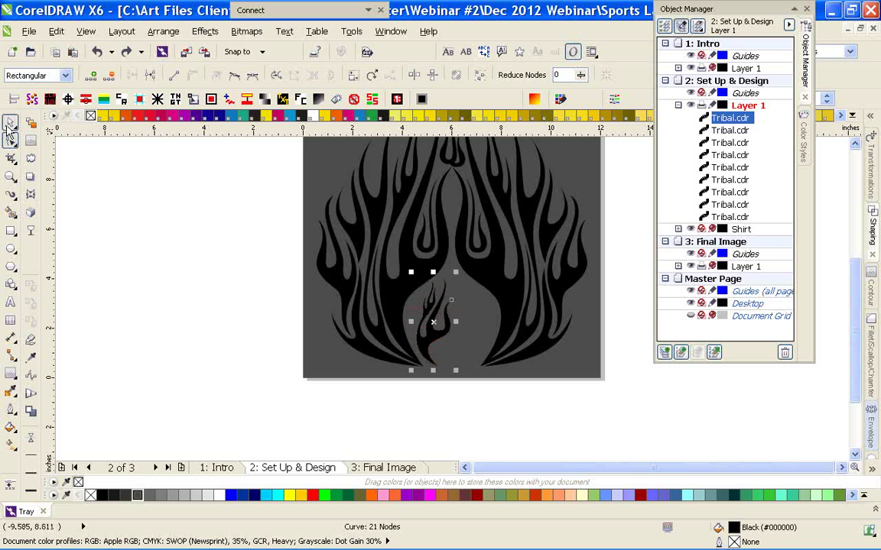
pyautogui.click(504, 274)
pyautogui.press('Delete')
pyautogui.click(522, 203)
pyautogui.press('Delete')
pyautogui.moveTo(618, 164); pyautogui.dragTo(469, 398)
pyautogui.press('Delete')
pyautogui.click(475, 216)
pyautogui.scroll(-1, 479, 214)
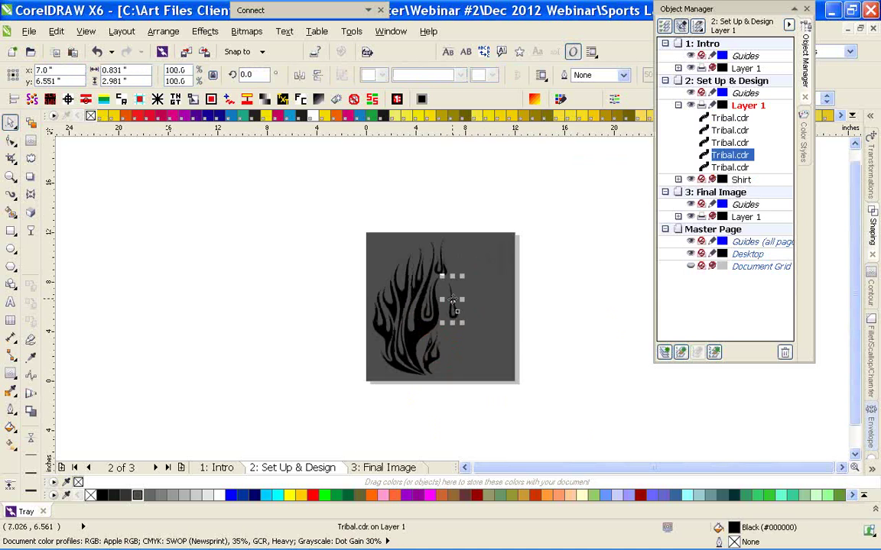
pyautogui.press('Delete')
# Combine the remaining left-half flame pieces into one curve, leaving the small top center flame separate
pyautogui.scroll(3, 451, 299)
pyautogui.scroll(-3, 454, 301)
pyautogui.moveTo(350, 398); pyautogui.dragTo(461, 314)
pyautogui.keyDown('shift'); pyautogui.click(394, 309); pyautogui.keyUp('shift')
pyautogui.hotkey('ctrl', 'l')
pyautogui.moveTo(341, 285); pyautogui.dragTo(456, 388)
pyautogui.click(419, 333)
pyautogui.scroll(1, 418, 309)
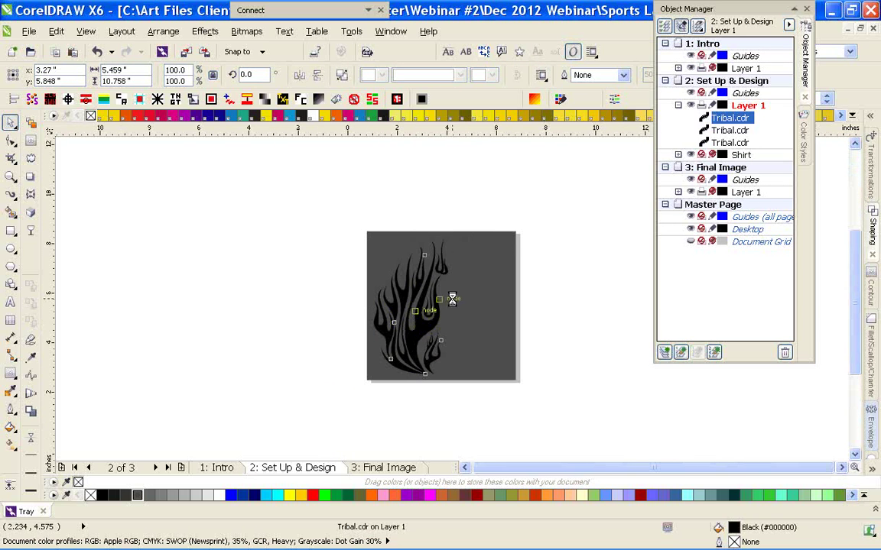
pyautogui.click(465, 310)
pyautogui.keyDown('shift'); pyautogui.click(448, 344); pyautogui.keyUp('shift')
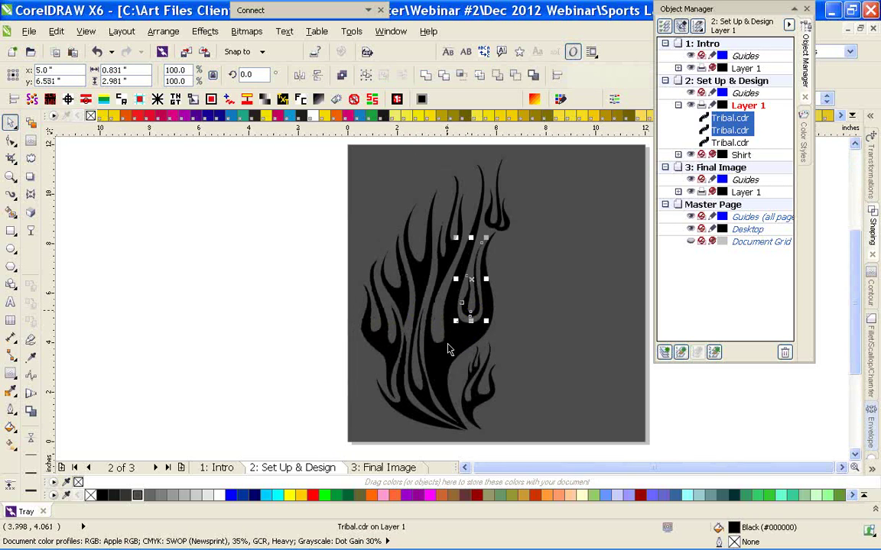
pyautogui.hotkey('ctrl', 'l')
# Apply an inside contour with 50 steps and a 0.011 inch offset to the left flames, then deselect them
pyautogui.click(31, 143)
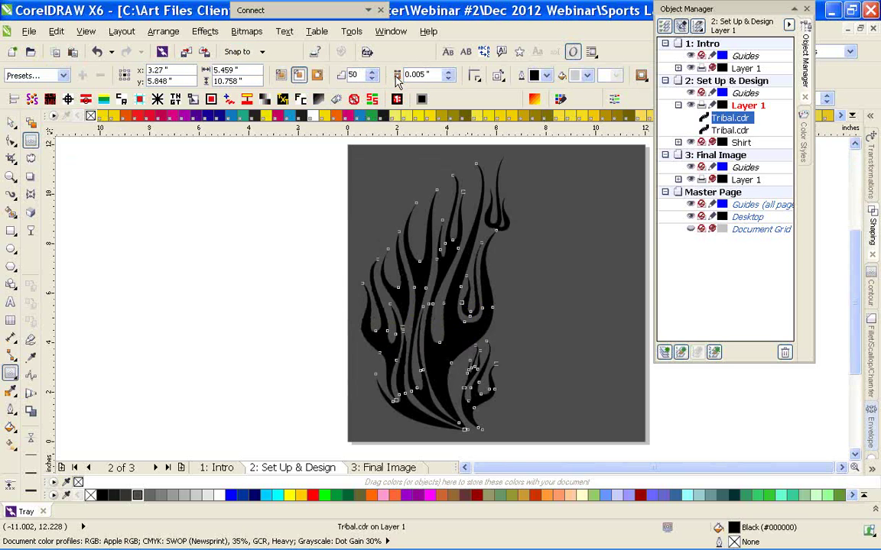
pyautogui.click(450, 79)
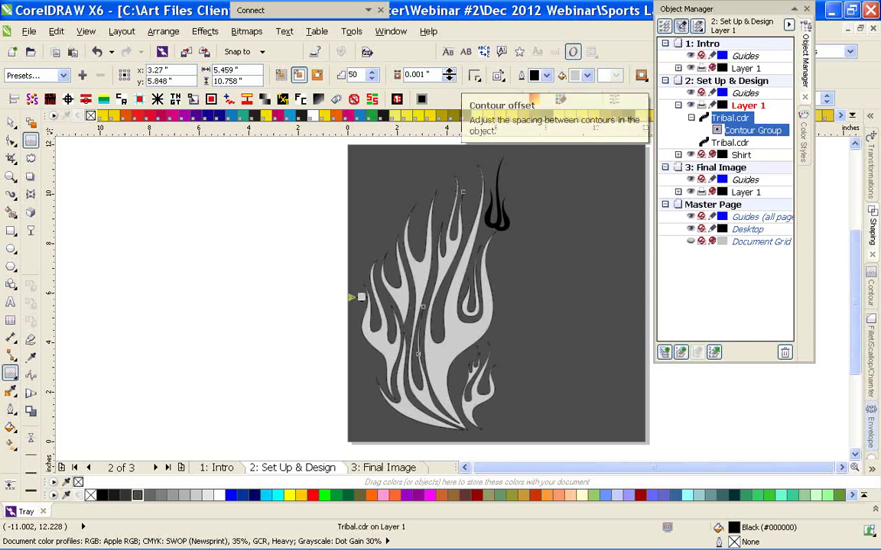
pyautogui.click(449, 71)
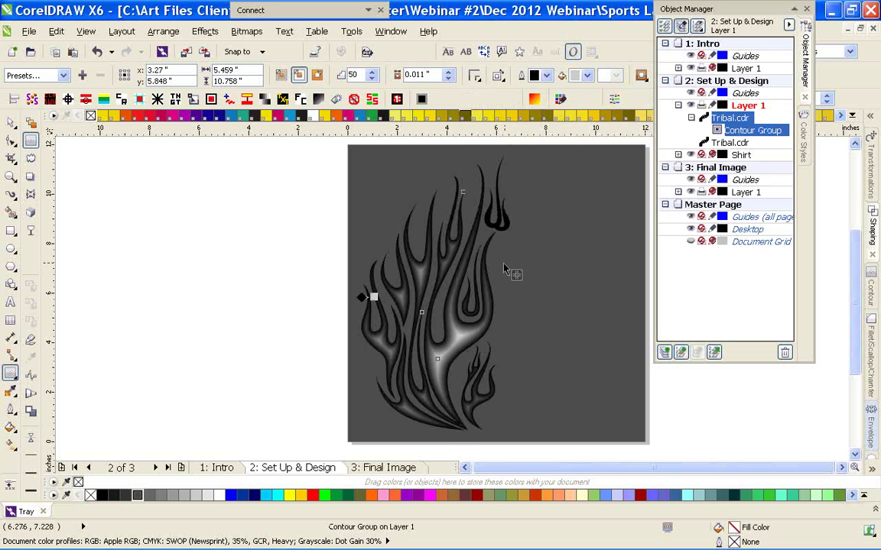
pyautogui.scroll(1, 504, 266)
pyautogui.click(11, 125)
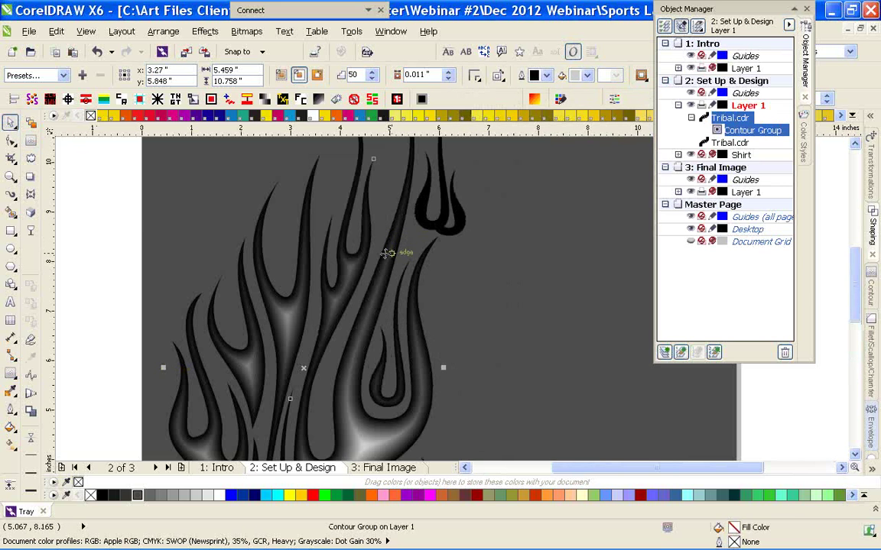
pyautogui.click(130, 210)
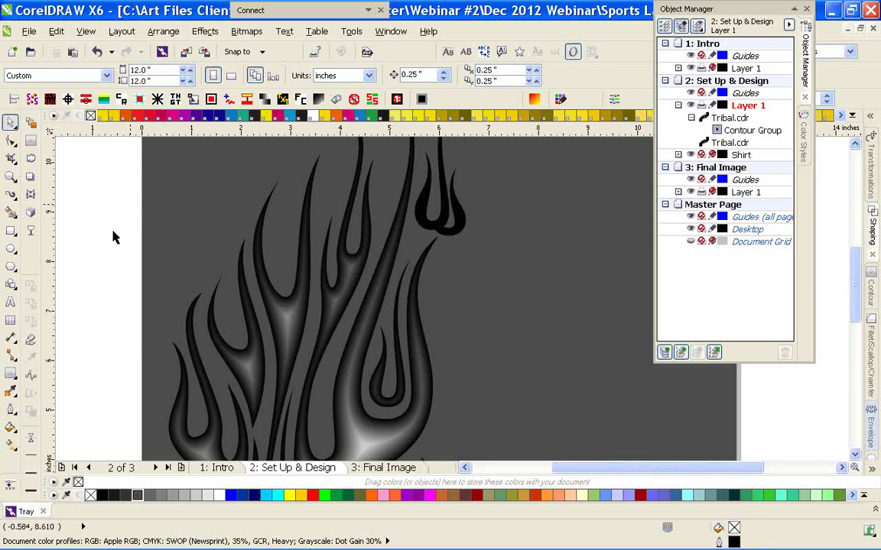
# Copy the left flames' contour effect to the small top center flame and deselect it
pyautogui.click(437, 223)
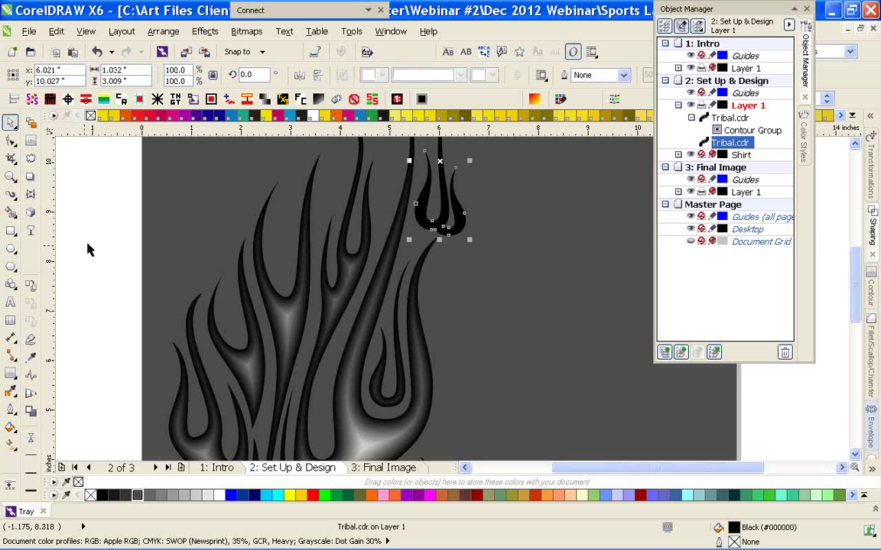
pyautogui.click(116, 253)
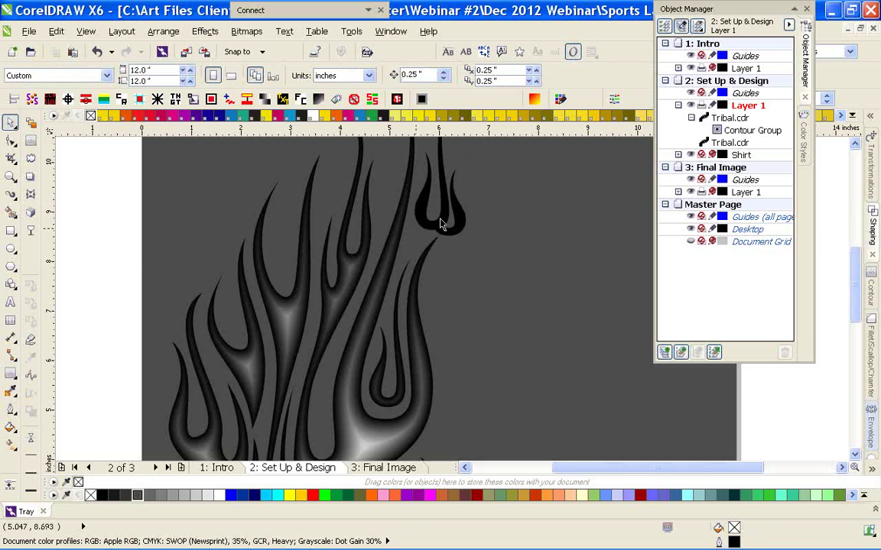
pyautogui.click(441, 224)
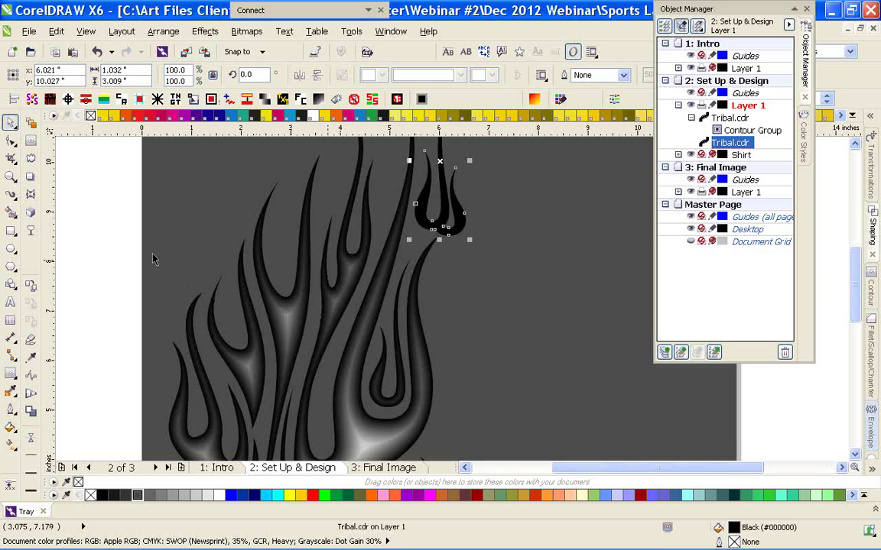
pyautogui.click(32, 286)
pyautogui.click(282, 314)
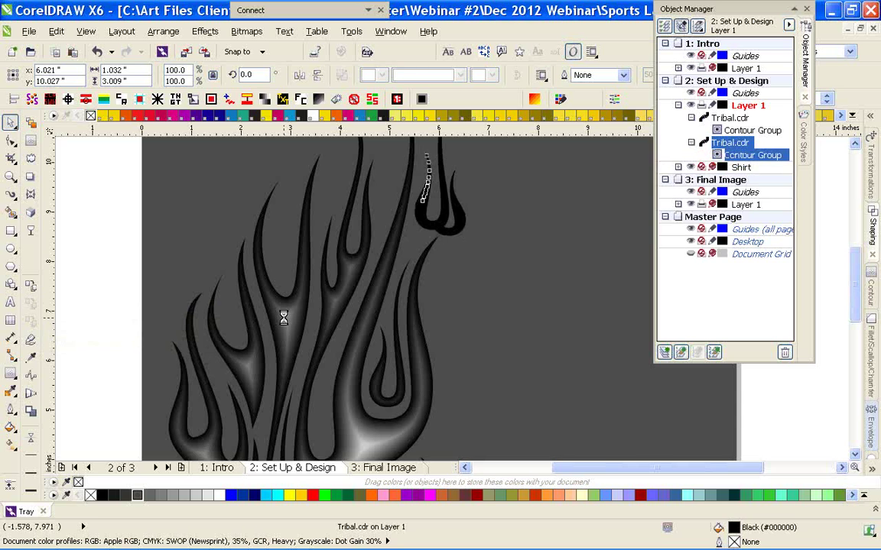
pyautogui.click(119, 245)
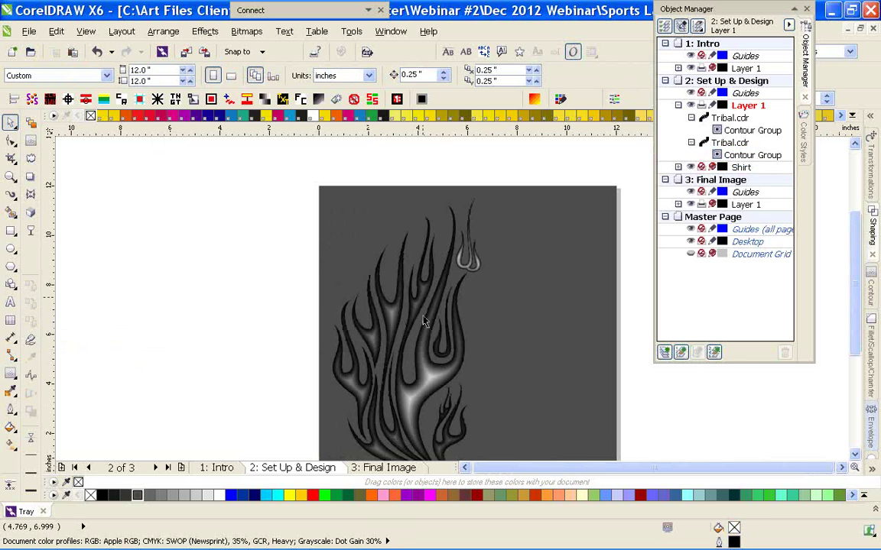
# Duplicate the contoured left flames and mirror the copy horizontally to form the right half of the design
pyautogui.click(416, 307)
pyautogui.press('KP_Add')
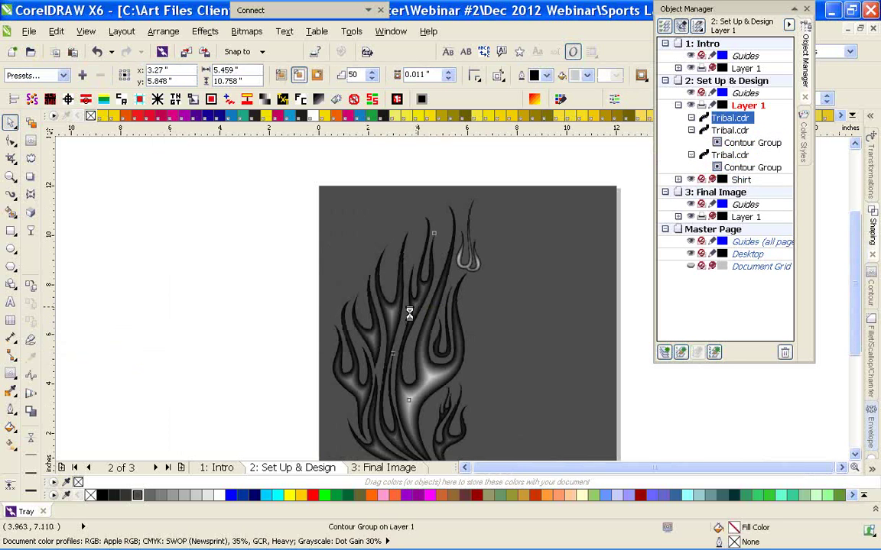
pyautogui.moveTo(327, 338); pyautogui.dragTo(529, 326)
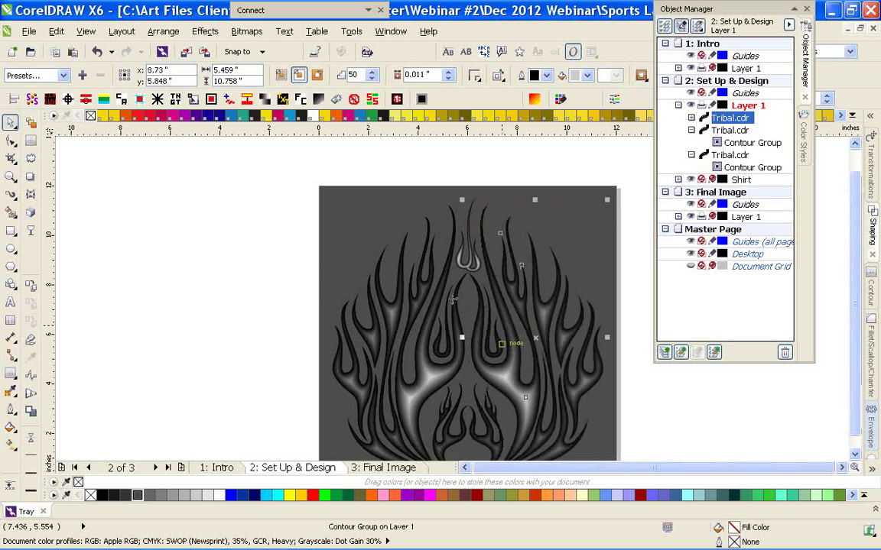
# Delete the mirrored right half and rebuild it by duplicating the left flames and mirroring the copy horizontally, then clear the selection
pyautogui.scroll(-1, 502, 344)
pyautogui.scroll(1, 447, 306)
pyautogui.press('Delete')
pyautogui.click(389, 313)
pyautogui.hotkey('ctrl', 'd')
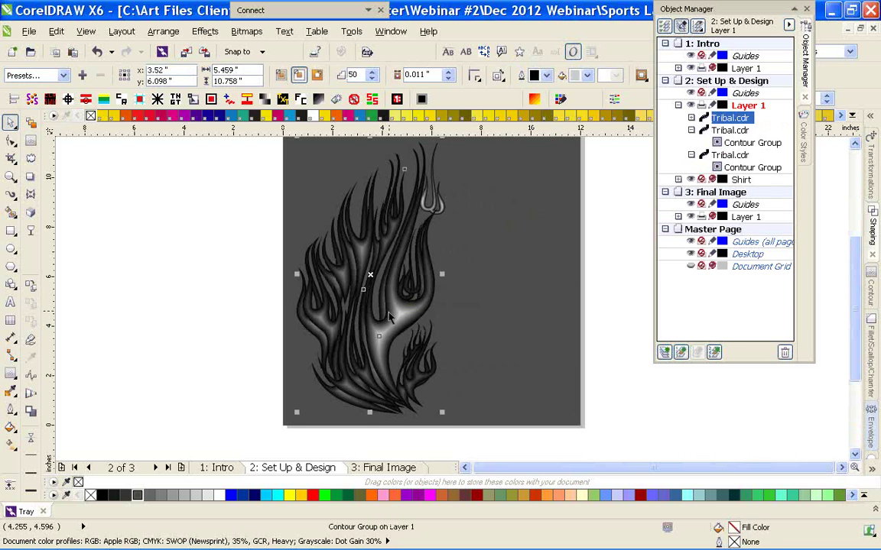
pyautogui.moveTo(390, 317); pyautogui.dragTo(370, 343)
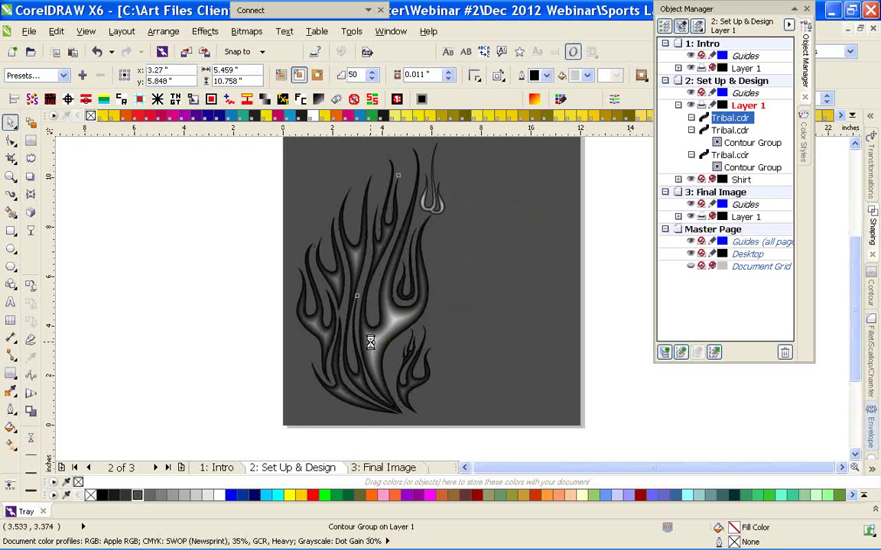
pyautogui.moveTo(294, 282); pyautogui.dragTo(442, 260)
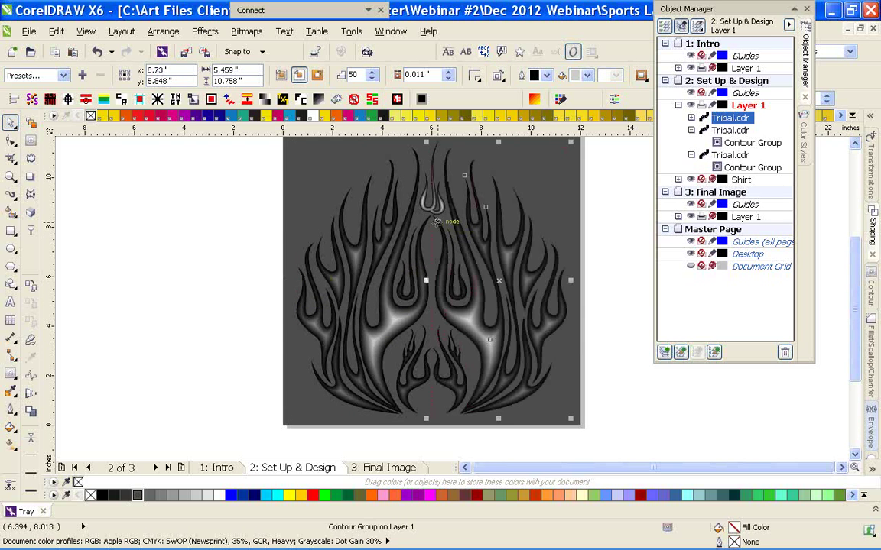
pyautogui.scroll(2, 452, 285)
pyautogui.scroll(-3, 387, 327)
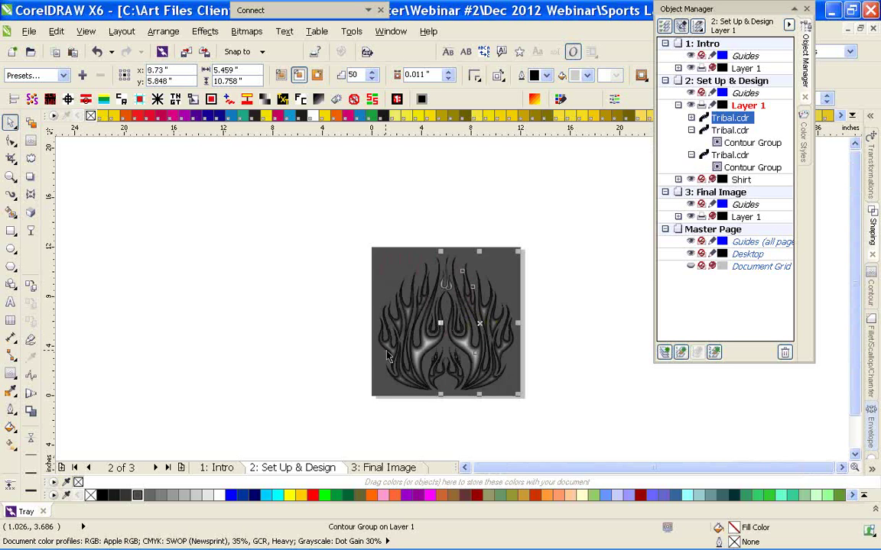
pyautogui.moveTo(520, 324); pyautogui.dragTo(355, 323)
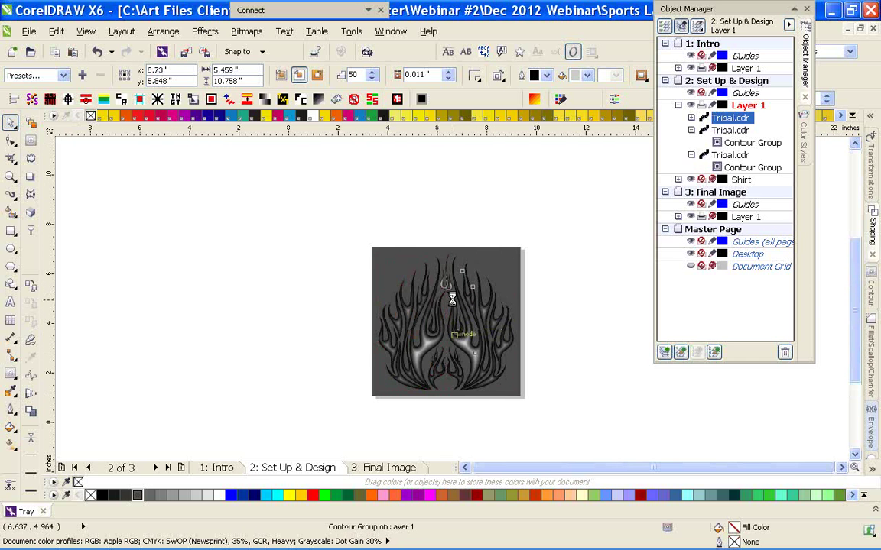
pyautogui.keyDown('shift'); pyautogui.click(413, 311); pyautogui.keyUp('shift')
pyautogui.click(250, 313)
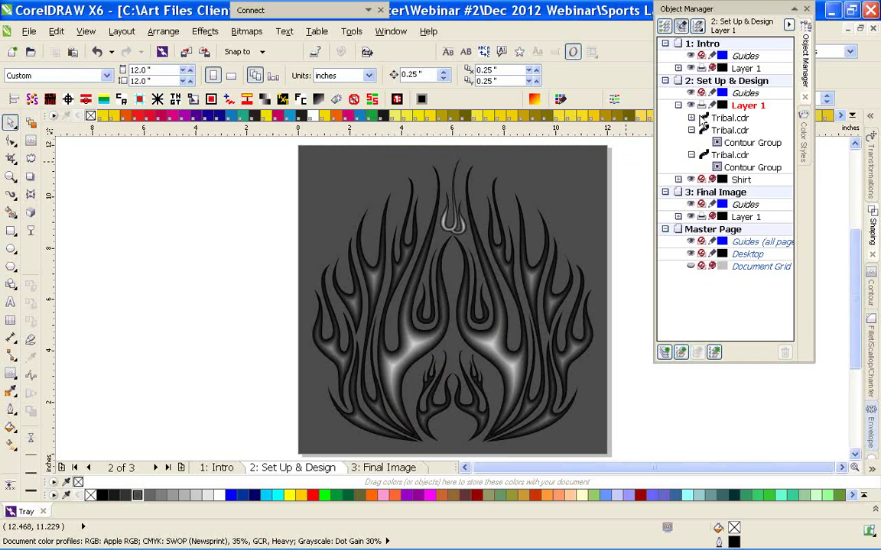
# Collapse the flame layer on the Set Up & Design page and rename it Flames
pyautogui.click(745, 108)
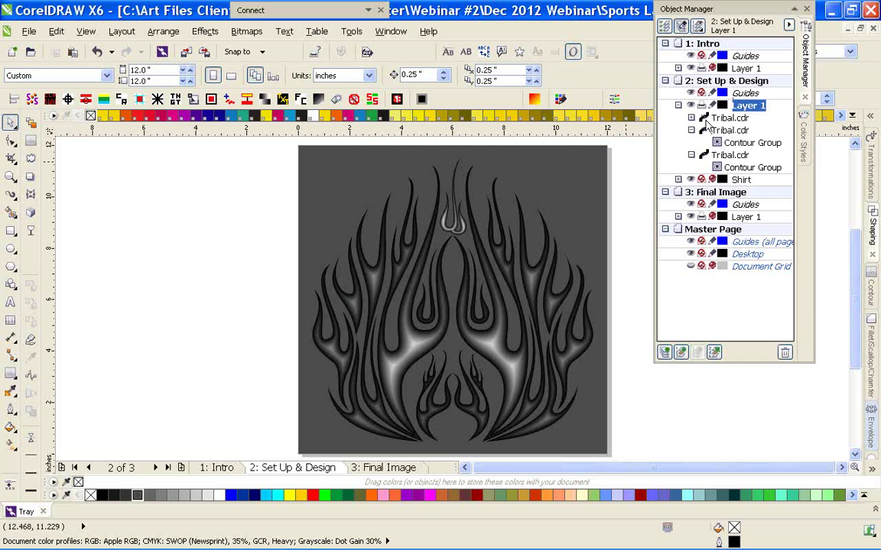
pyautogui.click(691, 130)
pyautogui.click(678, 105)
pyautogui.rightClick(738, 108)
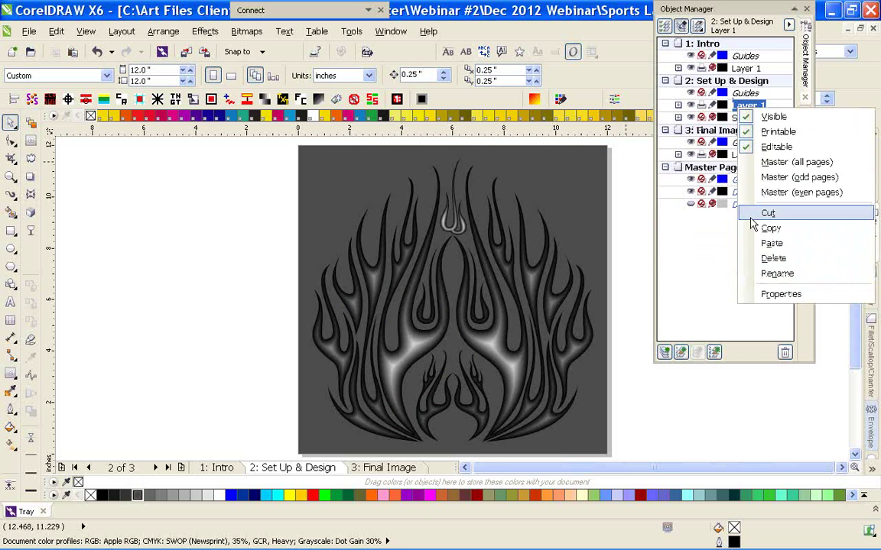
pyautogui.click(777, 274)
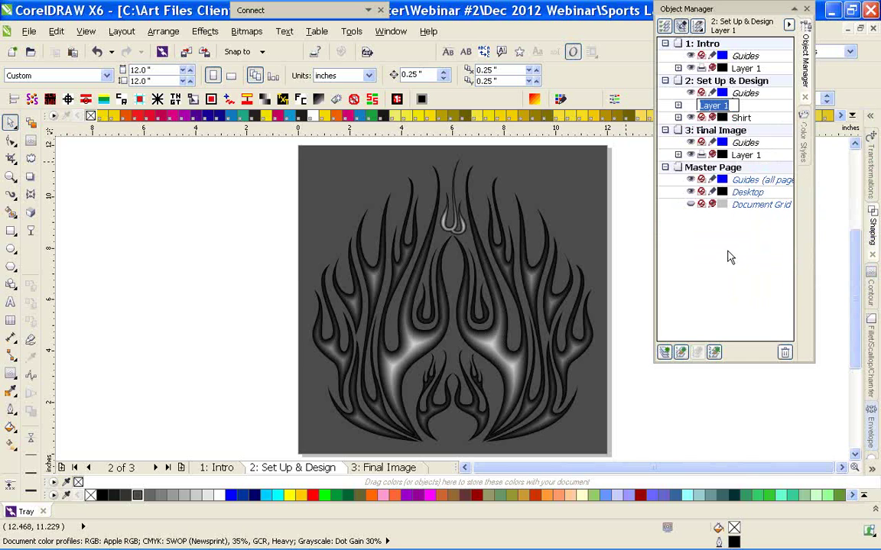
pyautogui.write('Flames')
pyautogui.press('Return')
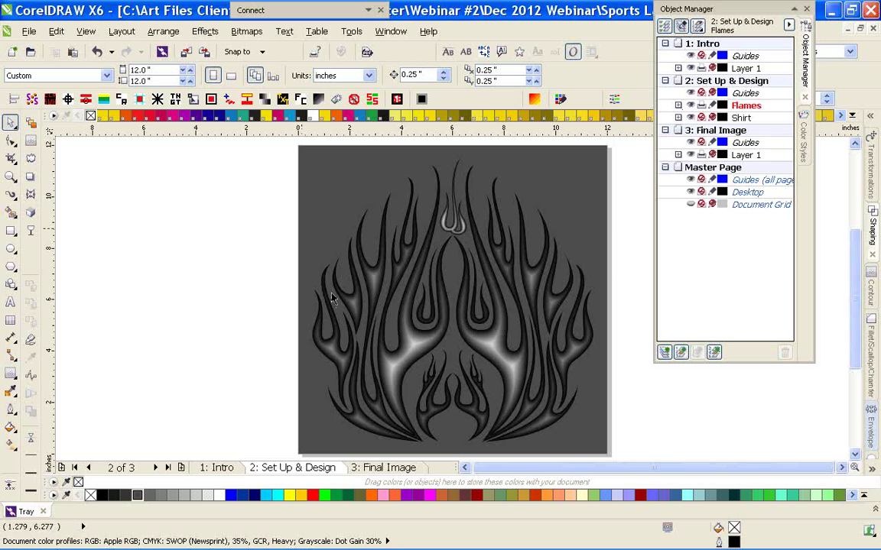
# Examine the contoured flame halves and how they meet along the centre of the design
pyautogui.hotkey('ctrl', 'a')
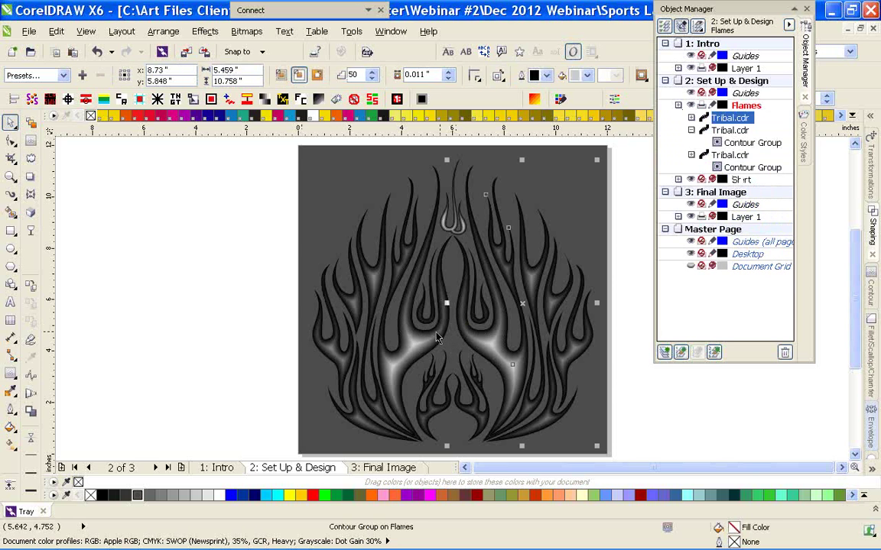
pyautogui.click(279, 249)
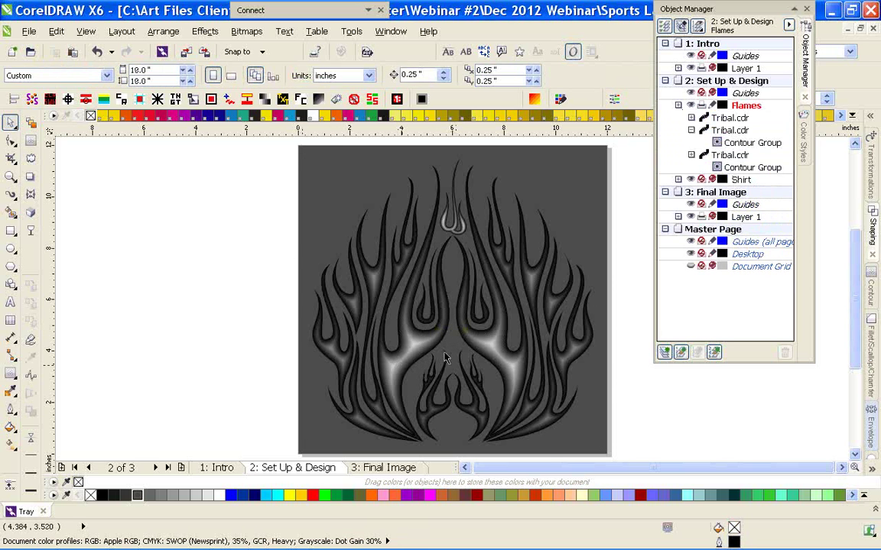
pyautogui.scroll(3, 446, 357)
pyautogui.click(426, 367)
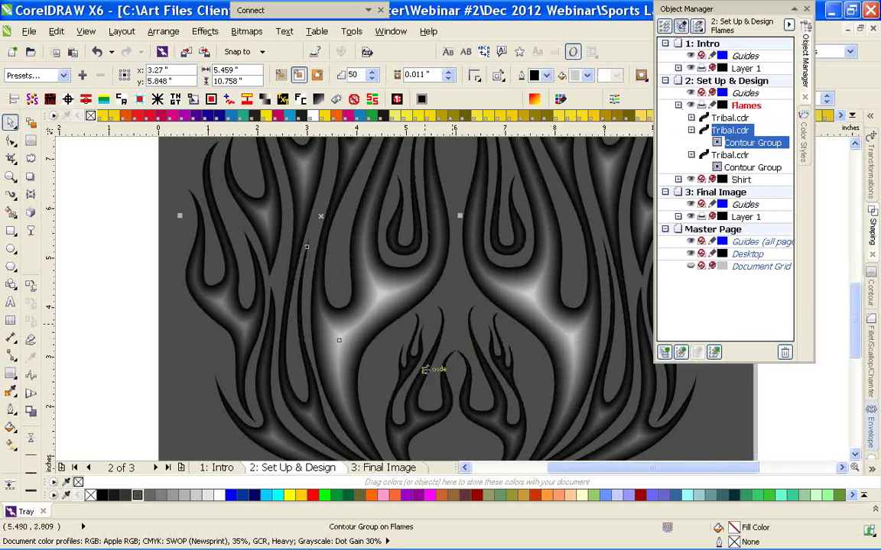
pyautogui.scroll(-1, 428, 349)
pyautogui.click(313, 246)
pyautogui.scroll(-1, 435, 225)
pyautogui.moveTo(359, 183); pyautogui.dragTo(545, 401)
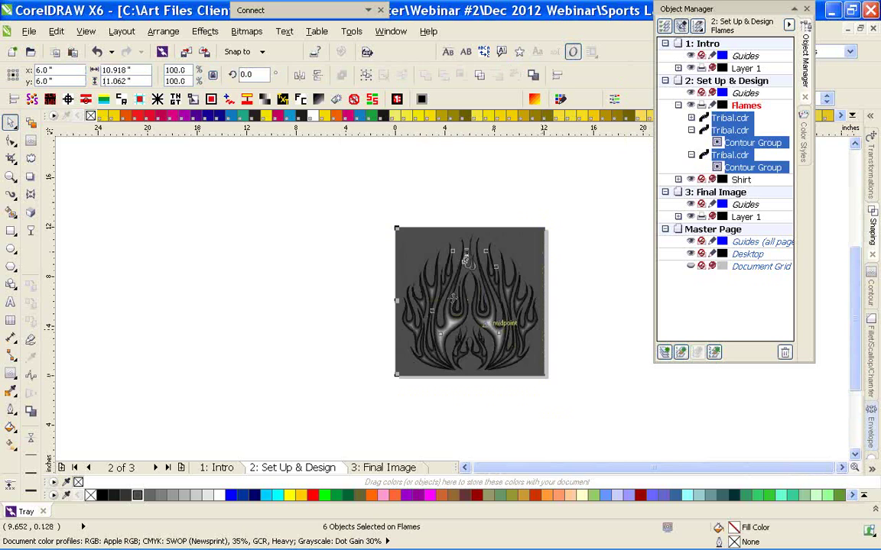
pyautogui.scroll(1, 452, 298)
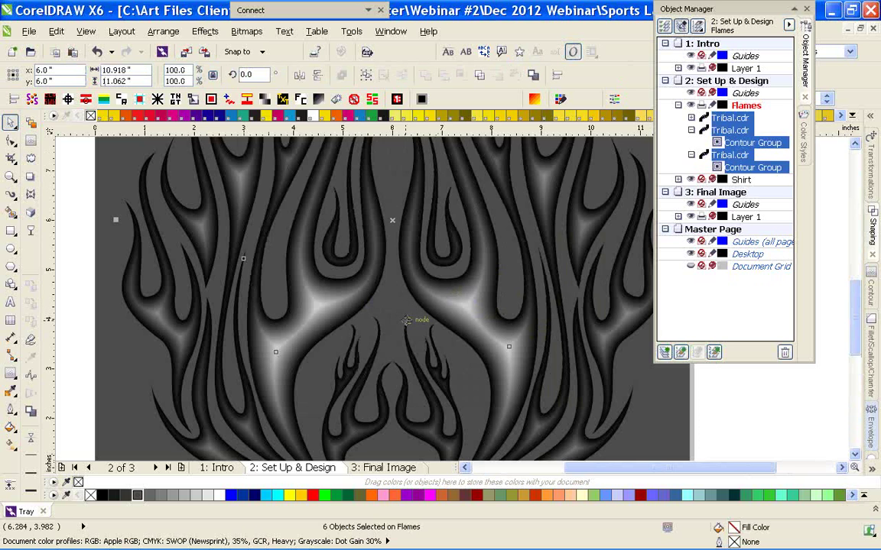
pyautogui.scroll(-2, 453, 304)
pyautogui.click(226, 258)
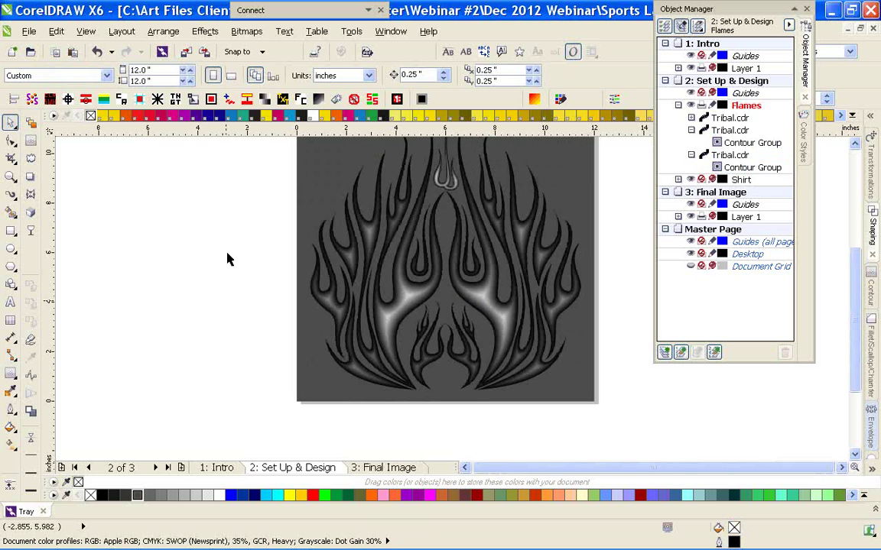
pyautogui.click(397, 296)
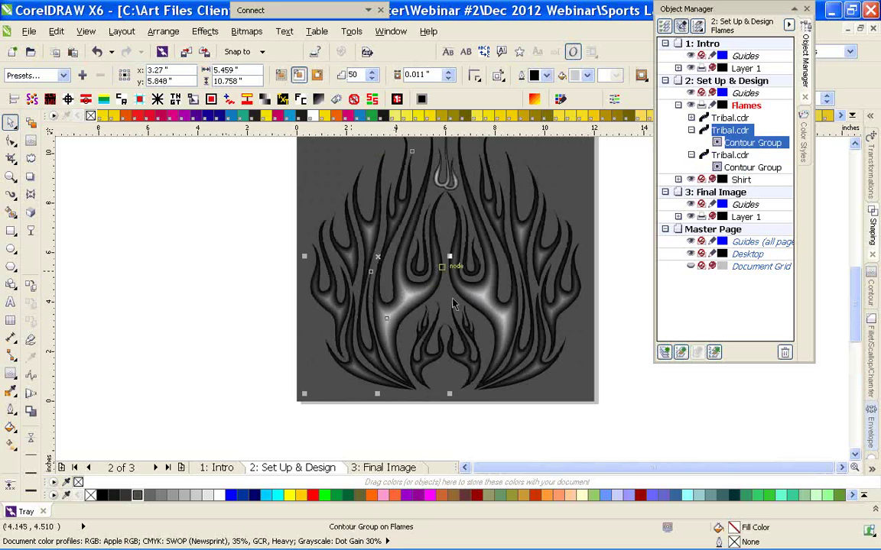
pyautogui.scroll(1, 440, 294)
pyautogui.click(145, 275)
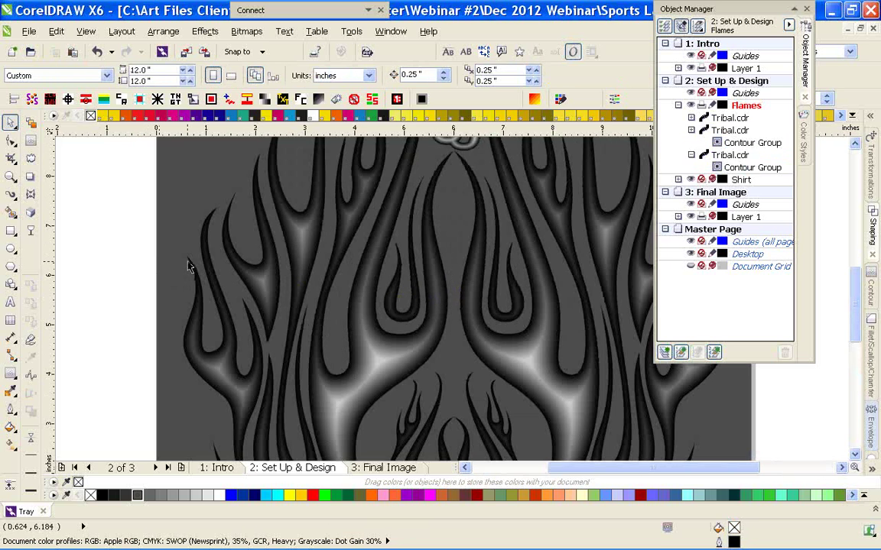
pyautogui.click(99, 235)
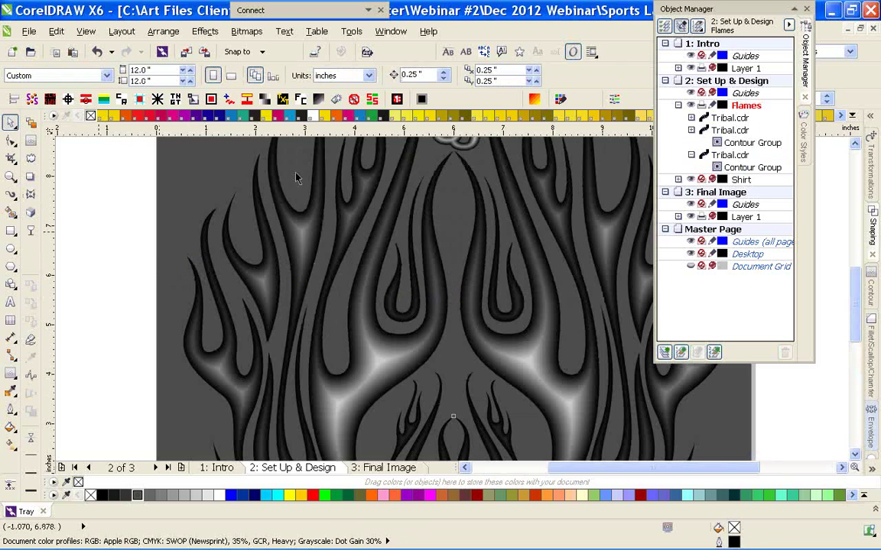
# Create a boundary around all the flame objects and fill it with red
pyautogui.click(795, 10)
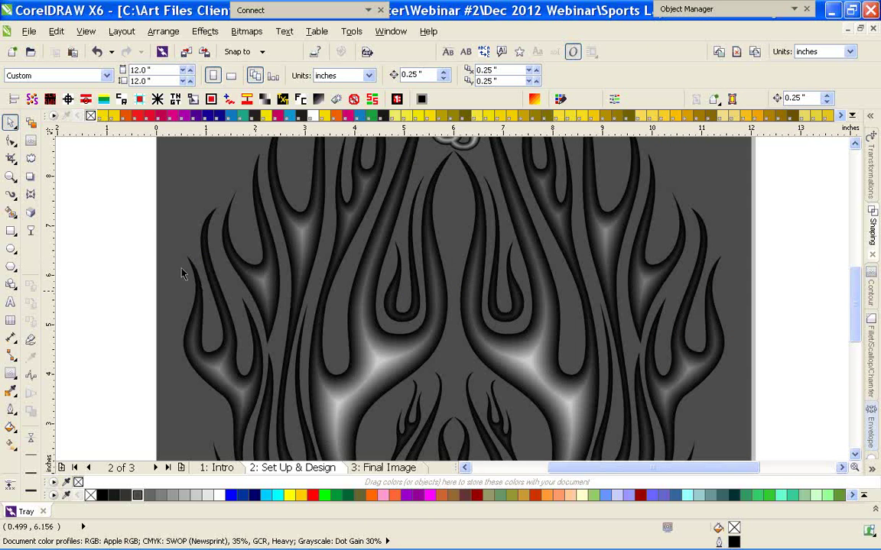
pyautogui.doubleClick(11, 123)
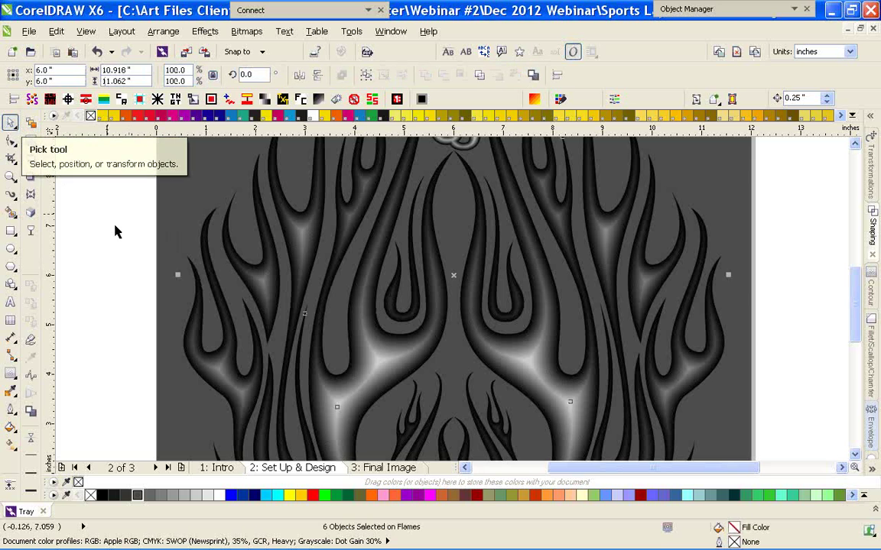
pyautogui.click(31, 411)
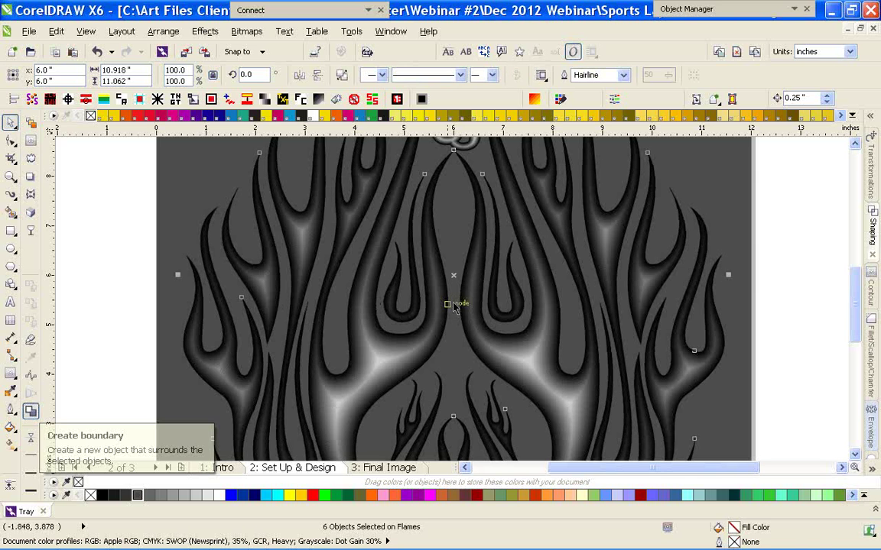
pyautogui.click(313, 496)
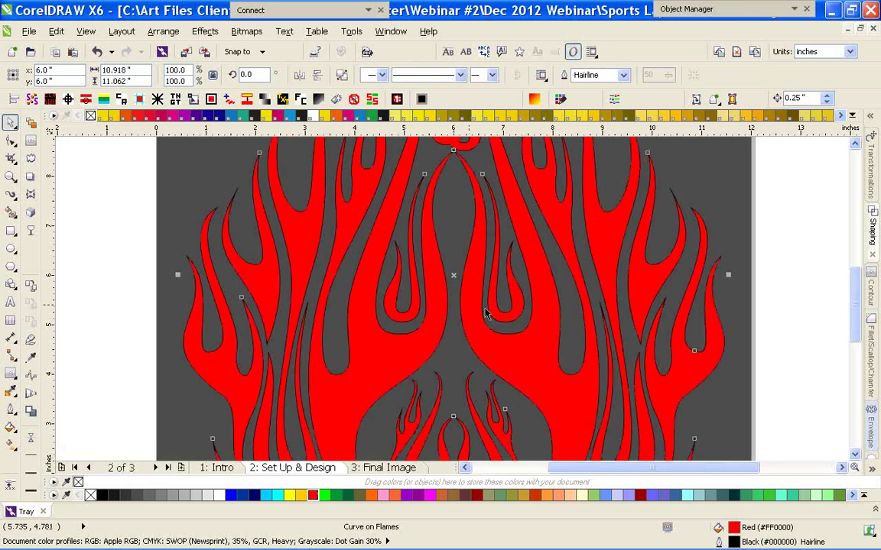
# Remove the boundary curve's outline and fill it with the red ColorStyle1
pyautogui.click(793, 9)
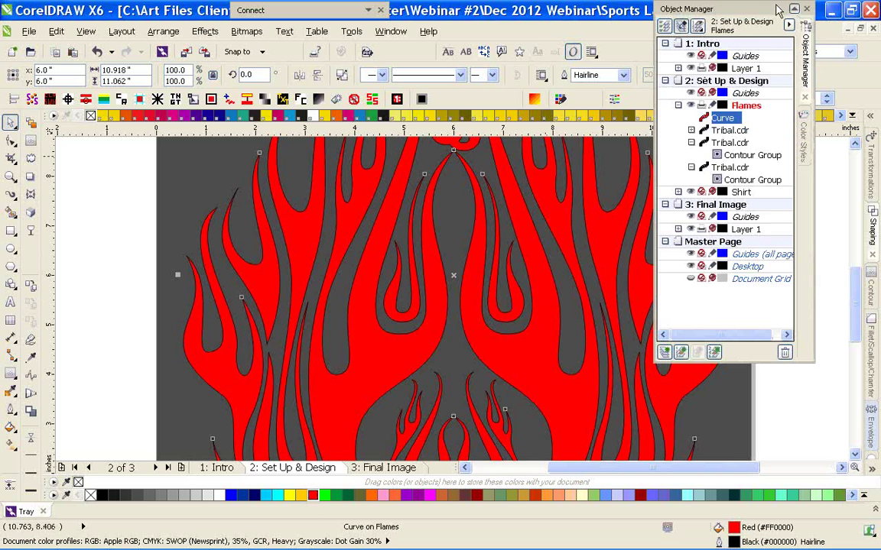
pyautogui.click(803, 134)
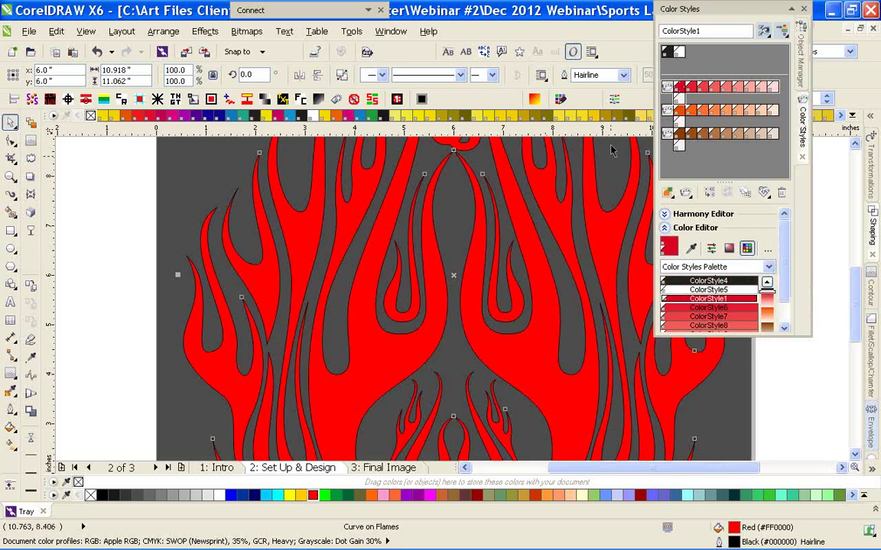
pyautogui.click(170, 302)
pyautogui.click(194, 341)
pyautogui.rightClick(80, 482)
pyautogui.rightClick(78, 483)
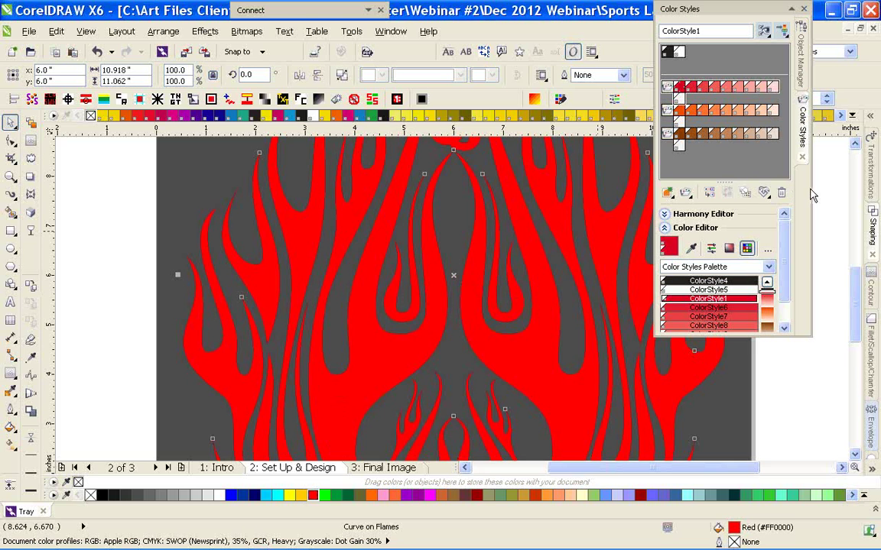
pyautogui.moveTo(812, 194); pyautogui.dragTo(832, 191)
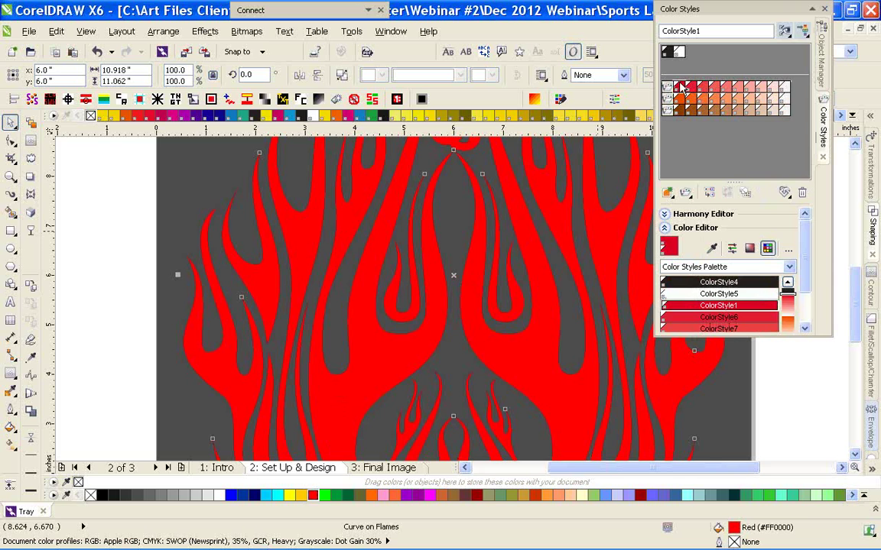
pyautogui.moveTo(679, 84); pyautogui.dragTo(378, 250)
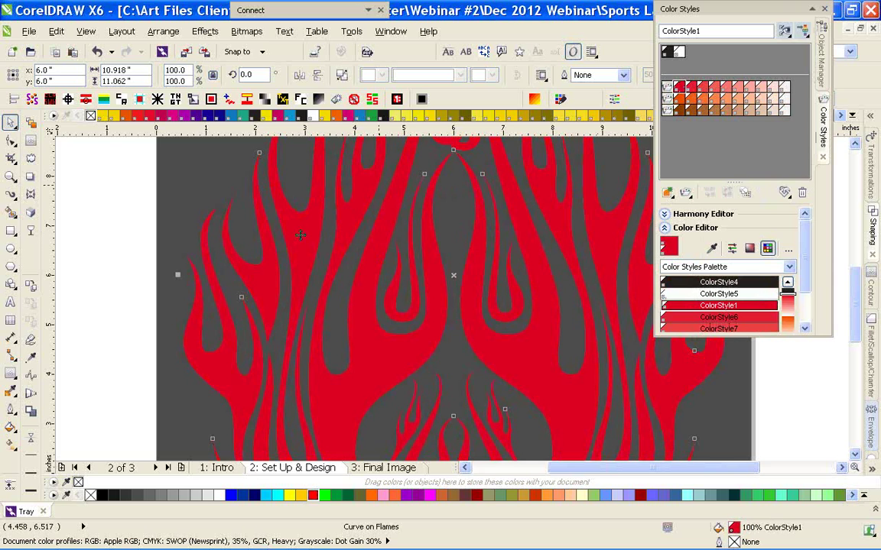
# Apply a uniform transparency to the red boundary curve, using Multiply as the merge mode and a transparency of 0
pyautogui.click(32, 232)
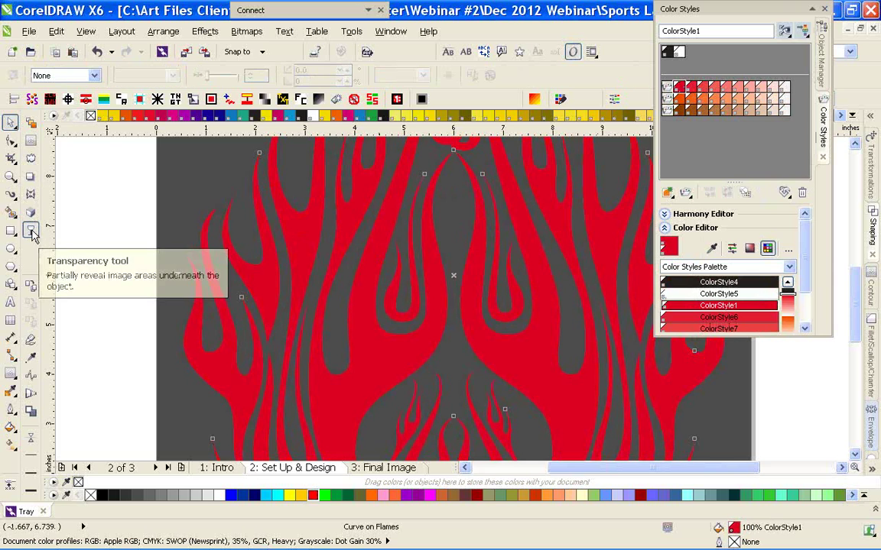
pyautogui.click(55, 75)
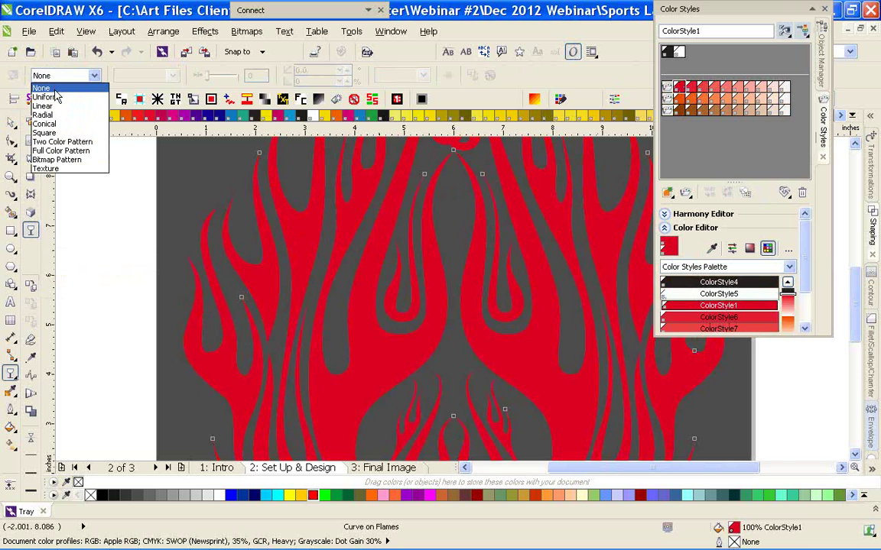
pyautogui.click(55, 100)
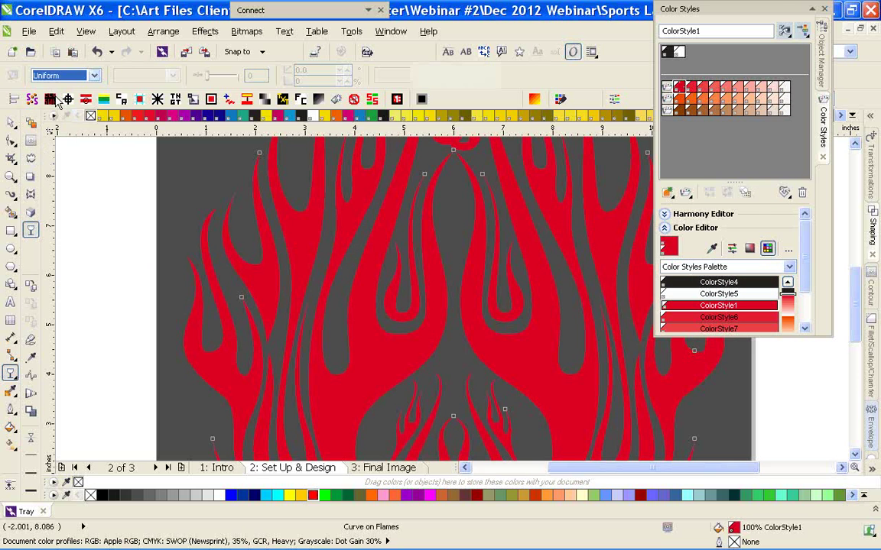
pyautogui.click(150, 77)
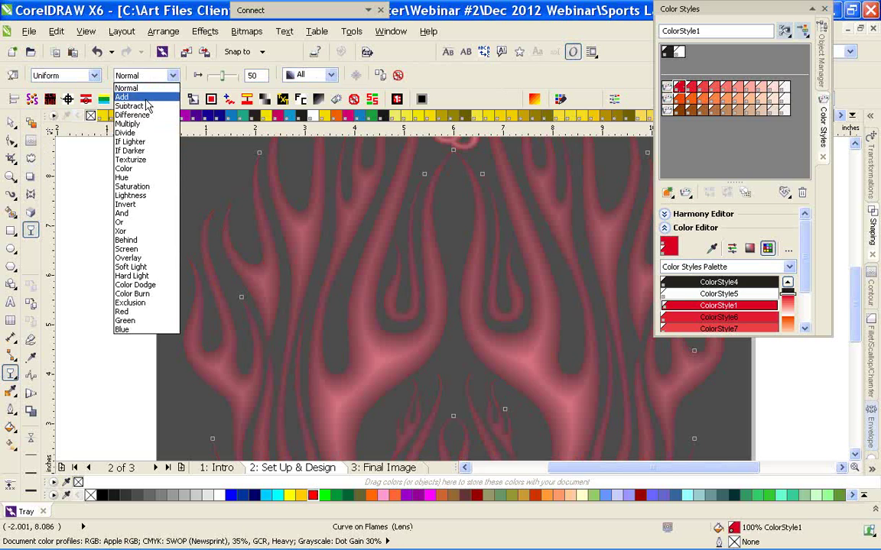
pyautogui.click(145, 106)
pyautogui.click(150, 76)
pyautogui.scroll(5, 150, 84)
pyautogui.click(145, 94)
pyautogui.click(173, 75)
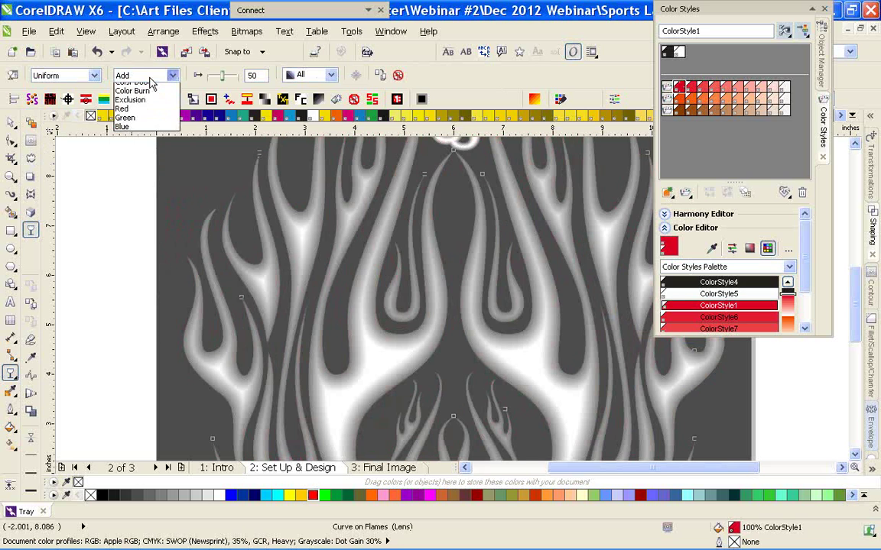
pyautogui.click(134, 127)
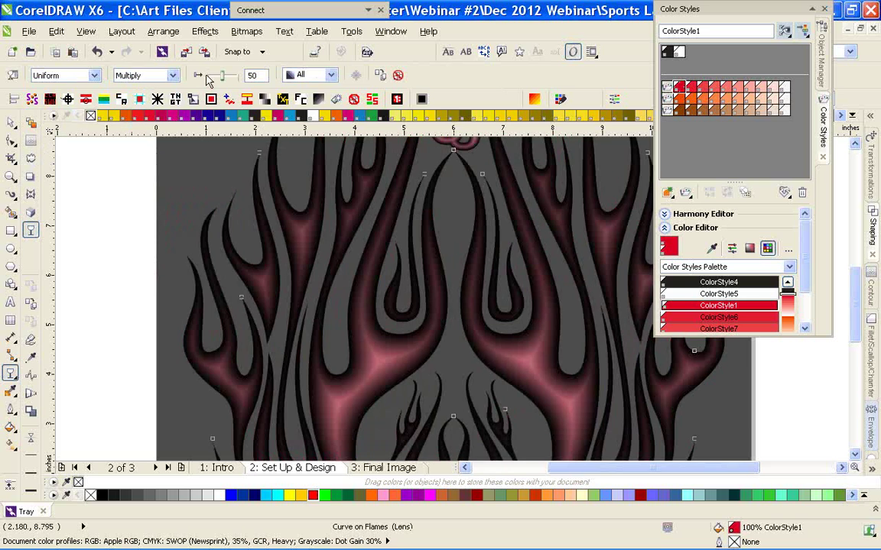
pyautogui.moveTo(224, 80); pyautogui.dragTo(205, 79)
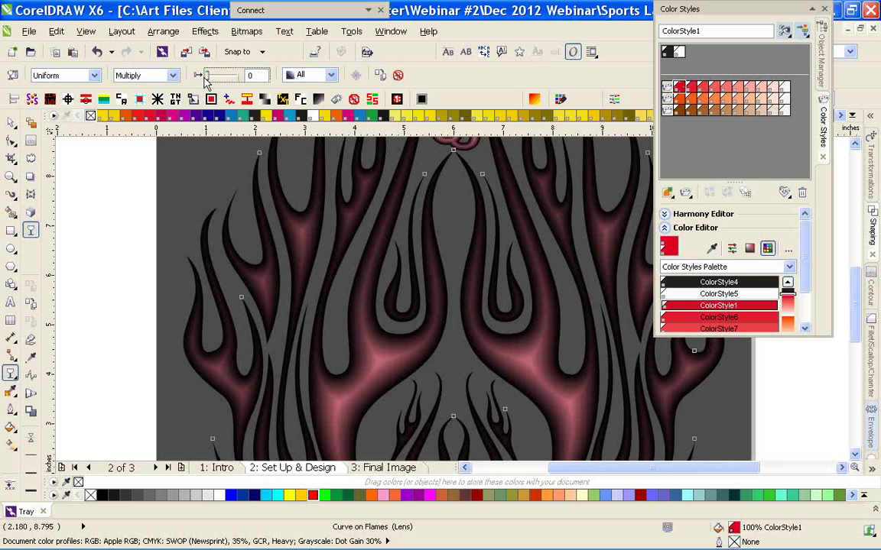
# Cut the red Multiply overlay curve away from the tribal flames
pyautogui.click(10, 122)
pyautogui.scroll(-1, 484, 280)
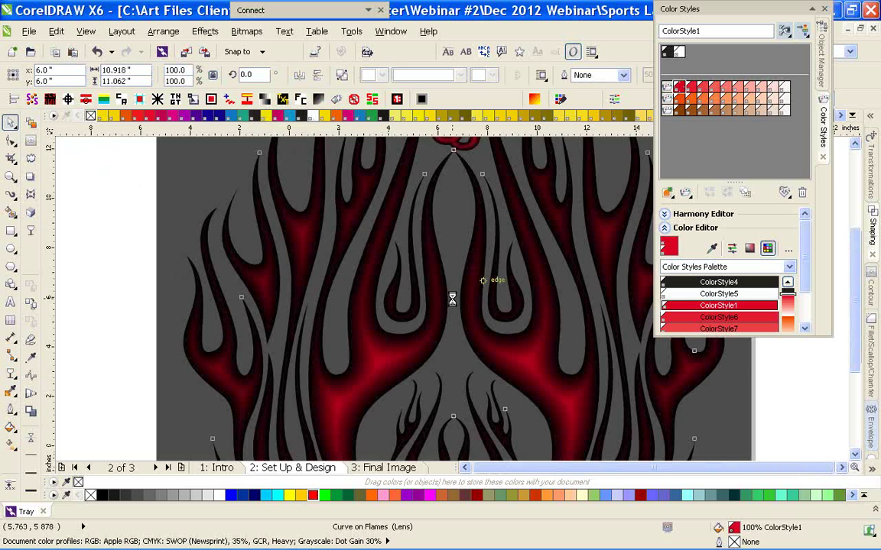
pyautogui.click(218, 298)
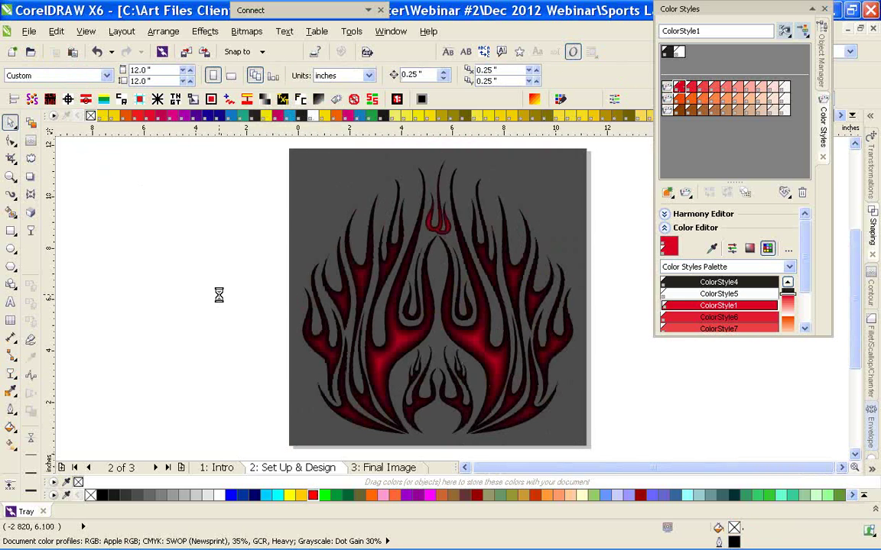
pyautogui.scroll(1, 488, 327)
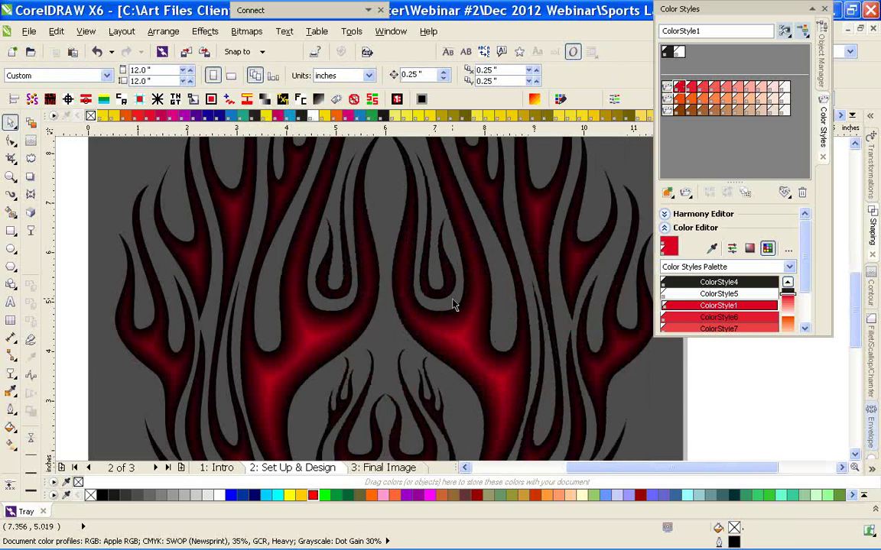
pyautogui.click(455, 327)
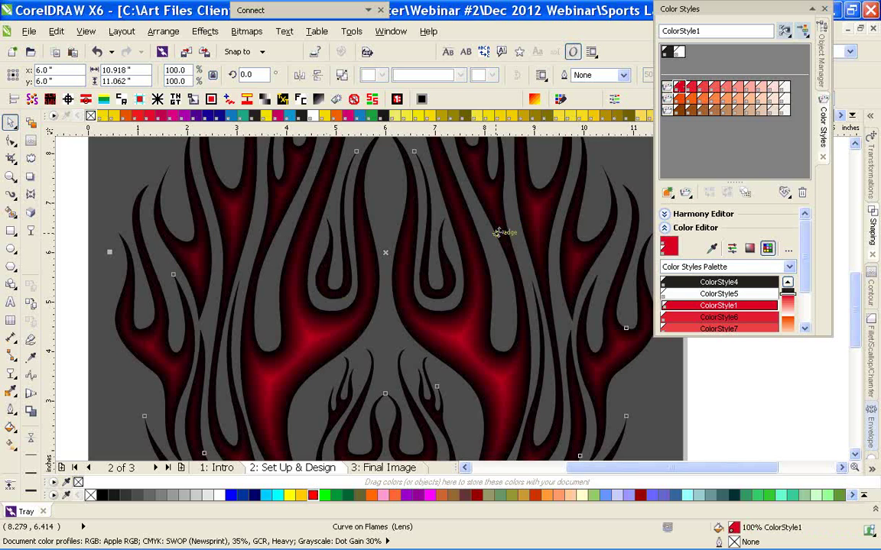
pyautogui.click(426, 267)
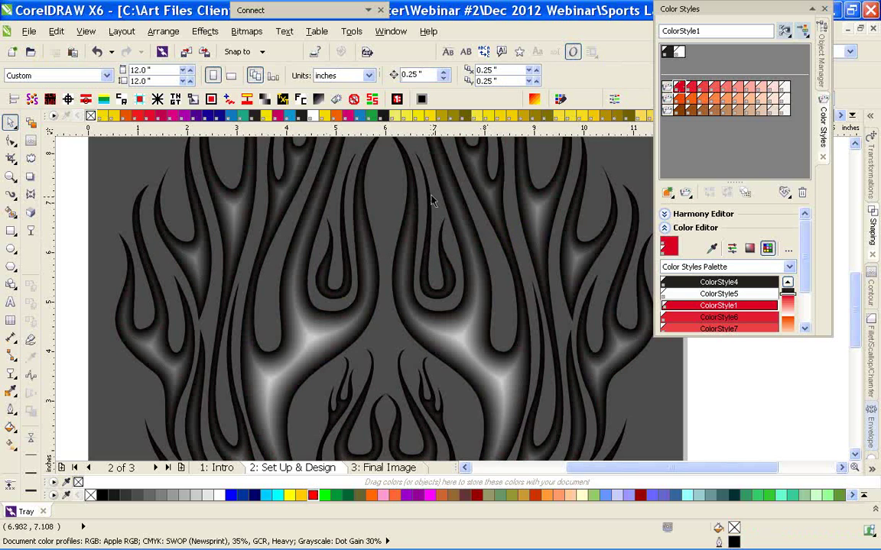
# Fill the right flame half's control curve with ColorStyle4 and select its contour group
pyautogui.click(432, 200)
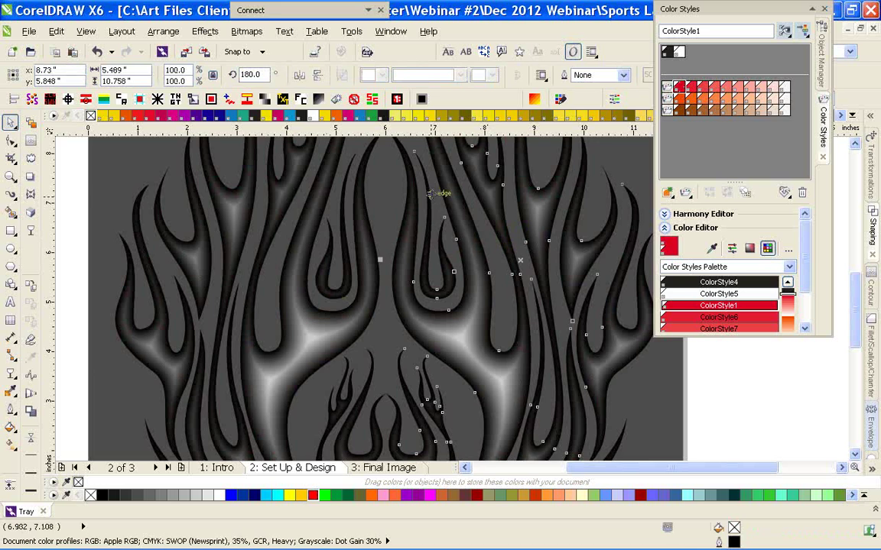
pyautogui.doubleClick(668, 51)
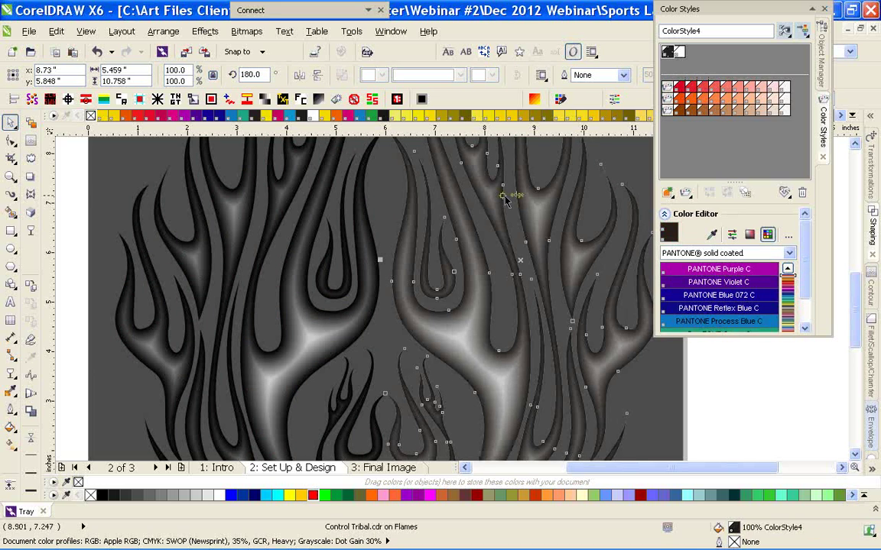
pyautogui.click(458, 350)
pyautogui.click(587, 75)
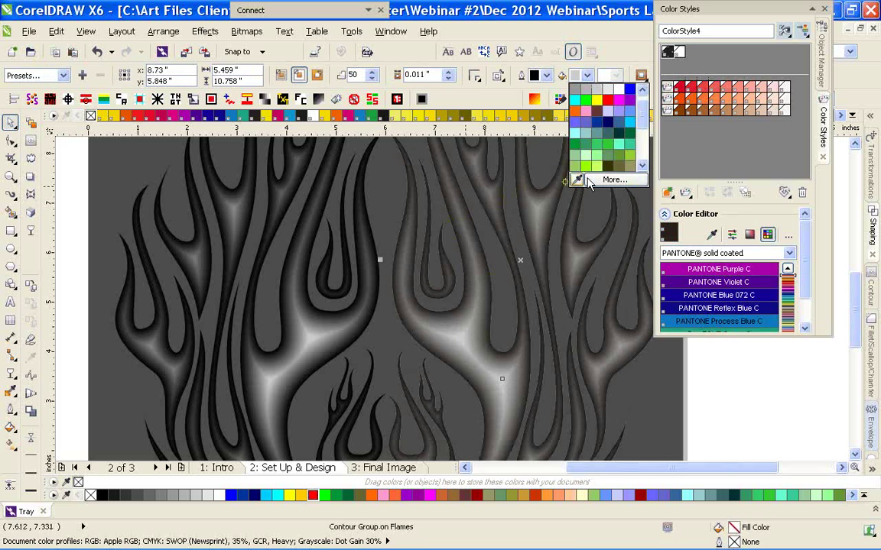
pyautogui.click(736, 157)
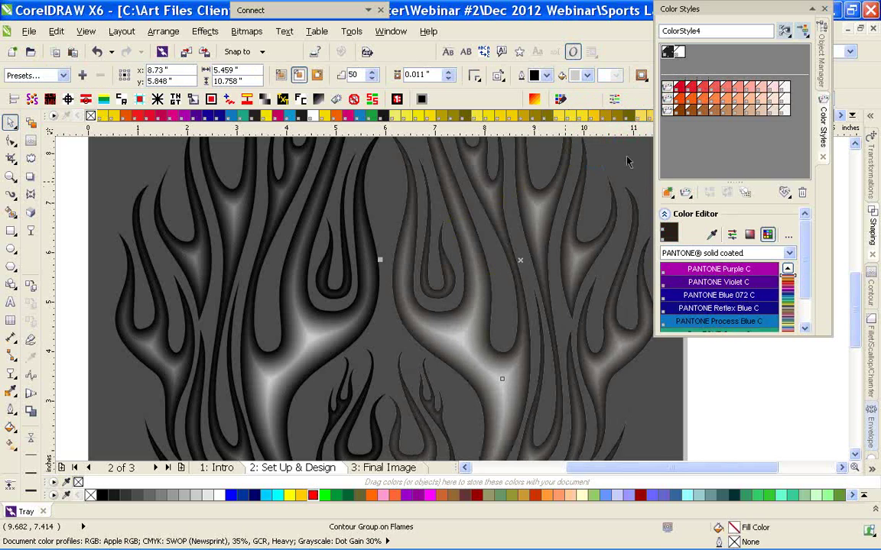
pyautogui.click(728, 67)
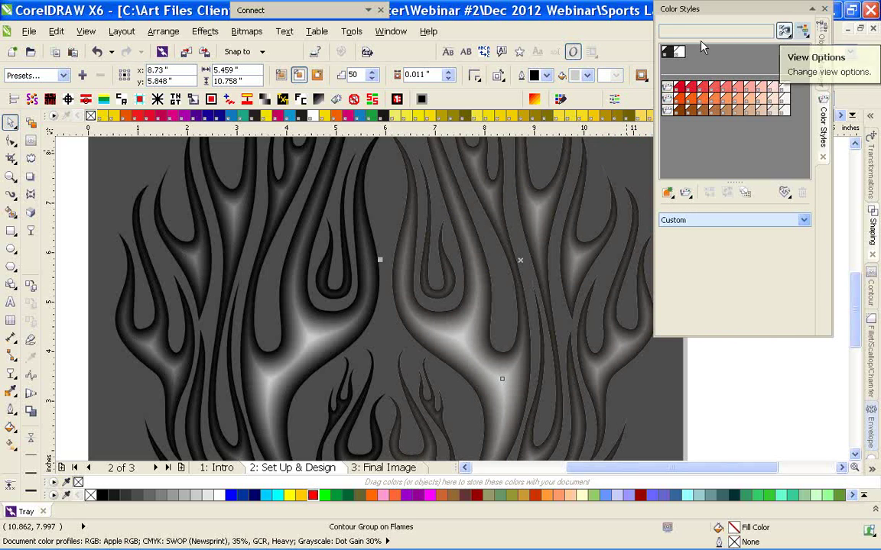
# Move ColorStyle4 into its own color harmony and generate a gradient of lighter shades from it
pyautogui.click(669, 53)
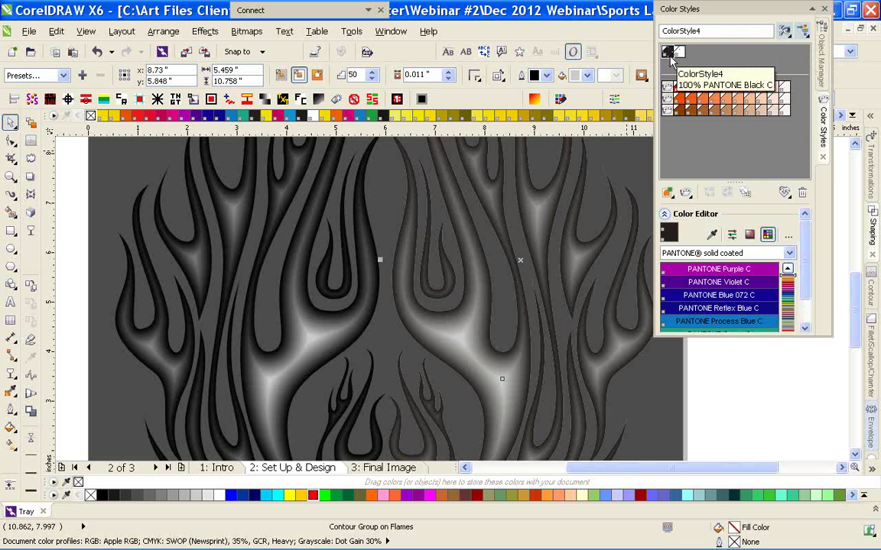
pyautogui.moveTo(668, 54); pyautogui.dragTo(679, 121)
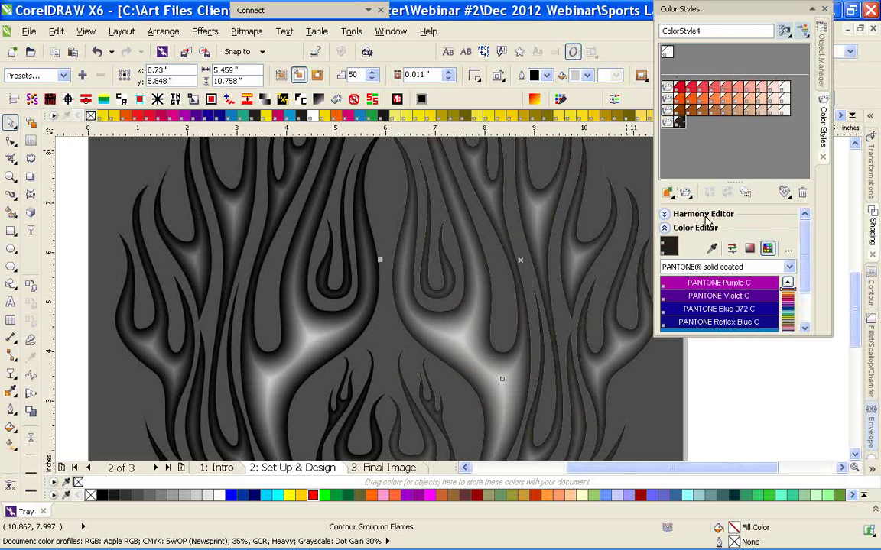
pyautogui.click(685, 192)
pyautogui.click(711, 239)
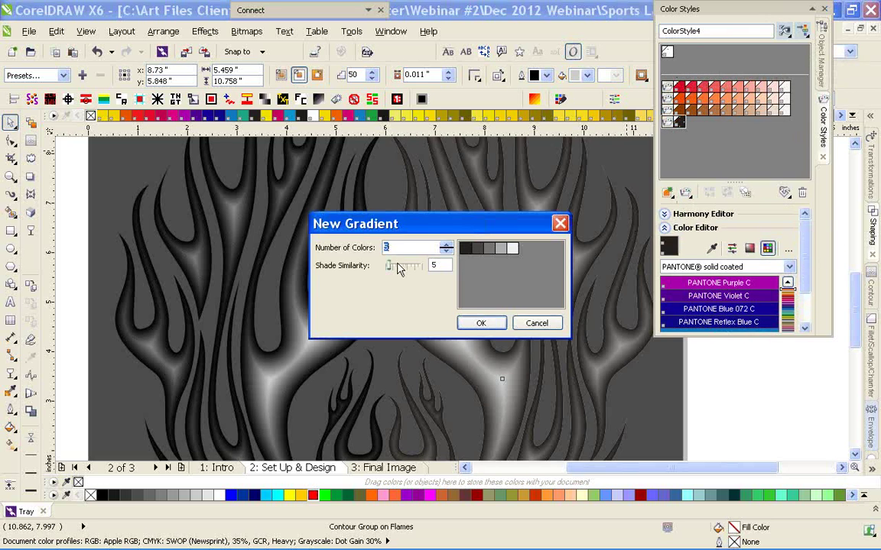
pyautogui.click(477, 323)
pyautogui.click(693, 153)
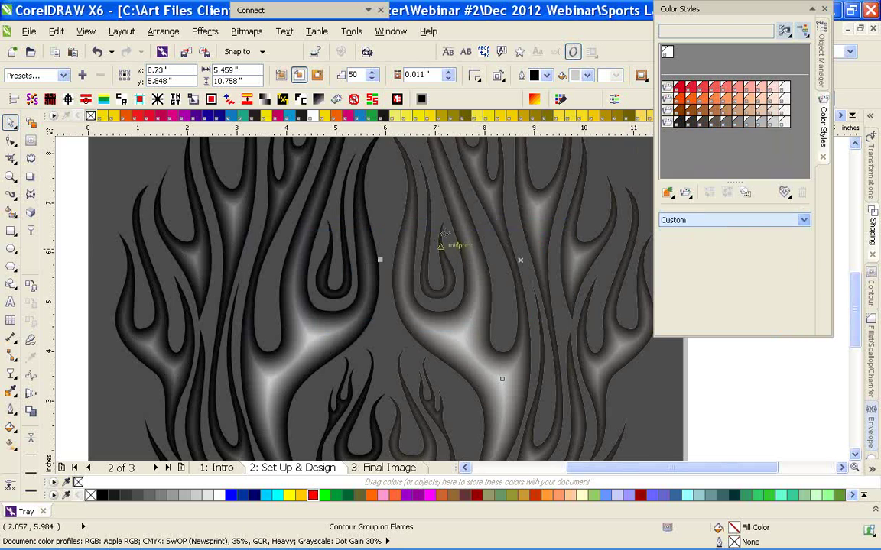
# Set the right flame contour's fill color to the second-lightest shade sampled from the ColorStyle4 gradient
pyautogui.click(587, 75)
pyautogui.click(578, 178)
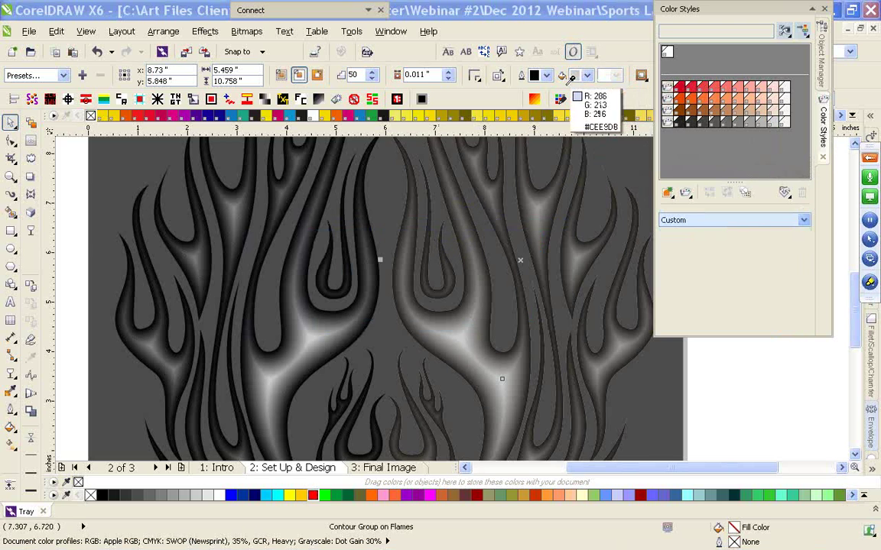
pyautogui.click(775, 122)
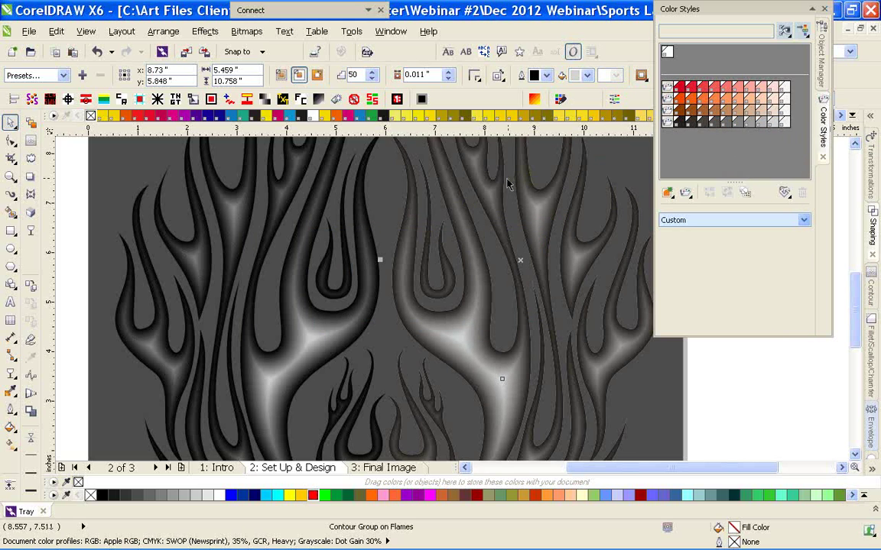
pyautogui.click(727, 364)
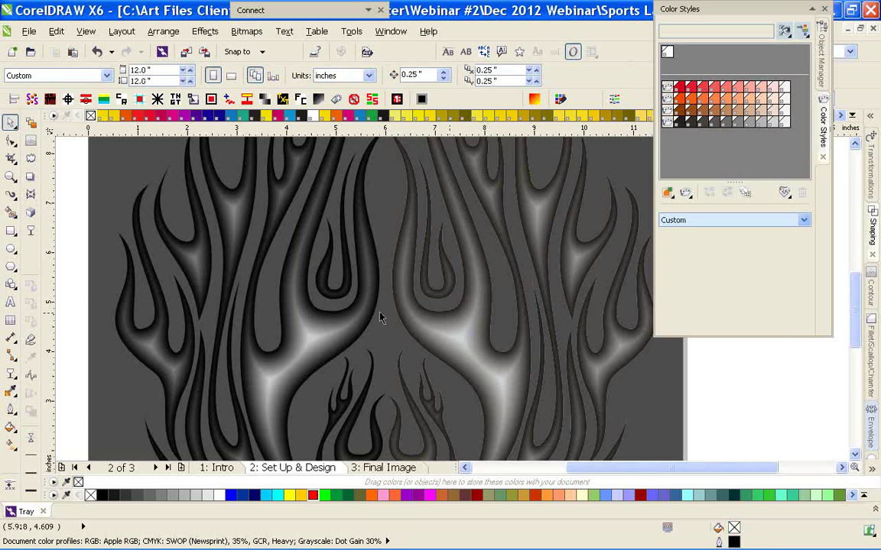
# Recolor the left flame half to match the right, with a ColorStyle4 fill and the same light gray contour color
pyautogui.click(678, 124)
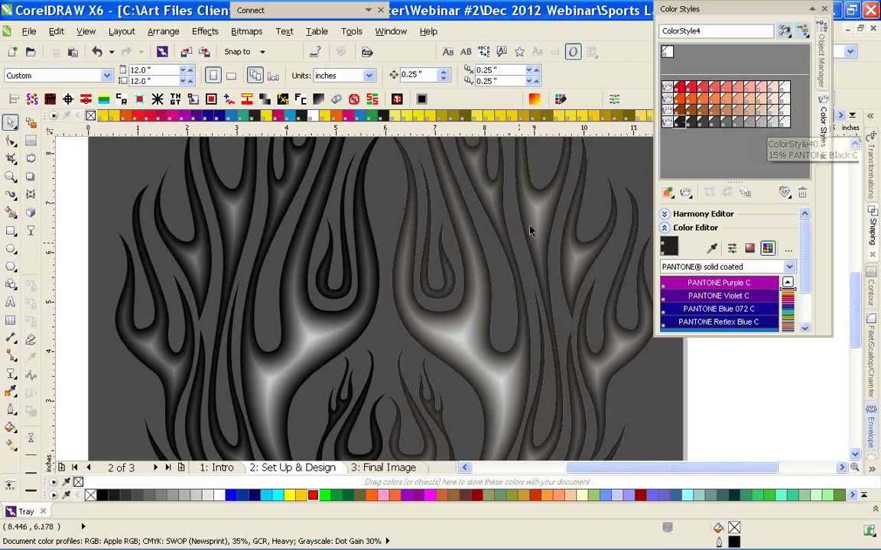
pyautogui.click(303, 327)
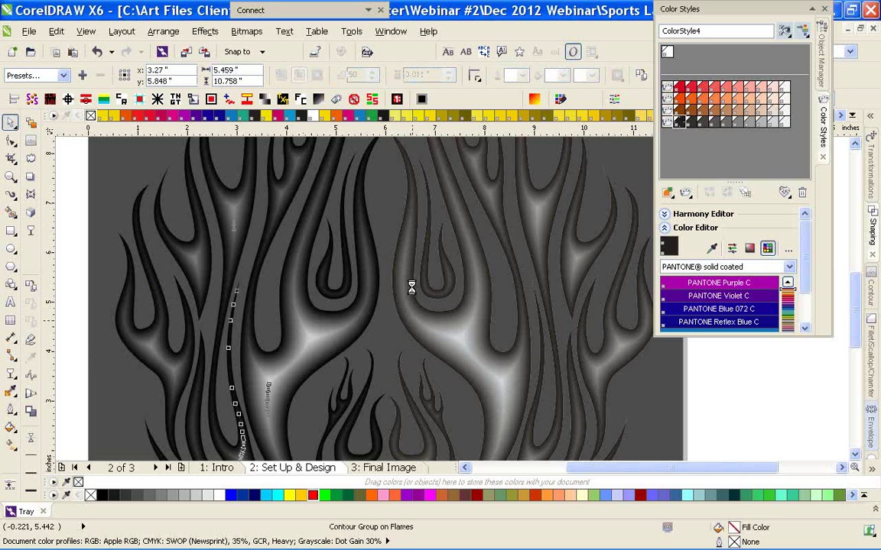
pyautogui.scroll(1, 386, 248)
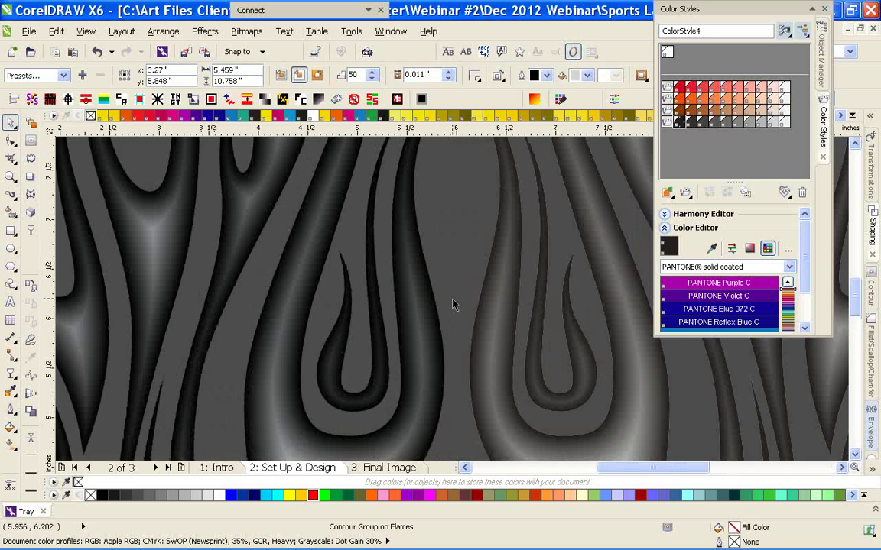
pyautogui.scroll(-1, 453, 303)
pyautogui.click(135, 231)
pyautogui.click(189, 293)
pyautogui.click(189, 298)
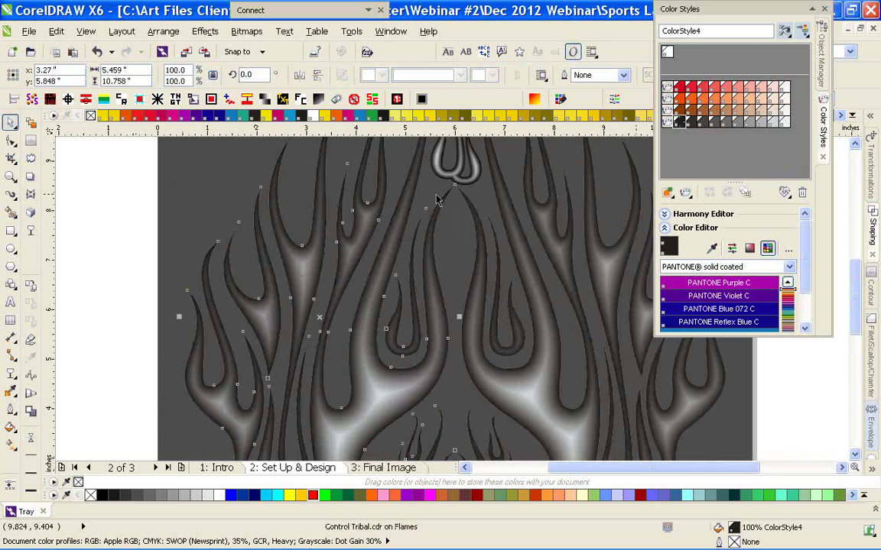
# Fill the small center flame's control curve with ColorStyle4
pyautogui.click(437, 180)
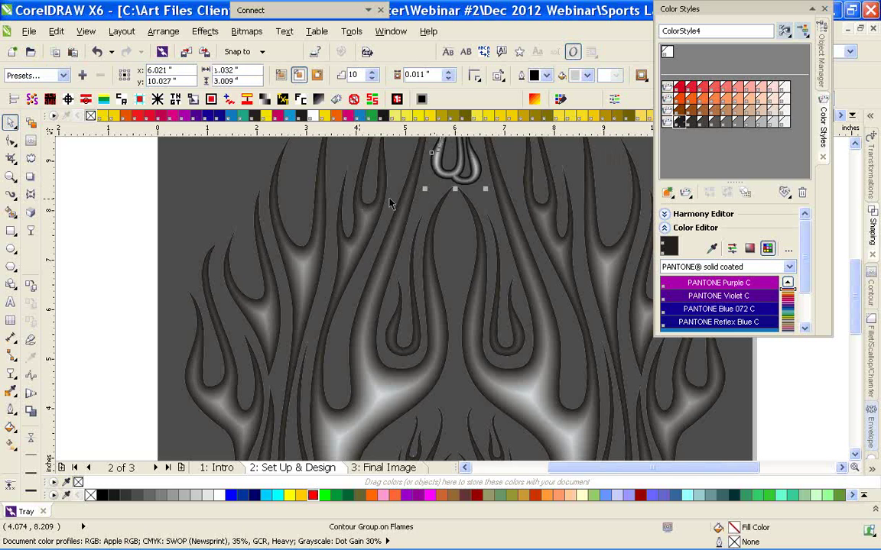
pyautogui.click(433, 176)
pyautogui.click(451, 300)
pyautogui.scroll(1, 451, 299)
pyautogui.scroll(2, 452, 300)
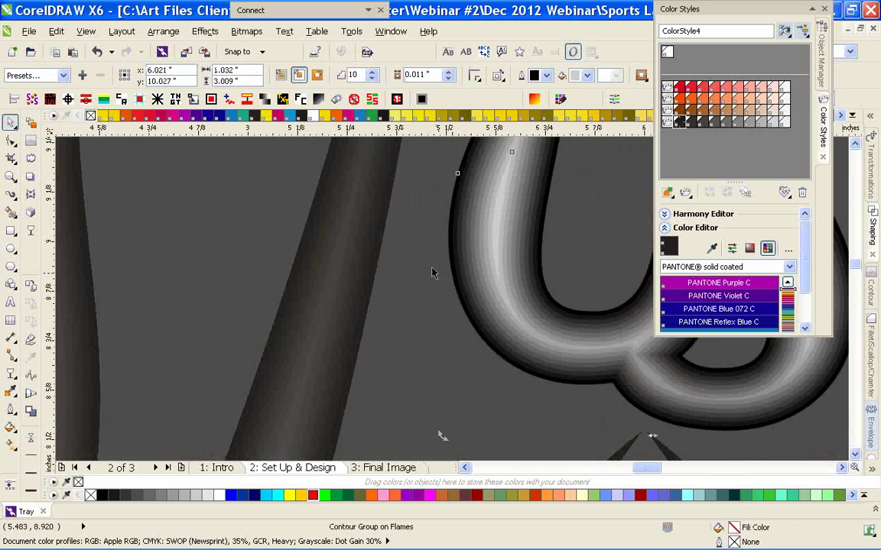
pyautogui.press('Escape')
pyautogui.click(449, 257)
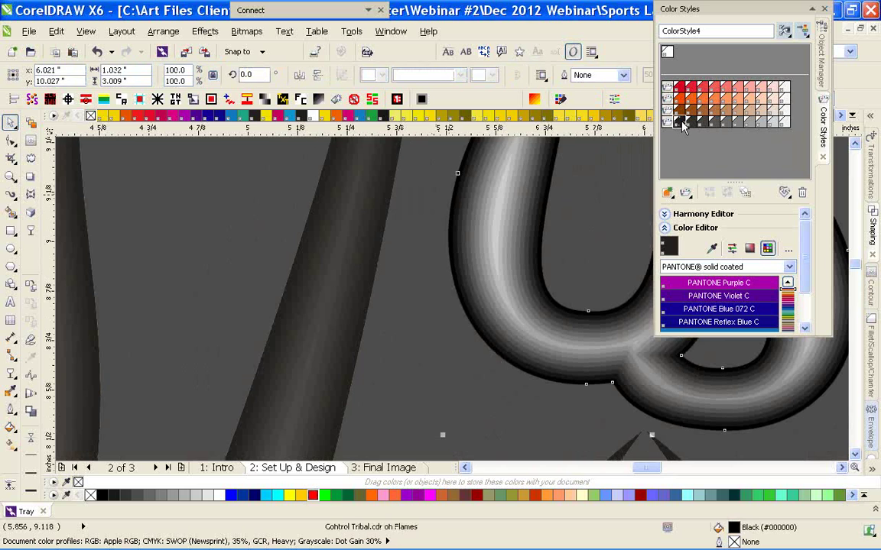
pyautogui.moveTo(682, 124); pyautogui.dragTo(526, 260)
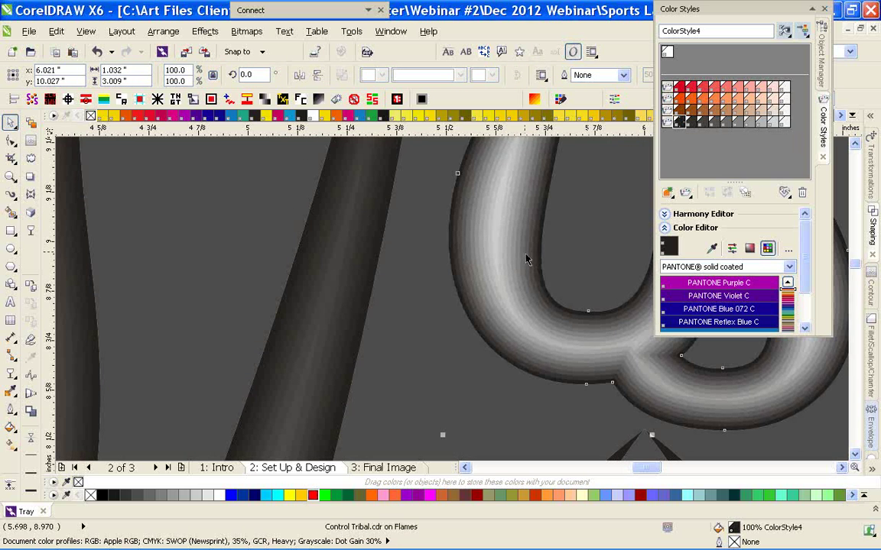
pyautogui.click(551, 239)
# Set the small center flame contour's fill color to the second-lightest shade sampled from the ColorStyle4 gradient
pyautogui.scroll(-1, 550, 238)
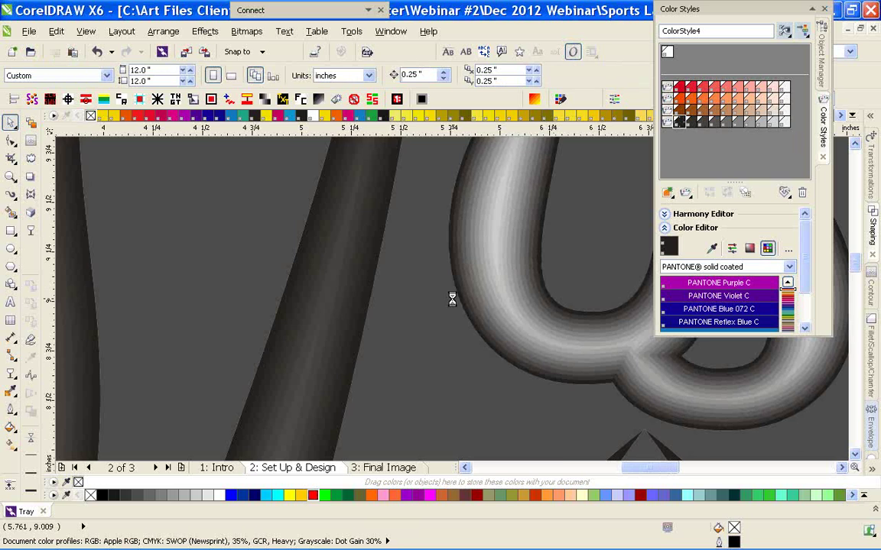
pyautogui.scroll(-2, 452, 299)
pyautogui.scroll(2, 468, 295)
pyautogui.click(452, 299)
pyautogui.click(587, 75)
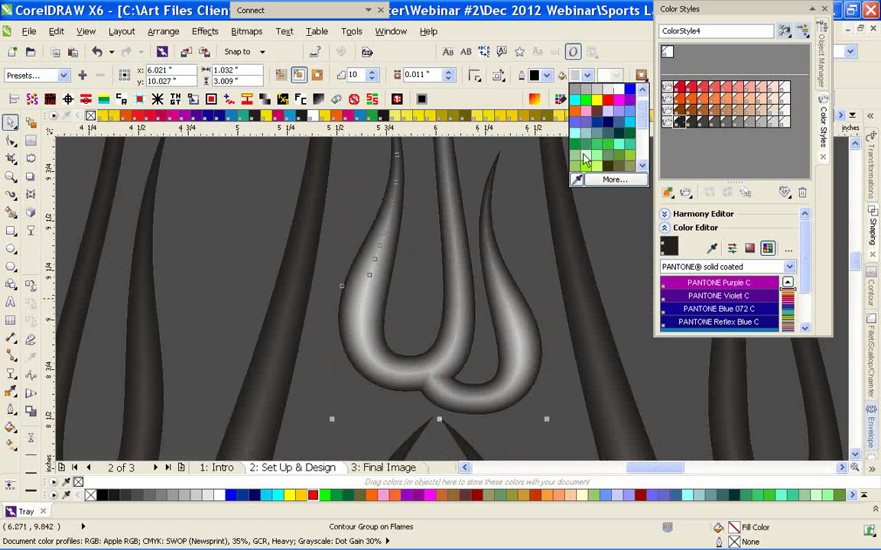
pyautogui.click(576, 180)
pyautogui.click(775, 123)
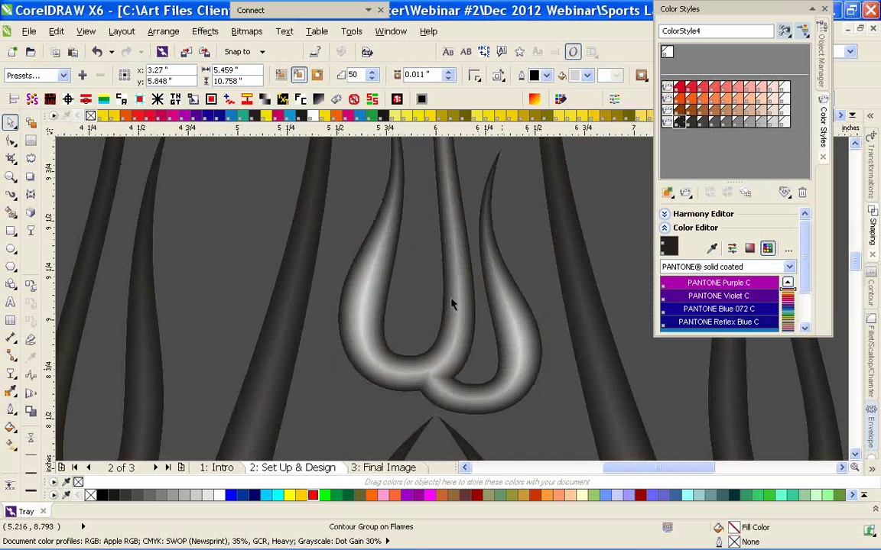
# Paste the red Multiply overlay curve back over the recolored flames
pyautogui.scroll(-2, 451, 300)
pyautogui.scroll(-1, 451, 300)
pyautogui.click(260, 320)
pyautogui.hotkey('ctrl', 'z')
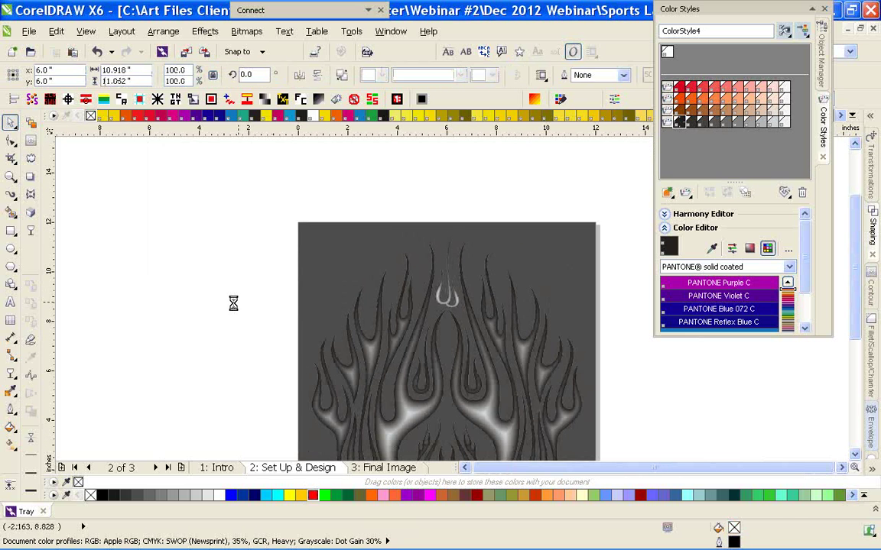
pyautogui.click(210, 311)
pyautogui.scroll(-3, 451, 298)
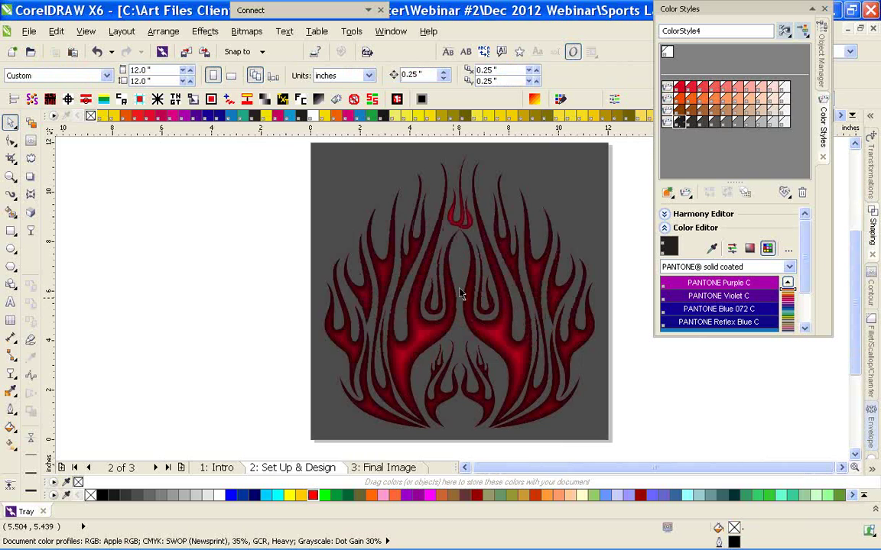
pyautogui.scroll(1, 484, 309)
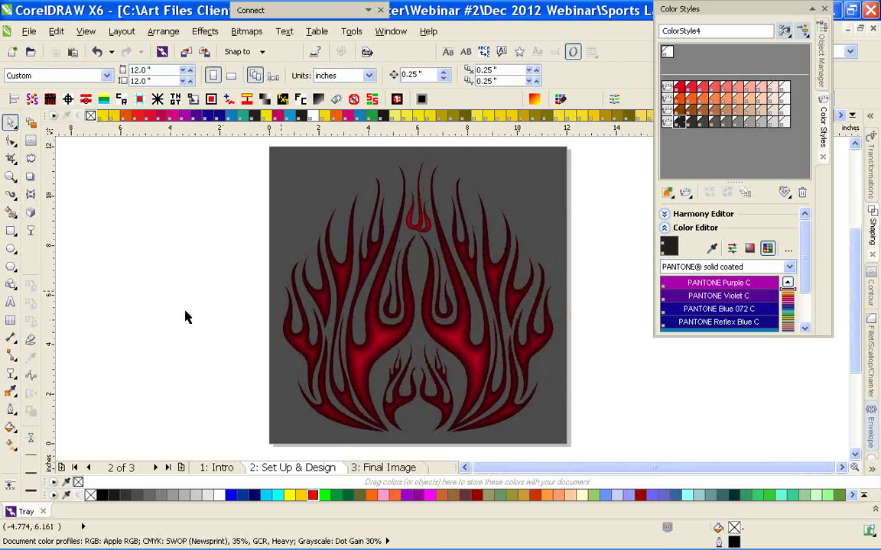
# Lock the Flames layer and create a new layer above it on the Set Up & Design page
pyautogui.click(821, 61)
pyautogui.click(678, 105)
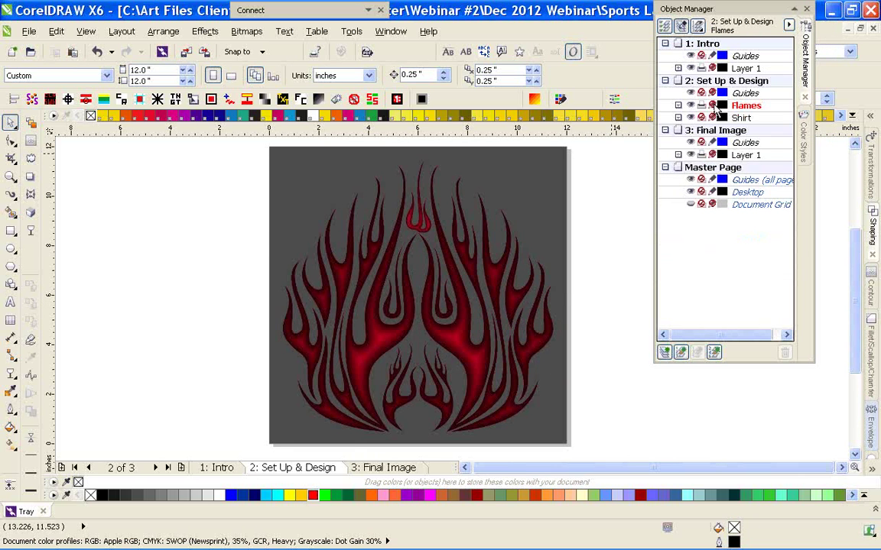
pyautogui.click(663, 352)
pyautogui.click(669, 328)
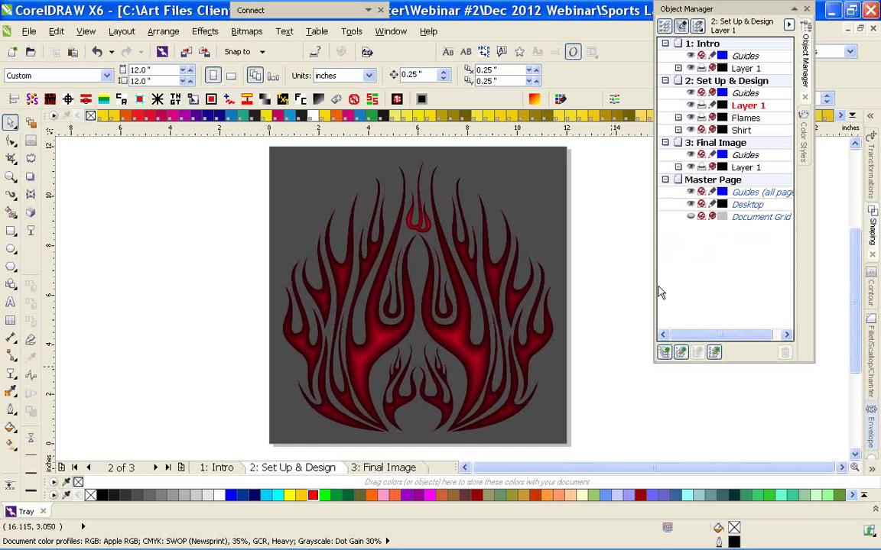
# Examine the finished volleyball design on the Intro page as a reference
pyautogui.click(218, 468)
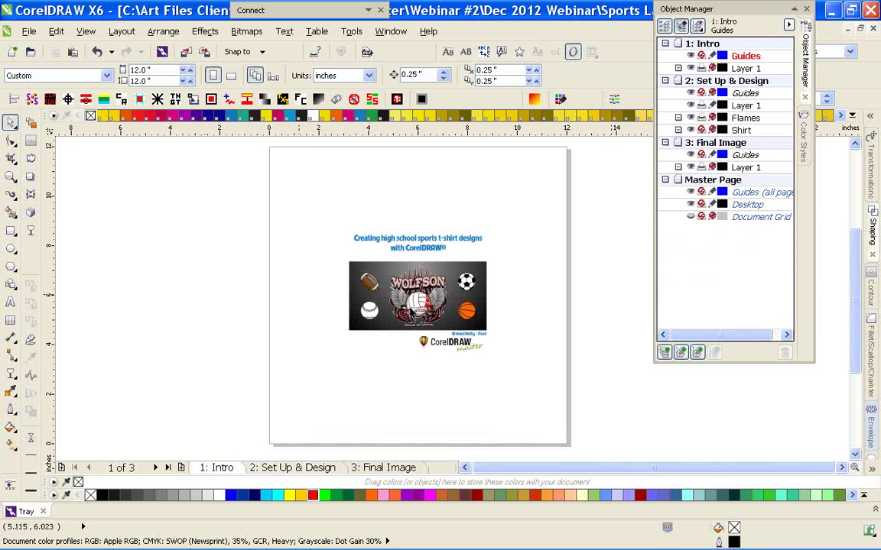
pyautogui.scroll(2, 409, 275)
pyautogui.scroll(1, 455, 296)
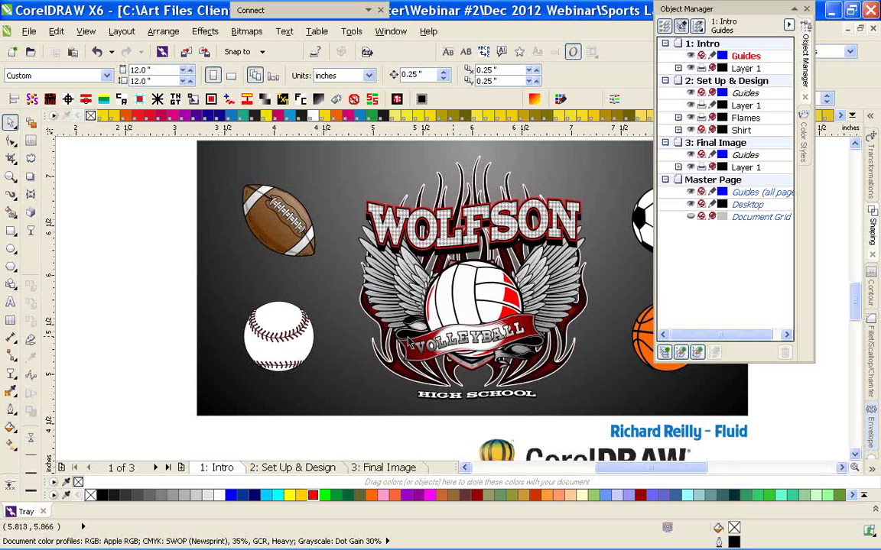
# On the Set Up & Design page, import Shield.cdr from the Corel CONNECT tray beside the artwork, accepting the default color profiles
pyautogui.click(294, 468)
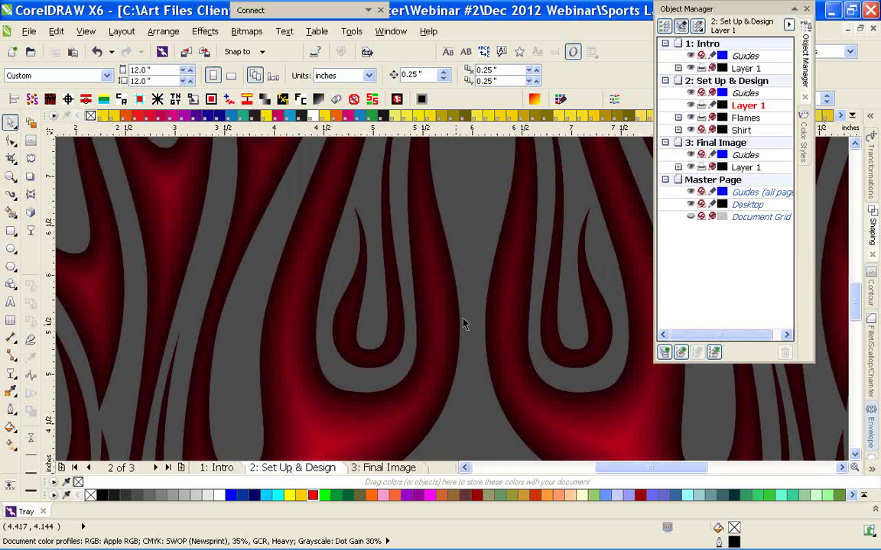
pyautogui.hotkey('shift', 'F4')
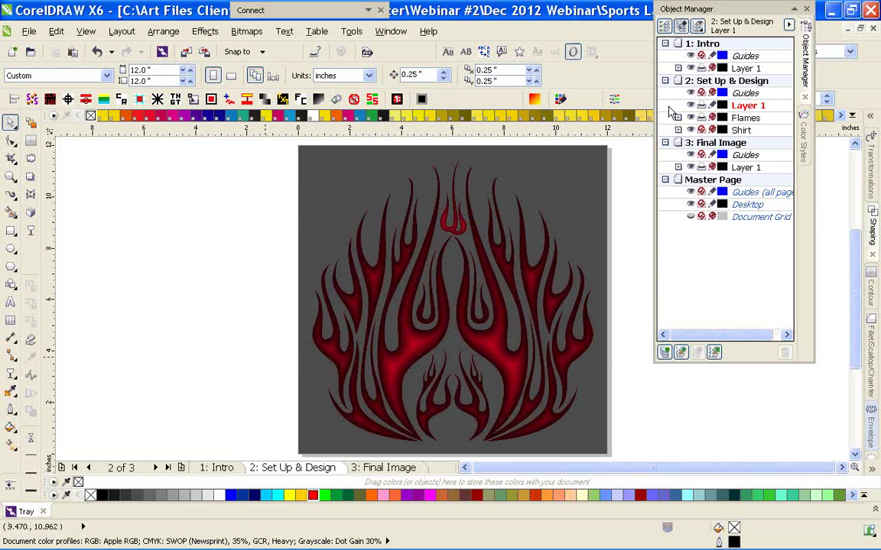
pyautogui.moveTo(367, 547)
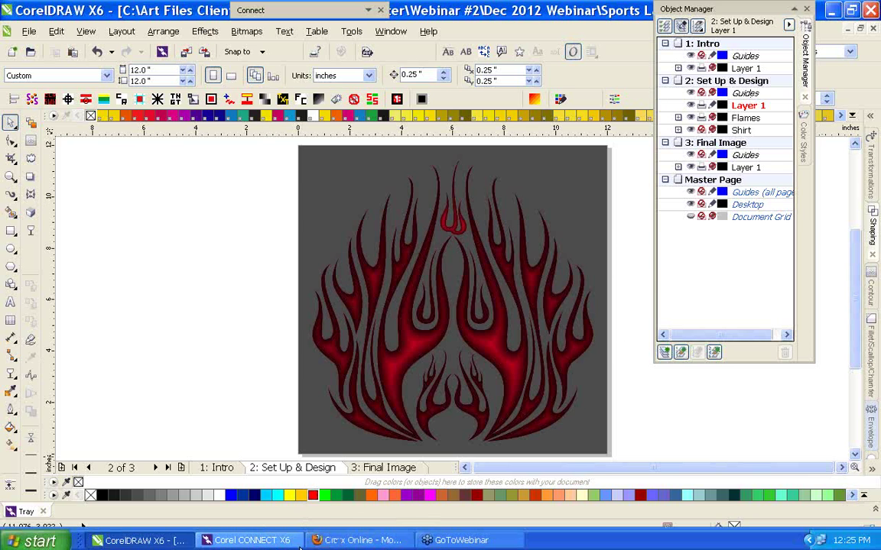
pyautogui.click(252, 540)
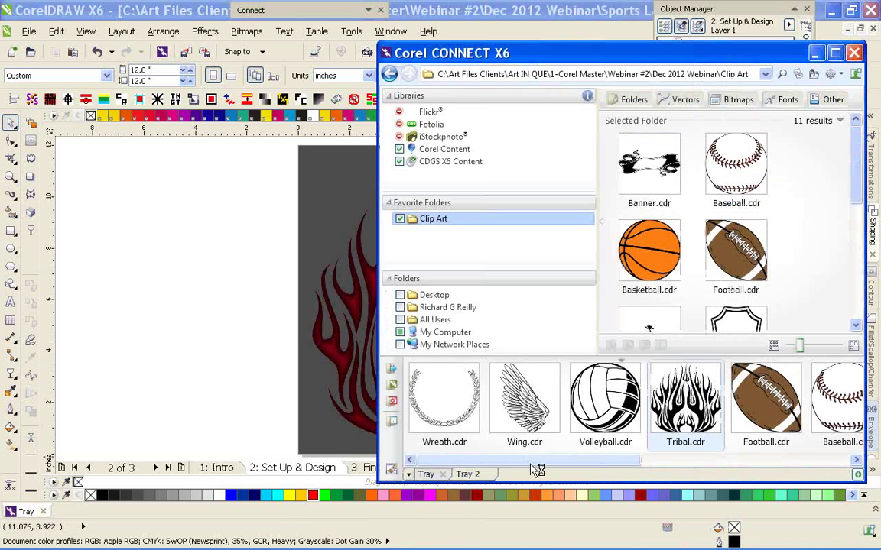
pyautogui.moveTo(534, 462); pyautogui.dragTo(746, 448)
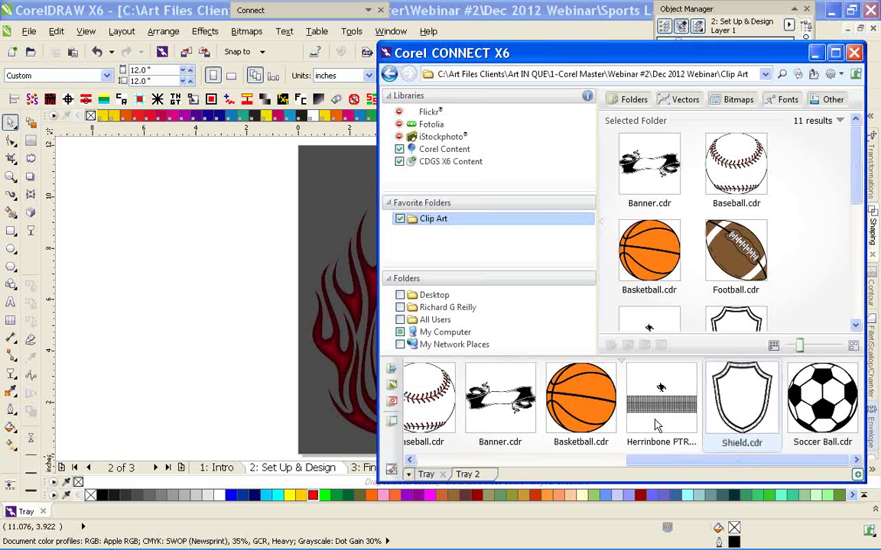
pyautogui.moveTo(742, 398); pyautogui.dragTo(311, 348)
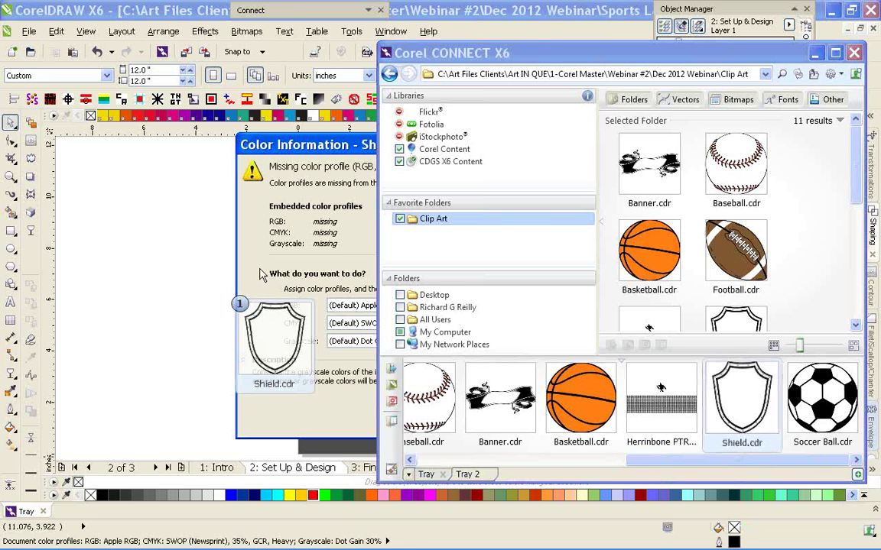
pyautogui.click(510, 425)
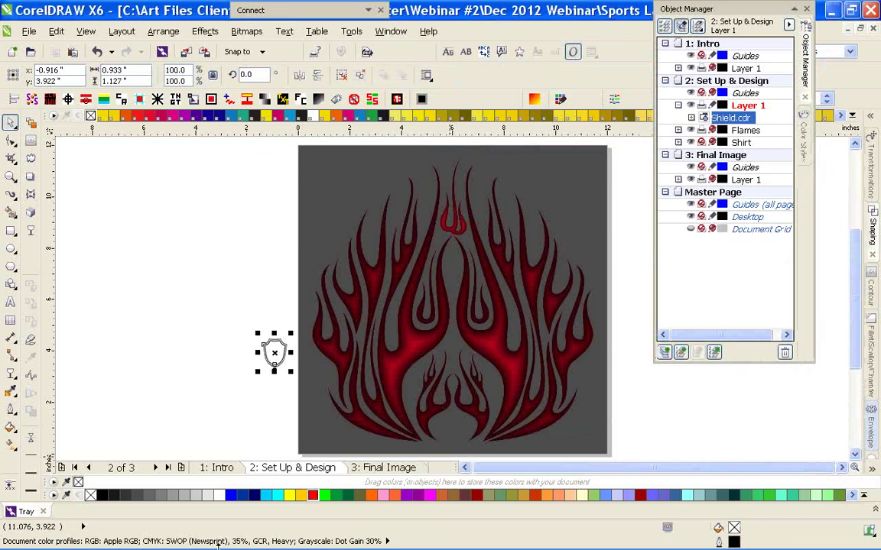
# Import Wreath.cdr from the Corel CONNECT tray beside the artwork, accepting the default color profiles
pyautogui.click(222, 543)
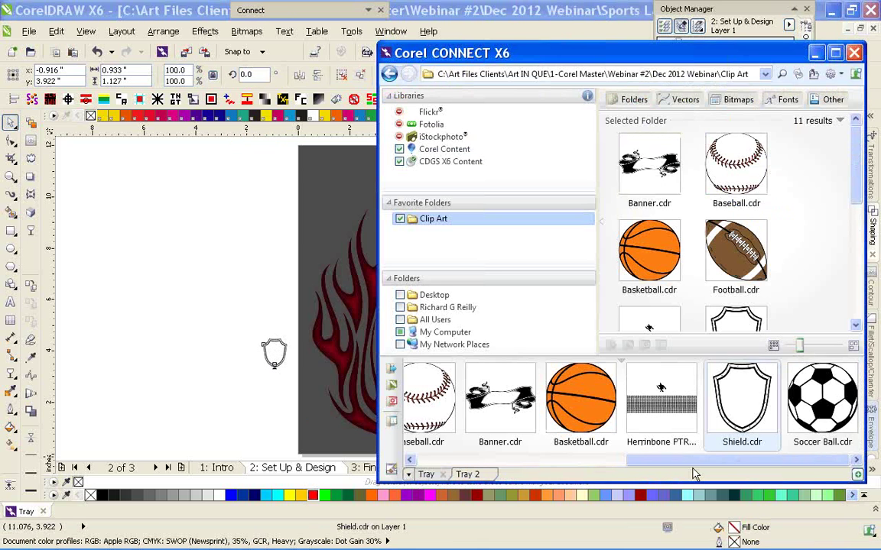
pyautogui.moveTo(694, 474); pyautogui.dragTo(483, 474)
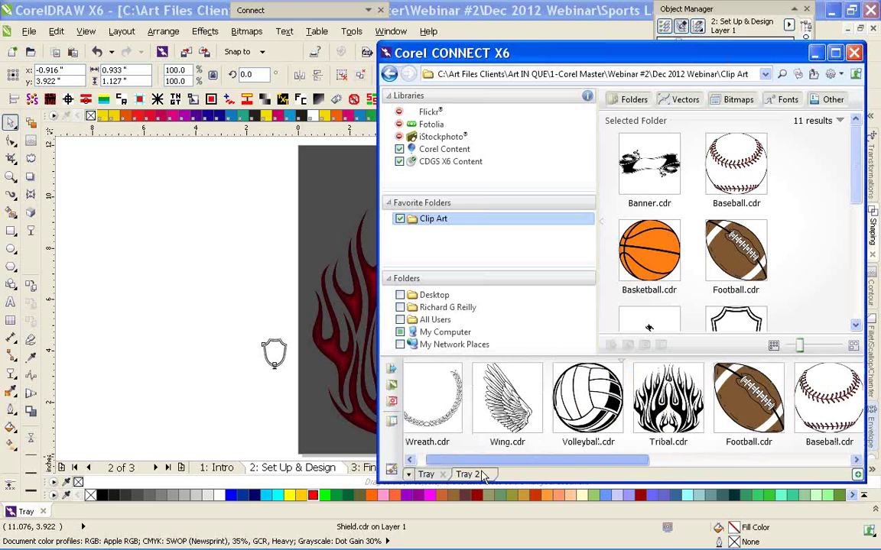
pyautogui.moveTo(433, 401); pyautogui.dragTo(211, 356)
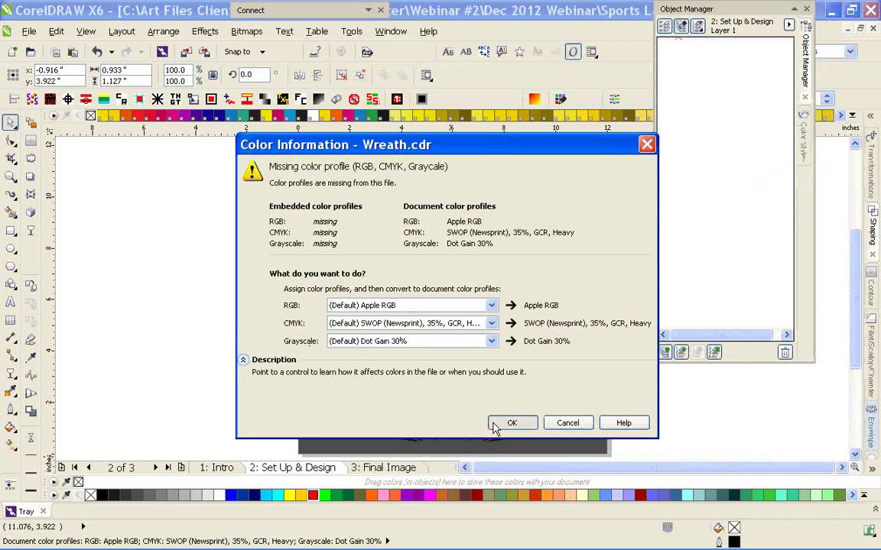
pyautogui.click(496, 423)
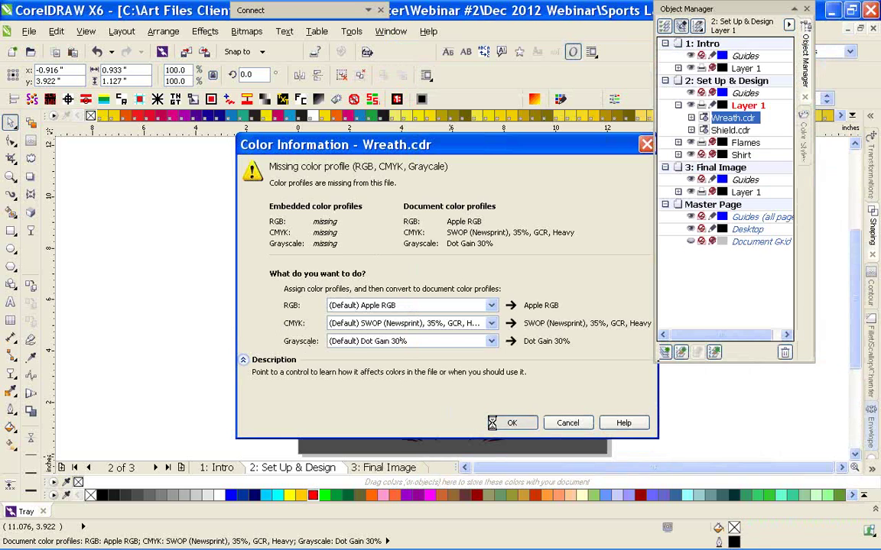
# Enlarge the shield to about 3.5 by 4.3 inches low on the page's centerline and the wreath to about 3.5 by 2.8 inches at page center
pyautogui.click(252, 365)
pyautogui.click(277, 357)
pyautogui.moveTo(277, 356); pyautogui.dragTo(387, 354)
pyautogui.click(249, 267)
pyautogui.moveTo(450, 305); pyautogui.dragTo(441, 377)
pyautogui.click(208, 354)
pyautogui.moveTo(207, 354); pyautogui.dragTo(502, 258)
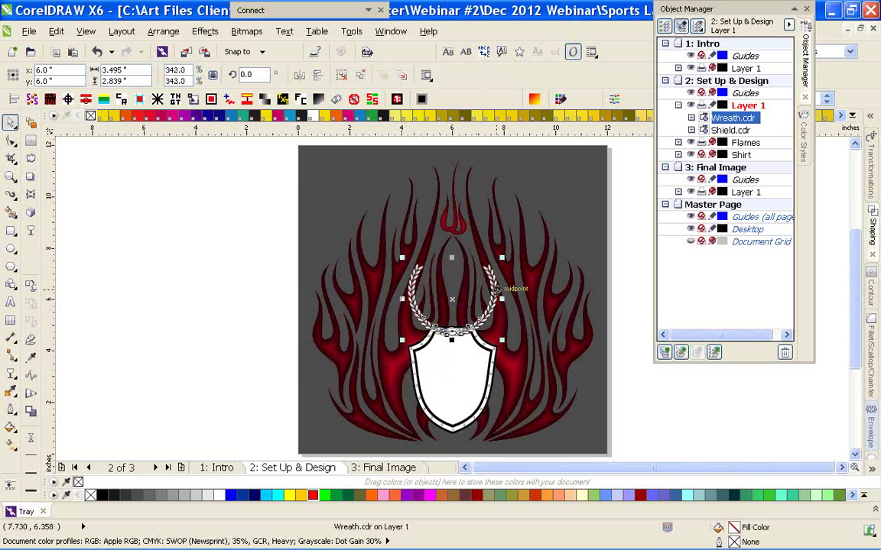
# Cut the wreath from Layer 1 and rename that layer of the Set Up & Design page as Shield
pyautogui.hotkey('ctrl', 'x')
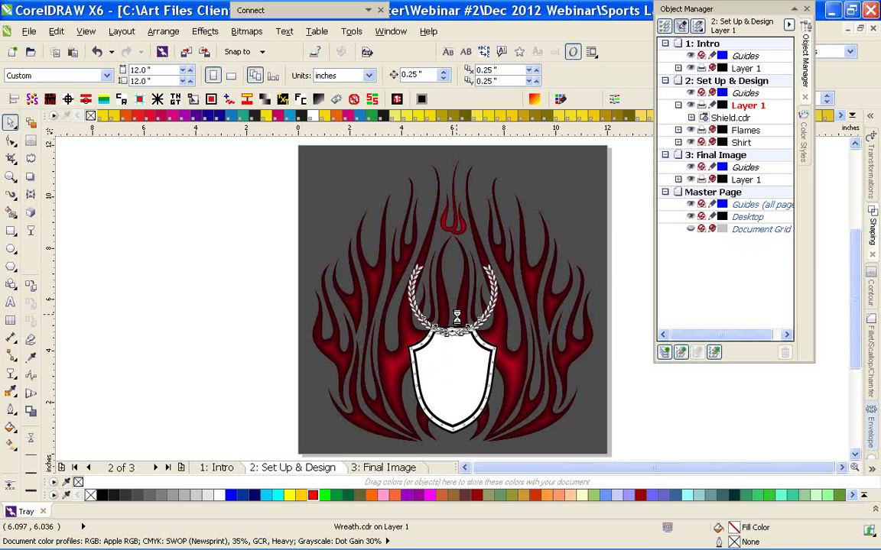
pyautogui.rightClick(752, 113)
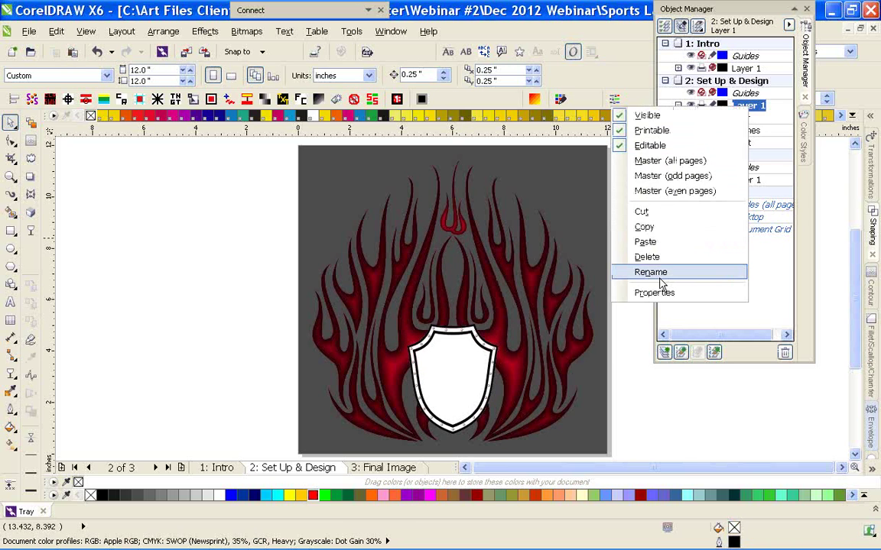
pyautogui.click(662, 273)
pyautogui.write('Shield')
pyautogui.press('Return')
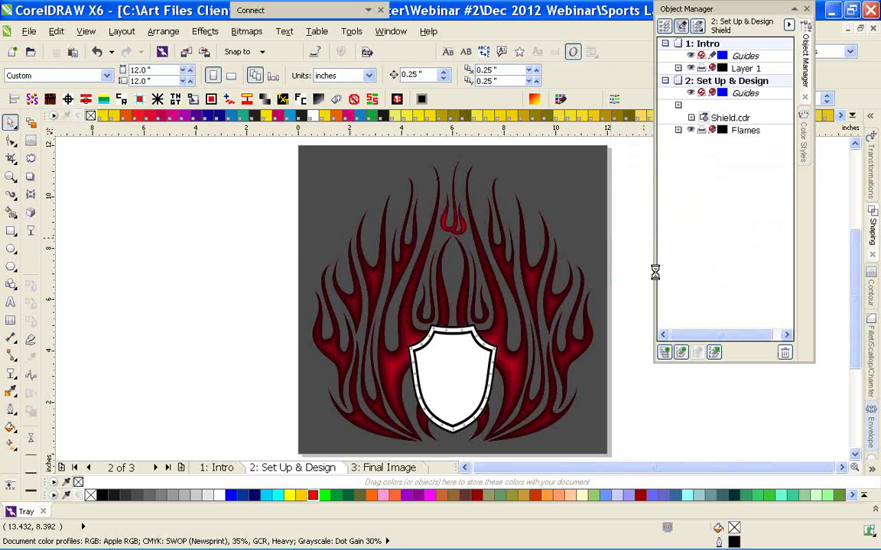
# Paste the wreath onto a new layer and rename the layer as Wreath
pyautogui.click(664, 353)
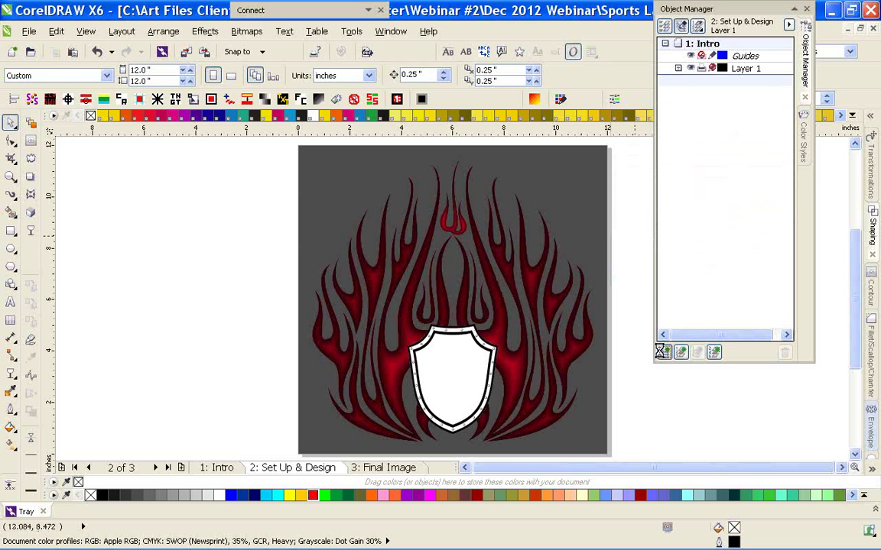
pyautogui.hotkey('ctrl', 'v')
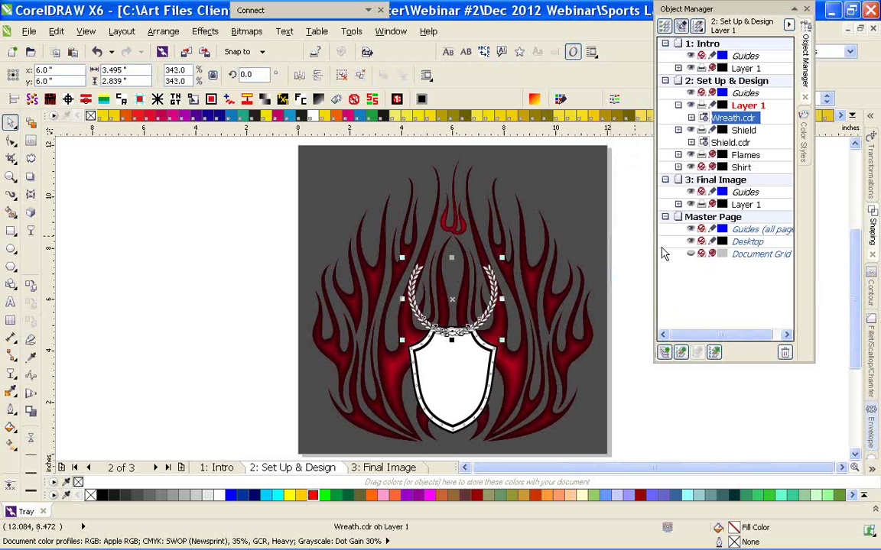
pyautogui.rightClick(747, 111)
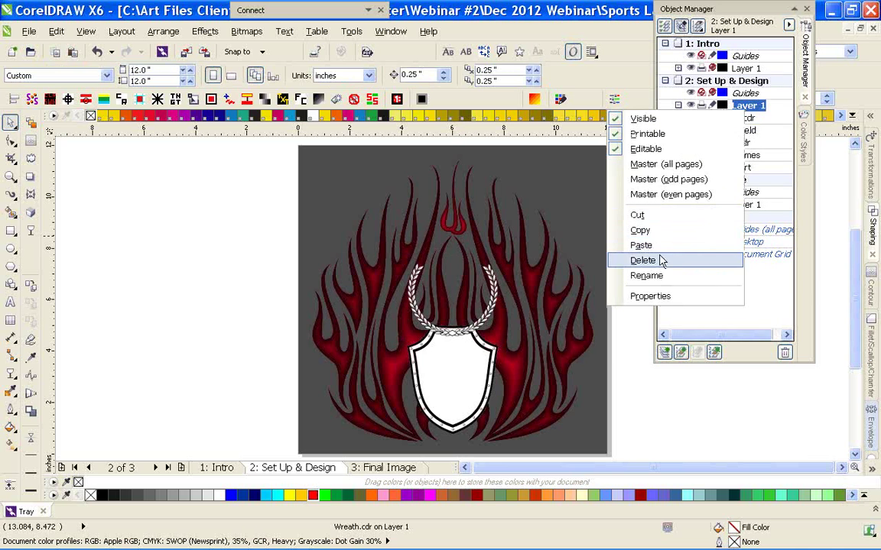
pyautogui.click(656, 275)
pyautogui.write('Wreath')
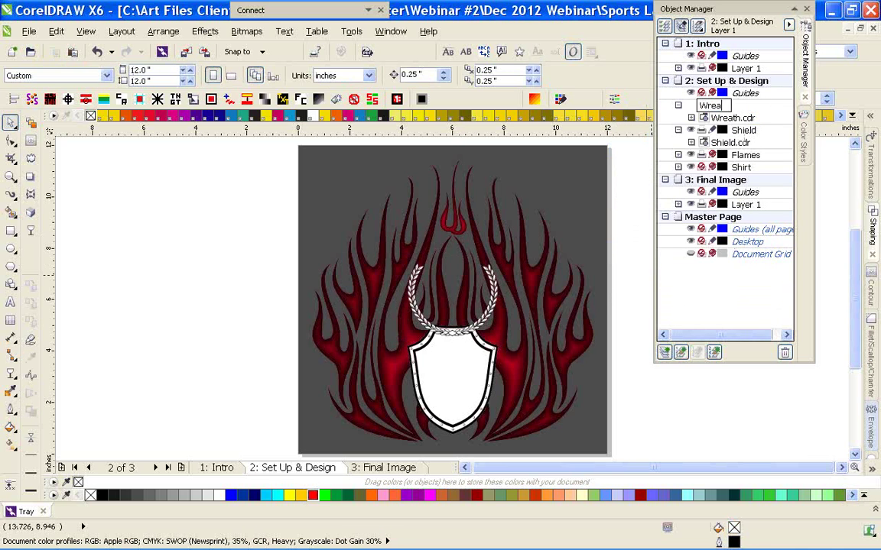
pyautogui.press('Return')
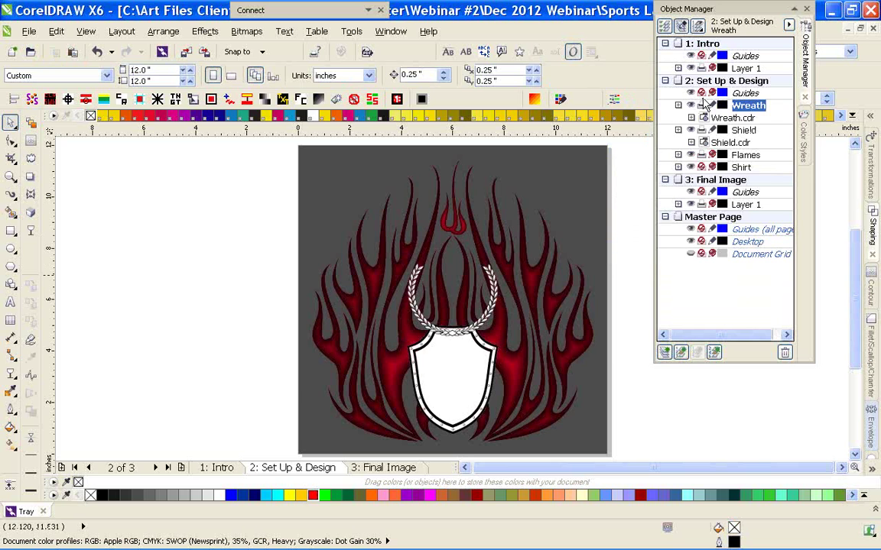
# Hide the Wreath layer, then move and enlarge the shield to about 4.77 by 5.76 inches, centered across the page
pyautogui.click(691, 105)
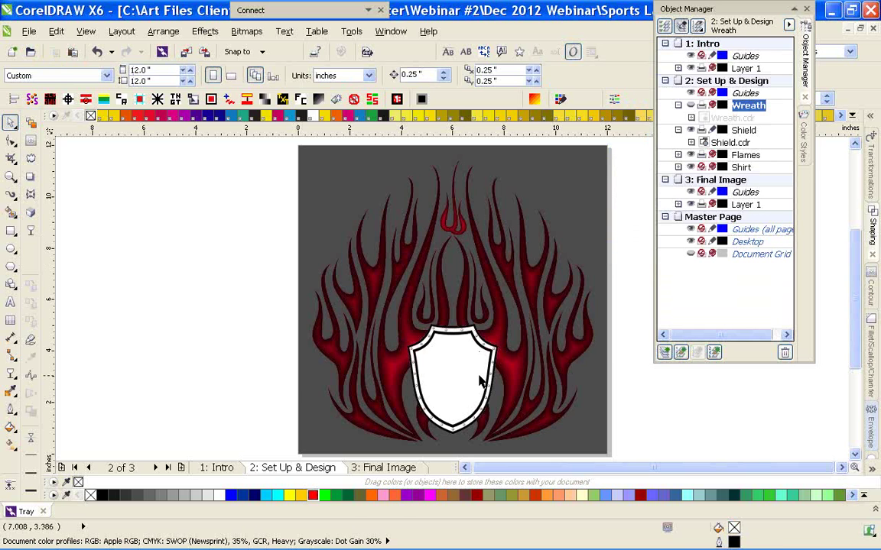
pyautogui.click(456, 380)
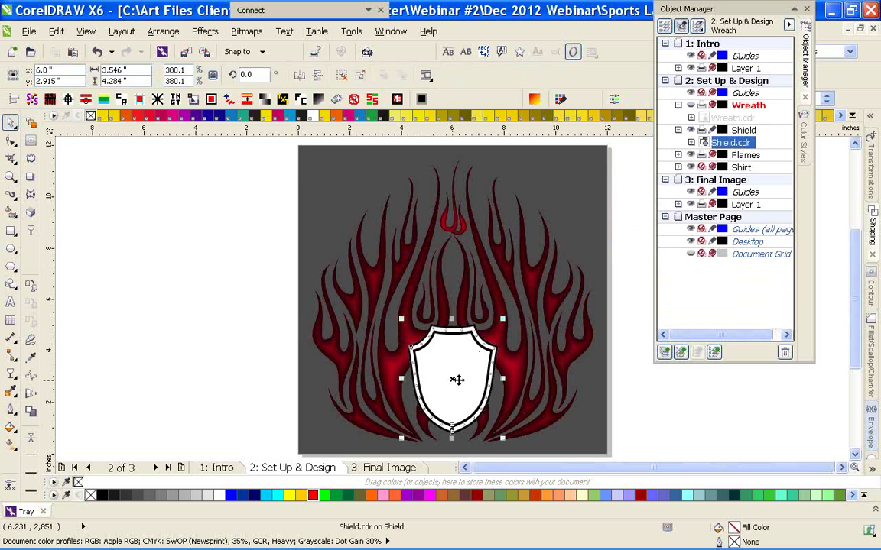
pyautogui.moveTo(502, 320); pyautogui.dragTo(507, 305)
pyautogui.press('Escape')
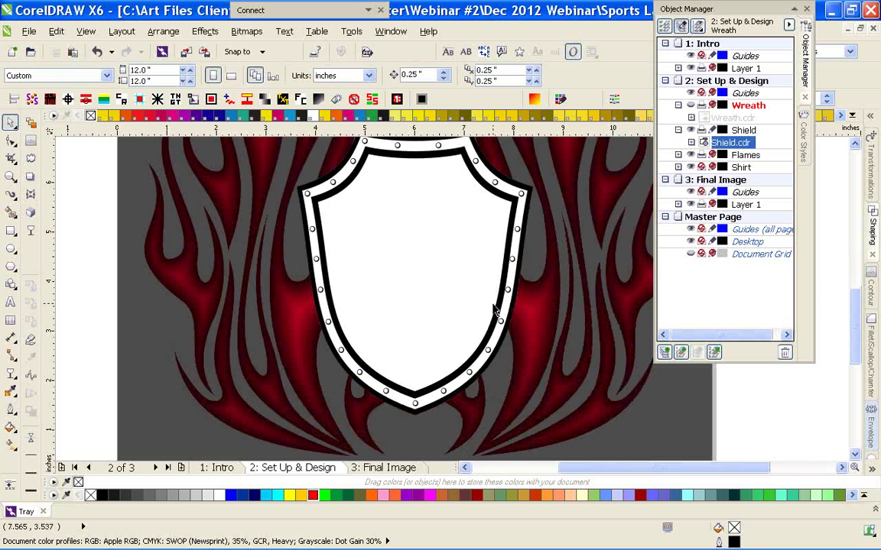
# Ungroup the shield and fill its outermost curve with the dark ColorStyle4
pyautogui.click(491, 305)
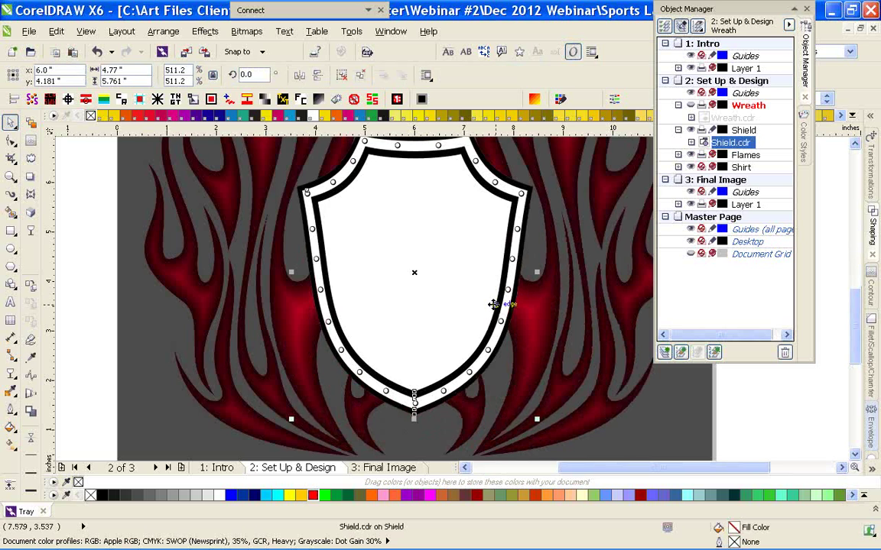
pyautogui.click(723, 191)
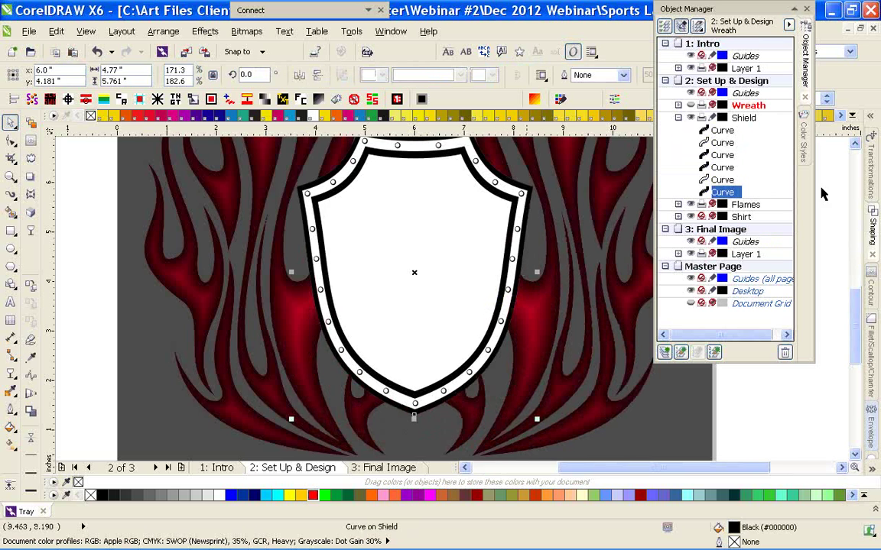
pyautogui.click(804, 140)
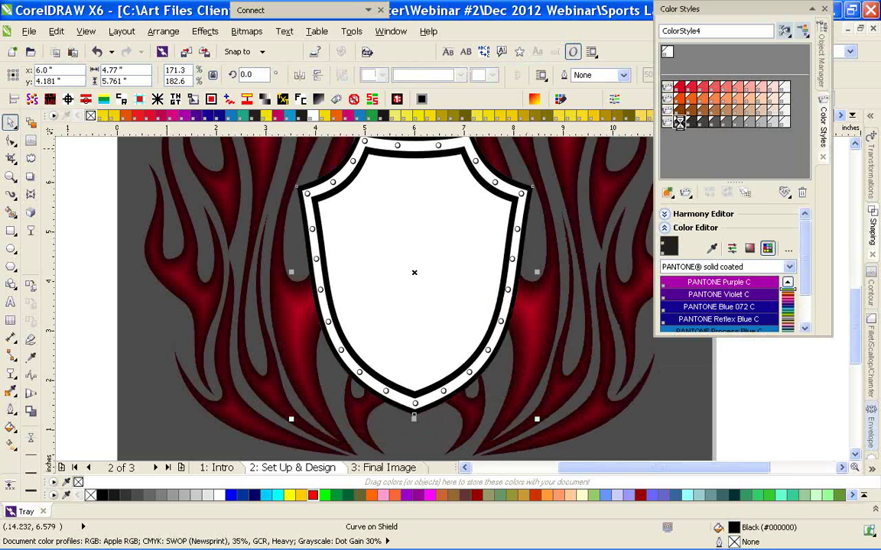
pyautogui.moveTo(678, 123); pyautogui.dragTo(514, 218)
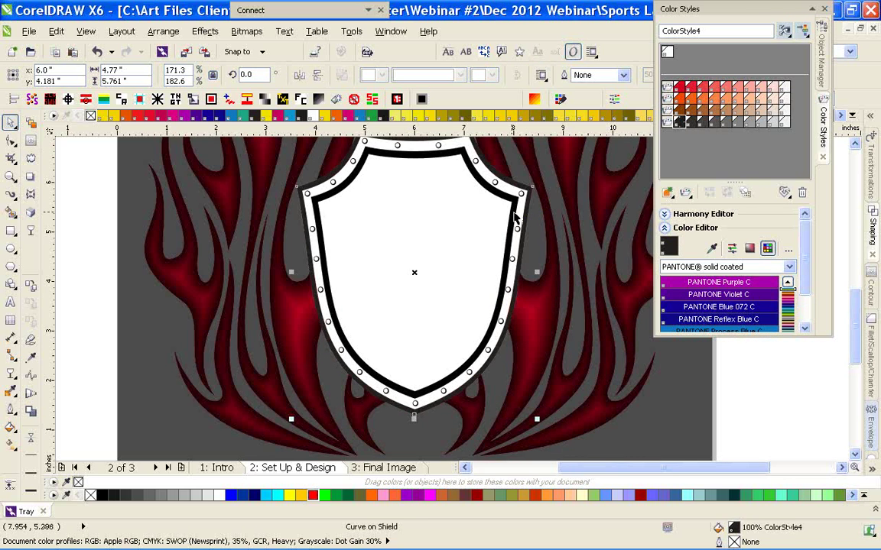
# Fill the shield's inner border and the rivet outlines with the dark ColorStyle4
pyautogui.click(515, 211)
pyautogui.scroll(1, 515, 211)
pyautogui.scroll(6, 454, 304)
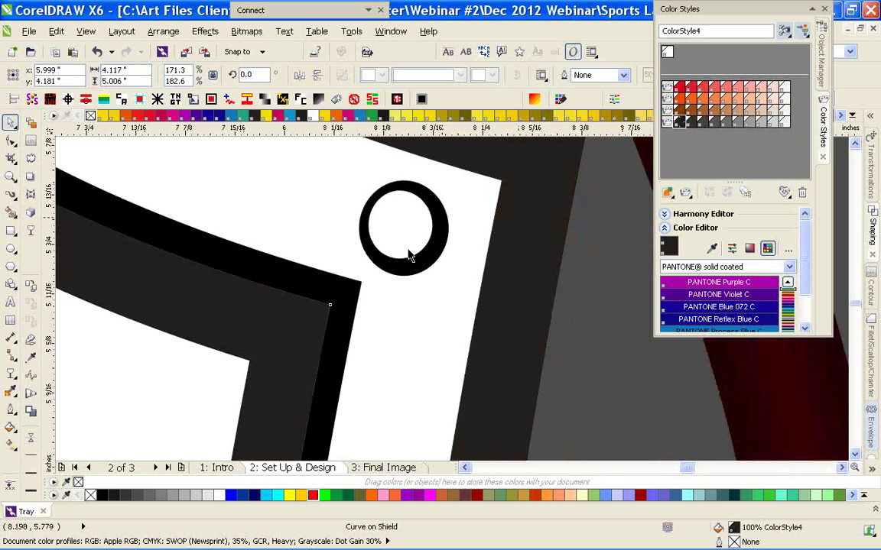
pyautogui.click(402, 184)
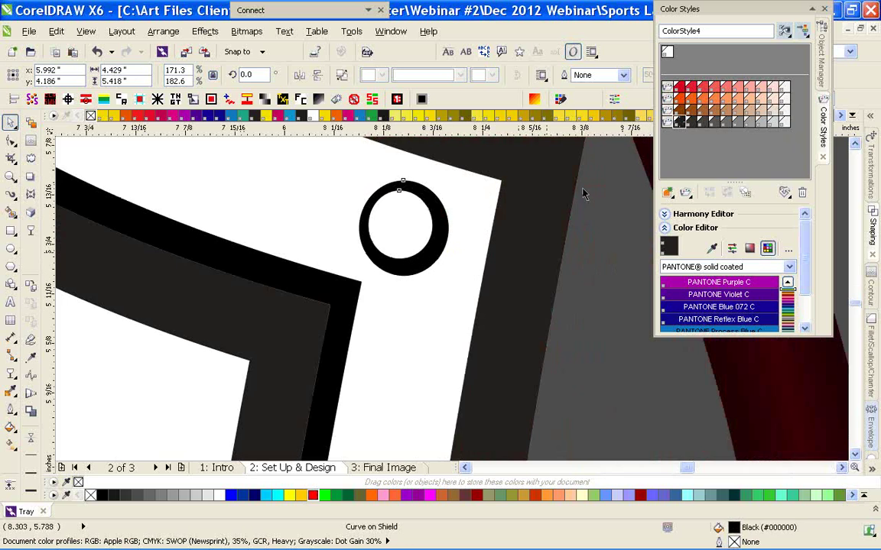
pyautogui.click(678, 122)
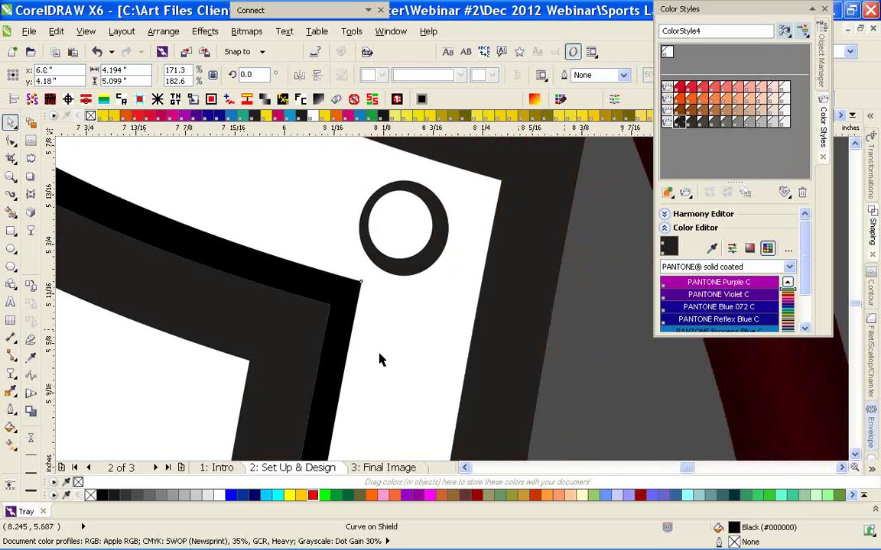
# Fill the thin band around the shield's inner border with the red ColorStyle1
pyautogui.click(677, 84)
pyautogui.click(678, 84)
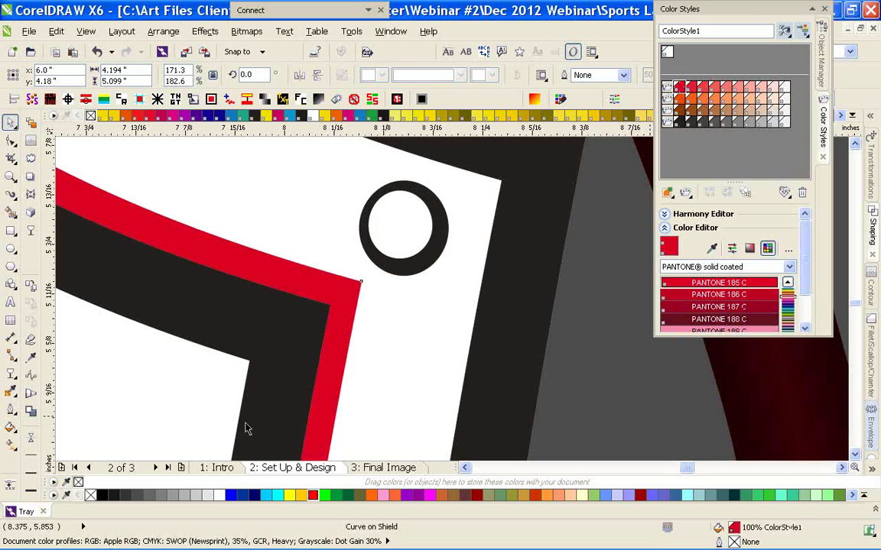
pyautogui.click(272, 412)
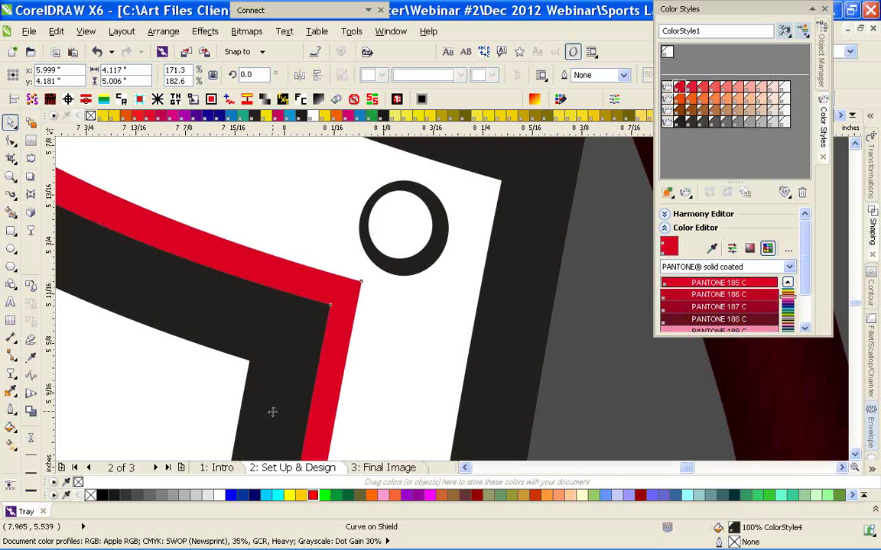
pyautogui.press('F4')
pyautogui.click(190, 305)
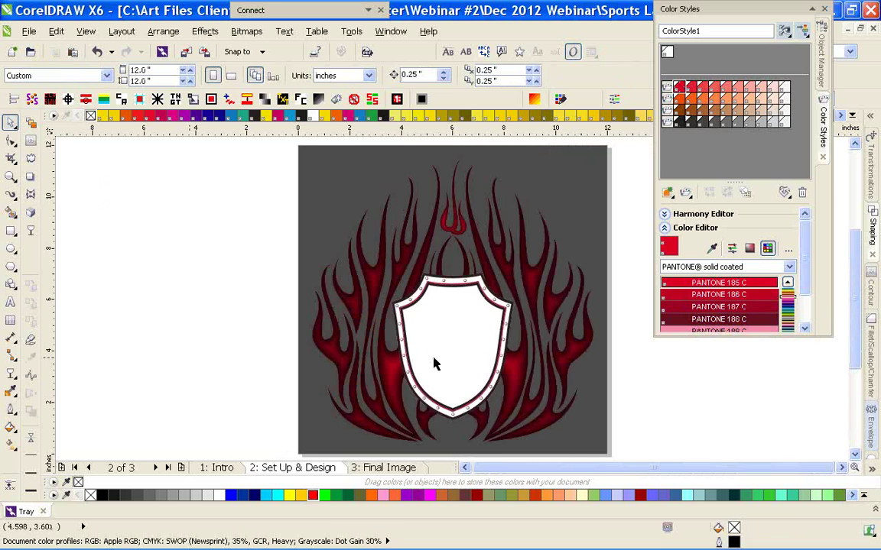
# Fill the shield's white center panel with the gray ColorStyle36
pyautogui.click(452, 298)
pyautogui.hotkey('shift', 'F2')
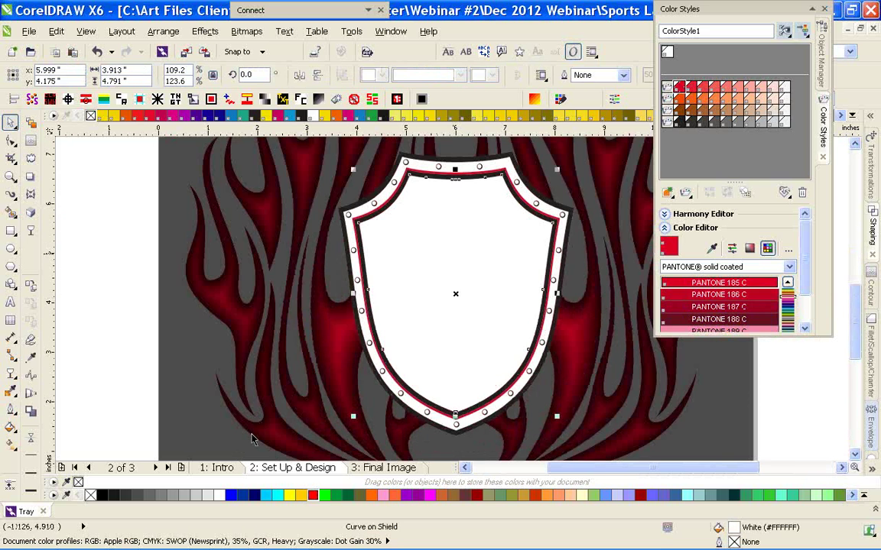
pyautogui.click(725, 121)
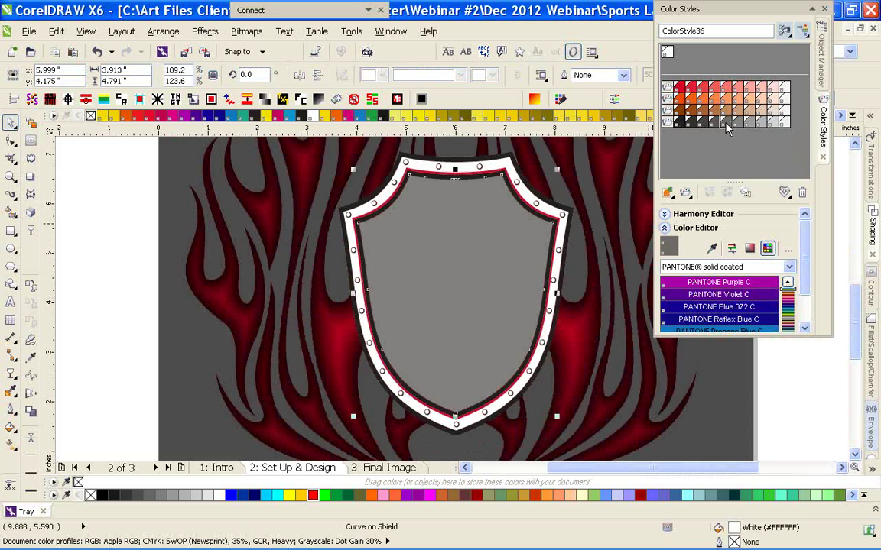
# Fill the shield's white outer frame with the light gray ColorStyle38
pyautogui.click(367, 328)
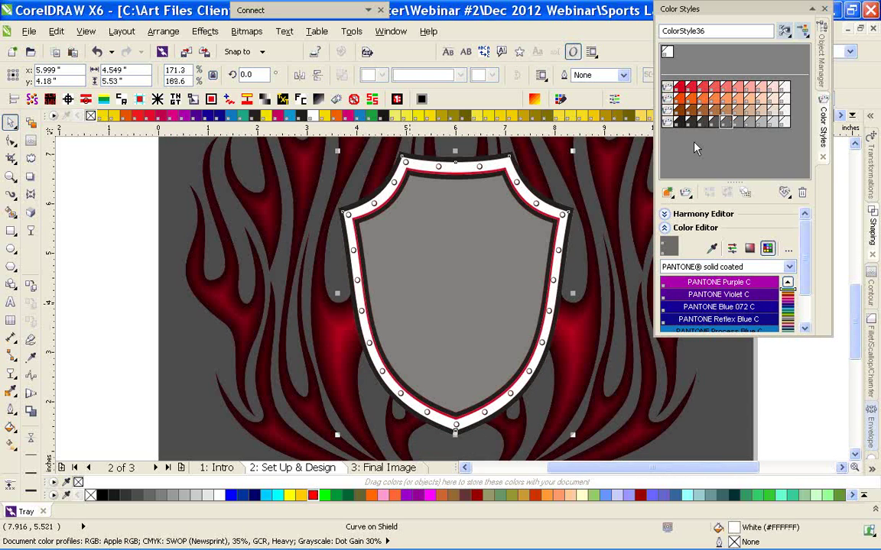
pyautogui.click(751, 120)
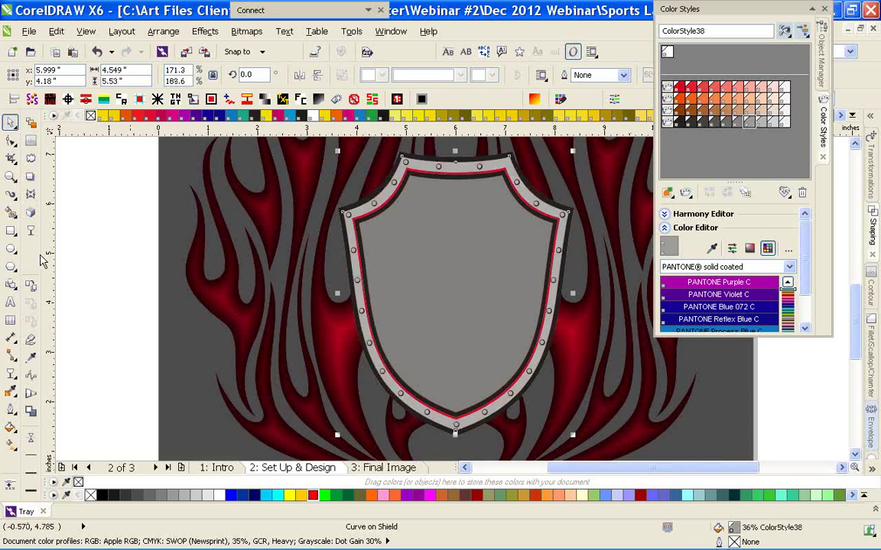
pyautogui.click(91, 268)
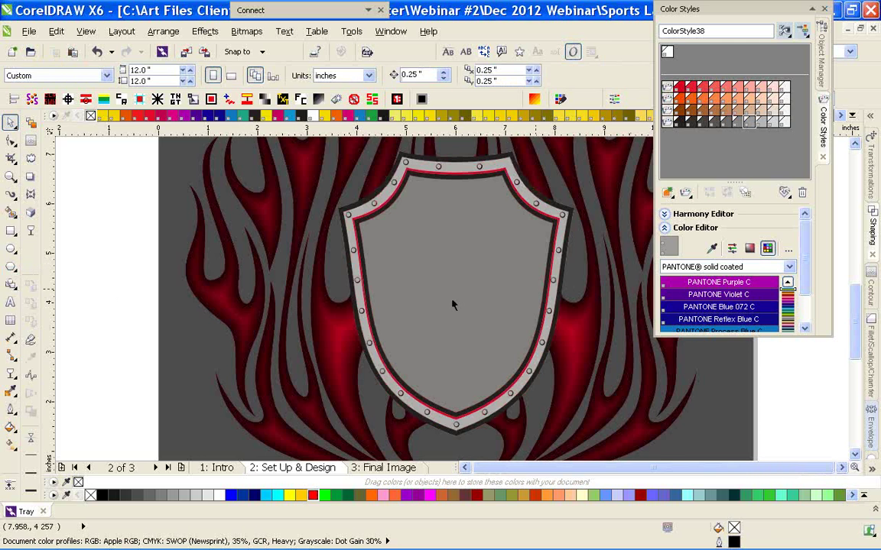
pyautogui.scroll(-1, 453, 305)
pyautogui.scroll(1, 452, 296)
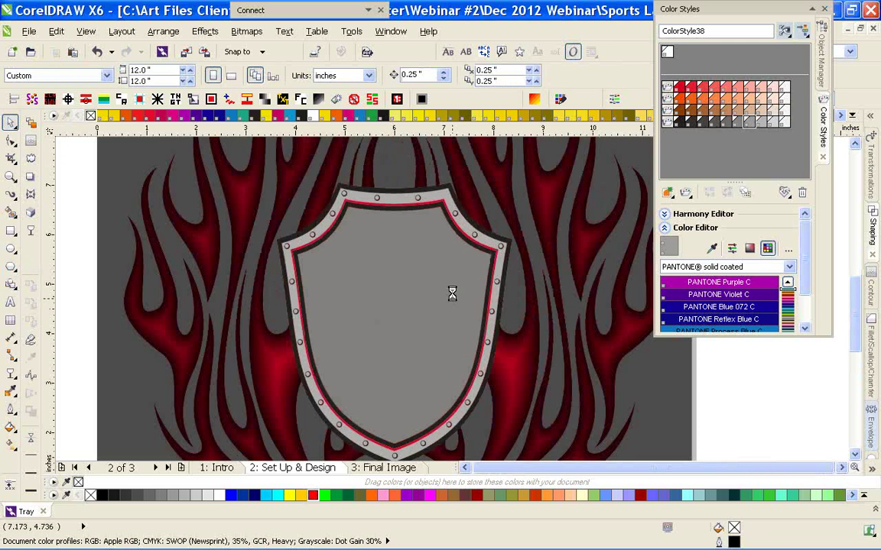
pyautogui.press('F4')
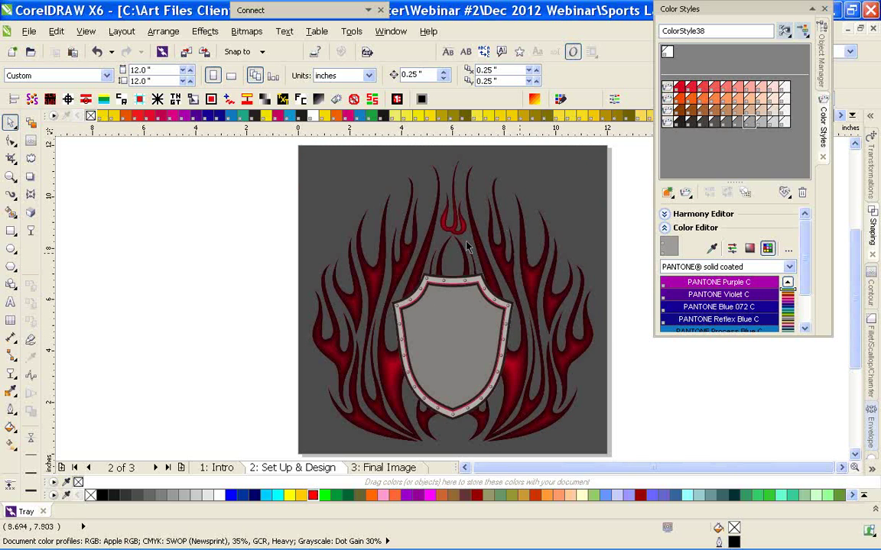
pyautogui.click(231, 468)
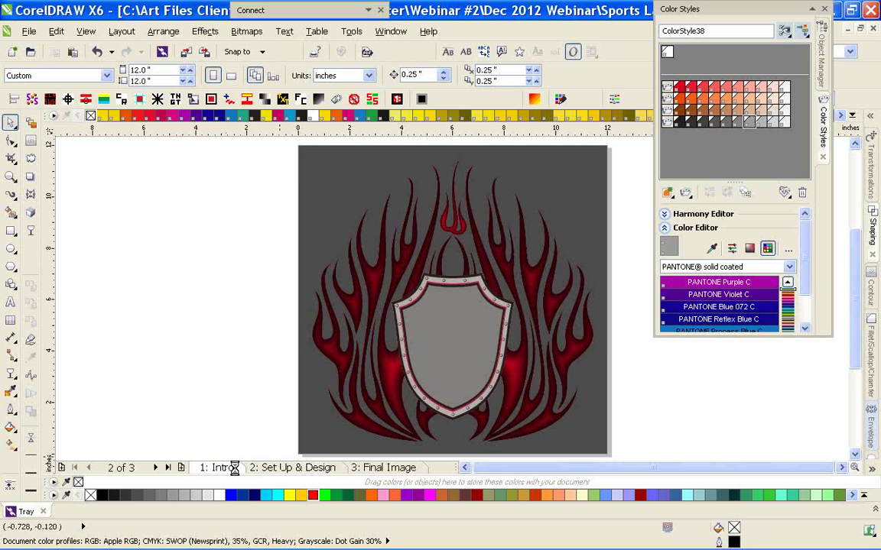
pyautogui.click(294, 468)
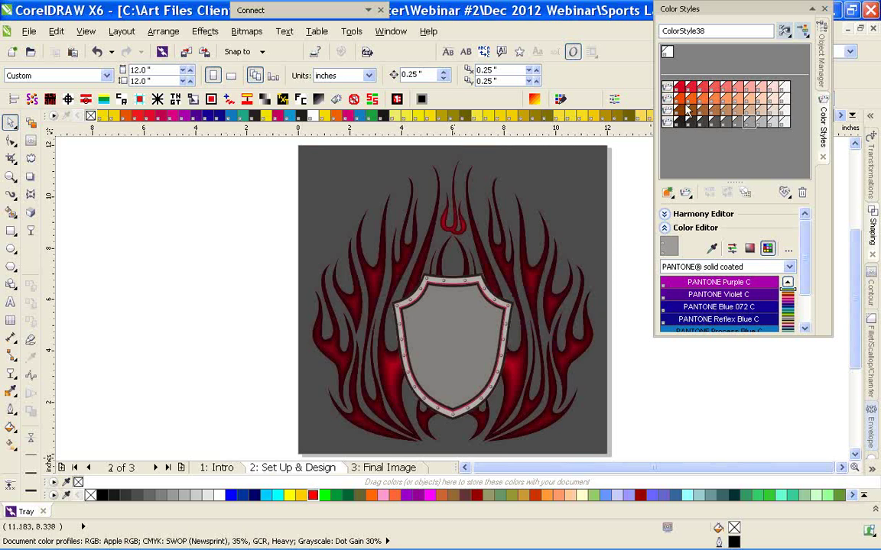
# Show and unlock the Wreath layer on the Set Up & Design page and select the wreath artwork
pyautogui.click(822, 47)
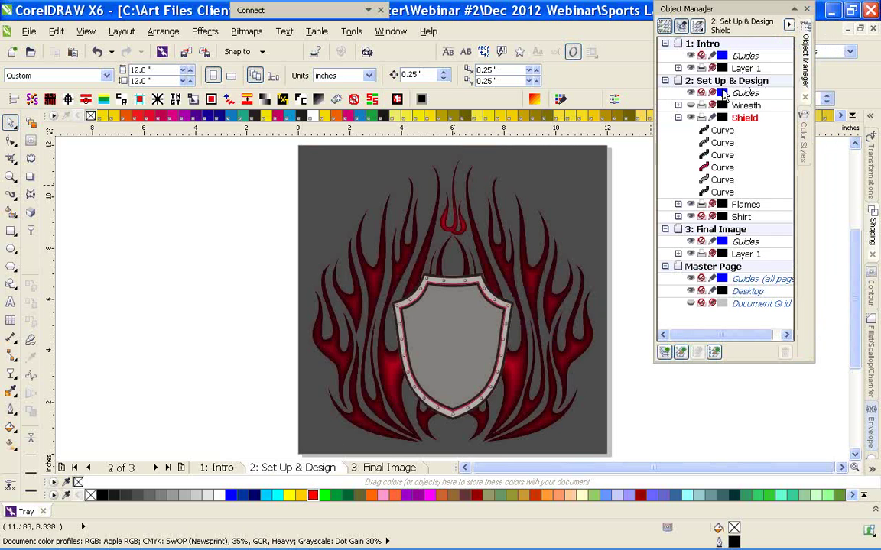
pyautogui.click(690, 105)
pyautogui.click(428, 329)
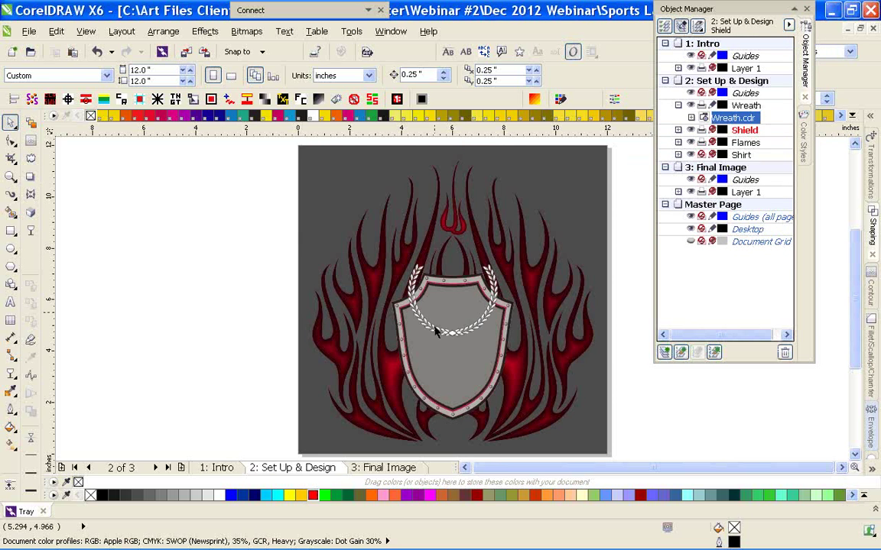
pyautogui.click(189, 309)
# Enlarge the wreath to about 5.29 × 4.30 inches and position it around the shield's lower half, its center diamond over the shield's tip
pyautogui.moveTo(422, 325); pyautogui.dragTo(422, 413)
pyautogui.moveTo(502, 354); pyautogui.dragTo(526, 313)
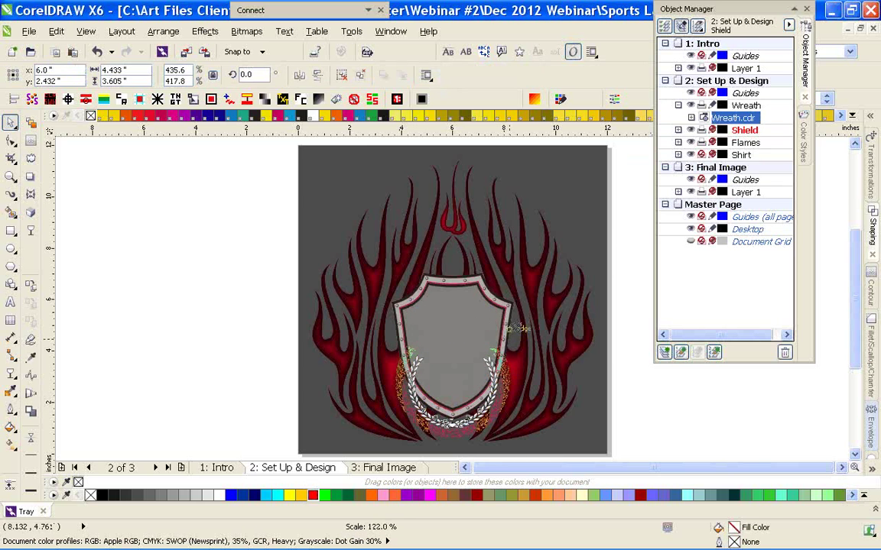
pyautogui.click(246, 354)
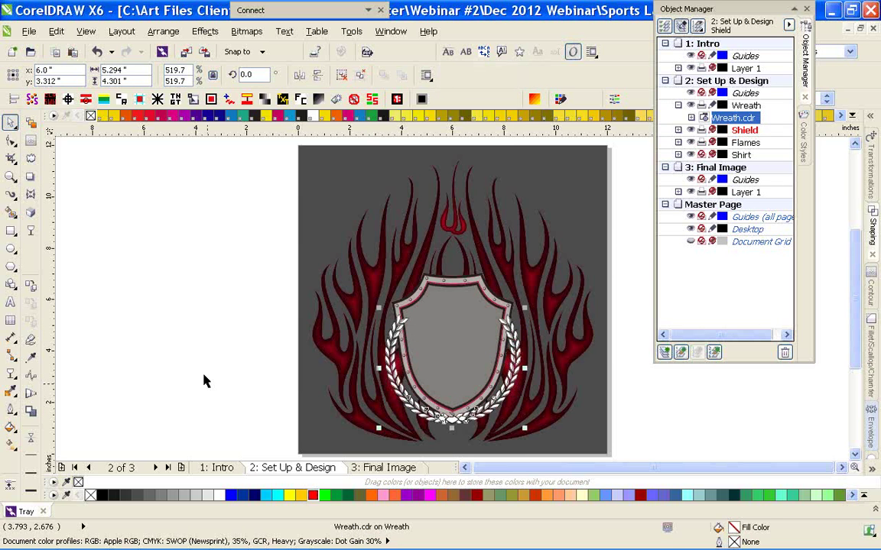
pyautogui.click(182, 334)
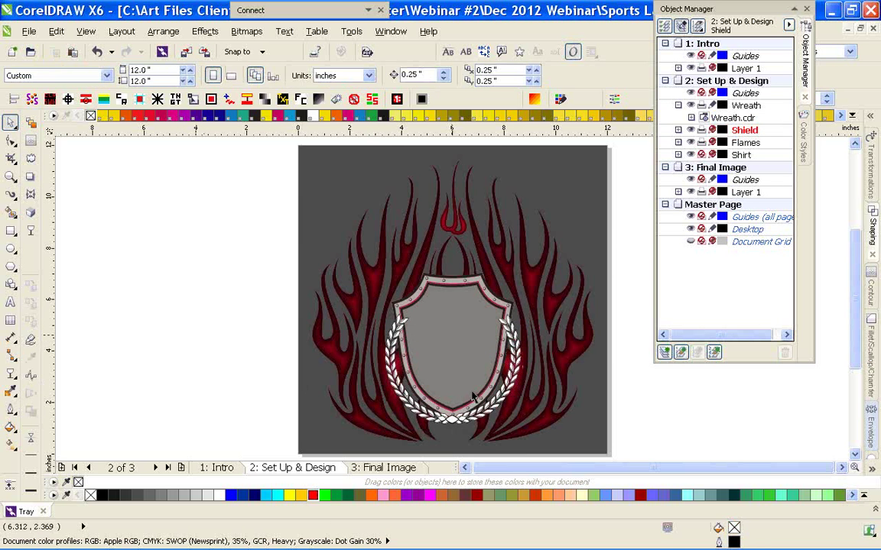
pyautogui.scroll(3, 452, 299)
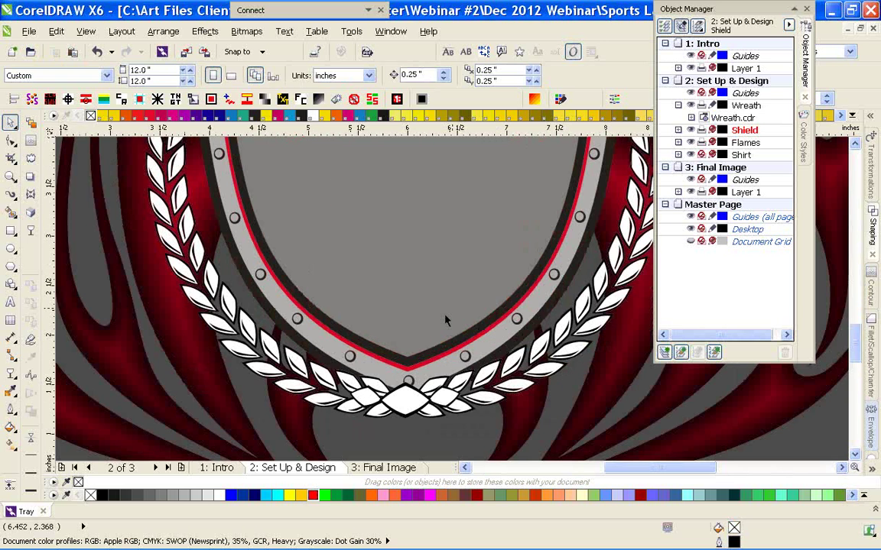
pyautogui.moveTo(406, 396); pyautogui.dragTo(408, 365)
# Hide the Shield and Flames layers and ungroup the wreath into separate curves
pyautogui.scroll(1, 415, 372)
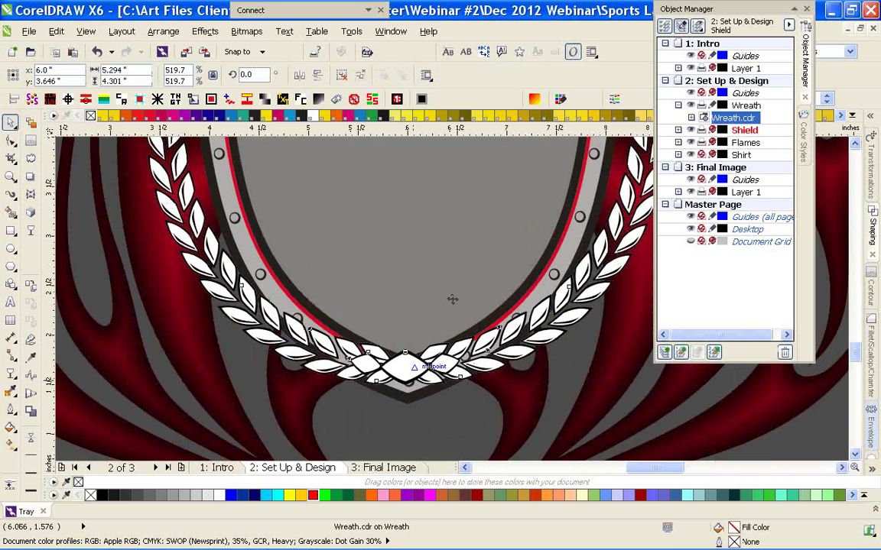
pyautogui.click(690, 130)
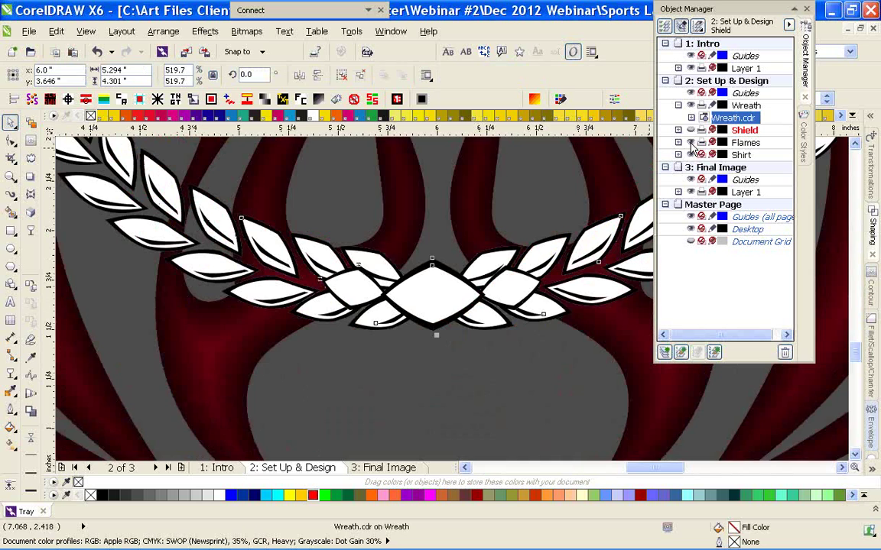
pyautogui.click(690, 143)
pyautogui.hotkey('ctrl', 'u')
pyautogui.click(439, 223)
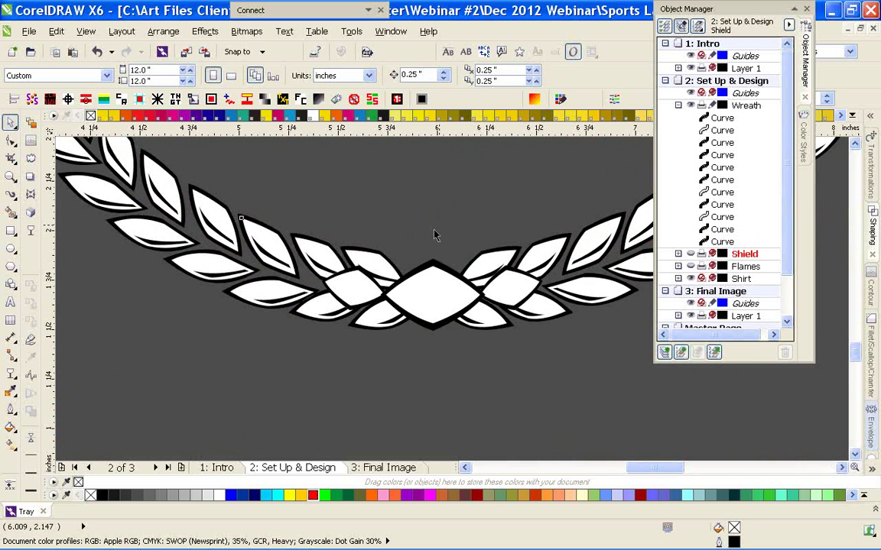
# Select all wreath curves that share the center diamond's black outline fill and recolor them with the dark ColorStyle4
pyautogui.click(432, 269)
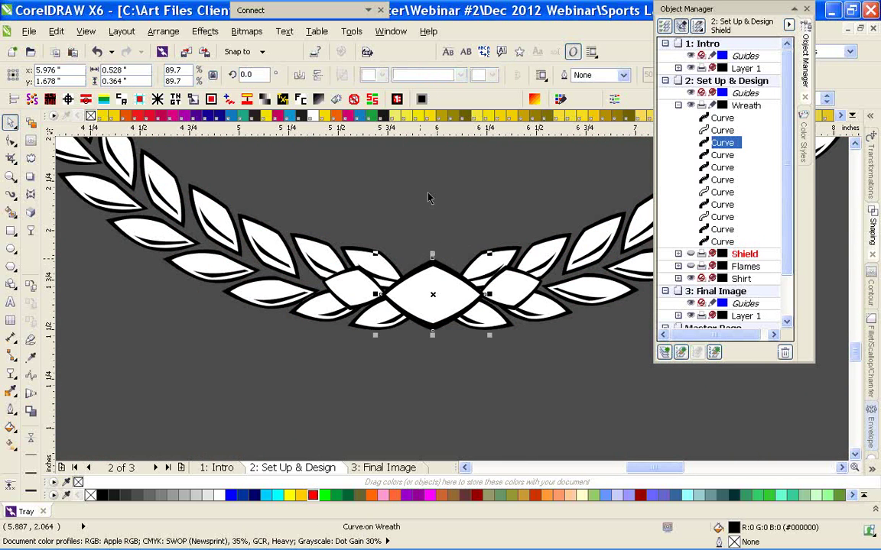
pyautogui.click(803, 139)
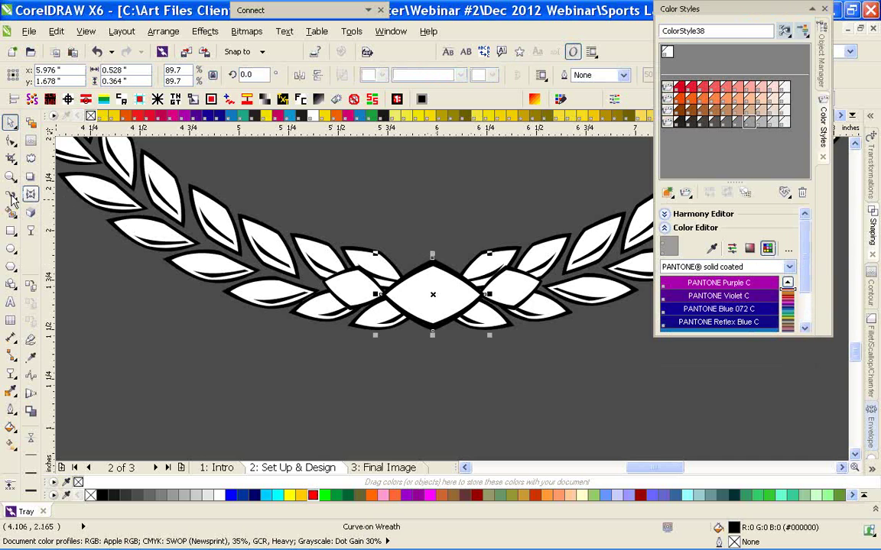
pyautogui.click(31, 122)
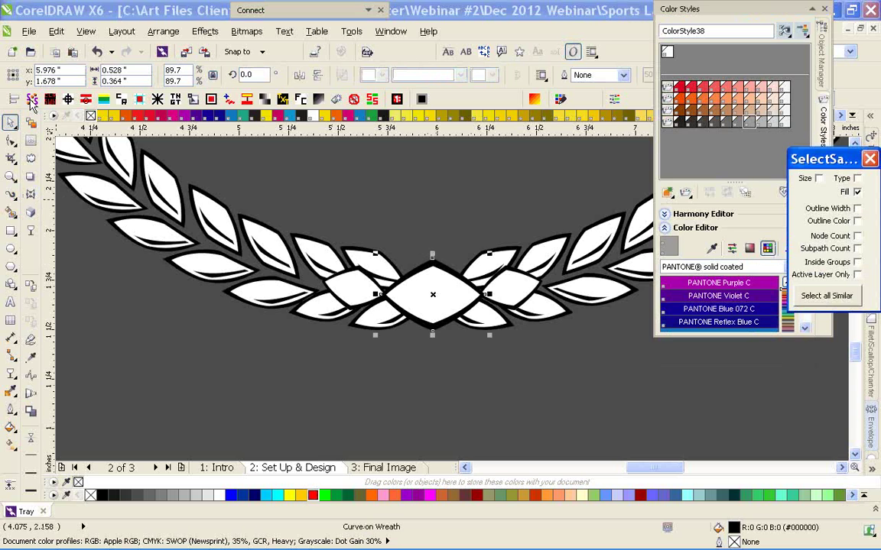
pyautogui.moveTo(814, 164); pyautogui.dragTo(108, 282)
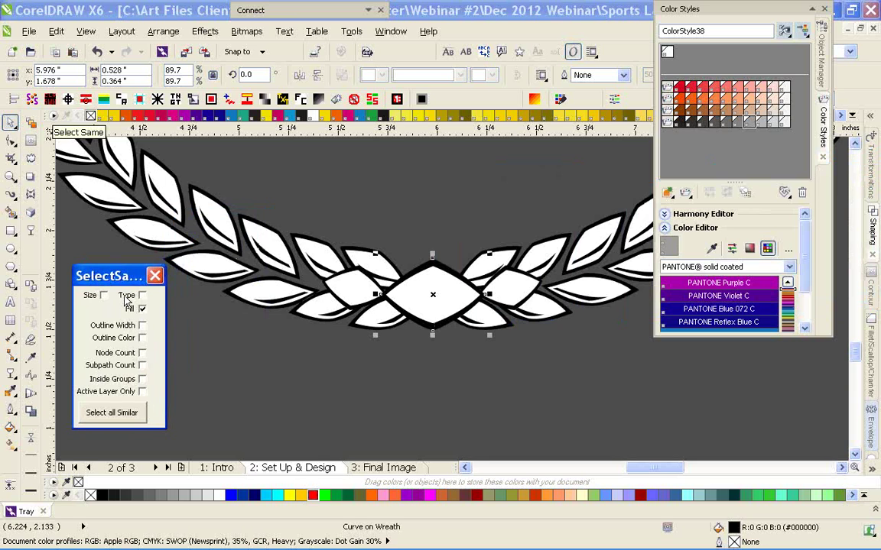
pyautogui.moveTo(124, 285)
pyautogui.mouseDown()
pyautogui.moveTo(115, 290)
pyautogui.moveTo(127, 285)
pyautogui.mouseUp()
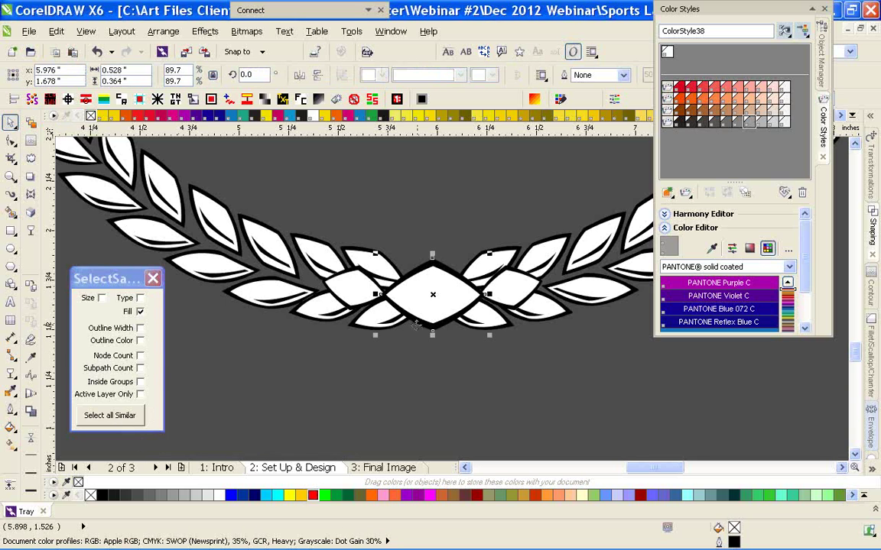
pyautogui.click(130, 416)
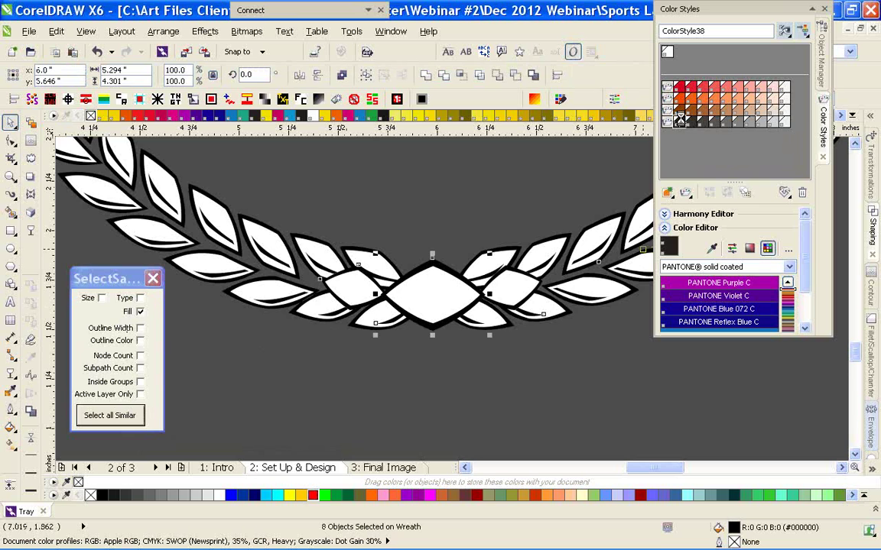
pyautogui.click(402, 188)
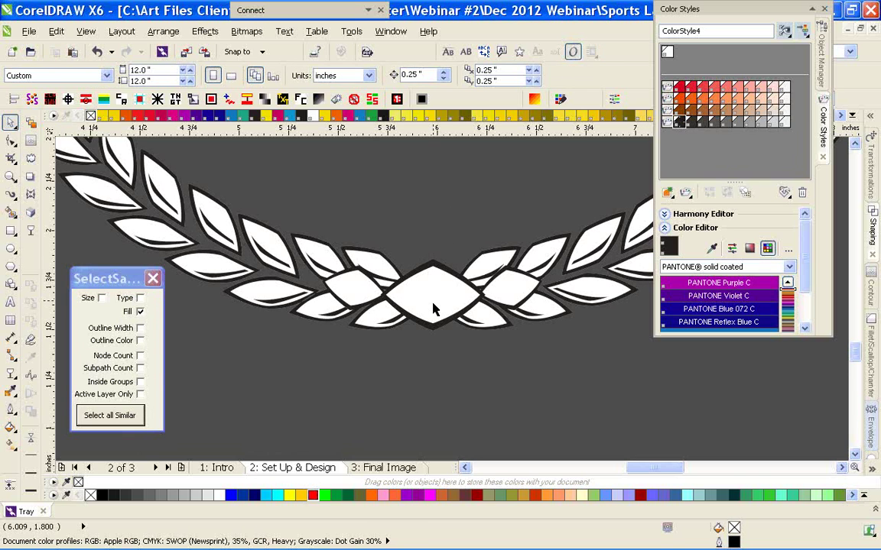
# Fill the wreath's white leaves and center diamond with the light gray ColorStyle39
pyautogui.click(432, 306)
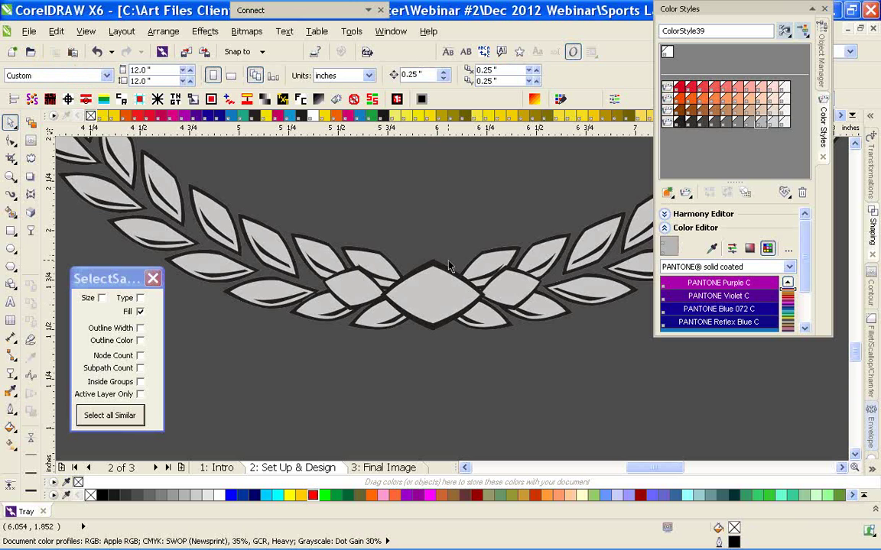
pyautogui.scroll(-4, 458, 367)
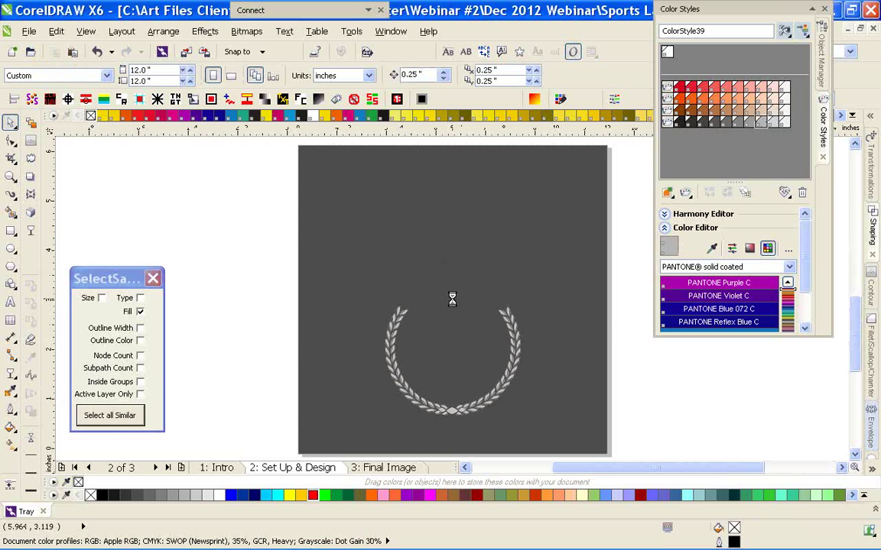
pyautogui.scroll(2, 451, 295)
pyautogui.scroll(2, 451, 298)
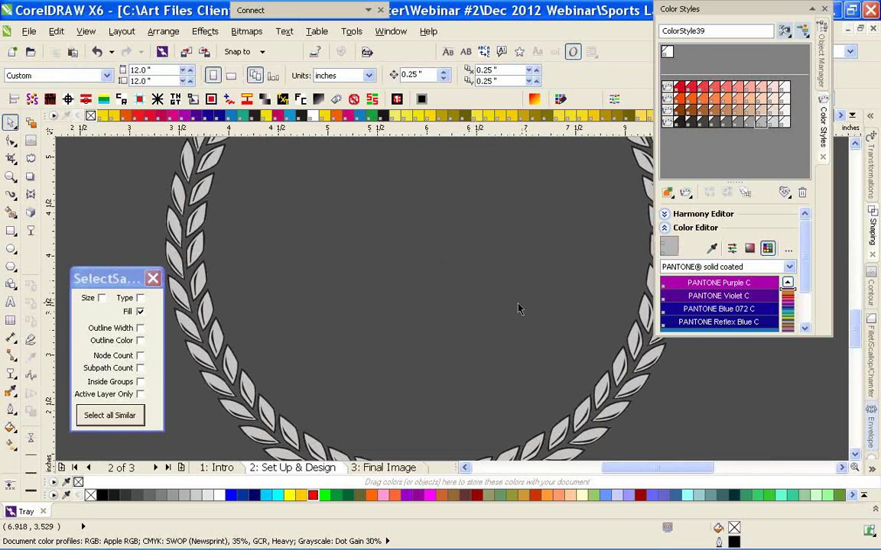
pyautogui.scroll(-2, 452, 299)
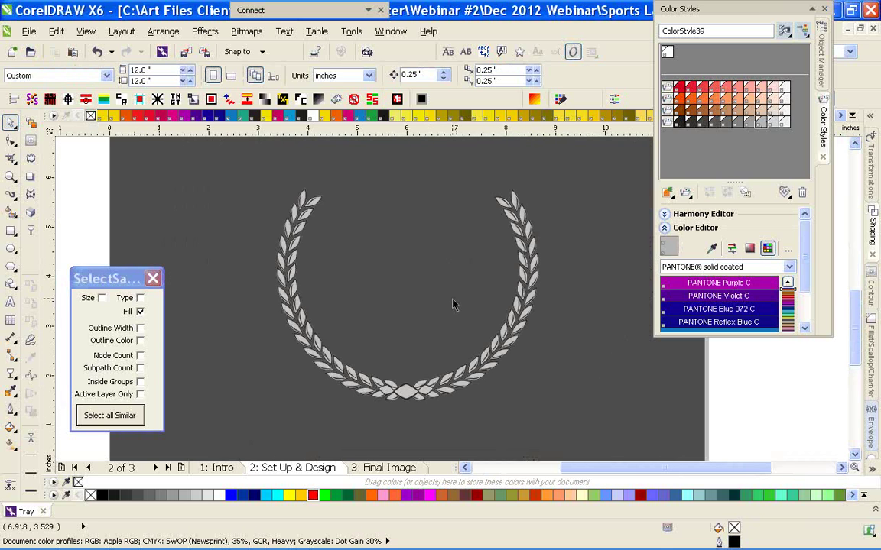
# Lock and collapse the Wreath layer, and make the Shield and Flames layers visible again
pyautogui.click(822, 49)
pyautogui.click(711, 107)
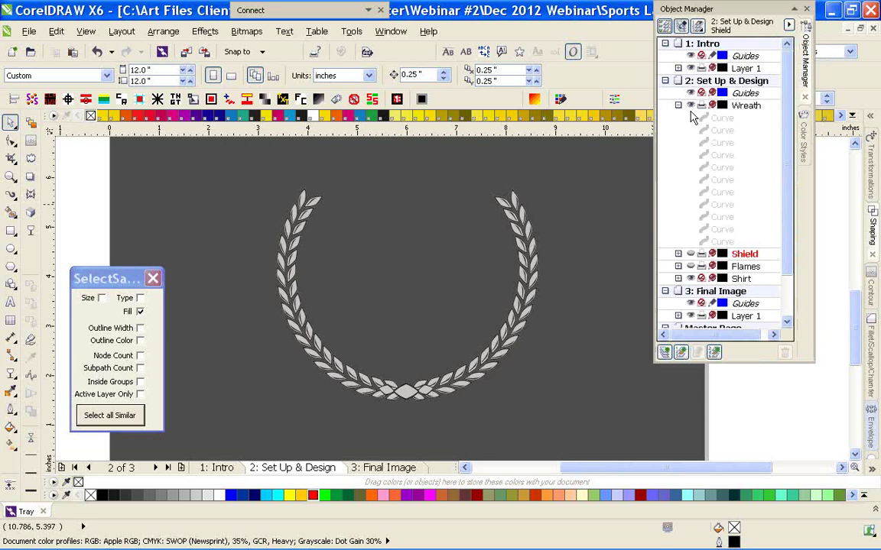
pyautogui.click(679, 107)
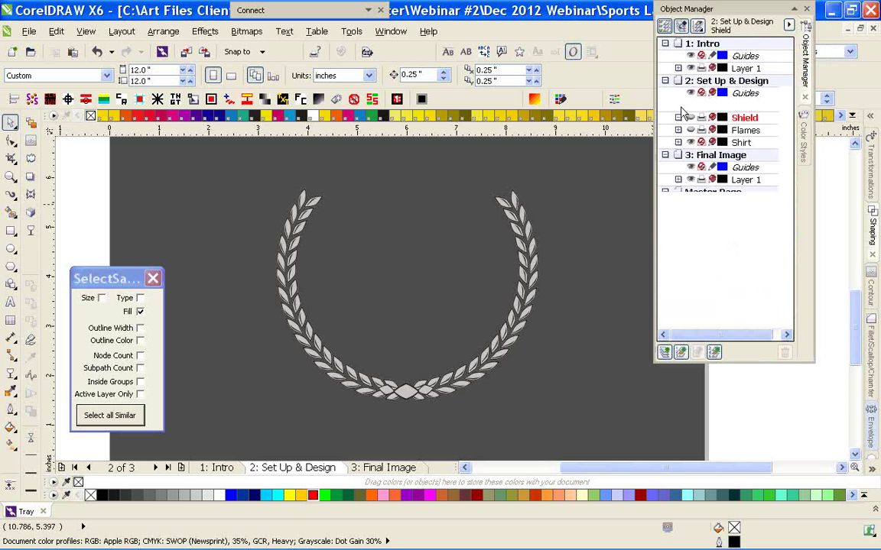
pyautogui.click(690, 118)
pyautogui.click(691, 130)
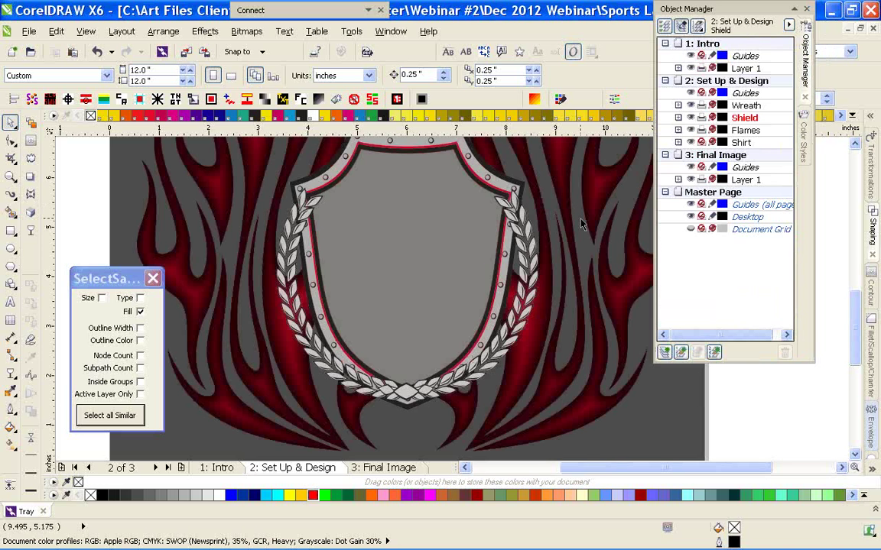
pyautogui.press('F4')
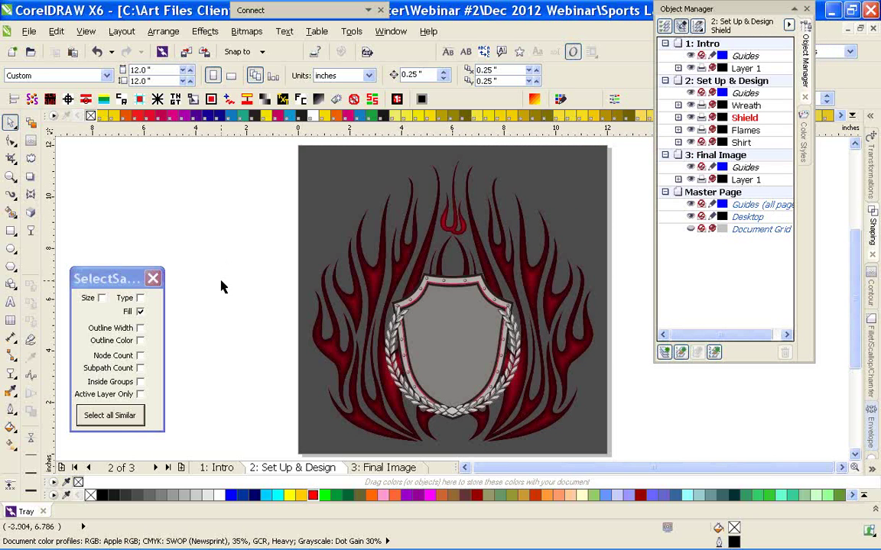
pyautogui.scroll(2, 453, 294)
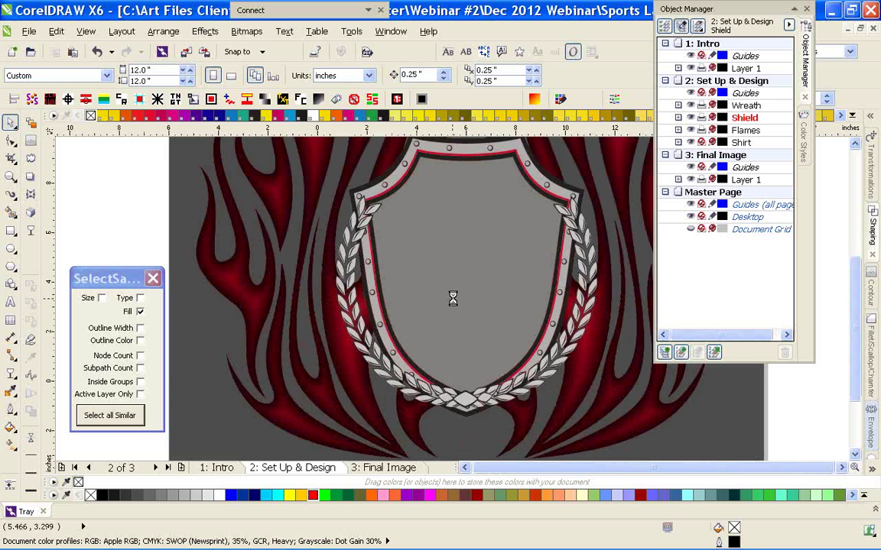
pyautogui.scroll(-2, 459, 290)
pyautogui.scroll(2, 452, 295)
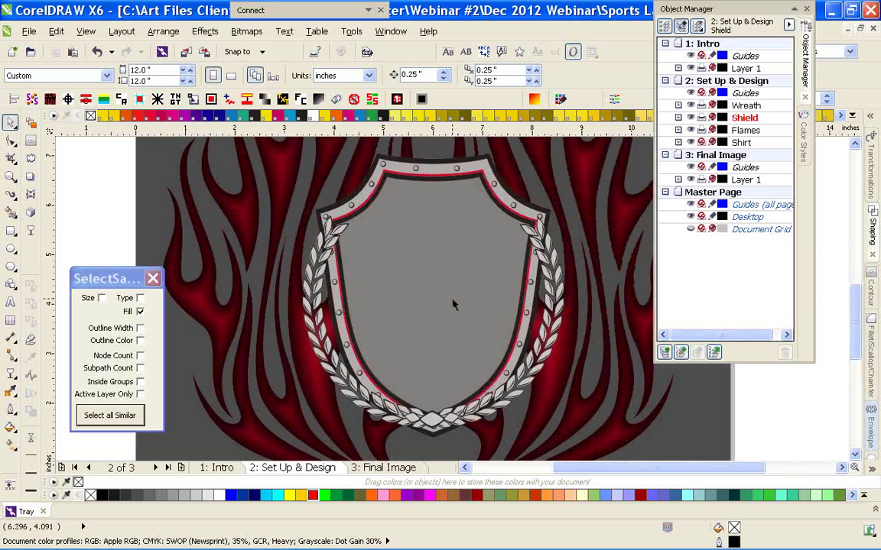
pyautogui.scroll(-2, 454, 305)
pyautogui.scroll(-1, 454, 304)
pyautogui.press('F4')
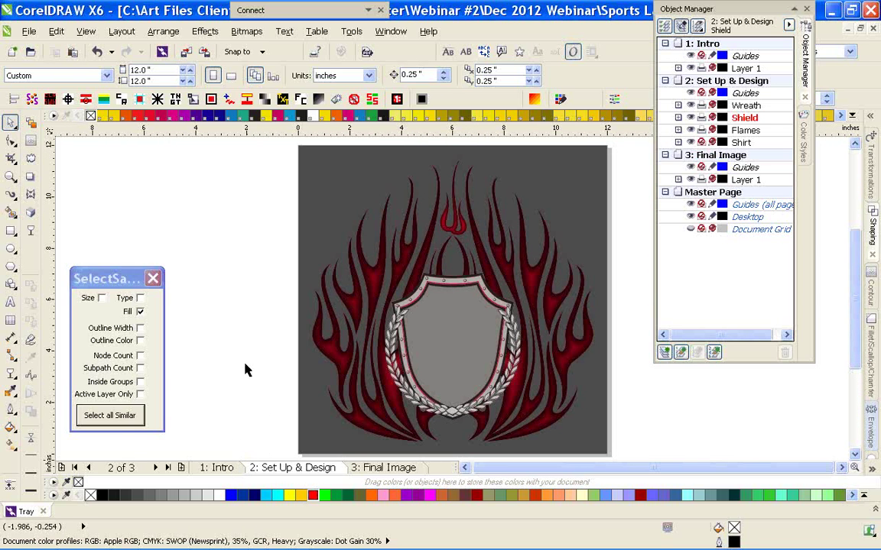
# Add a new layer named Ball directly above the Wreath layer on the Set Up & Design page
pyautogui.click(737, 106)
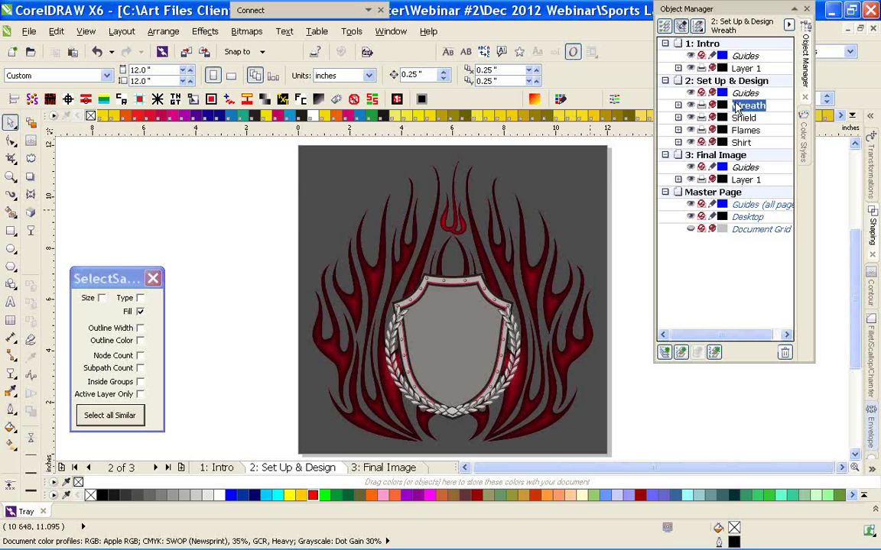
pyautogui.click(664, 352)
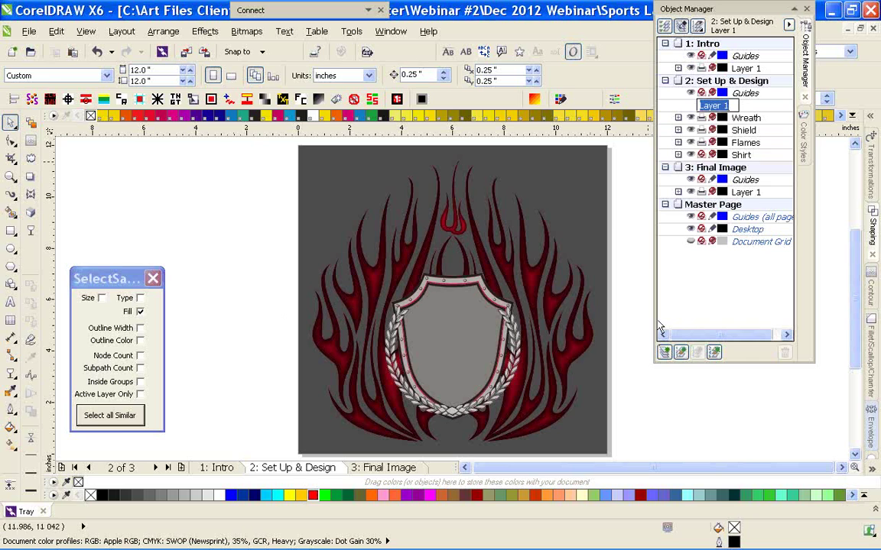
pyautogui.write('Ball')
pyautogui.press('Return')
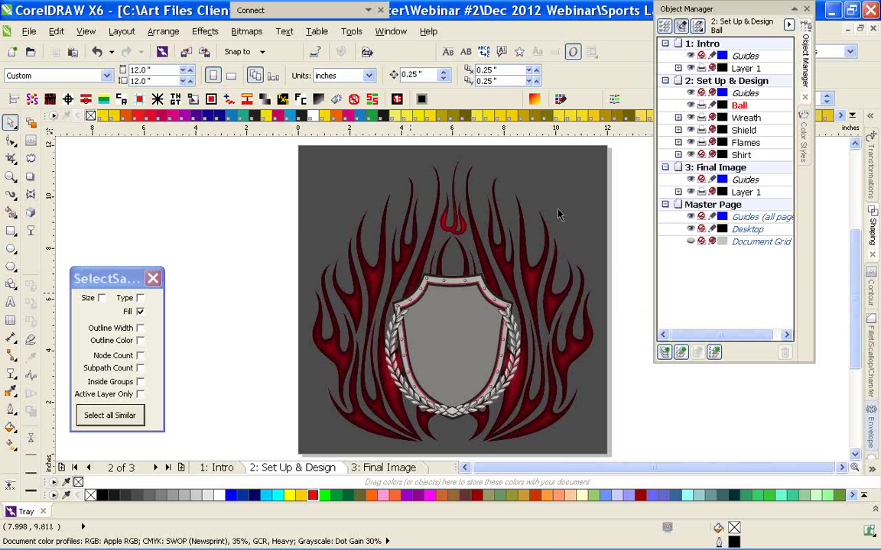
# Switch to Corel CONNECT and place Volleyball.cdr from the tray beside the artwork, accepting the default color profile conversion
pyautogui.moveTo(290, 547)
pyautogui.click(255, 546)
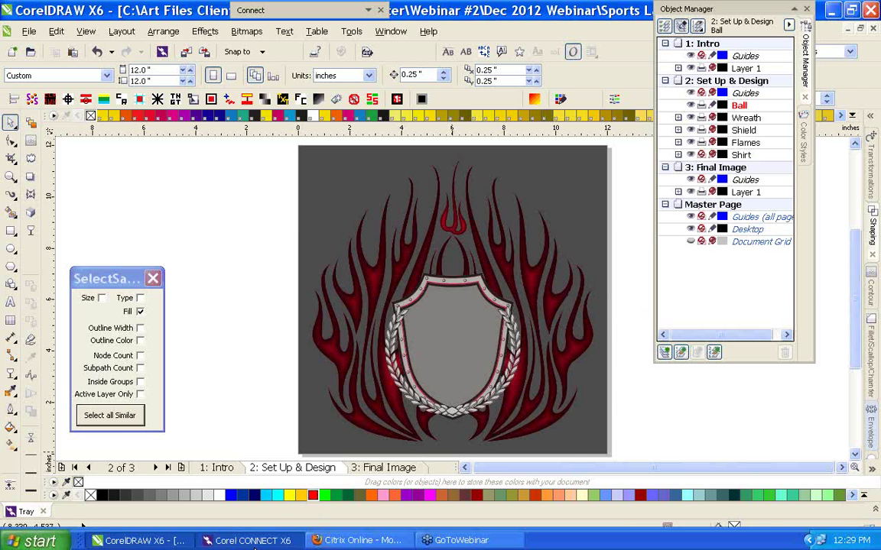
pyautogui.click(254, 543)
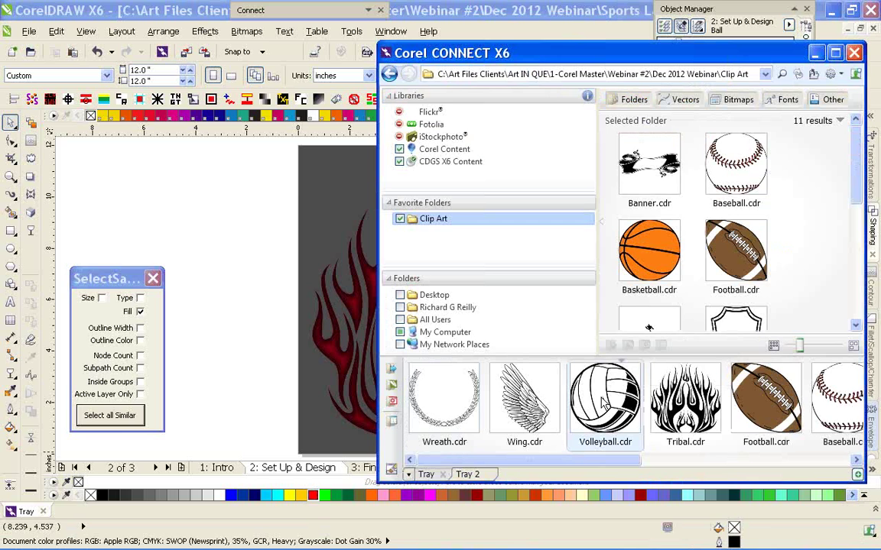
pyautogui.moveTo(604, 405); pyautogui.dragTo(262, 266)
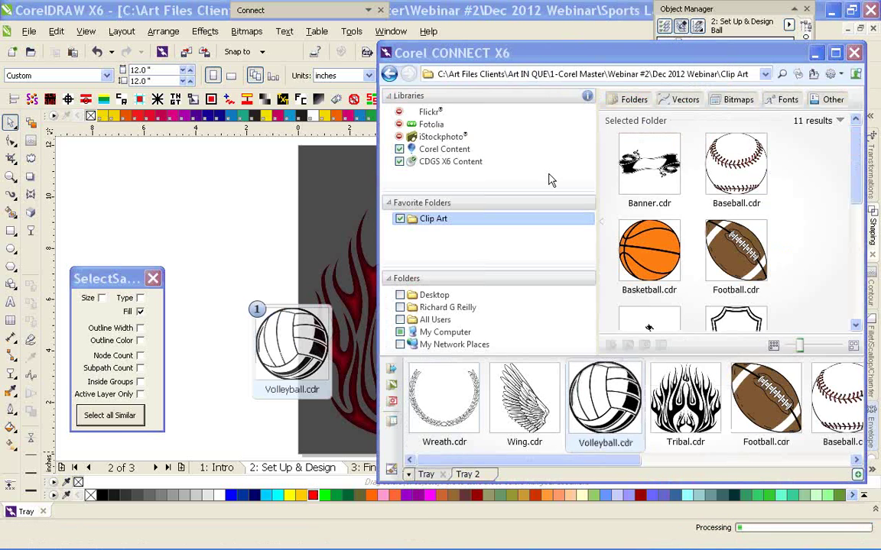
pyautogui.click(263, 267)
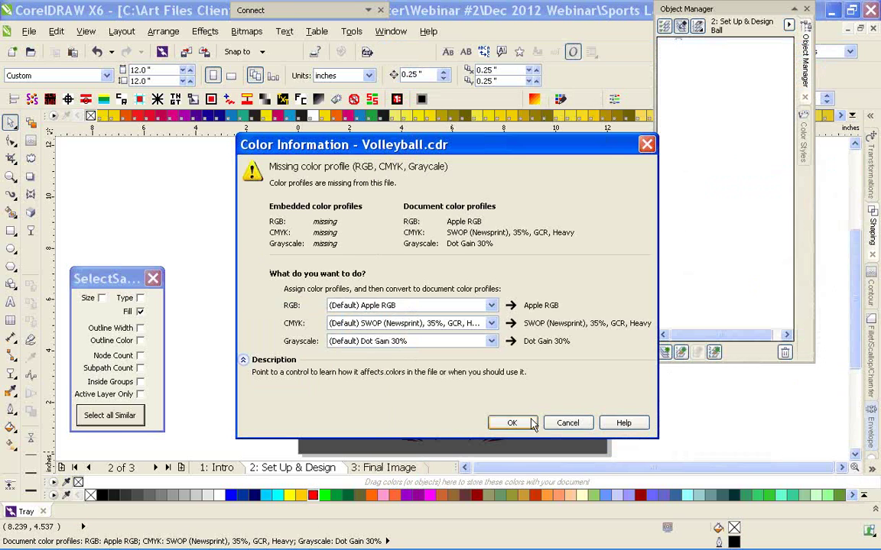
pyautogui.click(528, 425)
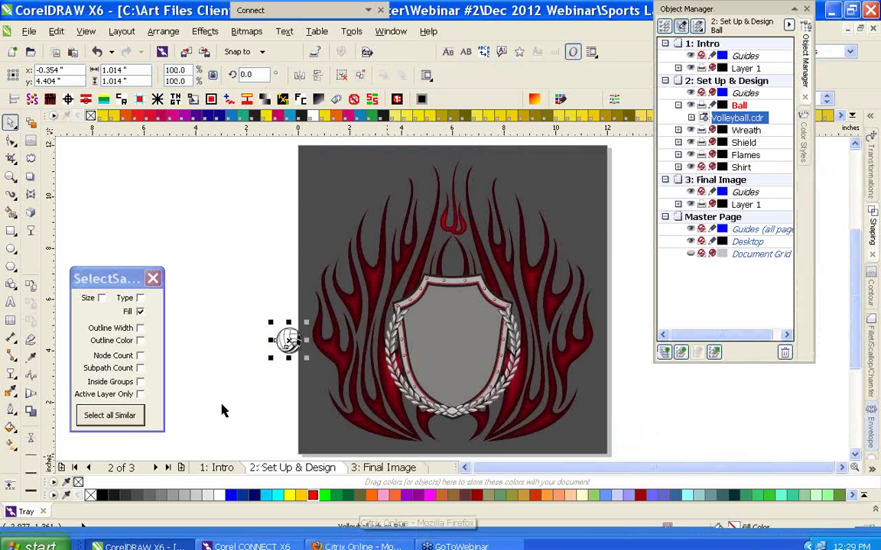
# Enlarge the volleyball to about 4.8 inches across and position it horizontally centered over the shield
pyautogui.moveTo(307, 323)
pyautogui.mouseDown()
pyautogui.moveTo(332, 291)
pyautogui.moveTo(309, 256)
pyautogui.mouseUp()
pyautogui.press('p')
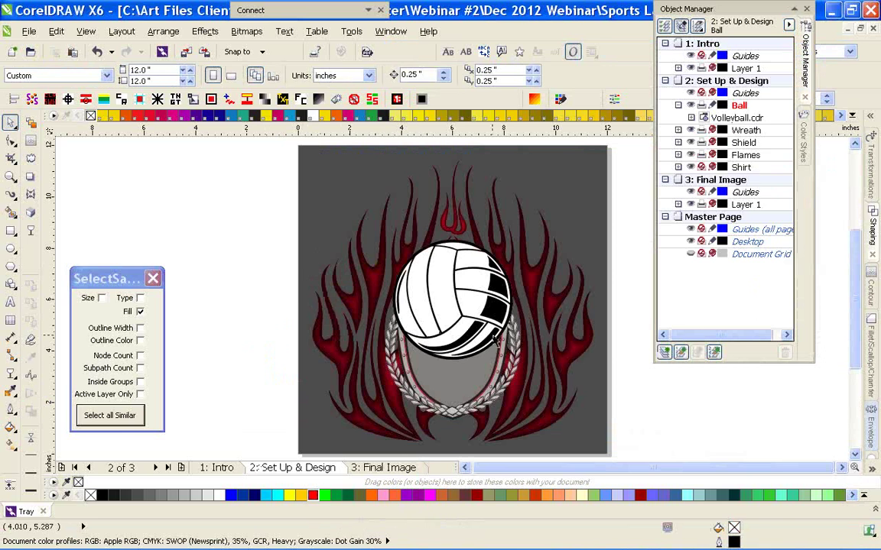
pyautogui.press('Escape')
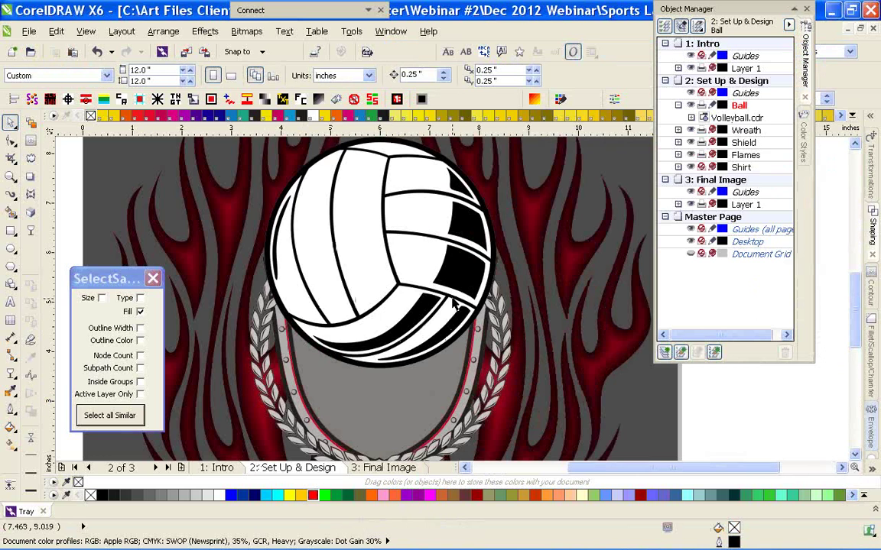
pyautogui.moveTo(400, 252); pyautogui.dragTo(401, 344)
pyautogui.scroll(-1, 401, 344)
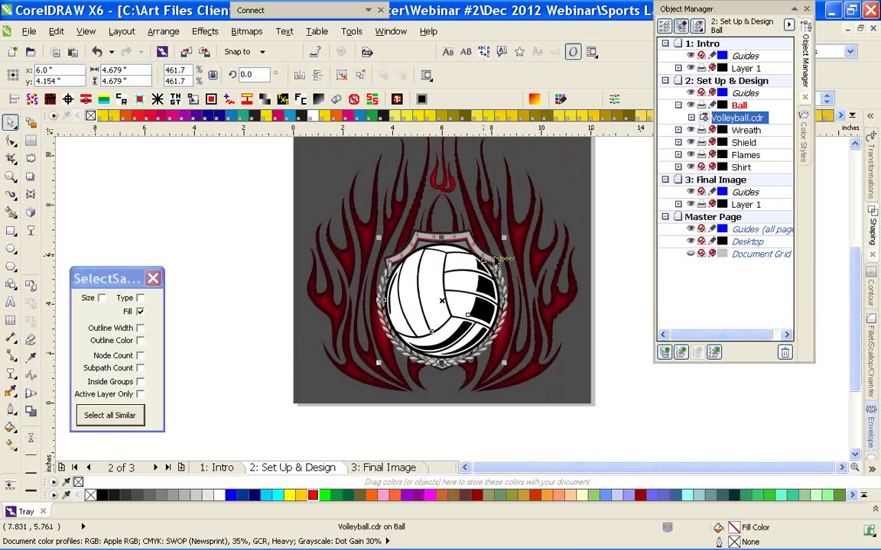
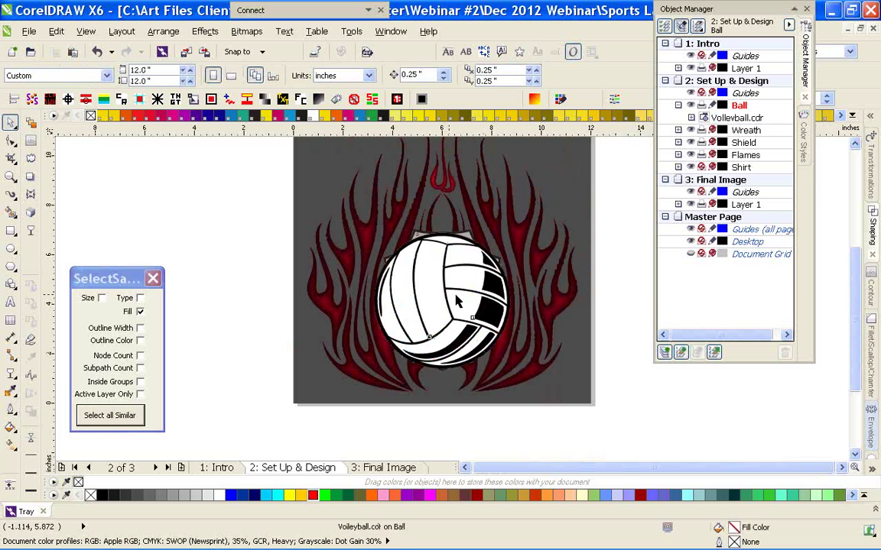
pyautogui.click(457, 291)
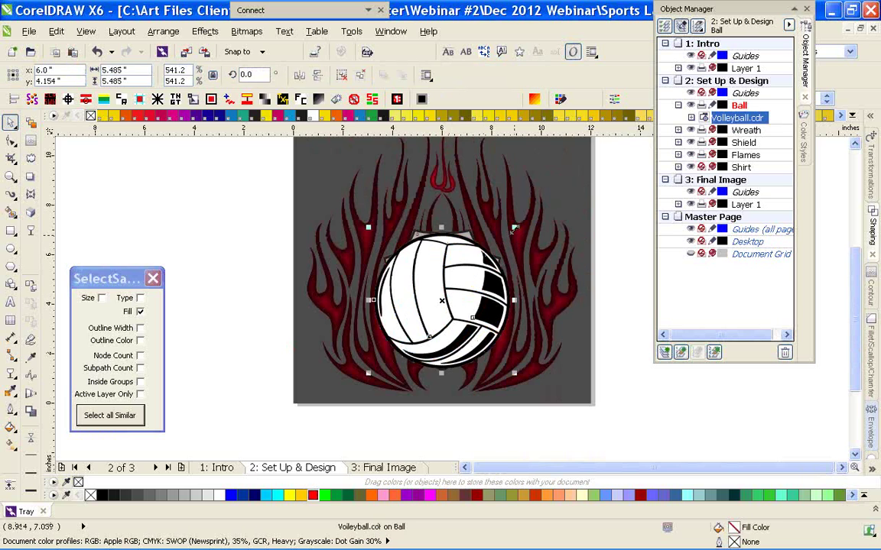
pyautogui.moveTo(515, 228); pyautogui.dragTo(506, 235)
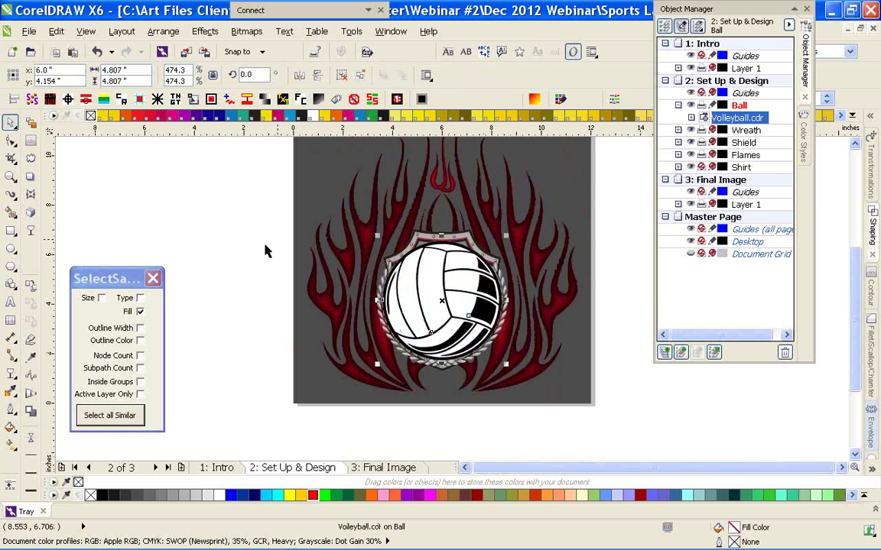
pyautogui.click(257, 246)
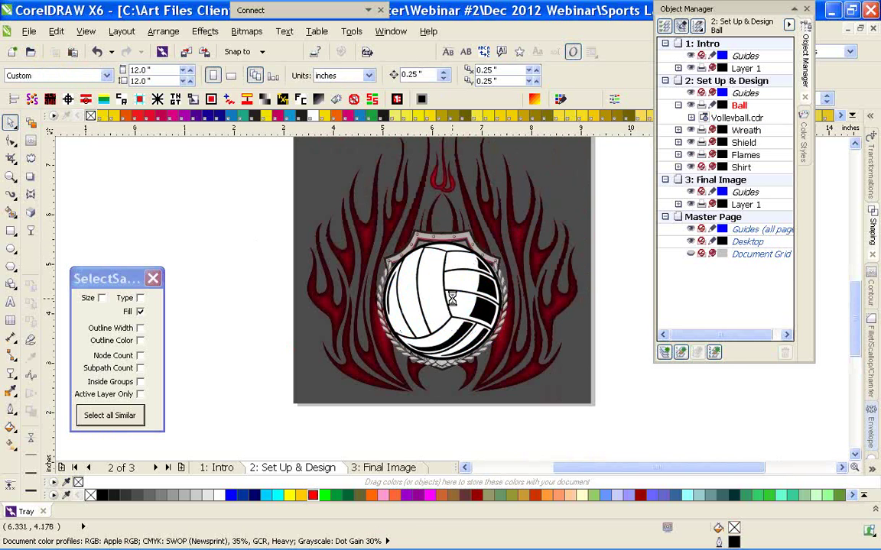
# Hide the Flames, Shield and Wreath layers and ungroup the volleyball into separate curves
pyautogui.scroll(2, 452, 298)
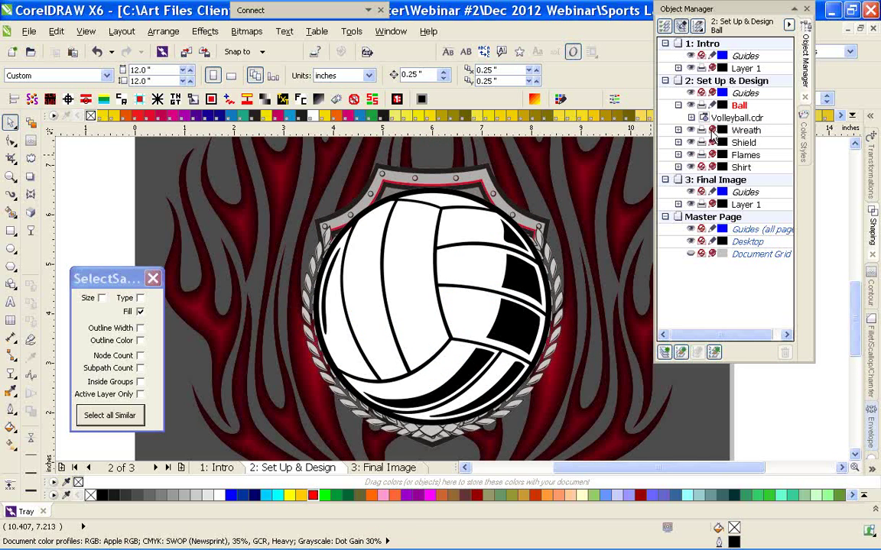
pyautogui.click(452, 253)
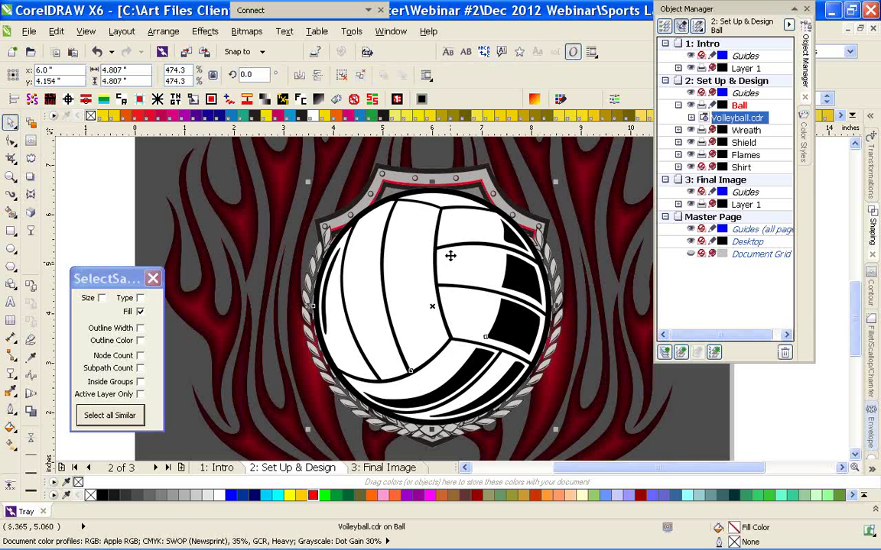
pyautogui.click(691, 154)
pyautogui.click(691, 142)
pyautogui.click(691, 130)
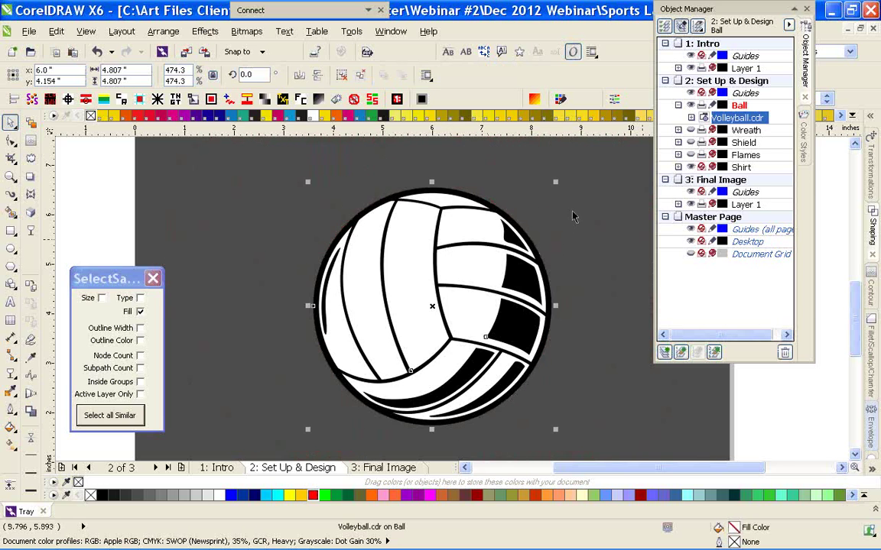
pyautogui.click(318, 74)
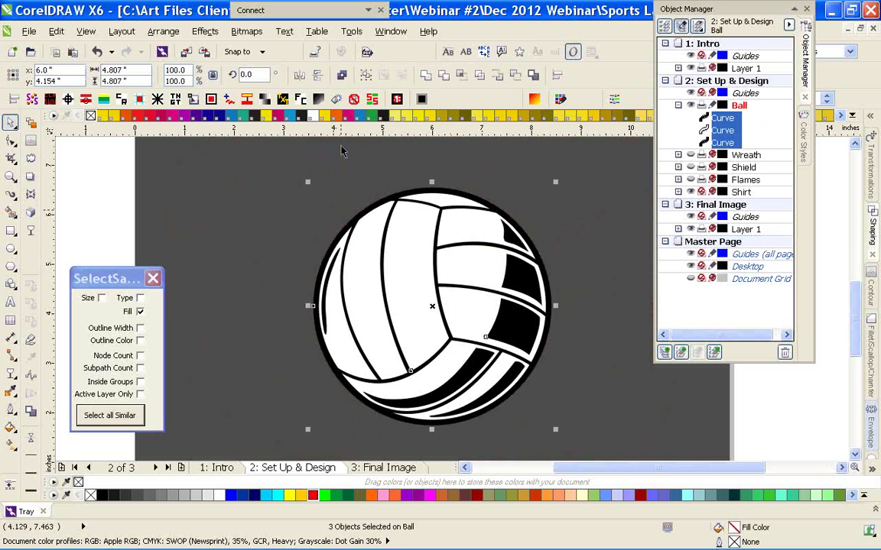
pyautogui.click(344, 150)
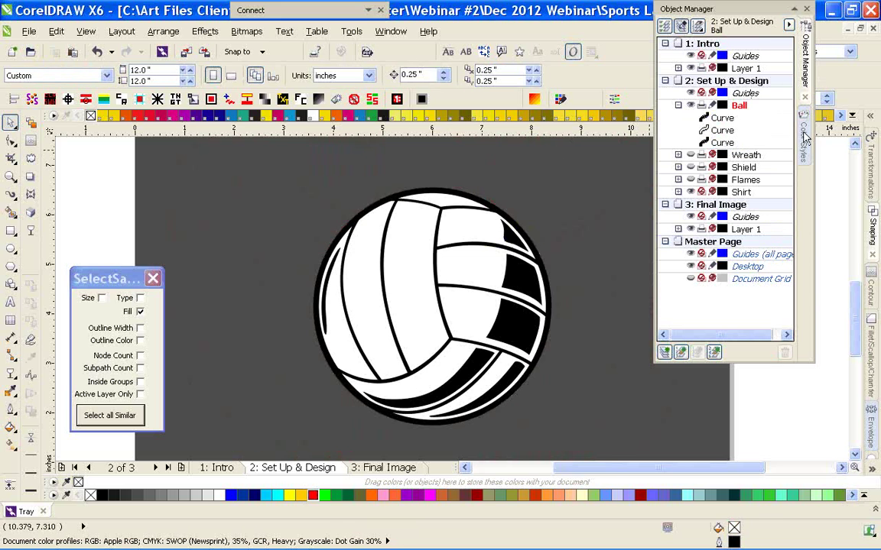
# Fill the volleyball's black outline and seams with dark ColorStyle4 and its black accent shapes with red ColorStyle1
pyautogui.click(804, 134)
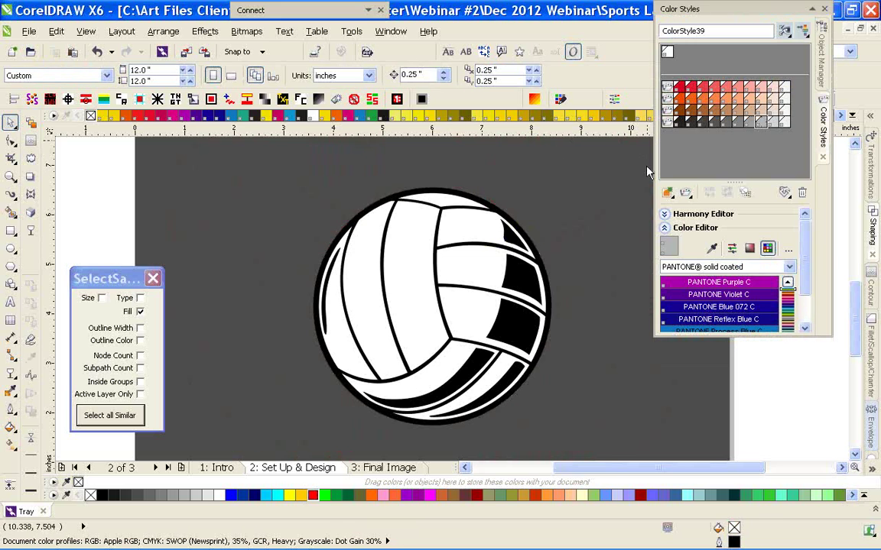
pyautogui.click(501, 216)
pyautogui.click(677, 123)
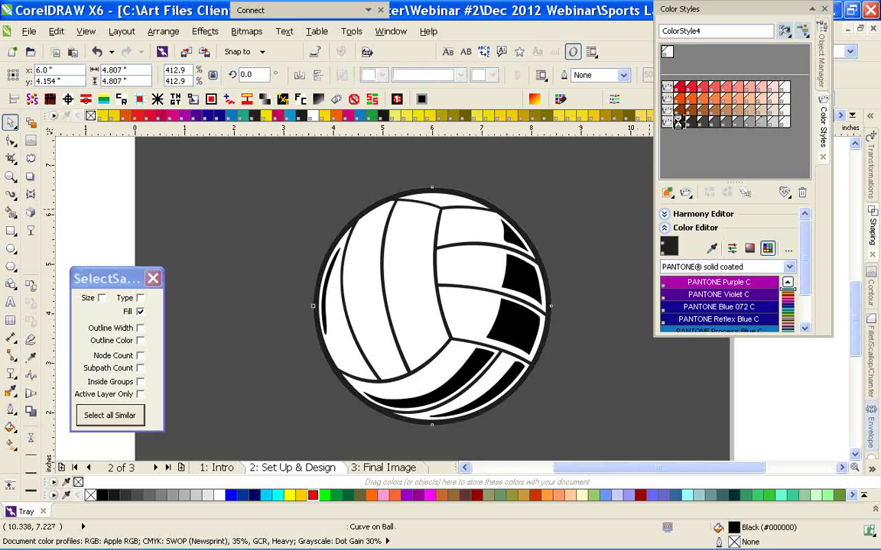
pyautogui.click(519, 272)
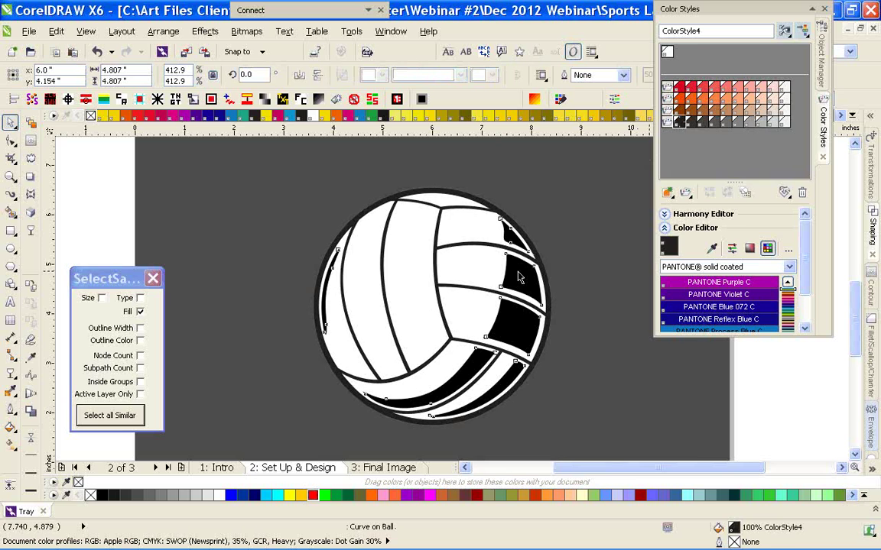
pyautogui.click(682, 123)
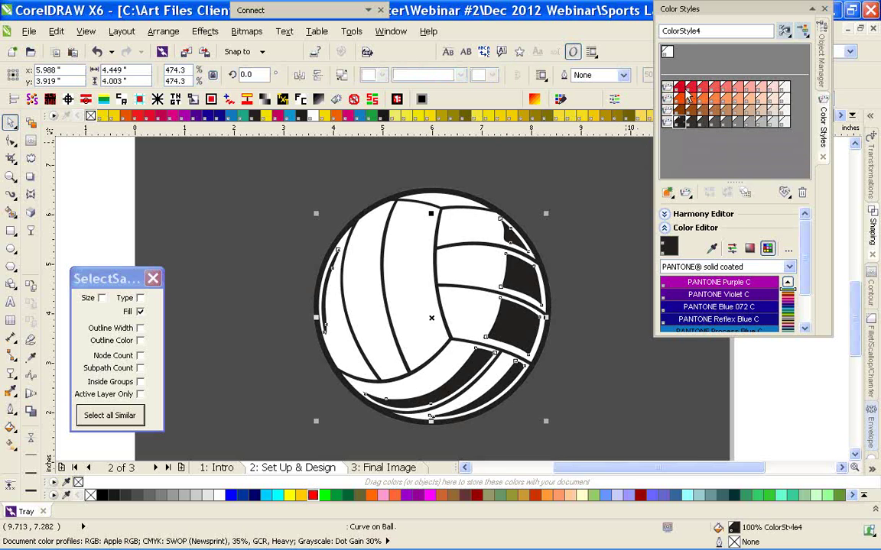
pyautogui.click(682, 90)
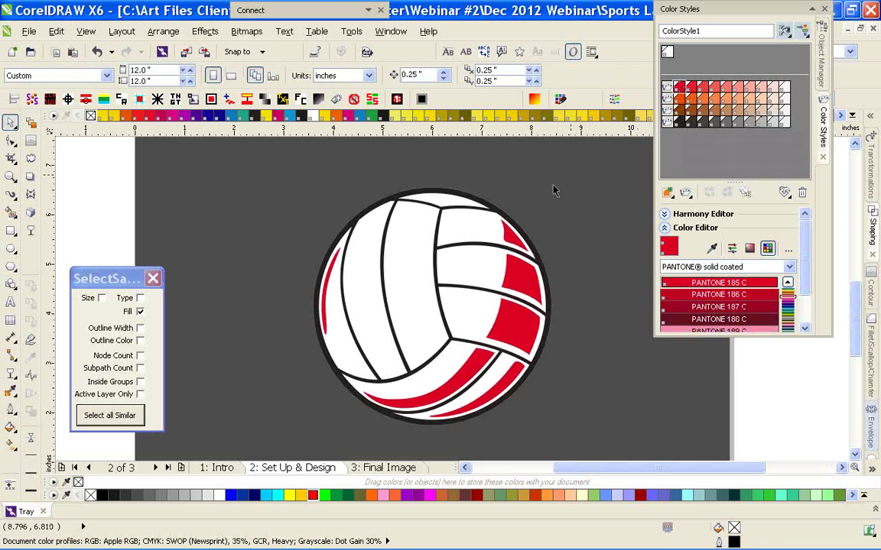
# Fill the volleyball's white panels with the white ColorStyle5 and leave the ball deselected
pyautogui.click(421, 251)
pyautogui.click(668, 54)
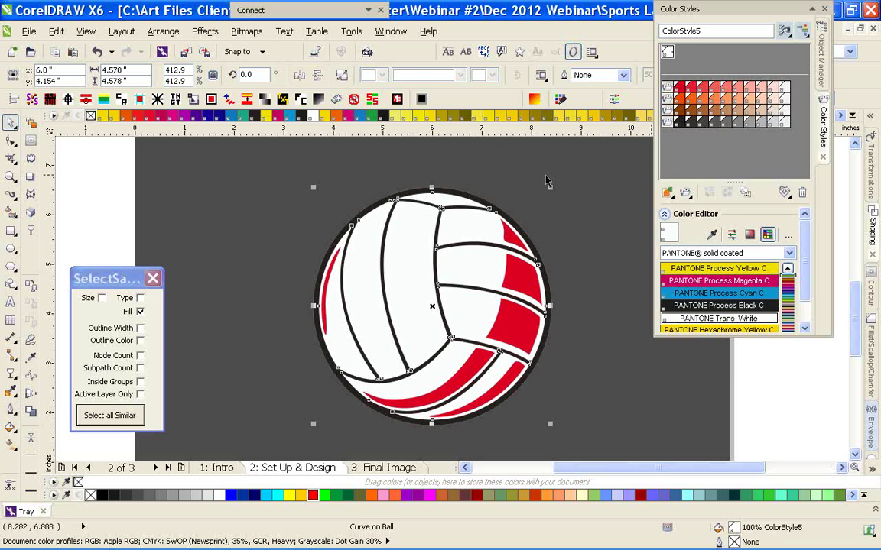
pyautogui.click(491, 157)
pyautogui.moveTo(290, 159); pyautogui.dragTo(566, 449)
pyautogui.click(277, 271)
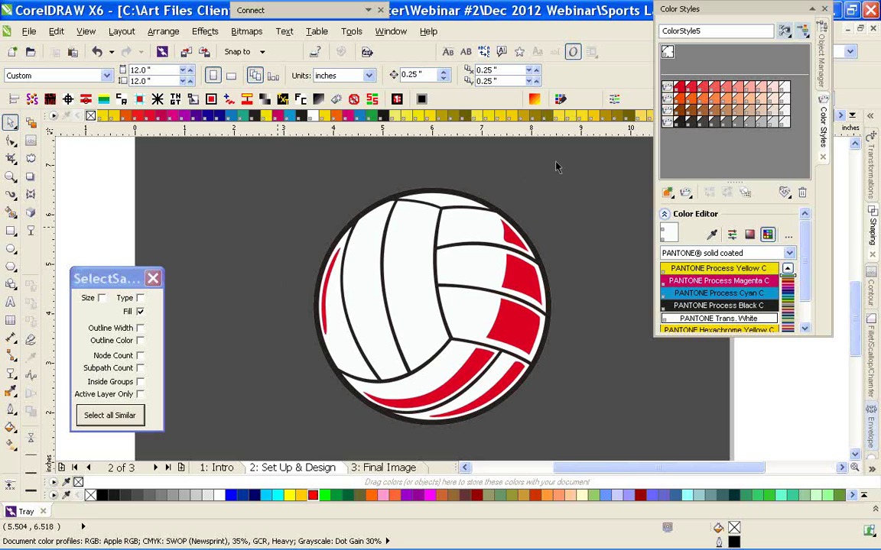
# Collapse and lock the Ball layer, and make the Wreath, Shield and Flames layers visible again
pyautogui.click(820, 58)
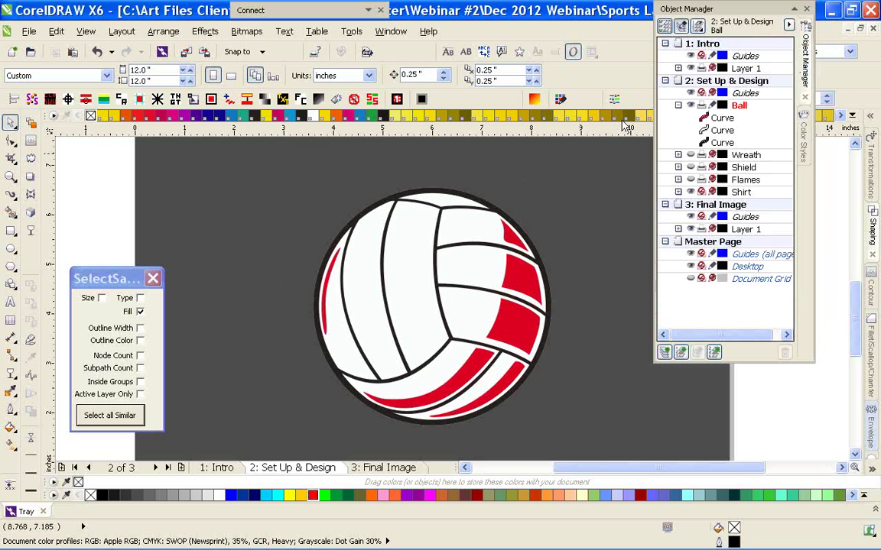
pyautogui.click(679, 106)
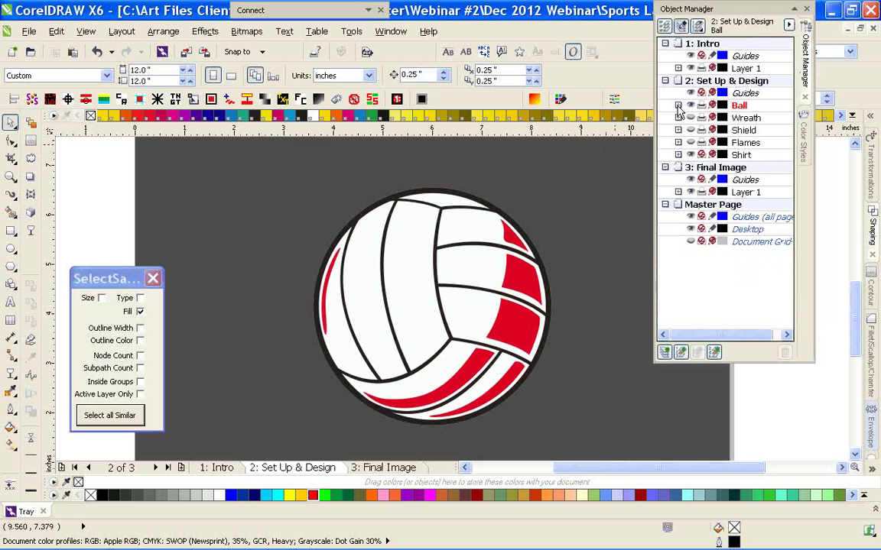
pyautogui.click(690, 130)
pyautogui.click(691, 142)
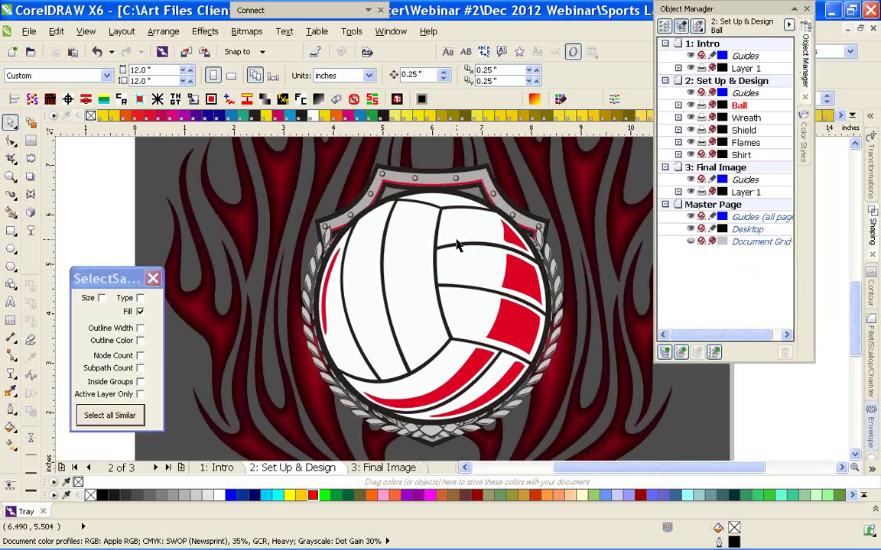
pyautogui.press('F4')
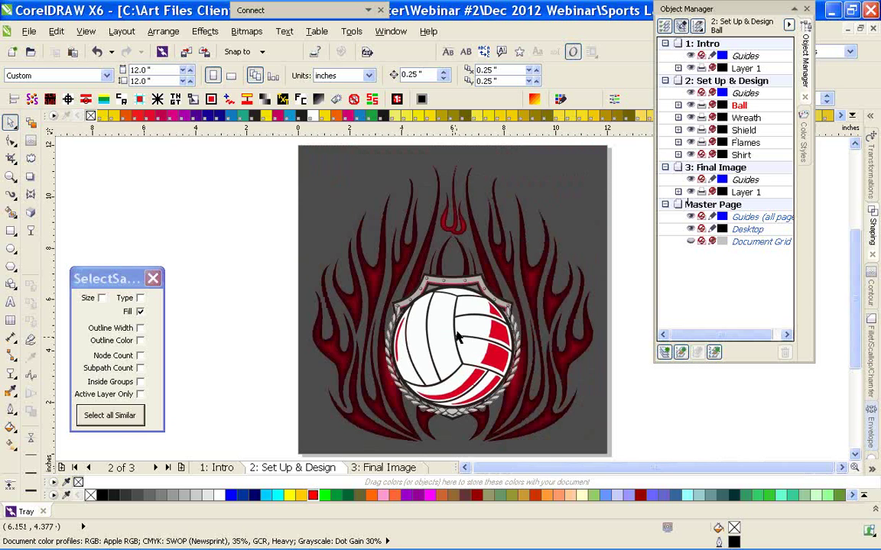
pyautogui.scroll(2, 453, 301)
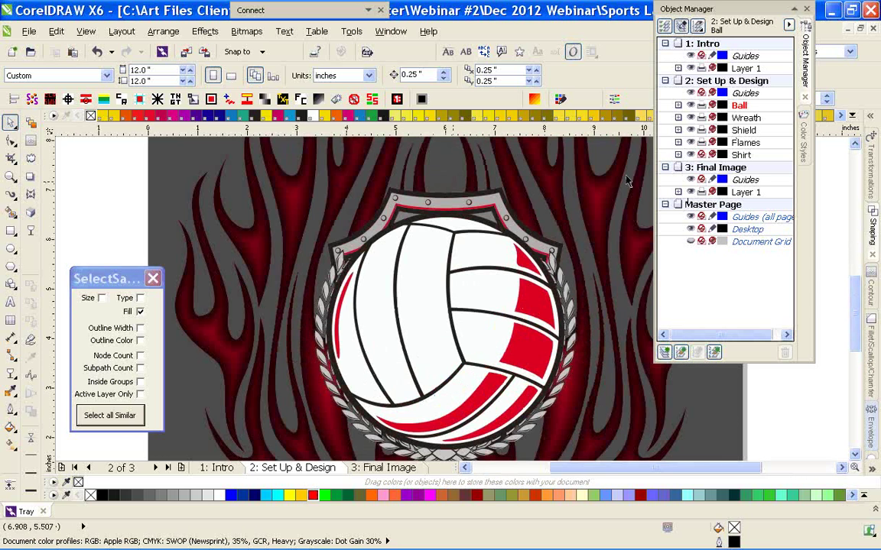
# Group the volleyball's three curves and scale the ball down about its center to about 4.29 inches across
pyautogui.doubleClick(11, 124)
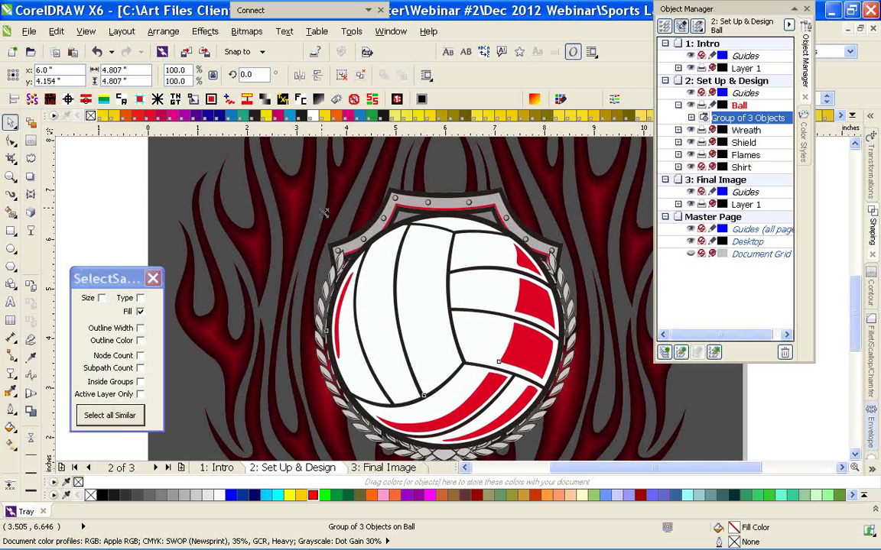
pyautogui.moveTo(325, 212)
pyautogui.mouseDown()
pyautogui.moveTo(322, 223)
pyautogui.moveTo(325, 214)
pyautogui.moveTo(331, 223)
pyautogui.mouseUp()
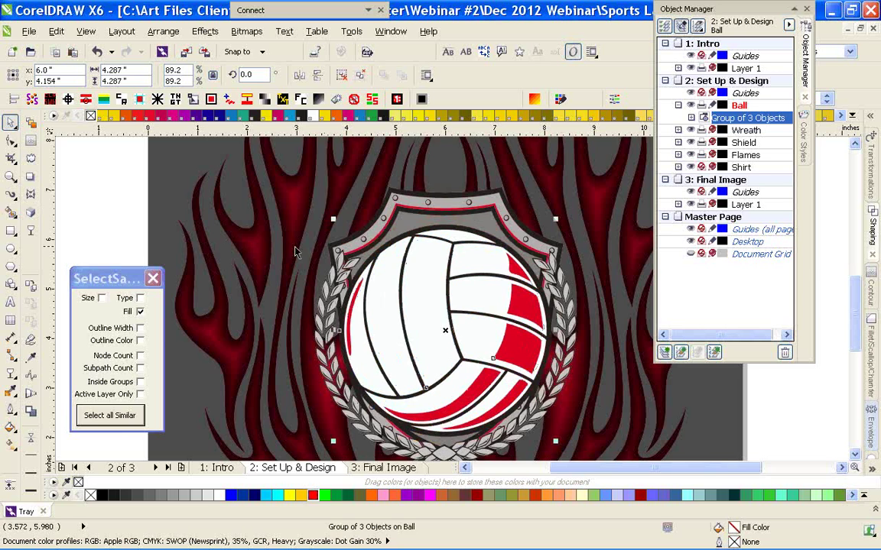
pyautogui.click(297, 252)
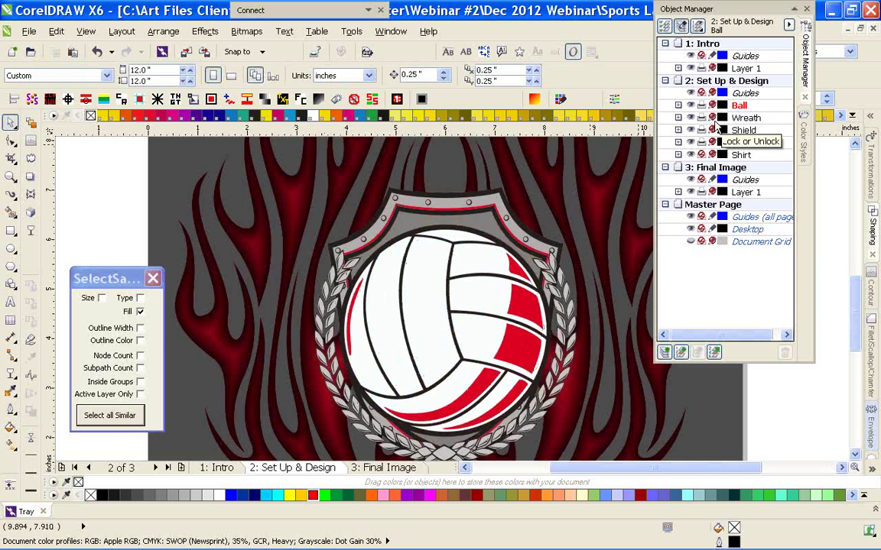
# Make the Wreath layer active and group all eleven wreath curves into one object
pyautogui.click(559, 280)
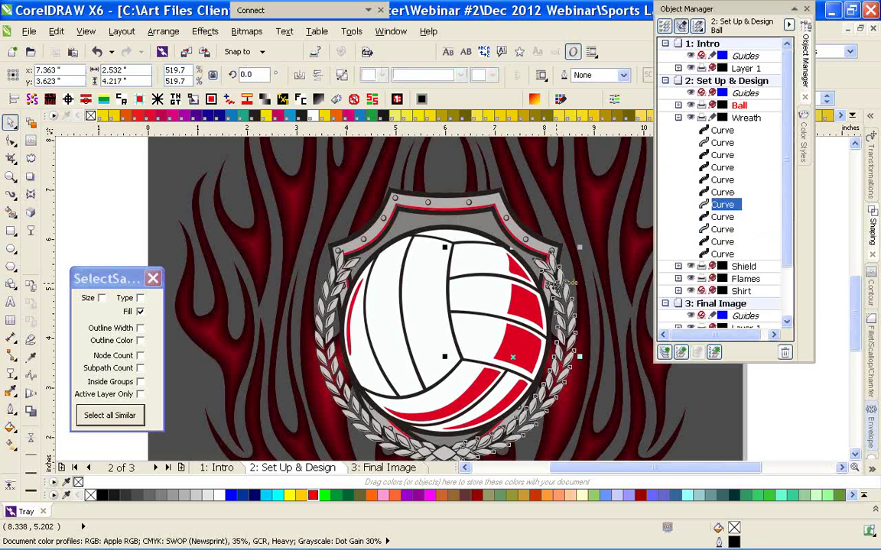
pyautogui.doubleClick(11, 123)
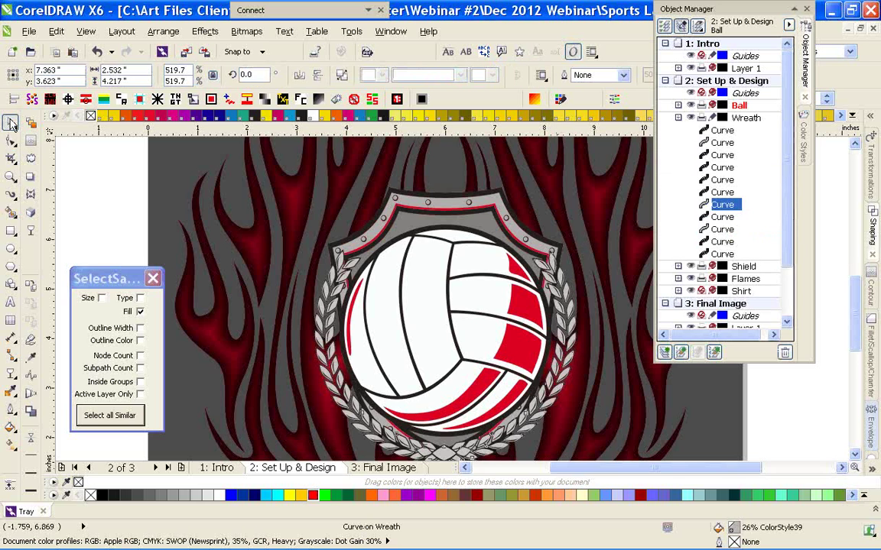
pyautogui.hotkey('ctrl', 'g')
pyautogui.click(504, 318)
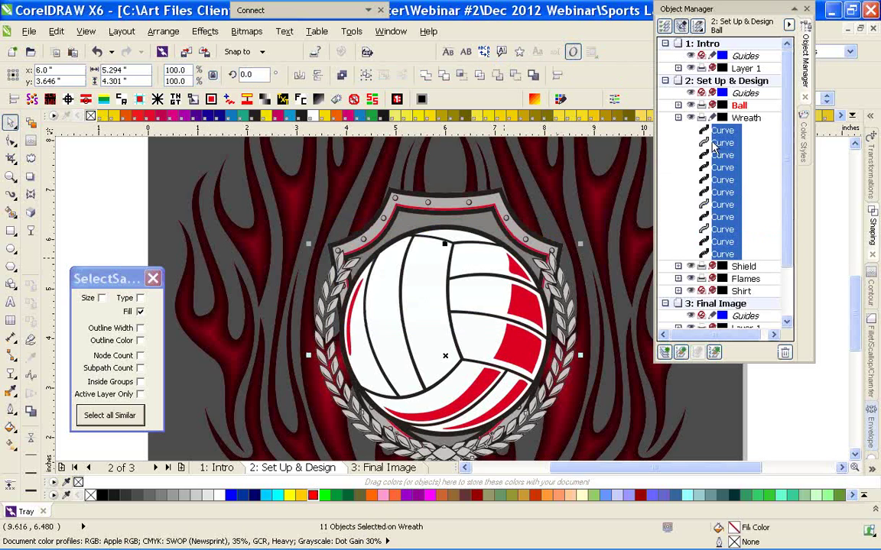
pyautogui.click(745, 118)
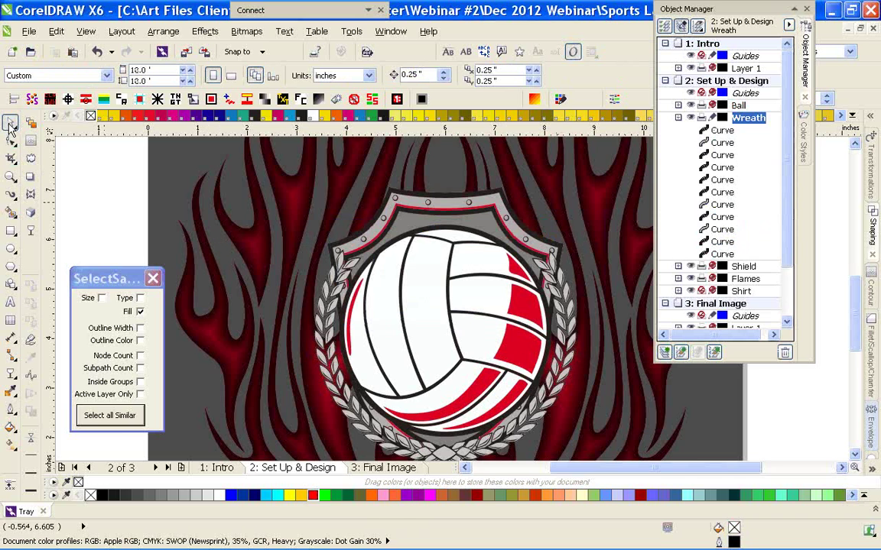
pyautogui.doubleClick(10, 121)
pyautogui.hotkey('ctrl', 'g')
pyautogui.click(108, 199)
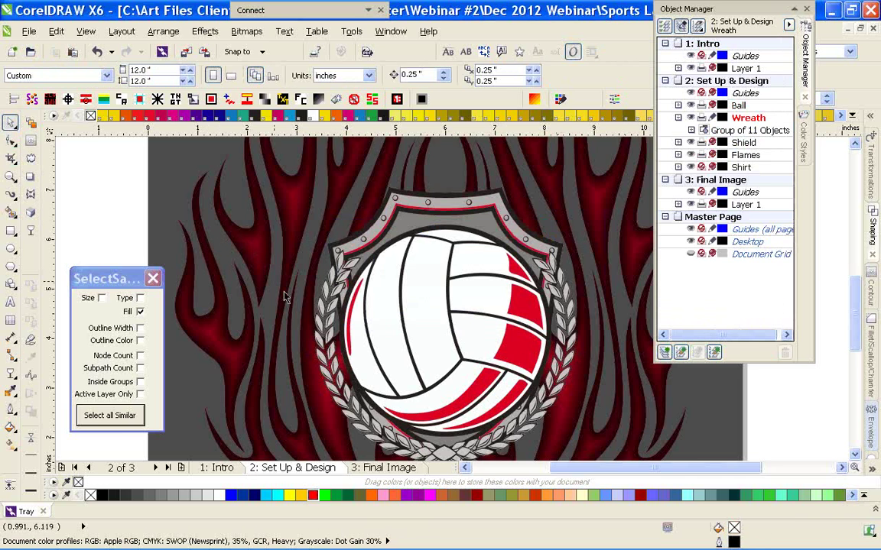
# Move the grouped wreath straight up so its branches flank the shield, and collapse the Wreath layer
pyautogui.moveTo(320, 300); pyautogui.dragTo(320, 279)
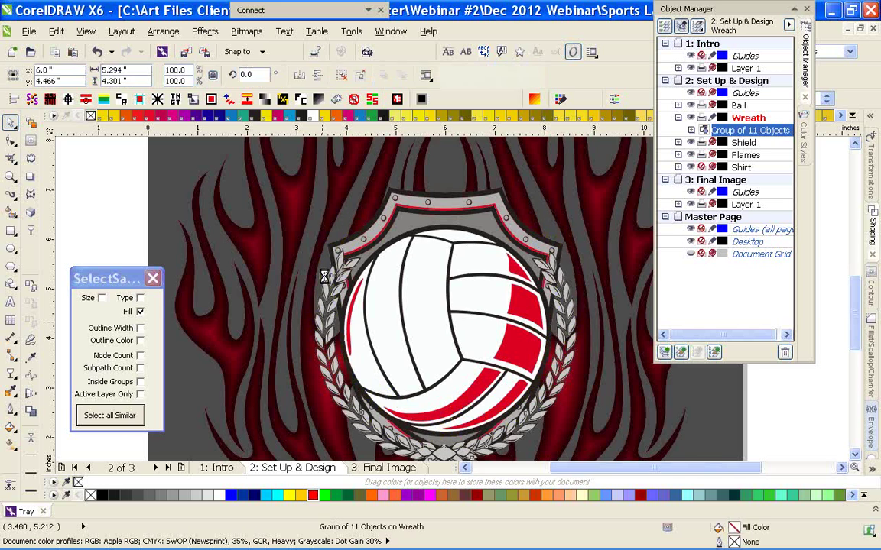
pyautogui.press('Escape')
pyautogui.click(321, 276)
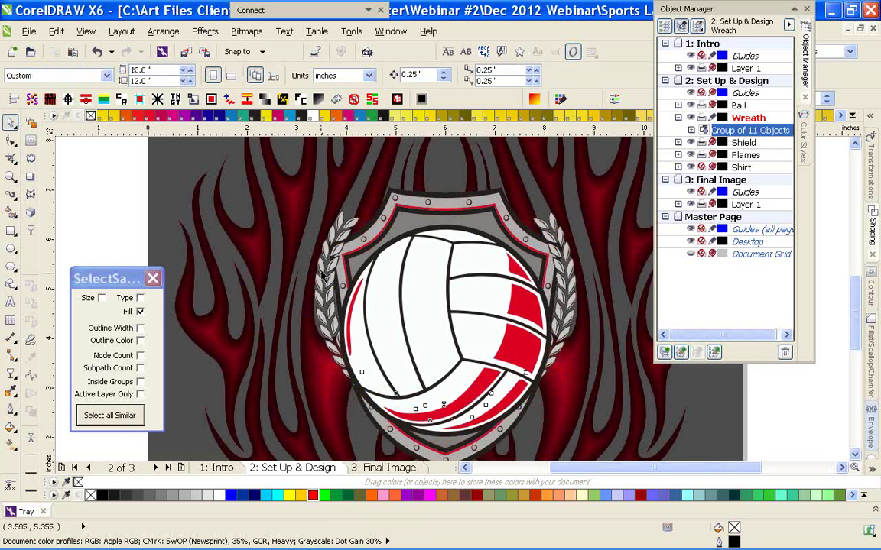
pyautogui.press('Escape')
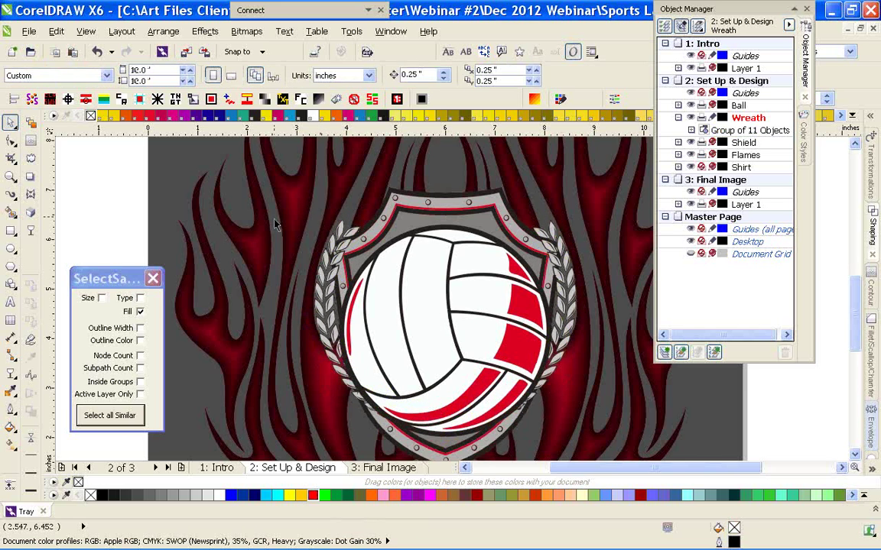
pyautogui.click(678, 118)
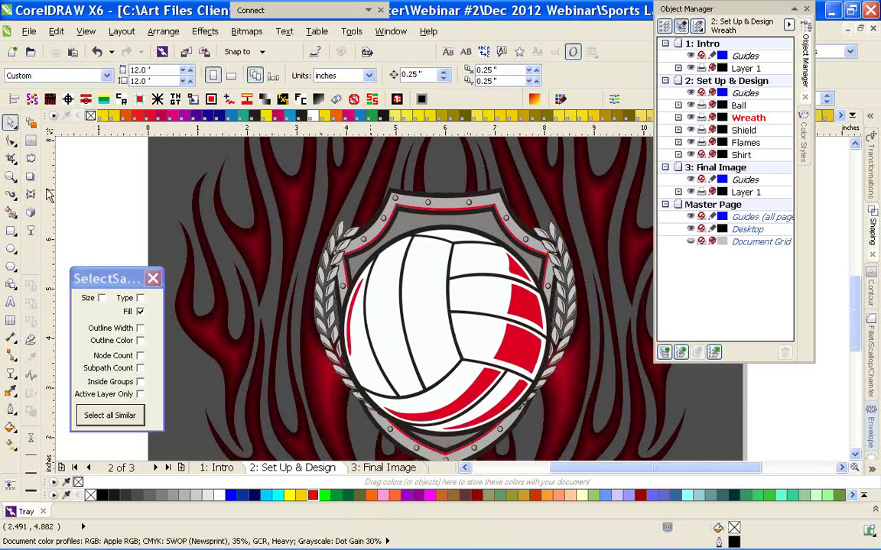
# Examine the sample volleyball design on the Intro page and return to the Set Up & Design page
pyautogui.hotkey('shift', 'F4')
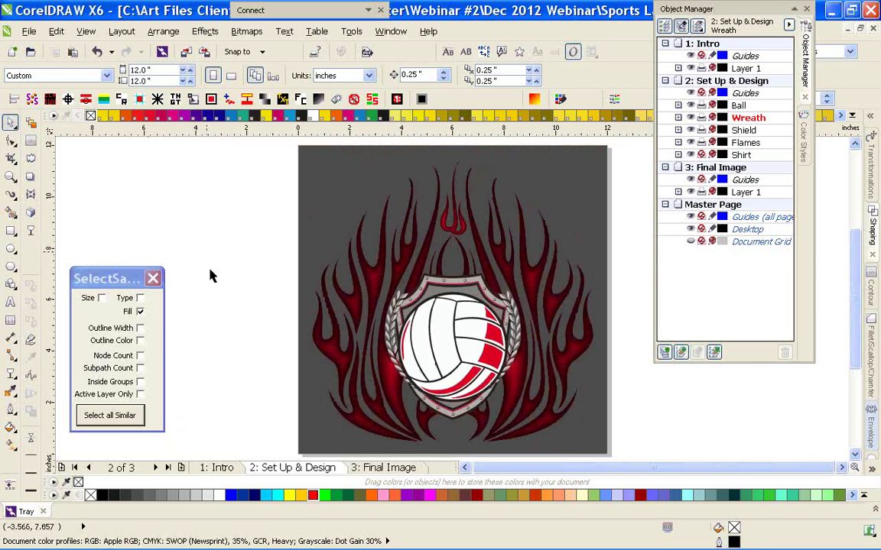
pyautogui.click(218, 466)
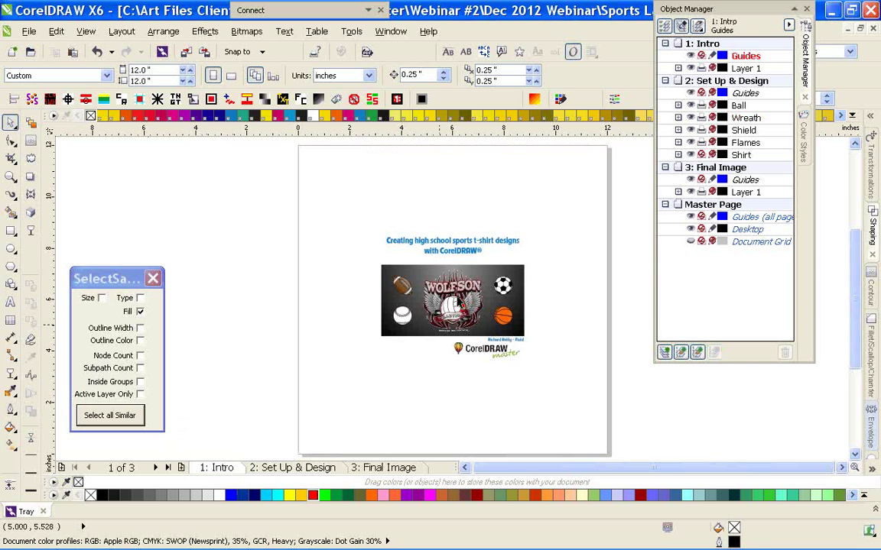
pyautogui.scroll(2, 452, 299)
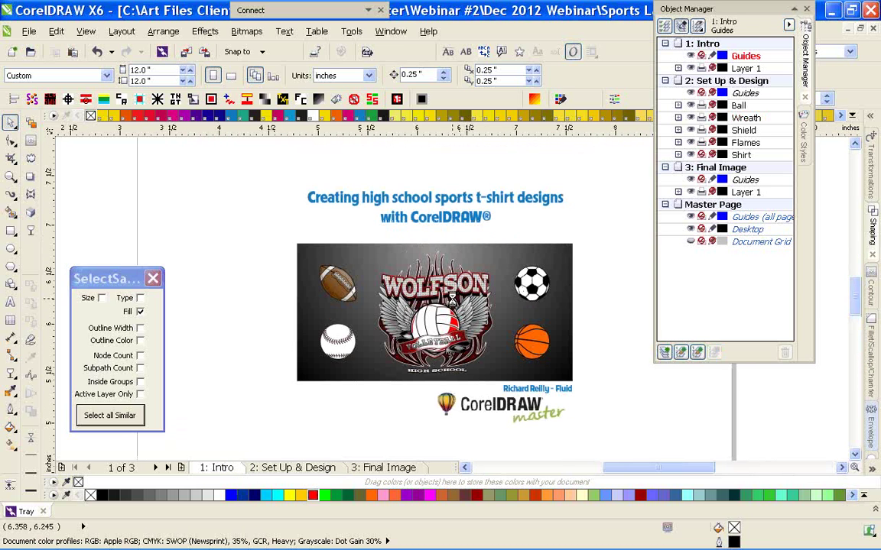
pyautogui.click(296, 469)
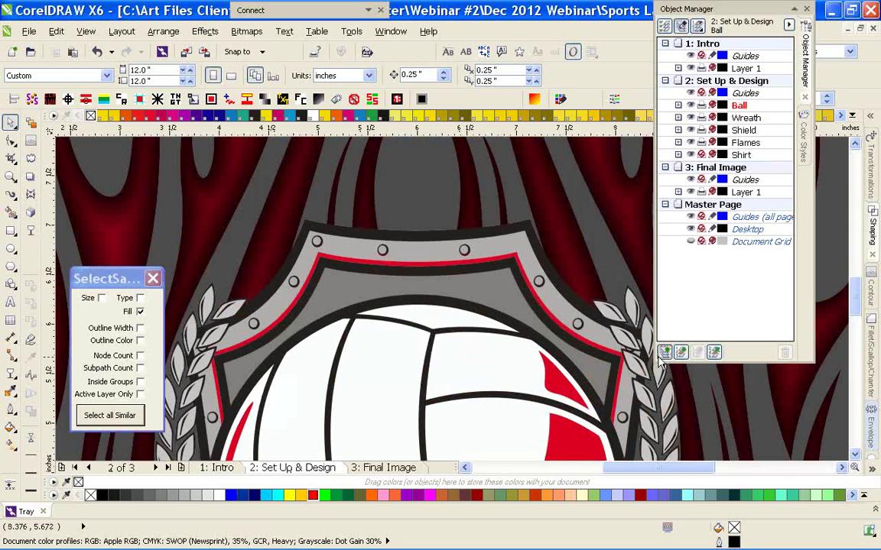
# Add a new layer named Banner above the Ball layer on the Set Up & Design page
pyautogui.click(663, 353)
pyautogui.write('Banner')
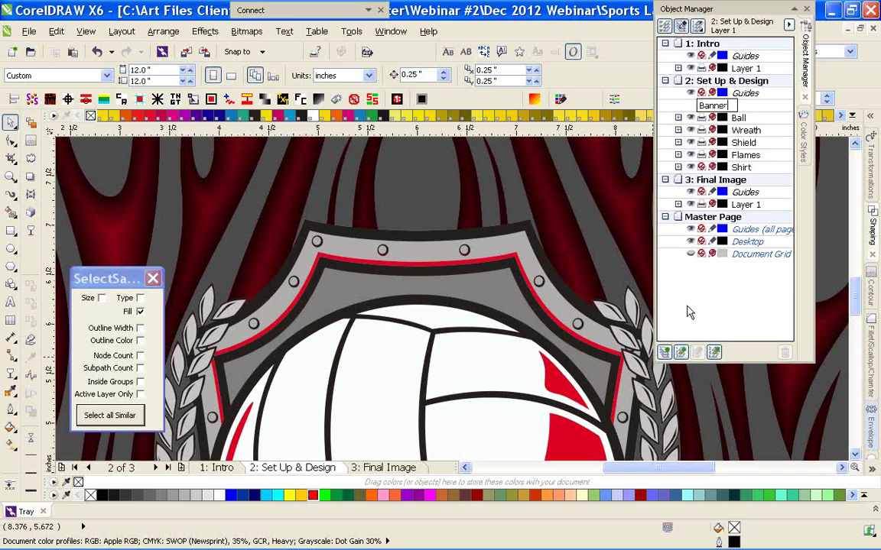
pyautogui.press('Return')
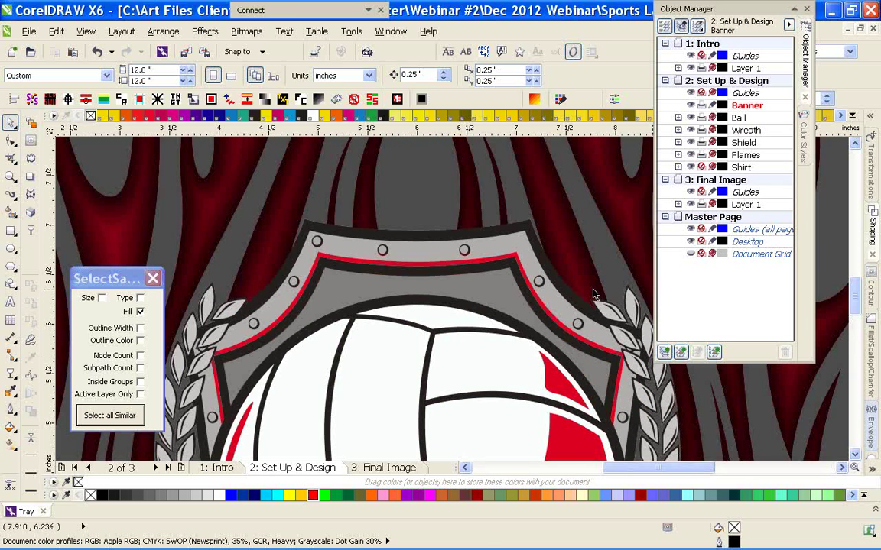
# Place Banner.cdr from the Corel CONNECT tray on the Banner layer, accepting the default Apple RGB and SWOP (Newsprint) color profiles
pyautogui.click(261, 545)
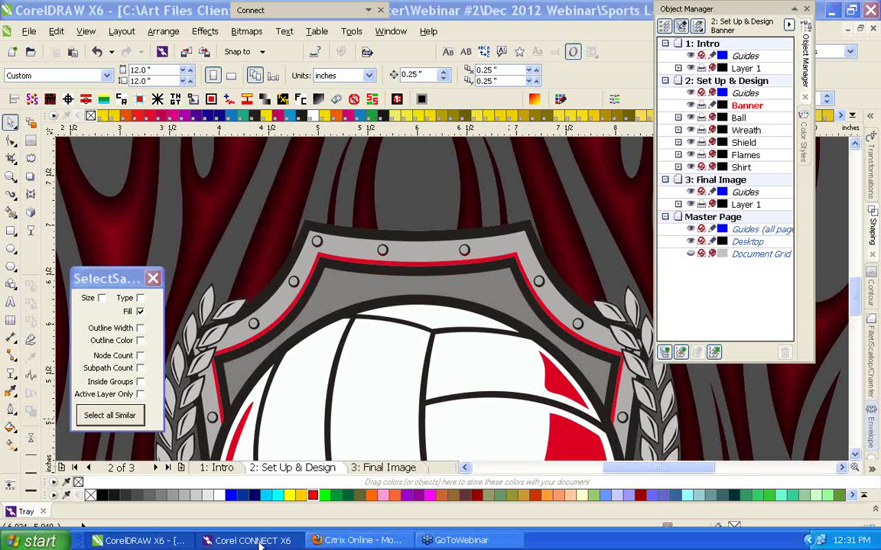
pyautogui.click(260, 543)
pyautogui.scroll(-3, 625, 413)
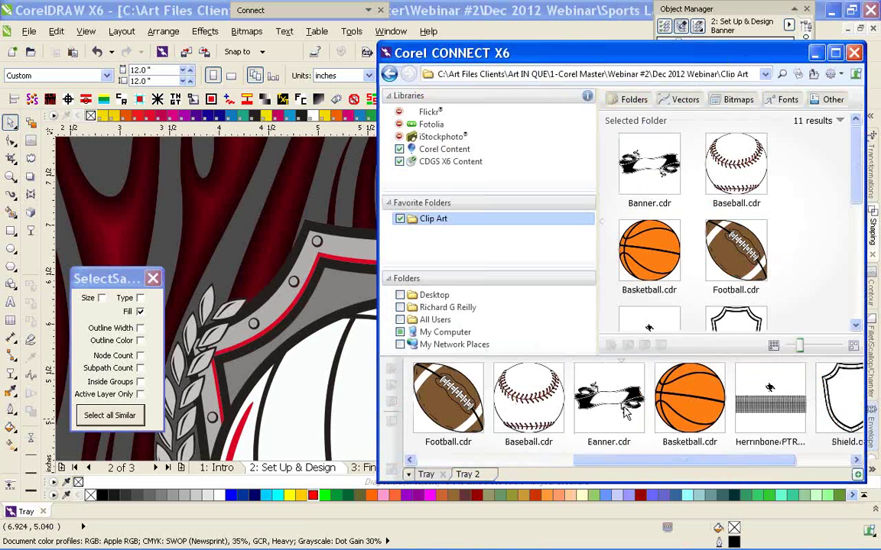
pyautogui.moveTo(626, 413); pyautogui.dragTo(284, 316)
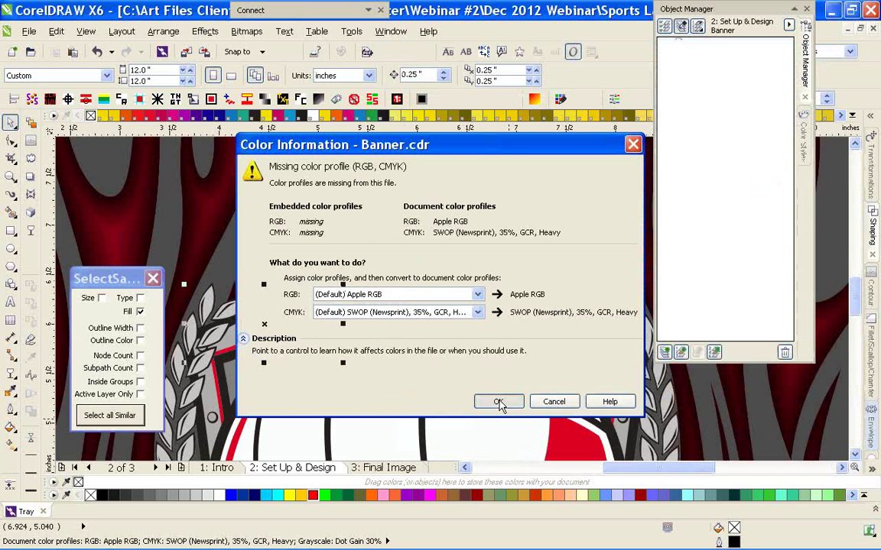
pyautogui.click(500, 401)
pyautogui.press('Escape')
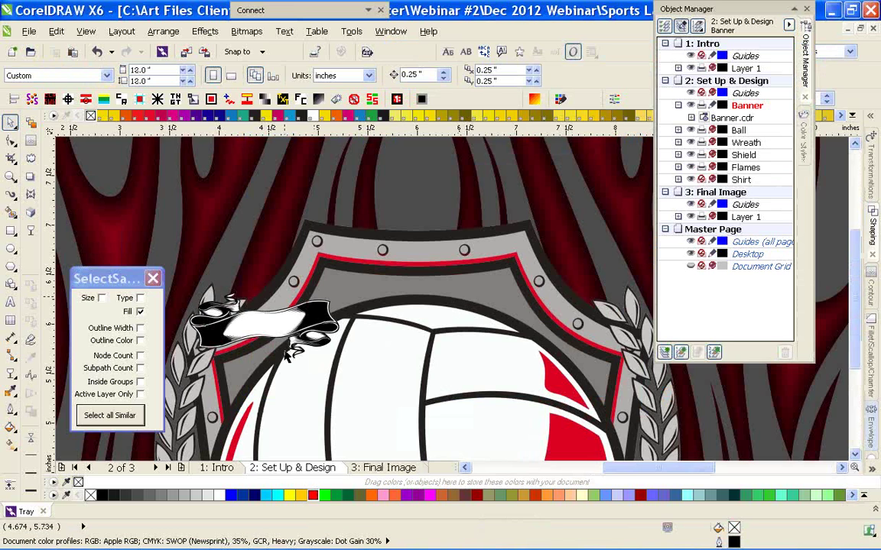
# Enlarge the banner to about 6.39 by 2.94 inches and position it across the lower part of the volleyball
pyautogui.hotkey('shift', 'F4')
pyautogui.click(428, 319)
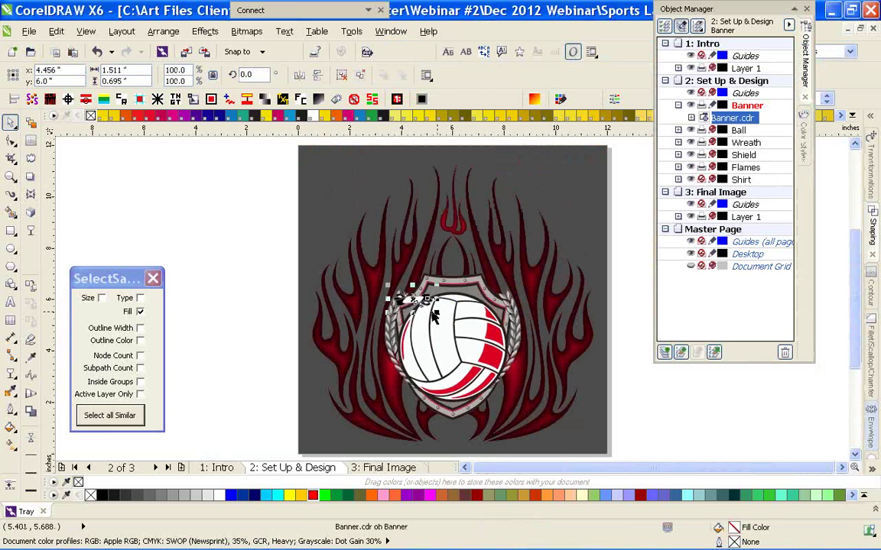
pyautogui.moveTo(437, 313); pyautogui.dragTo(477, 330)
pyautogui.click(322, 293)
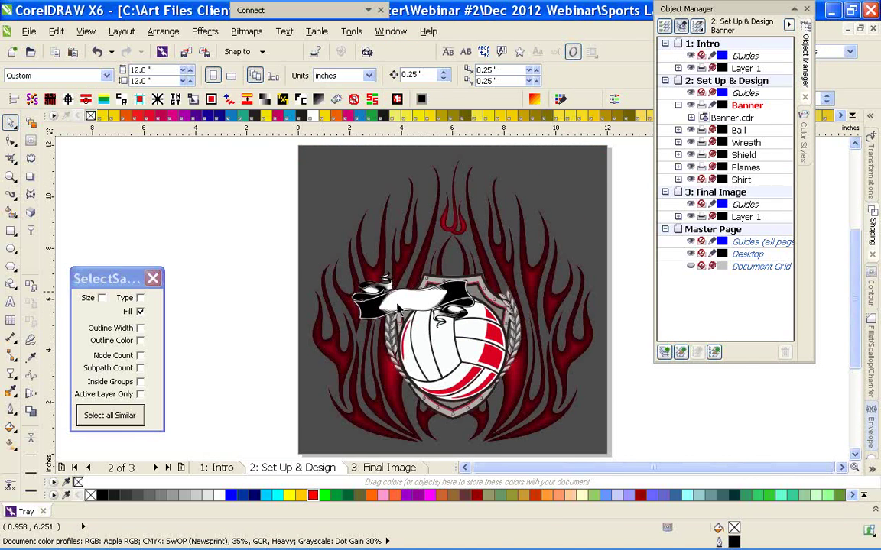
pyautogui.moveTo(402, 305); pyautogui.dragTo(443, 384)
pyautogui.scroll(1, 454, 363)
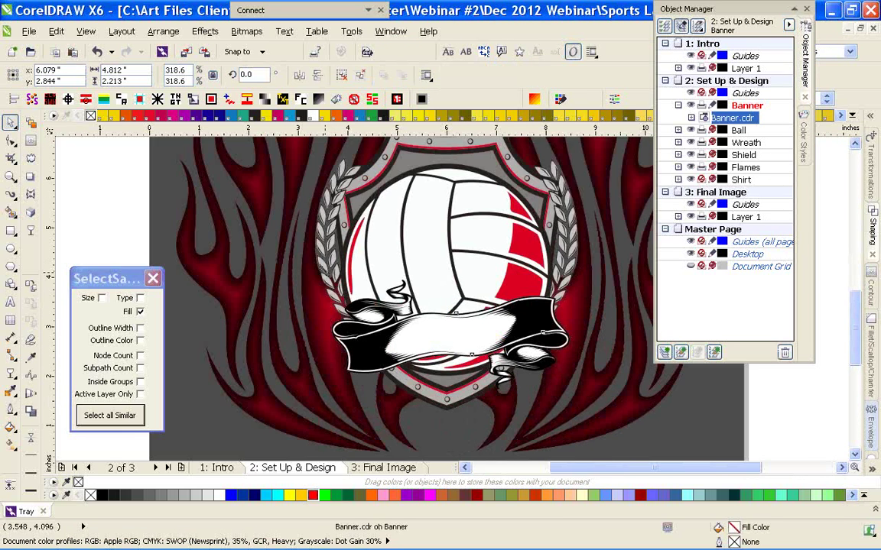
pyautogui.moveTo(327, 274); pyautogui.dragTo(286, 245)
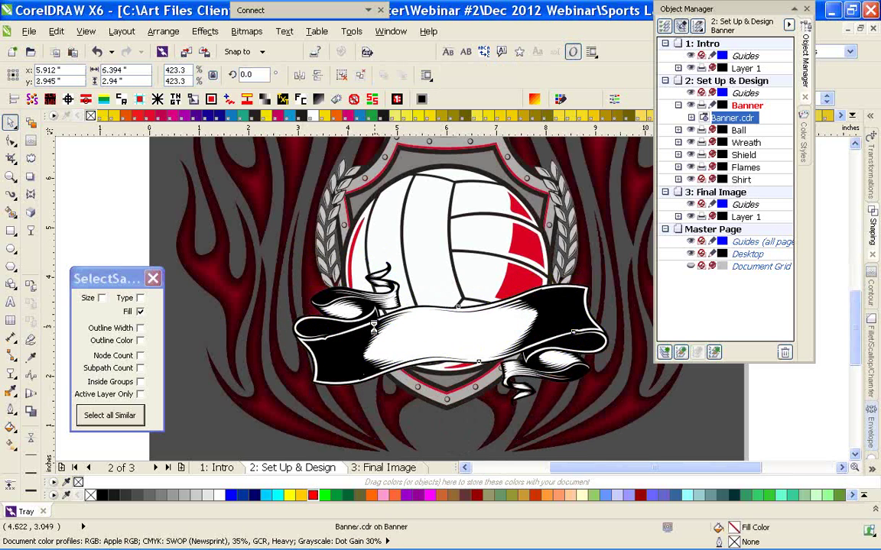
pyautogui.click(101, 196)
# Ungroup the banner into its separate curves
pyautogui.click(364, 323)
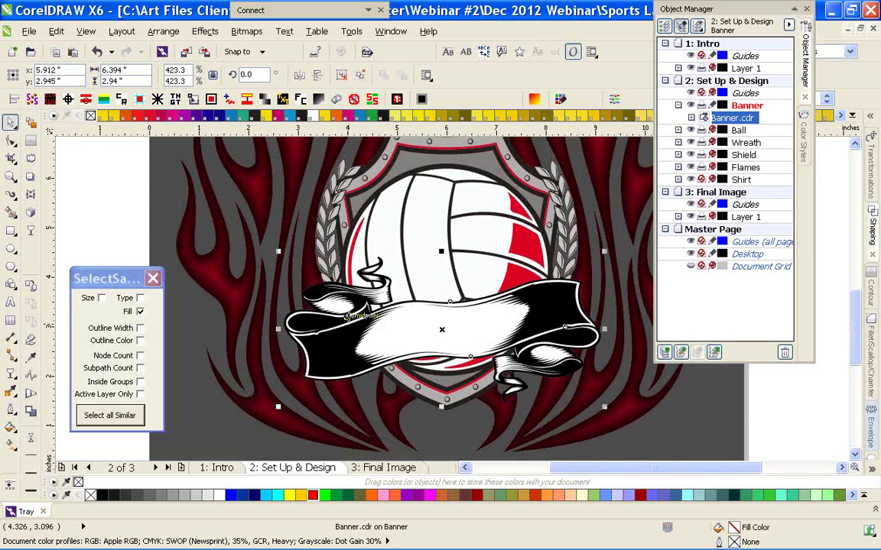
pyautogui.hotkey('ctrl', 'u')
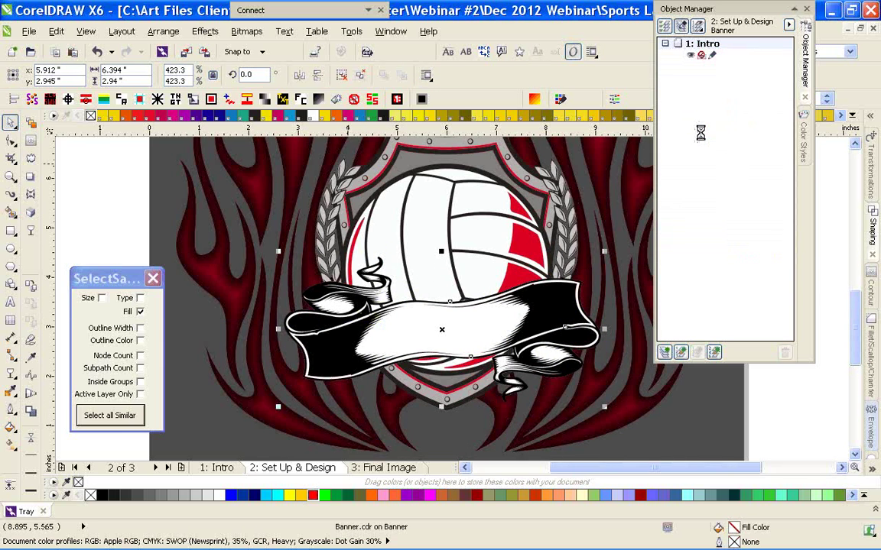
pyautogui.press('Escape')
# Shift the banner's white curve sideways to inspect the stacked pieces, and return it to its original place
pyautogui.click(472, 322)
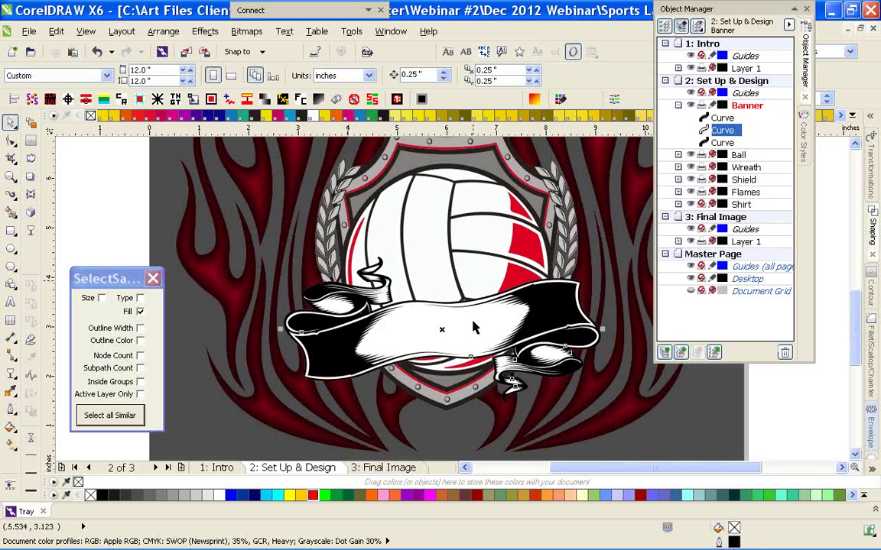
pyautogui.click(471, 322)
pyautogui.moveTo(472, 320); pyautogui.dragTo(541, 314)
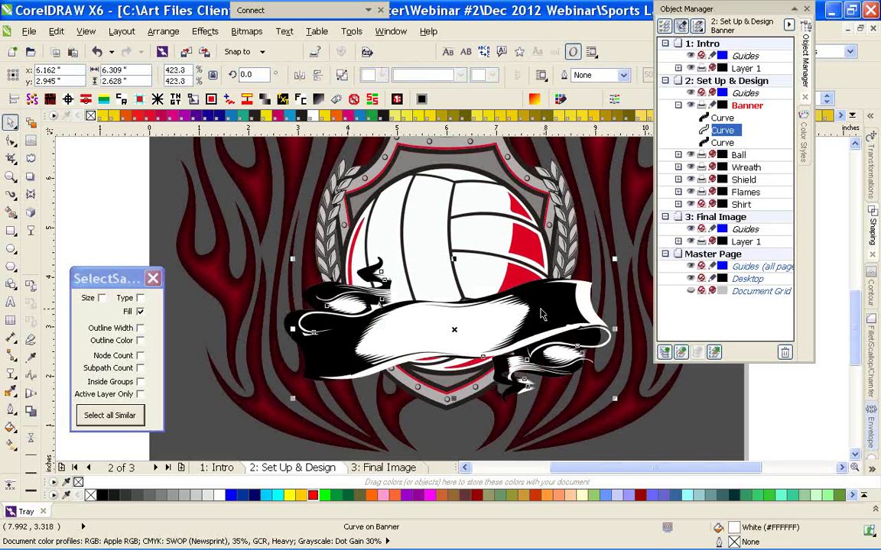
pyautogui.click(483, 314)
pyautogui.press('Left')
pyautogui.press('Left')
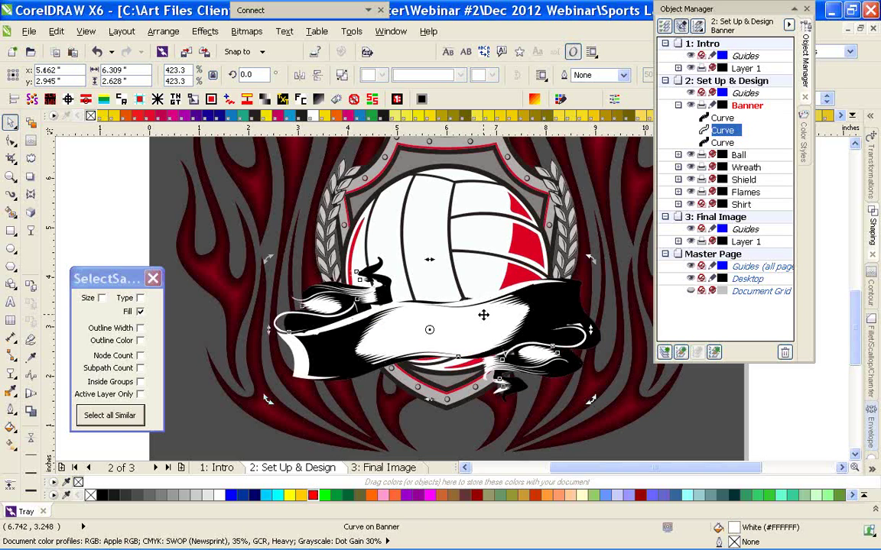
pyautogui.press('Right')
pyautogui.click(575, 164)
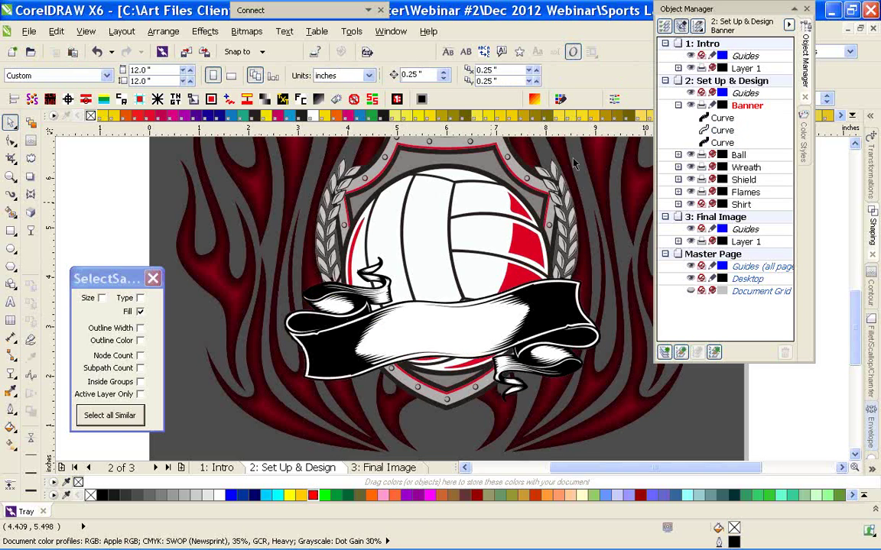
# Hide the Ball, Flames and Shield layers, keeping the Banner layer's curves listed
pyautogui.click(677, 105)
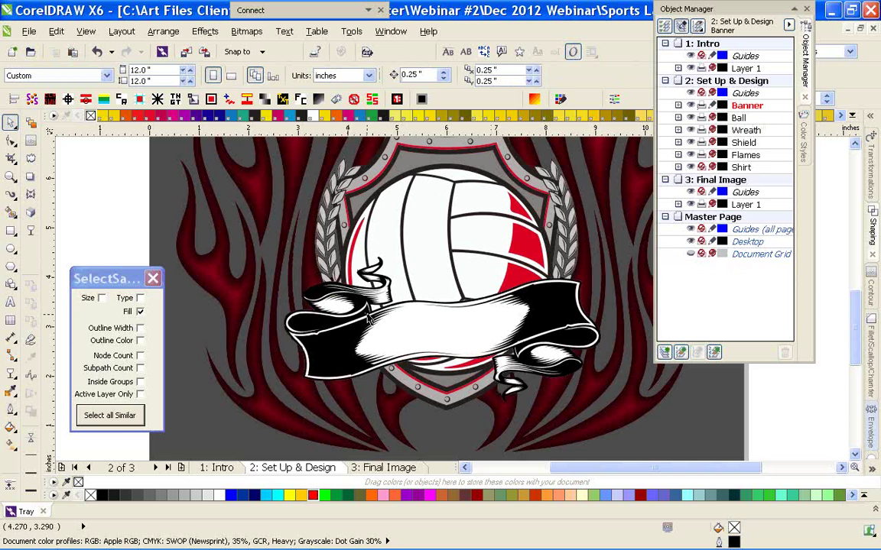
pyautogui.moveTo(125, 193); pyautogui.dragTo(606, 441)
pyautogui.press('Escape')
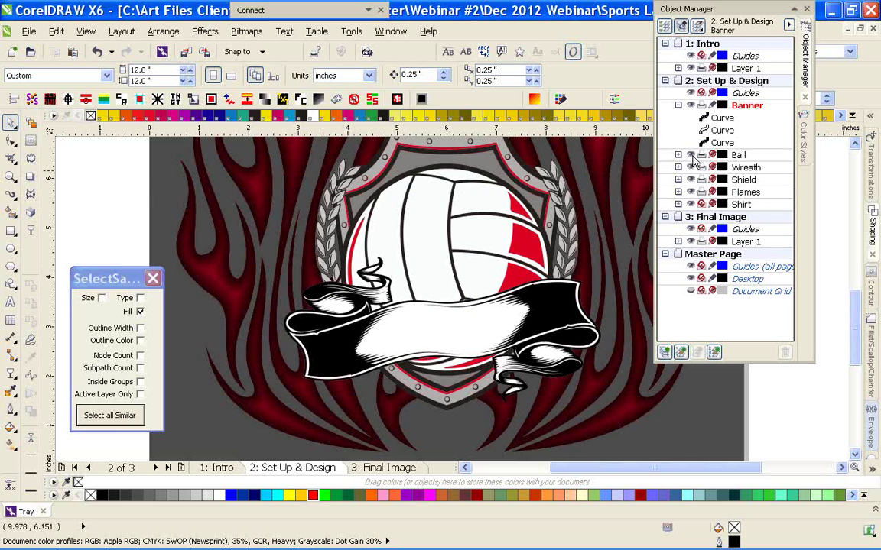
pyautogui.click(691, 155)
pyautogui.click(691, 192)
pyautogui.click(690, 180)
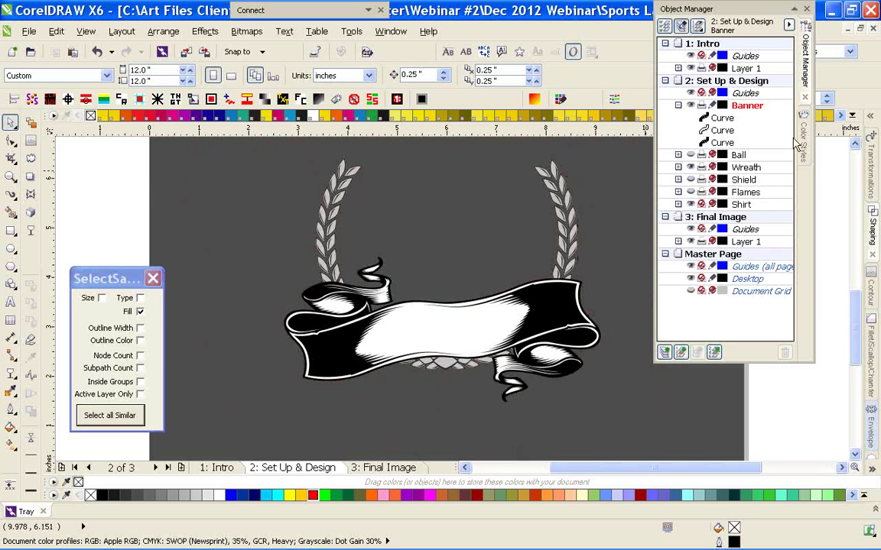
# Recolor all of the banner's matching black curves with the near-black ColorStyle4
pyautogui.click(803, 142)
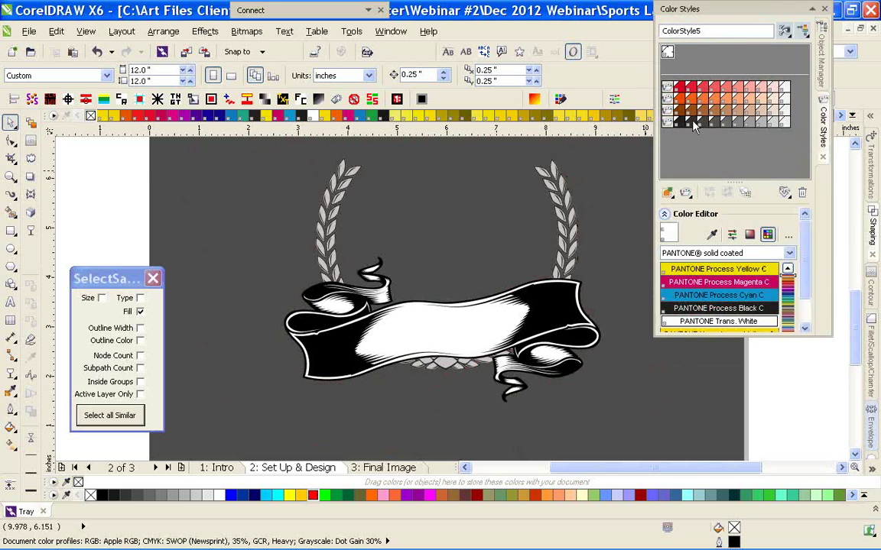
pyautogui.click(565, 307)
pyautogui.click(133, 417)
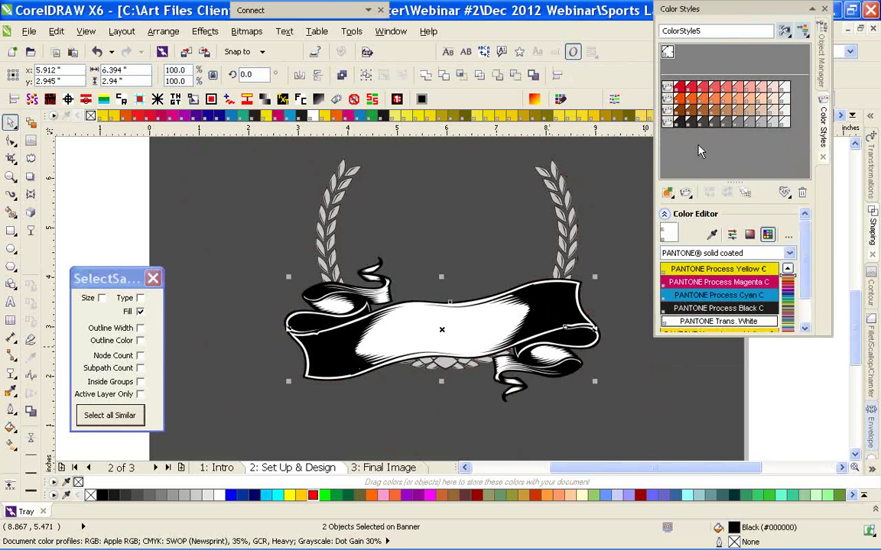
pyautogui.click(683, 126)
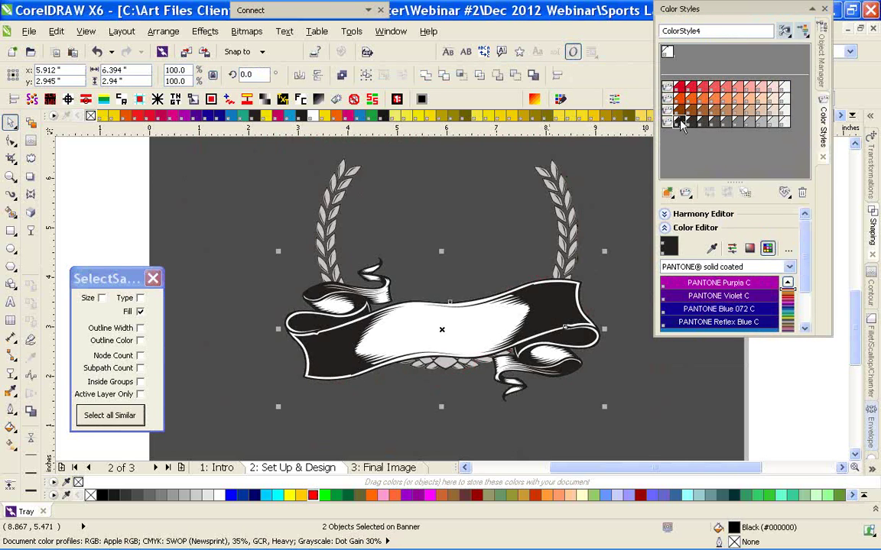
# Apply the white ColorStyle5 to the banner's white curve and group the banner's three curves
pyautogui.click(470, 337)
pyautogui.click(434, 425)
pyautogui.click(459, 332)
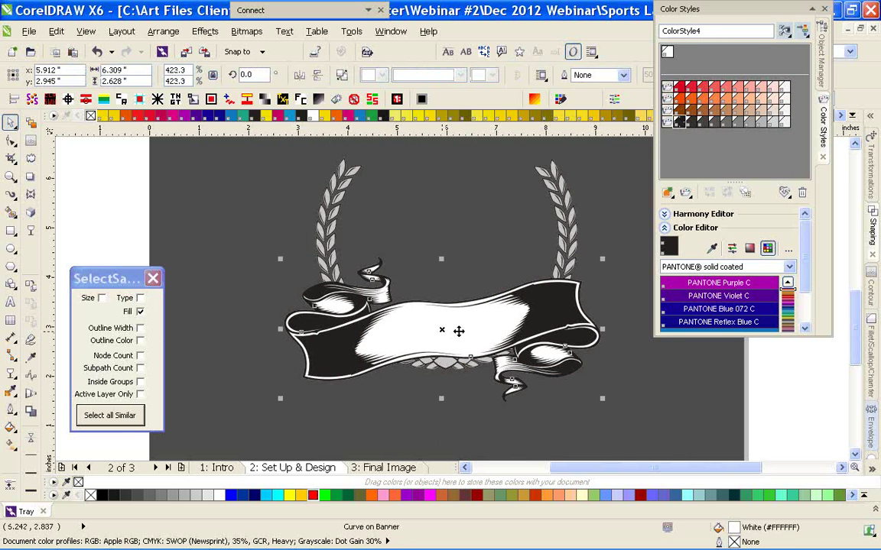
pyautogui.scroll(1, 459, 331)
pyautogui.click(449, 165)
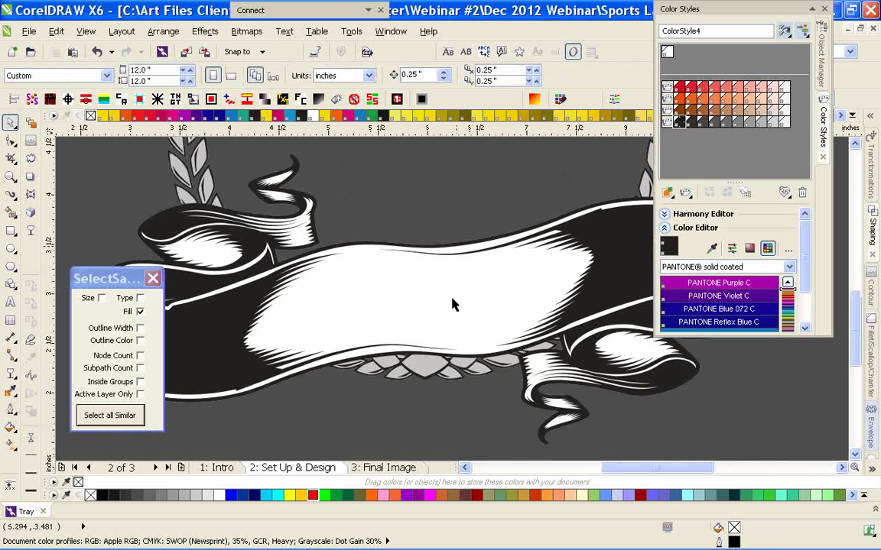
pyautogui.scroll(-1, 453, 298)
pyautogui.moveTo(260, 221); pyautogui.dragTo(407, 331)
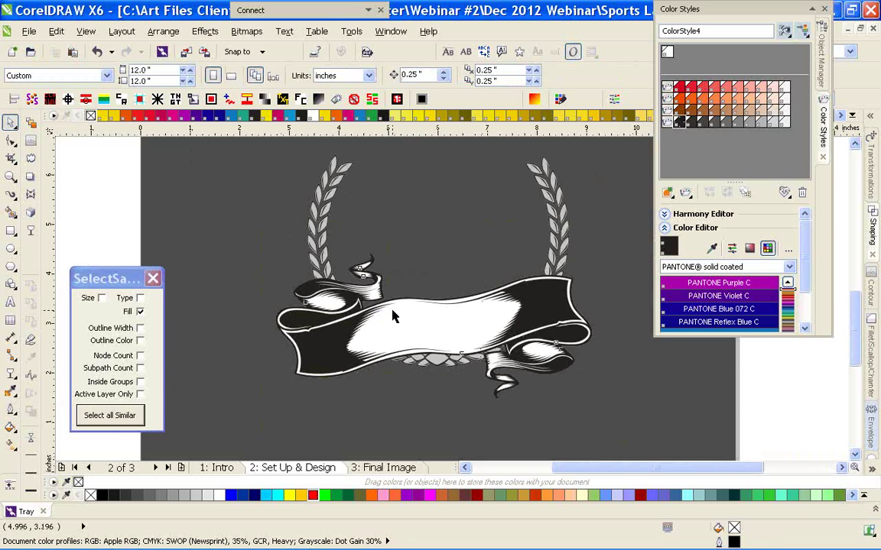
pyautogui.click(393, 311)
pyautogui.click(136, 421)
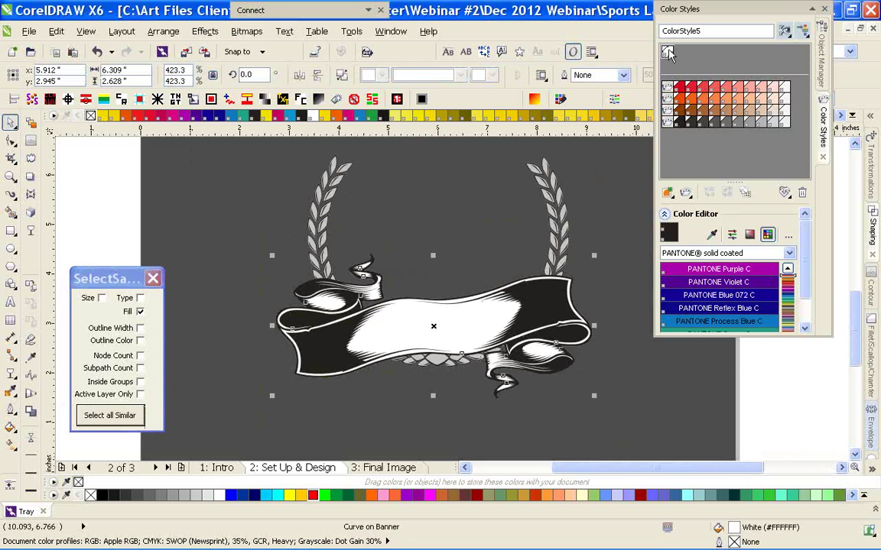
pyautogui.moveTo(274, 234); pyautogui.dragTo(616, 429)
pyautogui.click(252, 428)
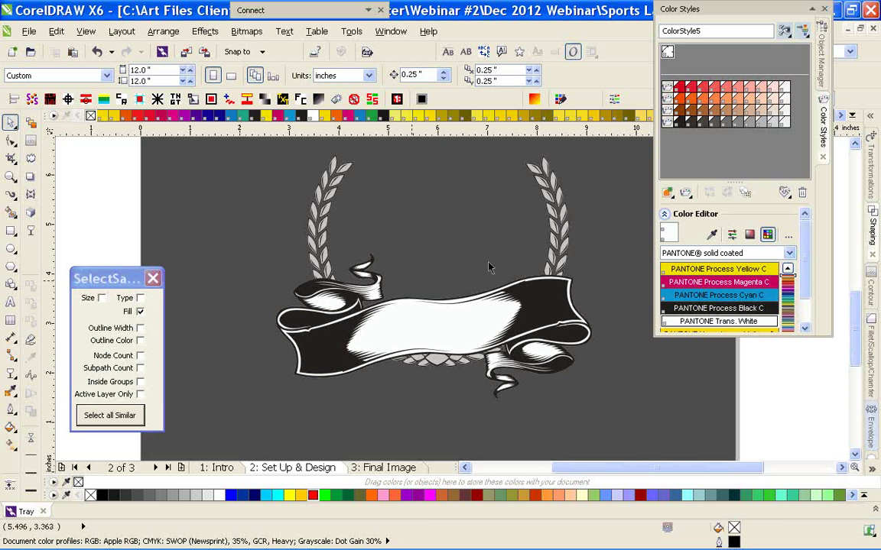
# Show the Ball layer and hide the Wreath layer on the Set Up & Design page
pyautogui.click(821, 64)
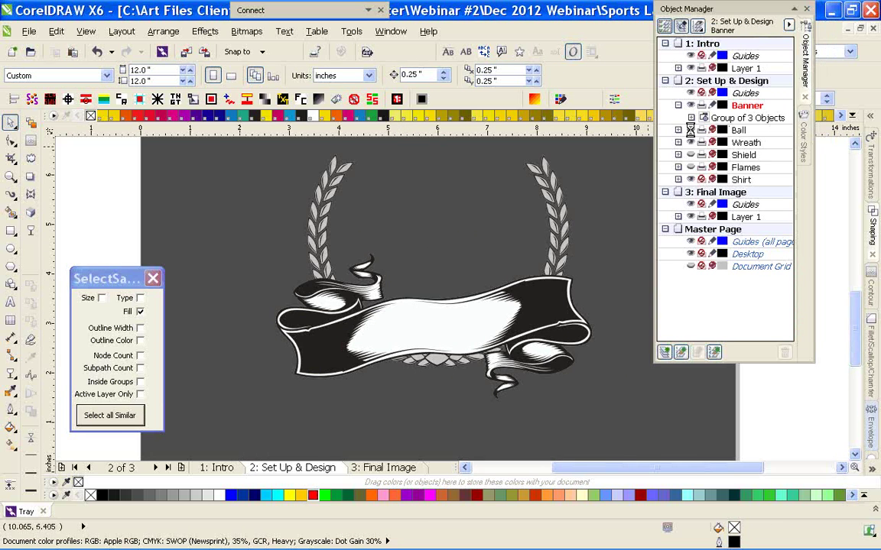
pyautogui.click(690, 130)
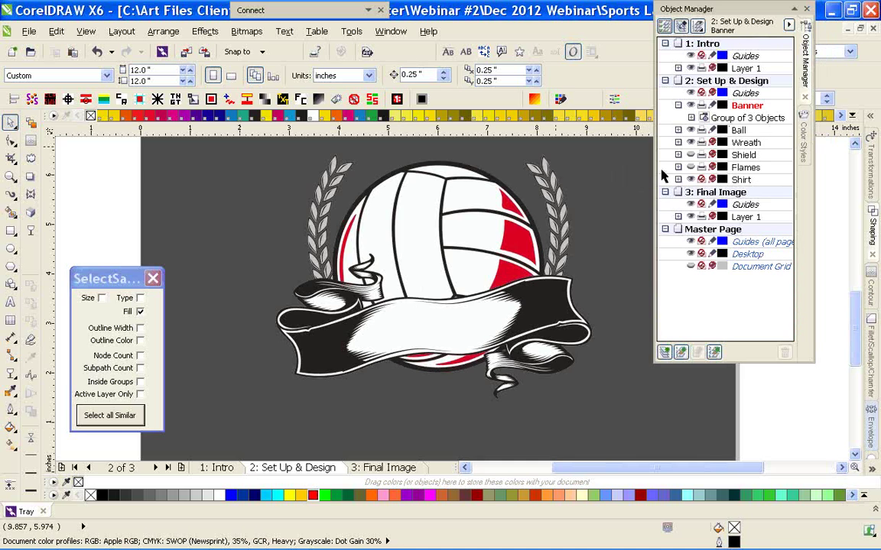
pyautogui.click(691, 143)
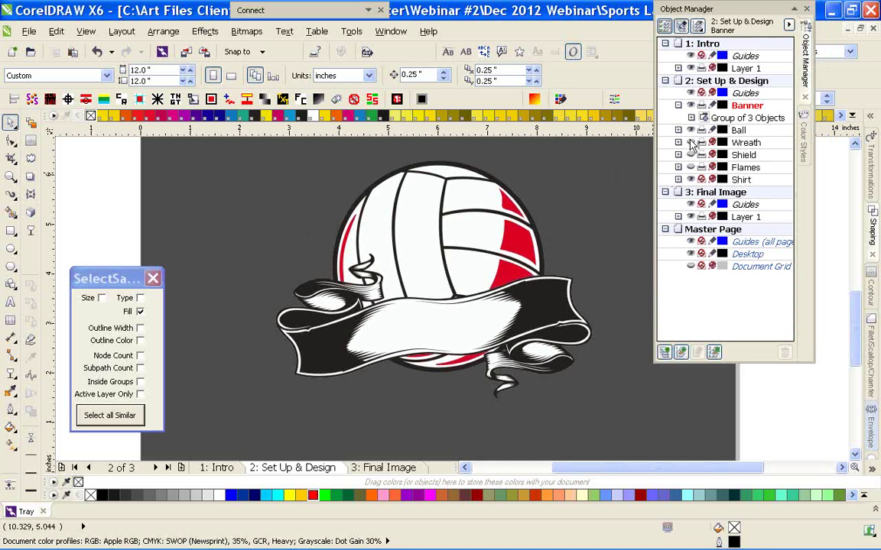
# Copy the volleyball's black backing curve out of its group and paste it onto the Banner layer
pyautogui.click(398, 257)
pyautogui.press('Escape')
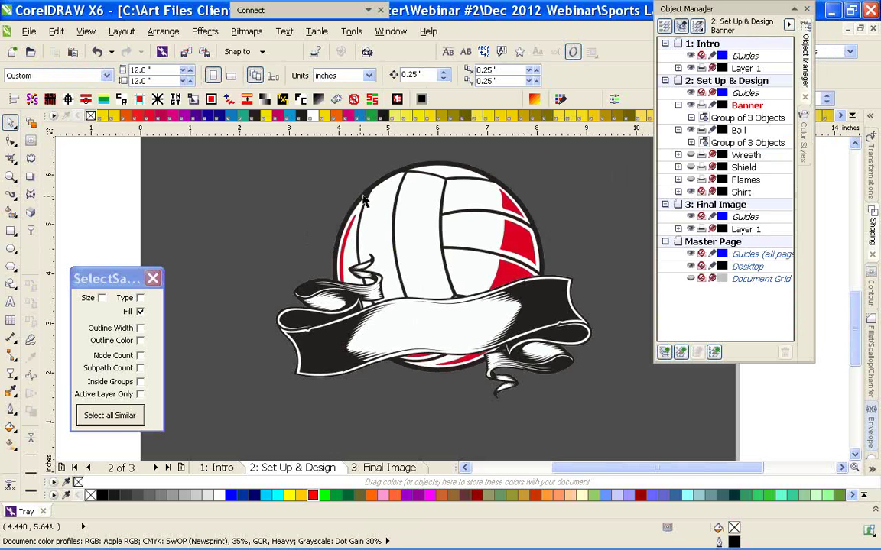
pyautogui.keyDown('ctrl'); pyautogui.click(363, 198); pyautogui.keyUp('ctrl')
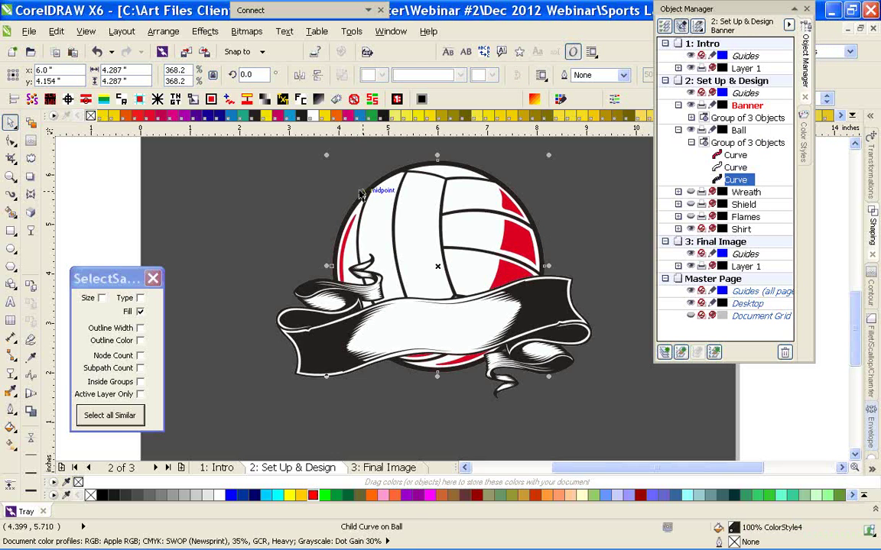
pyautogui.click(320, 157)
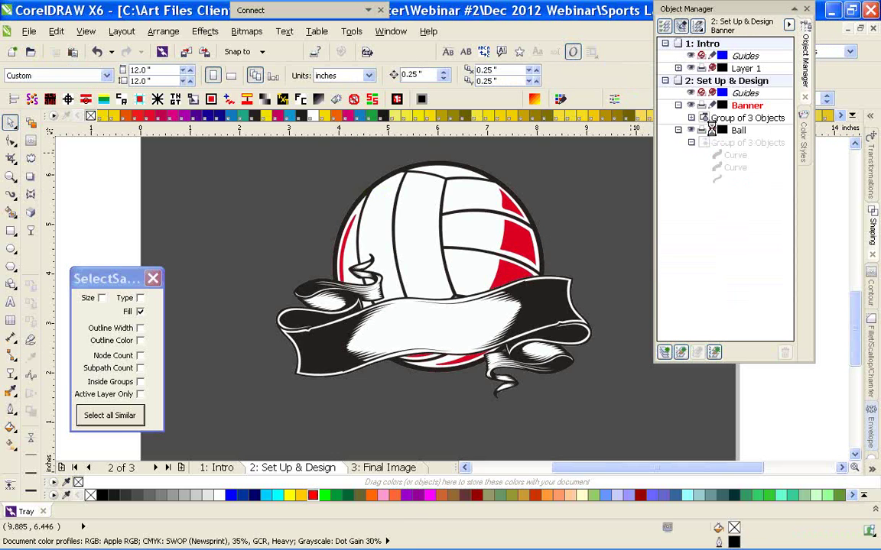
pyautogui.click(744, 107)
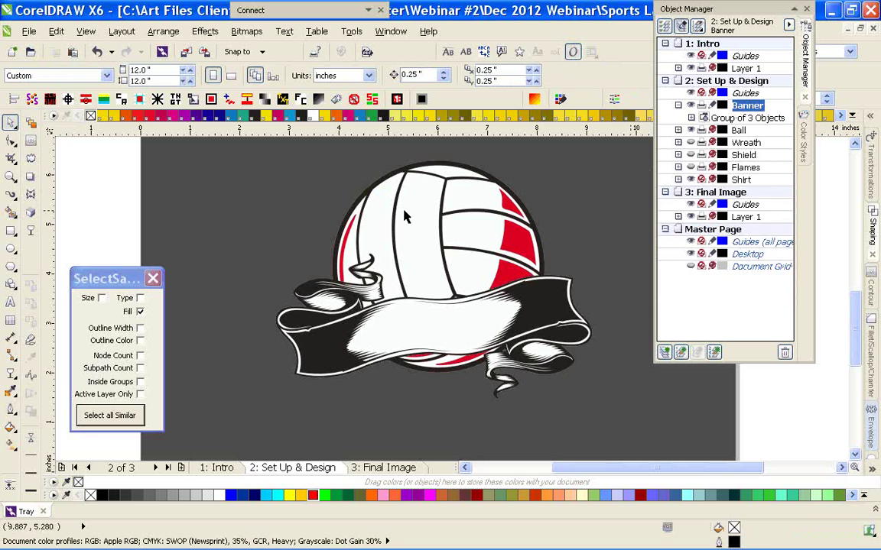
pyautogui.hotkey('ctrl', 'v')
pyautogui.click(356, 284)
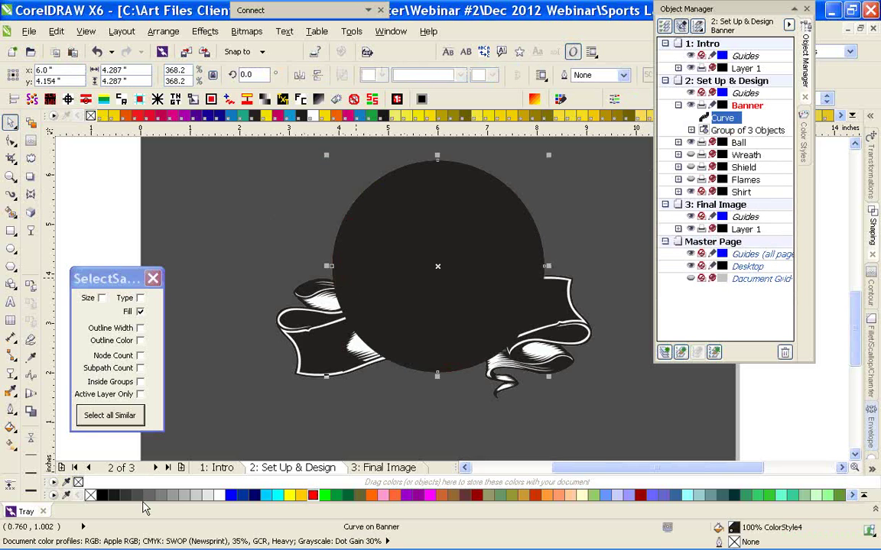
# Give the pasted circle a cyan hairline outline and remove its fill
pyautogui.rightClick(278, 495)
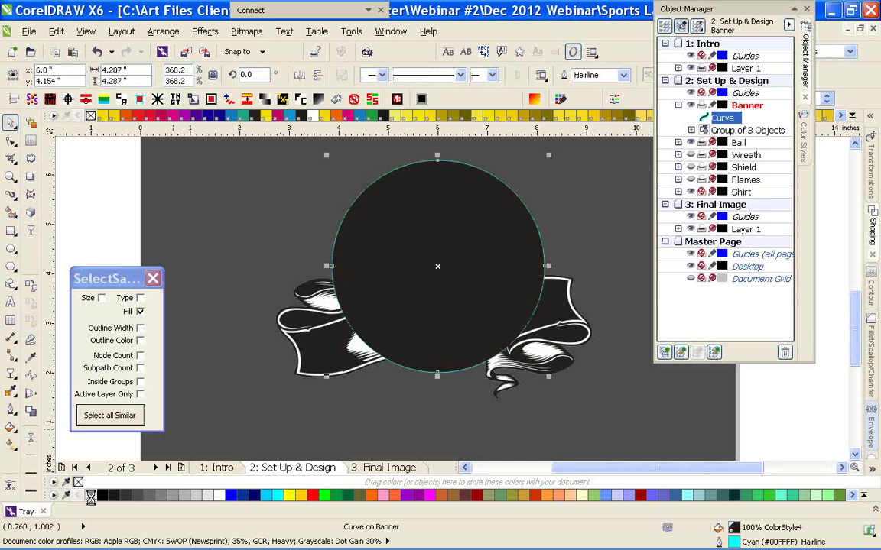
pyautogui.click(90, 496)
pyautogui.scroll(2, 404, 339)
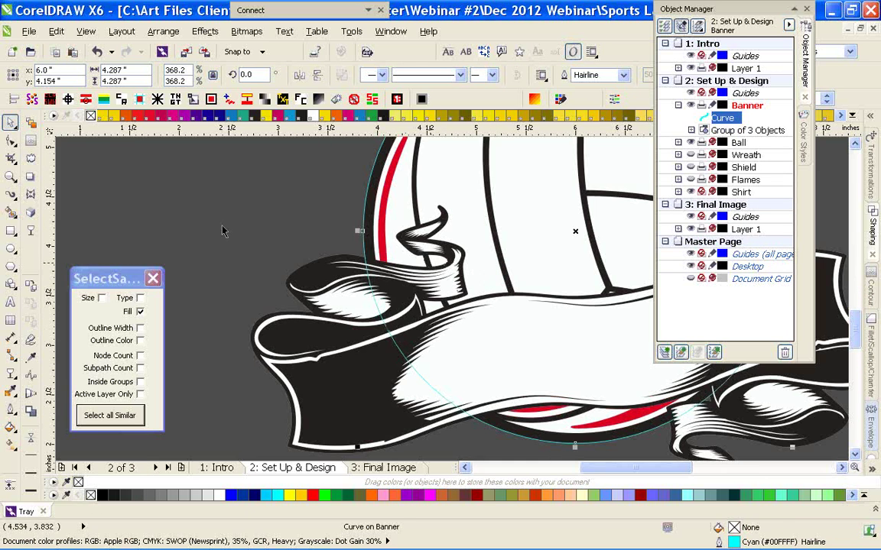
pyautogui.click(202, 209)
# Draw a closed straight-sided Freehand shape around the banner's upper-left ribbon tail and fold
pyautogui.click(12, 194)
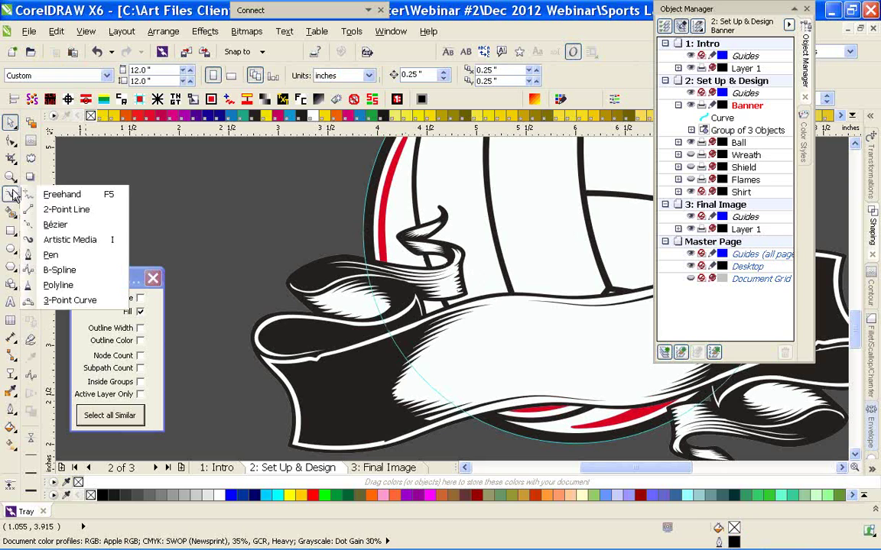
pyautogui.click(58, 194)
pyautogui.doubleClick(464, 161)
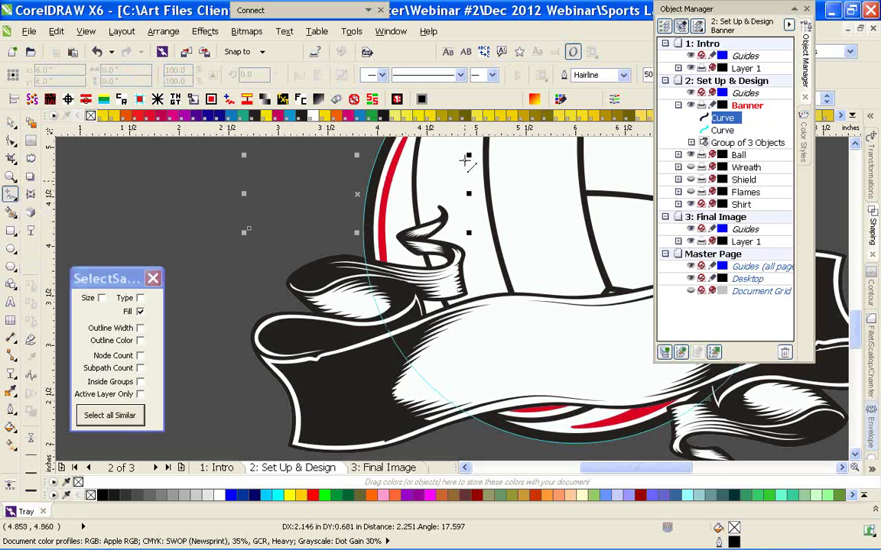
pyautogui.click(427, 314)
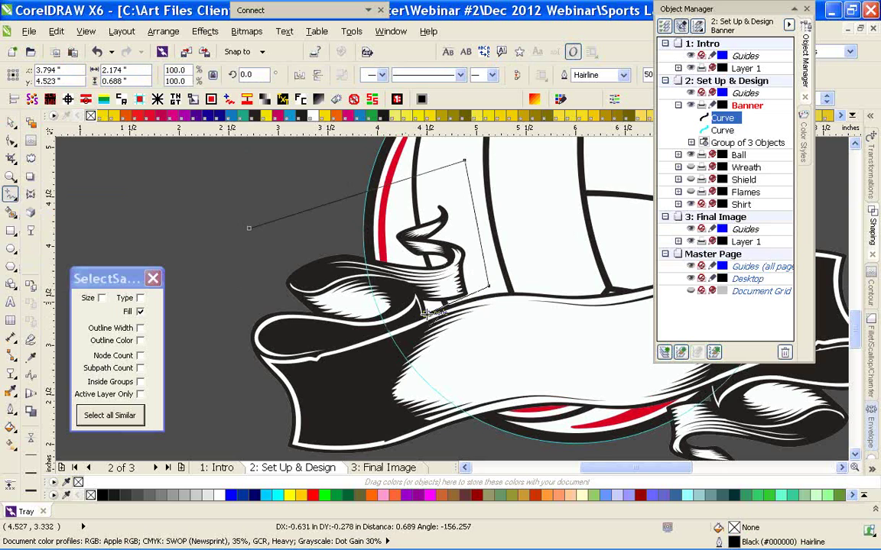
pyautogui.moveTo(262, 361); pyautogui.dragTo(229, 364)
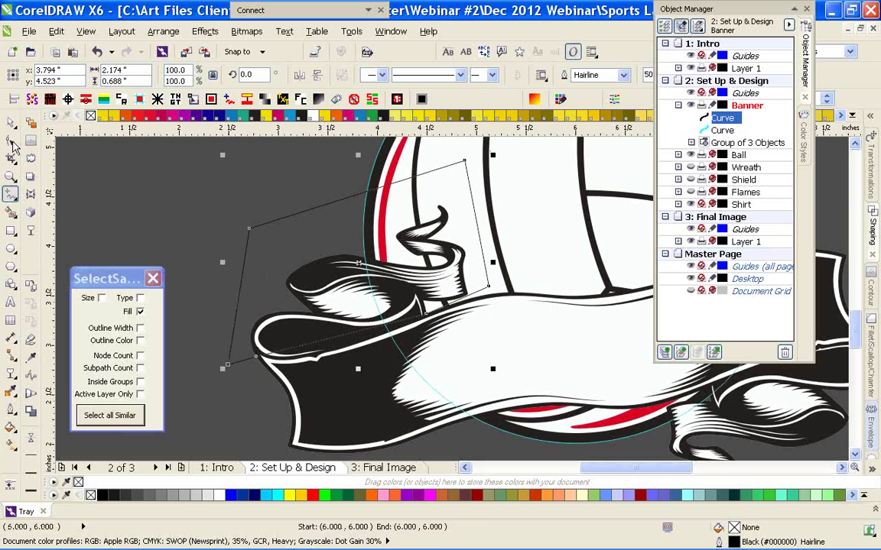
# Reshape the outline to about 2.8 by 2 inches, curving its lower edge along the banner's fold and moving the outer-left nodes
pyautogui.click(10, 140)
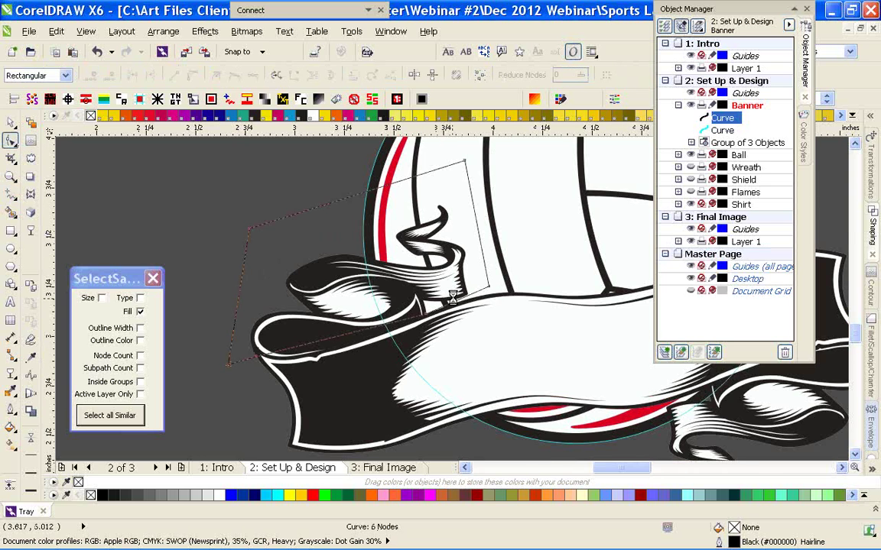
pyautogui.scroll(1, 453, 298)
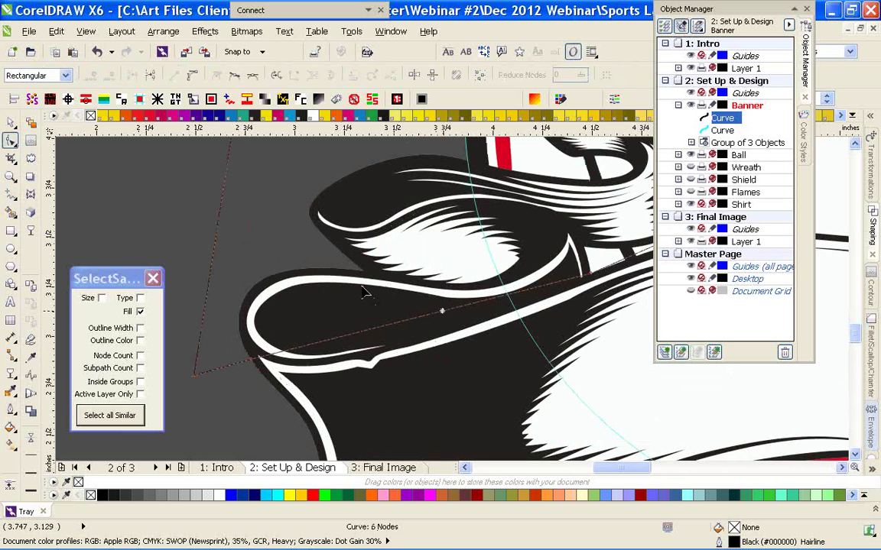
pyautogui.click(197, 74)
pyautogui.moveTo(363, 331); pyautogui.dragTo(416, 357)
pyautogui.moveTo(479, 306); pyautogui.dragTo(588, 274)
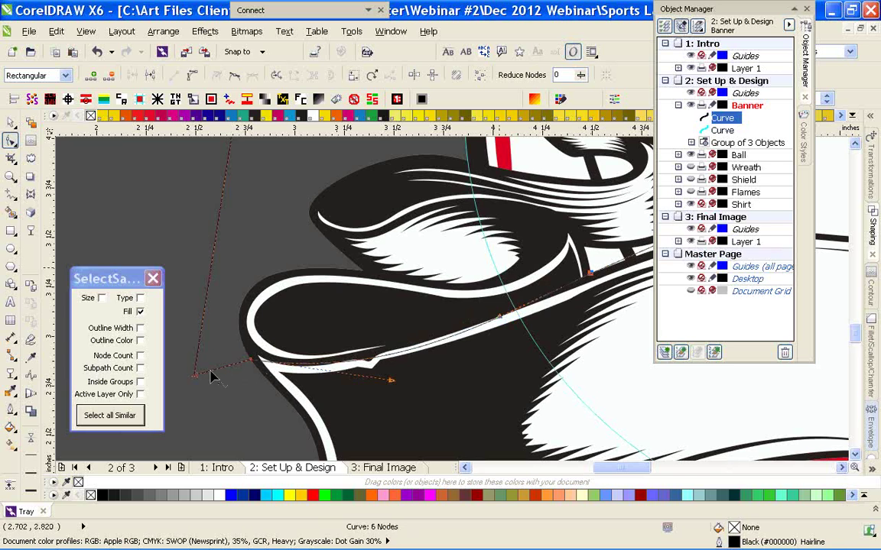
pyautogui.moveTo(193, 376); pyautogui.dragTo(182, 322)
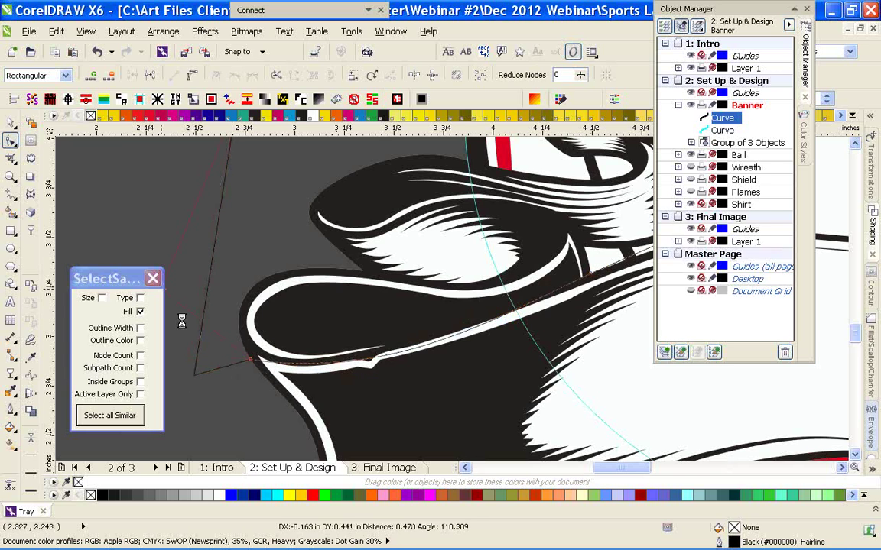
pyautogui.moveTo(251, 359); pyautogui.dragTo(239, 350)
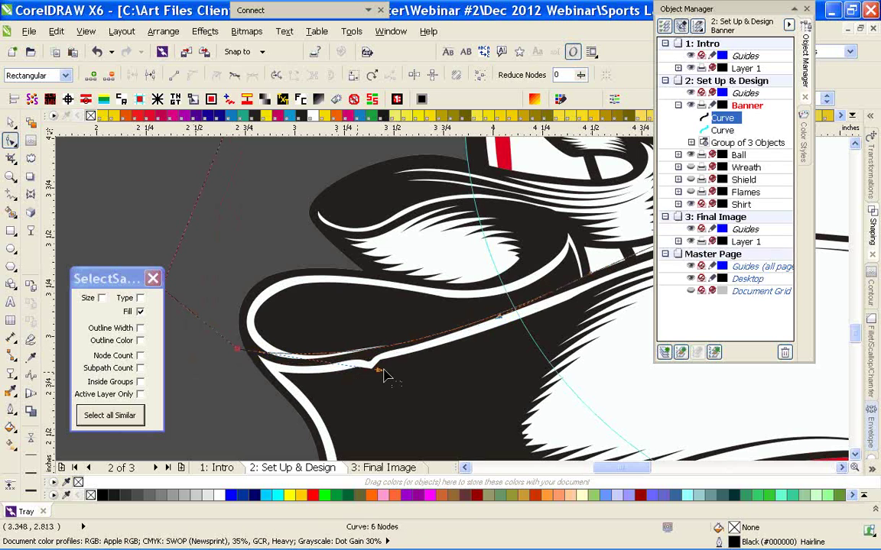
pyautogui.moveTo(370, 378); pyautogui.dragTo(313, 393)
pyautogui.click(11, 122)
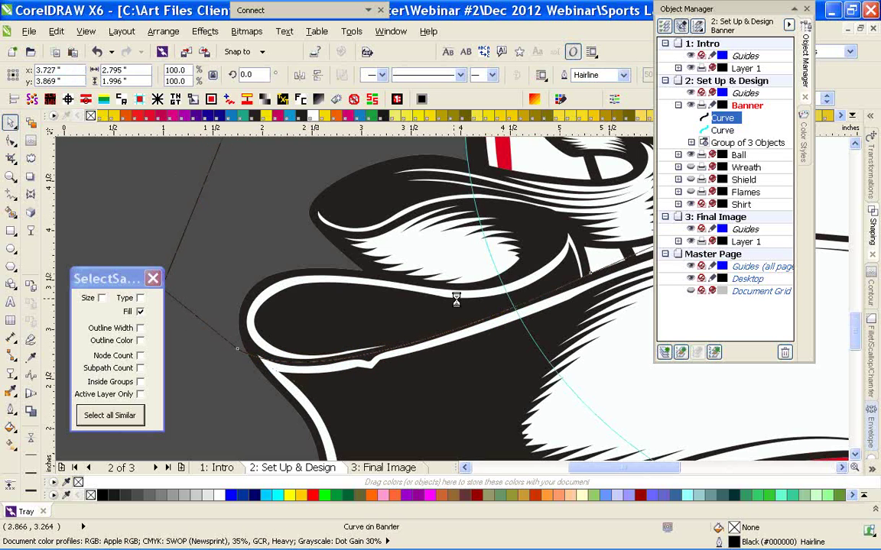
# Delete the cyan circle outline from the Banner layer
pyautogui.scroll(-1, 455, 299)
pyautogui.click(520, 187)
pyautogui.press('Delete')
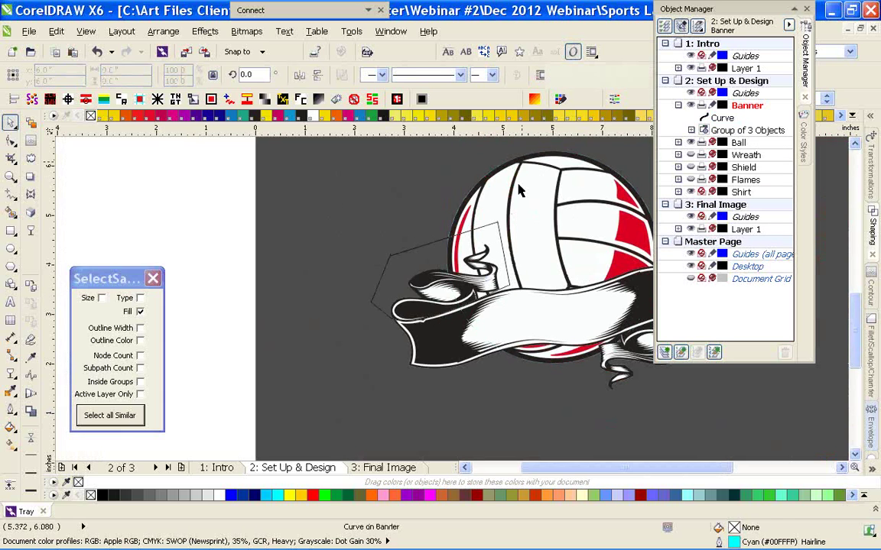
# Intersect the drawn outline with the banner group, keeping both originals, and shift the resulting tail piece to the left
pyautogui.scroll(1, 527, 307)
pyautogui.click(176, 203)
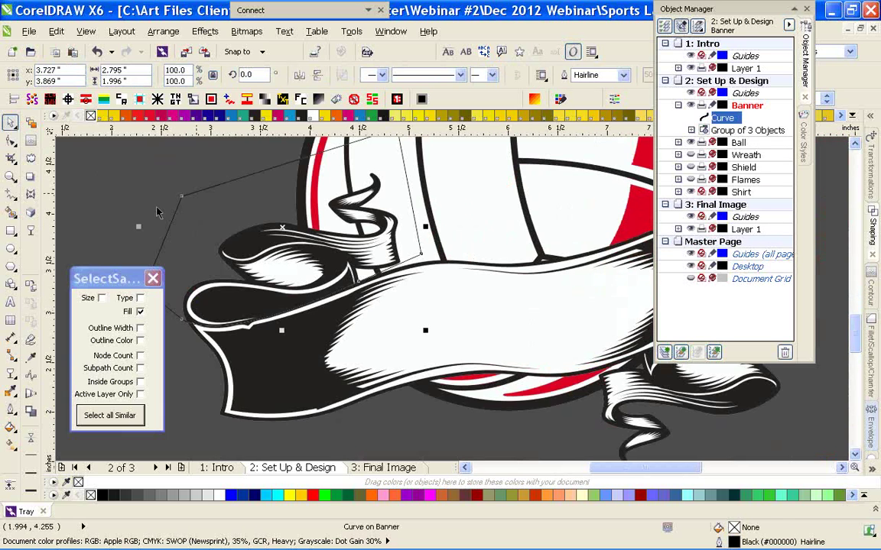
pyautogui.click(795, 9)
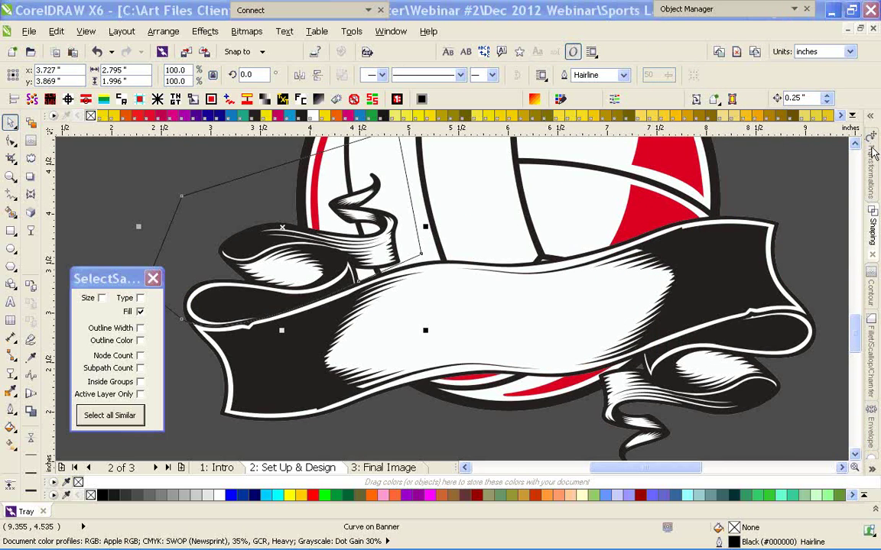
pyautogui.click(874, 230)
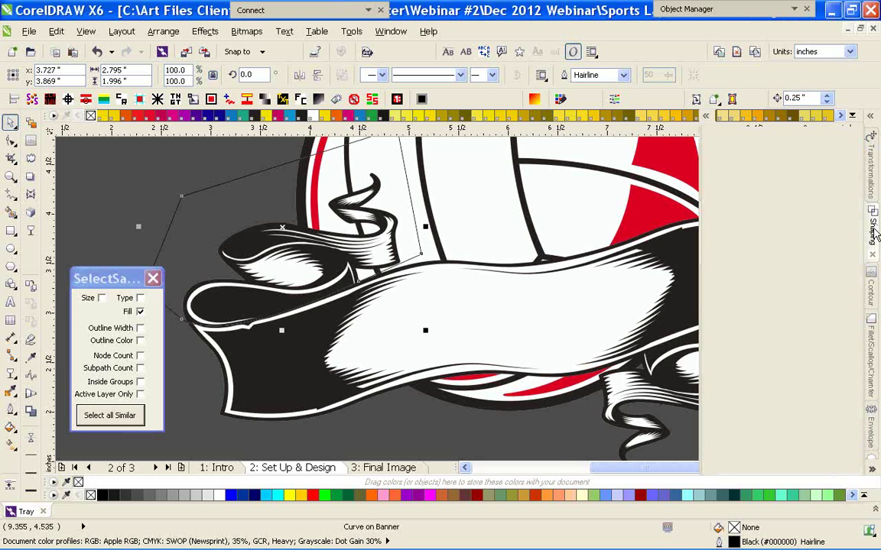
pyautogui.click(776, 139)
pyautogui.click(750, 170)
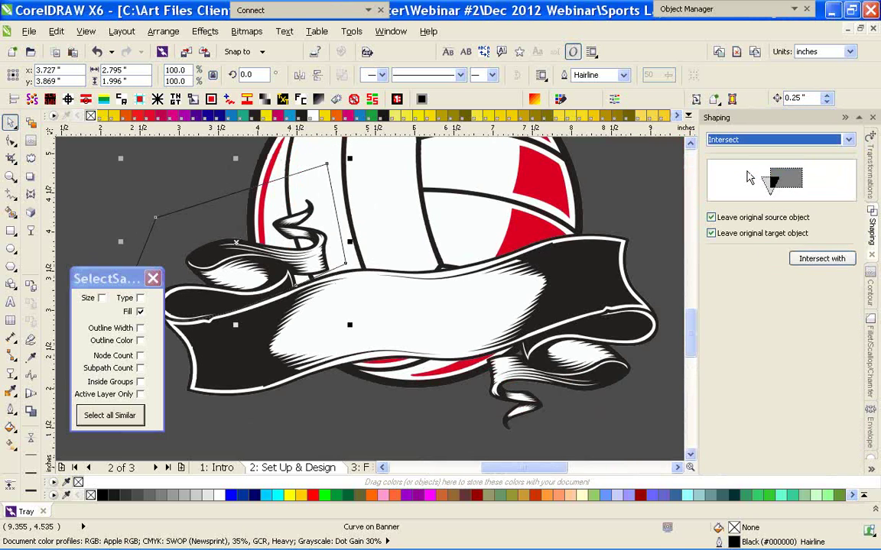
pyautogui.click(809, 260)
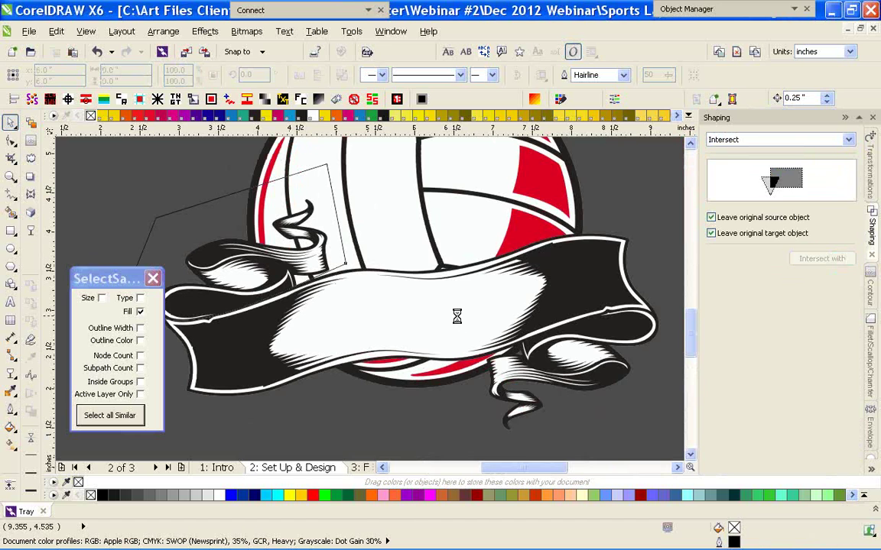
pyautogui.click(302, 245)
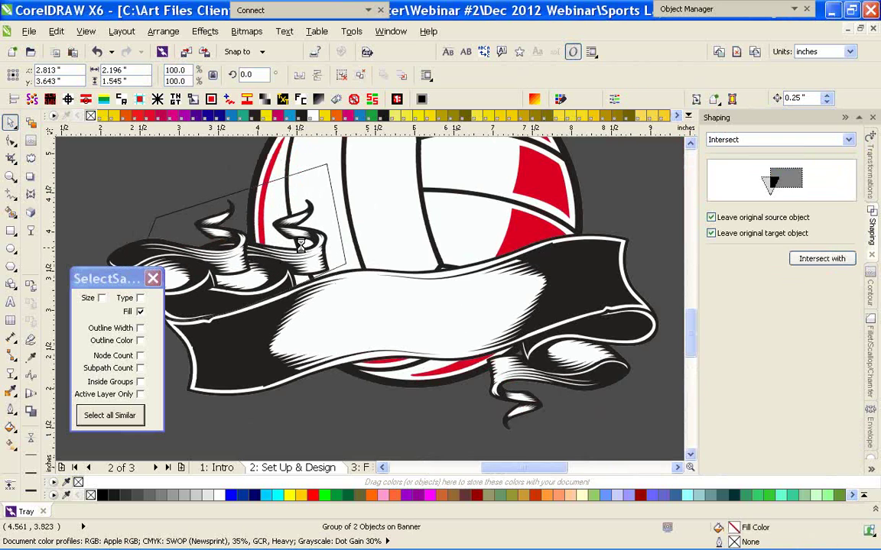
# Shift the tail piece farther left, clear of the banner, and trim the banner with the drawn outline, keeping only the original source object
pyautogui.press('Left')
pyautogui.press('Left')
pyautogui.press('Left')
pyautogui.press('Left')
pyautogui.press('Left')
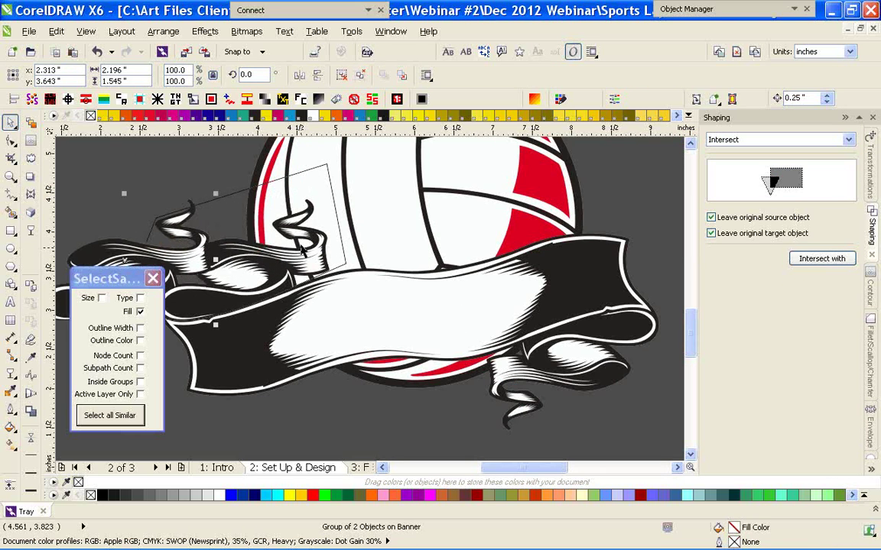
pyautogui.click(239, 203)
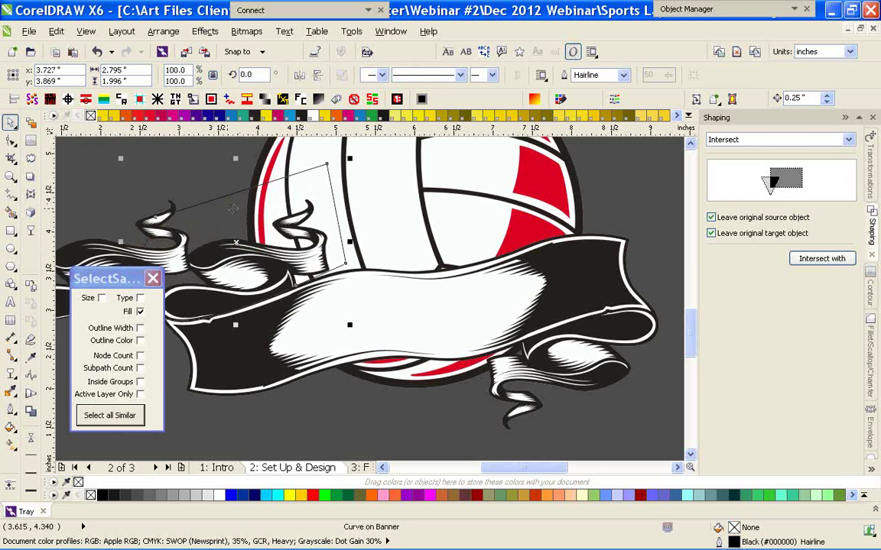
pyautogui.click(763, 139)
pyautogui.click(753, 159)
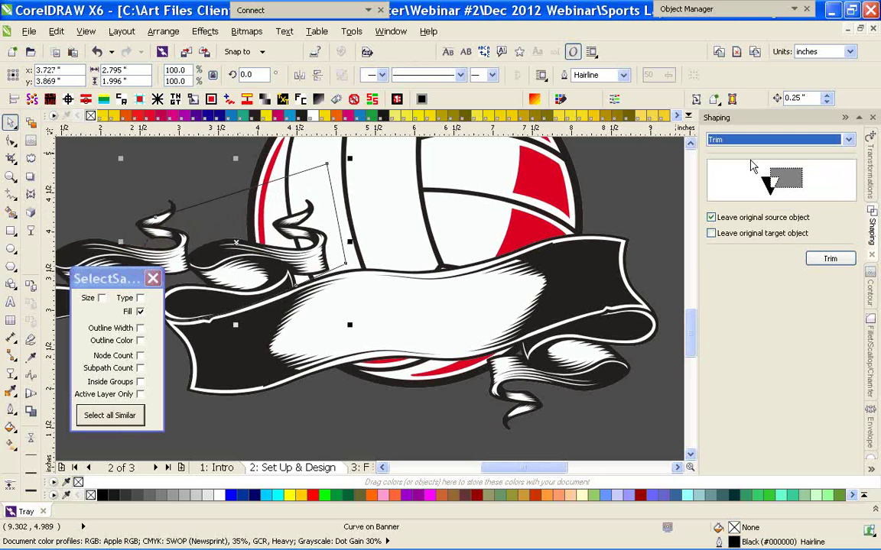
pyautogui.click(826, 261)
pyautogui.click(502, 309)
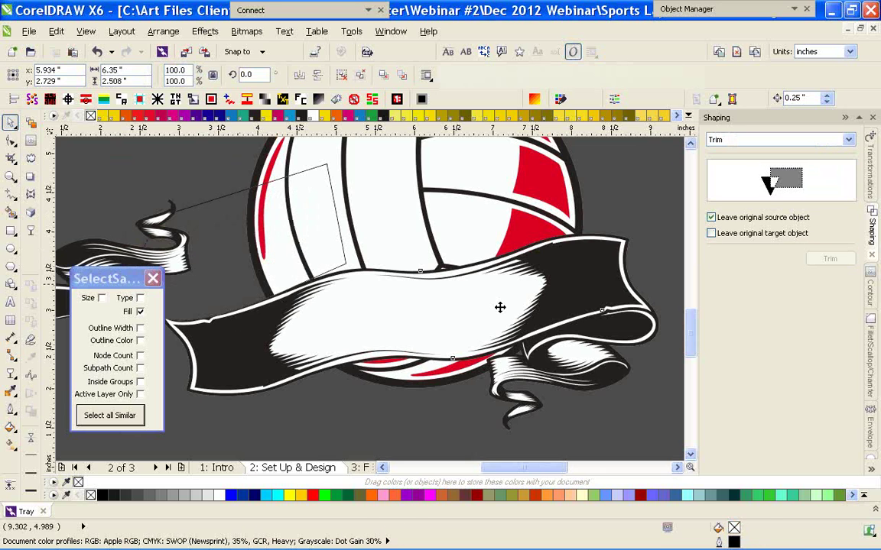
# Delete the freehand outline used to cut the tail from the banner
pyautogui.click(214, 245)
pyautogui.click(183, 210)
pyautogui.press('Delete')
# Nudge the separated tail piece right, back to its original position against the banner's fold
pyautogui.click(167, 233)
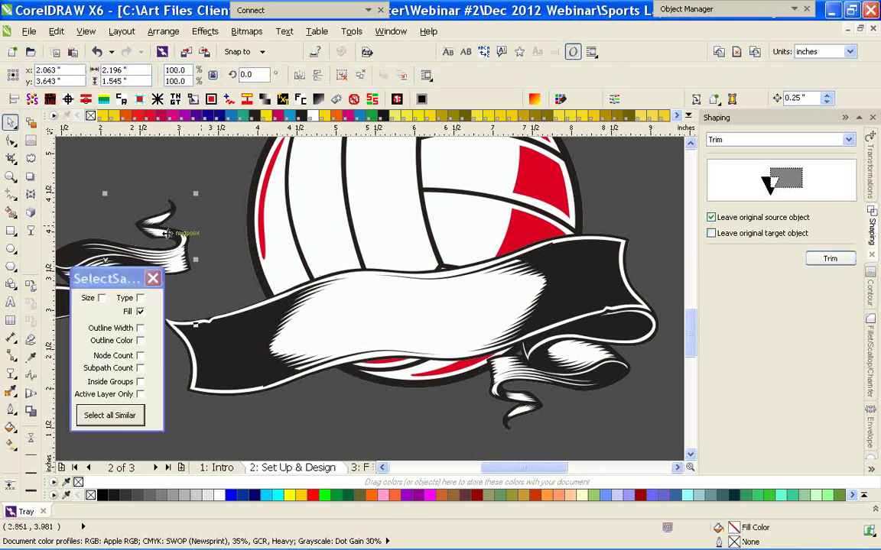
pyautogui.press('Right')
pyautogui.press('Right')
pyautogui.press('Right')
pyautogui.press('Right')
pyautogui.press('Right')
pyautogui.press('Right')
pyautogui.press('Right')
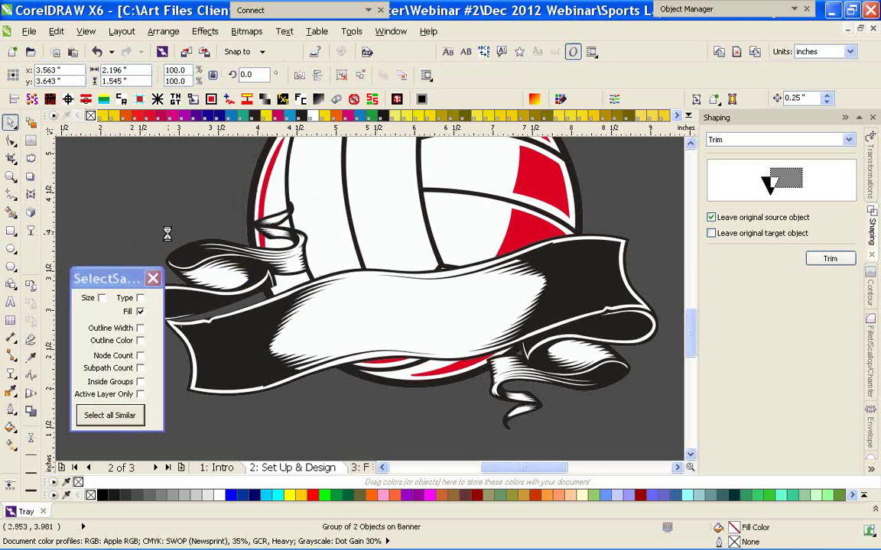
pyautogui.click(188, 209)
pyautogui.scroll(-1, 398, 280)
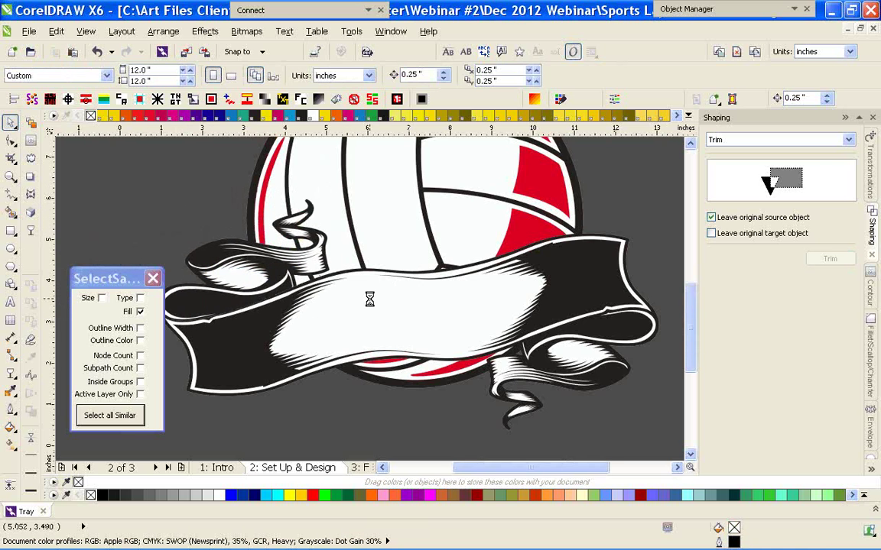
# Add a layer named Banner Bottom to the Set Up & Design page
pyautogui.click(845, 117)
pyautogui.click(794, 9)
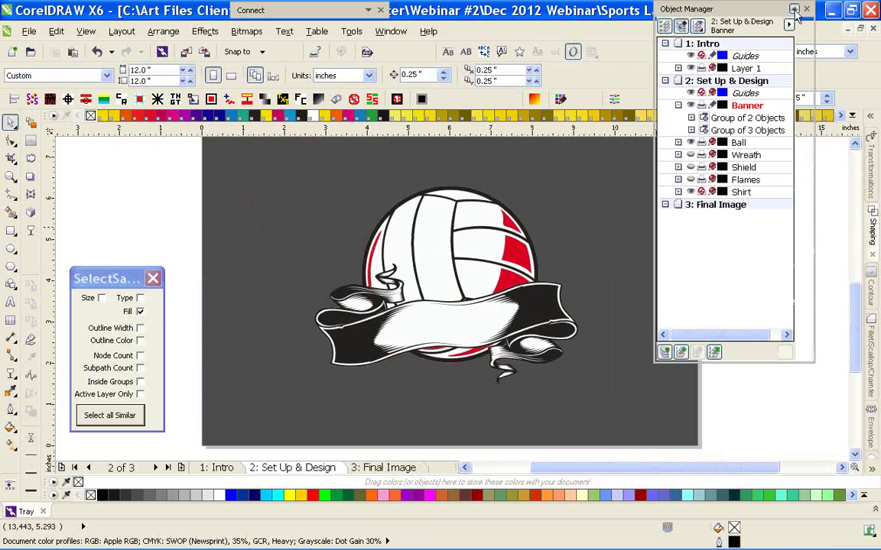
pyautogui.click(663, 353)
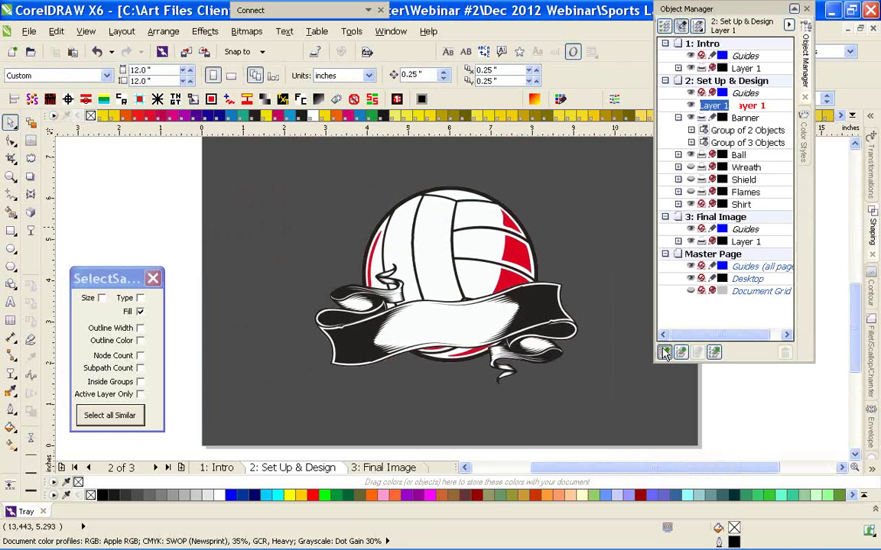
pyautogui.write('Banner')
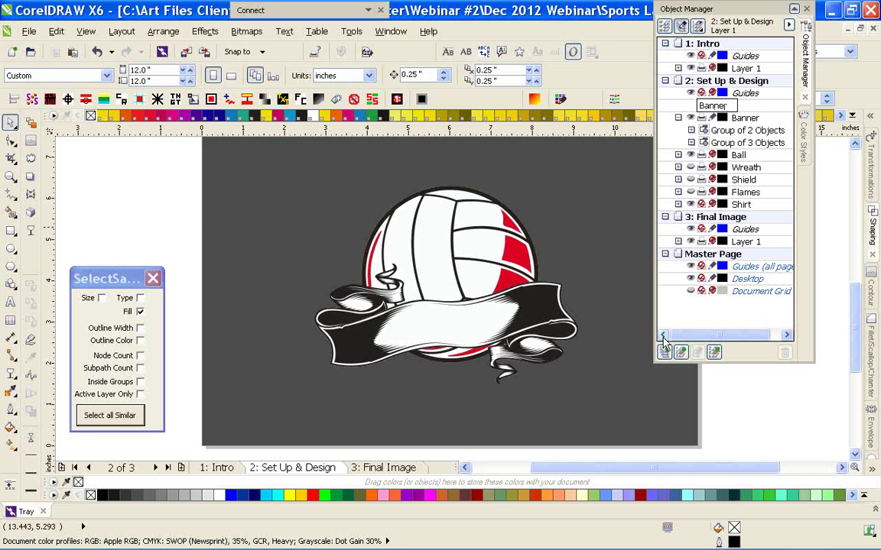
pyautogui.write(' Bottom')
pyautogui.press('Return')
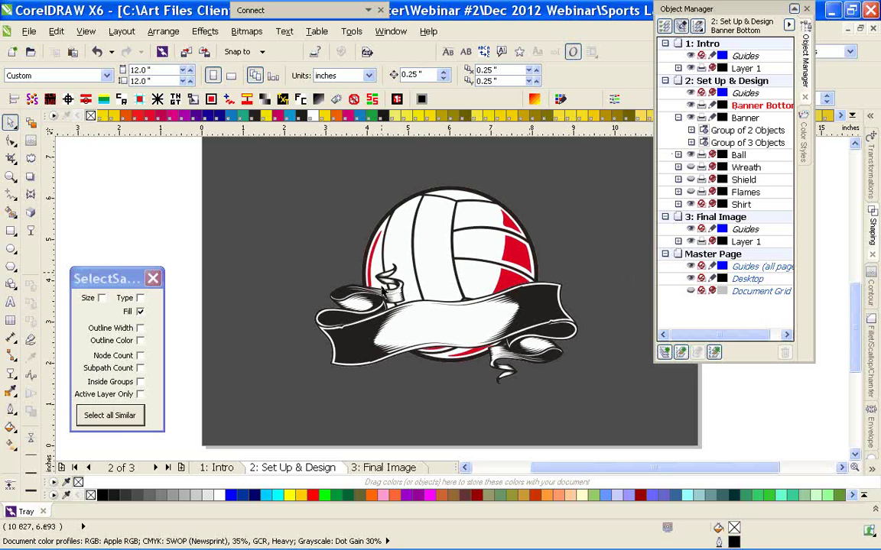
# Move the tail group onto the Banner Bottom layer, and place that layer between Ball and Wreath
pyautogui.click(740, 131)
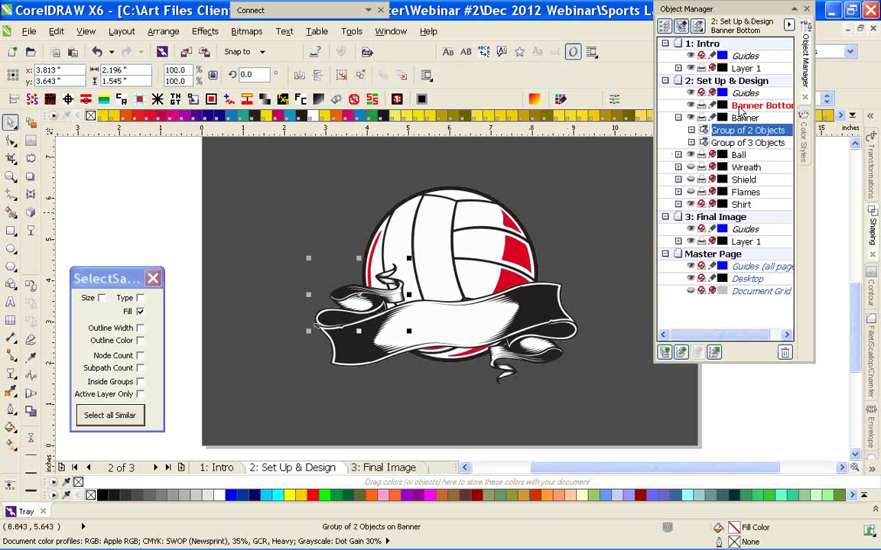
pyautogui.moveTo(739, 113); pyautogui.dragTo(740, 152)
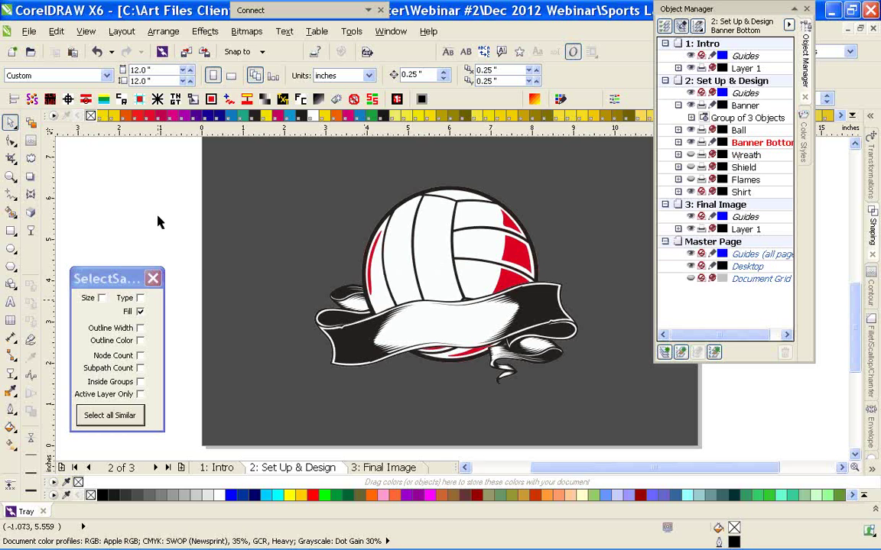
pyautogui.click(689, 106)
pyautogui.click(679, 105)
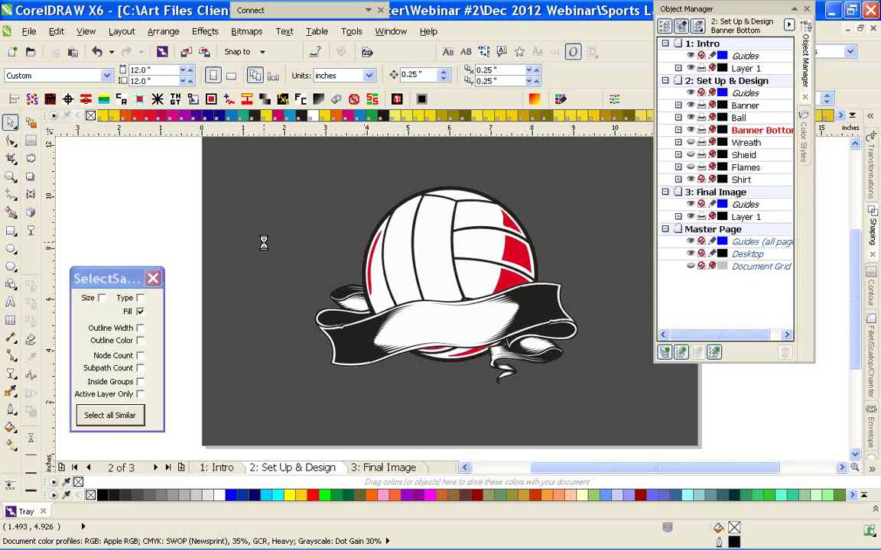
# Show the Wreath, Shield and Flames layers again to bring back the full layered design
pyautogui.hotkey('shift', 'F4')
pyautogui.press('F4')
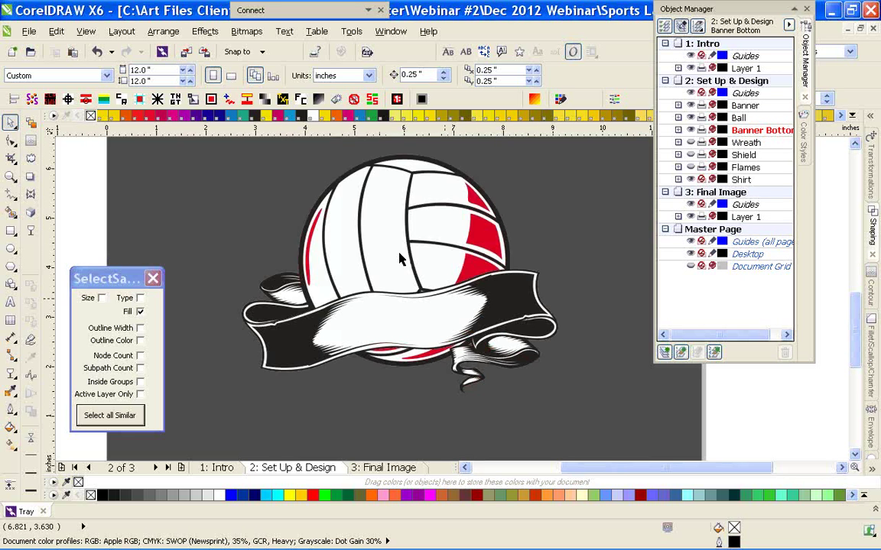
pyautogui.scroll(3, 405, 265)
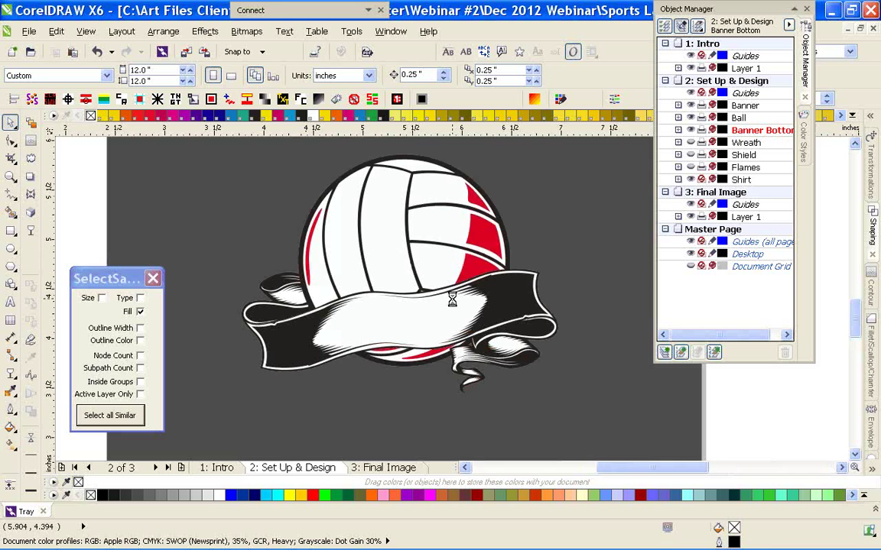
pyautogui.scroll(-2, 290, 258)
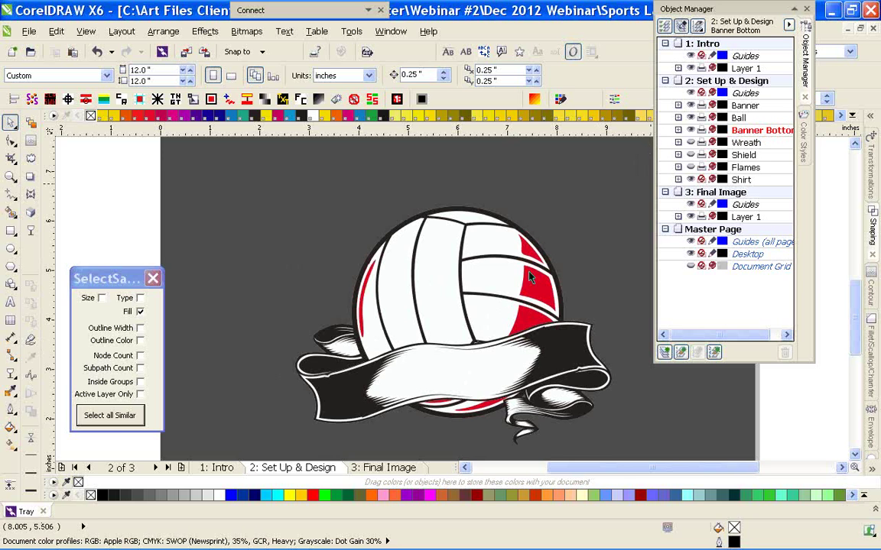
pyautogui.click(690, 142)
pyautogui.click(690, 154)
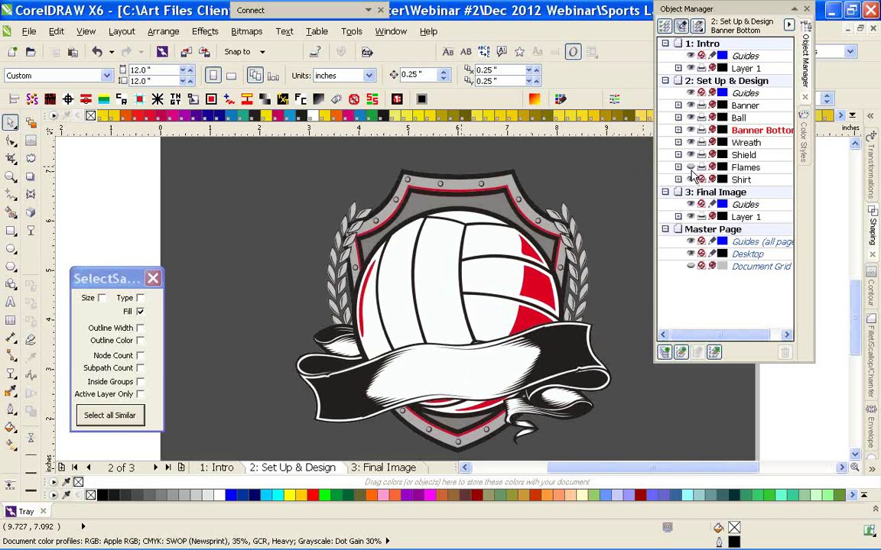
pyautogui.click(690, 167)
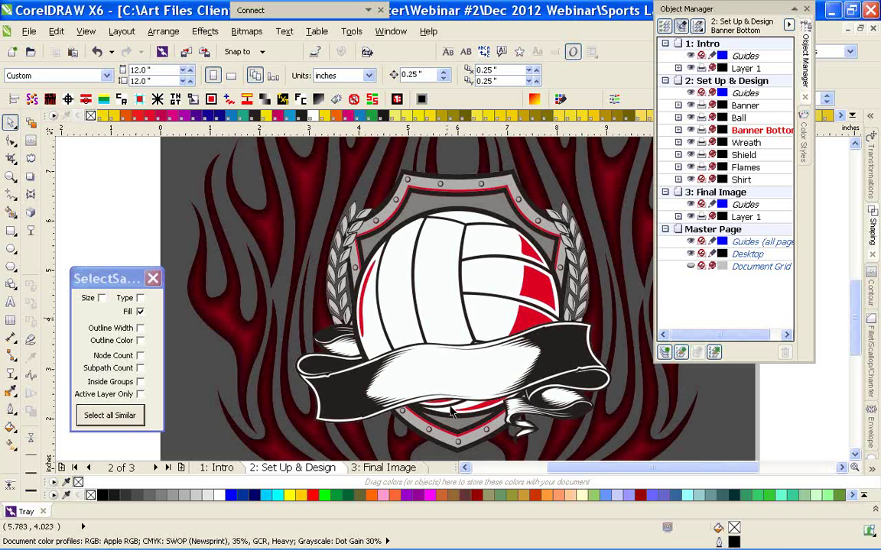
pyautogui.scroll(-1, 501, 264)
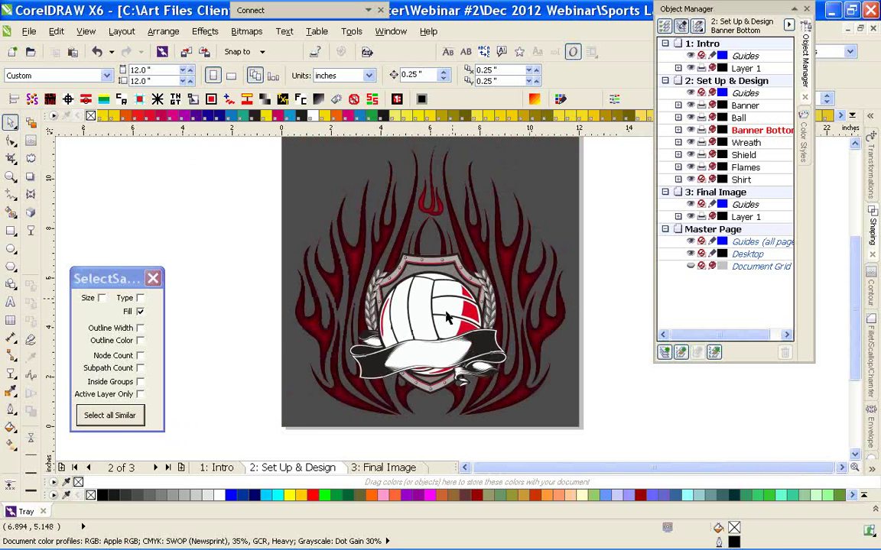
# Examine the finished logo on the Intro page, and return to the Set Up & Design page
pyautogui.click(218, 468)
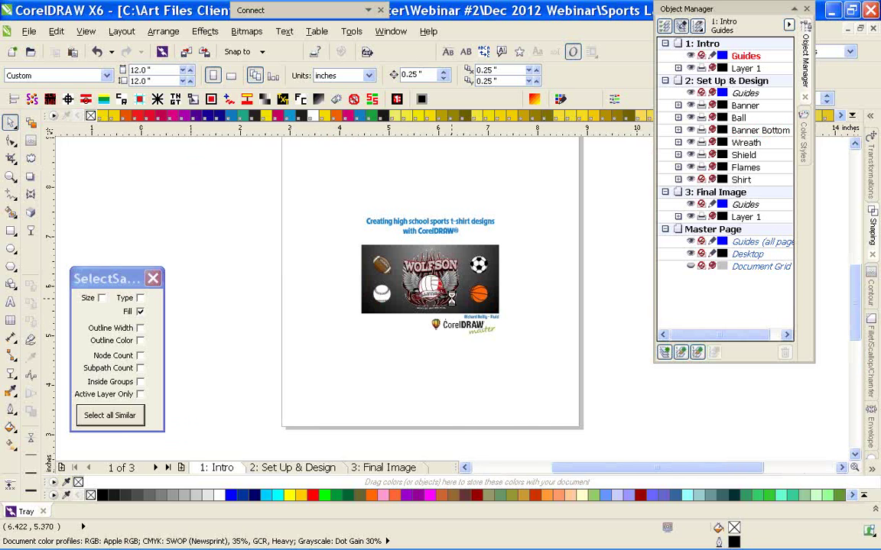
pyautogui.press('F4')
pyautogui.click(280, 470)
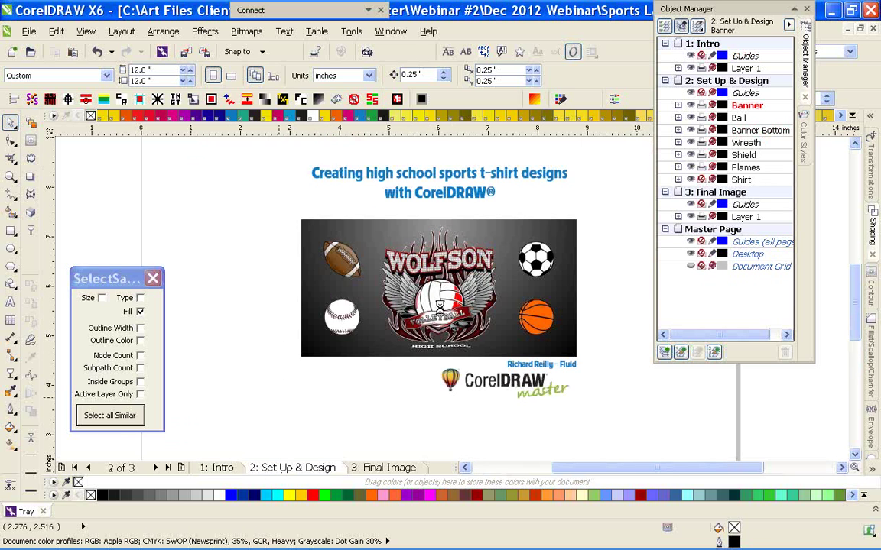
pyautogui.scroll(-2, 451, 309)
pyautogui.scroll(1, 457, 315)
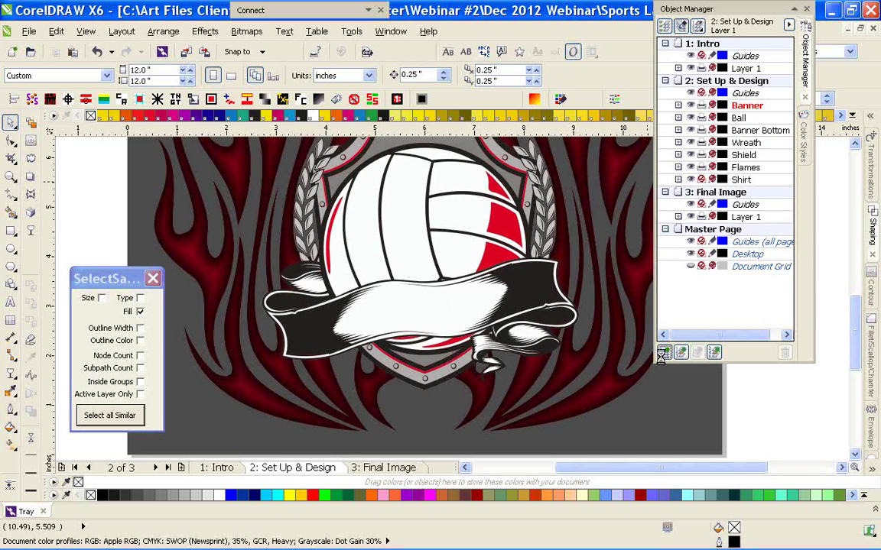
# Add a layer named Wings to the Set Up & Design page and hide the other artwork layers except Shirt
pyautogui.click(663, 353)
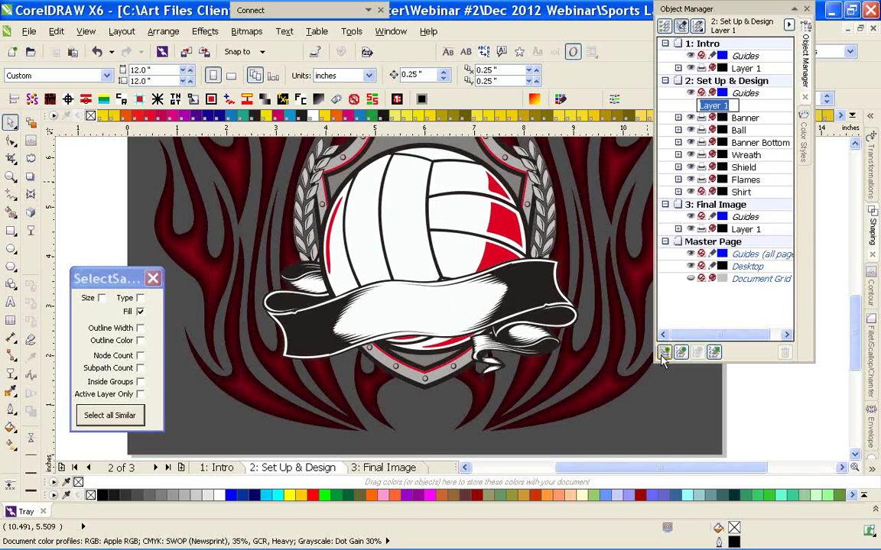
pyautogui.write('Wings')
pyautogui.press('Return')
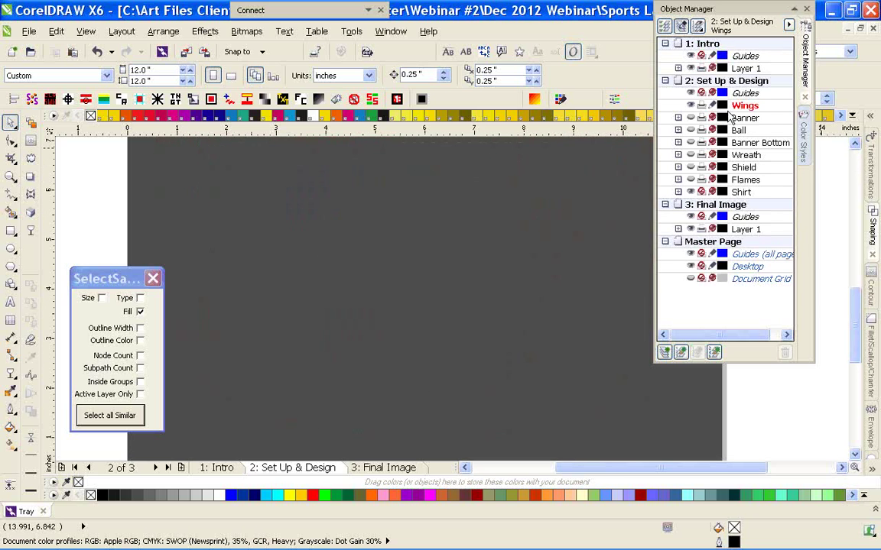
# Move the Wings layer between the Shield and Flames layers
pyautogui.click(742, 106)
pyautogui.moveTo(742, 109); pyautogui.dragTo(746, 176)
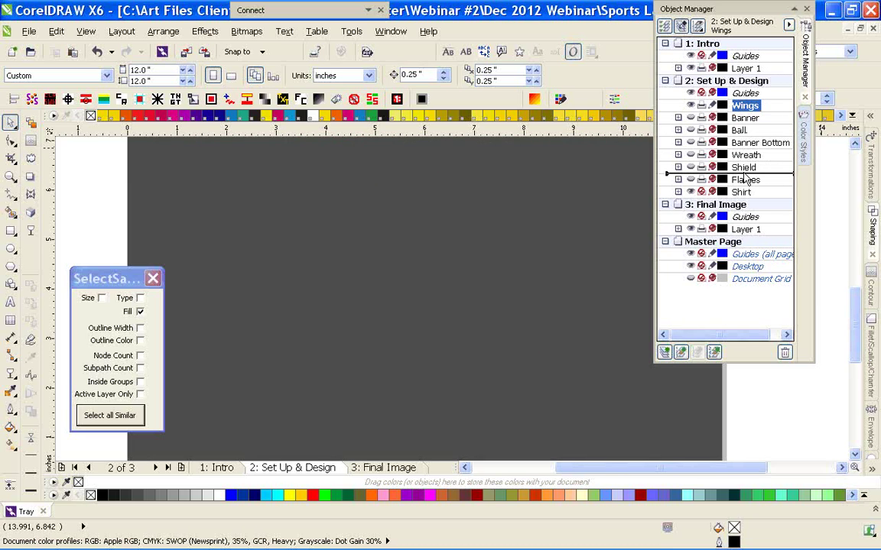
pyautogui.moveTo(746, 179); pyautogui.dragTo(745, 181)
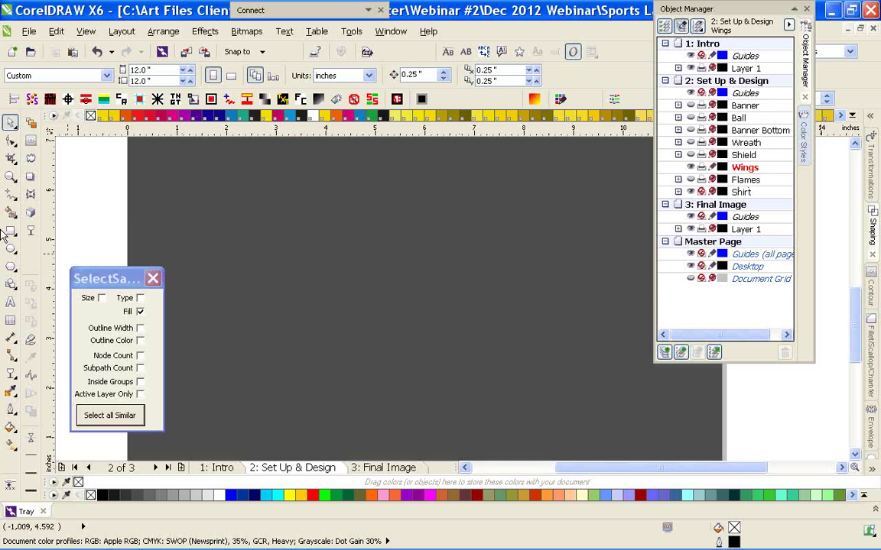
# Draw a closed, narrow Freehand triangle about 6 inches long on the Wings layer, tapering to a point at its right end
pyautogui.click(12, 196)
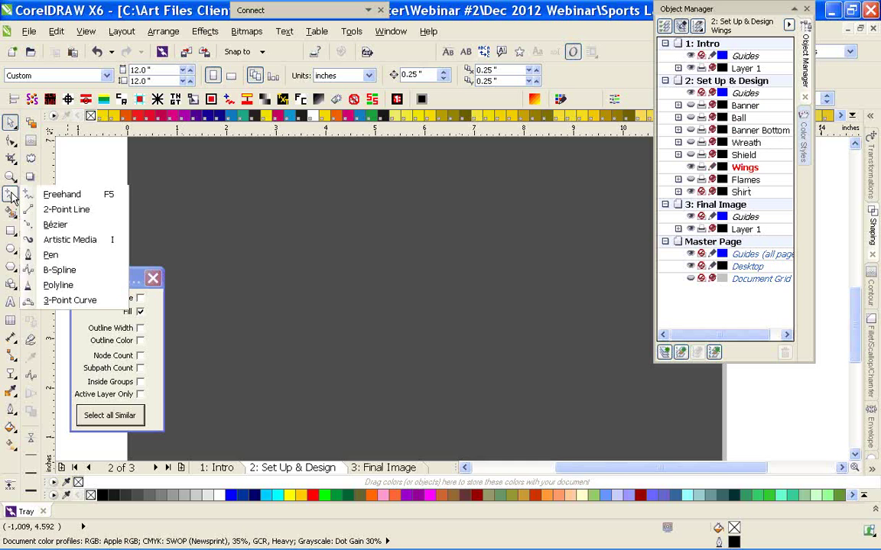
pyautogui.click(46, 195)
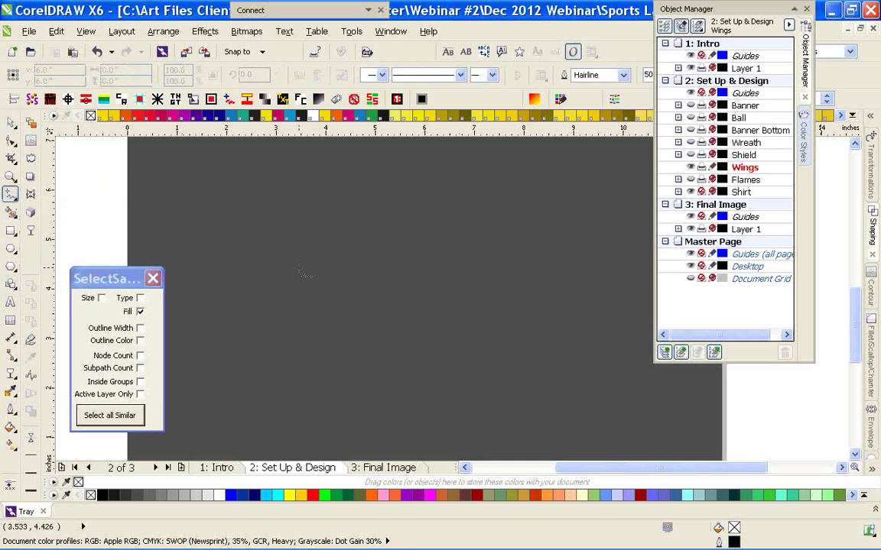
pyautogui.click(310, 258)
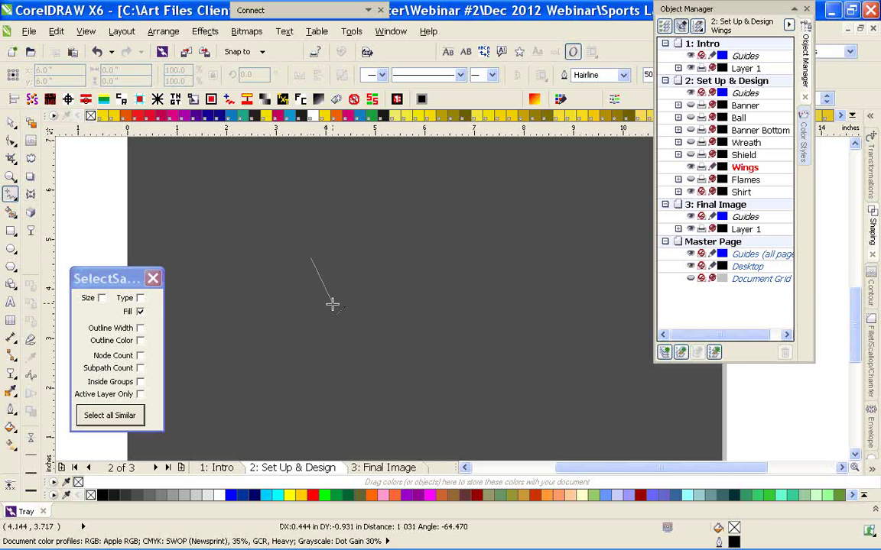
pyautogui.doubleClick(335, 306)
pyautogui.doubleClick(609, 226)
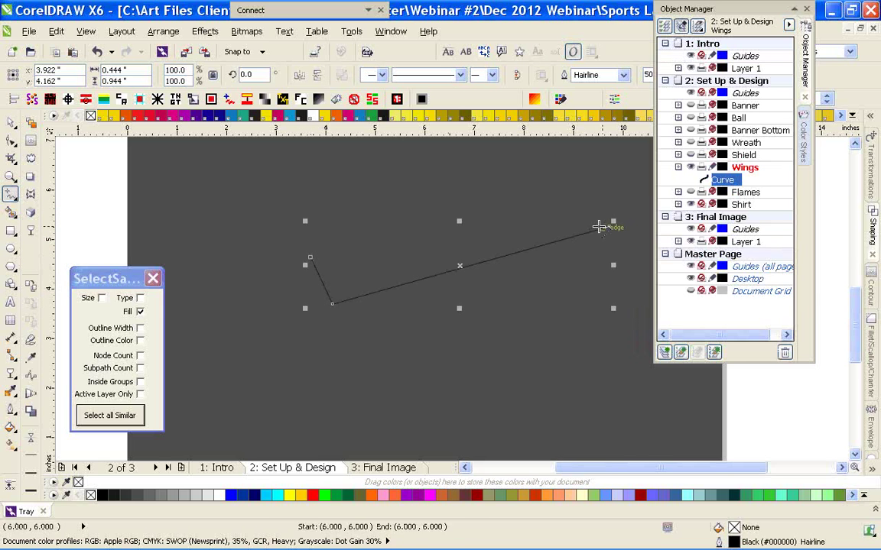
pyautogui.click(309, 257)
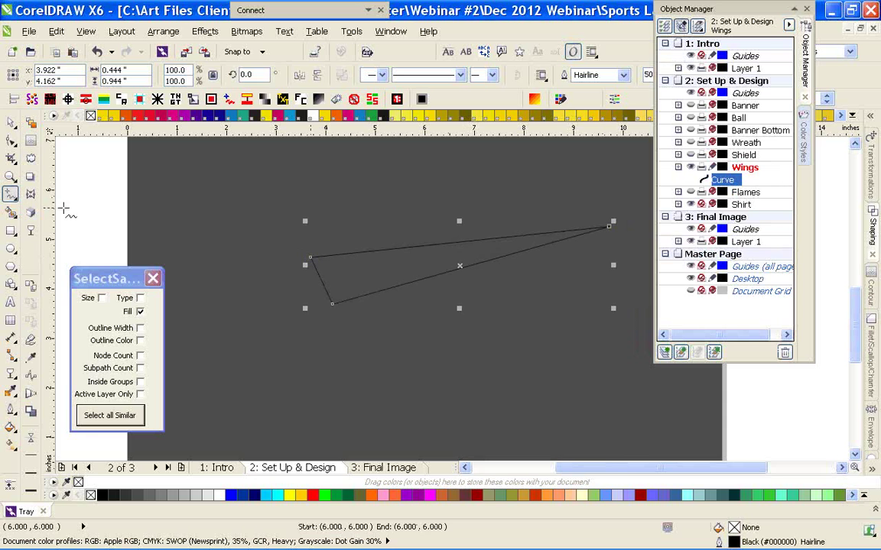
# Select all nodes of the triangle and convert its straight segments to curves
pyautogui.click(11, 140)
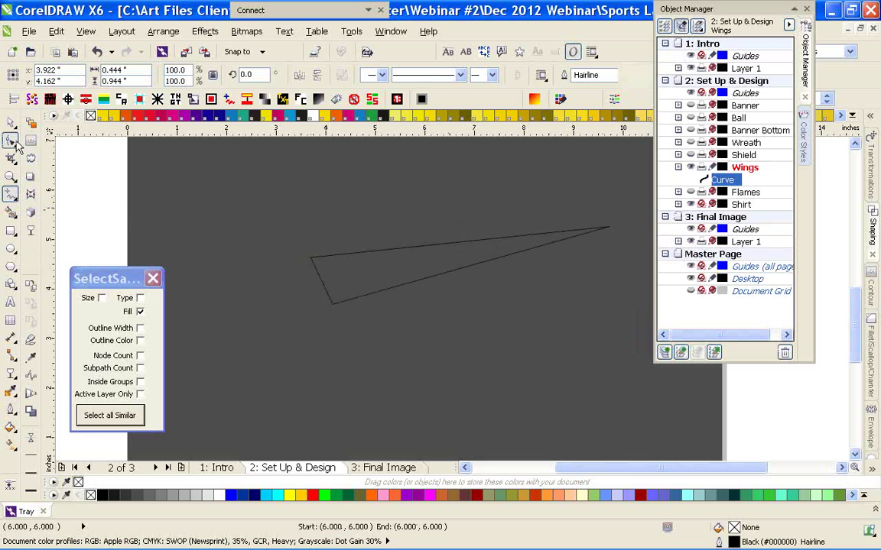
pyautogui.moveTo(620, 339); pyautogui.dragTo(634, 351)
pyautogui.click(193, 75)
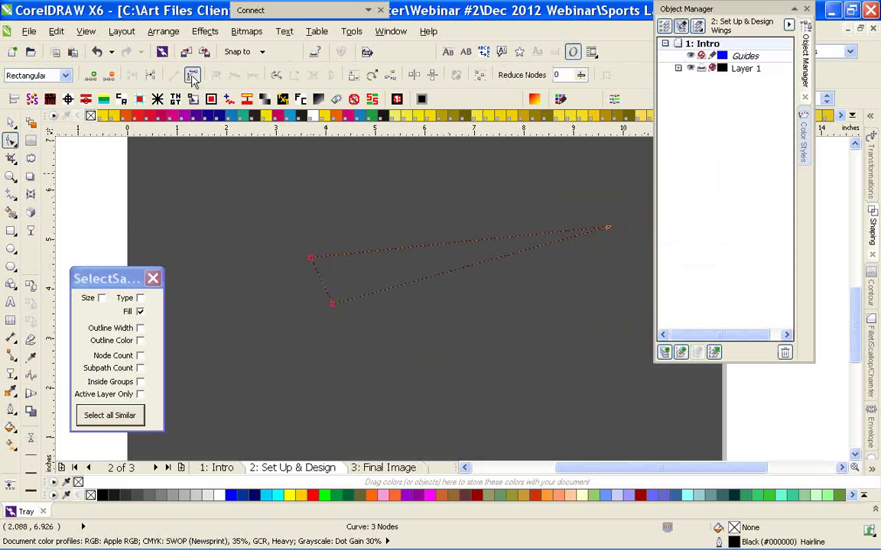
pyautogui.moveTo(625, 252); pyautogui.dragTo(624, 253)
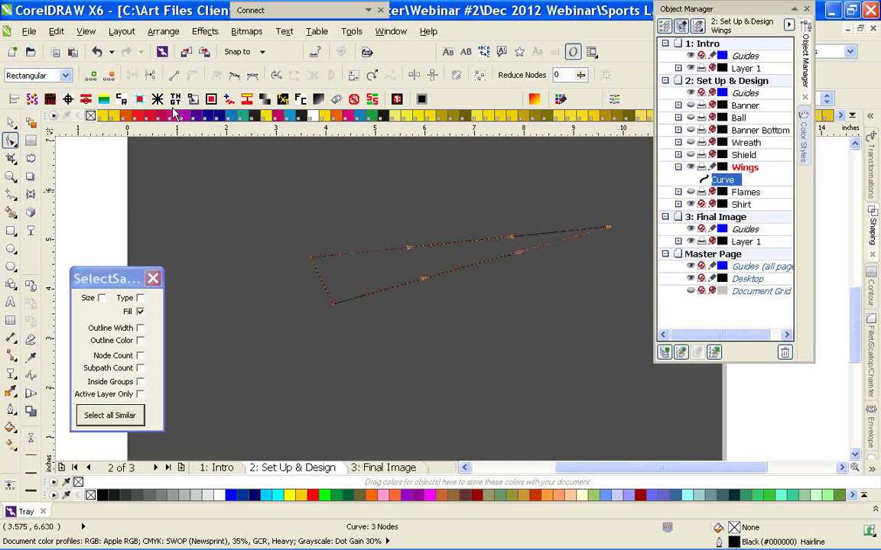
# Round the triangle's tip node and bend the long sides upward into a curved feather shape
pyautogui.click(233, 75)
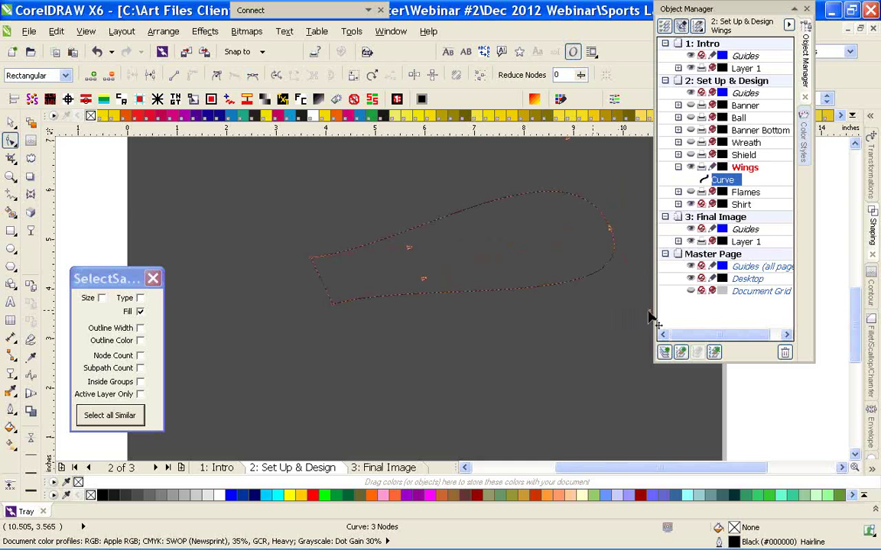
pyautogui.moveTo(648, 320); pyautogui.dragTo(515, 275)
pyautogui.moveTo(425, 287); pyautogui.dragTo(433, 300)
pyautogui.moveTo(369, 250); pyautogui.dragTo(374, 258)
pyautogui.click(10, 123)
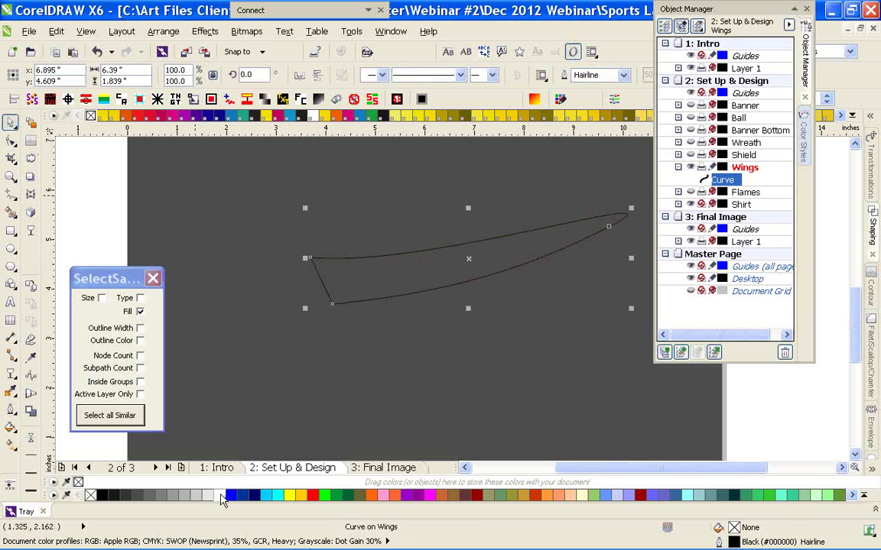
# Fill the feather white, scale it to about 5.16 inches wide, reposition it mid-page, and close the select-similar dialog
pyautogui.click(220, 495)
pyautogui.moveTo(529, 256); pyautogui.dragTo(500, 275)
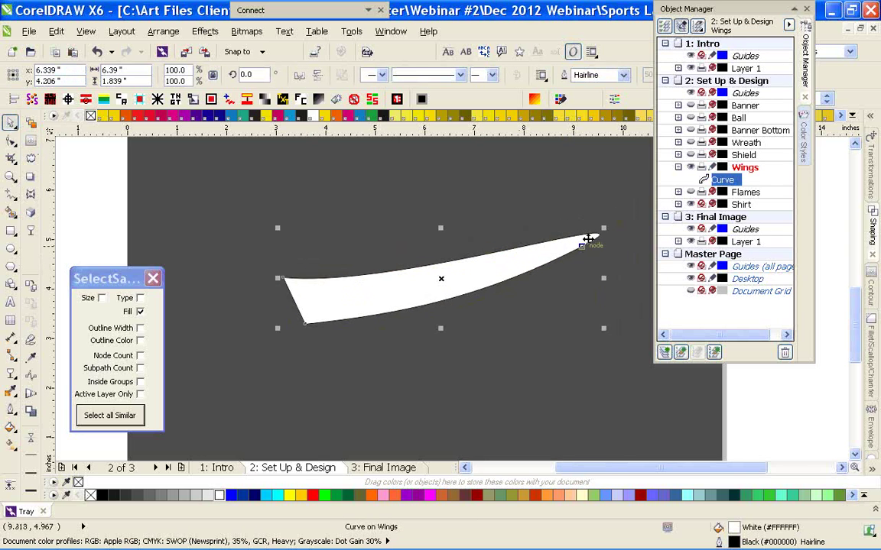
pyautogui.moveTo(604, 227); pyautogui.dragTo(573, 236)
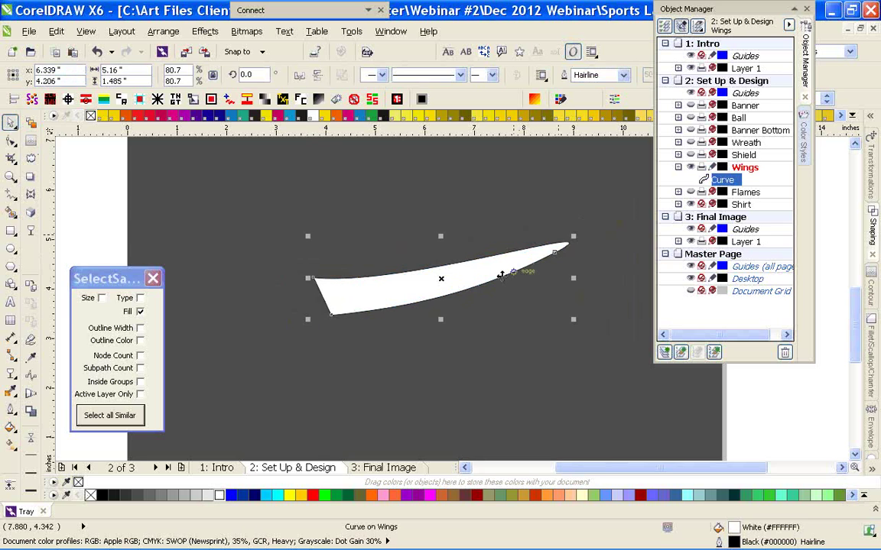
pyautogui.scroll(2, 485, 275)
pyautogui.scroll(-1, 453, 298)
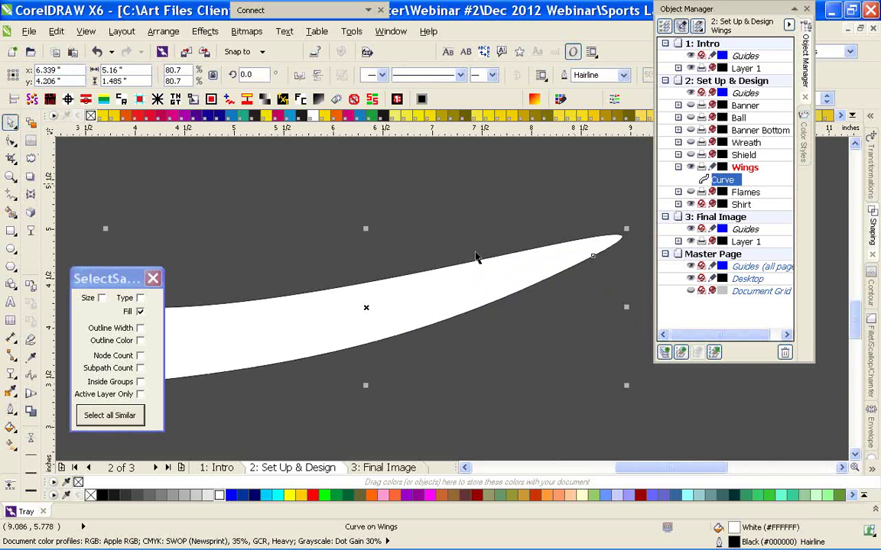
pyautogui.click(153, 278)
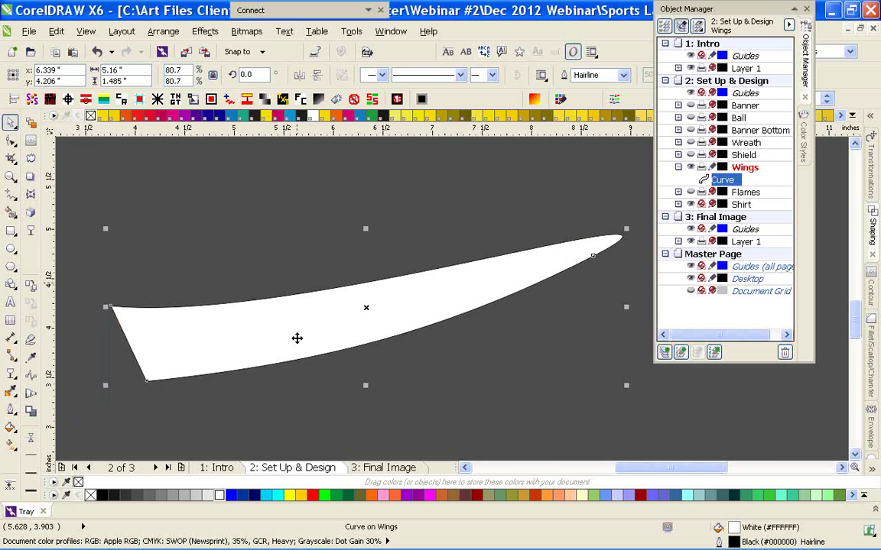
pyautogui.moveTo(296, 338)
pyautogui.mouseDown()
pyautogui.moveTo(325, 334)
pyautogui.moveTo(310, 338)
pyautogui.mouseUp()
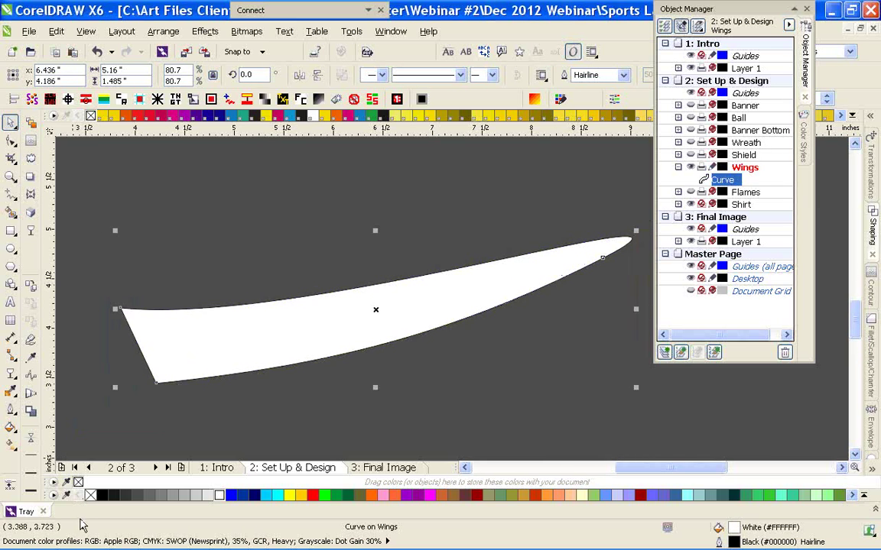
# Fill the feather black and place a white duplicate inside it, scaled to about 3.8 by 0.5 inches and rotated about 7 degrees
pyautogui.click(102, 496)
pyautogui.press('KP_Add')
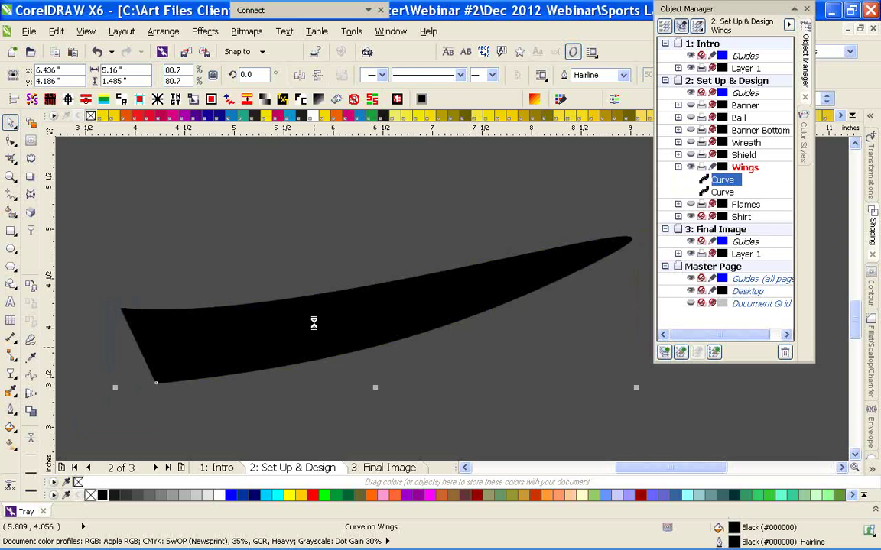
pyautogui.moveTo(633, 232); pyautogui.dragTo(566, 252)
pyautogui.moveTo(375, 260); pyautogui.dragTo(375, 279)
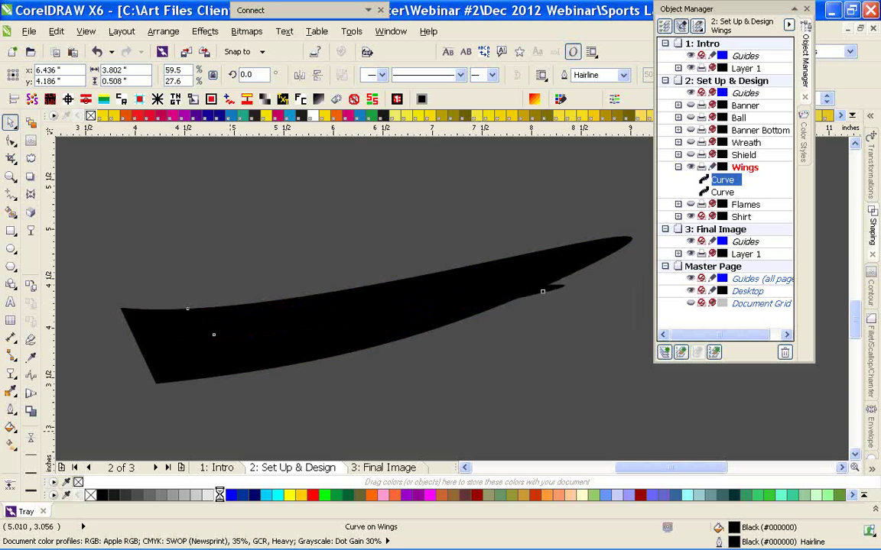
pyautogui.click(220, 495)
pyautogui.click(189, 304)
pyautogui.moveTo(182, 339); pyautogui.dragTo(187, 362)
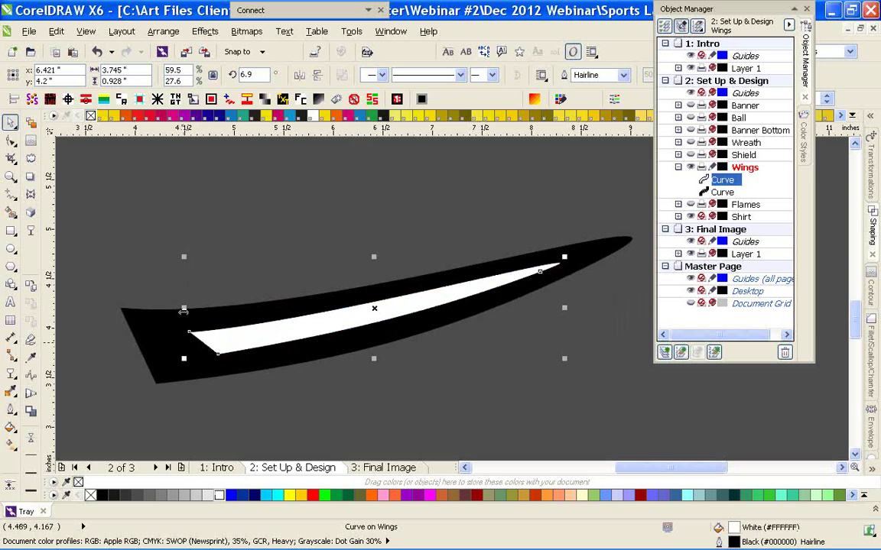
# Lengthen the white sliver to about 4.7 inches, rotate it to about 4.6 degrees, and place it across the feather's base
pyautogui.moveTo(183, 309); pyautogui.dragTo(87, 307)
pyautogui.moveTo(176, 343); pyautogui.dragTo(166, 354)
pyautogui.moveTo(317, 369); pyautogui.dragTo(265, 328)
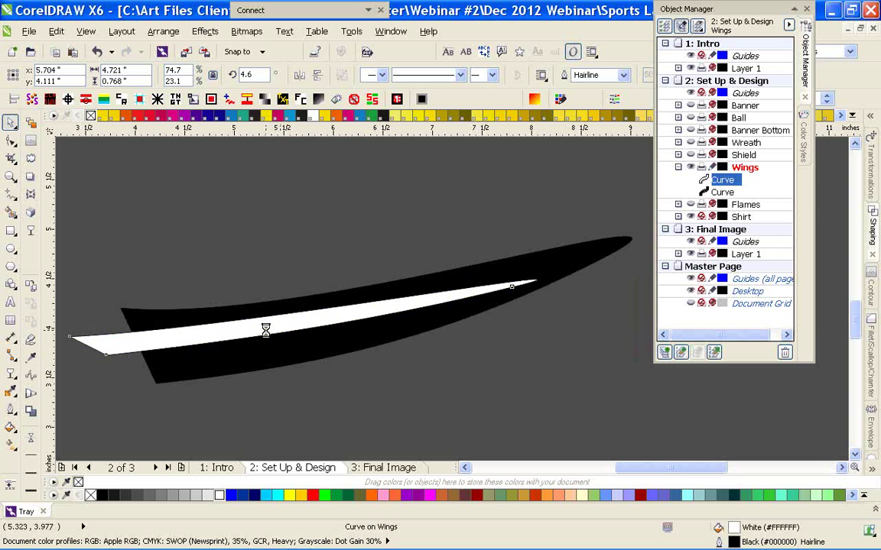
# Trim the black feather with the white sliver, delete the sliver, and move the split feather slightly toward the right
pyautogui.click(873, 230)
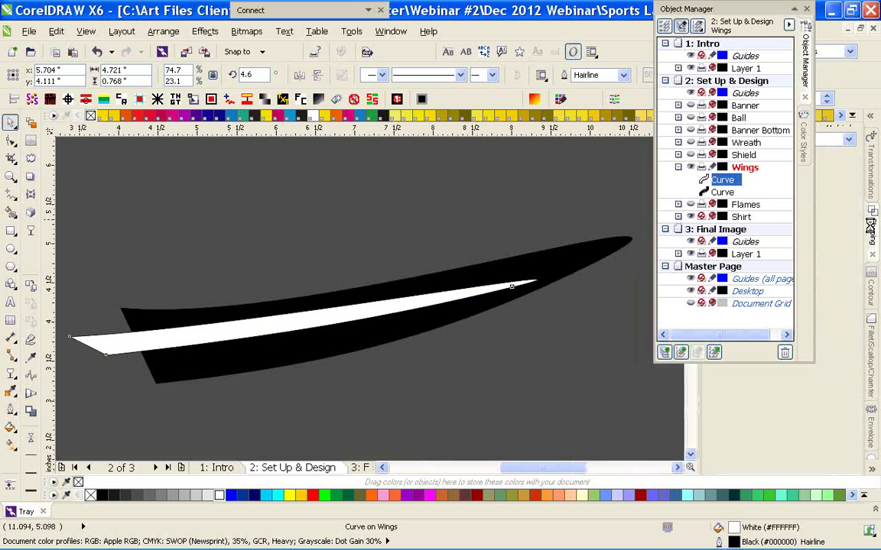
pyautogui.click(827, 262)
pyautogui.click(488, 258)
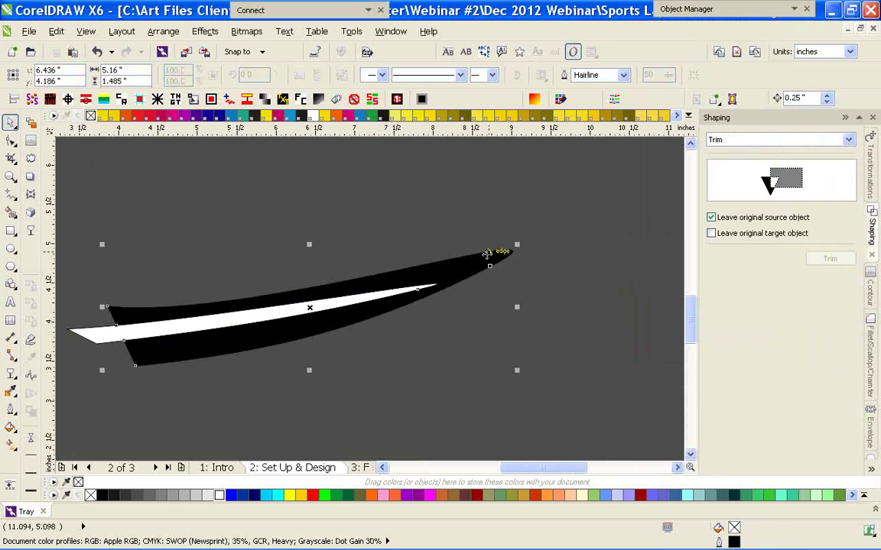
pyautogui.click(123, 270)
pyautogui.click(100, 332)
pyautogui.press('Delete')
pyautogui.moveTo(168, 337); pyautogui.dragTo(211, 331)
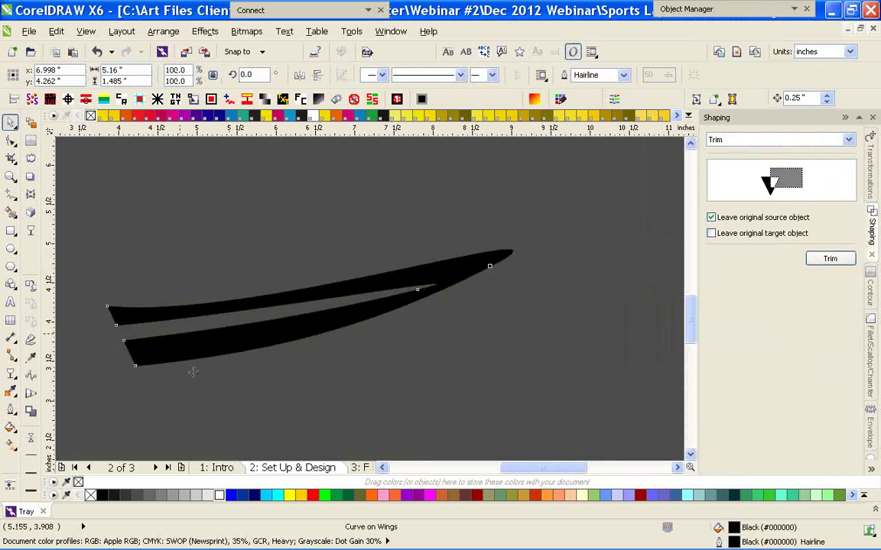
# Fill the split feather with the mid-gray color style ColorStyle37 and remove its outline
pyautogui.click(196, 496)
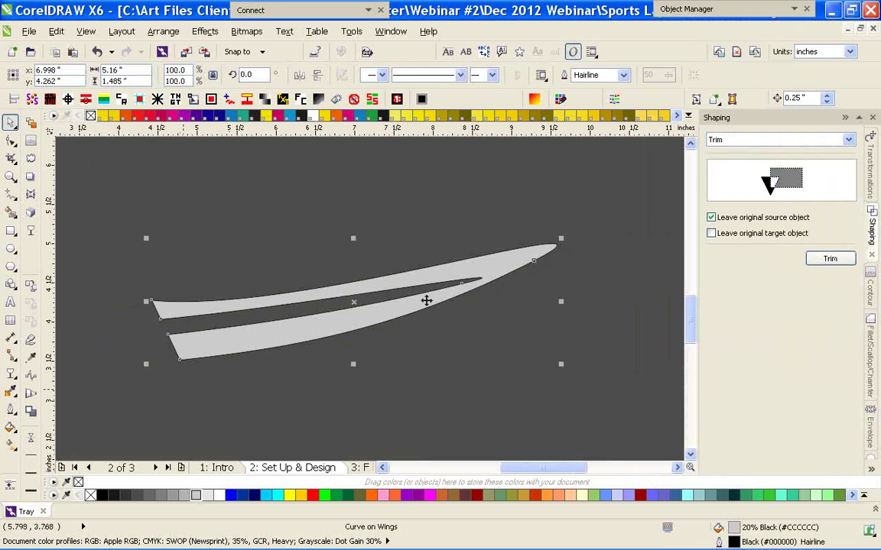
pyautogui.click(794, 10)
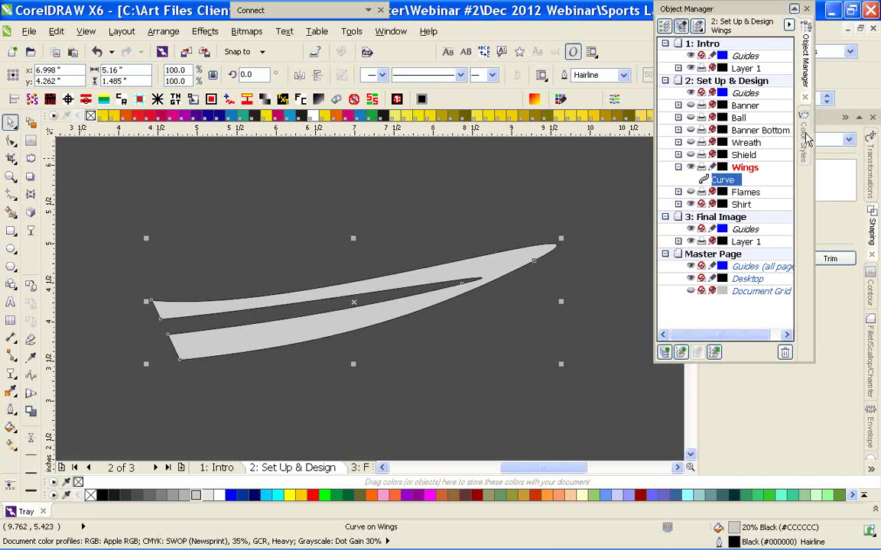
pyautogui.click(805, 135)
pyautogui.click(738, 121)
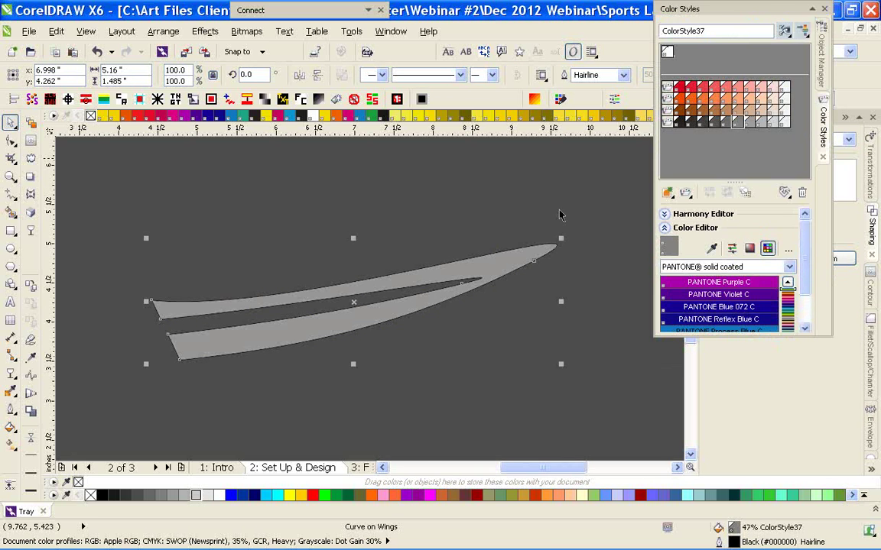
pyautogui.rightClick(91, 496)
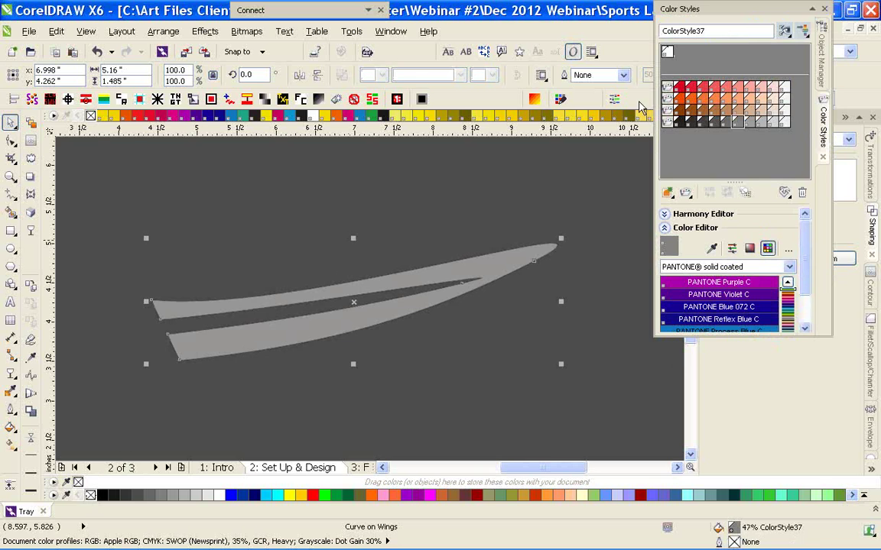
# Apply an outside contour to the feather and sample the darkest gray color style for its fill
pyautogui.click(31, 141)
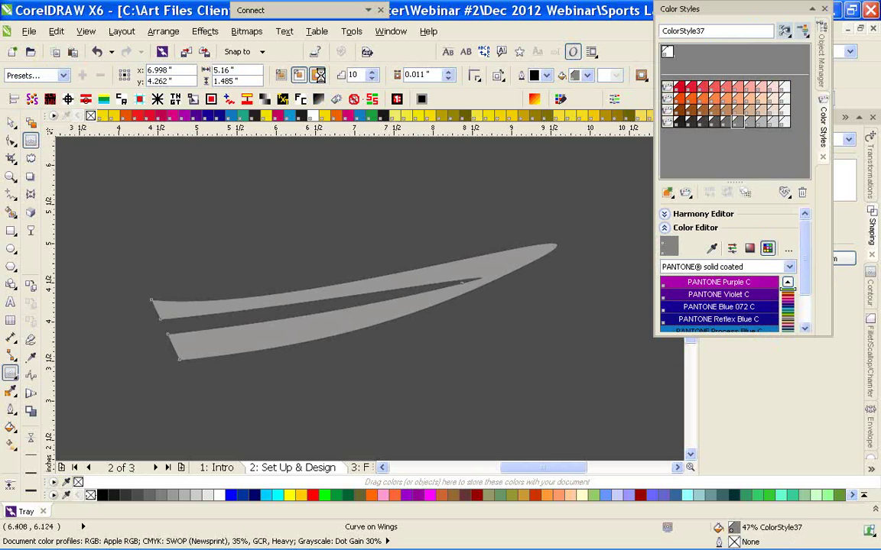
pyautogui.click(320, 74)
pyautogui.click(582, 75)
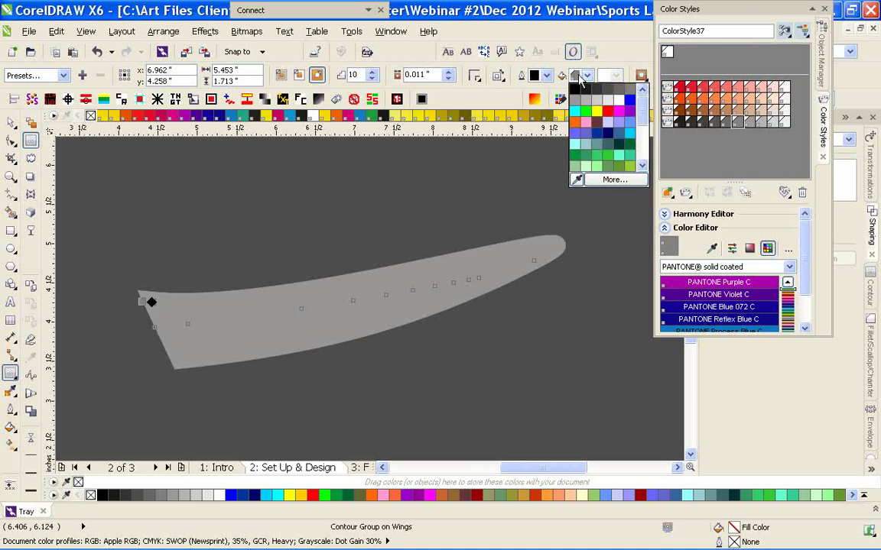
pyautogui.click(576, 180)
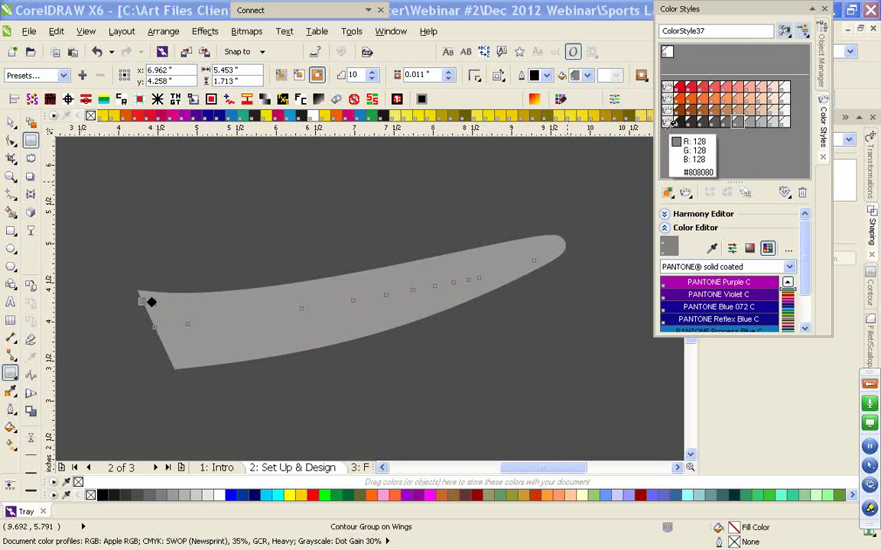
pyautogui.click(670, 120)
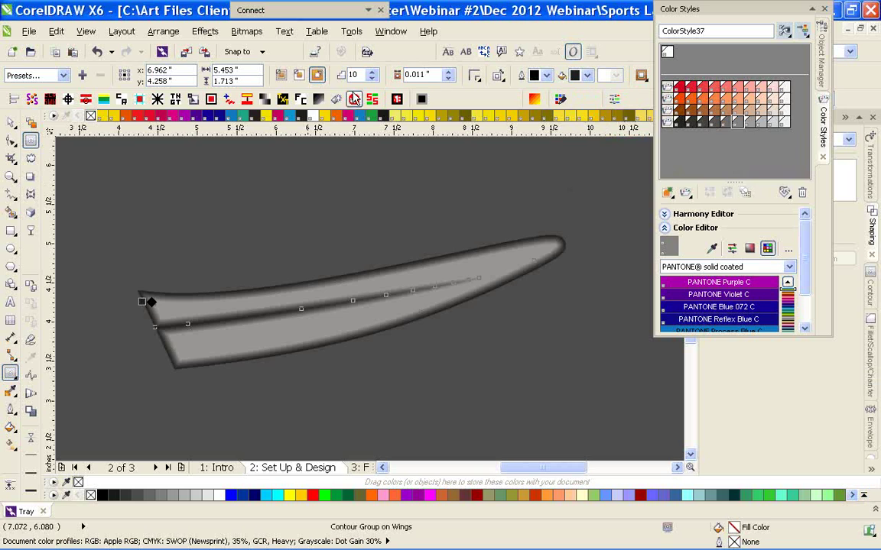
# Reduce the feather's contour to 1 step and set its offset to 0.081 inches
pyautogui.click(297, 75)
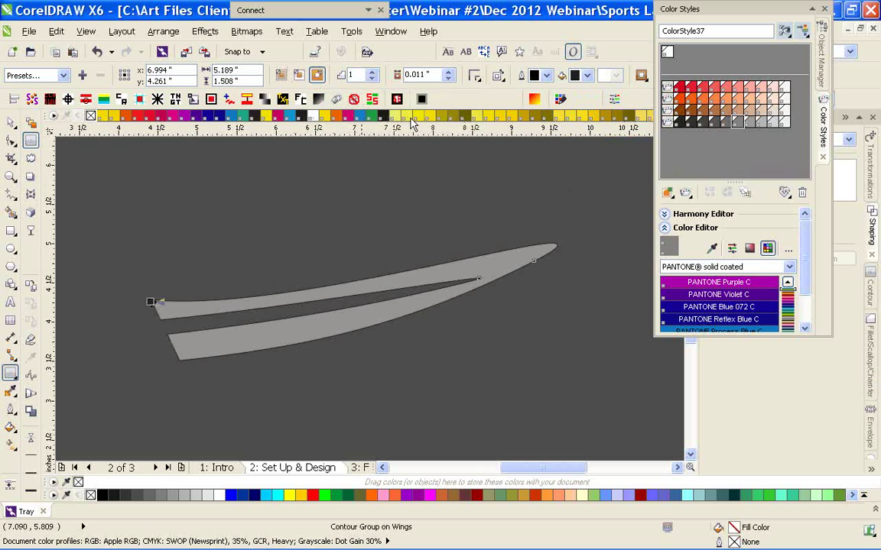
pyautogui.click(446, 71)
pyautogui.click(446, 71)
pyautogui.click(447, 72)
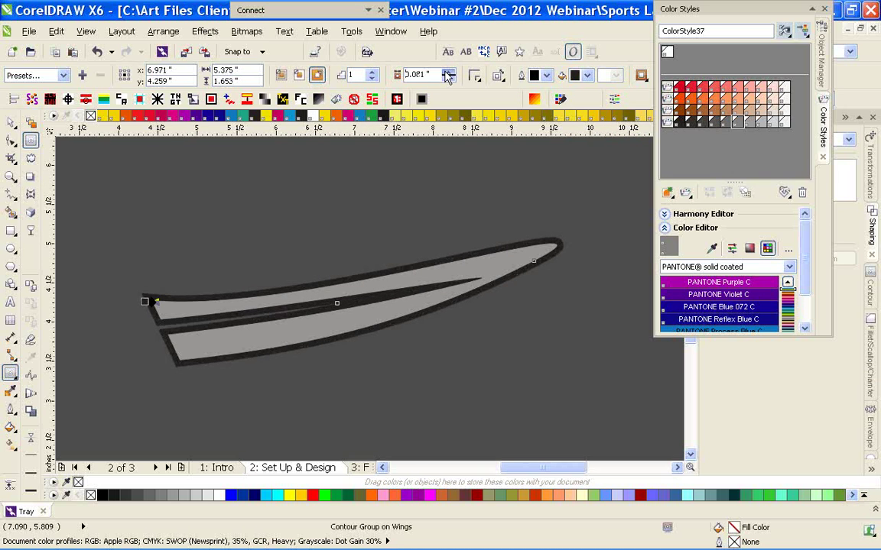
# Reshape the feather's slit by lowering its upper edge node at the base, adjusting the inner tip node, and bending the edge
pyautogui.click(11, 142)
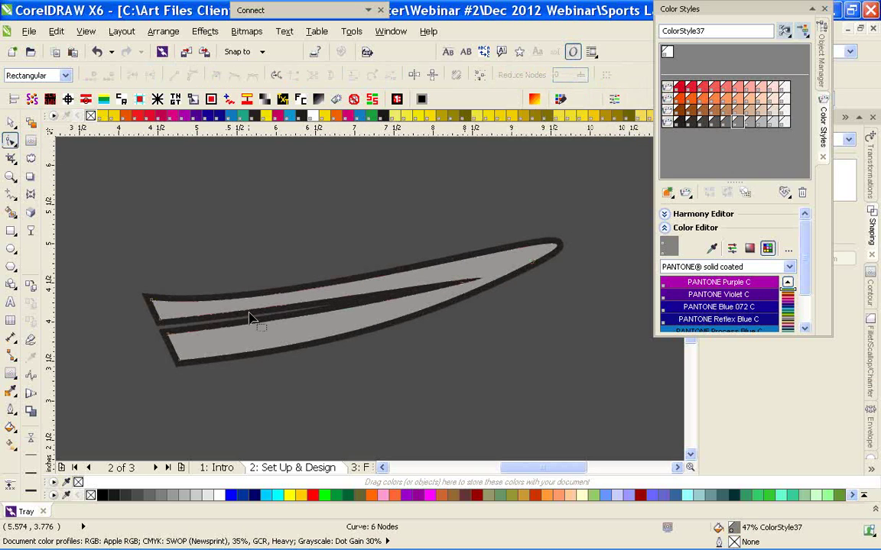
pyautogui.scroll(1, 251, 312)
pyautogui.scroll(-1, 369, 299)
pyautogui.moveTo(280, 309); pyautogui.dragTo(282, 319)
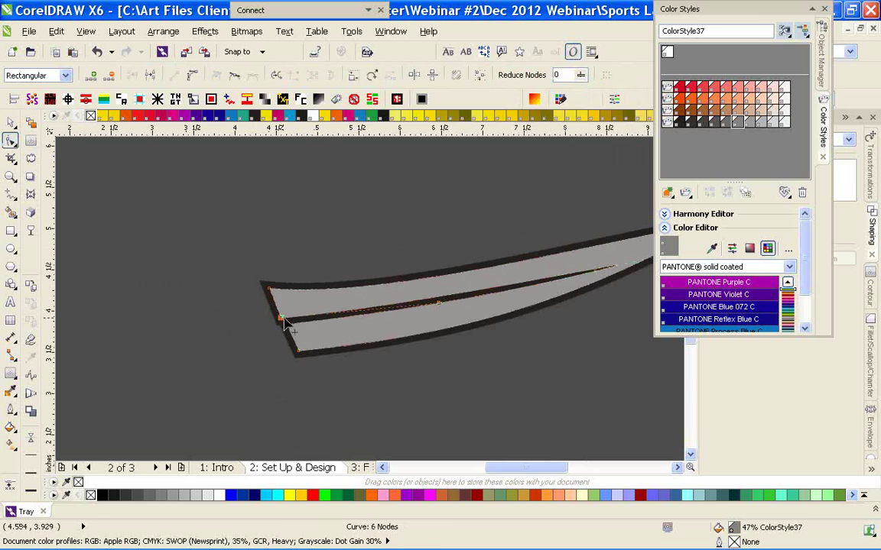
pyautogui.click(598, 263)
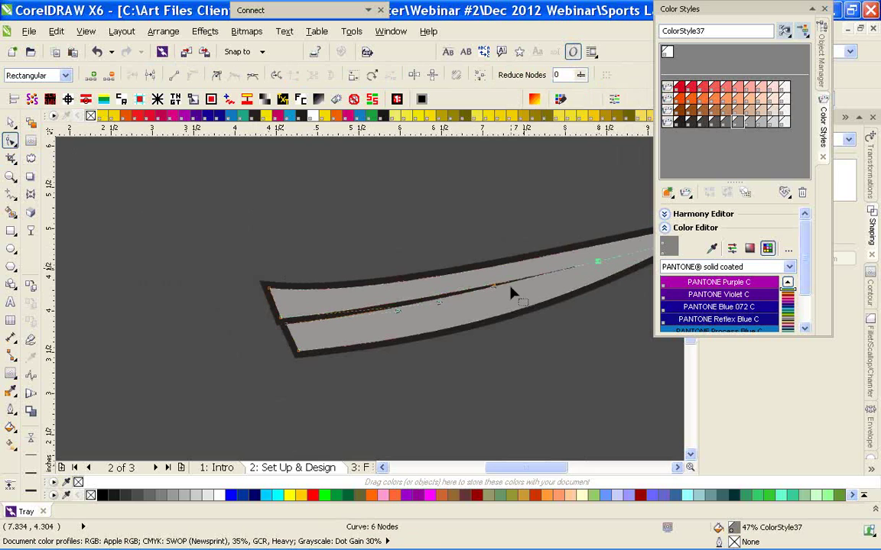
pyautogui.moveTo(497, 287); pyautogui.dragTo(496, 292)
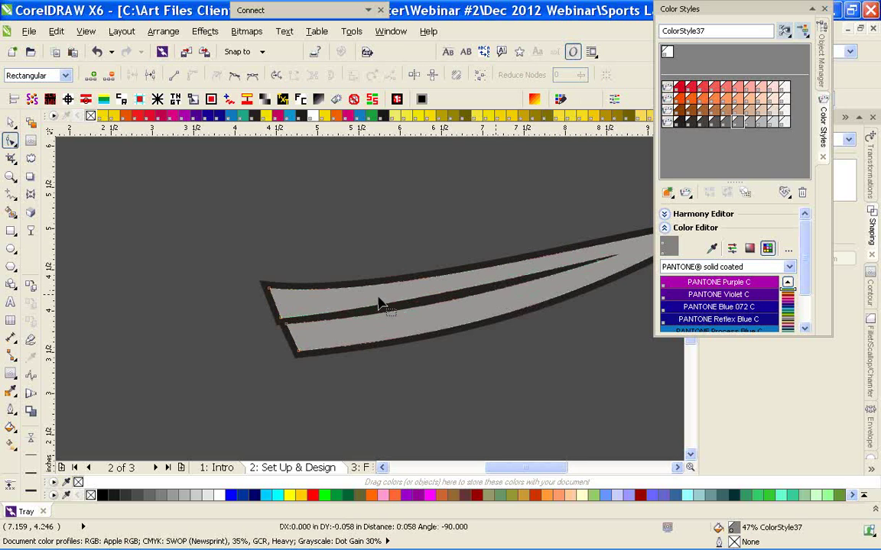
pyautogui.click(10, 123)
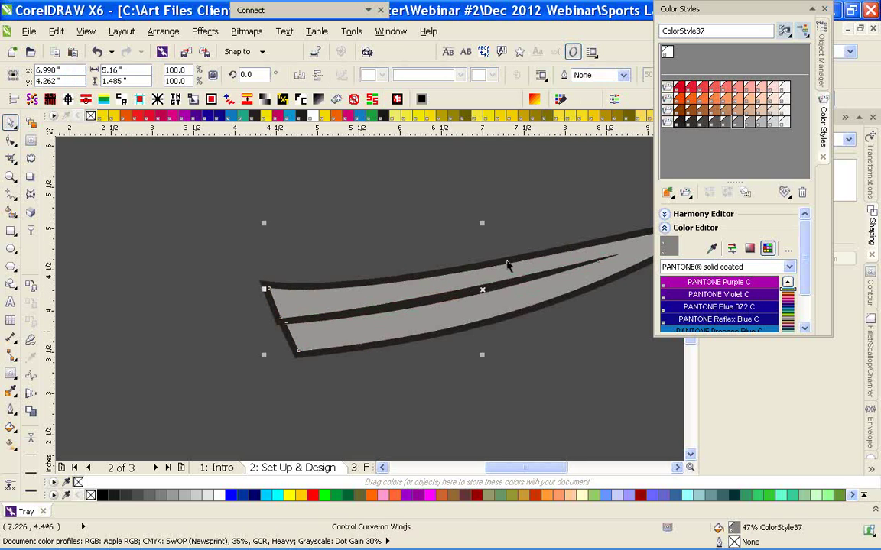
# Break the contour apart from the feather and group the two resulting objects
pyautogui.click(370, 194)
pyautogui.scroll(2, 383, 296)
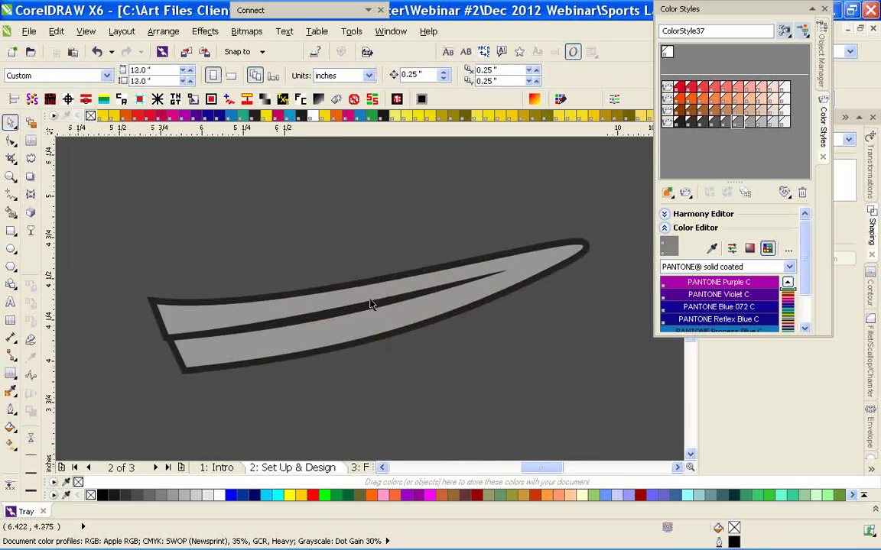
pyautogui.click(368, 266)
pyautogui.hotkey('ctrl', 'k')
pyautogui.scroll(-2, 370, 299)
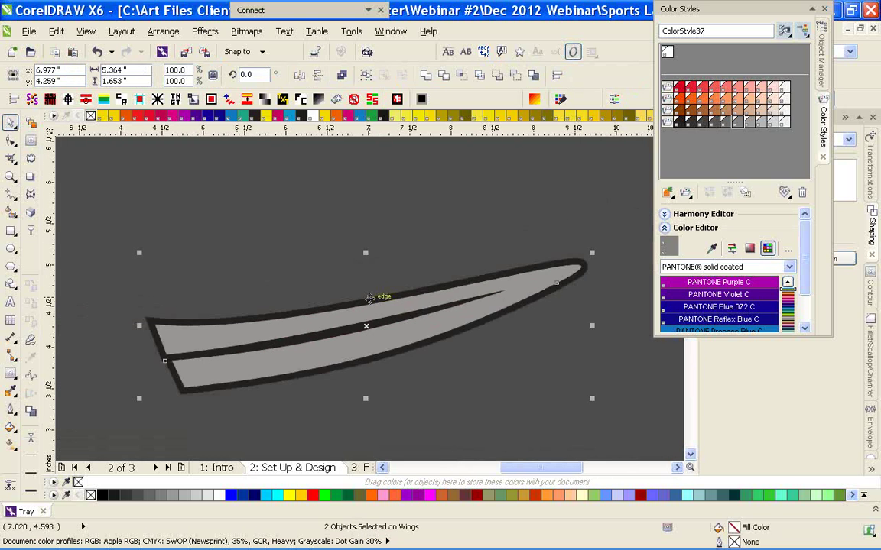
pyautogui.click(370, 302)
pyautogui.click(75, 202)
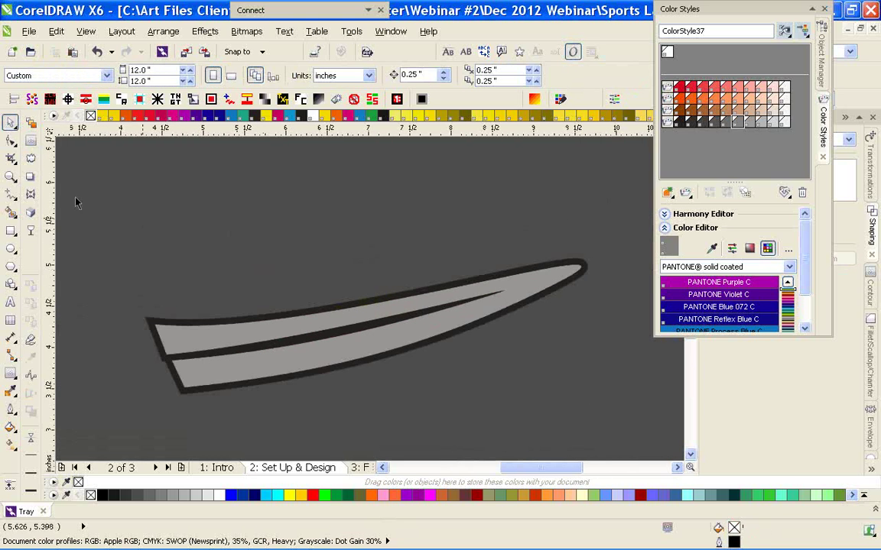
# Activate the Artistic Media tool and select the grouped feather with it as the source for a custom brush stroke
pyautogui.click(13, 200)
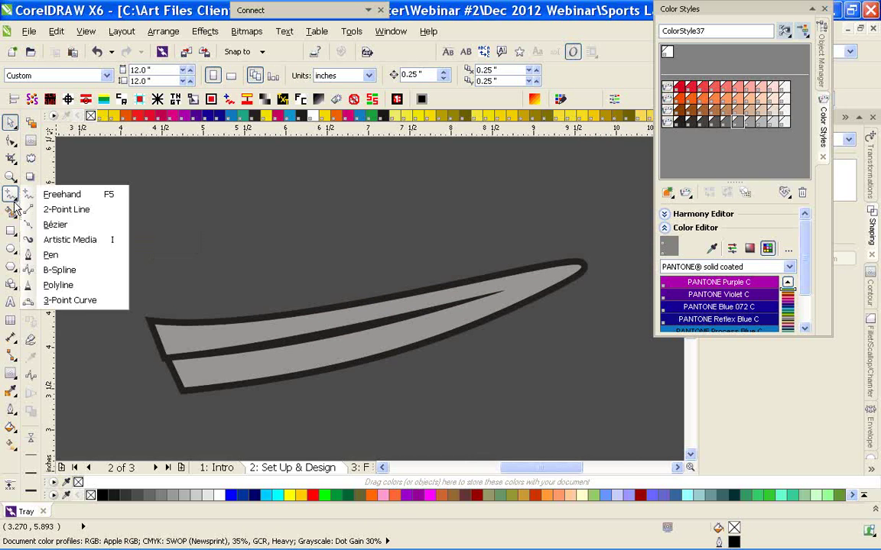
pyautogui.click(70, 242)
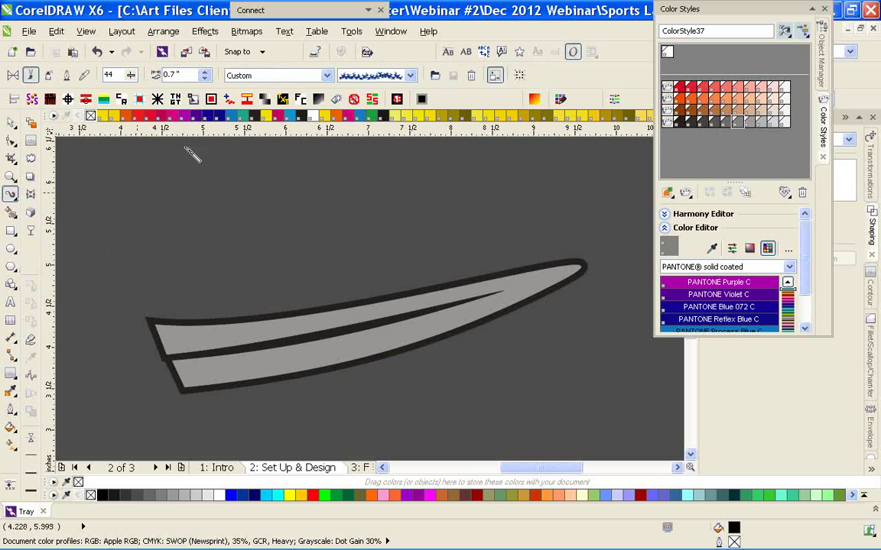
pyautogui.click(405, 317)
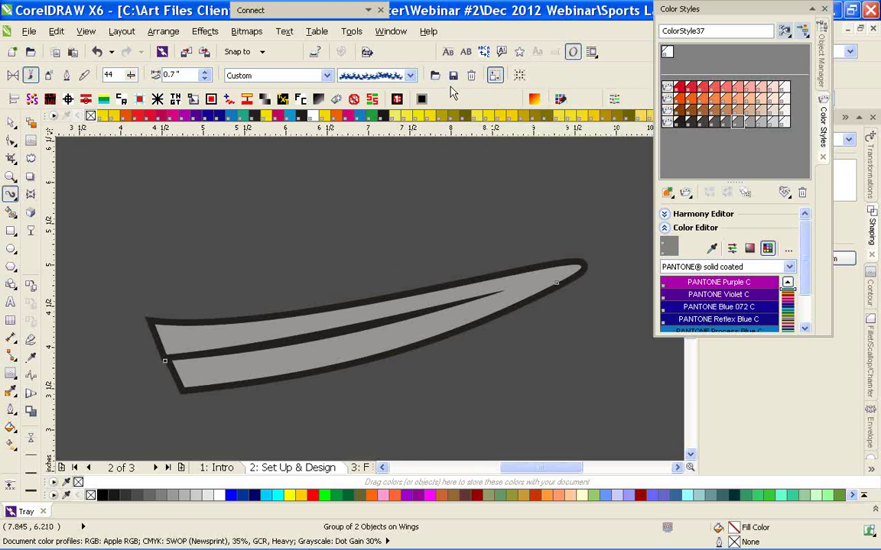
pyautogui.press('Escape')
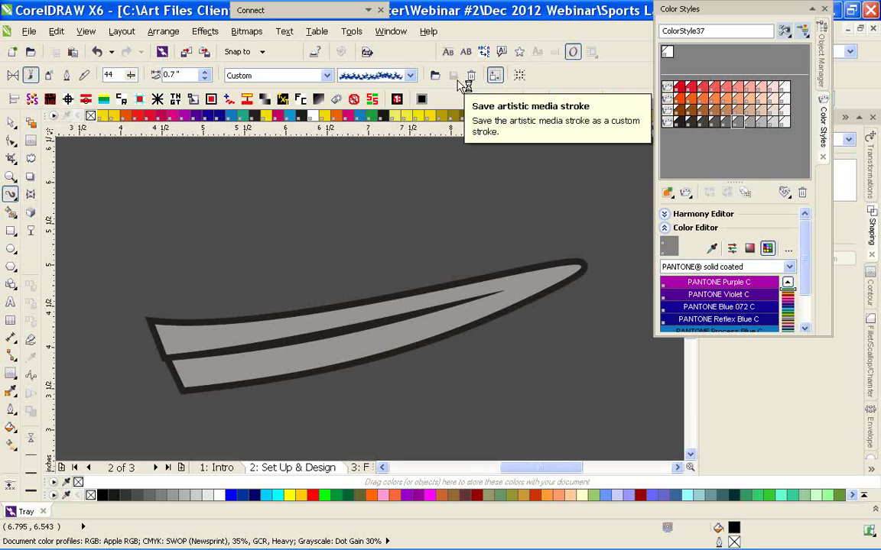
pyautogui.click(388, 331)
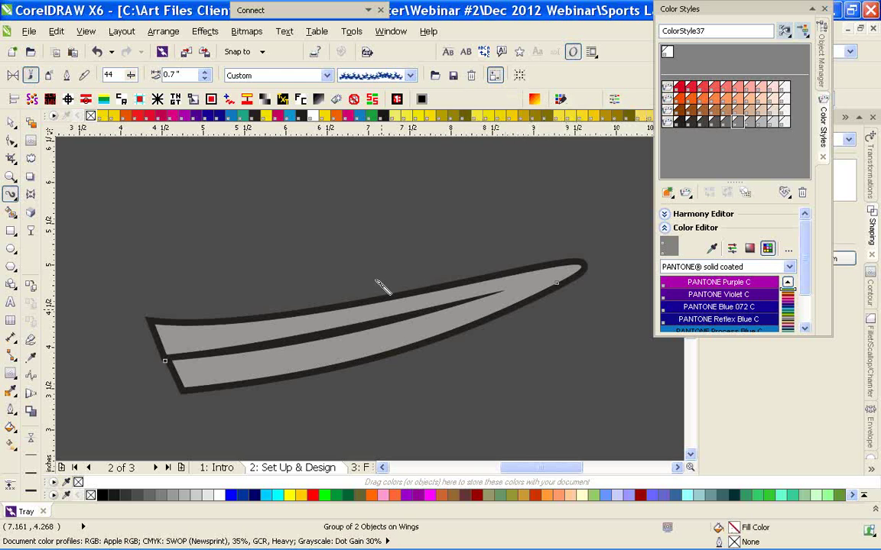
# Try to save the feather as a custom artistic media stroke under the names feather.cmx and feather2.cmx
pyautogui.click(453, 76)
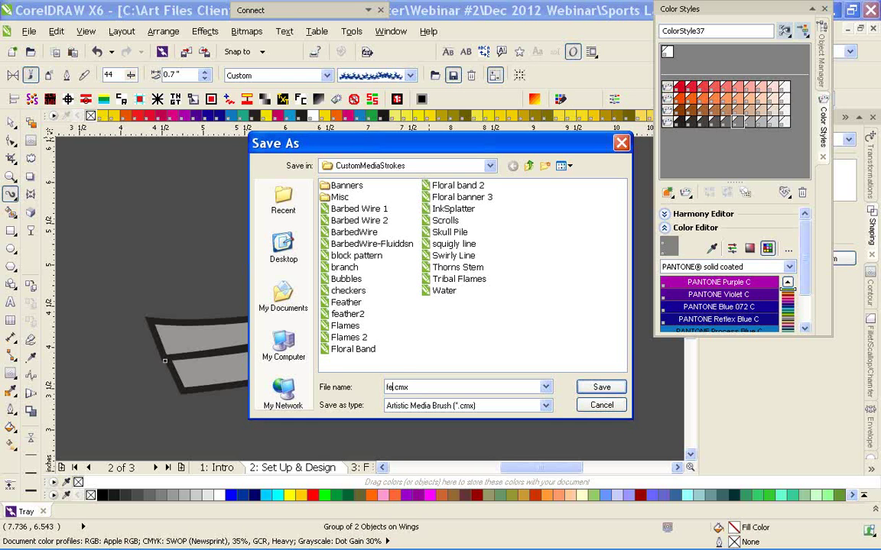
pyautogui.press('Return')
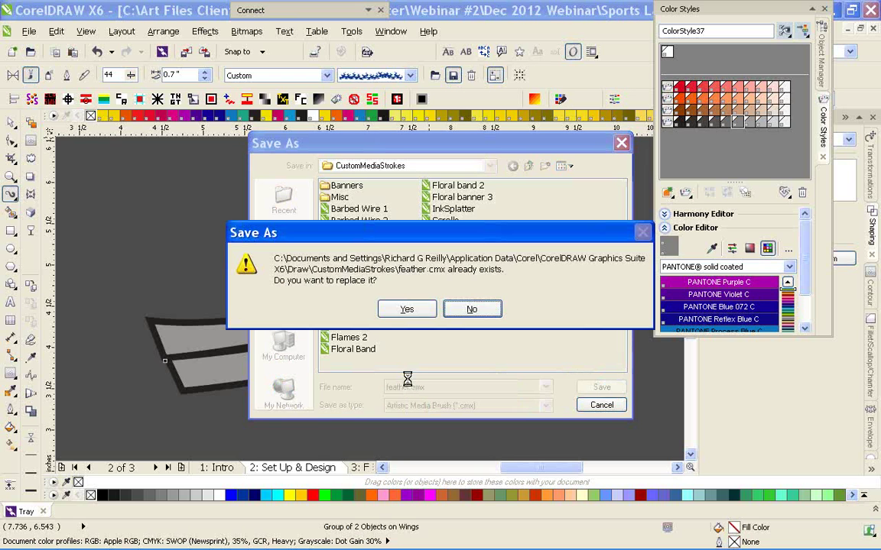
pyautogui.click(462, 319)
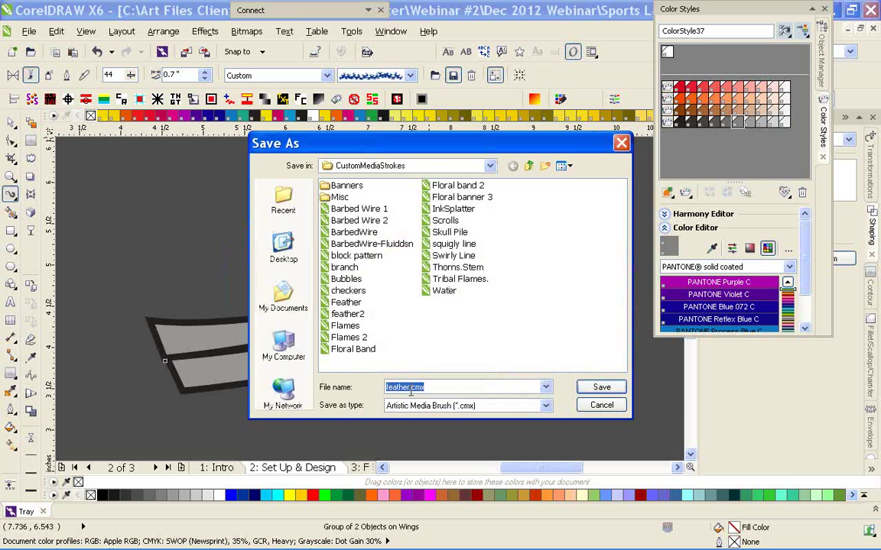
pyautogui.click(409, 386)
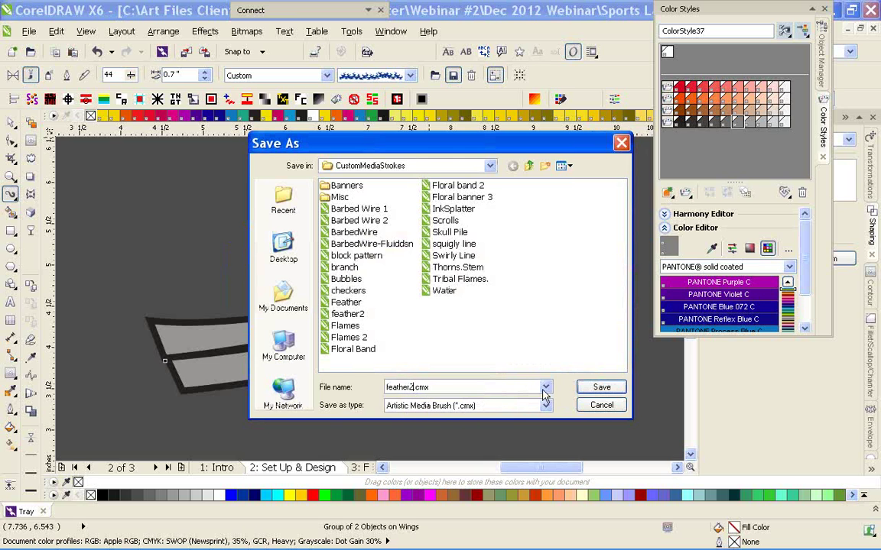
pyautogui.click(601, 386)
pyautogui.click(425, 315)
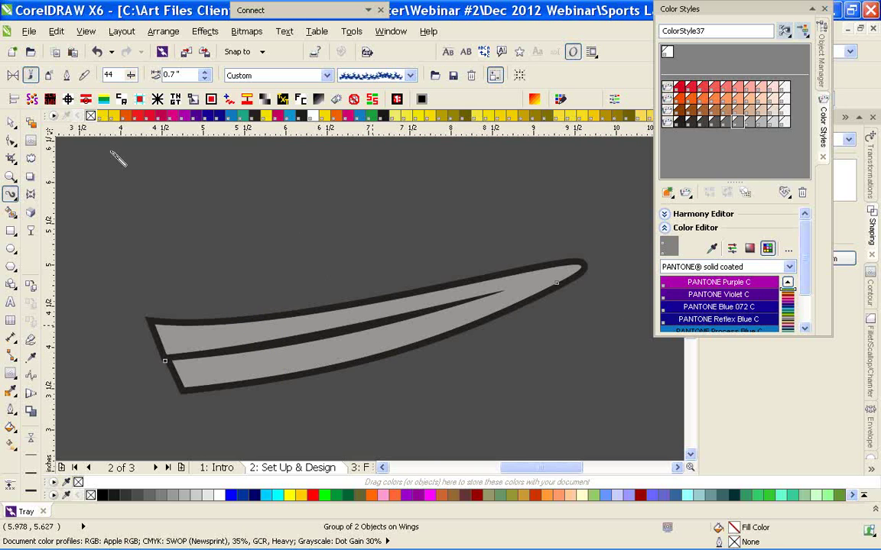
# Save the feather as a custom artistic media stroke under a Feather file name and delete the original feather group from the page
pyautogui.click(452, 75)
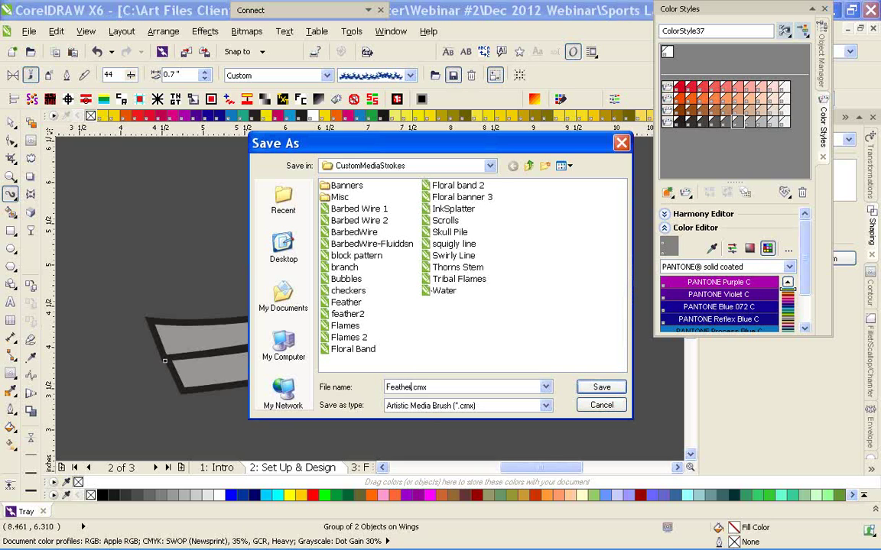
pyautogui.press('Return')
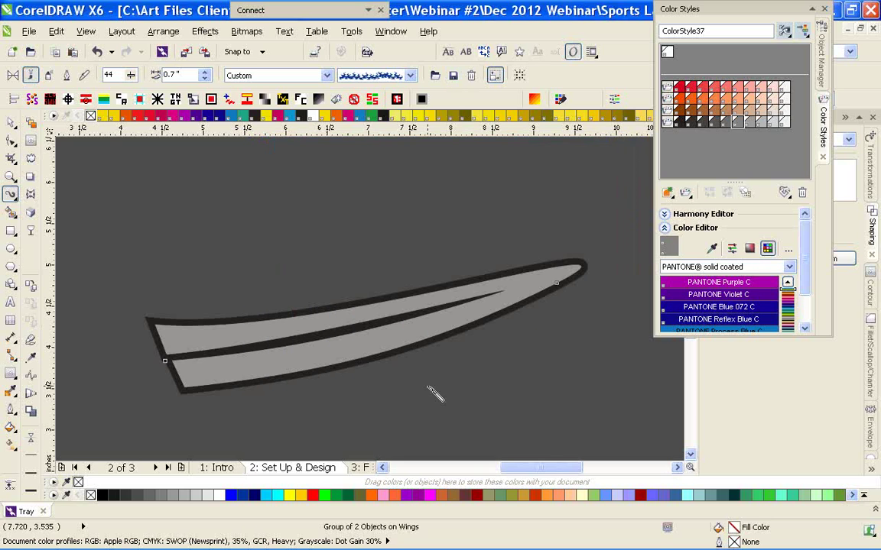
pyautogui.click(10, 122)
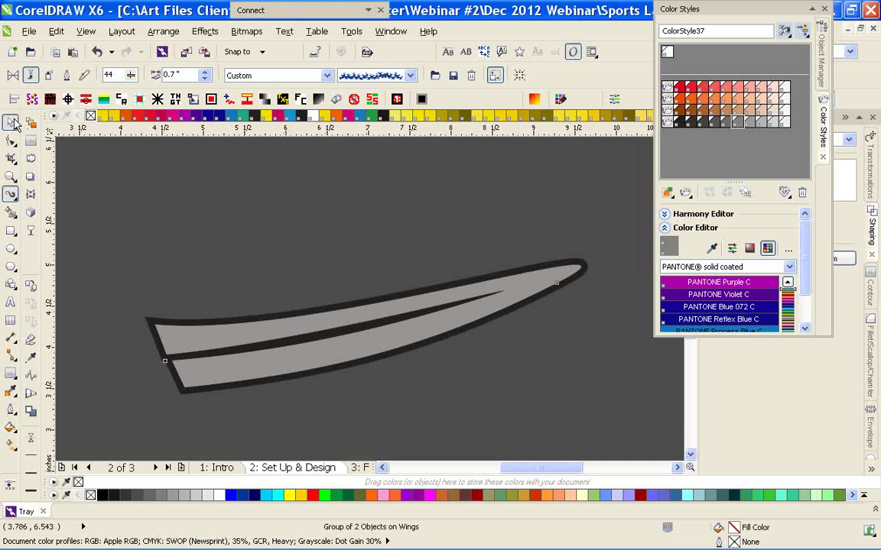
pyautogui.click(252, 306)
pyautogui.moveTo(257, 331); pyautogui.dragTo(341, 384)
pyautogui.press('Delete')
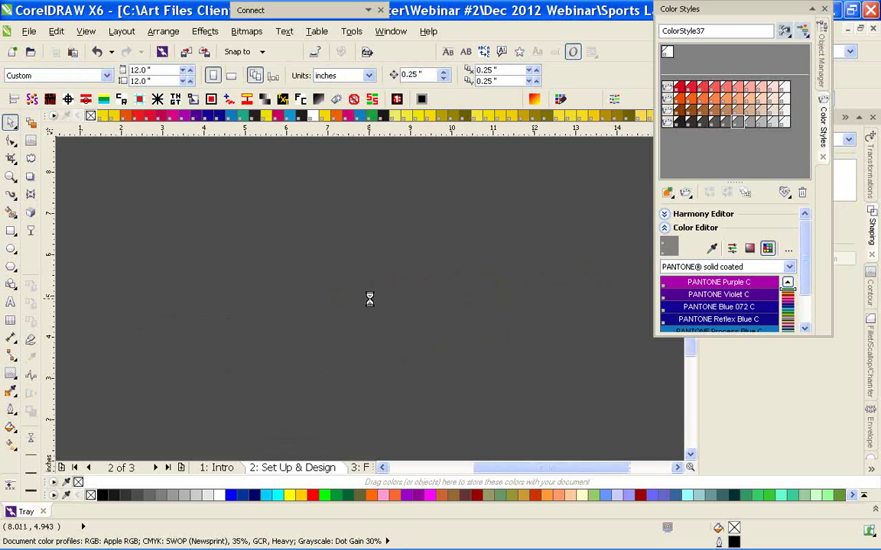
pyautogui.scroll(-3, 370, 299)
pyautogui.scroll(1, 350, 285)
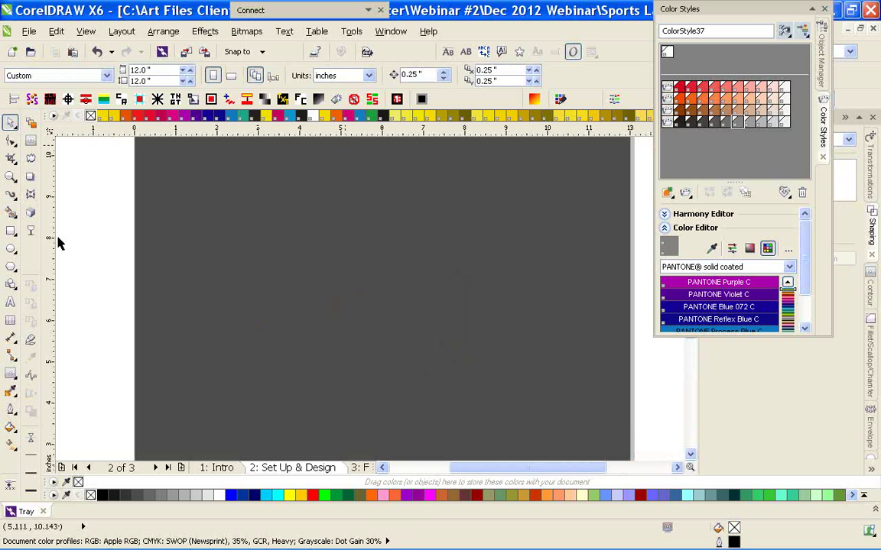
# Set the Artistic Media brush to the Custom category and choose the newly saved gray feather as its brushstroke
pyautogui.click(12, 193)
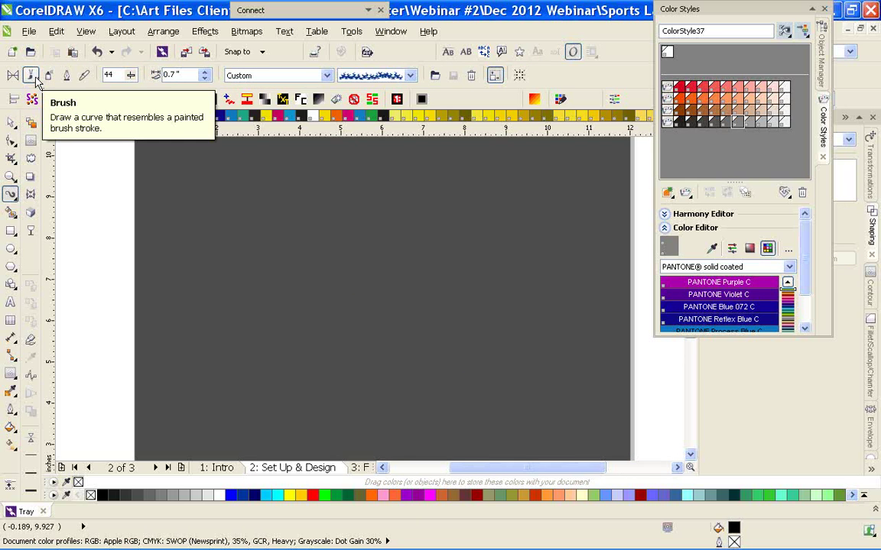
pyautogui.click(275, 75)
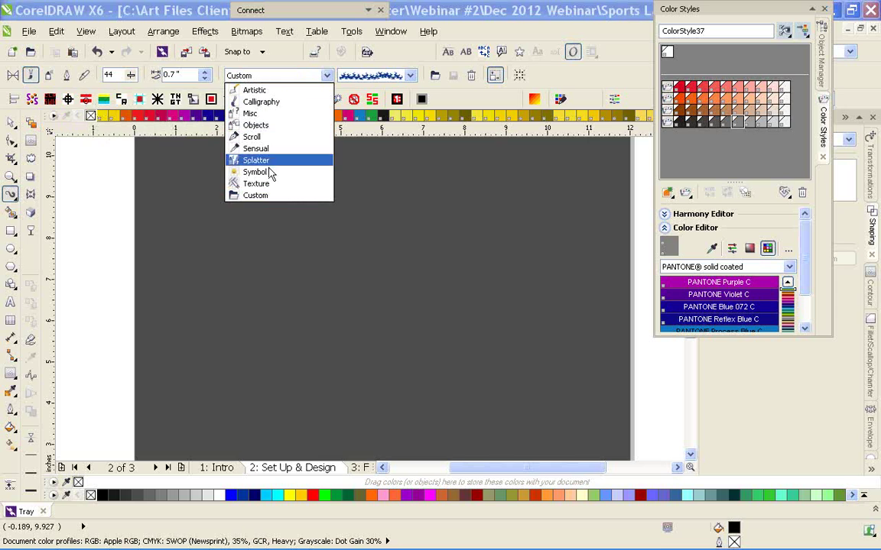
pyautogui.click(264, 196)
pyautogui.click(410, 75)
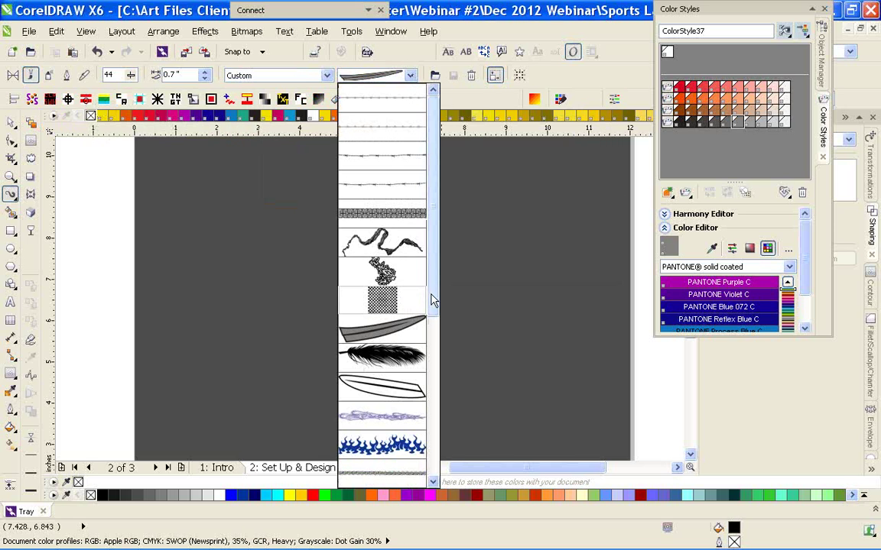
pyautogui.click(411, 75)
pyautogui.click(410, 76)
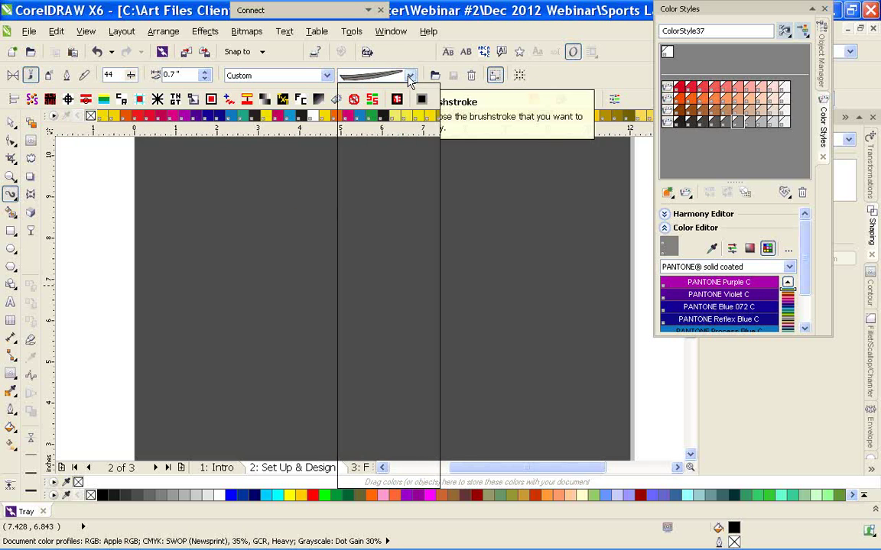
pyautogui.moveTo(435, 148)
pyautogui.mouseDown()
pyautogui.moveTo(434, 300)
pyautogui.moveTo(436, 201)
pyautogui.mouseUp()
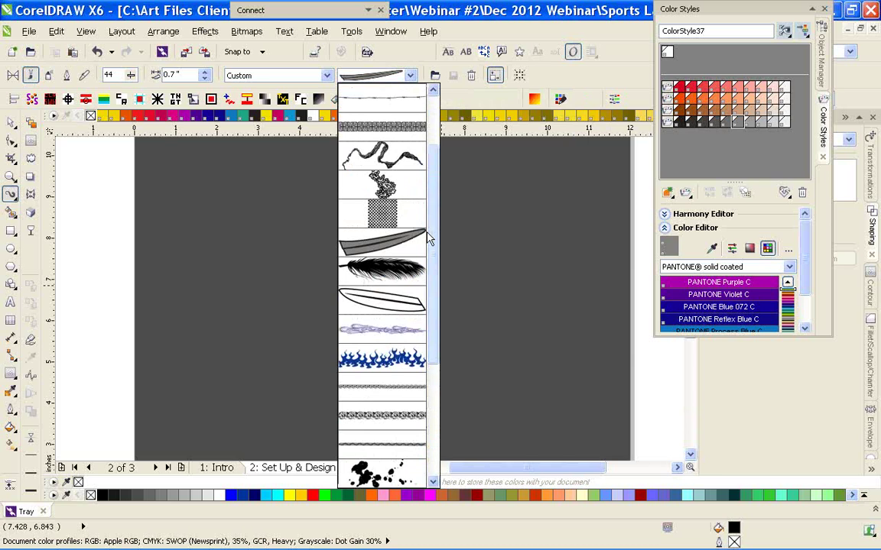
pyautogui.click(418, 262)
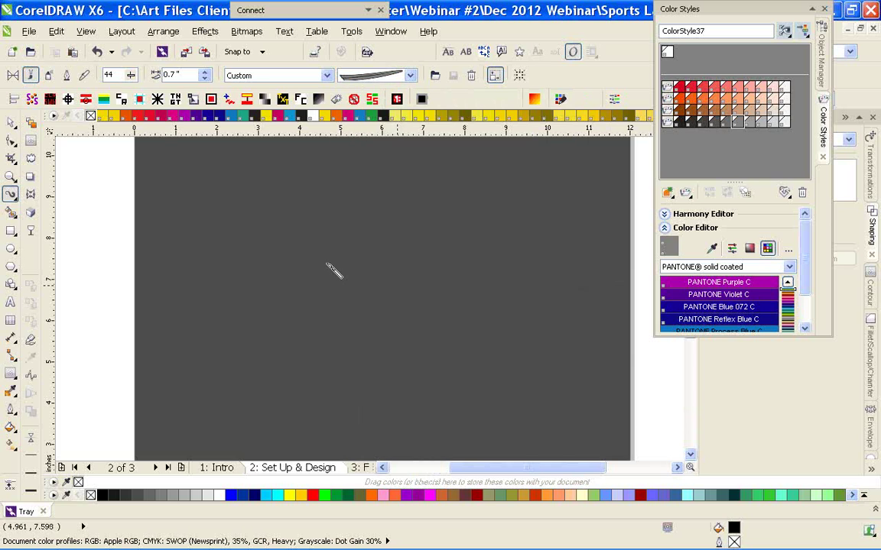
# Paint a trial curved feather stroke, reduce the stroke width to 0.2 inches, and delete the stroke
pyautogui.moveTo(355, 385)
pyautogui.mouseDown()
pyautogui.moveTo(402, 305)
pyautogui.moveTo(387, 183)
pyautogui.mouseUp()
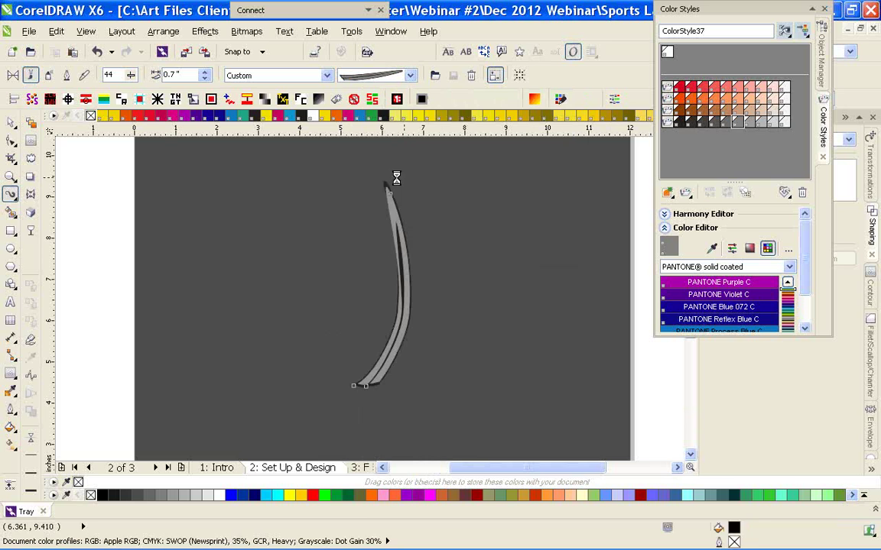
pyautogui.click(205, 78)
pyautogui.click(205, 79)
pyautogui.click(205, 78)
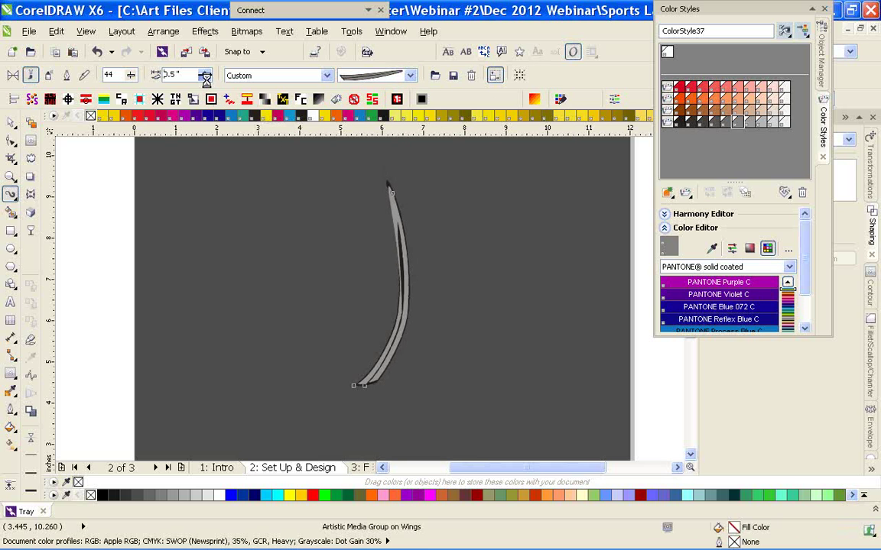
pyautogui.click(204, 79)
pyautogui.click(205, 79)
pyautogui.click(205, 79)
pyautogui.press('Delete')
# Paint two more trial feather strokes in different directions and delete each one
pyautogui.moveTo(381, 361)
pyautogui.mouseDown()
pyautogui.moveTo(366, 262)
pyautogui.moveTo(378, 224)
pyautogui.mouseUp()
pyautogui.press('Delete')
pyautogui.scroll(1, 388, 271)
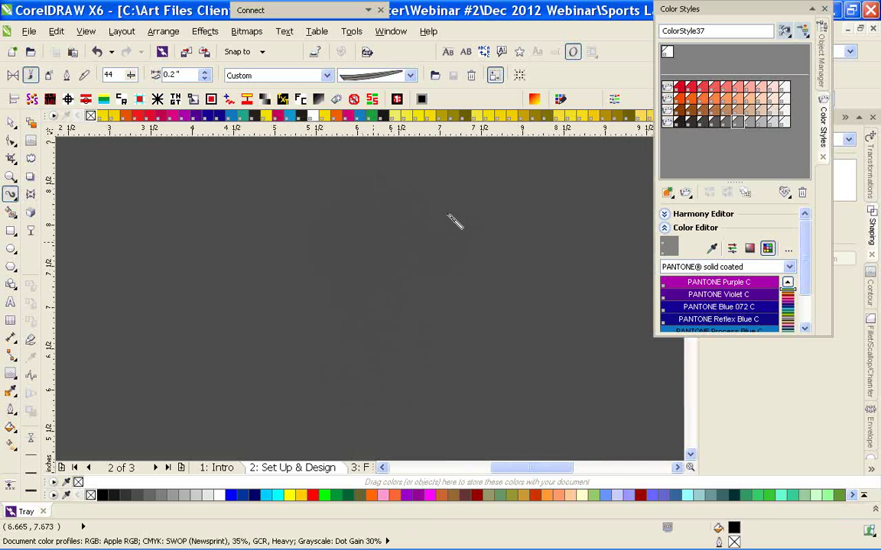
pyautogui.moveTo(449, 212)
pyautogui.mouseDown()
pyautogui.moveTo(462, 290)
pyautogui.moveTo(399, 368)
pyautogui.mouseUp()
pyautogui.press('Delete')
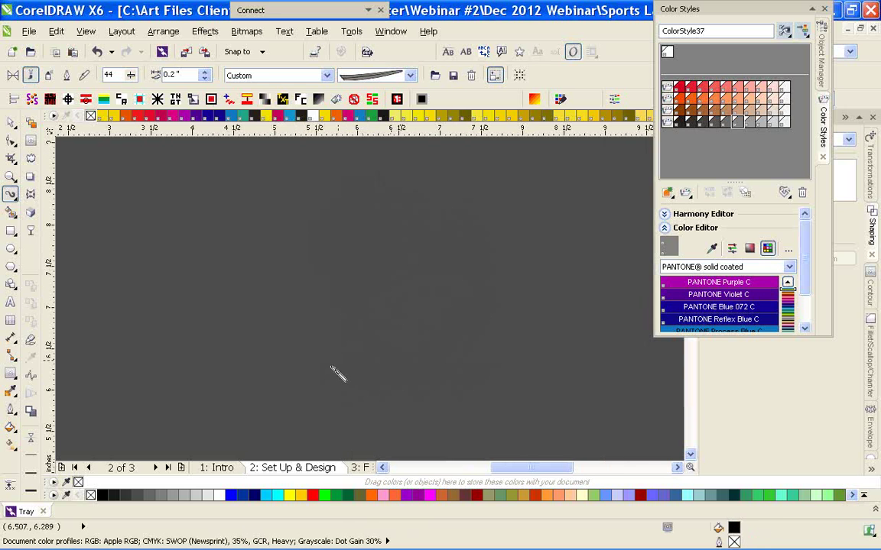
# Paint an upward-curving feather stroke about 2 inches tall, then set freehand smoothing to 100 and the stroke width to 0.8 inches
pyautogui.moveTo(321, 384)
pyautogui.mouseDown()
pyautogui.moveTo(412, 274)
pyautogui.moveTo(406, 218)
pyautogui.mouseUp()
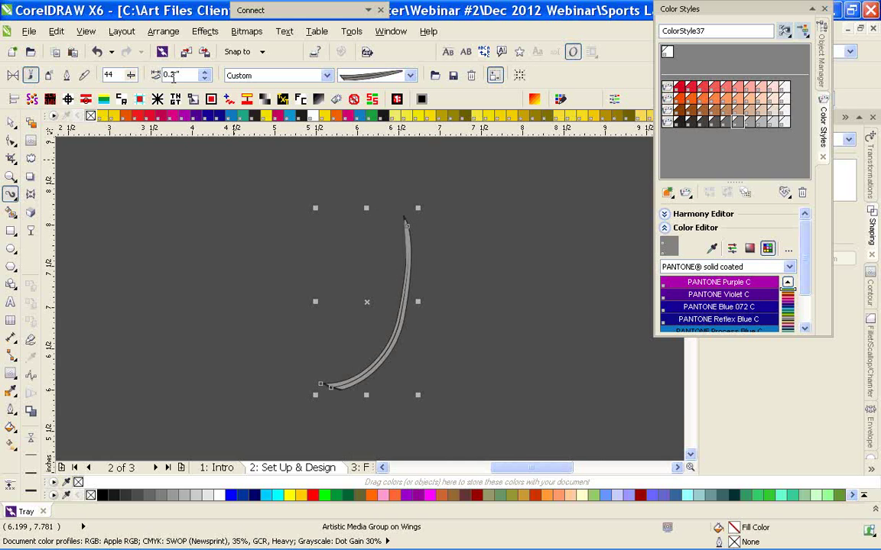
pyautogui.moveTo(134, 77); pyautogui.dragTo(166, 89)
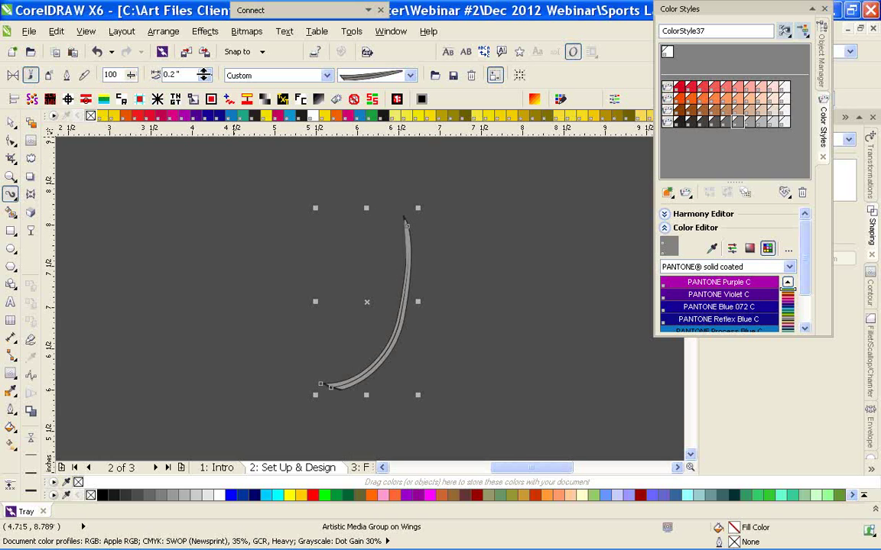
pyautogui.click(206, 72)
pyautogui.click(206, 72)
pyautogui.click(206, 72)
pyautogui.click(205, 72)
pyautogui.click(206, 72)
pyautogui.click(205, 71)
pyautogui.click(206, 71)
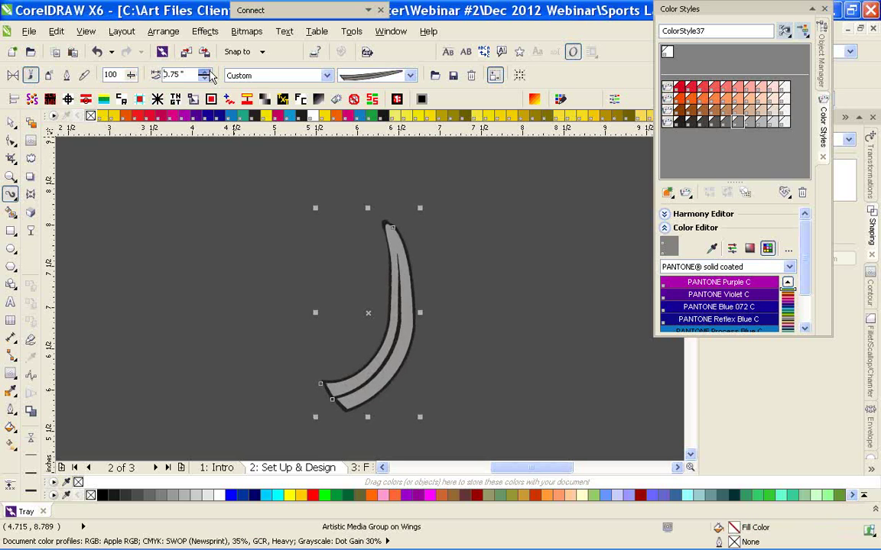
pyautogui.click(205, 71)
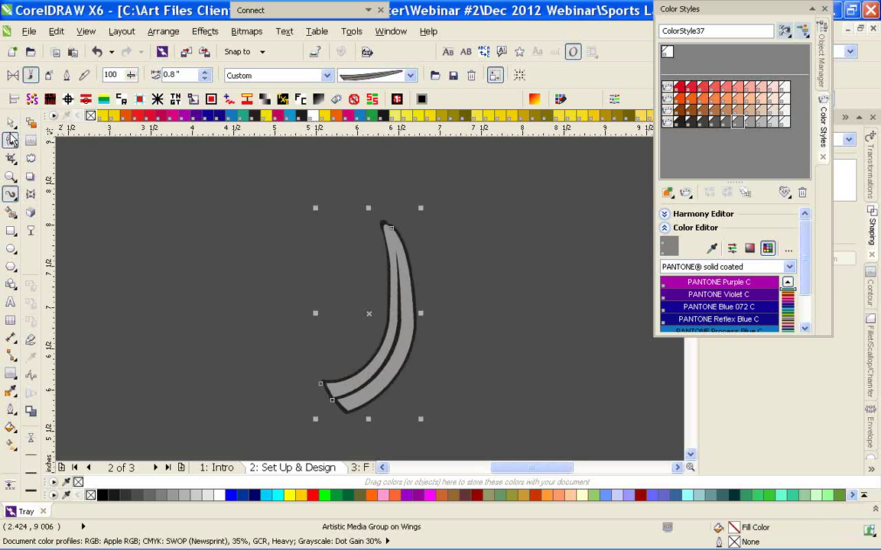
# Remove the inner nodes from the feather stroke's path, leaving two end nodes, and reshape the path into a smooth curve with a raised tip
pyautogui.click(10, 140)
pyautogui.click(382, 354)
pyautogui.moveTo(360, 294); pyautogui.dragTo(432, 358)
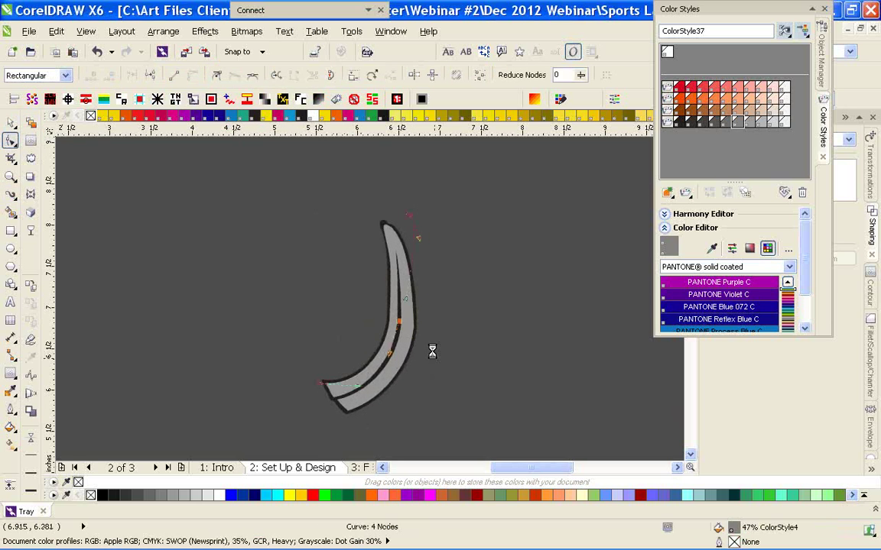
pyautogui.press('Delete')
pyautogui.click(410, 217)
pyautogui.press('Delete')
pyautogui.moveTo(411, 217); pyautogui.dragTo(432, 288)
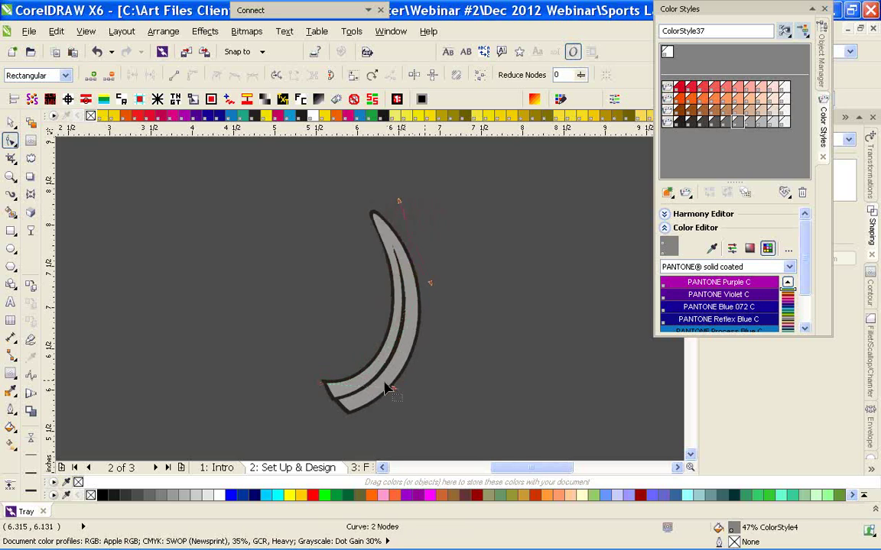
# Add two copies of the feather below the first, rotating each further clockwise so the three feathers fan out from the base
pyautogui.click(11, 122)
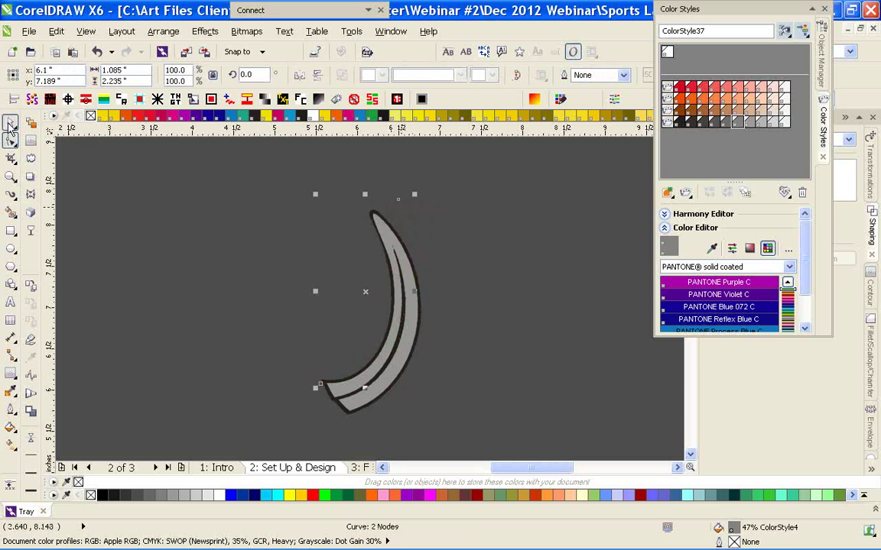
pyautogui.moveTo(389, 369)
pyautogui.mouseDown()
pyautogui.moveTo(374, 328)
pyautogui.moveTo(397, 357)
pyautogui.moveTo(402, 385)
pyautogui.mouseUp()
pyautogui.click(402, 386)
pyautogui.moveTo(438, 213); pyautogui.dragTo(461, 249)
pyautogui.moveTo(425, 320); pyautogui.dragTo(427, 321)
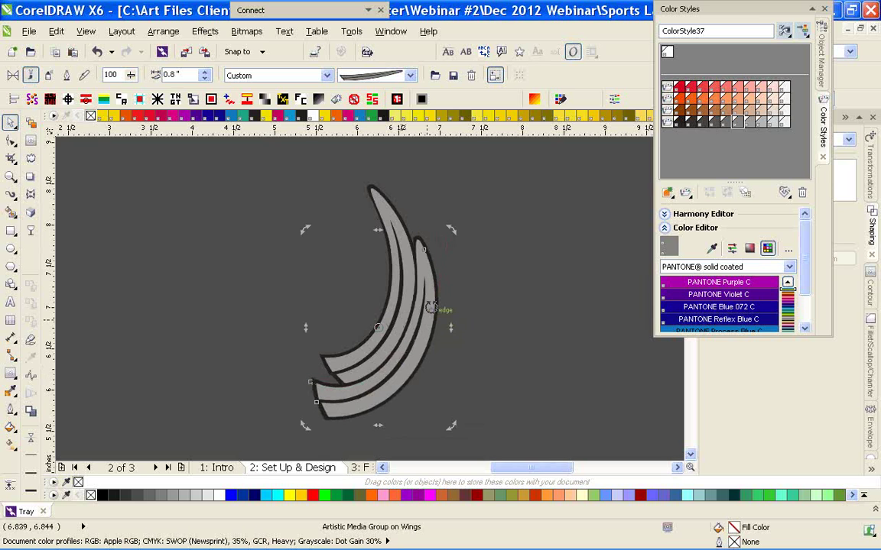
pyautogui.hotkey('ctrl', 'd')
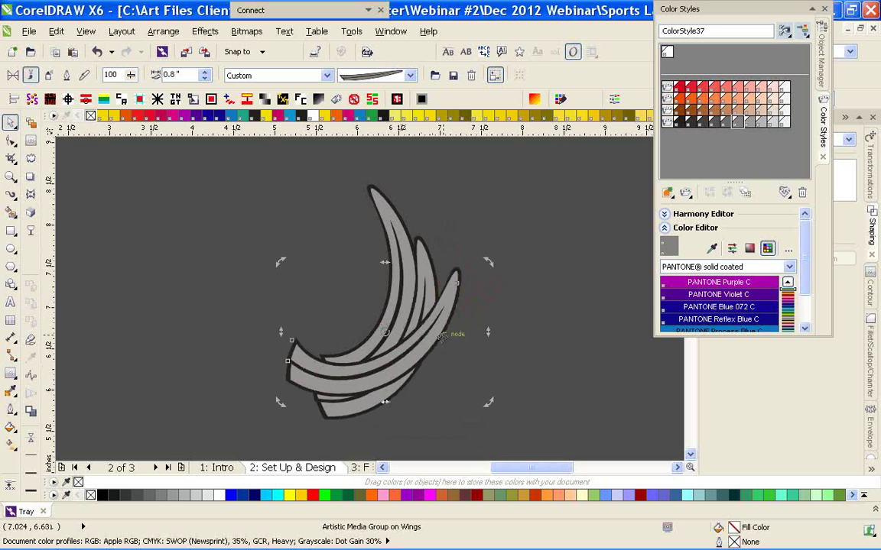
pyautogui.press('Escape')
pyautogui.click(10, 194)
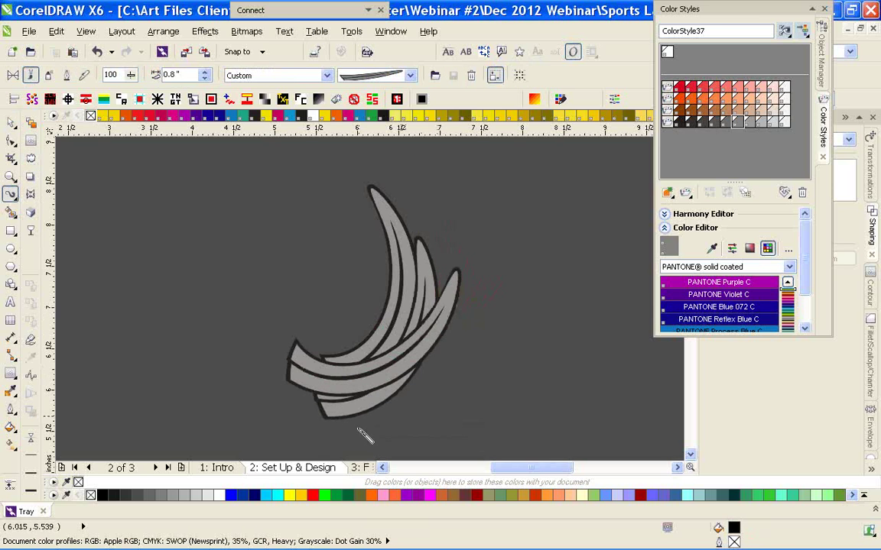
# Paint more feather strokes around the base of the fan, reducing the stroke width to 0.4 inches for the smaller feathers
pyautogui.moveTo(397, 313)
pyautogui.mouseDown()
pyautogui.moveTo(359, 433)
pyautogui.moveTo(367, 414)
pyautogui.mouseUp()
pyautogui.click(204, 78)
pyautogui.click(204, 78)
pyautogui.click(204, 78)
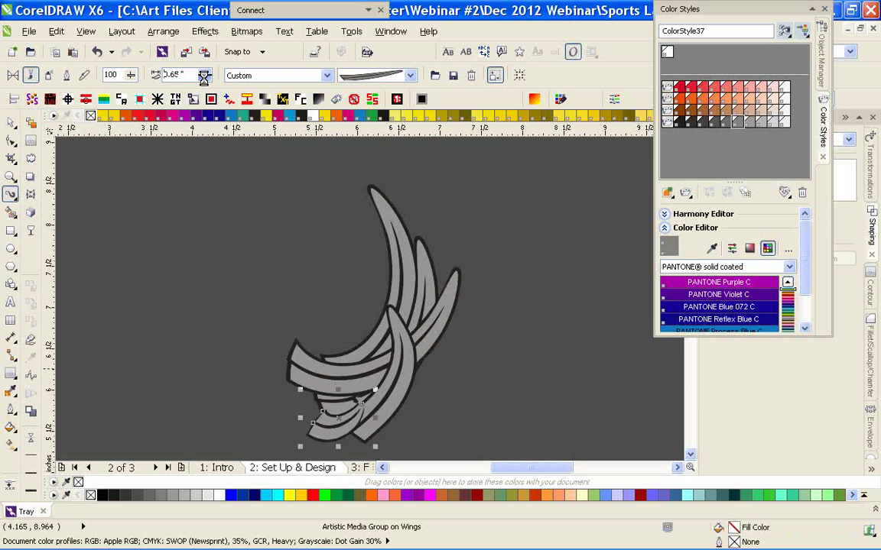
pyautogui.click(203, 78)
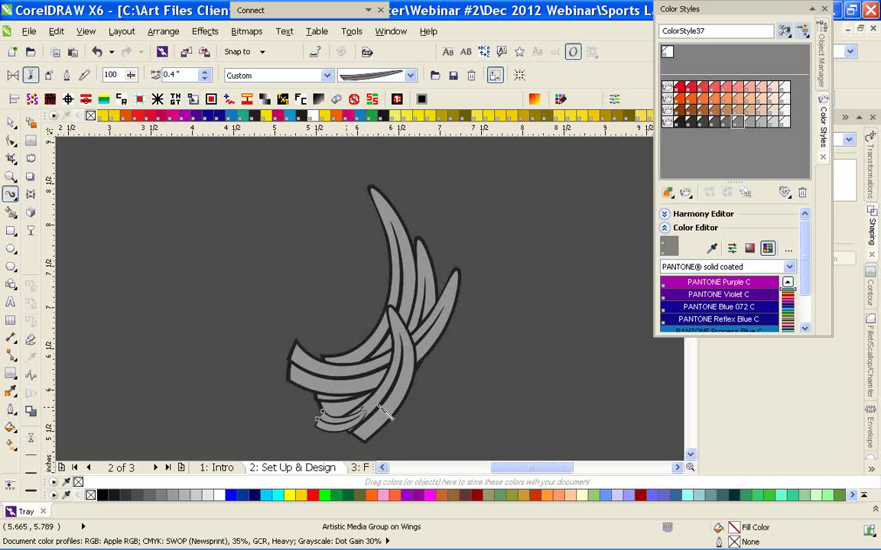
pyautogui.moveTo(378, 405); pyautogui.dragTo(399, 386)
pyautogui.moveTo(374, 430); pyautogui.dragTo(411, 383)
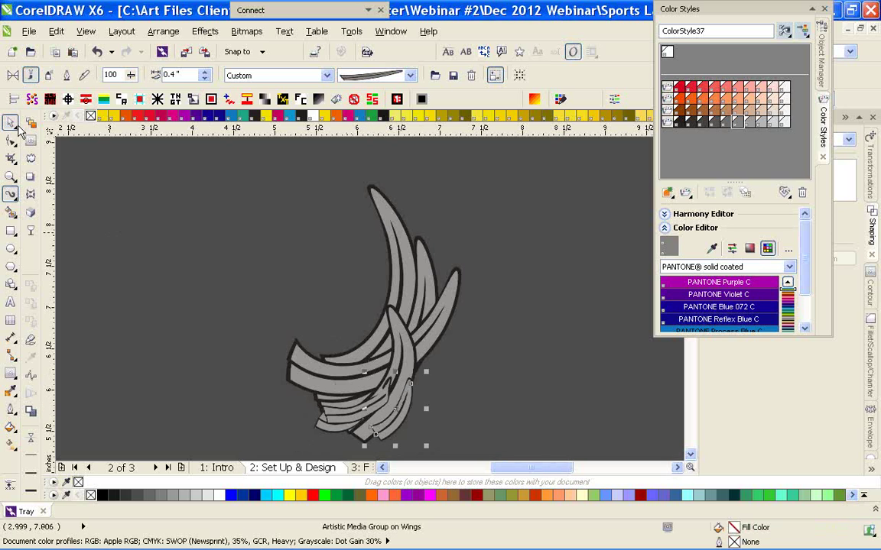
# Select all the painted feather strokes and delete them
pyautogui.scroll(-2, 432, 295)
pyautogui.press('space')
pyautogui.moveTo(226, 197); pyautogui.dragTo(409, 396)
pyautogui.press('Delete')
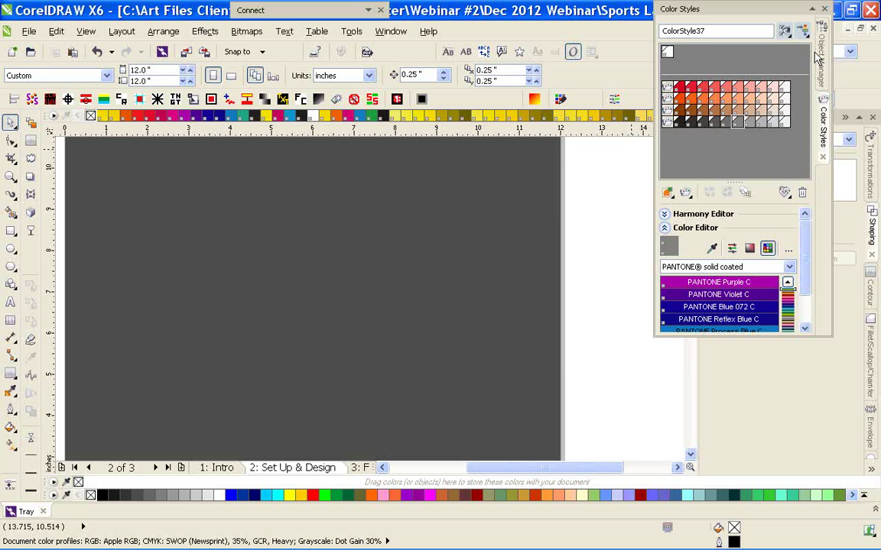
# Make Wings the active layer in the Object Manager
pyautogui.click(818, 57)
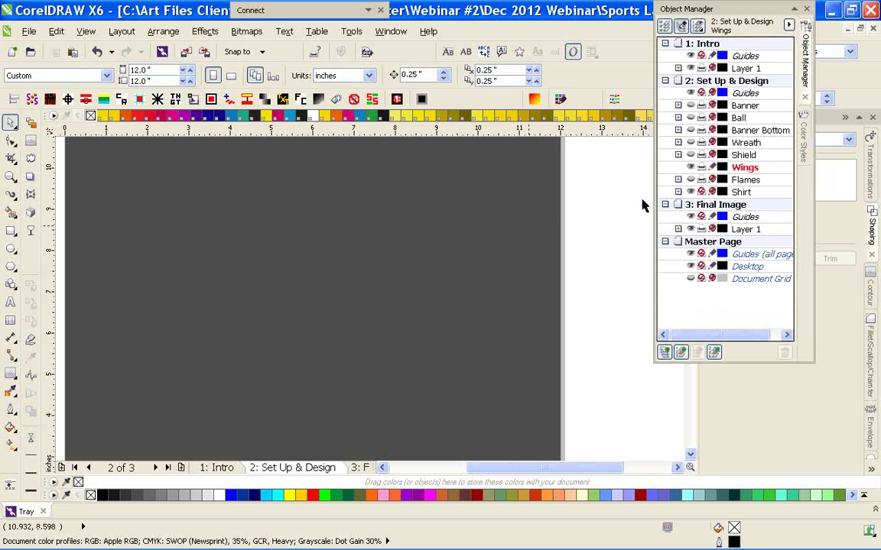
pyautogui.click(743, 167)
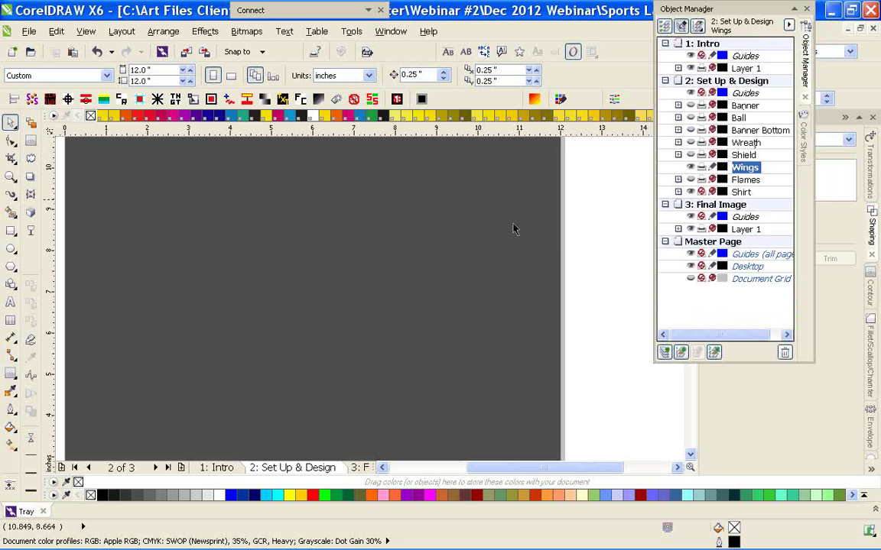
pyautogui.scroll(-2, 277, 316)
pyautogui.scroll(2, 377, 299)
pyautogui.moveTo(247, 544)
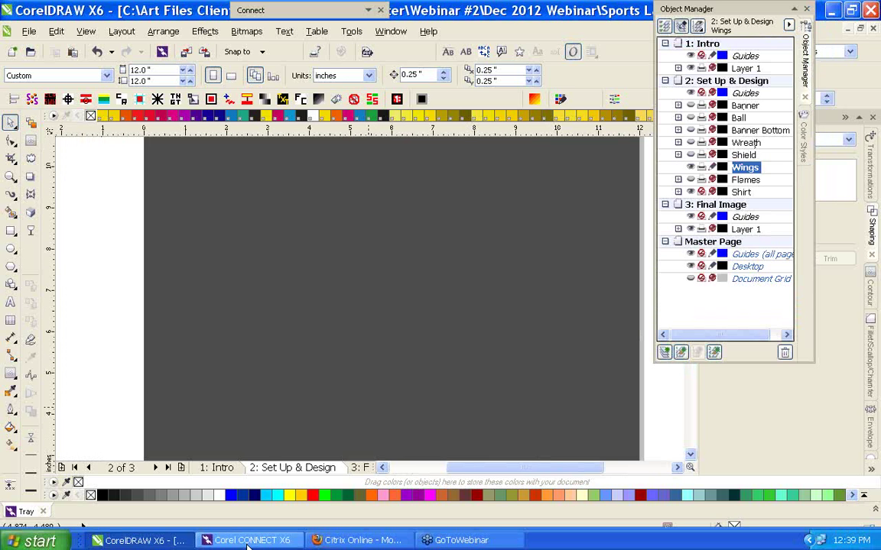
# Switch to Corel CONNECT and place Wing.cdr from the tray onto the page, assigning the default Apple RGB color profile
pyautogui.click(247, 541)
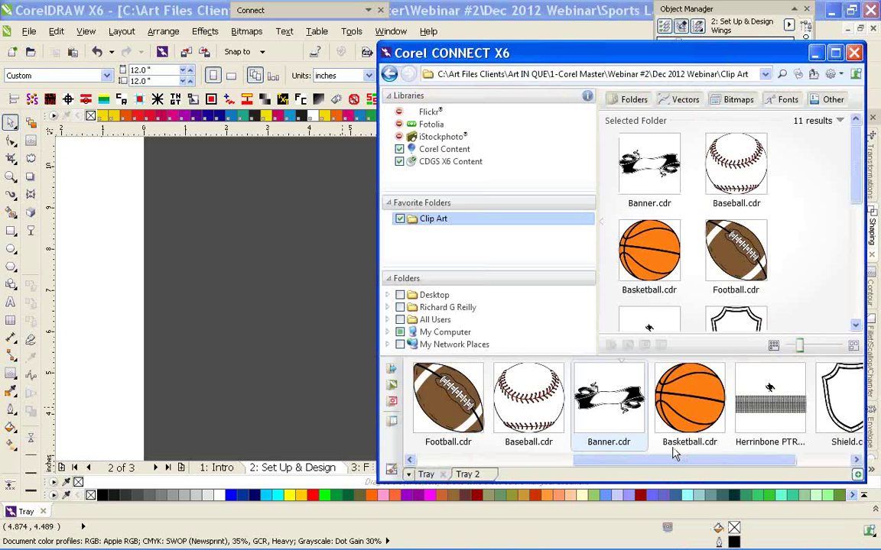
pyautogui.scroll(-1, 654, 468)
pyautogui.scroll(4, 651, 466)
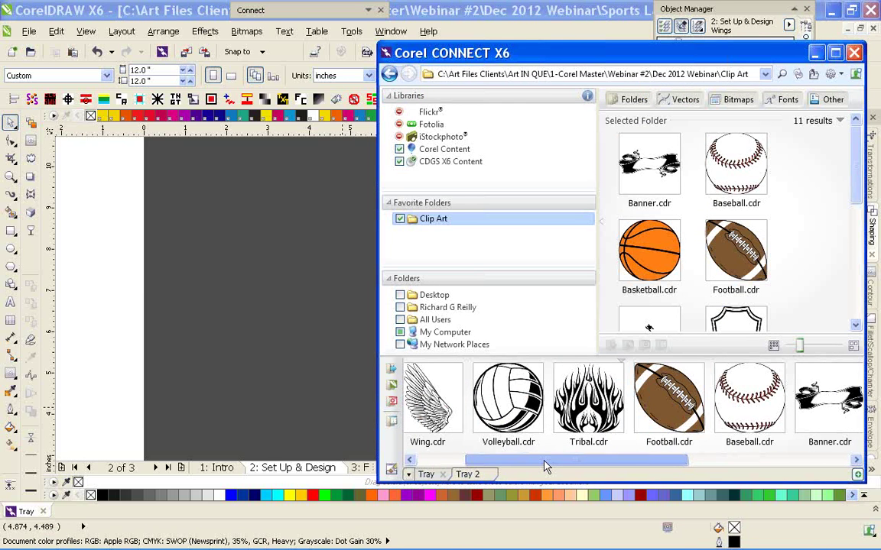
pyautogui.moveTo(456, 401); pyautogui.dragTo(294, 360)
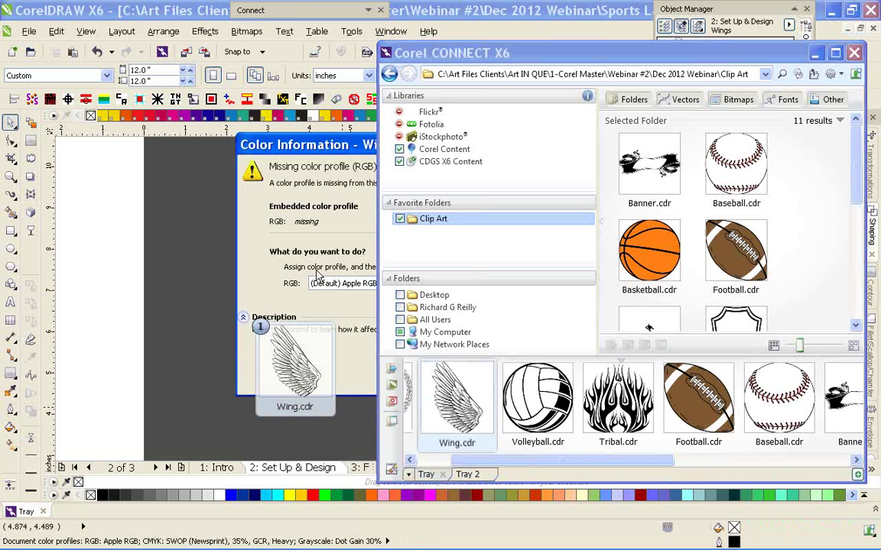
pyautogui.click(270, 276)
pyautogui.click(500, 381)
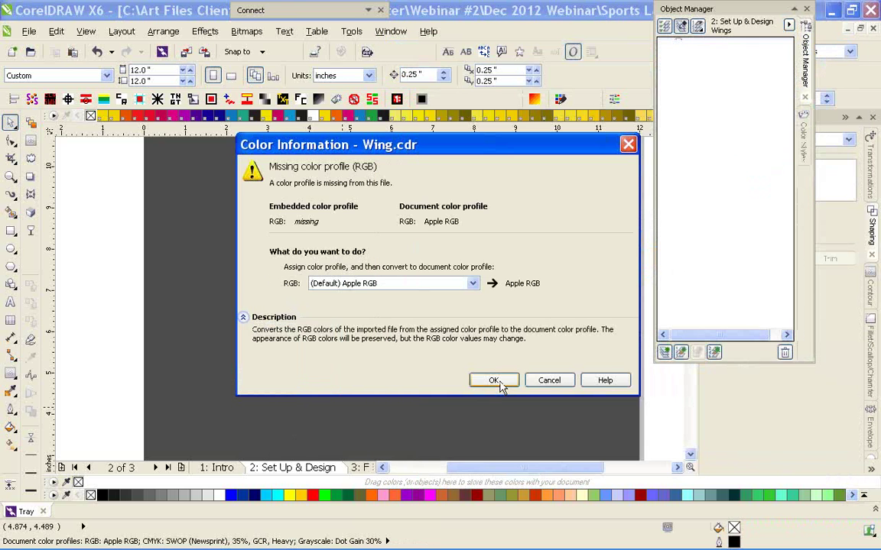
pyautogui.click(494, 381)
# Enlarge the imported wing to about 3.9 by 5.6 inches, move it toward the page's left half, and ungroup it
pyautogui.moveTo(307, 342); pyautogui.dragTo(478, 165)
pyautogui.moveTo(390, 330); pyautogui.dragTo(341, 336)
pyautogui.hotkey('ctrl', 'u')
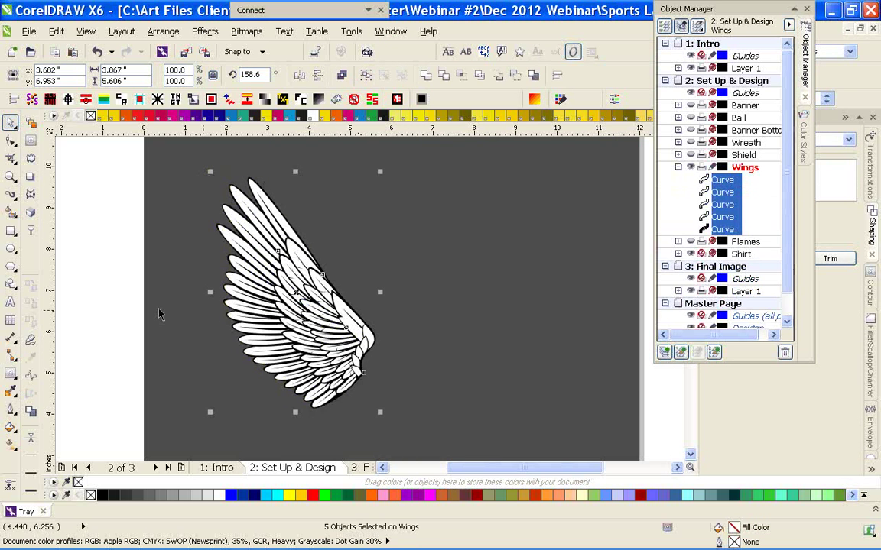
pyautogui.click(132, 297)
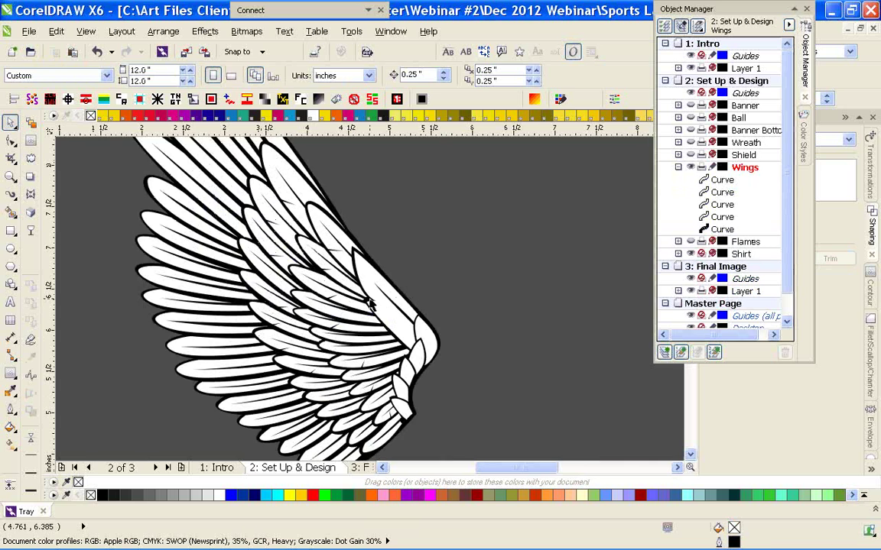
# Fill the wing's black backing curve with the dark ColorStyle4
pyautogui.click(371, 301)
pyautogui.click(401, 245)
pyautogui.click(355, 237)
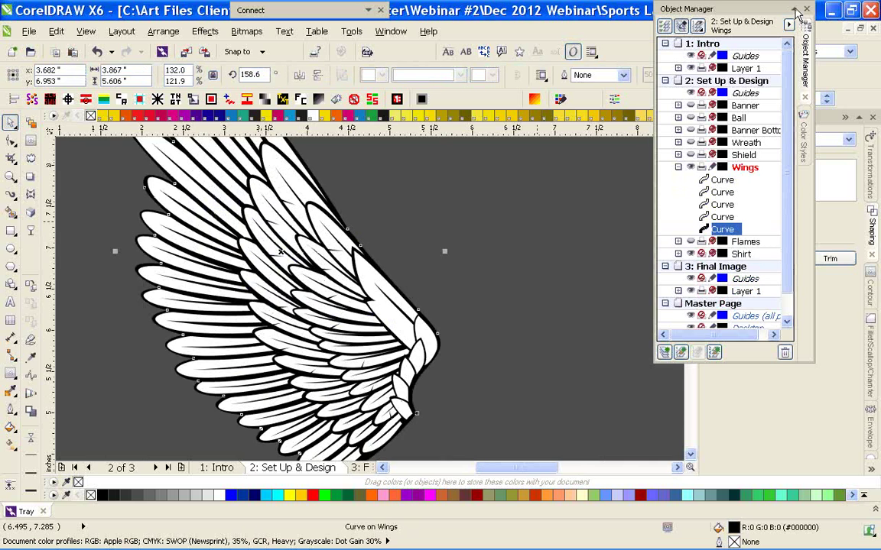
pyautogui.click(802, 133)
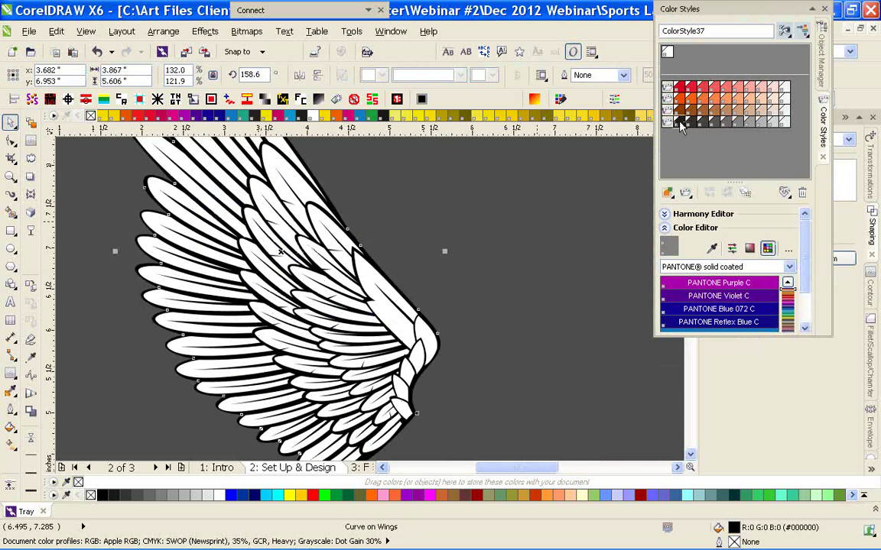
pyautogui.doubleClick(680, 123)
# Select the four white feather curves of the wing and fill them with the gray ColorStyle38
pyautogui.click(365, 280)
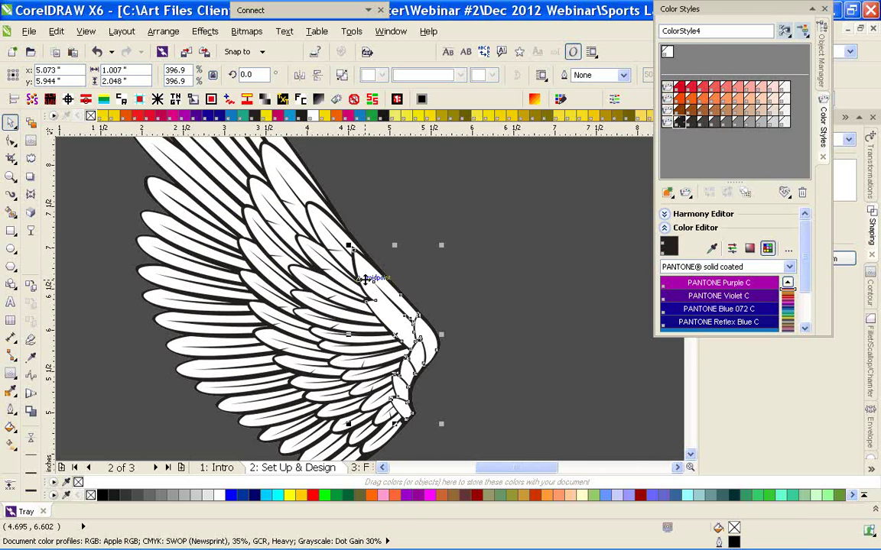
pyautogui.keyDown('shift'); pyautogui.click(320, 222); pyautogui.keyUp('shift')
pyautogui.keyDown('shift'); pyautogui.click(297, 193); pyautogui.keyUp('shift')
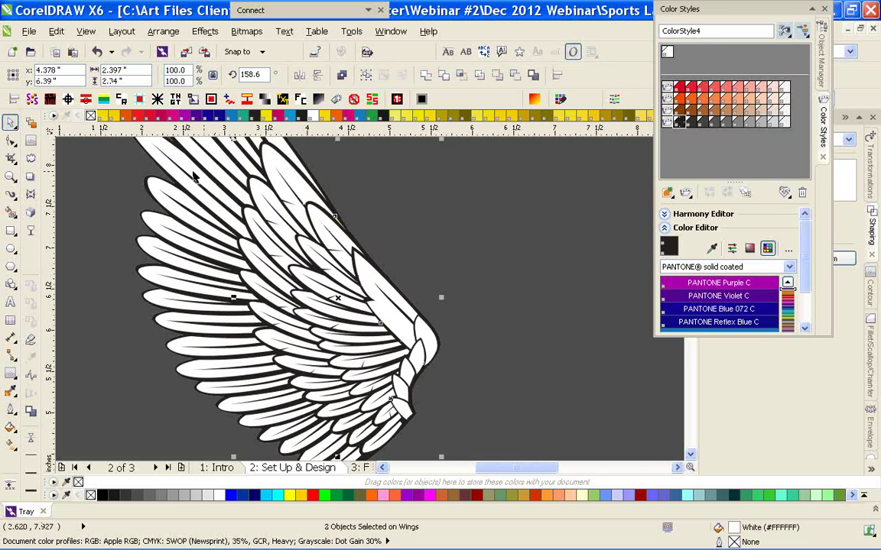
pyautogui.keyDown('shift'); pyautogui.click(326, 208); pyautogui.keyUp('shift')
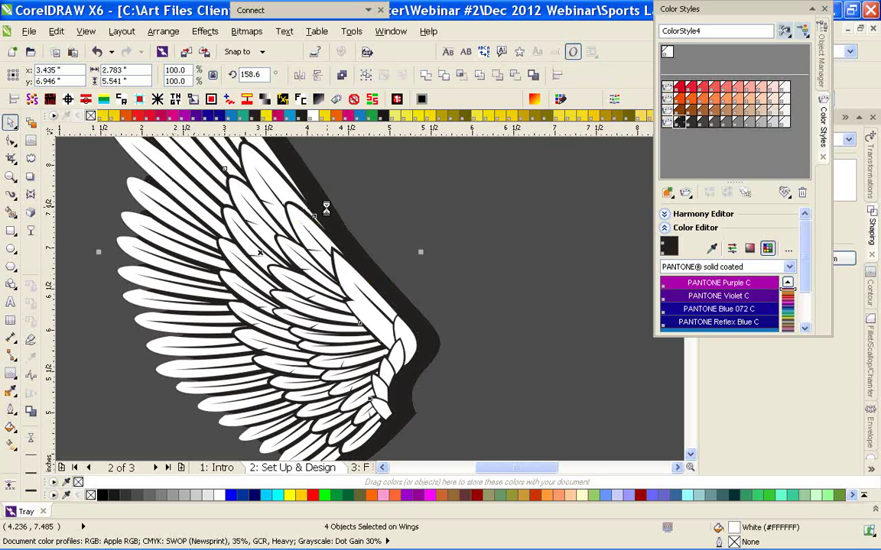
pyautogui.click(747, 123)
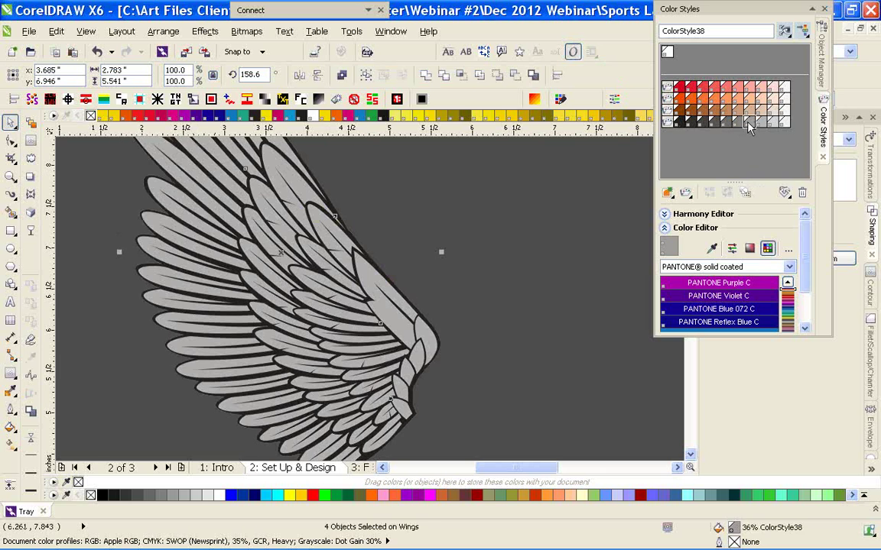
# Select all five curves of the recolored wing and group them
pyautogui.press('Escape')
pyautogui.scroll(-2, 369, 304)
pyautogui.moveTo(187, 153); pyautogui.dragTo(425, 424)
# Show the Shield, Wreath, Banner Bottom, Ball and Banner layers together with the wing
pyautogui.click(818, 30)
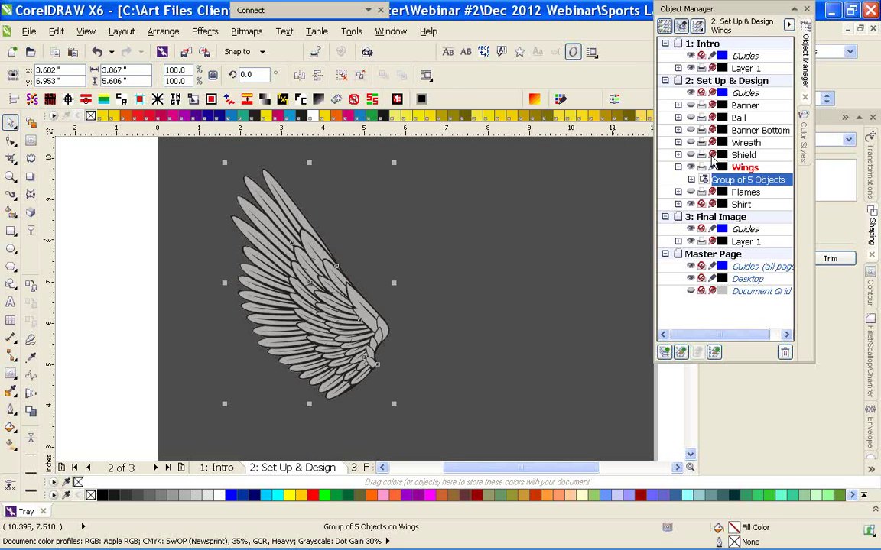
pyautogui.click(690, 154)
pyautogui.click(690, 142)
pyautogui.click(691, 130)
pyautogui.click(691, 118)
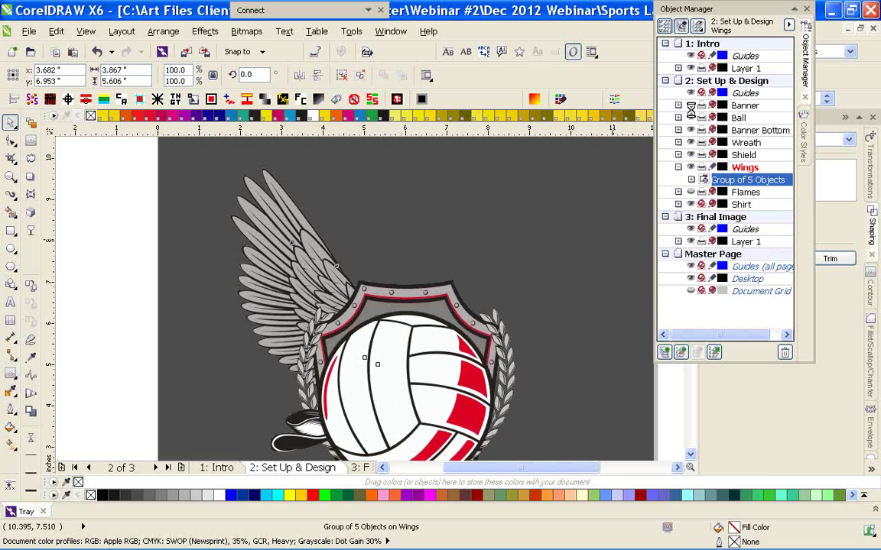
pyautogui.click(690, 106)
pyautogui.click(489, 266)
pyautogui.scroll(-1, 421, 394)
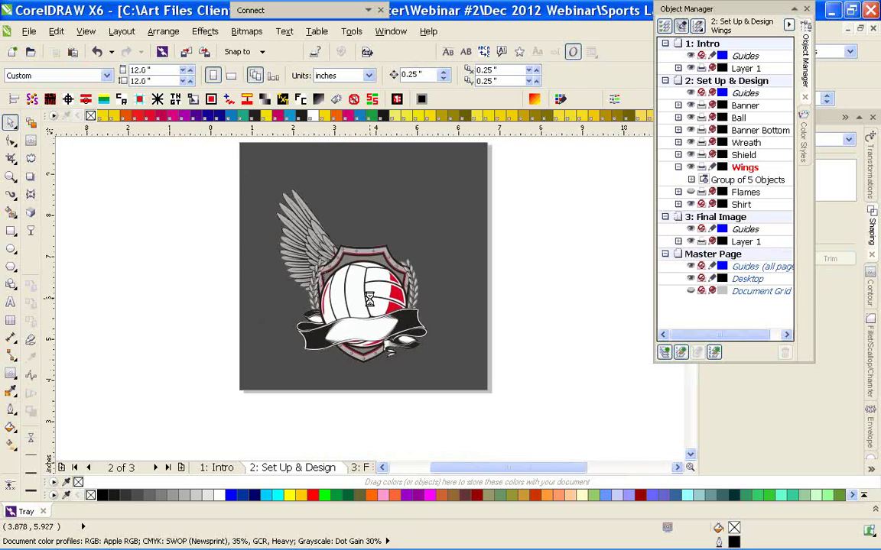
# Move the wing down beside the shield's left edge and enlarge it to about 4.4 by 6.4 inches
pyautogui.scroll(1, 320, 267)
pyautogui.moveTo(370, 303); pyautogui.dragTo(331, 364)
pyautogui.moveTo(237, 200); pyautogui.dragTo(214, 166)
# Duplicate the wing, mirror the copy horizontally, and position it symmetrically on the right side of the shield
pyautogui.press('KP_Add')
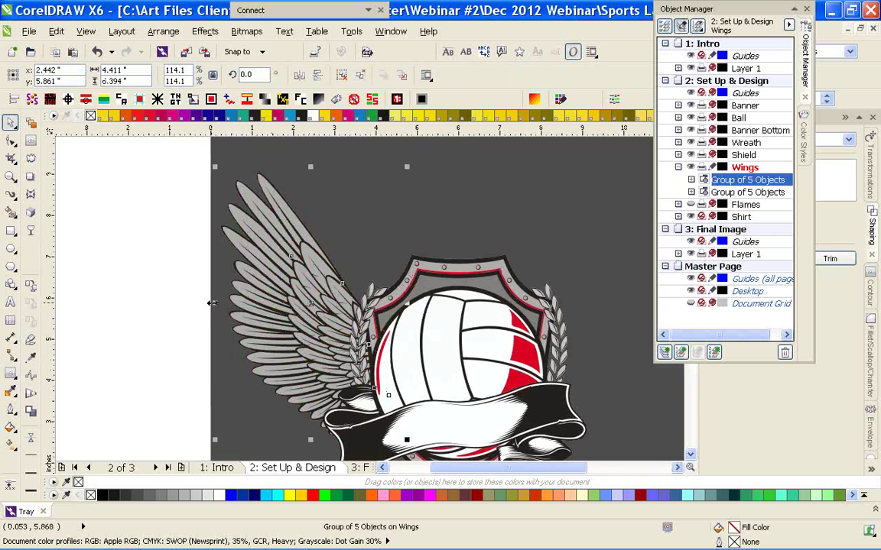
pyautogui.moveTo(213, 303); pyautogui.dragTo(537, 302)
pyautogui.click(462, 212)
pyautogui.moveTo(514, 245); pyautogui.dragTo(615, 246)
pyautogui.scroll(-1, 530, 308)
pyautogui.scroll(1, 323, 303)
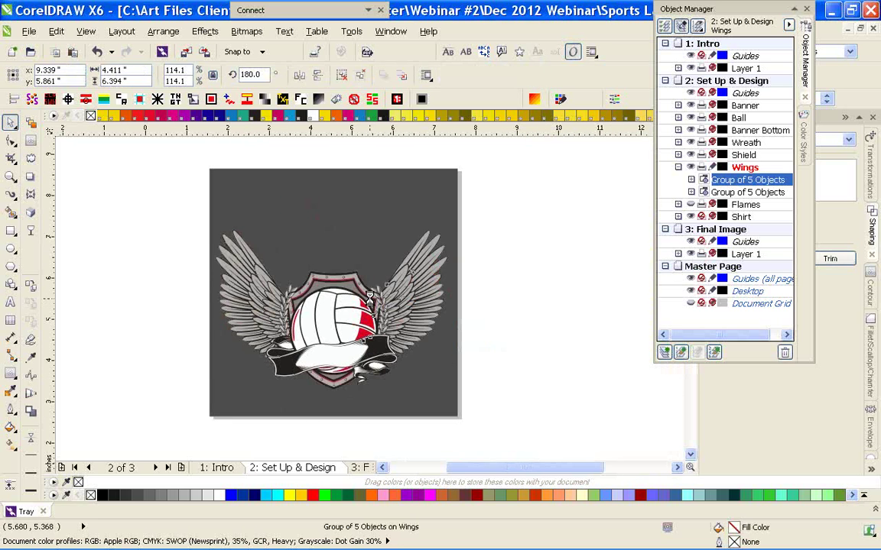
pyautogui.click(465, 220)
pyautogui.press('F4')
pyautogui.moveTo(475, 286); pyautogui.dragTo(485, 287)
# Group the two wings and center the group on the page
pyautogui.keyDown('shift'); pyautogui.click(274, 302); pyautogui.keyUp('shift')
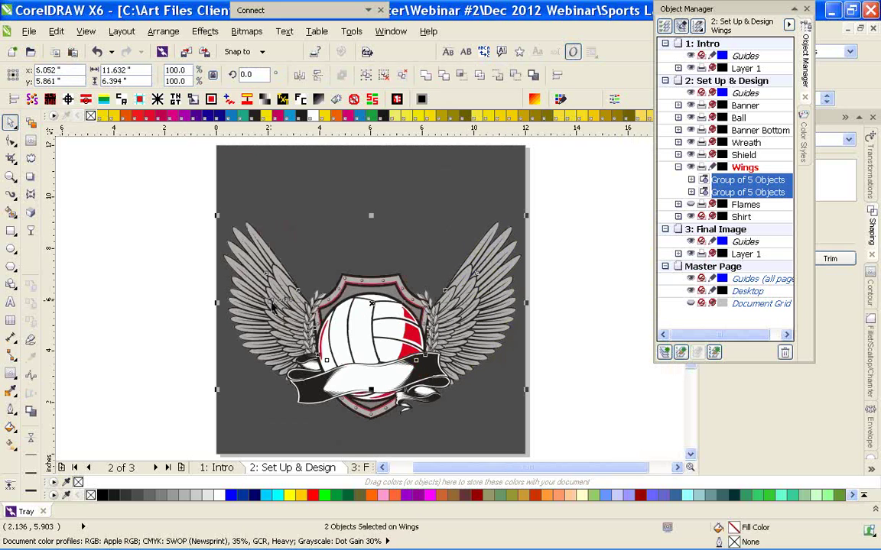
pyautogui.hotkey('ctrl', 'g')
pyautogui.click(245, 271)
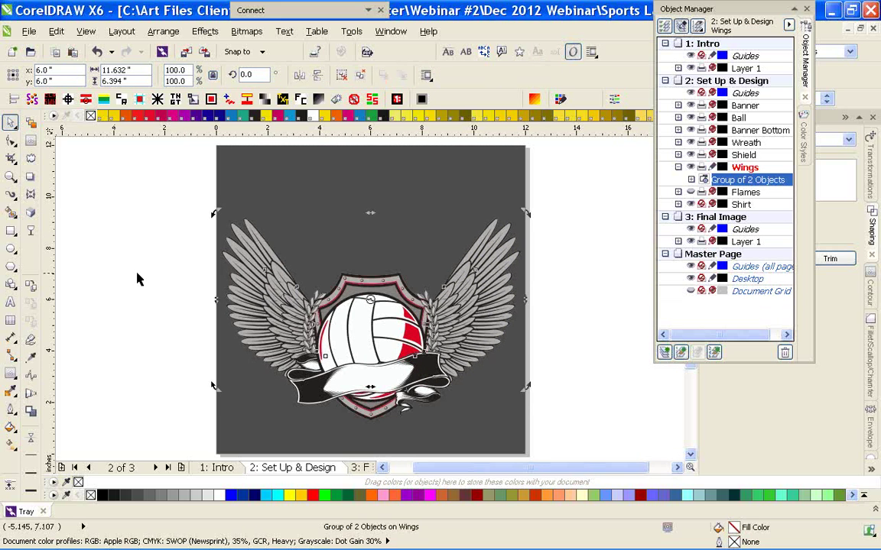
# Stretch the grouped wings vertically to about 9 inches tall, keeping them centered on the page
pyautogui.moveTo(370, 214); pyautogui.dragTo(370, 183)
pyautogui.click(206, 310)
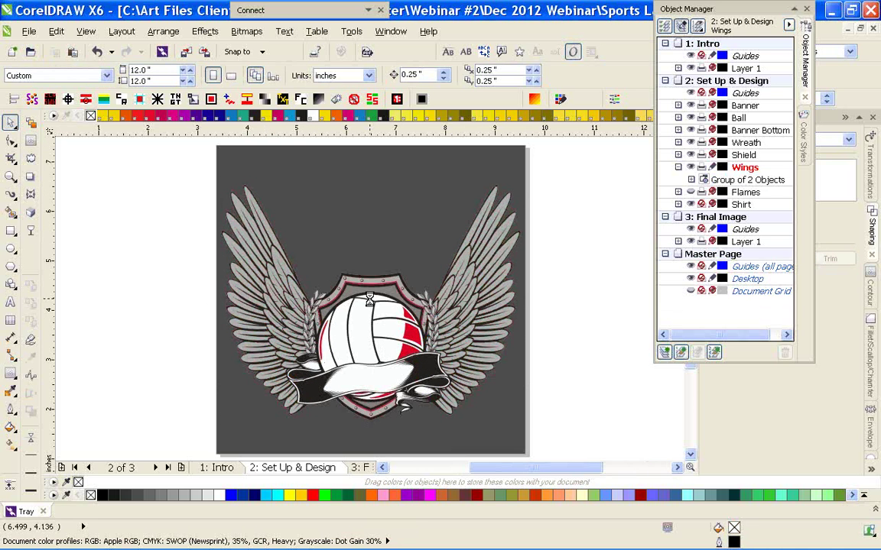
# Lock the Wings layer, unlock the Wreath layer, and select the wreath group
pyautogui.scroll(2, 369, 300)
pyautogui.click(467, 222)
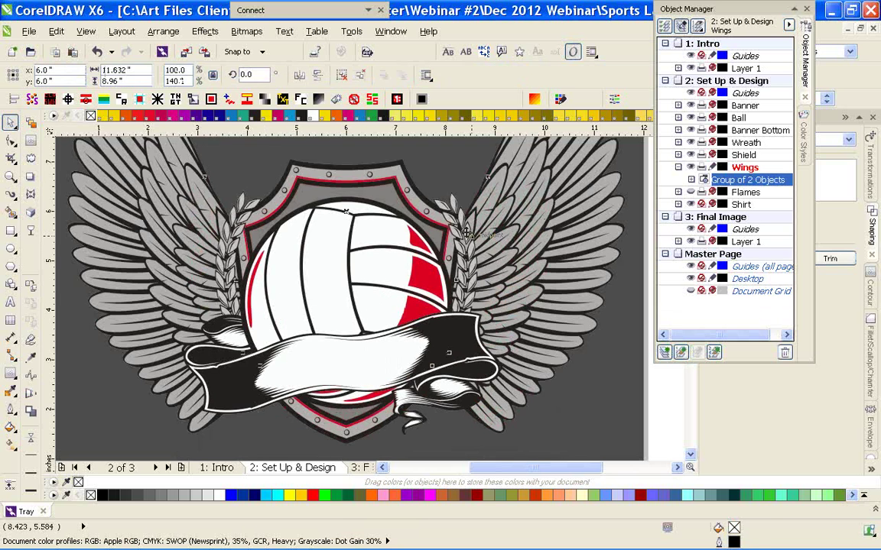
pyautogui.click(448, 190)
pyautogui.click(713, 167)
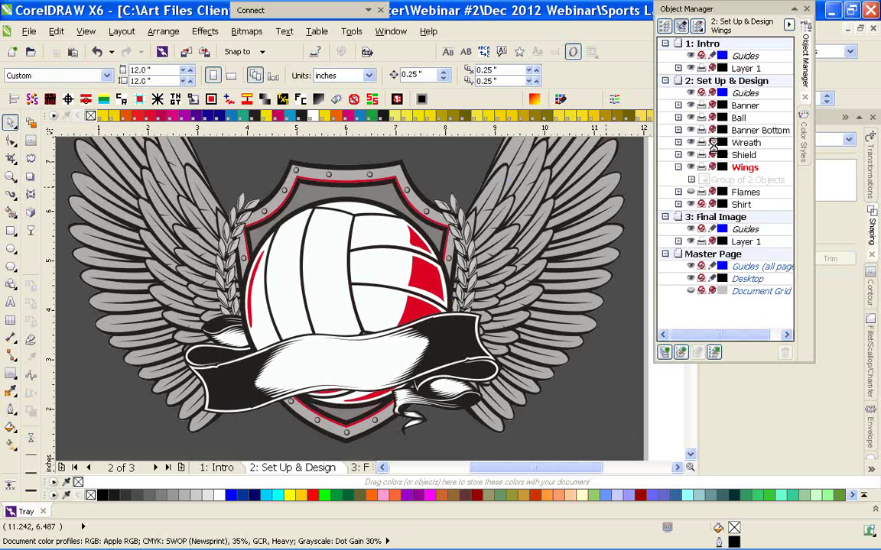
pyautogui.click(454, 227)
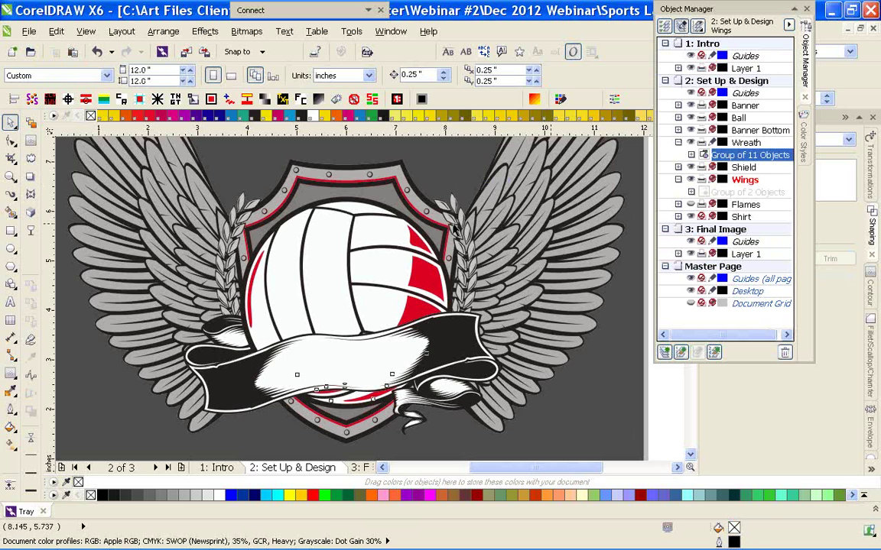
# Scale the wreath down slightly so it sits closer around the ball, and lock the Wreath layer
pyautogui.moveTo(471, 194); pyautogui.dragTo(458, 202)
pyautogui.press('Escape')
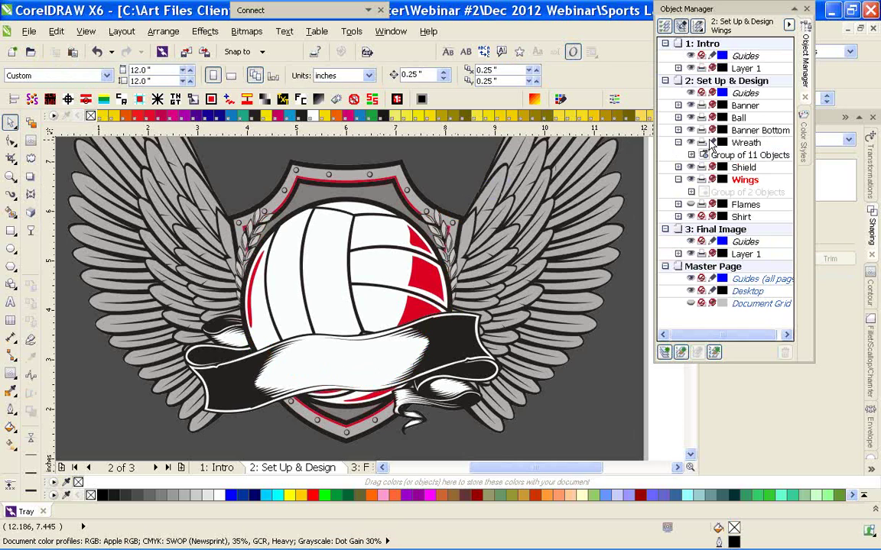
pyautogui.click(712, 142)
# Resize the volleyball group about its centre to about 4.485 inches wide and deselect it
pyautogui.click(366, 208)
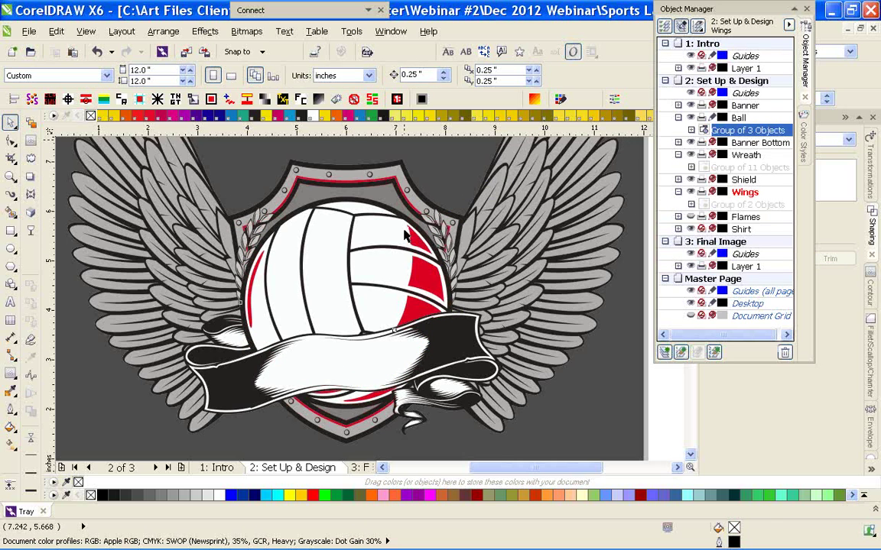
pyautogui.moveTo(459, 193); pyautogui.dragTo(477, 173)
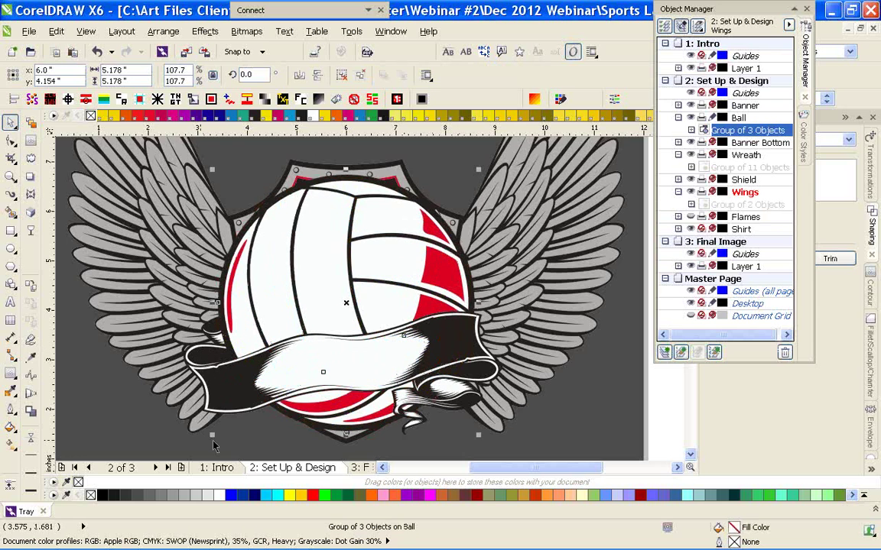
pyautogui.moveTo(213, 433); pyautogui.dragTo(222, 390)
pyautogui.scroll(1, 370, 299)
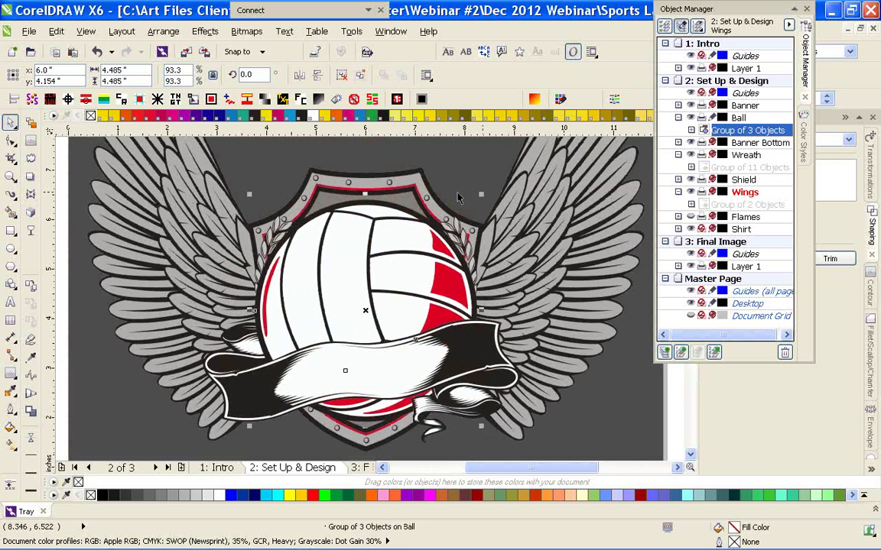
pyautogui.press('Escape')
pyautogui.scroll(-1, 373, 304)
pyautogui.hotkey('shift', 'F4')
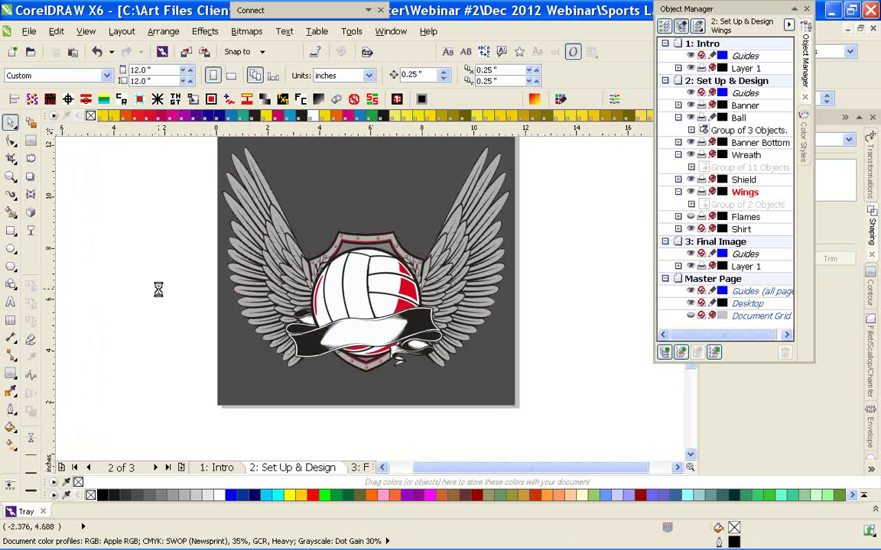
# Collapse the Wreath and Ball layers in the layer list and add a new layer to the Set Up & Design page
pyautogui.click(678, 154)
pyautogui.click(678, 117)
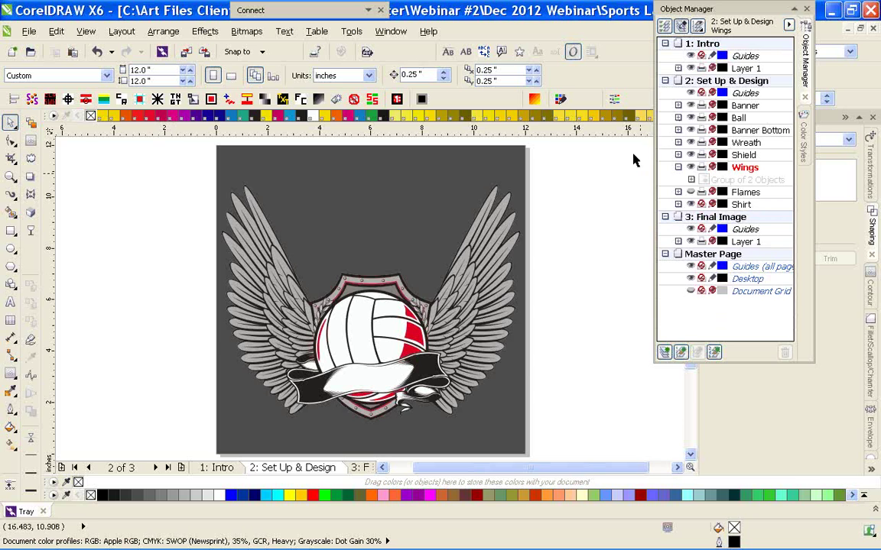
pyautogui.click(665, 353)
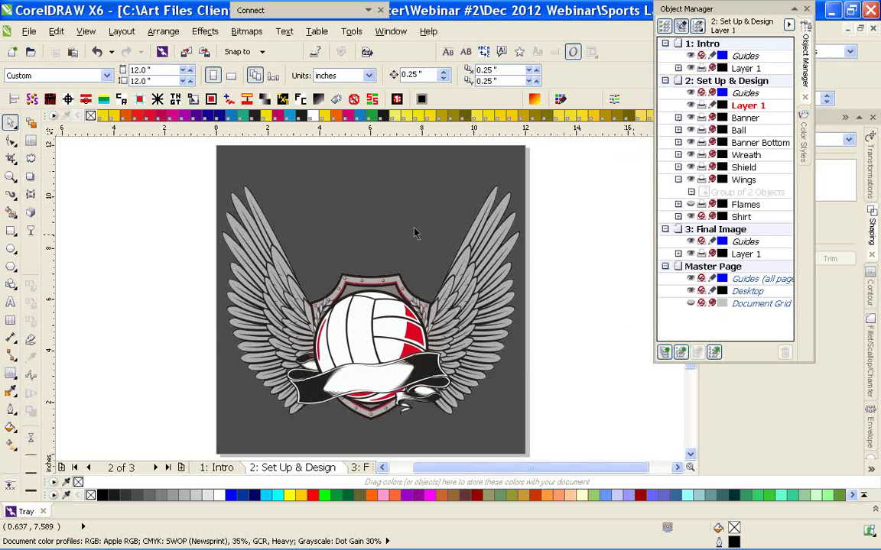
# Check the finished design on the Intro page and make the Banner layer of Set Up & Design active
pyautogui.click(230, 469)
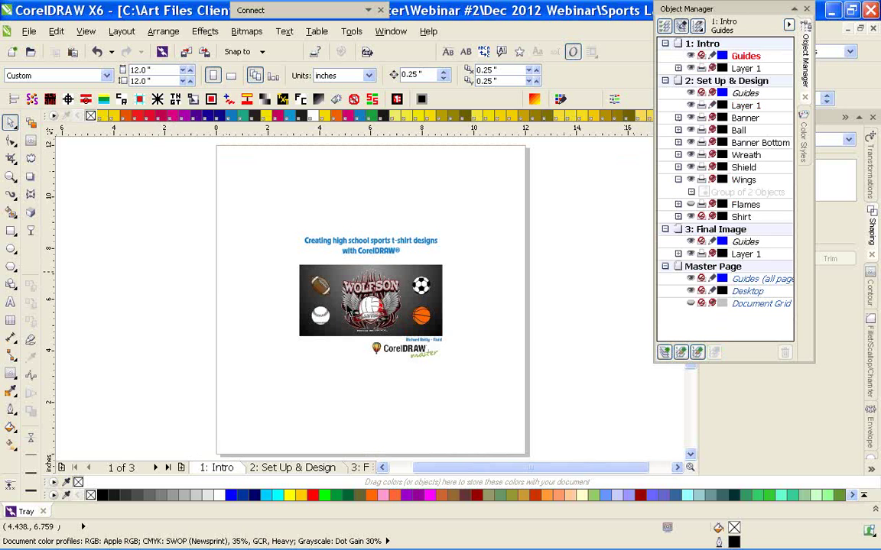
pyautogui.scroll(2, 373, 304)
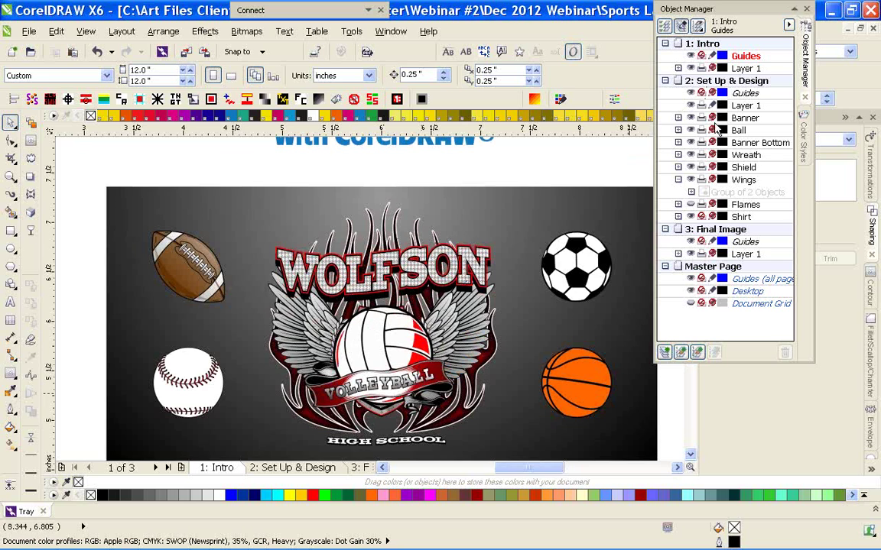
pyautogui.click(738, 120)
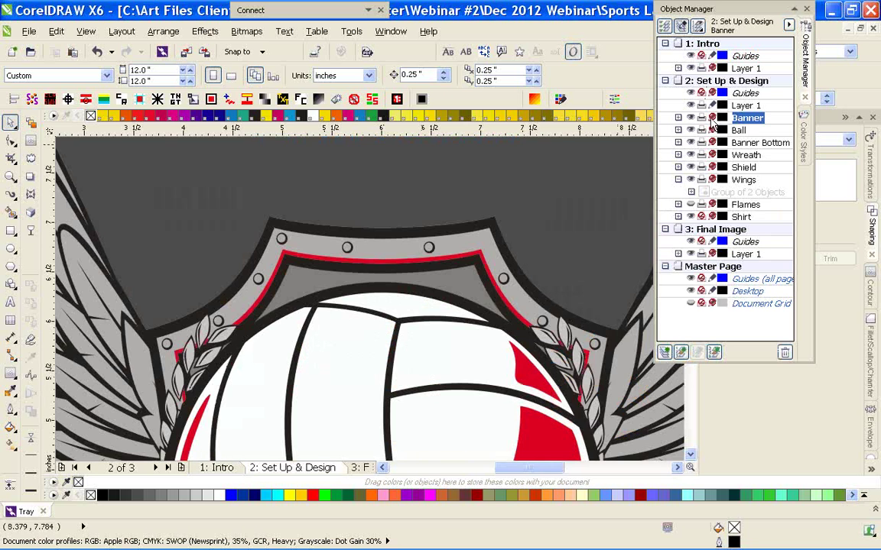
# Ungroup the three-object banner and select the black shading curve on its front face
pyautogui.scroll(-2, 372, 321)
pyautogui.scroll(2, 373, 321)
pyautogui.click(370, 304)
pyautogui.scroll(2, 372, 295)
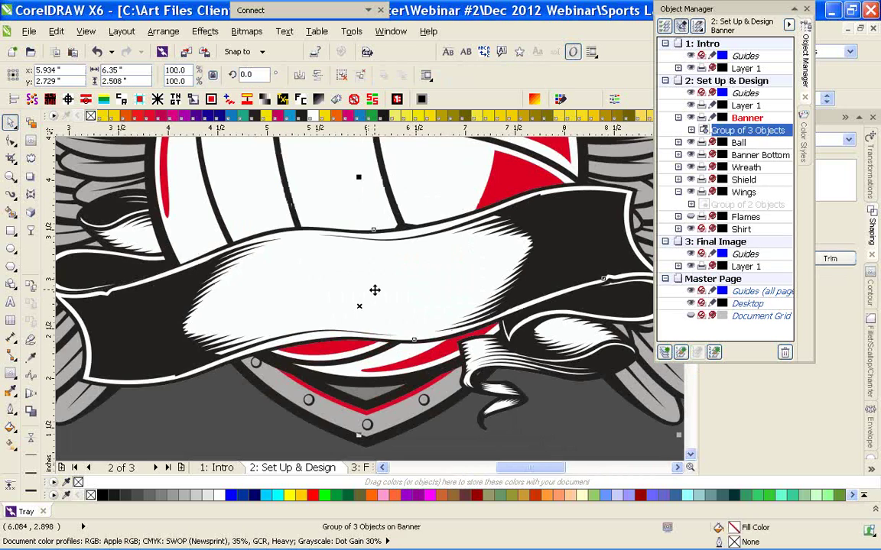
pyautogui.hotkey('ctrl', 'u')
pyautogui.click(221, 315)
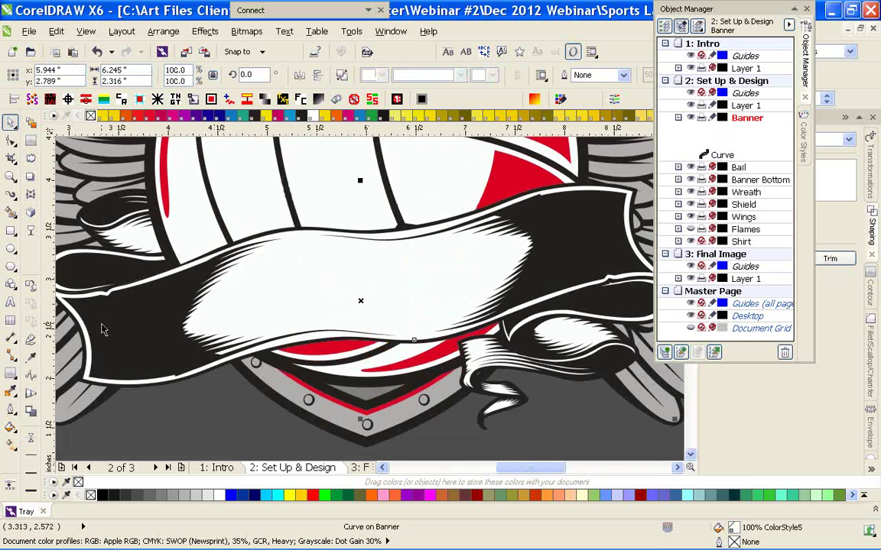
pyautogui.press('Up')
pyautogui.press('Down')
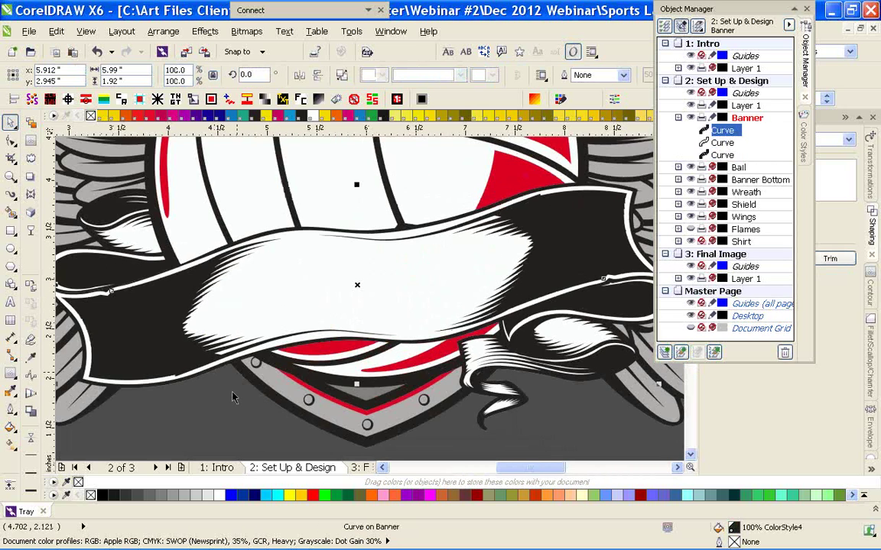
pyautogui.click(234, 394)
pyautogui.click(128, 289)
# Show the color styles and apply a linear fountain fill along the banner's shading curve from its left end to its right end
pyautogui.click(806, 135)
pyautogui.click(680, 90)
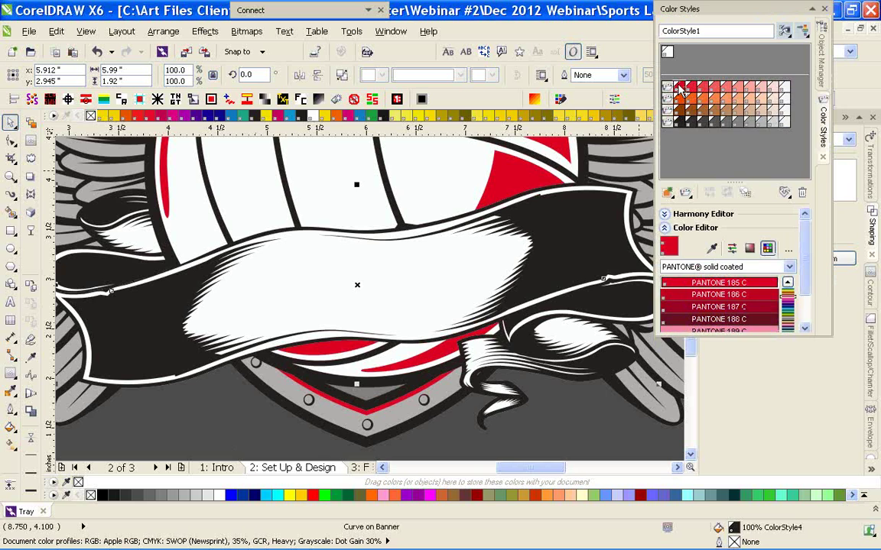
pyautogui.click(10, 443)
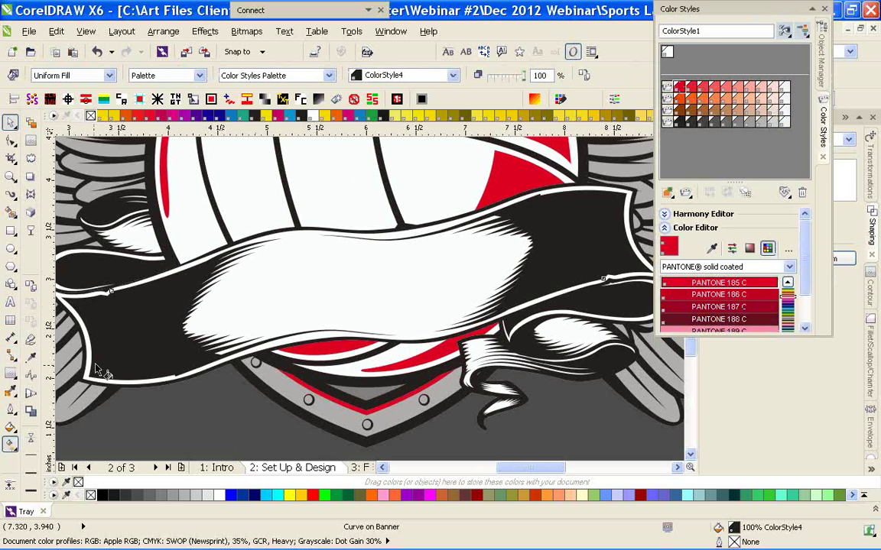
pyautogui.moveTo(86, 346); pyautogui.dragTo(610, 228)
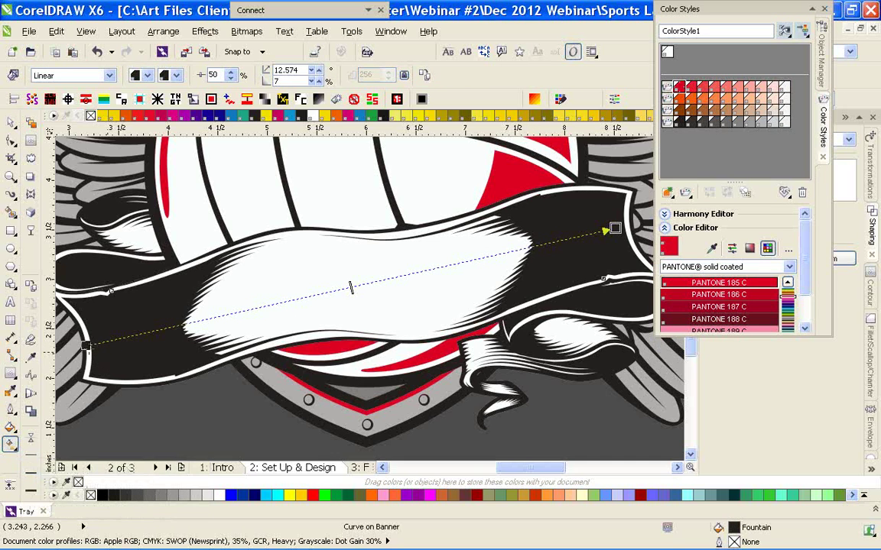
pyautogui.moveTo(86, 346); pyautogui.dragTo(91, 342)
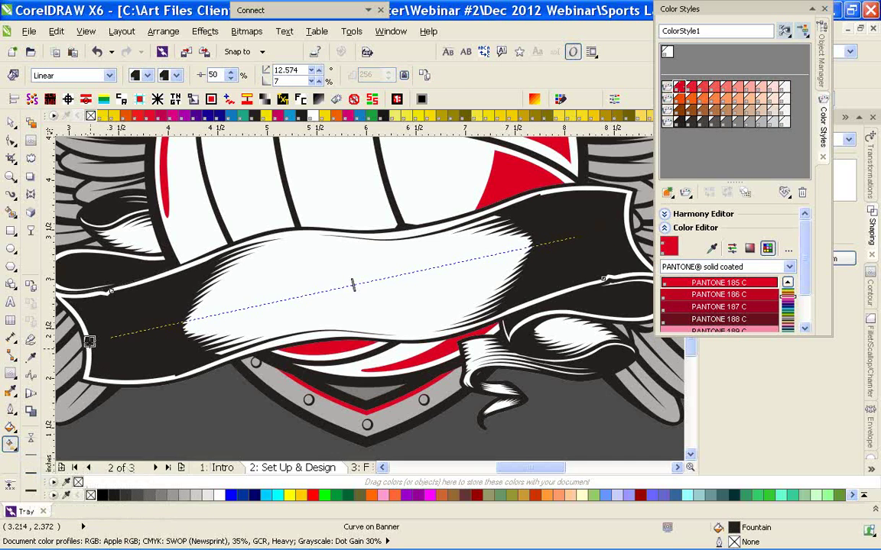
# Add a color node near the middle of the banner's gradient, give it the PANTONE 185 C red style, and adjust the gradient's right end
pyautogui.doubleClick(166, 326)
pyautogui.moveTo(166, 326); pyautogui.dragTo(357, 284)
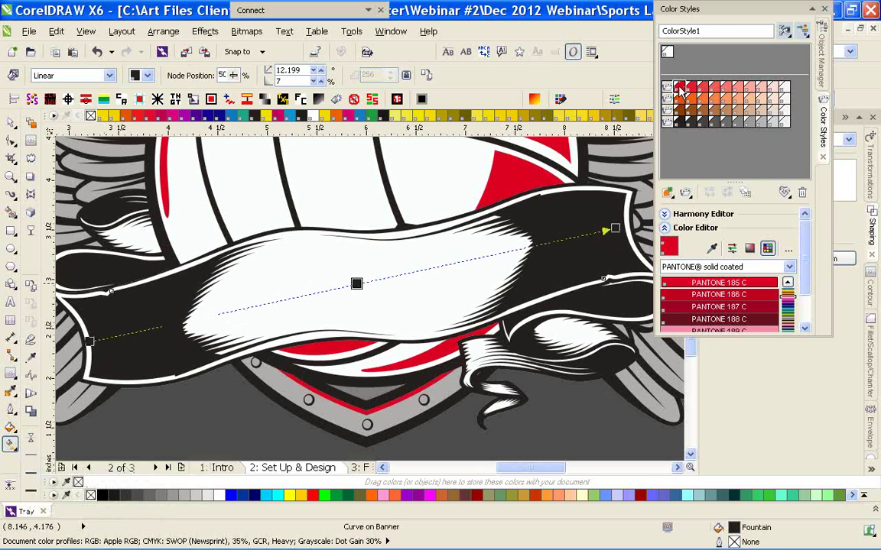
pyautogui.moveTo(681, 90); pyautogui.dragTo(356, 284)
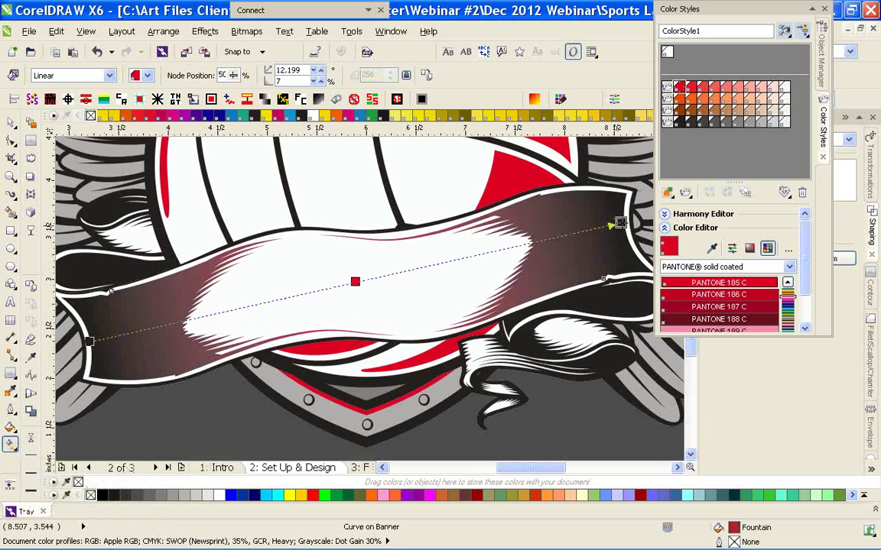
pyautogui.moveTo(620, 223); pyautogui.dragTo(624, 229)
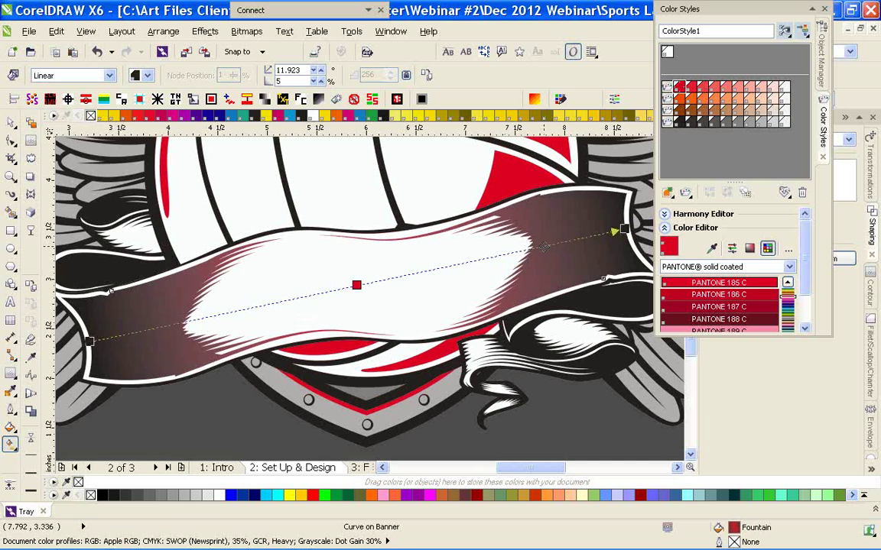
# Add a second red node at 77% of the banner gradient and move the first red node toward the banner's left end
pyautogui.doubleClick(544, 247)
pyautogui.moveTo(543, 247); pyautogui.dragTo(503, 254)
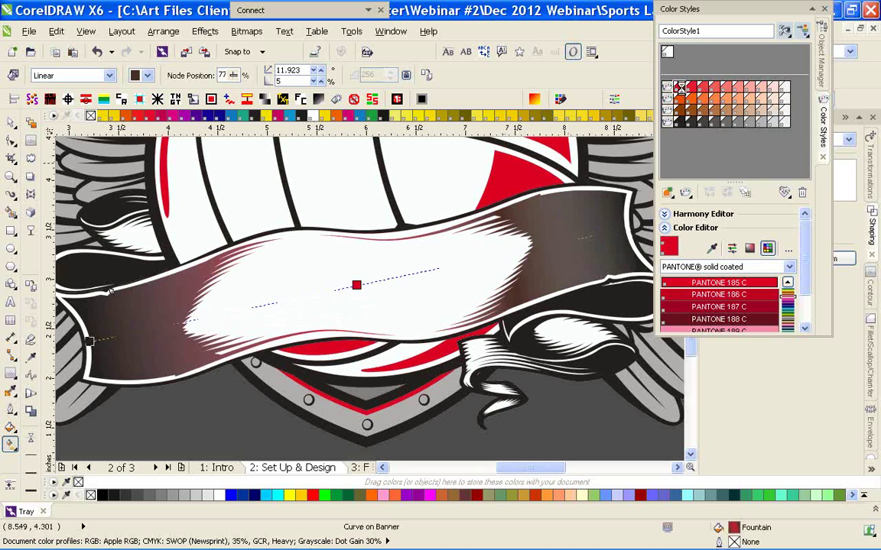
pyautogui.moveTo(681, 86); pyautogui.dragTo(503, 253)
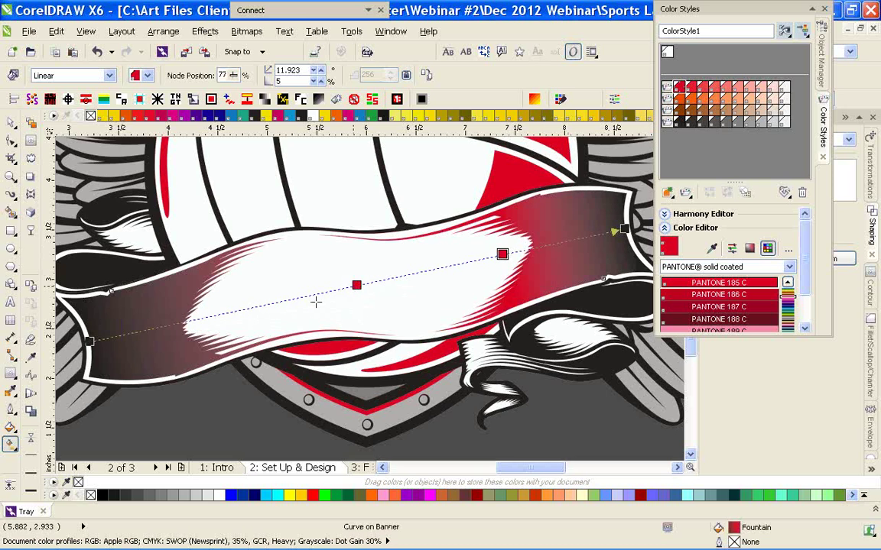
pyautogui.moveTo(357, 285); pyautogui.dragTo(232, 311)
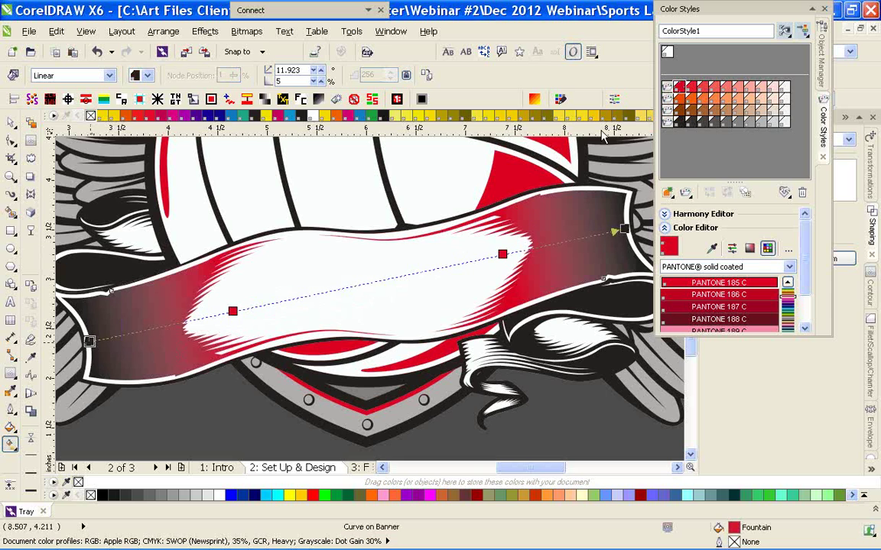
pyautogui.click(10, 122)
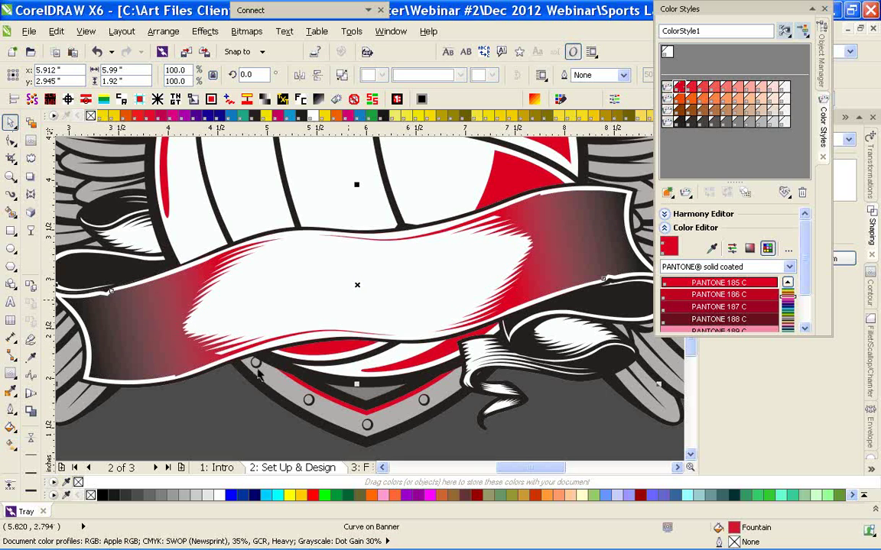
pyautogui.press('Escape')
# Compare the banner's shading on the Set Up & Design page with the finished design on the Intro page
pyautogui.click(219, 468)
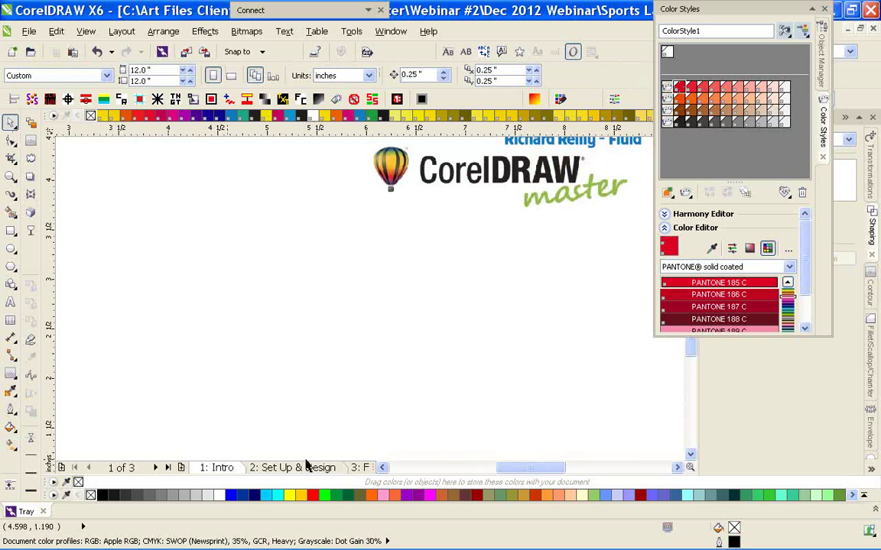
pyautogui.scroll(-3, 413, 318)
pyautogui.scroll(2, 358, 296)
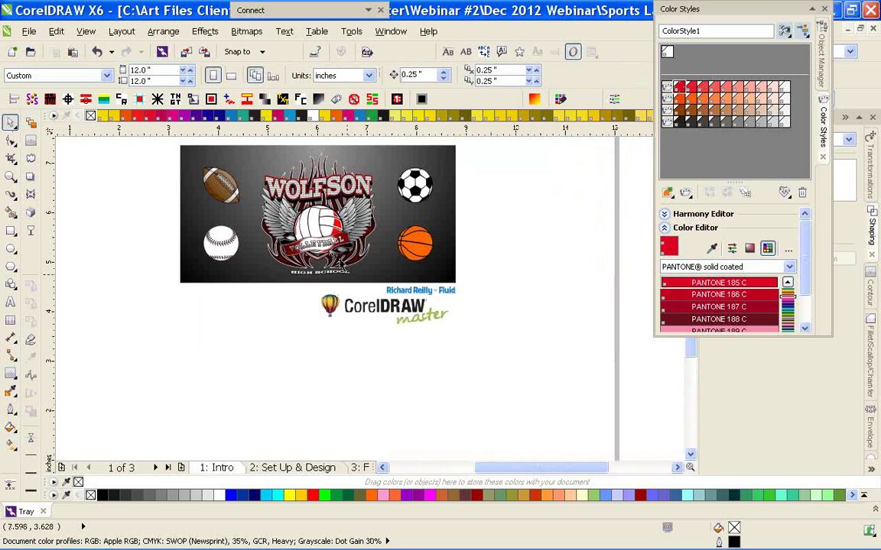
pyautogui.scroll(1, 340, 262)
pyautogui.click(270, 469)
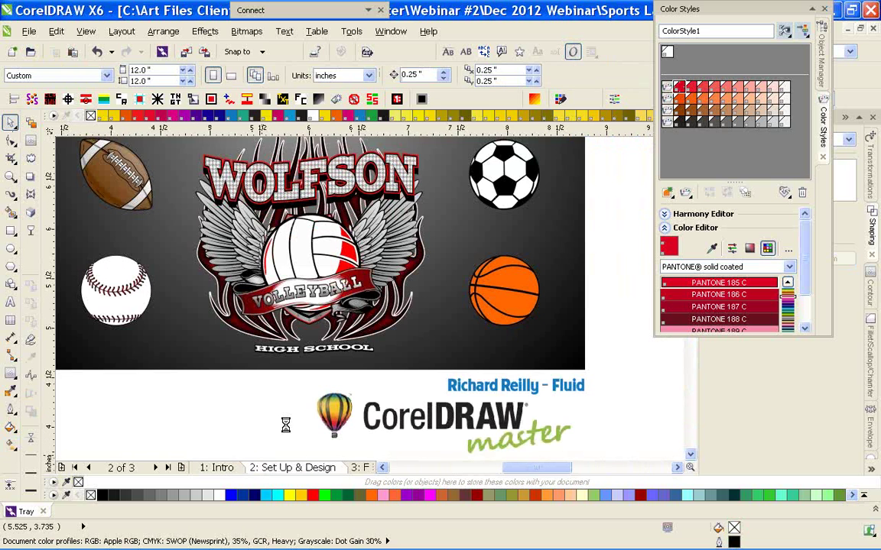
pyautogui.scroll(-2, 370, 322)
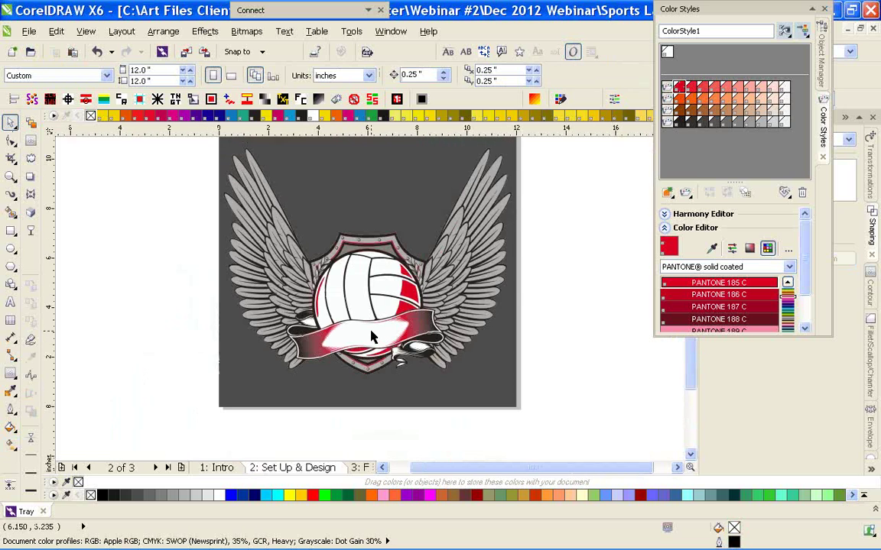
pyautogui.scroll(2, 372, 337)
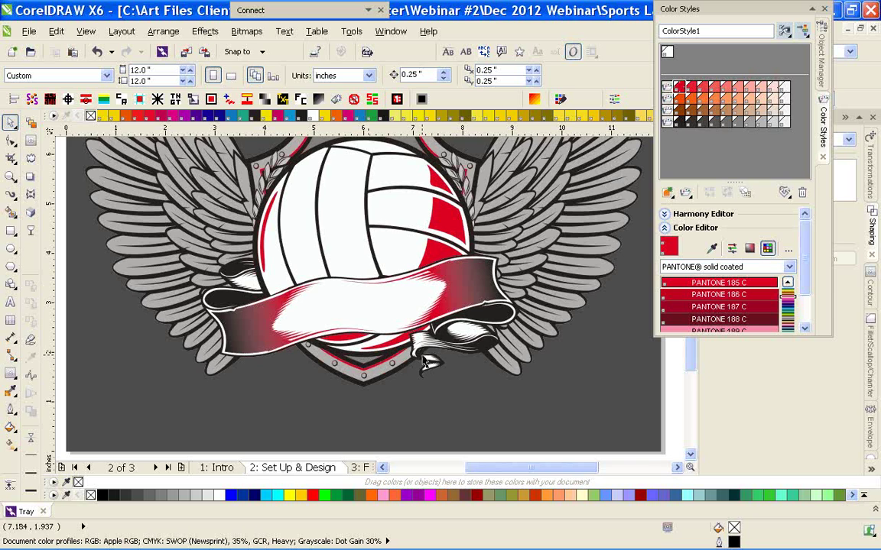
pyautogui.scroll(-2, 423, 361)
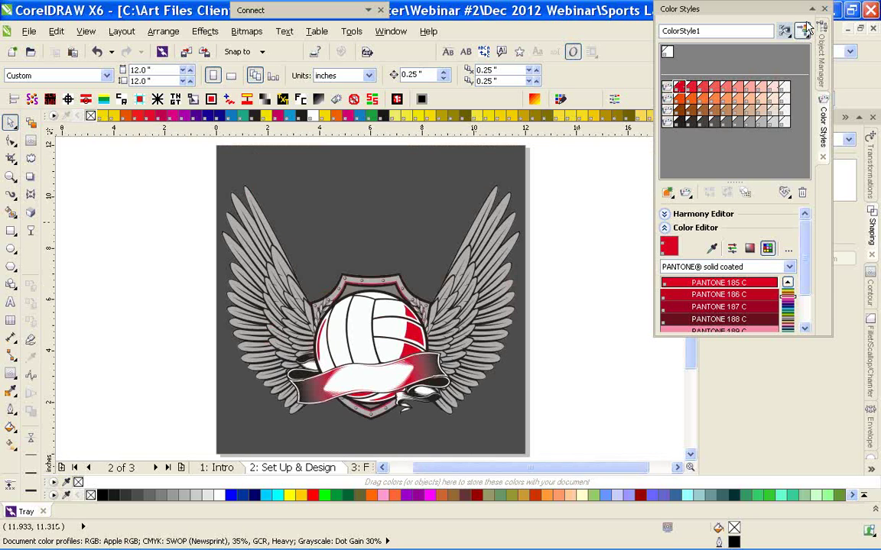
# Rename the new Layer 1 on the Set Up & Design page as text
pyautogui.moveTo(593, 547)
pyautogui.click(818, 71)
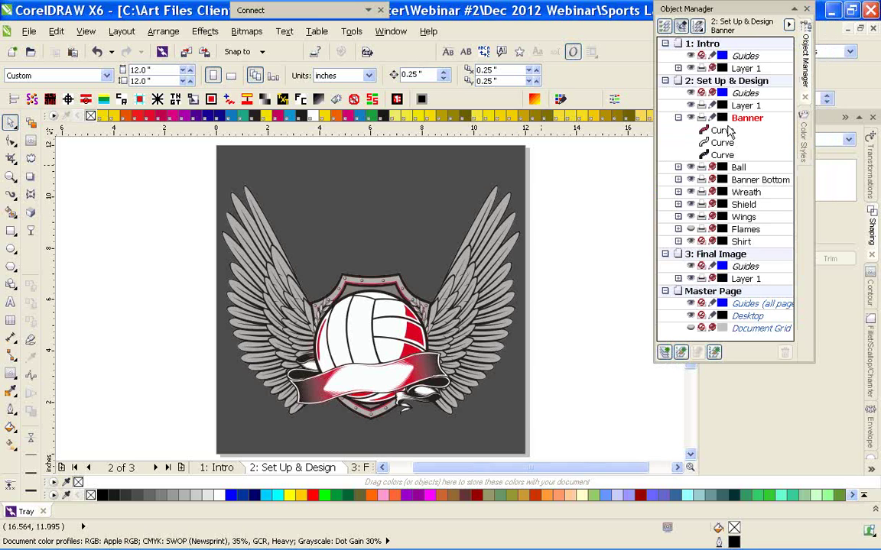
pyautogui.click(746, 105)
pyautogui.rightClick(738, 108)
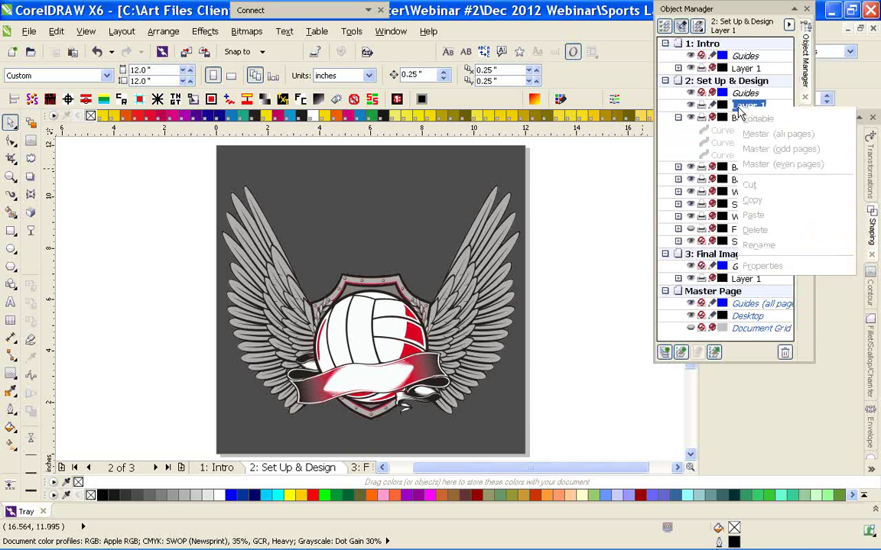
pyautogui.click(777, 273)
pyautogui.write('text')
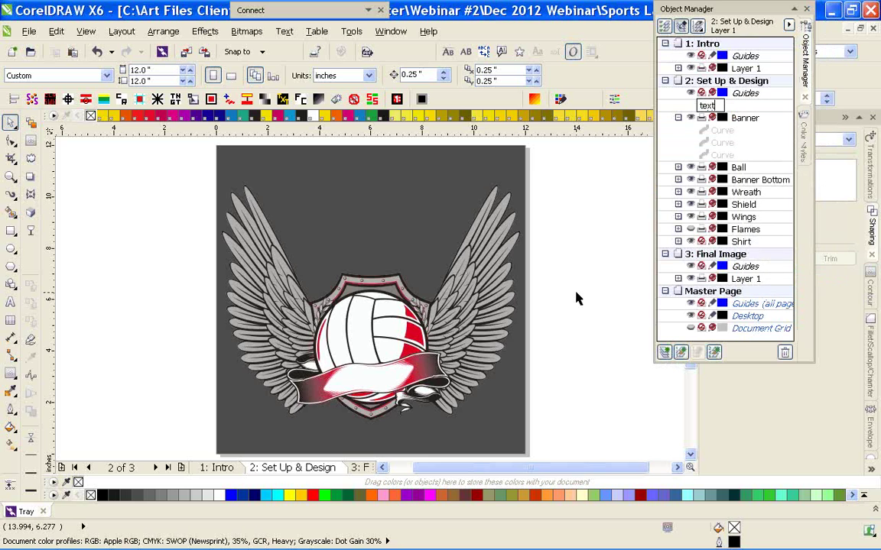
pyautogui.press('Return')
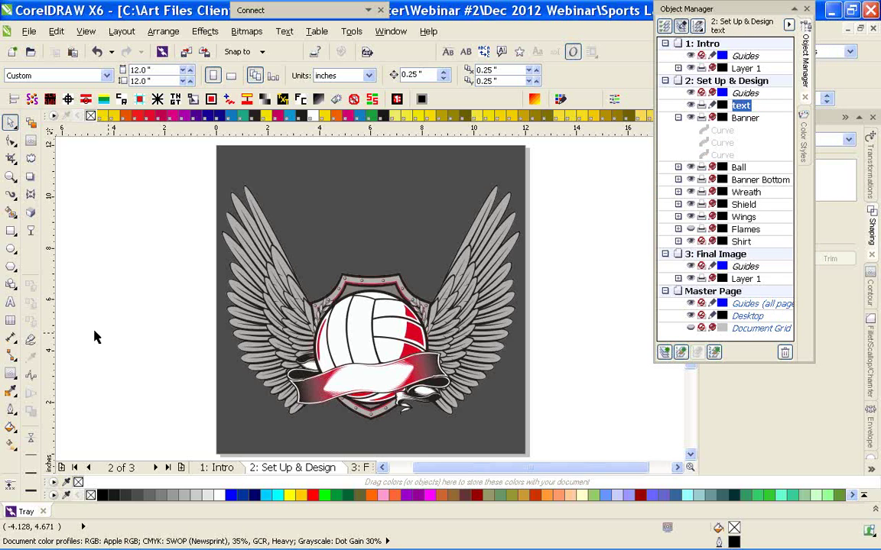
# Add the artistic text COREL, scale it to about 5.9 inches wide, and place it above the shield between the wings
pyautogui.click(10, 302)
pyautogui.click(103, 290)
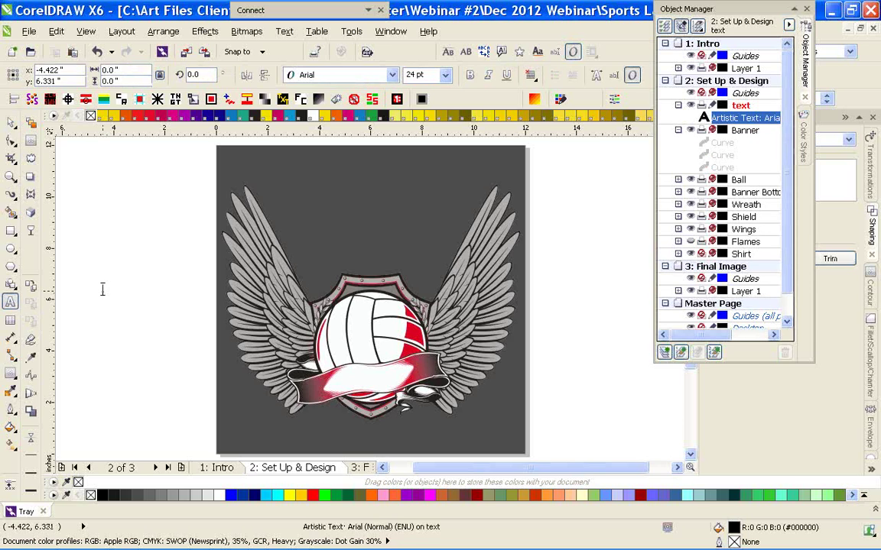
pyautogui.write('COREL')
pyautogui.click(11, 122)
pyautogui.moveTo(137, 281); pyautogui.dragTo(264, 208)
pyautogui.moveTo(180, 276); pyautogui.dragTo(371, 252)
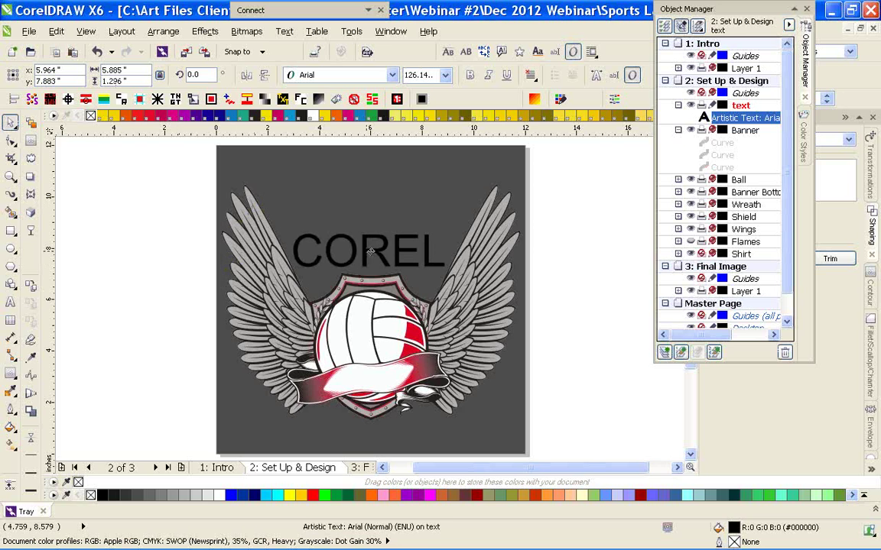
# Set the COREL text in Stahls'-Tiffany_2000 and enlarge it to about 7.68 inches wide between the wings
pyautogui.click(393, 74)
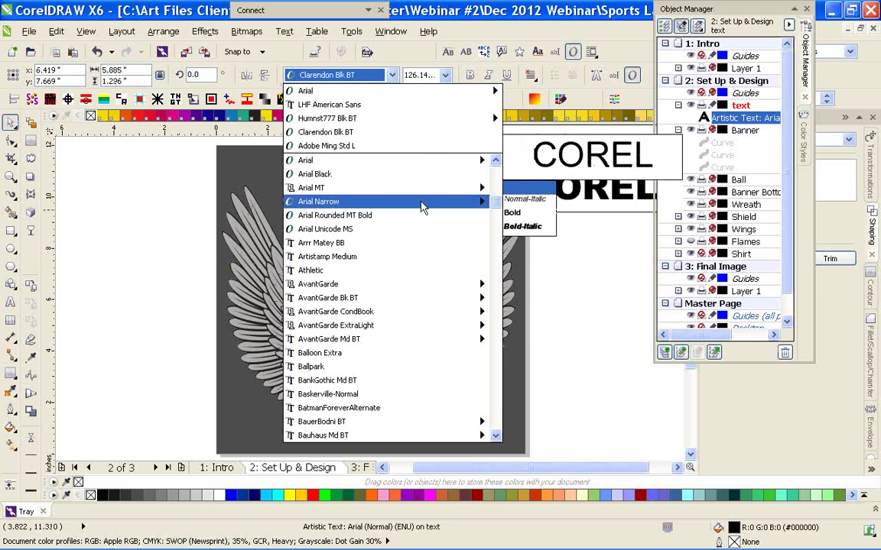
pyautogui.moveTo(495, 164); pyautogui.dragTo(505, 396)
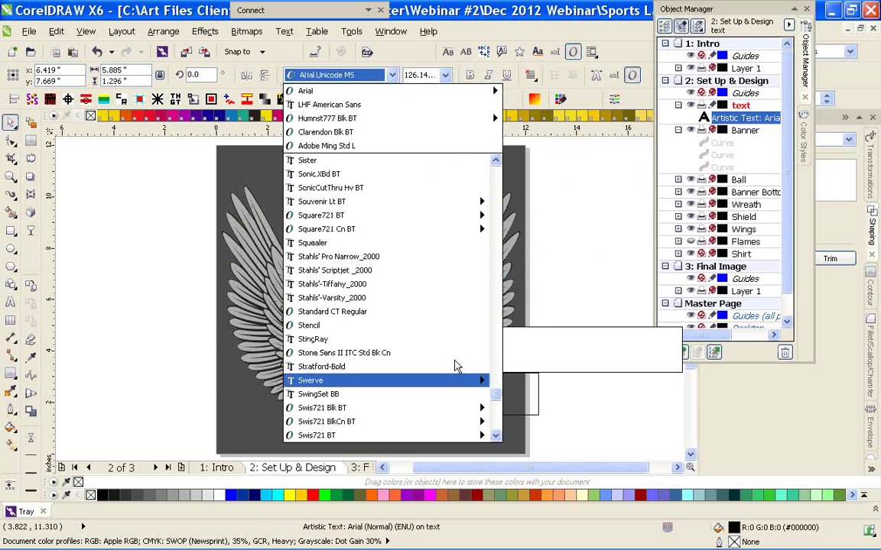
pyautogui.click(352, 284)
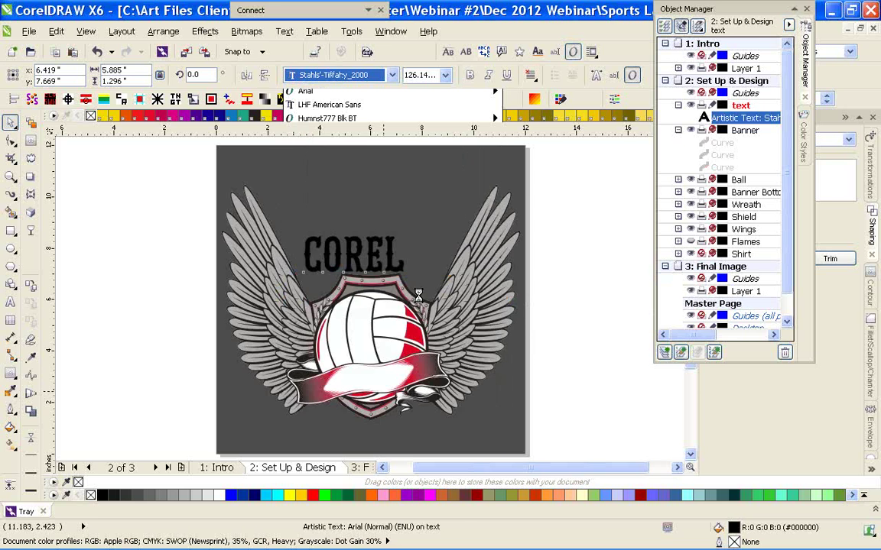
pyautogui.moveTo(404, 273); pyautogui.dragTo(436, 306)
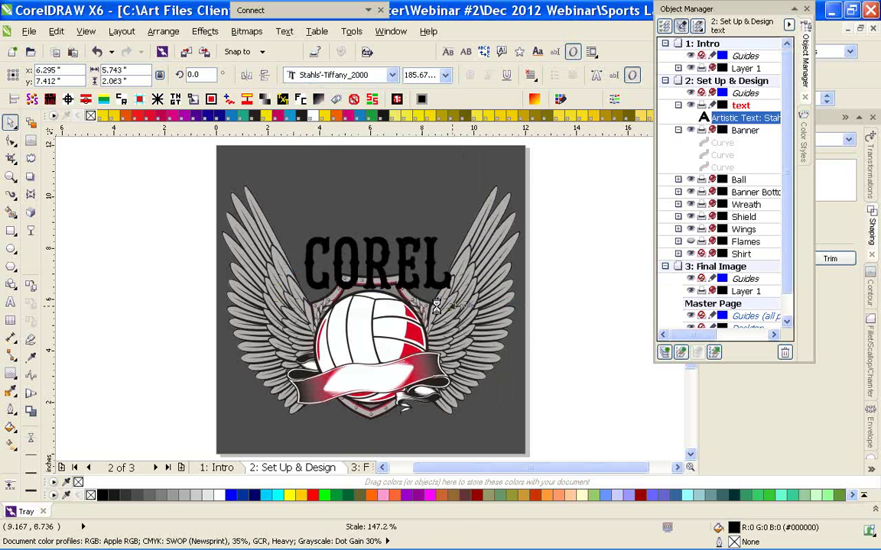
pyautogui.scroll(2, 374, 235)
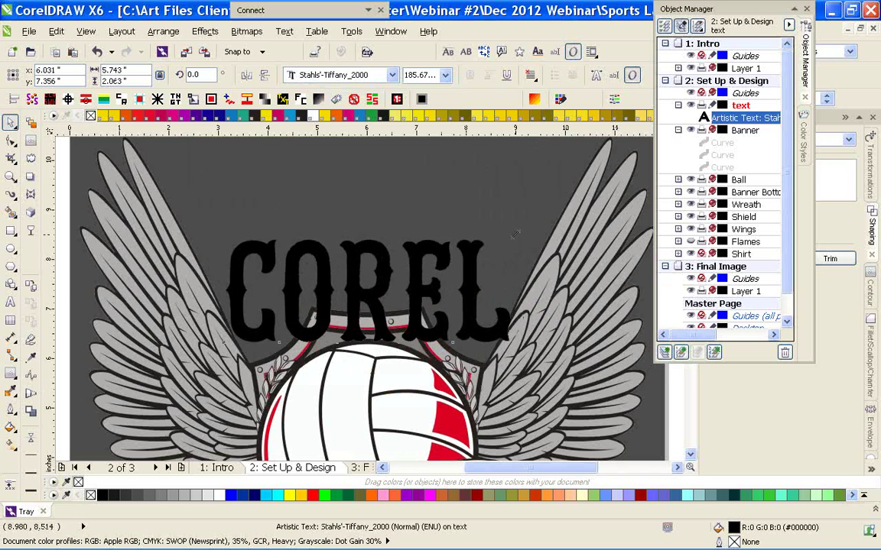
pyautogui.moveTo(515, 233); pyautogui.dragTo(562, 197)
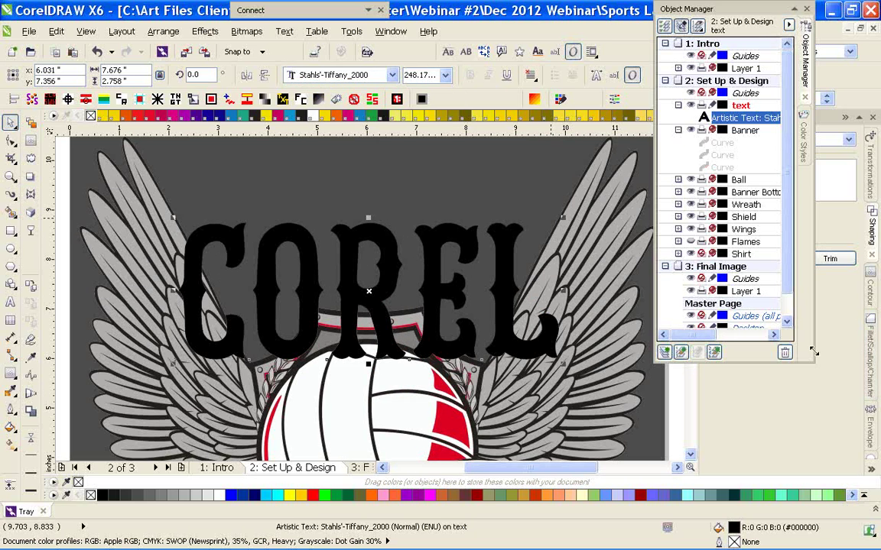
# Apply a single-arc envelope to the COREL text and bow its lower edge upward to clear the top of the shield
pyautogui.click(869, 377)
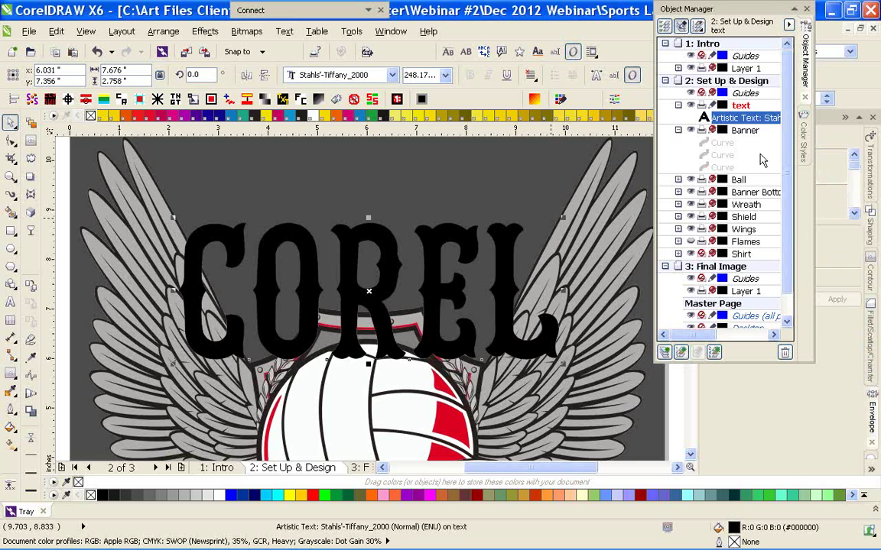
pyautogui.click(794, 11)
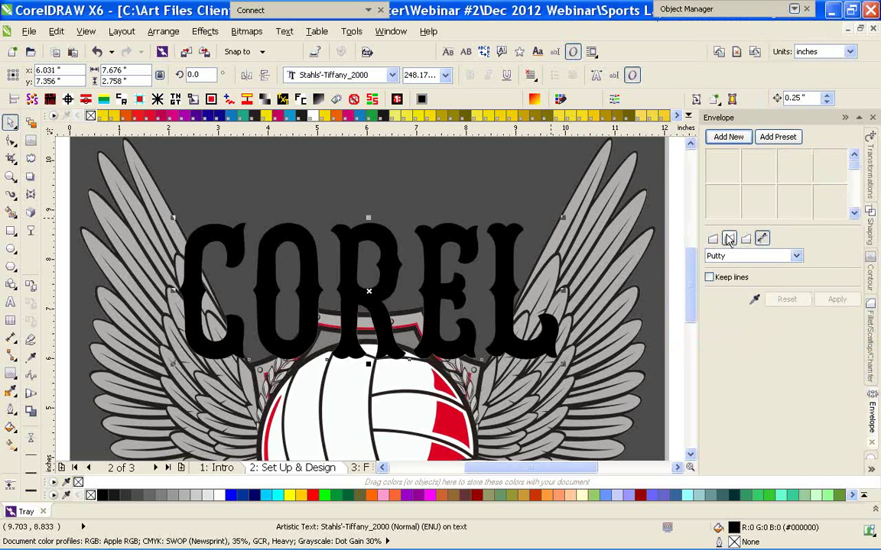
pyautogui.click(728, 145)
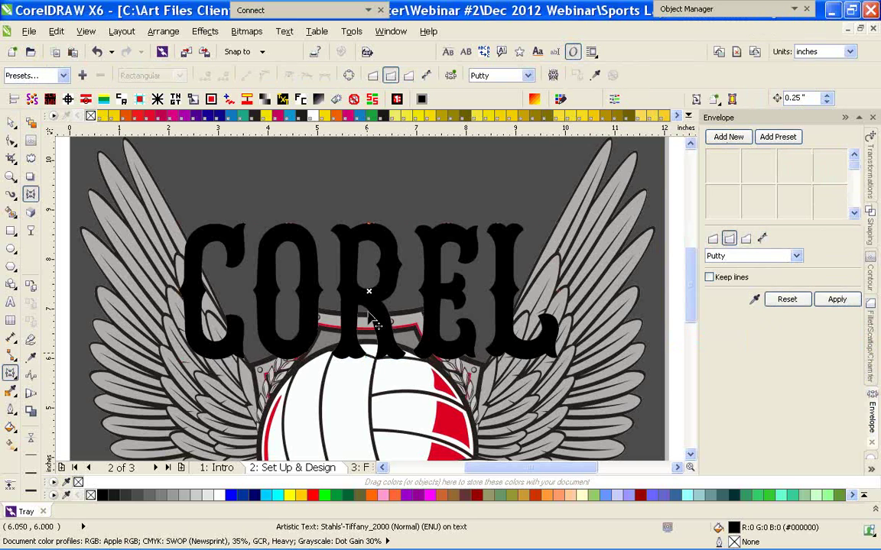
pyautogui.moveTo(370, 360); pyautogui.dragTo(370, 313)
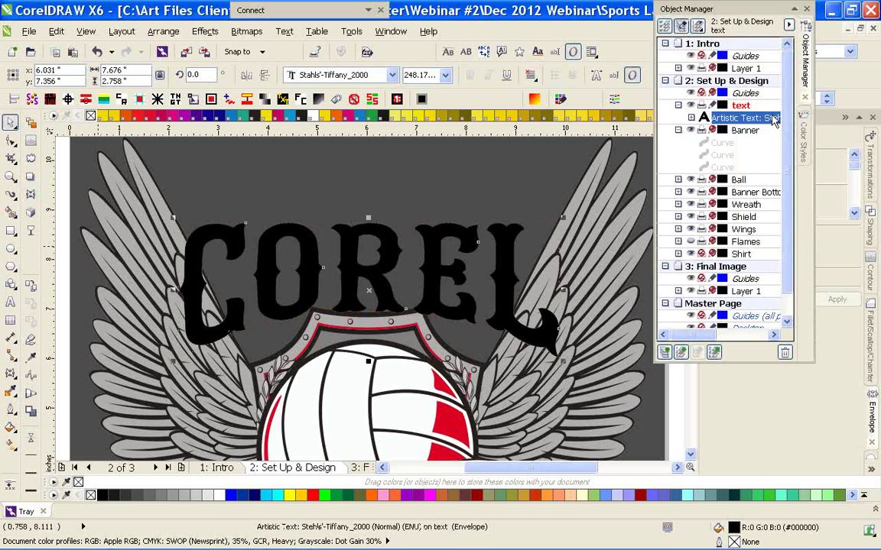
# Fill the COREL text with the near-black color style ColorStyle4
pyautogui.click(806, 140)
pyautogui.click(678, 120)
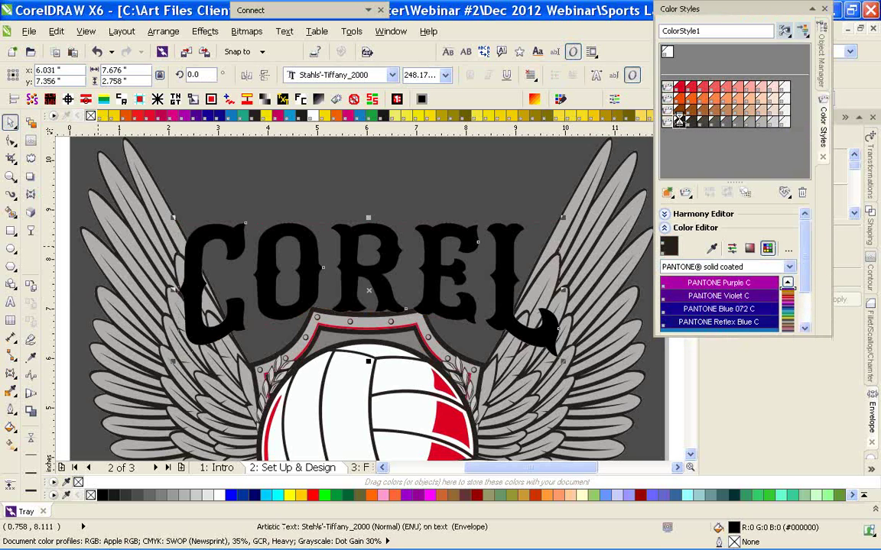
pyautogui.doubleClick(678, 120)
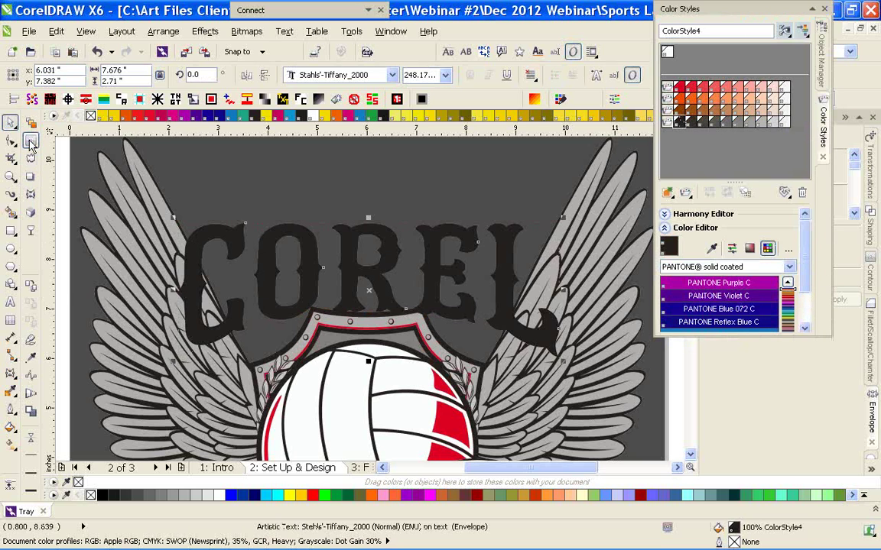
# Add a one-step inside contour to the COREL text and fill it with the red sampled from the color styles
pyautogui.click(31, 142)
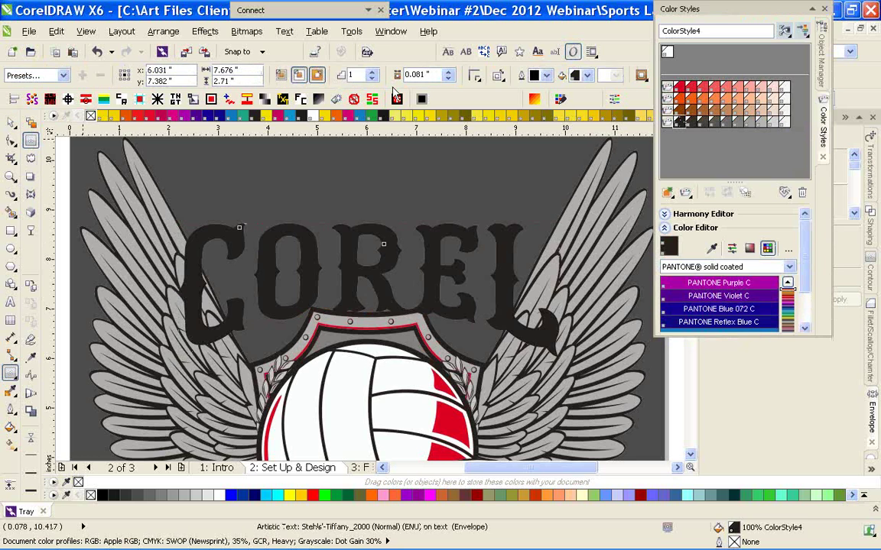
pyautogui.click(586, 76)
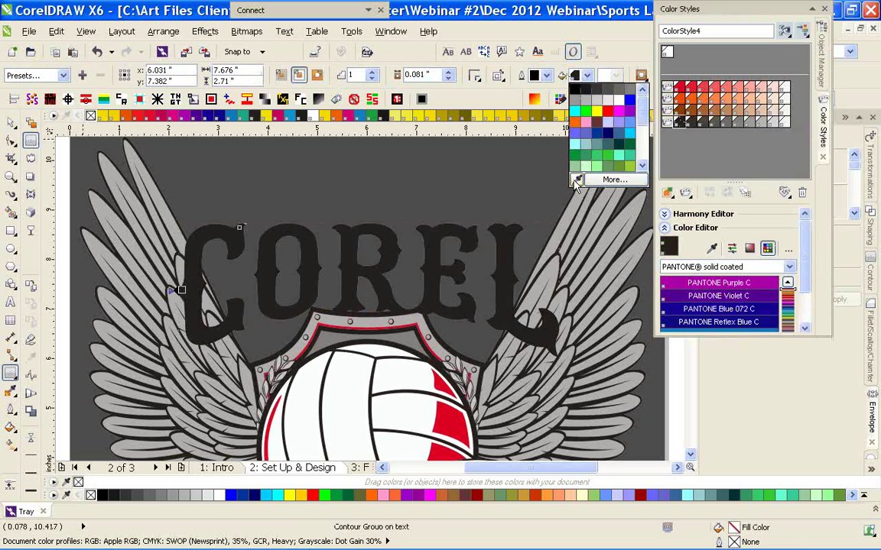
pyautogui.click(678, 86)
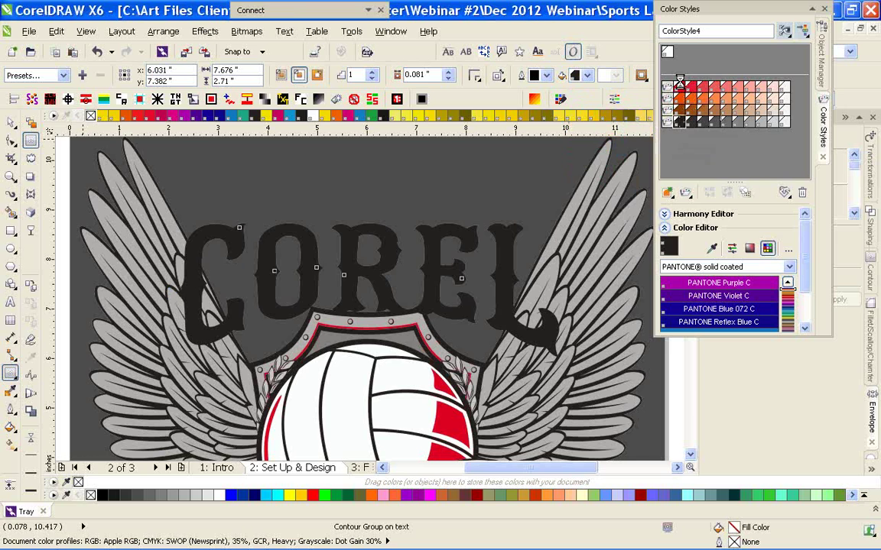
pyautogui.click(11, 124)
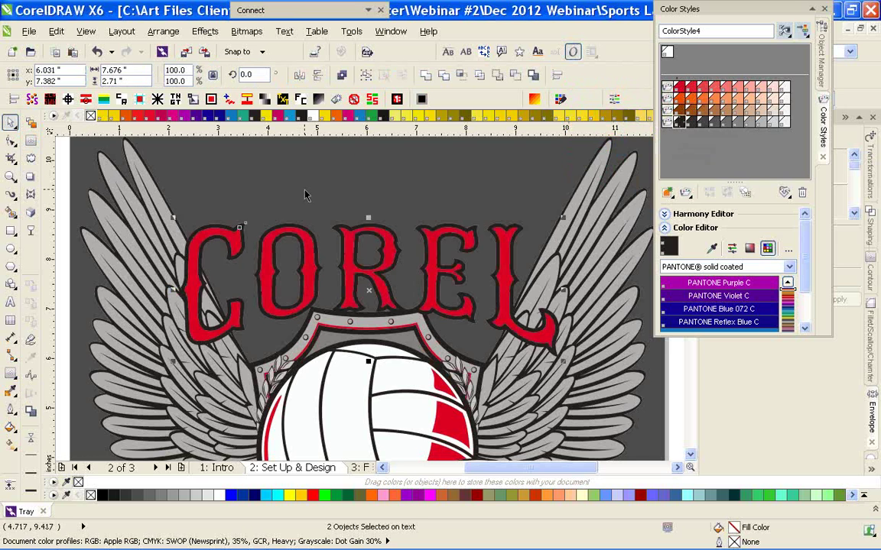
pyautogui.click(334, 227)
pyautogui.scroll(2, 344, 244)
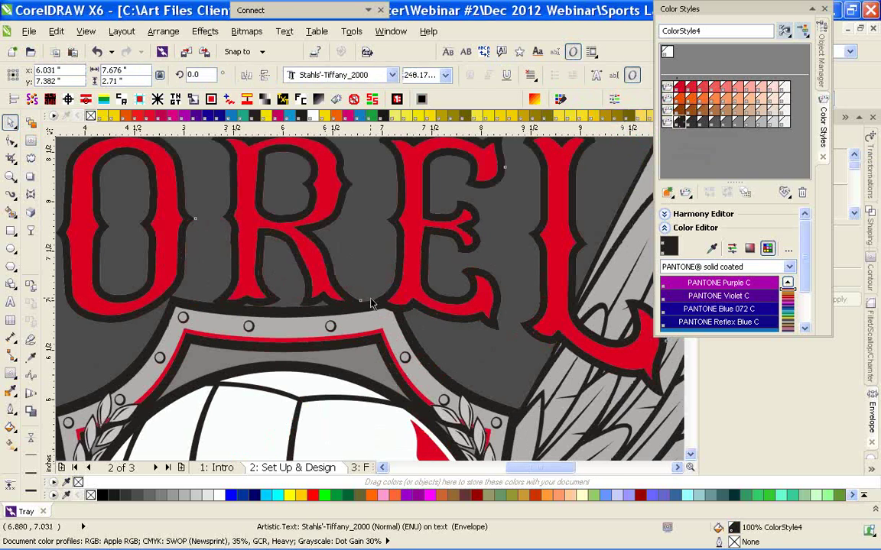
pyautogui.click(386, 225)
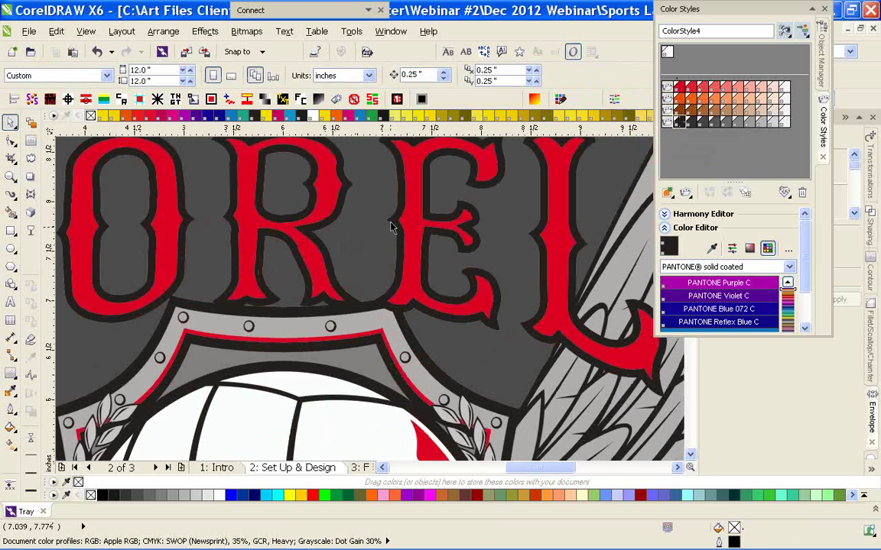
pyautogui.click(390, 223)
pyautogui.click(31, 141)
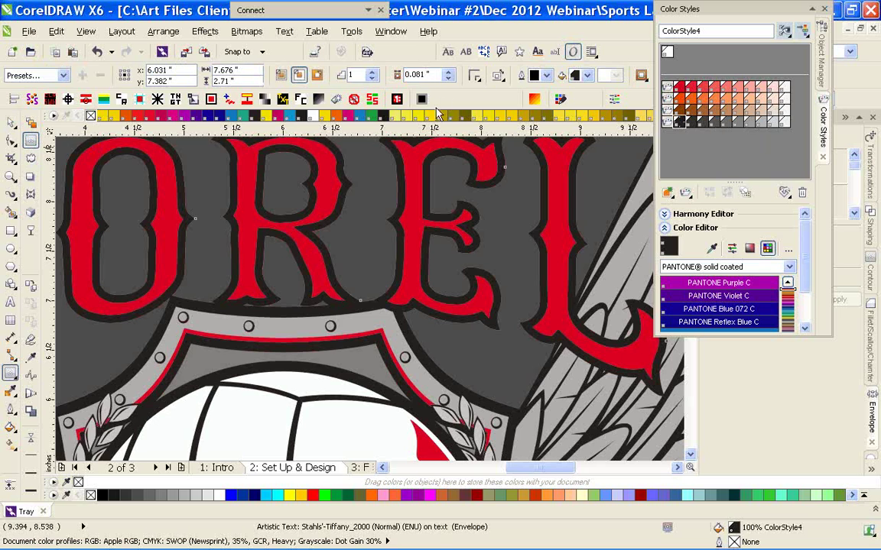
pyautogui.hotkey('ctrl', 'z')
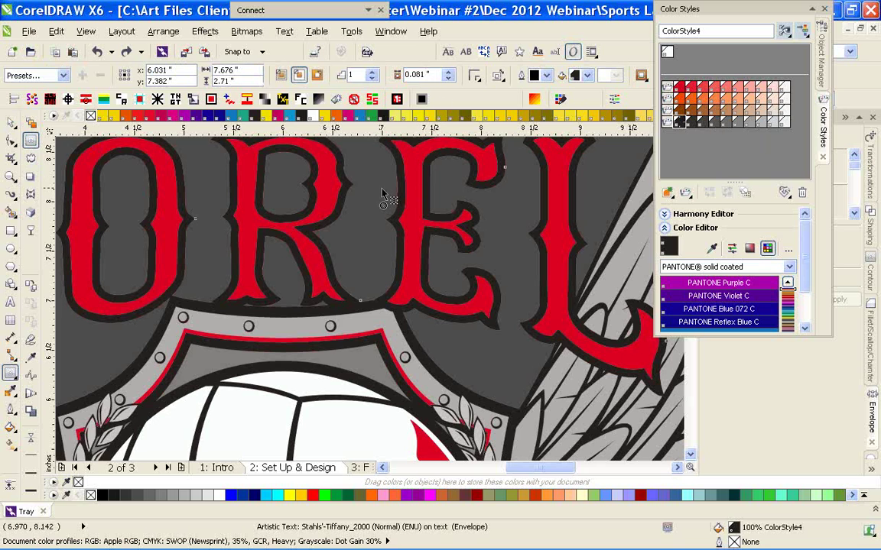
# Change the COREL text's contour to an outside contour with two steps
pyautogui.click(202, 199)
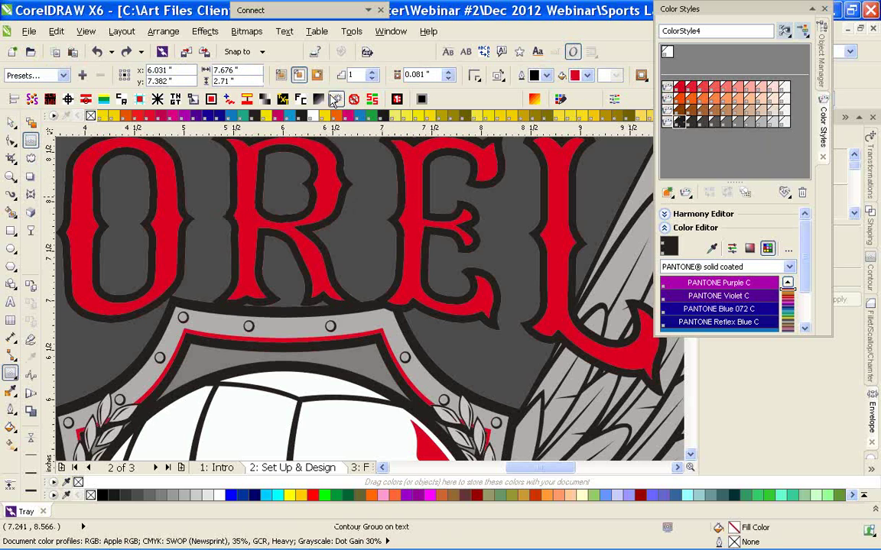
pyautogui.click(371, 72)
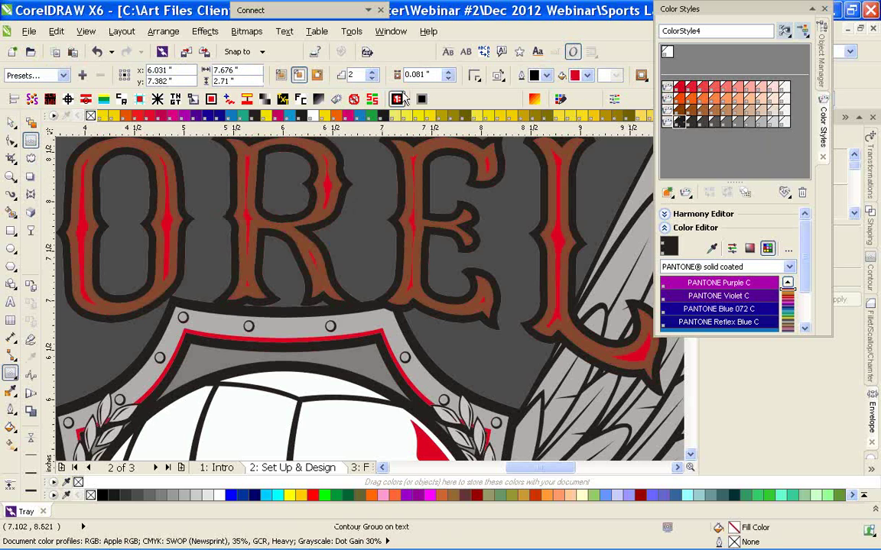
pyautogui.click(373, 78)
pyautogui.click(318, 75)
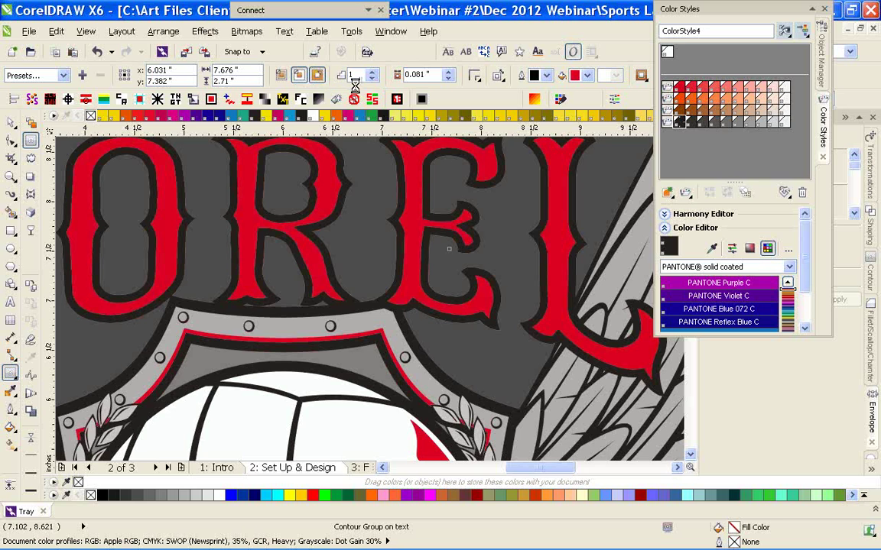
pyautogui.click(371, 72)
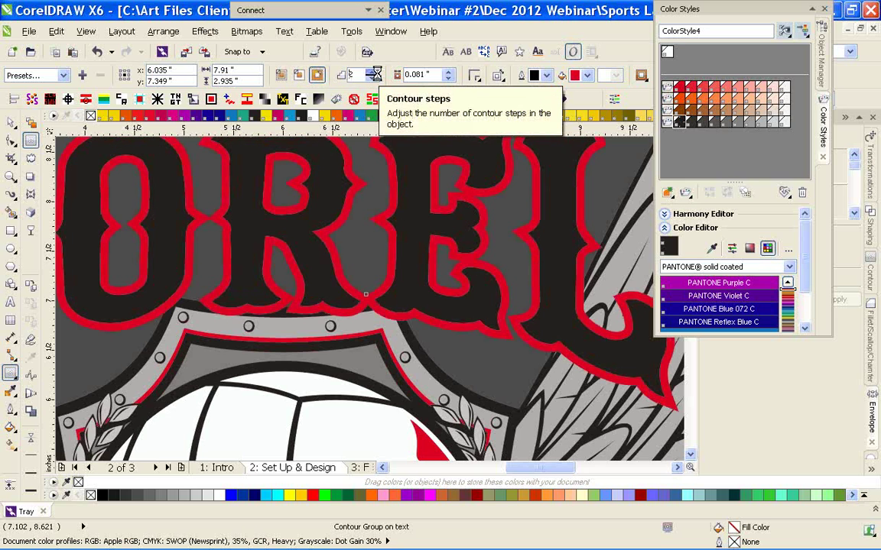
# Give the COREL text's outside contour round corners and reduce its offset to 0.031 inches
pyautogui.click(474, 76)
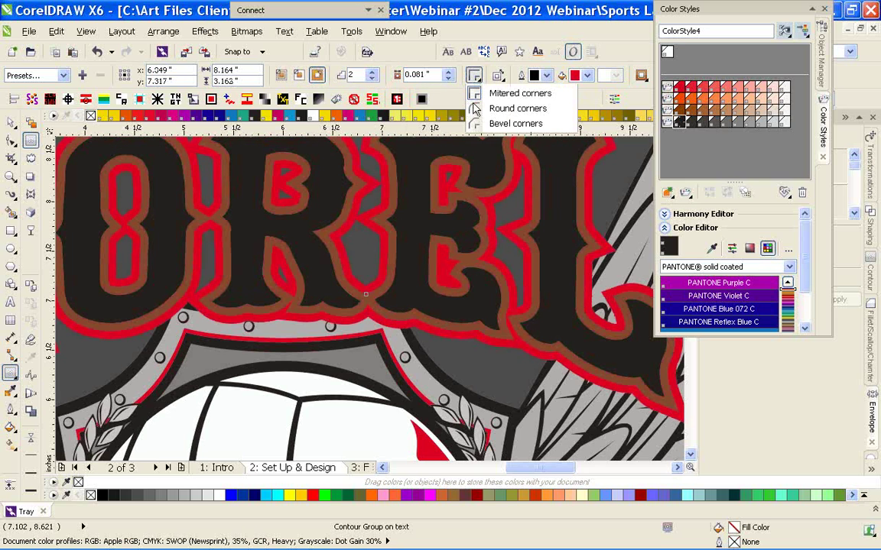
pyautogui.click(474, 109)
pyautogui.click(449, 80)
pyautogui.click(449, 79)
pyautogui.click(449, 79)
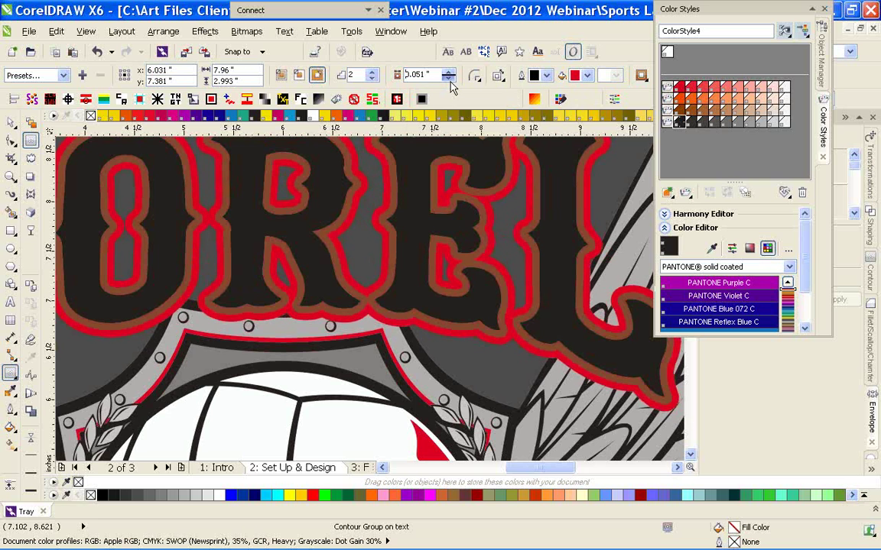
pyautogui.click(449, 77)
pyautogui.click(497, 75)
pyautogui.click(498, 75)
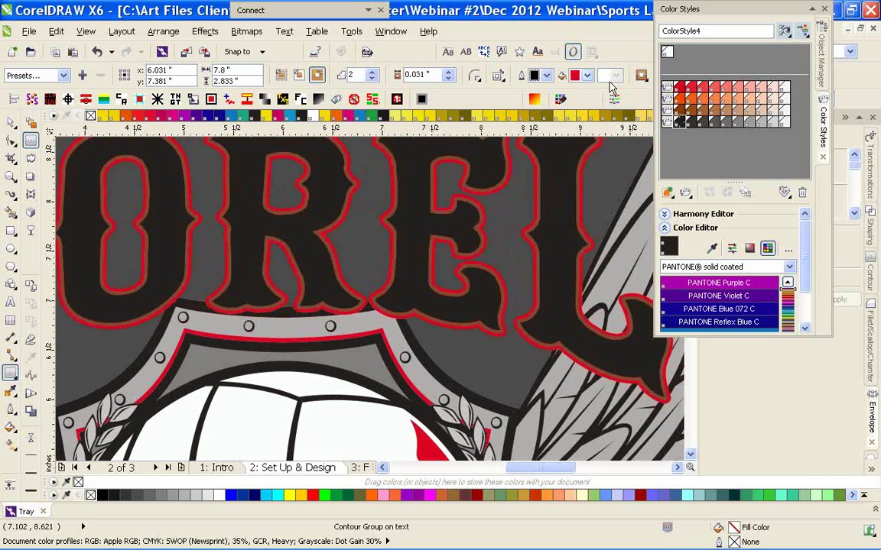
# Adjust the COREL contour's acceleration and set its offset to 0.051 inches, and break the contour group apart
pyautogui.click(641, 75)
pyautogui.moveTo(715, 127); pyautogui.dragTo(721, 127)
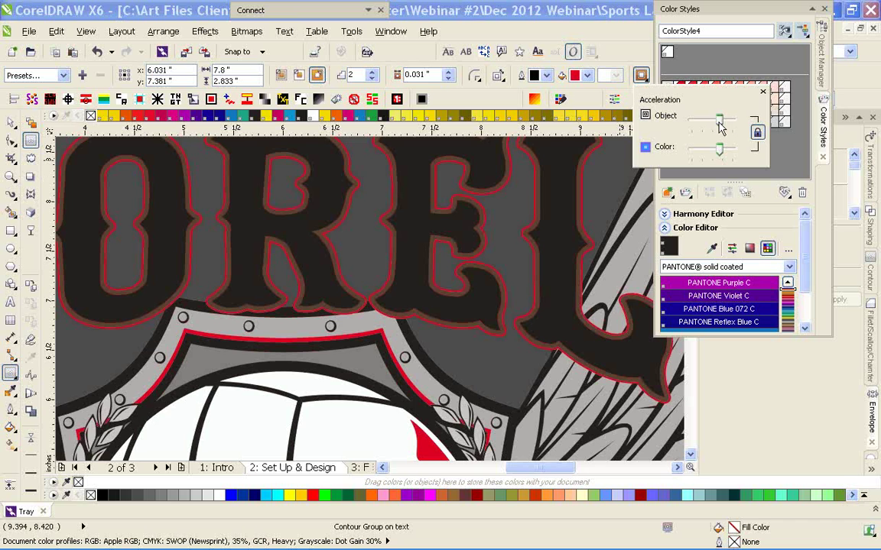
pyautogui.moveTo(718, 122); pyautogui.dragTo(716, 122)
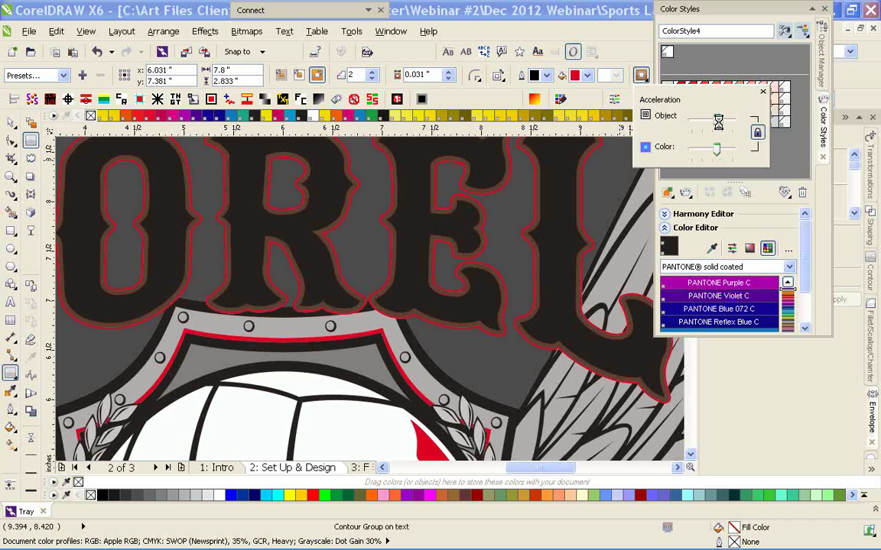
pyautogui.click(449, 72)
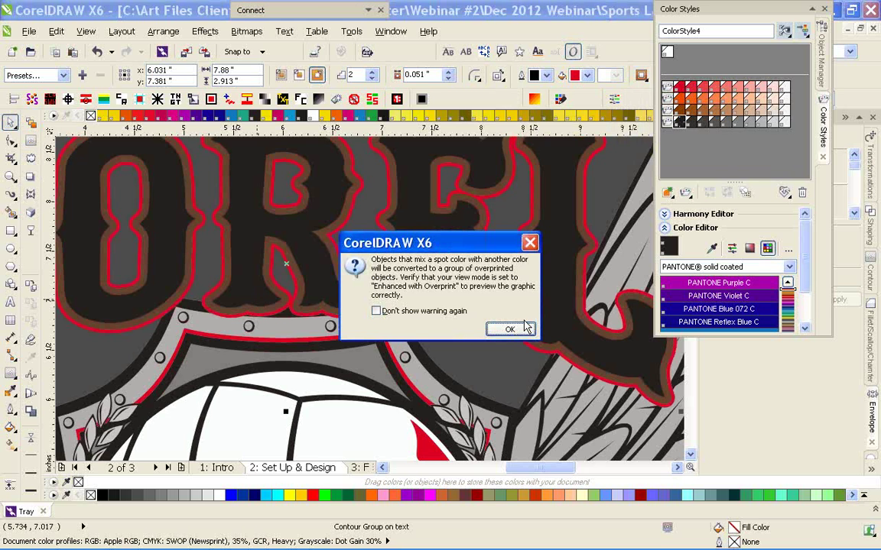
pyautogui.click(510, 330)
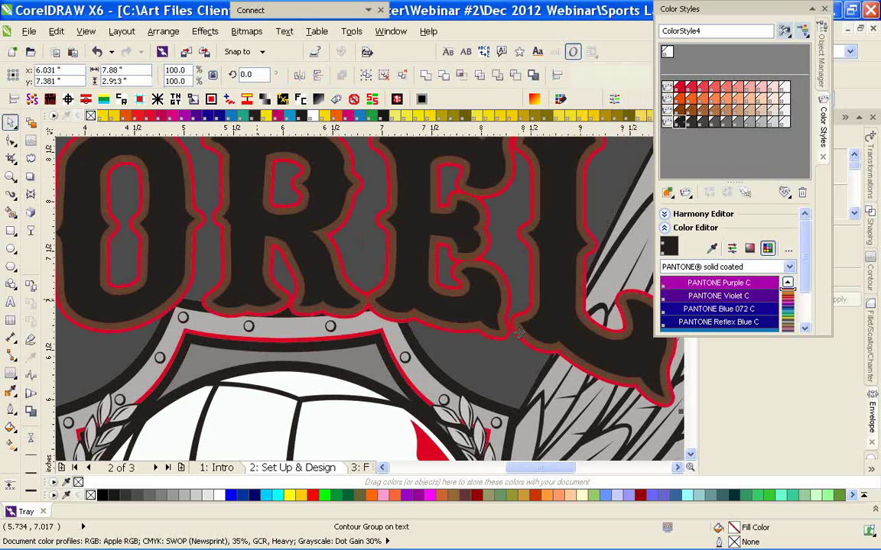
# Delete the near-black COREL text and undo the deletion
pyautogui.click(386, 220)
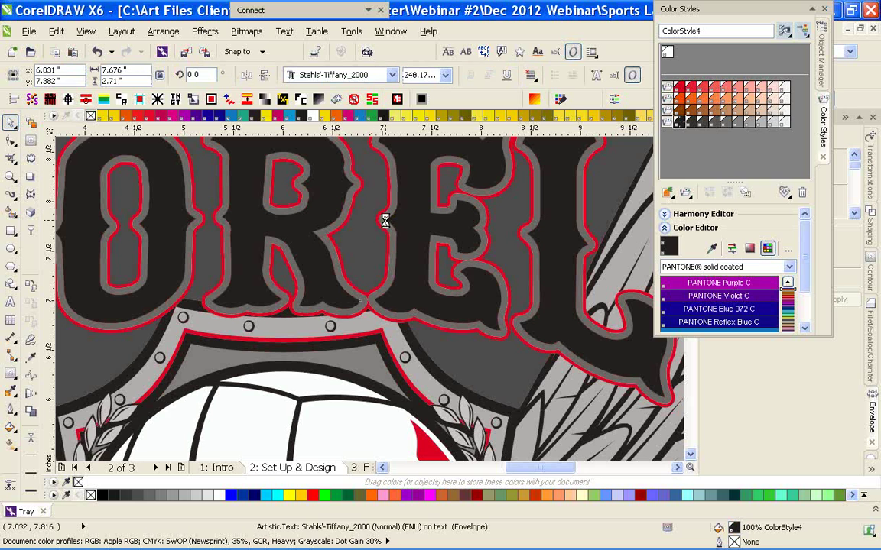
pyautogui.press('Delete')
pyautogui.hotkey('ctrl', 'z')
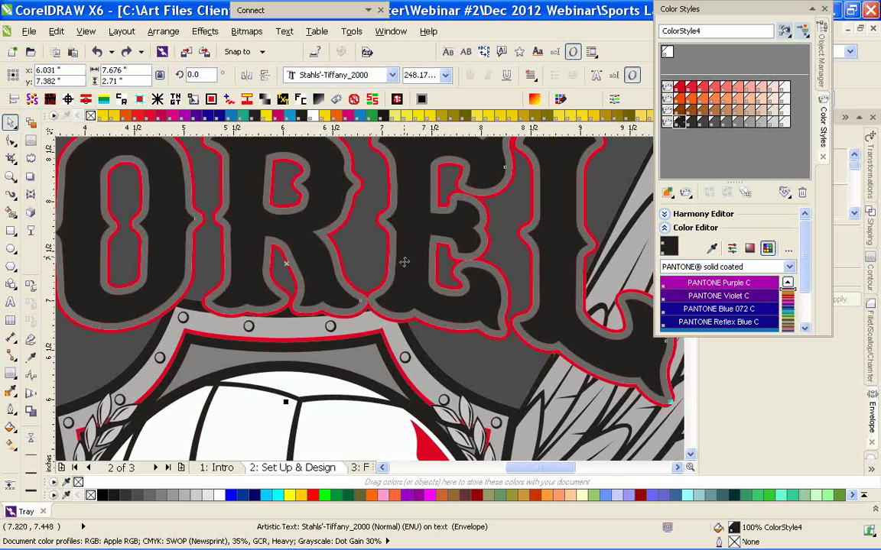
# Fill the gray inner contour of the COREL text with the orange PANTONE 165 C color style
pyautogui.scroll(-1, 405, 262)
pyautogui.scroll(1, 367, 305)
pyautogui.click(366, 282)
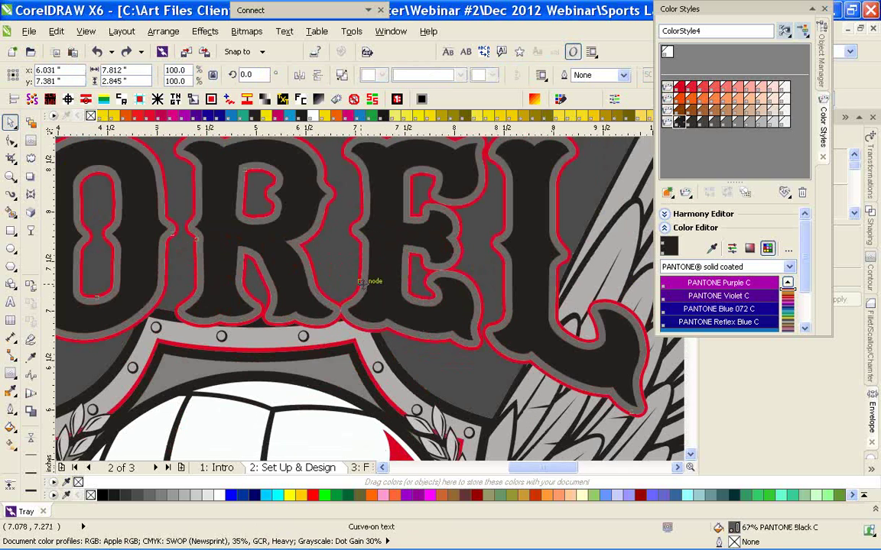
pyautogui.click(693, 91)
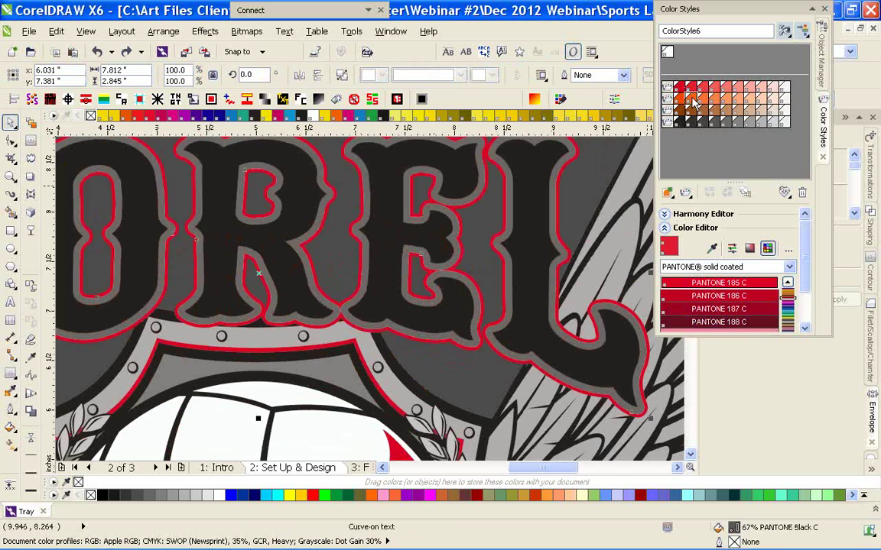
pyautogui.doubleClick(691, 98)
# Fill the red outermost contour of the COREL text with the near-black ColorStyle4
pyautogui.click(491, 228)
pyautogui.click(491, 231)
pyautogui.click(491, 237)
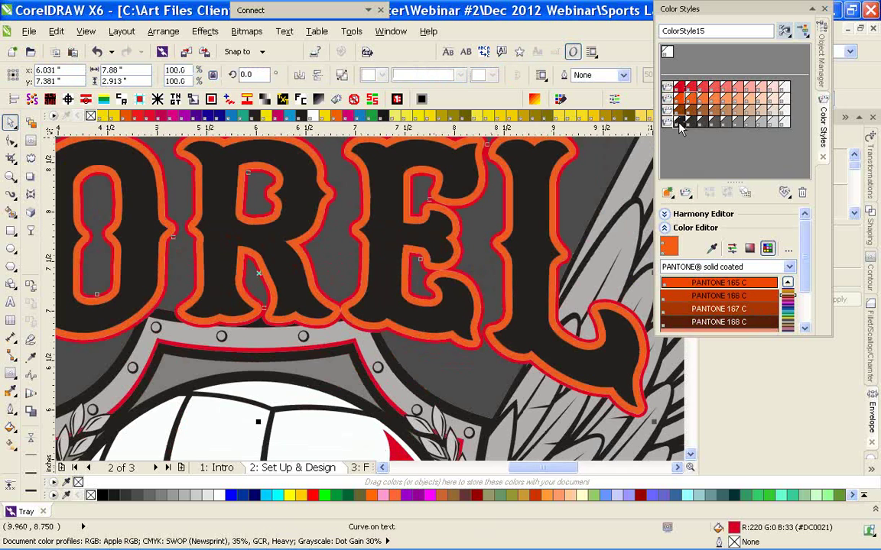
pyautogui.click(679, 122)
pyautogui.press('Escape')
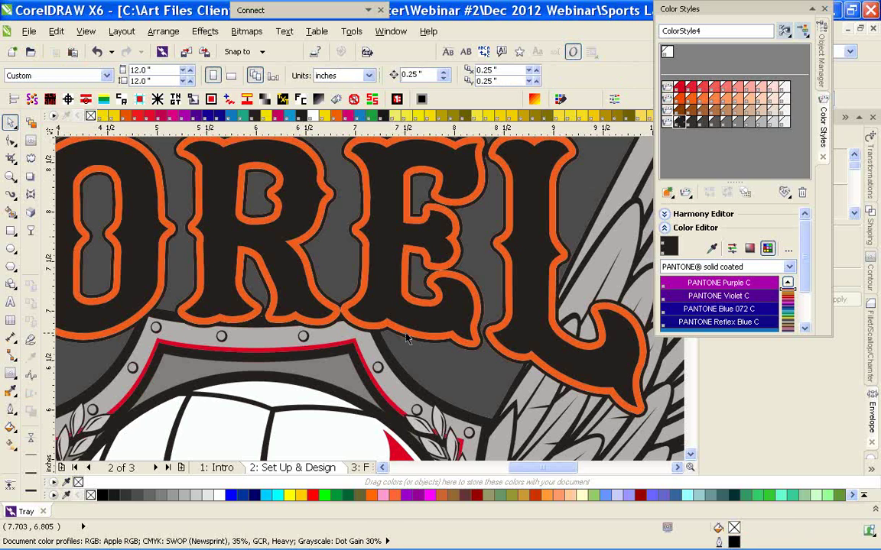
# Shift the black outer COREL contour straight down about 0.19 inches to form a drop shadow behind the text
pyautogui.scroll(-3, 369, 299)
pyautogui.scroll(-1, 368, 300)
pyautogui.moveTo(107, 226); pyautogui.dragTo(450, 348)
pyautogui.scroll(1, 310, 289)
pyautogui.click(371, 194)
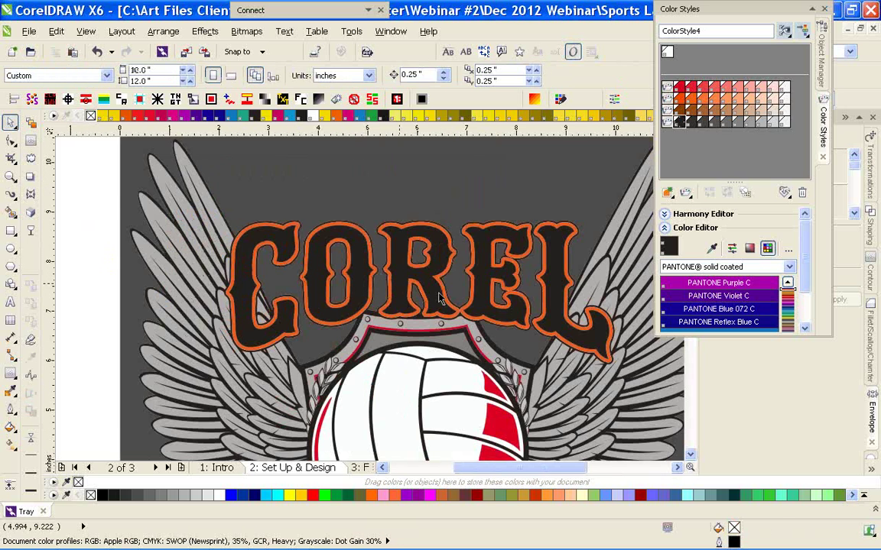
pyautogui.scroll(3, 449, 278)
pyautogui.click(377, 281)
pyautogui.scroll(-1, 371, 295)
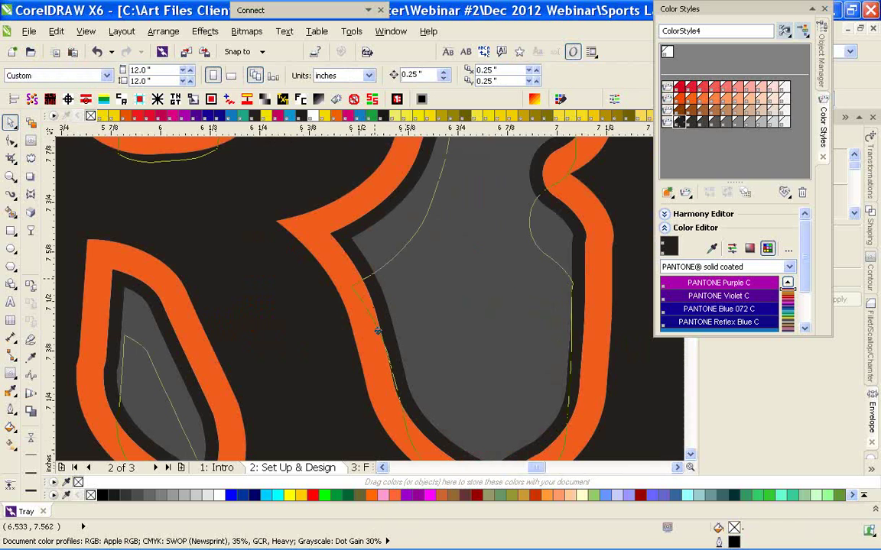
pyautogui.scroll(-1, 369, 300)
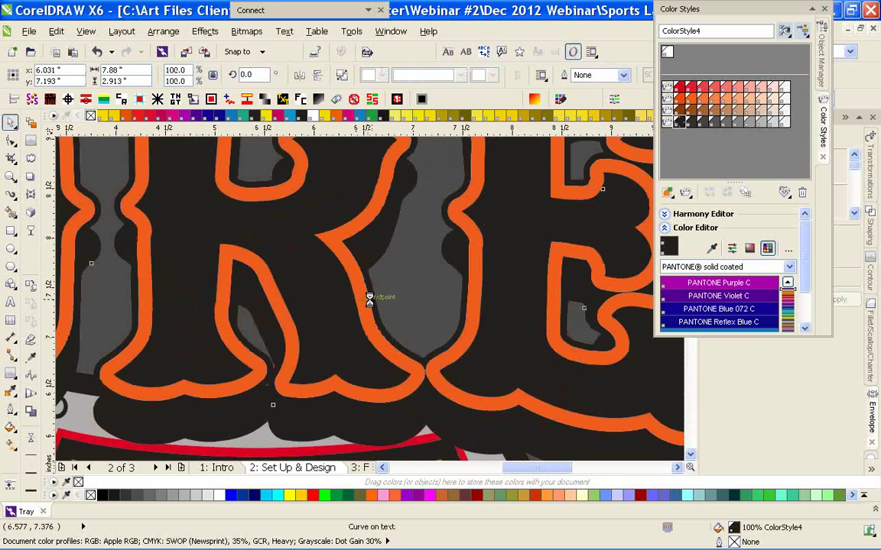
pyautogui.scroll(-1, 369, 306)
pyautogui.press('Escape')
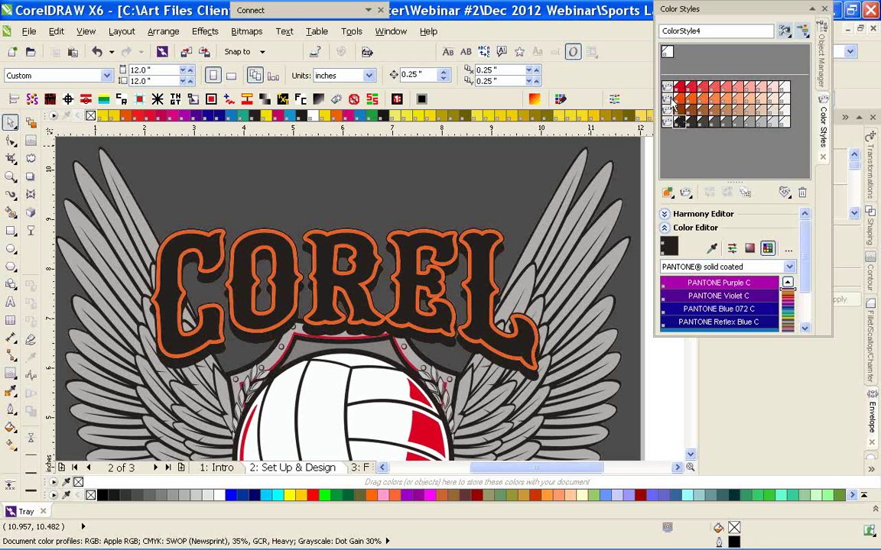
# Recolor the orange COREL contour with the red ColorStyle1 and select the black drop shadow
pyautogui.click(673, 101)
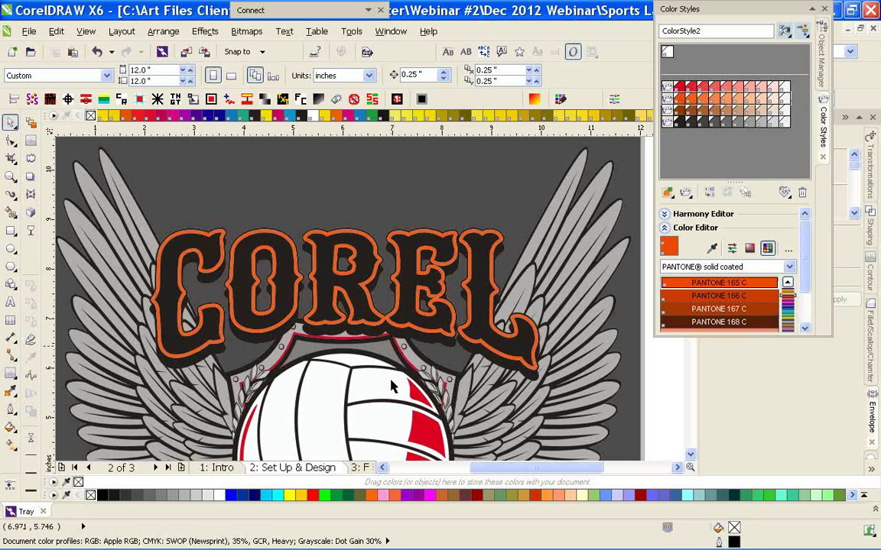
pyautogui.scroll(-1, 369, 300)
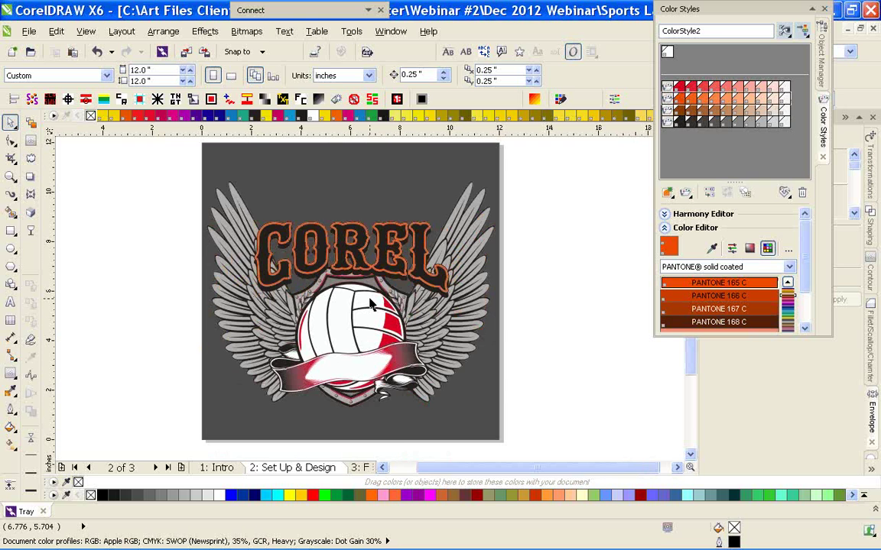
pyautogui.scroll(1, 369, 304)
pyautogui.click(396, 252)
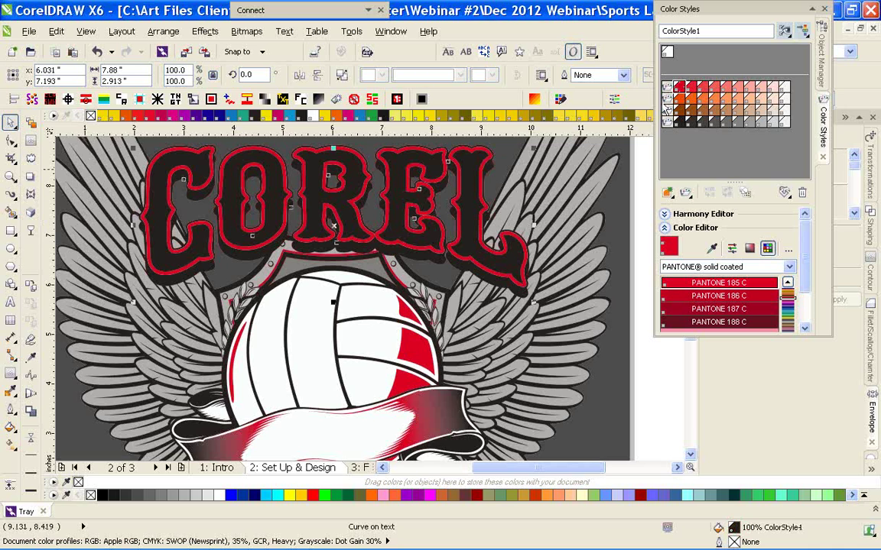
# Change the red ColorStyle1 harmony to PANTONE 281 C across the design
pyautogui.click(668, 90)
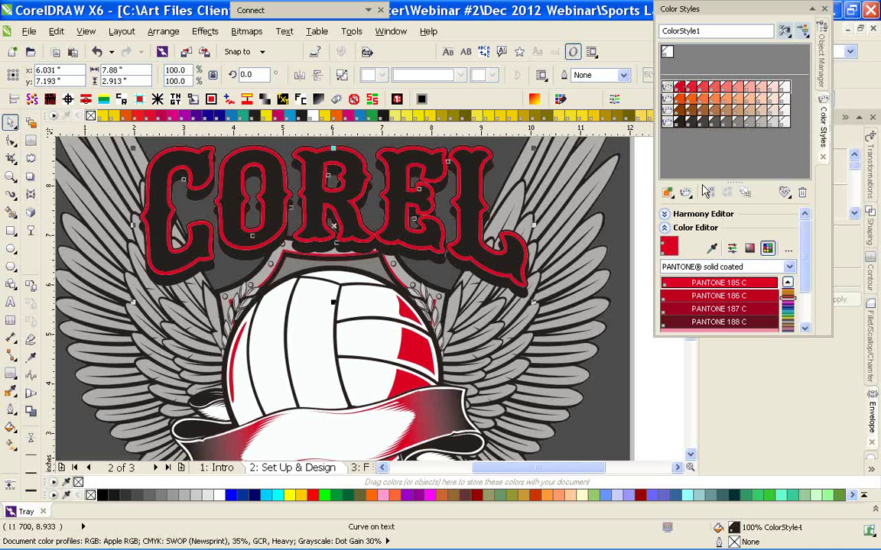
pyautogui.click(786, 300)
pyautogui.moveTo(785, 297); pyautogui.dragTo(785, 309)
pyautogui.click(767, 309)
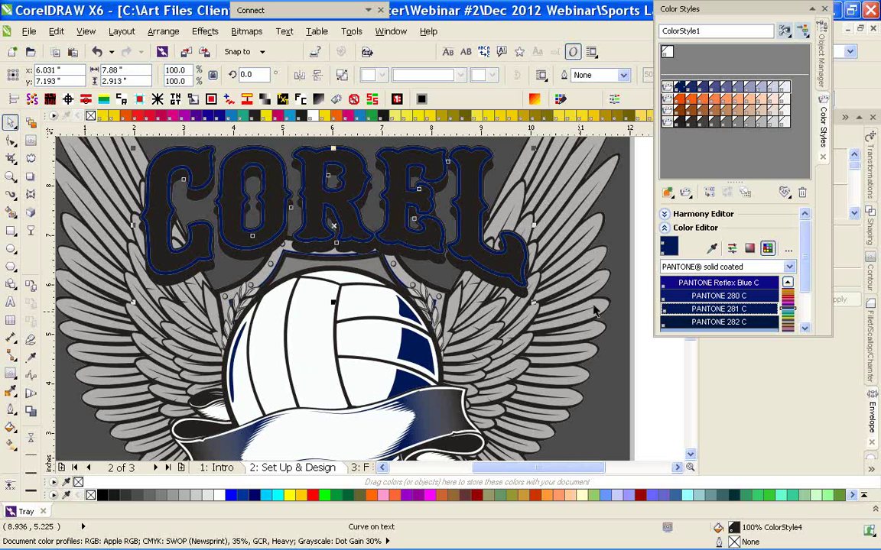
# Change the black ColorStyle4 harmony to PANTONE Purple C and view the whole design
pyautogui.click(679, 123)
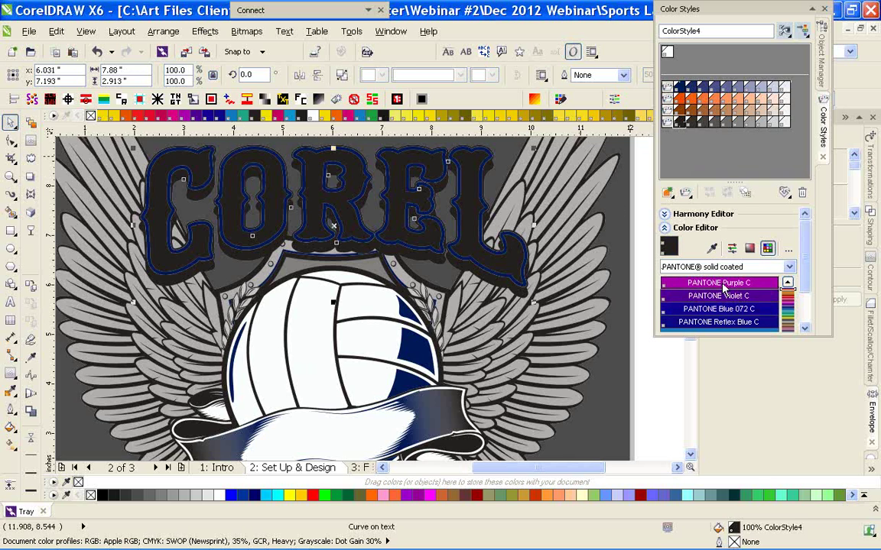
pyautogui.click(668, 124)
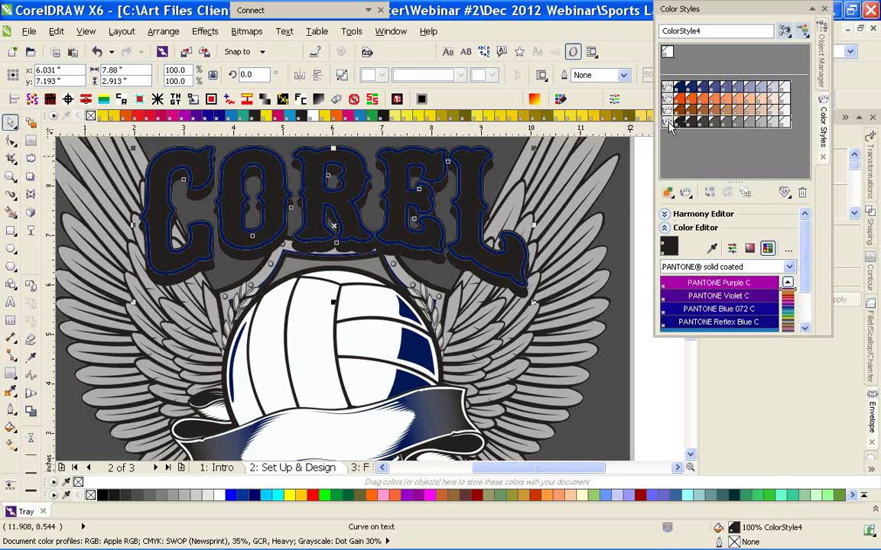
pyautogui.click(689, 283)
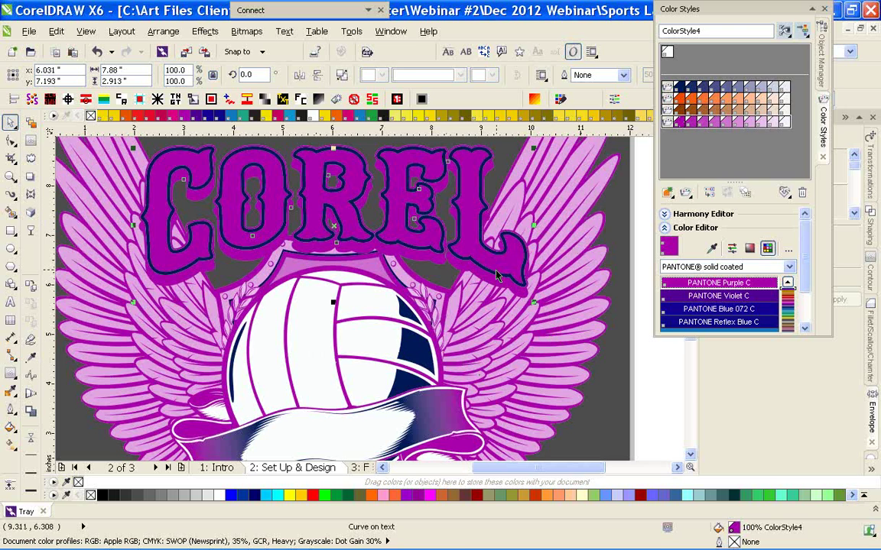
pyautogui.press('F4')
pyautogui.click(647, 240)
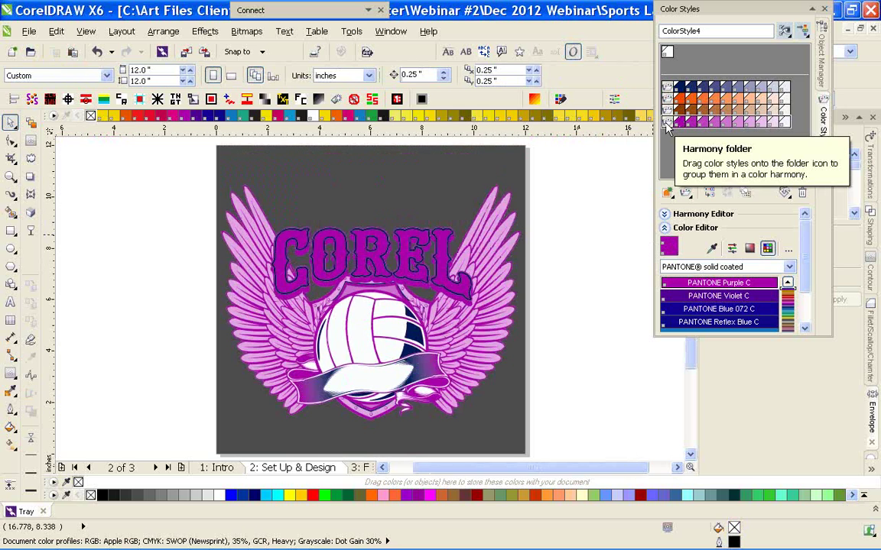
# Enlarge the color styles docker and set the purple ColorStyle4 harmony back to PANTONE Black C
pyautogui.click(787, 285)
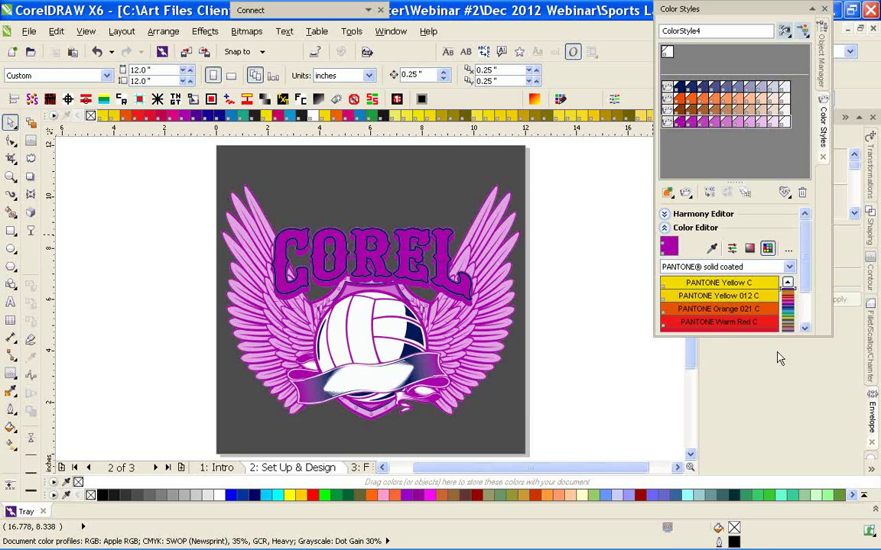
pyautogui.moveTo(771, 339); pyautogui.dragTo(767, 448)
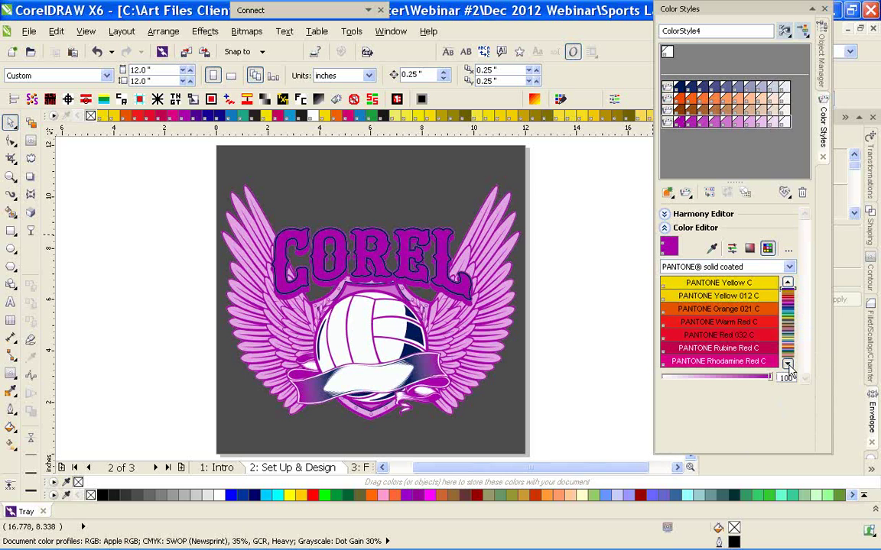
pyautogui.click(788, 366)
pyautogui.click(788, 365)
pyautogui.click(788, 366)
pyautogui.moveTo(788, 286)
pyautogui.mouseDown()
pyautogui.moveTo(788, 321)
pyautogui.moveTo(788, 289)
pyautogui.mouseUp()
pyautogui.click(789, 365)
pyautogui.click(788, 365)
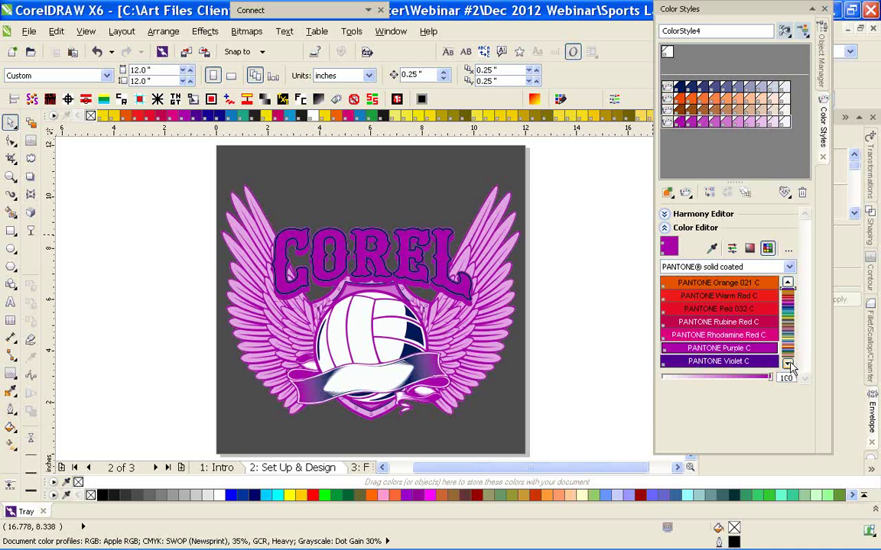
pyautogui.click(788, 365)
pyautogui.click(788, 365)
pyautogui.click(788, 365)
pyautogui.click(789, 364)
pyautogui.click(789, 364)
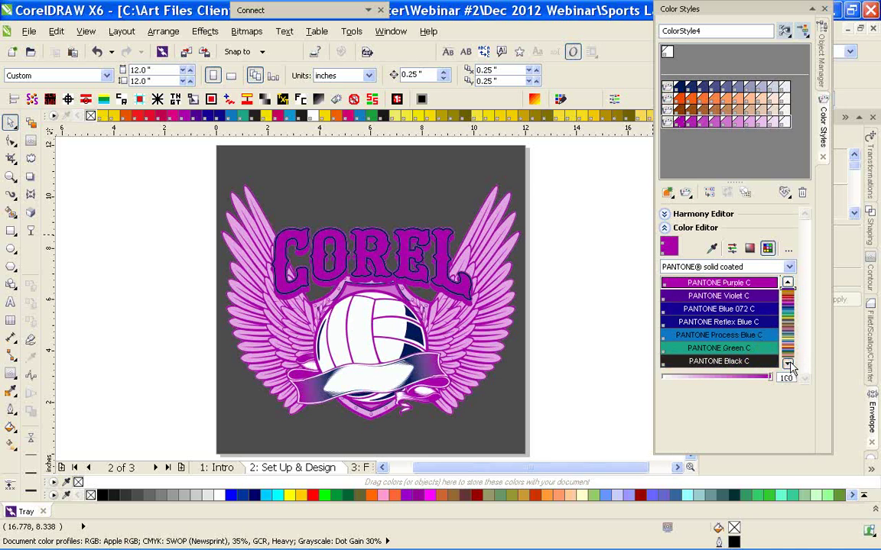
pyautogui.click(789, 365)
pyautogui.click(749, 351)
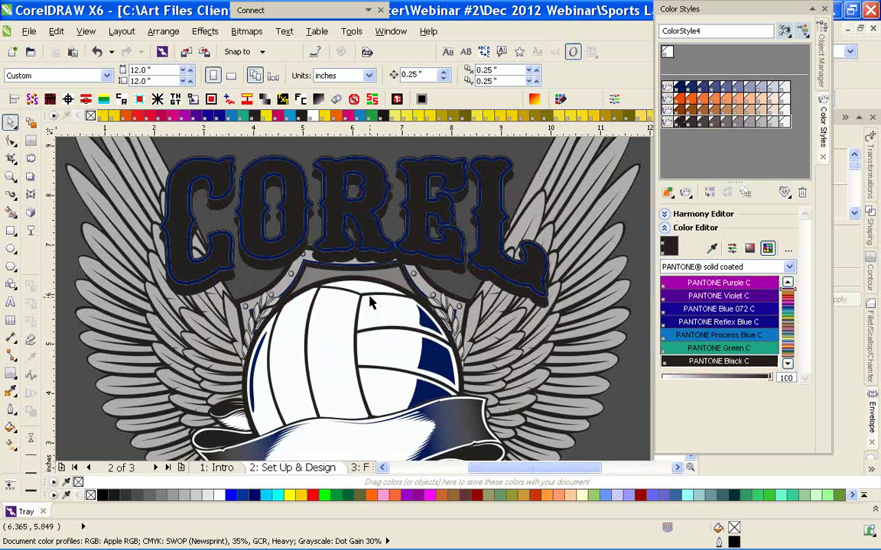
# Set the blue ColorStyle1 harmony to PANTONE 192 C and deselect the COREL text
pyautogui.click(374, 242)
pyautogui.click(679, 87)
pyautogui.click(667, 87)
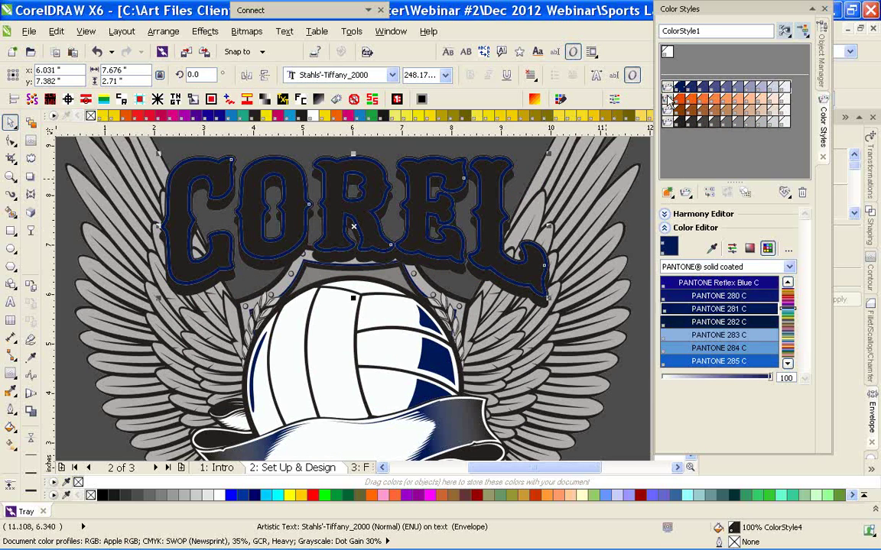
pyautogui.scroll(10, 770, 297)
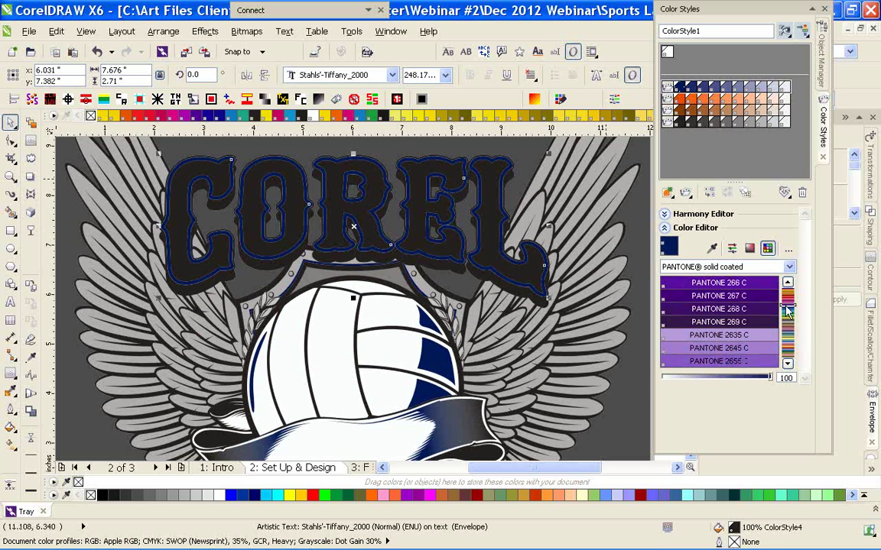
pyautogui.click(767, 285)
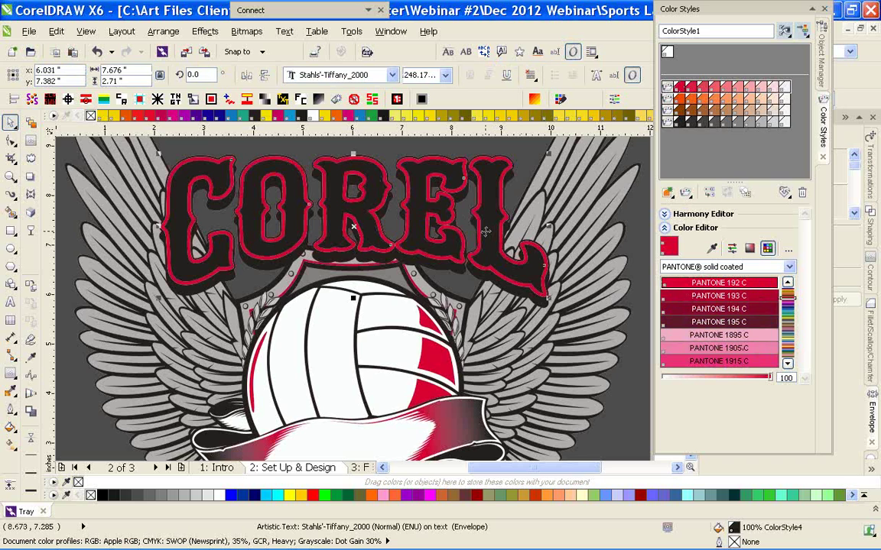
pyautogui.press('F4')
pyautogui.press('Escape')
pyautogui.scroll(1, 370, 299)
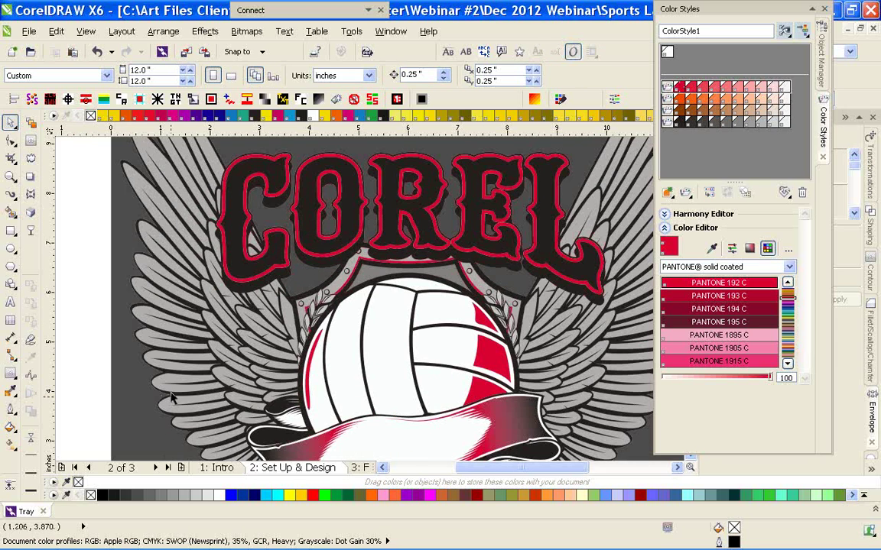
# Fill the COREL text with the light gray ColorStyle38 from the black harmony
pyautogui.click(683, 124)
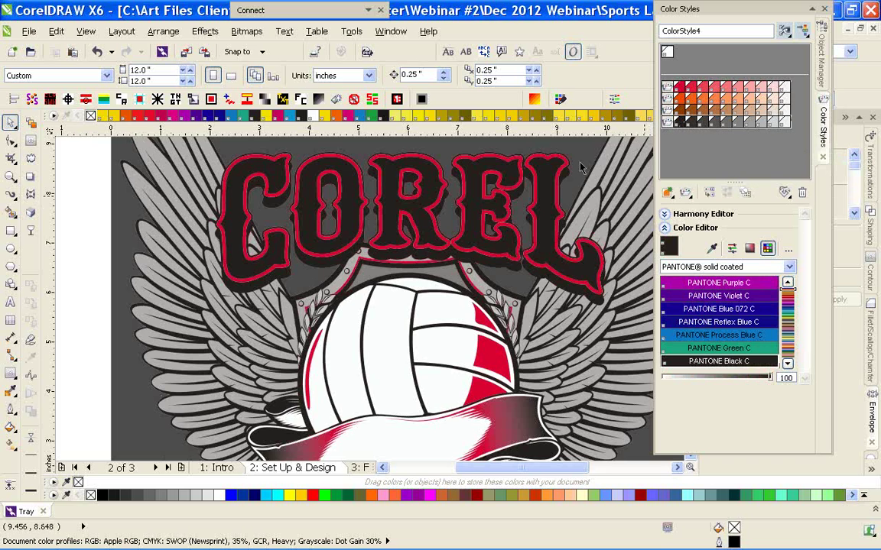
pyautogui.click(386, 227)
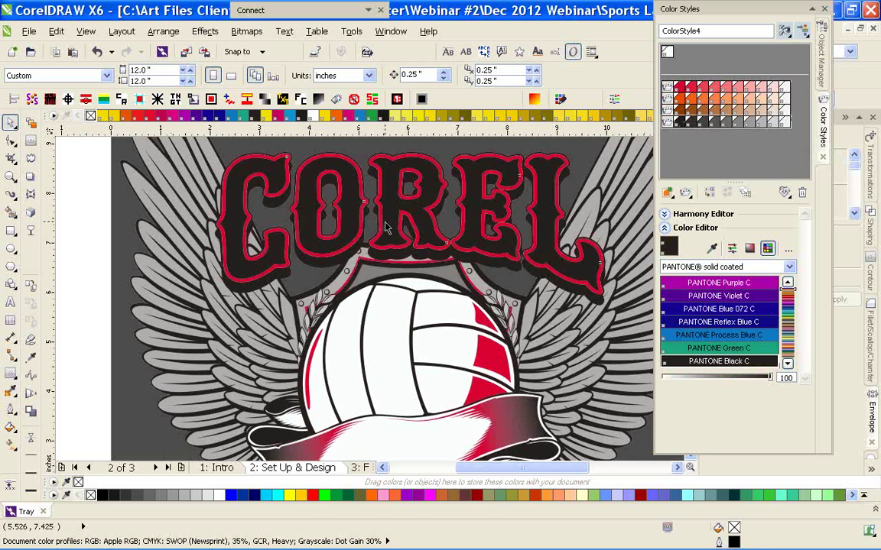
pyautogui.click(685, 91)
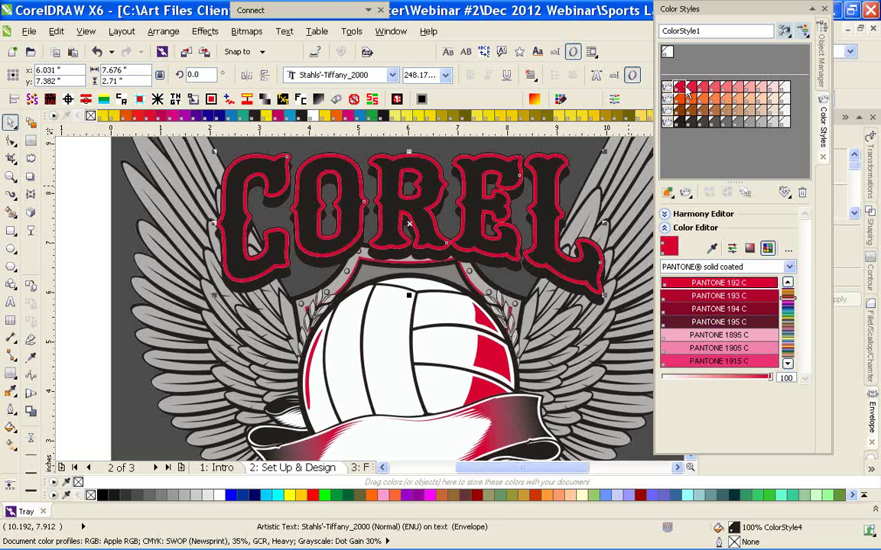
pyautogui.click(749, 120)
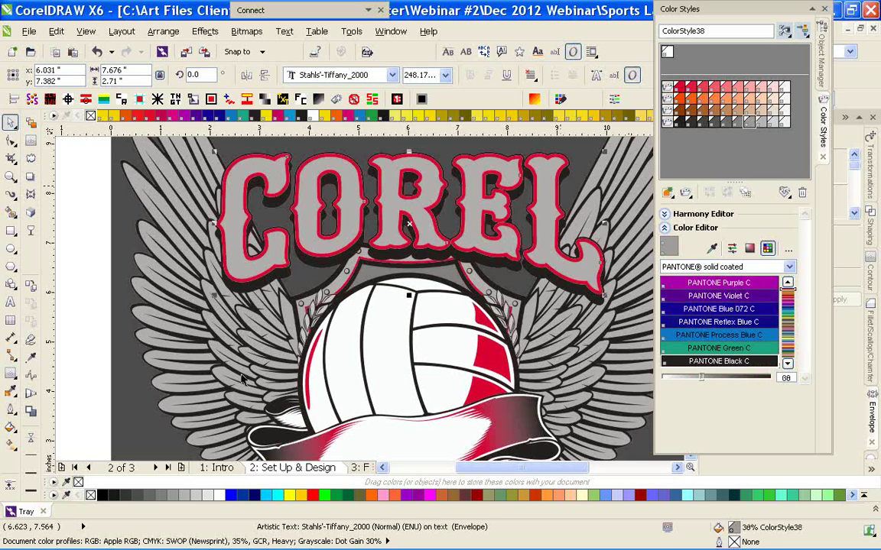
pyautogui.click(88, 329)
pyautogui.scroll(-1, 411, 354)
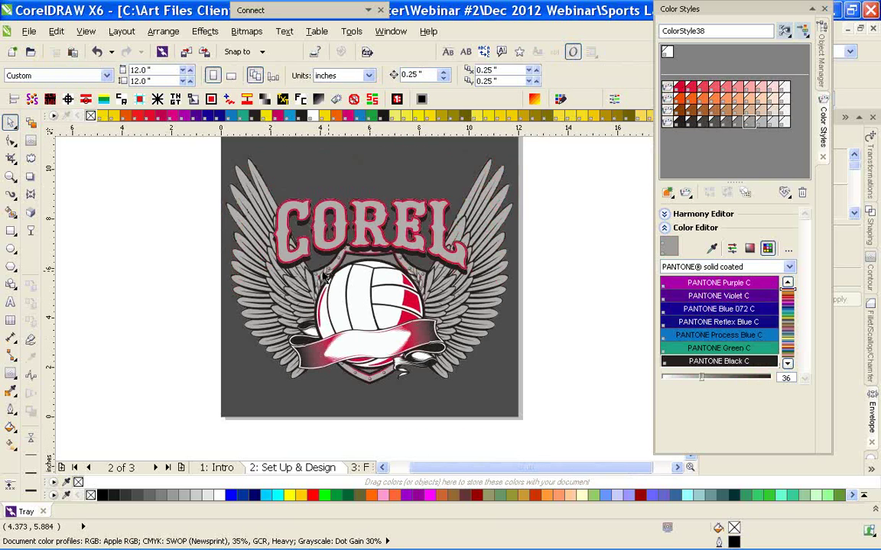
# Make the Flames layer visible on the Set Up & Design page
pyautogui.click(823, 59)
pyautogui.click(679, 105)
pyautogui.click(690, 192)
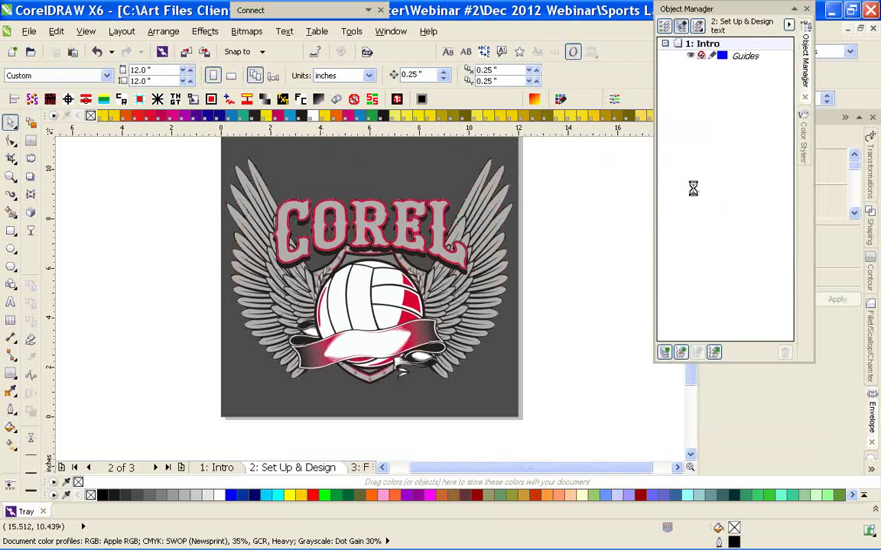
pyautogui.scroll(1, 367, 295)
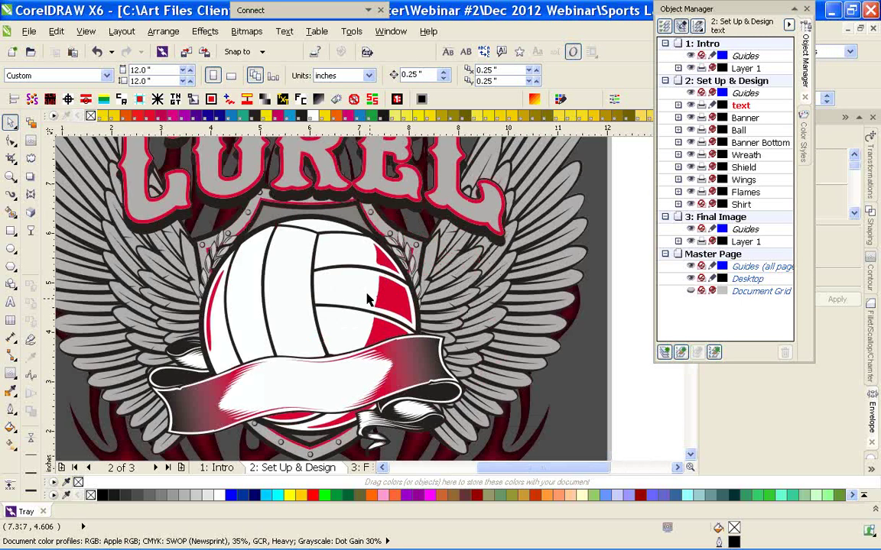
# Recolor the red ColorStyle1 harmony to PANTONE 300 C
pyautogui.click(804, 142)
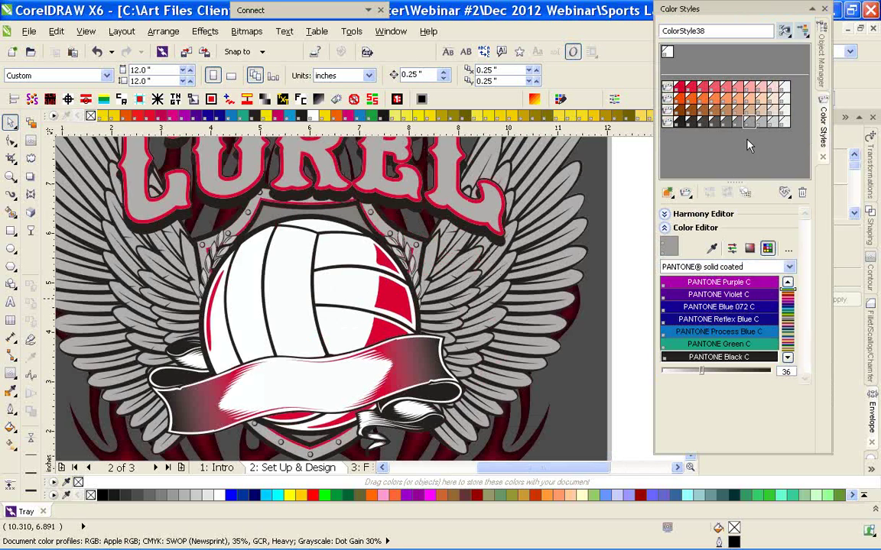
pyautogui.click(675, 87)
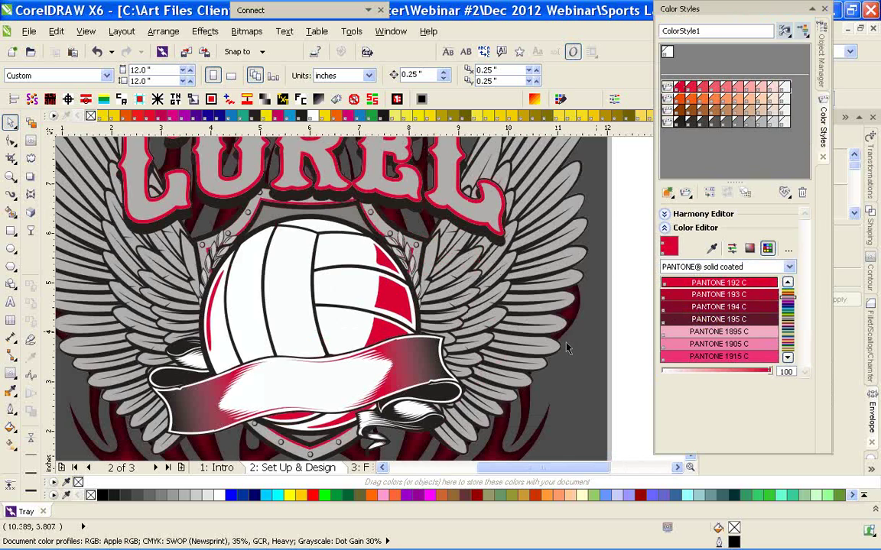
pyautogui.scroll(-1, 567, 348)
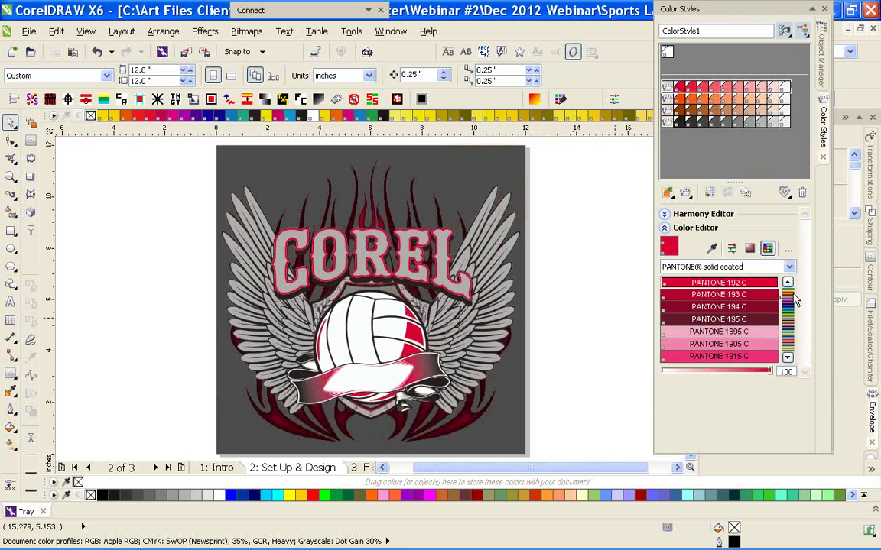
pyautogui.moveTo(792, 298); pyautogui.dragTo(788, 308)
pyautogui.click(735, 281)
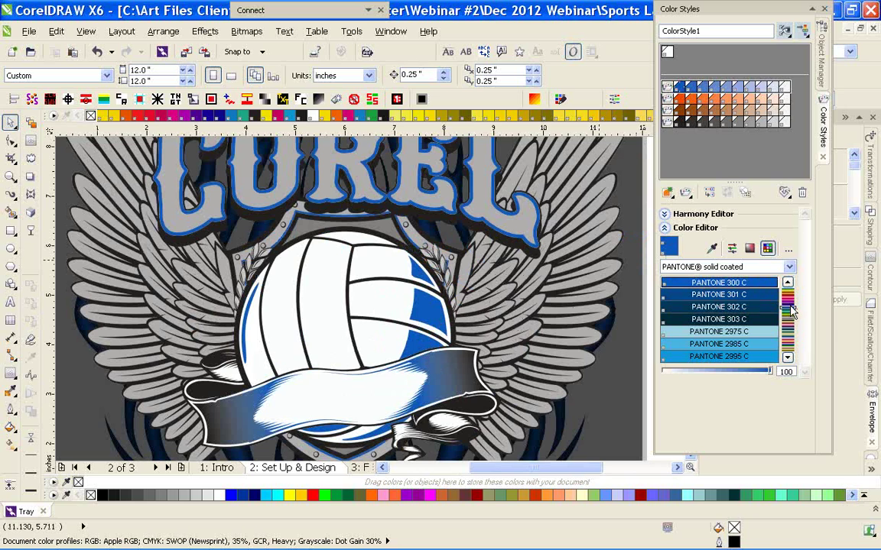
# Set the ColorStyle1 harmony to PANTONE Warm Red C
pyautogui.moveTo(790, 308); pyautogui.dragTo(788, 291)
pyautogui.click(691, 319)
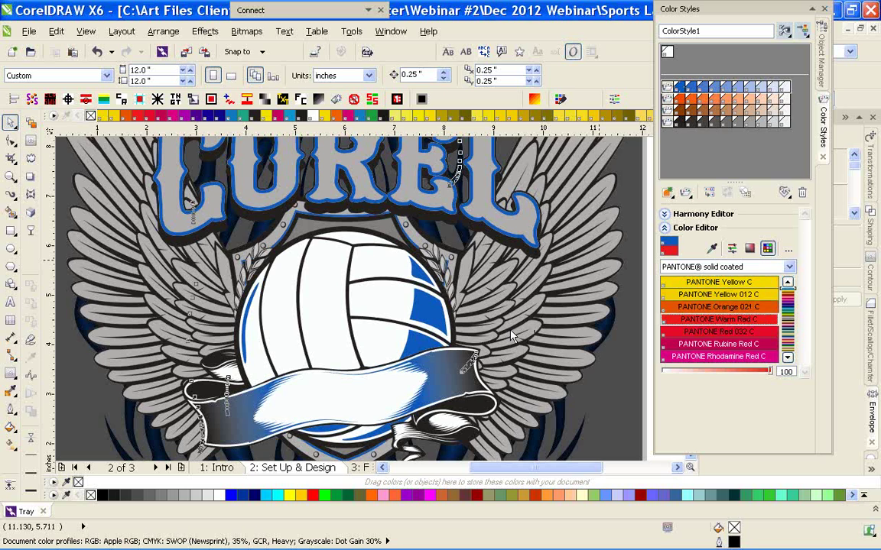
pyautogui.scroll(-1, 511, 334)
pyautogui.scroll(1, 370, 295)
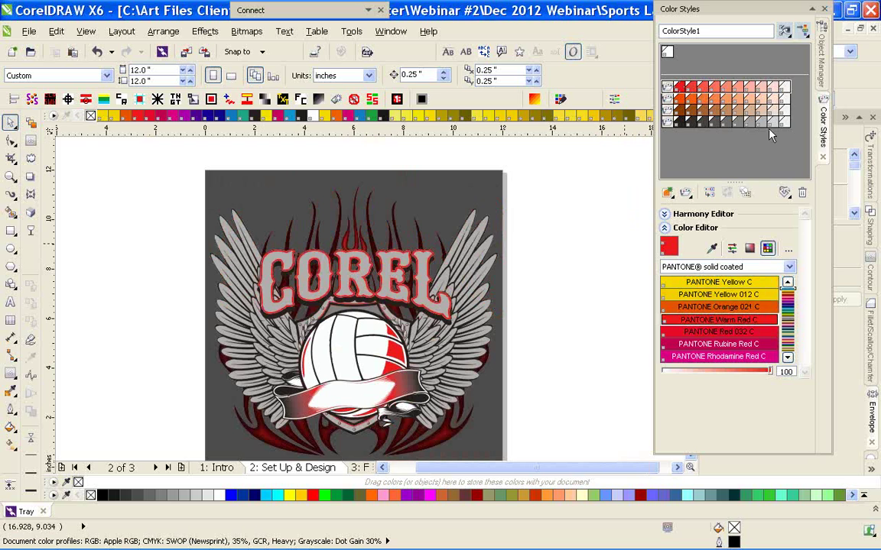
# Switch to Corel CONNECT to look through the clip art tray and return to the CorelDRAW design
pyautogui.moveTo(426, 543)
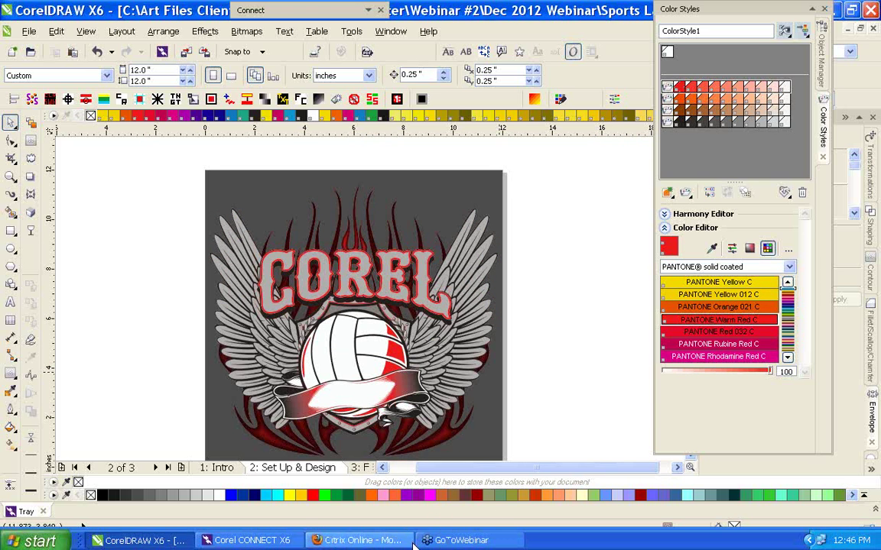
pyautogui.click(252, 540)
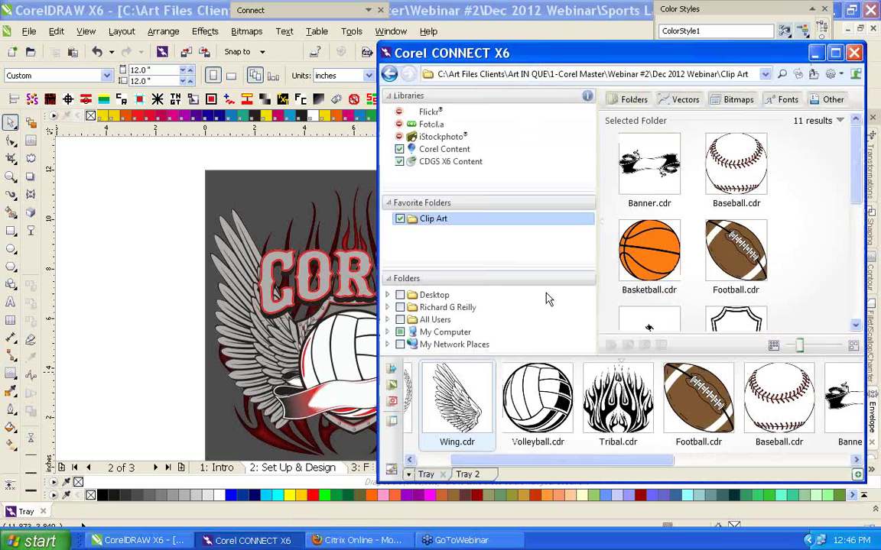
pyautogui.moveTo(486, 460); pyautogui.dragTo(505, 462)
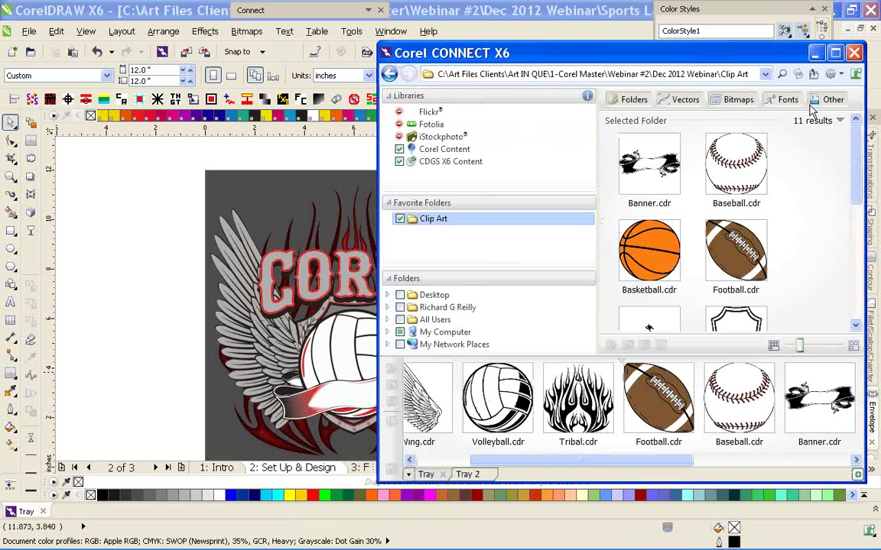
pyautogui.hotkey('alt', 'Tab')
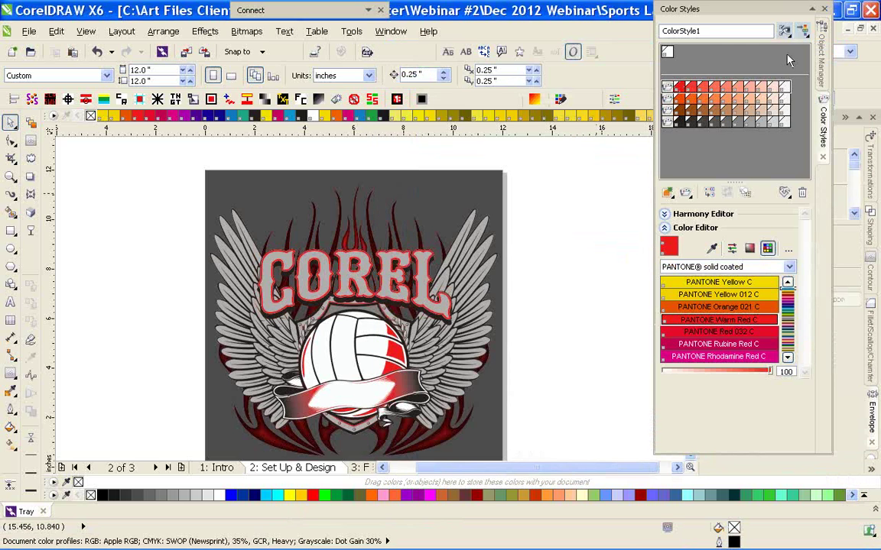
# Add a layer named BASEBALLO to the Set Up & Design page and place it between the Banner and Ball layers
pyautogui.click(826, 61)
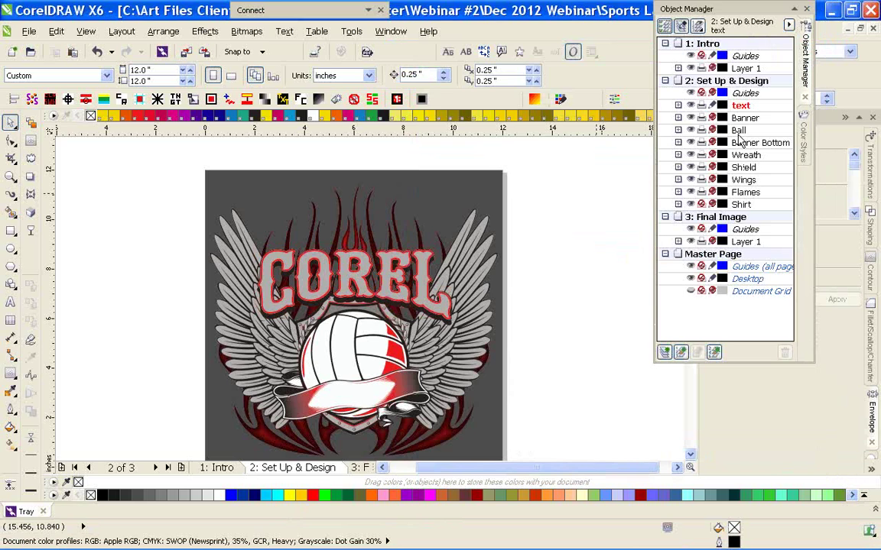
pyautogui.click(664, 352)
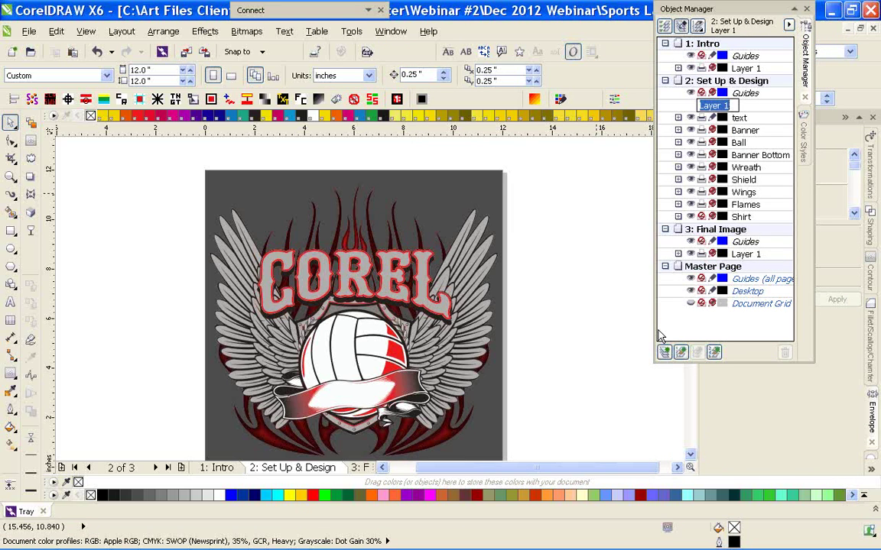
pyautogui.write('BASEBALLO')
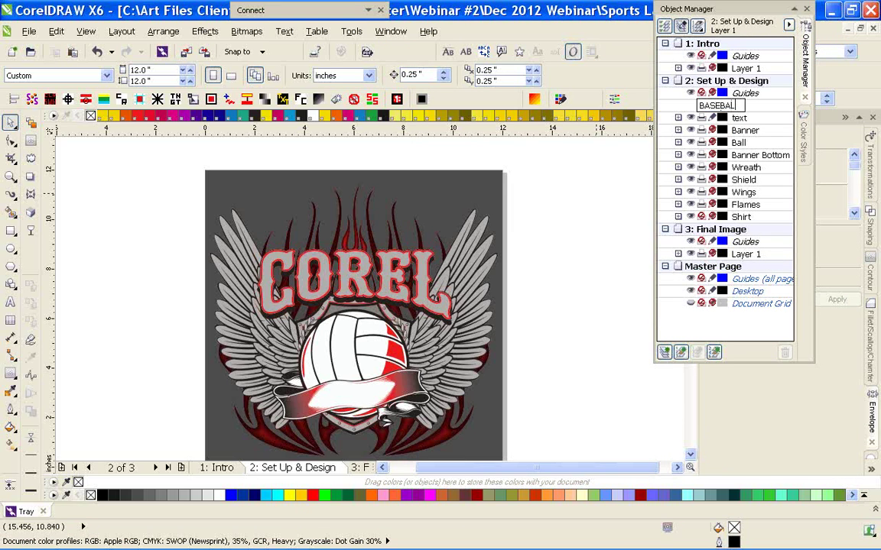
pyautogui.press('Return')
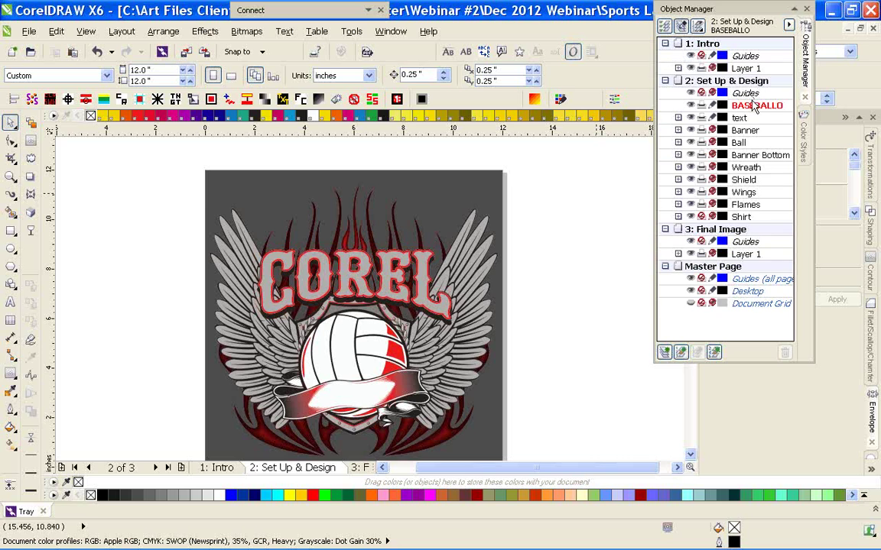
pyautogui.moveTo(753, 110); pyautogui.dragTo(743, 133)
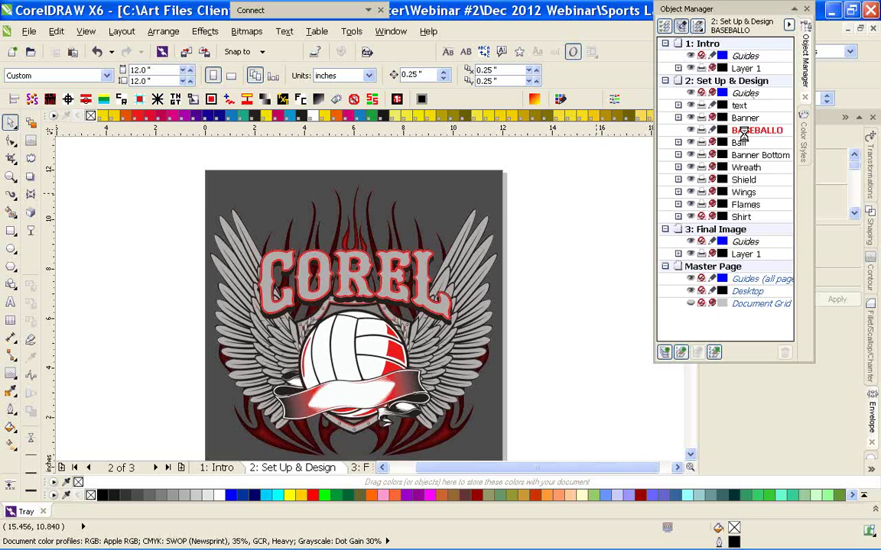
# Rename the BASEBALLO layer as BASEBALL
pyautogui.click(743, 132)
pyautogui.rightClick(743, 131)
pyautogui.click(673, 295)
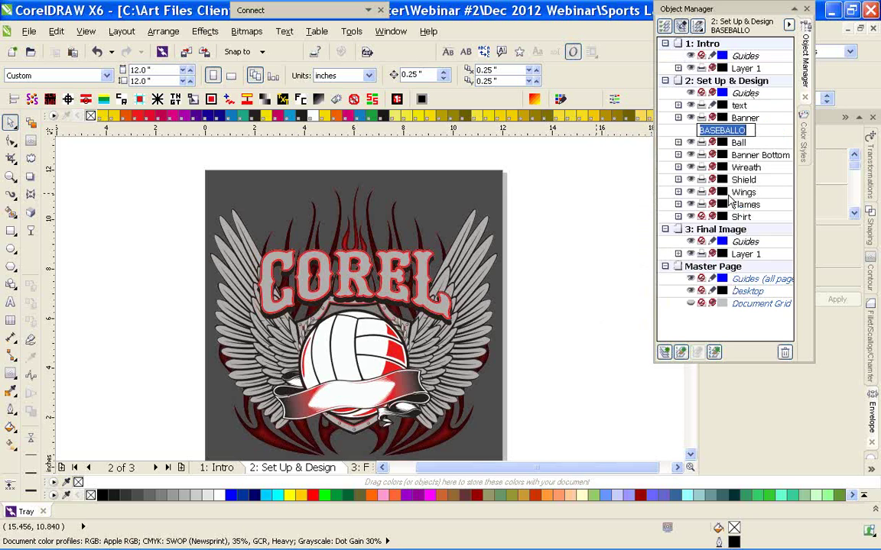
pyautogui.click(747, 130)
pyautogui.press('BackSpace')
pyautogui.press('Return')
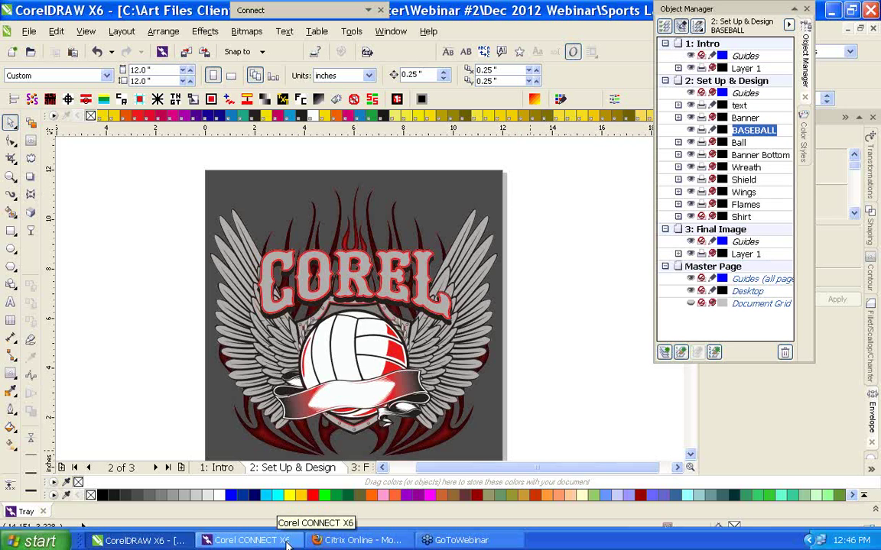
# Import Baseball.cdr from the Corel CONNECT tray onto the BASEBALL layer, accepting the default color profile assignment
pyautogui.click(256, 540)
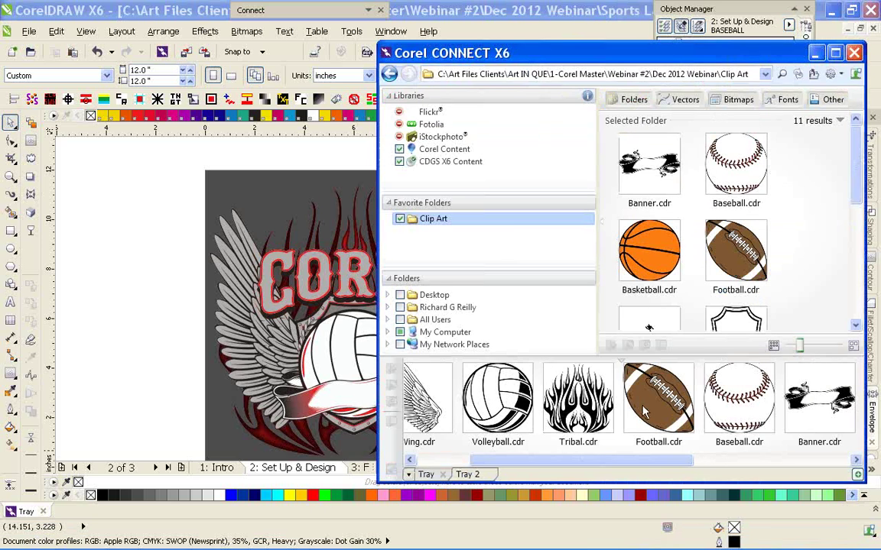
pyautogui.moveTo(739, 401); pyautogui.dragTo(428, 294)
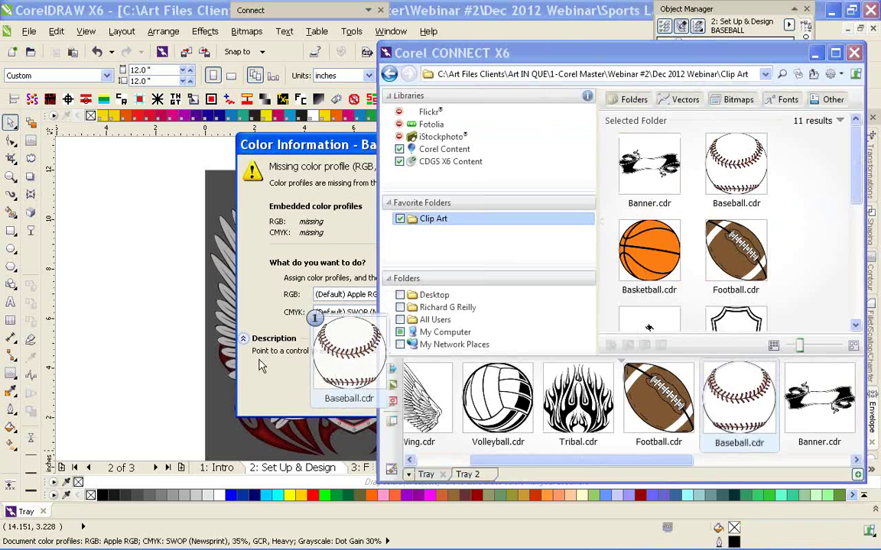
pyautogui.click(254, 298)
pyautogui.press('Return')
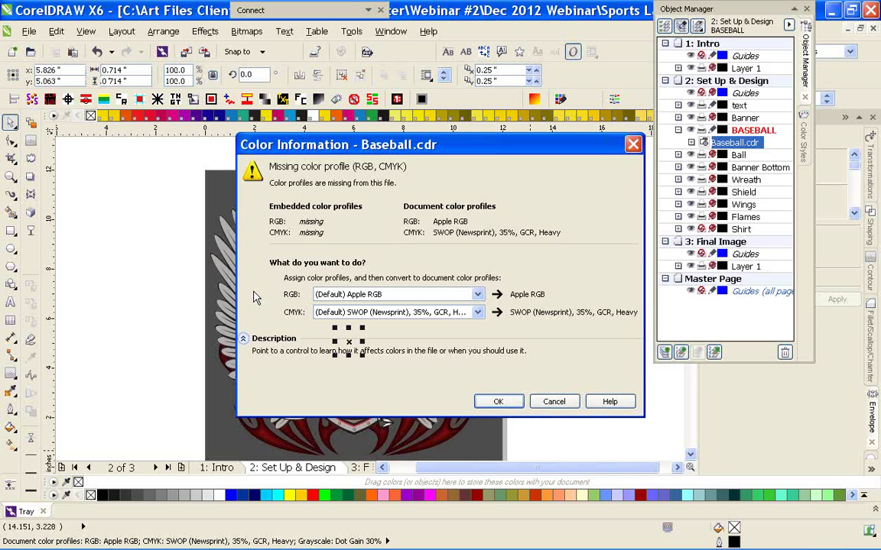
# Enlarge the baseball to about 4.465 inches wide and position it exactly over the volleyball
pyautogui.moveTo(364, 357); pyautogui.dragTo(401, 379)
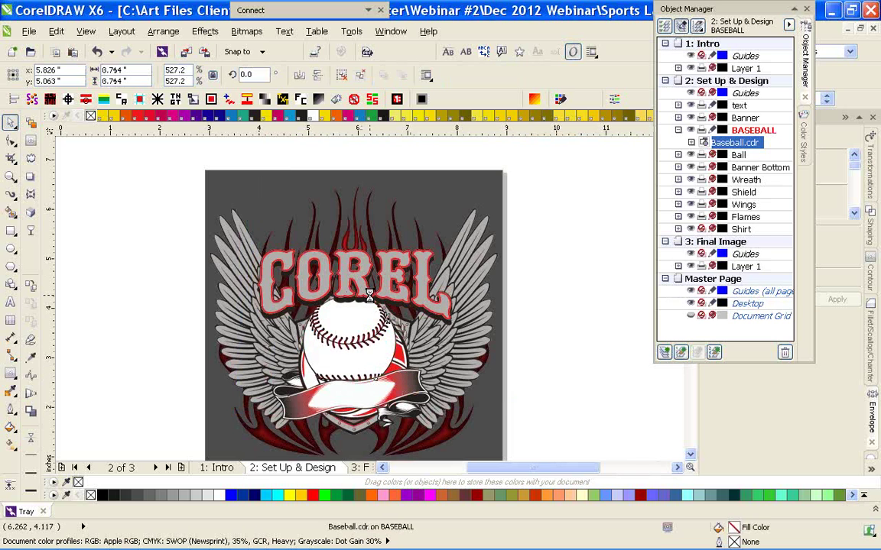
pyautogui.scroll(2, 369, 294)
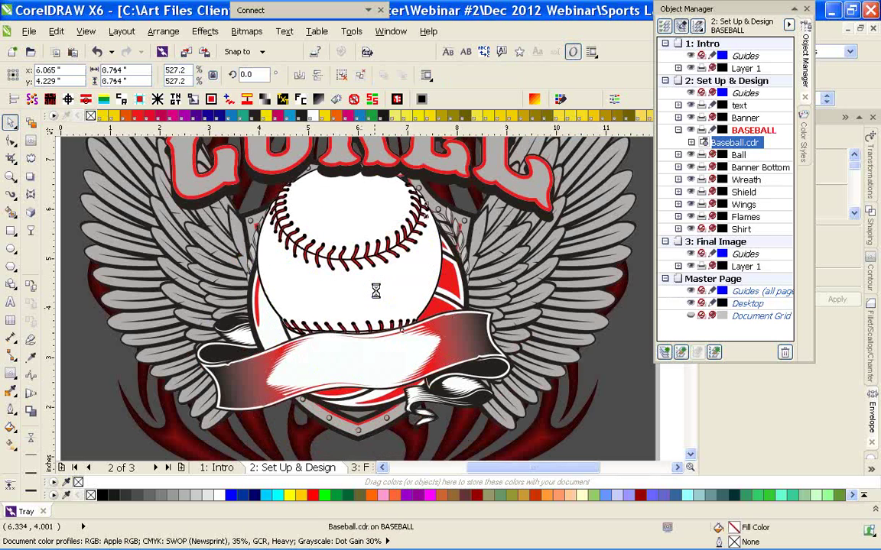
pyautogui.moveTo(461, 197); pyautogui.dragTo(476, 181)
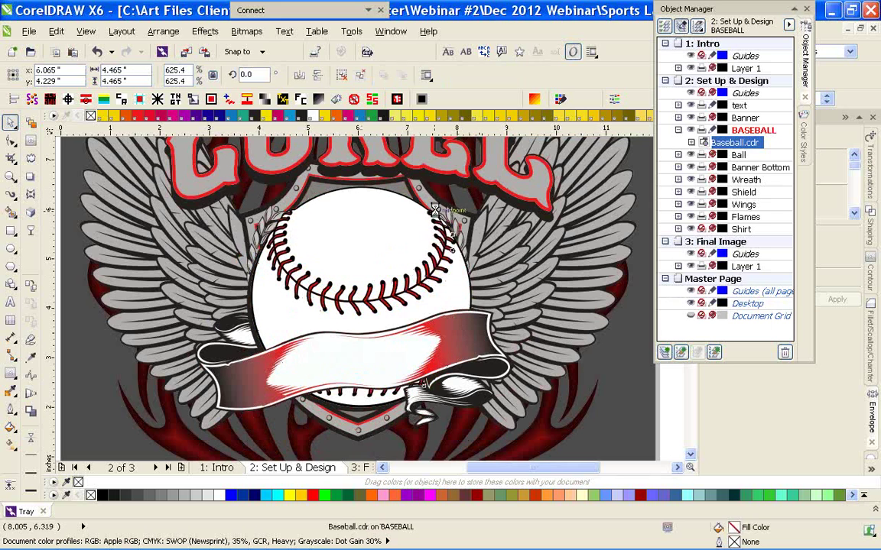
pyautogui.moveTo(380, 325); pyautogui.dragTo(379, 234)
pyautogui.click(485, 302)
pyautogui.moveTo(297, 248); pyautogui.dragTo(291, 342)
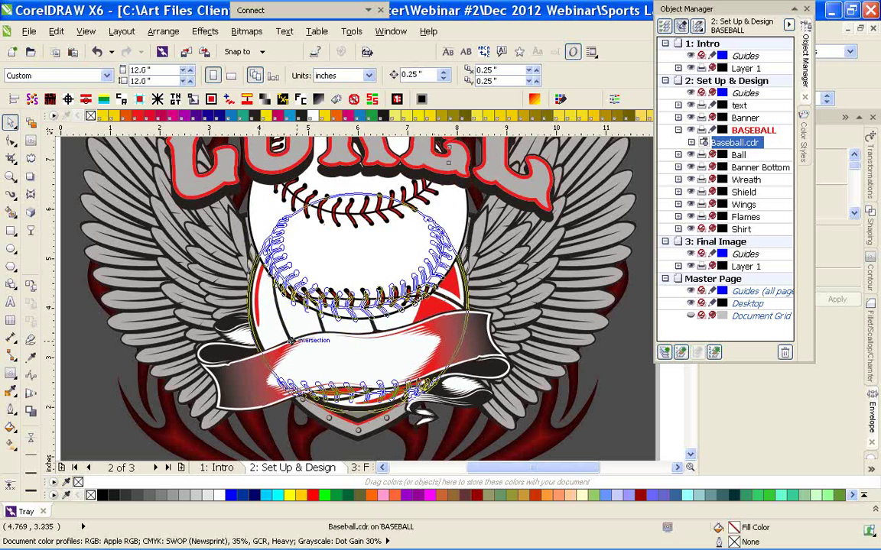
# Rotate the baseball by about 60 degrees and hide the Ball layer
pyautogui.click(317, 247)
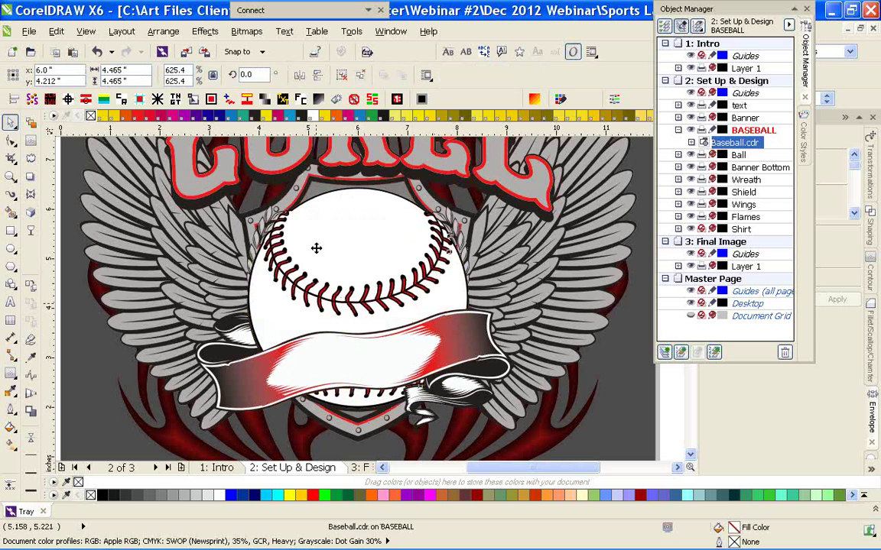
pyautogui.moveTo(248, 191); pyautogui.dragTo(254, 330)
pyautogui.click(692, 155)
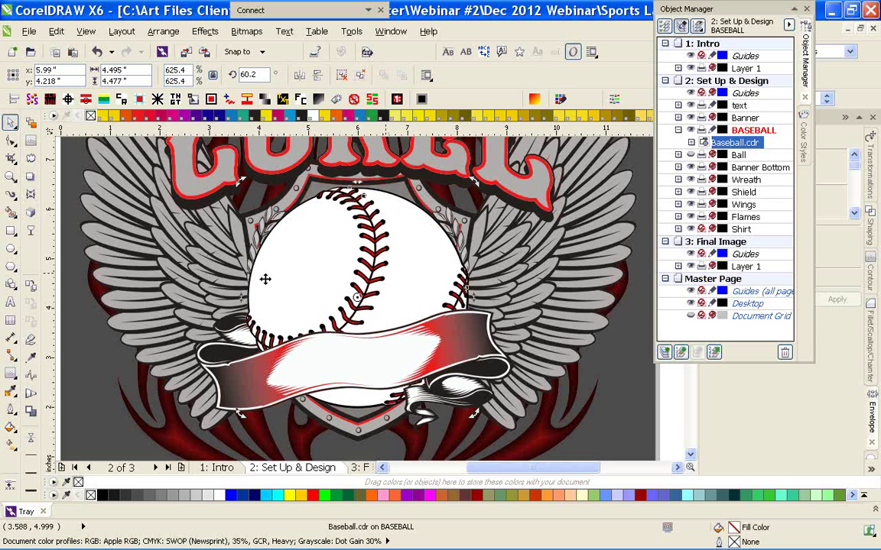
pyautogui.click(291, 267)
pyautogui.click(393, 223)
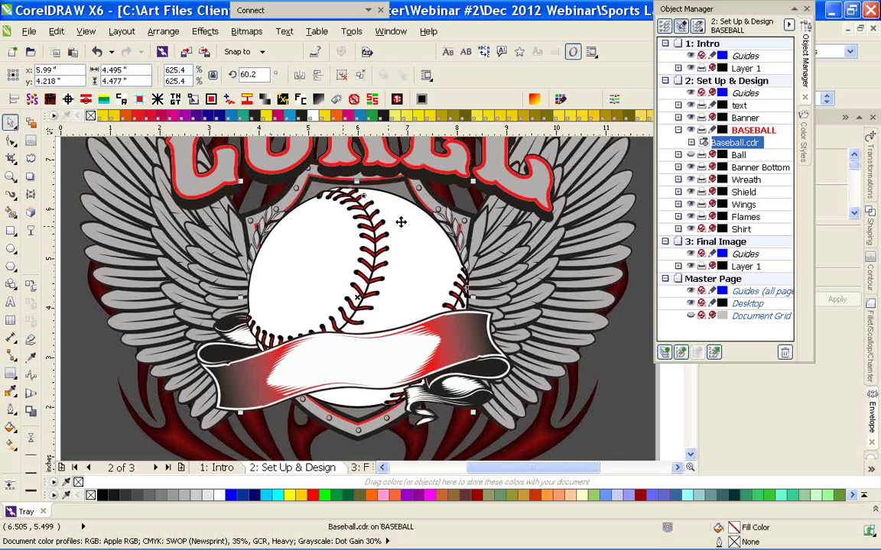
# Fill the baseball's black outline curve with ColorStyle4 from the black harmony
pyautogui.scroll(1, 370, 300)
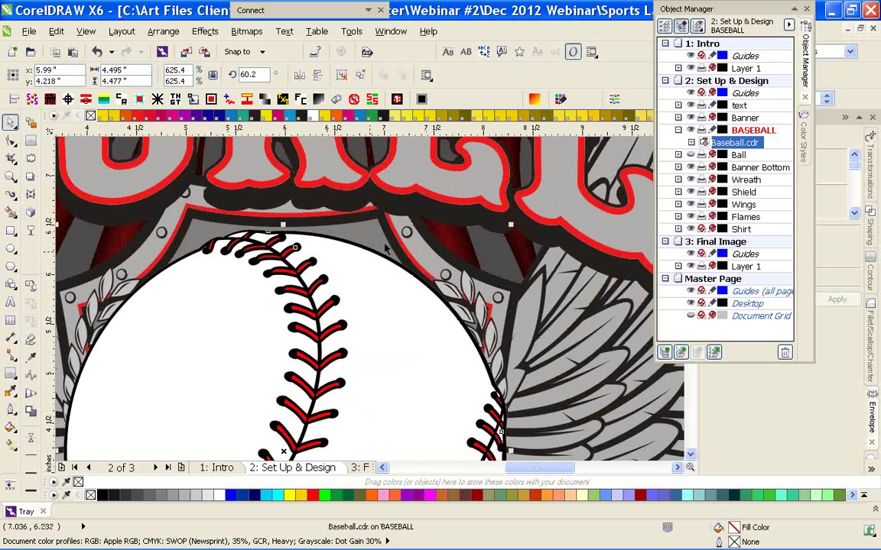
pyautogui.click(386, 247)
pyautogui.click(804, 132)
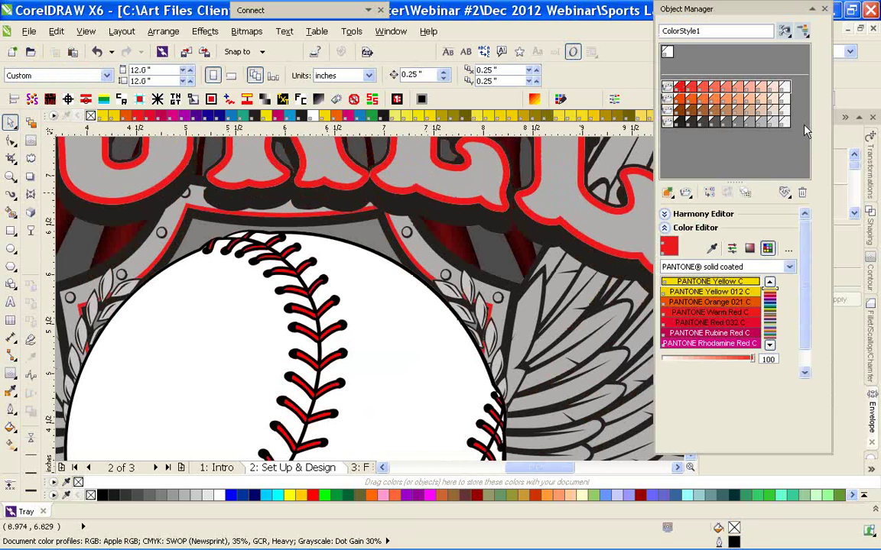
pyautogui.click(421, 285)
pyautogui.click(679, 130)
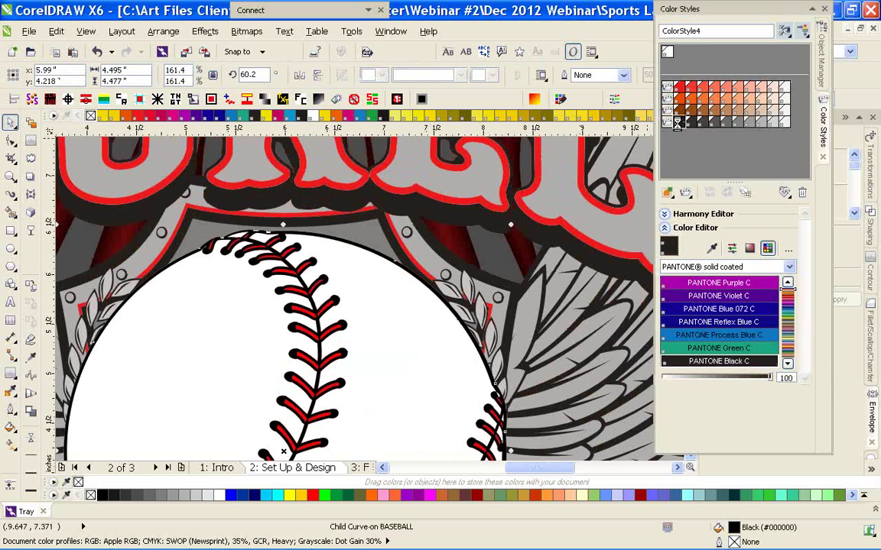
# Fill the baseball's red stitching with ColorStyle1 from the red harmony
pyautogui.click(321, 289)
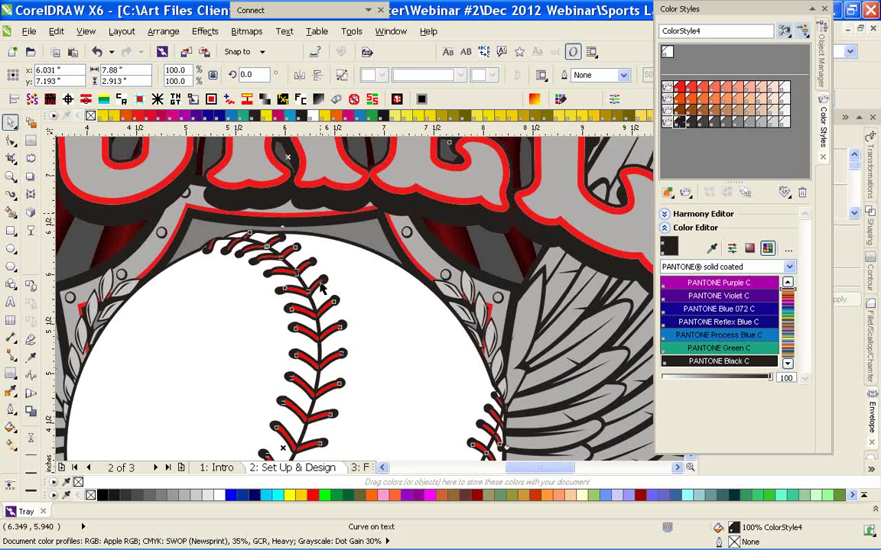
pyautogui.doubleClick(321, 287)
pyautogui.click(681, 91)
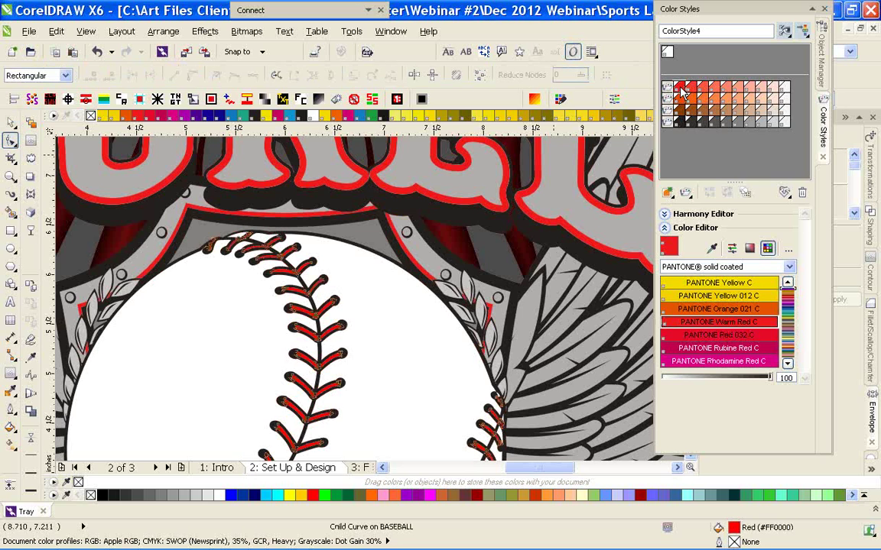
# Fill the baseball's white surface with the white ColorStyle5 and clear the selection
pyautogui.click(324, 207)
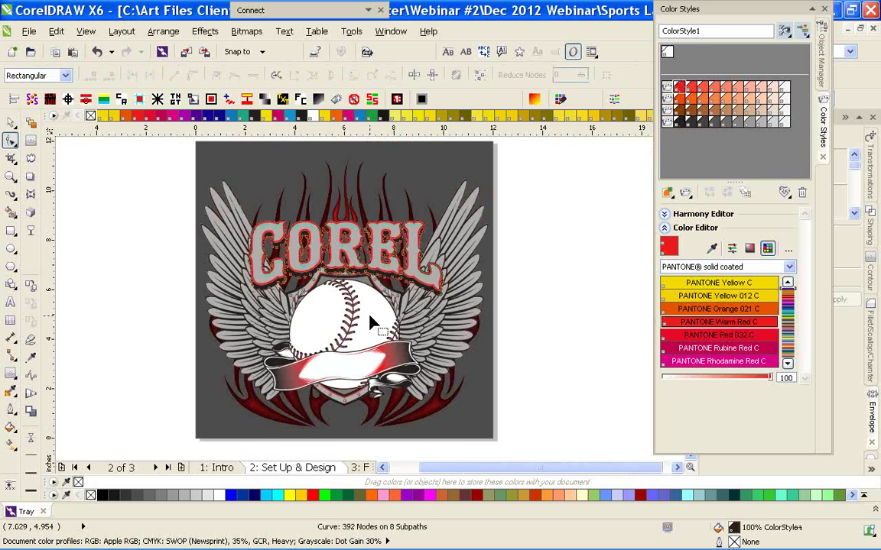
pyautogui.click(331, 280)
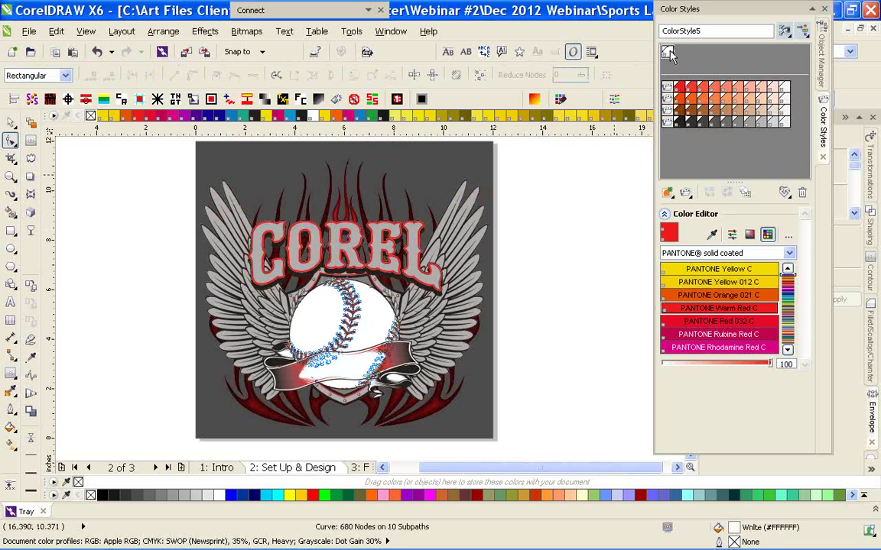
pyautogui.click(11, 123)
pyautogui.click(627, 255)
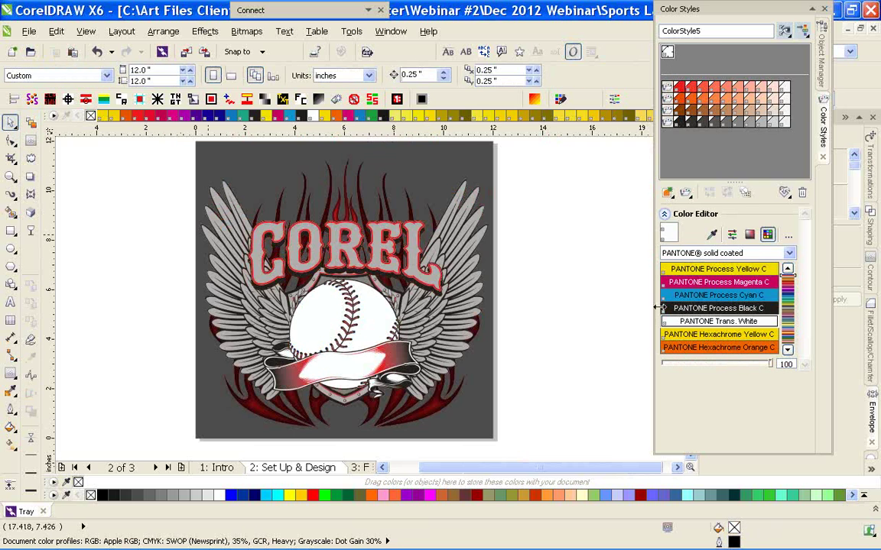
# Apply a vertical linear fountain fill to the COREL text with the Interactive Fill tool
pyautogui.scroll(1, 349, 296)
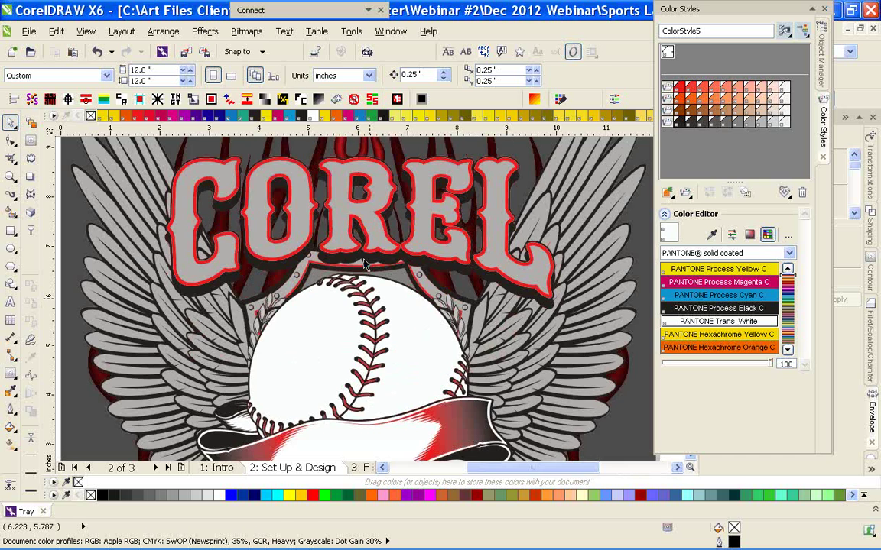
pyautogui.click(364, 264)
pyautogui.click(818, 59)
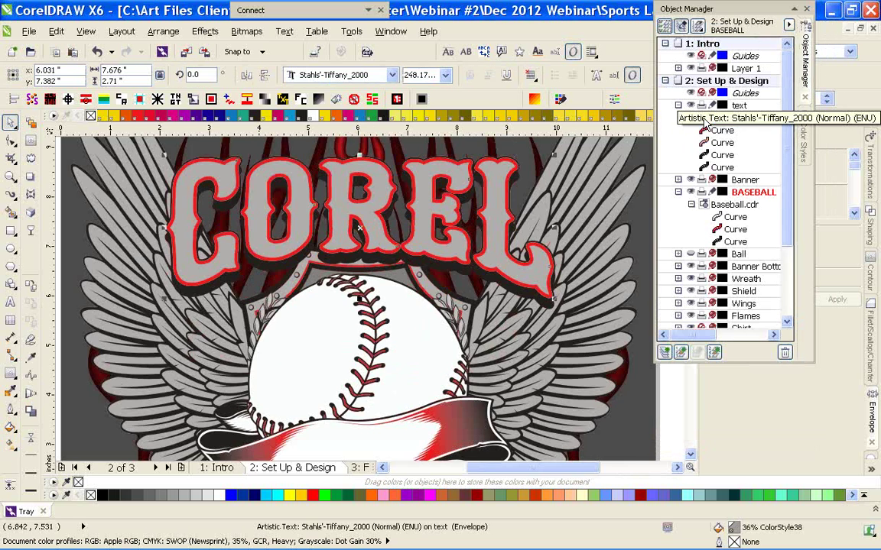
pyautogui.click(11, 443)
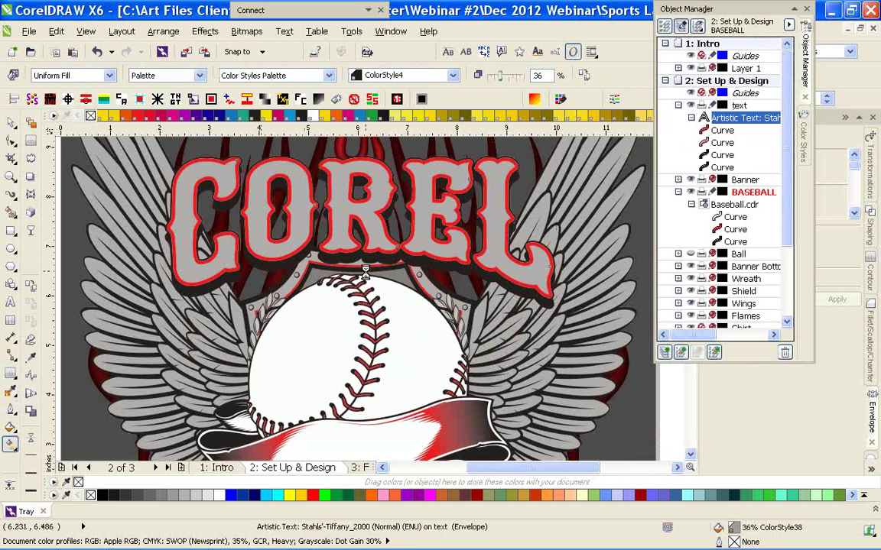
pyautogui.moveTo(367, 268); pyautogui.dragTo(369, 163)
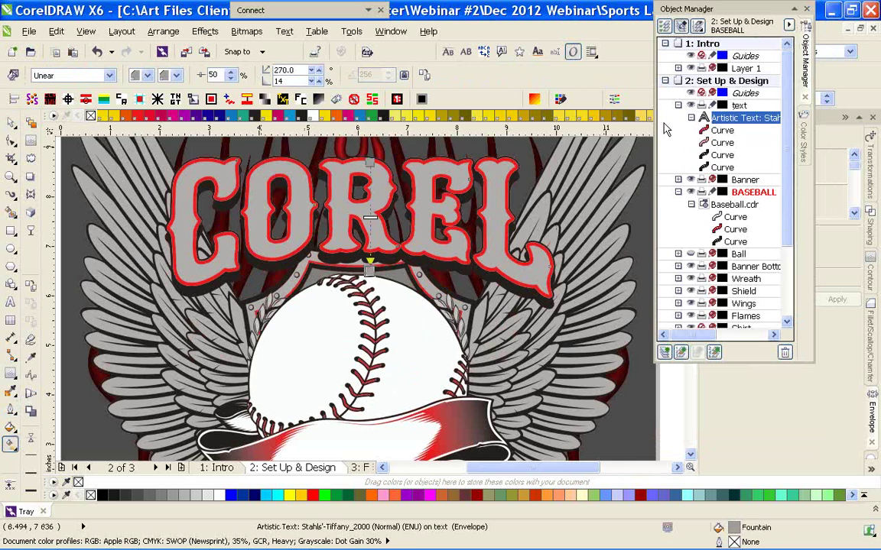
# Color the COREL text's gradient with red ColorStyle1 at the upper end and orange ColorStyle16 at the lower end
pyautogui.click(823, 127)
pyautogui.moveTo(704, 100); pyautogui.dragTo(370, 271)
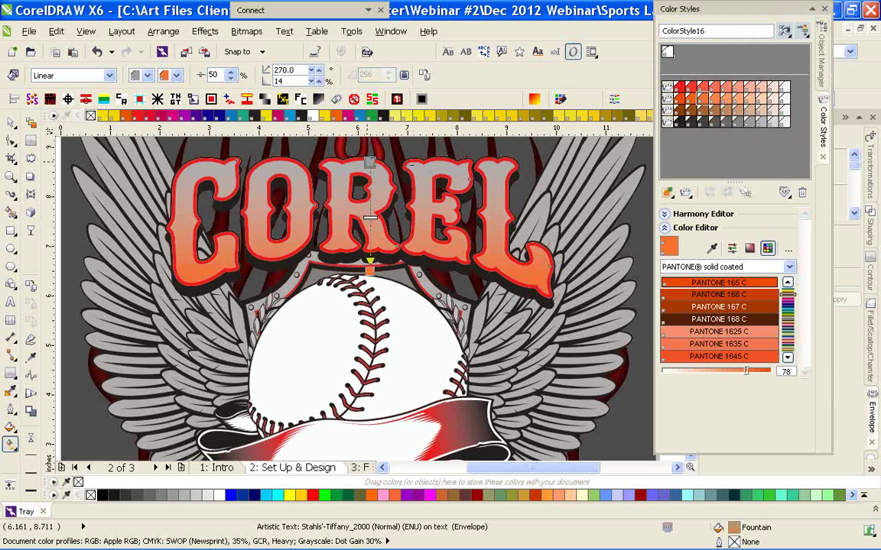
pyautogui.click(680, 86)
pyautogui.moveTo(680, 86); pyautogui.dragTo(371, 133)
pyautogui.click(12, 124)
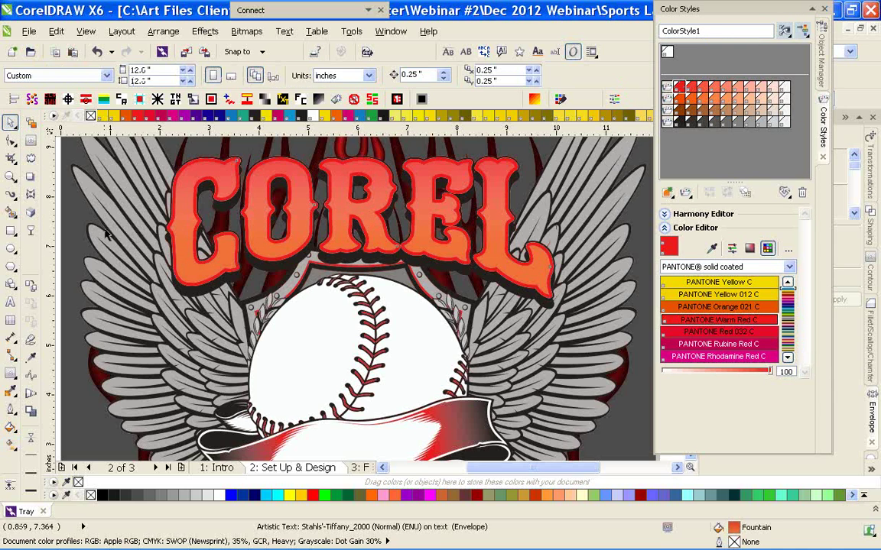
# Sketch a freehand outline about 8.7 by 1.8 inches around the upper half of the COREL text, with a wavy lower edge
pyautogui.click(25, 197)
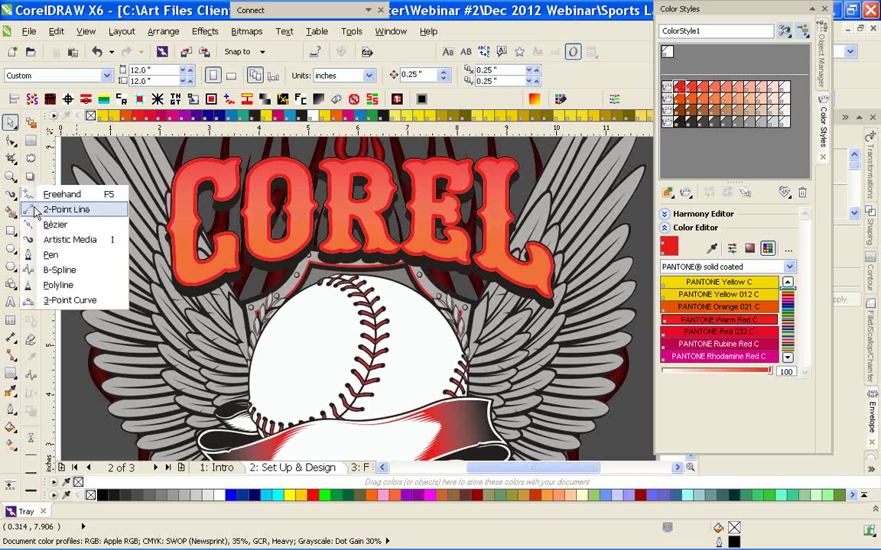
pyautogui.click(38, 194)
pyautogui.moveTo(139, 187); pyautogui.dragTo(581, 221)
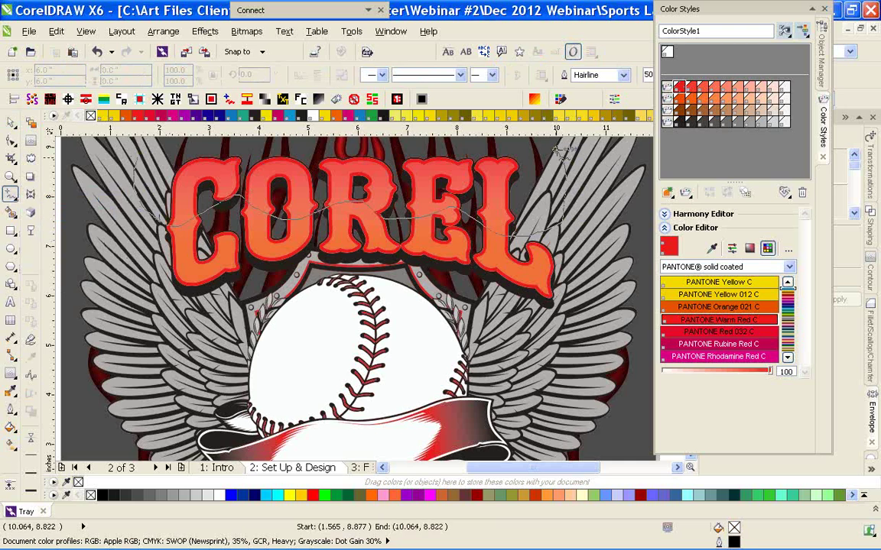
pyautogui.click(12, 124)
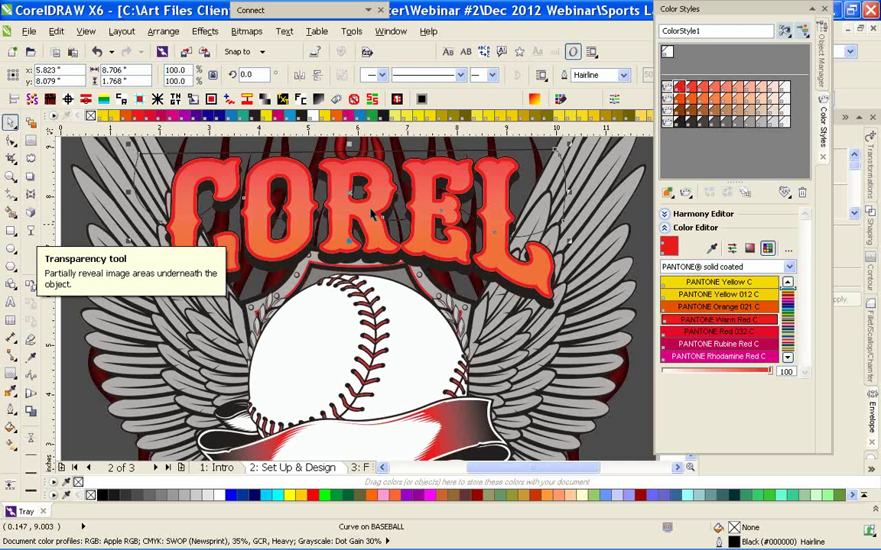
# Try Smart Fill on the letter C, recolor the resulting shape white, and delete the freehand outline
pyautogui.click(11, 216)
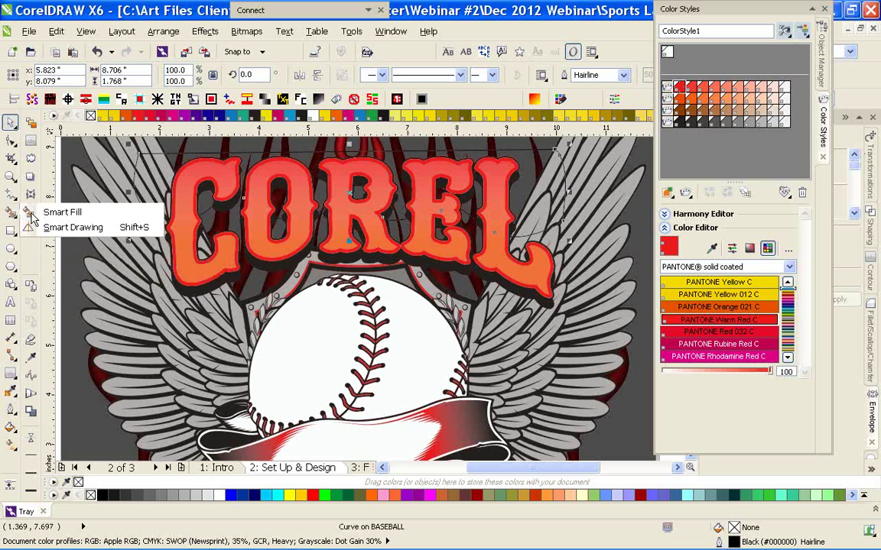
pyautogui.click(27, 203)
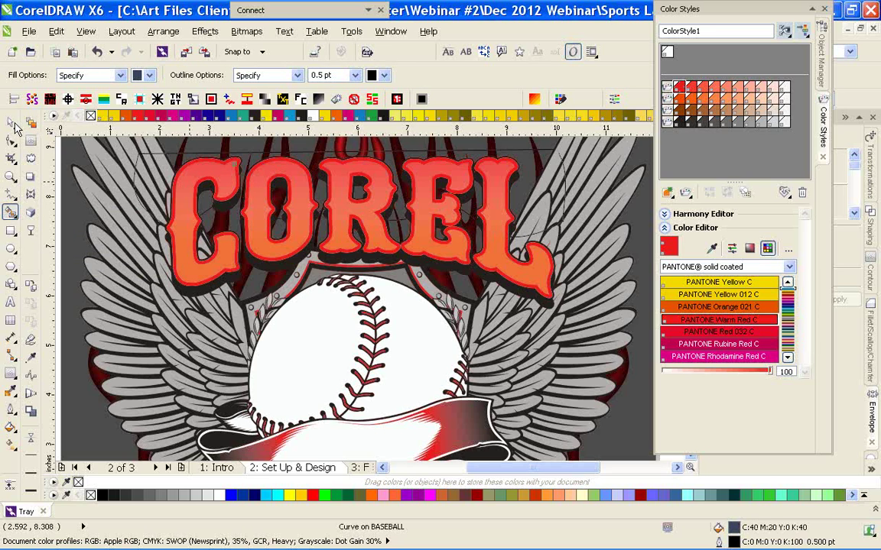
pyautogui.click(11, 124)
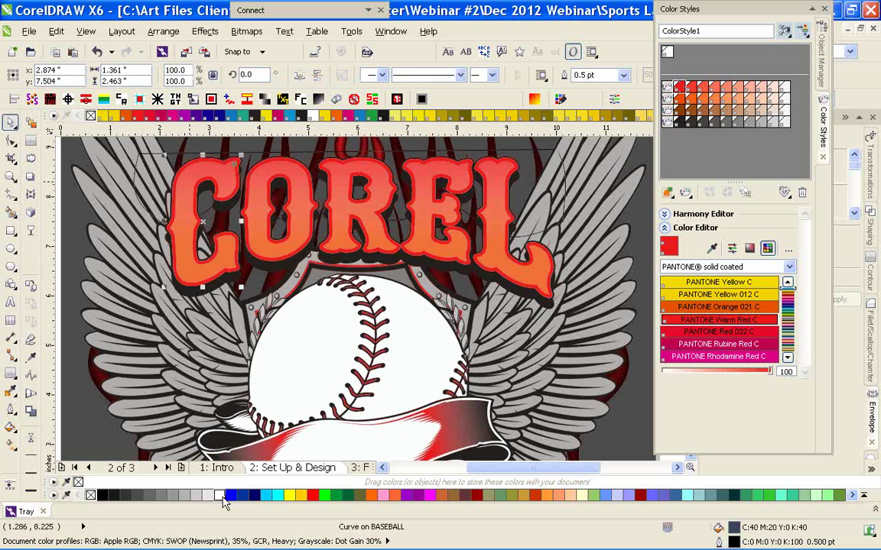
pyautogui.click(189, 262)
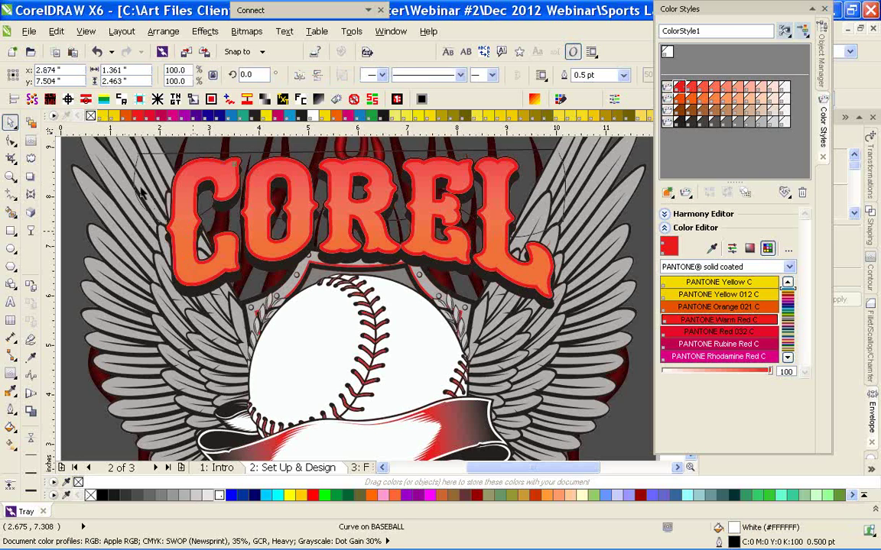
pyautogui.click(154, 170)
pyautogui.press('Delete')
# Make the text layer active and paste a copy of the COREL text directly over the original
pyautogui.click(821, 44)
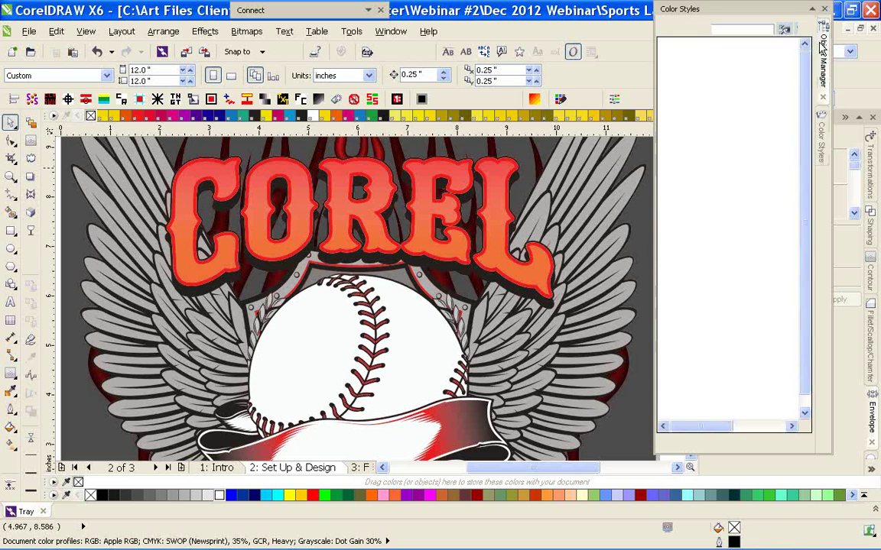
pyautogui.click(739, 107)
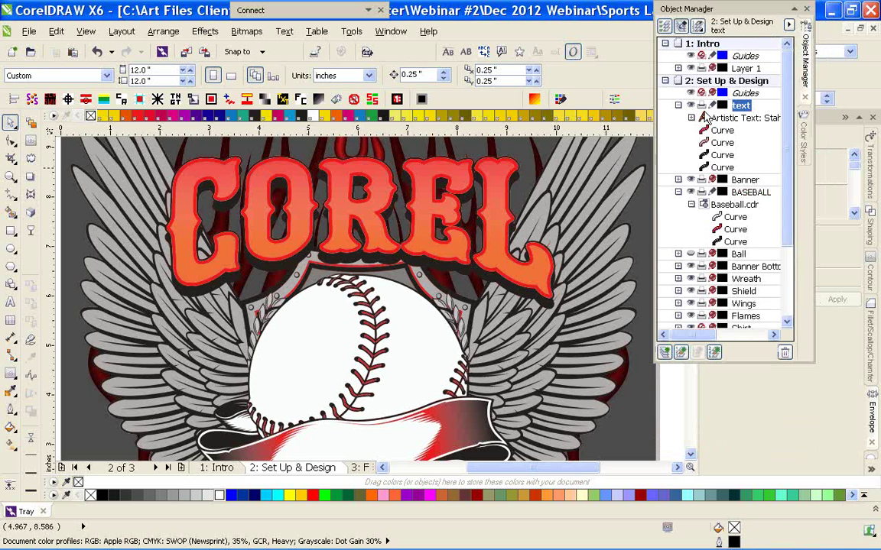
pyautogui.click(678, 192)
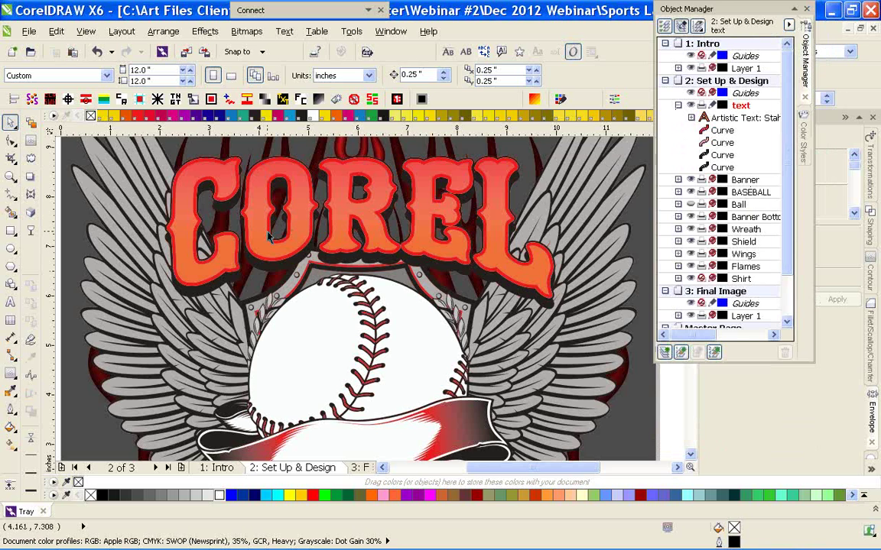
pyautogui.hotkey('ctrl', 'v')
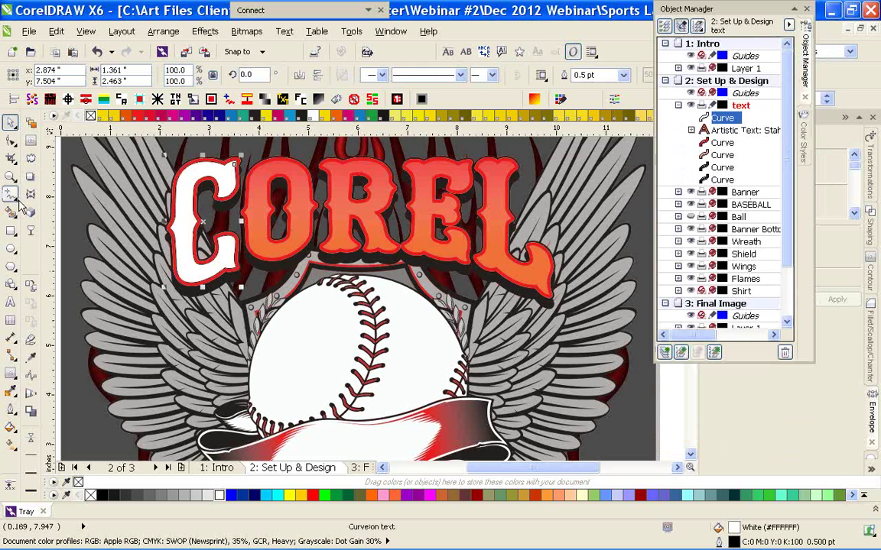
pyautogui.press('Delete')
pyautogui.click(257, 209)
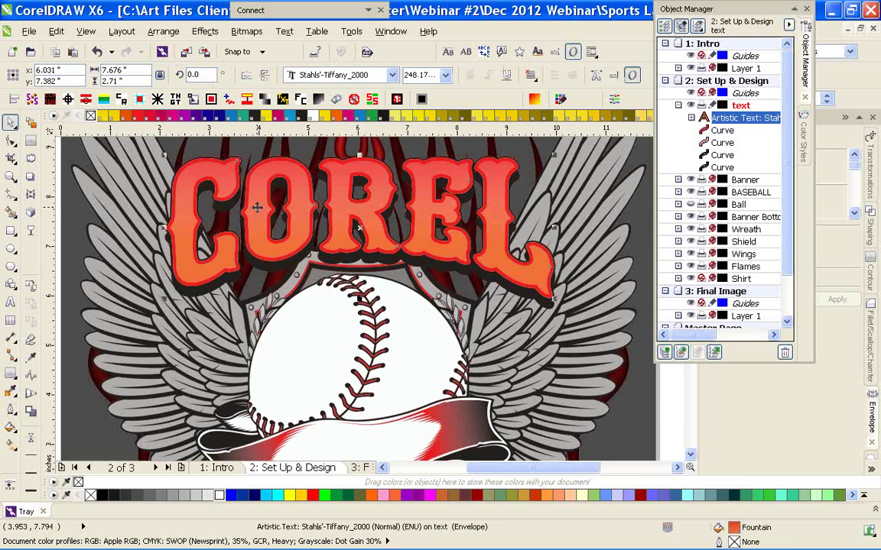
pyautogui.hotkey('ctrl', 'c')
pyautogui.hotkey('ctrl', 'v')
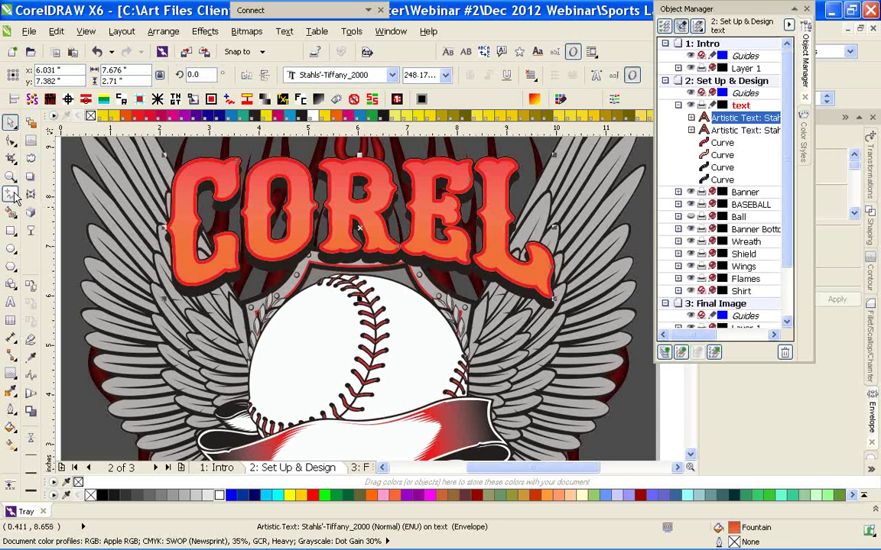
# Erase the lower part of the copied COREL text with the Eraser tool at a 0.5-inch nib, keeping the upper part
pyautogui.click(11, 195)
pyautogui.moveTo(10, 156)
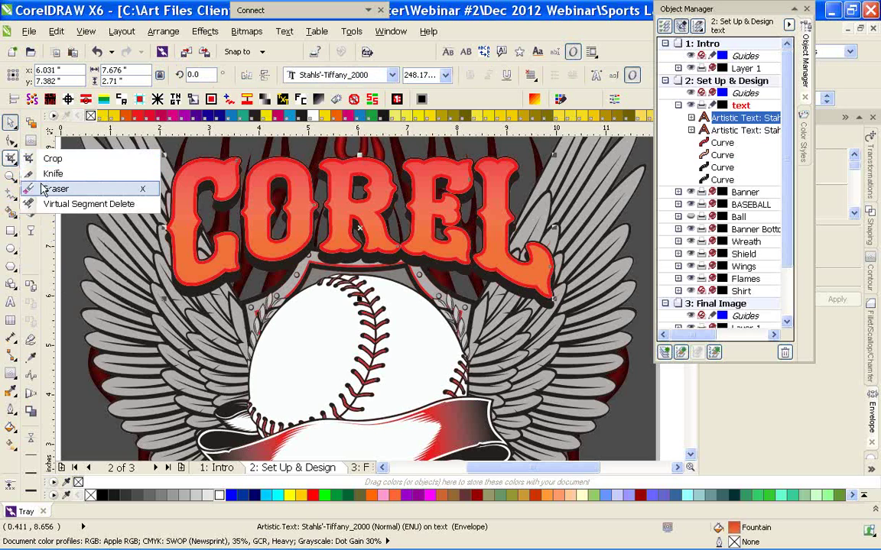
pyautogui.click(44, 190)
pyautogui.moveTo(86, 75); pyautogui.dragTo(13, 79)
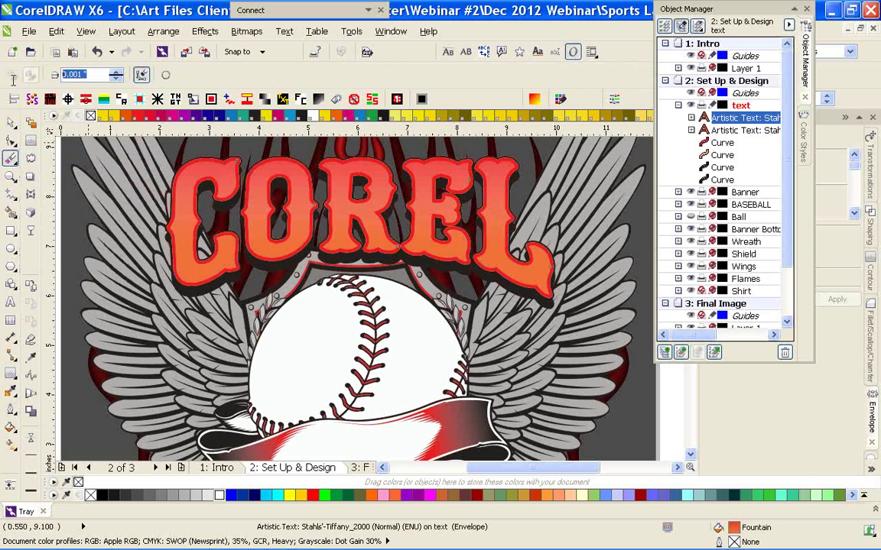
pyautogui.write('0.5')
pyautogui.press('Return')
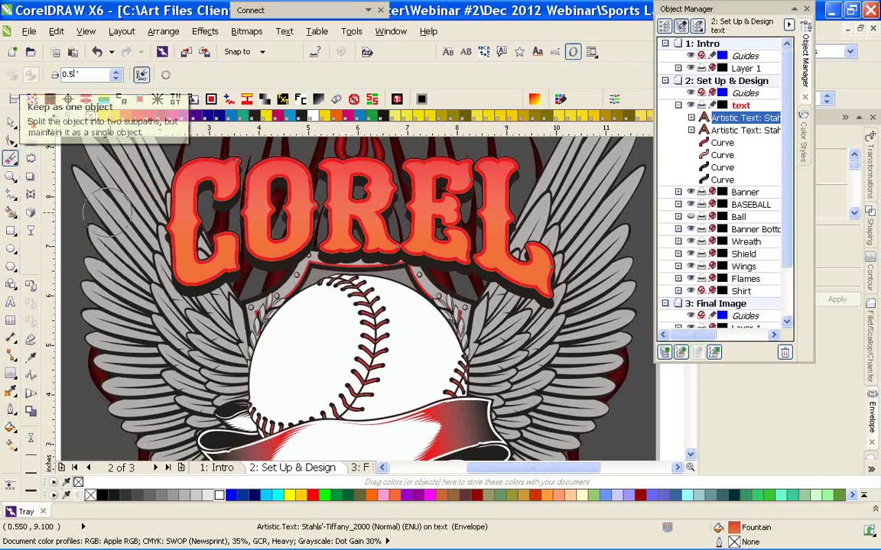
pyautogui.moveTo(190, 239)
pyautogui.mouseDown()
pyautogui.moveTo(279, 222)
pyautogui.moveTo(351, 235)
pyautogui.moveTo(373, 227)
pyautogui.moveTo(483, 230)
pyautogui.moveTo(501, 234)
pyautogui.moveTo(551, 281)
pyautogui.moveTo(306, 254)
pyautogui.moveTo(152, 275)
pyautogui.moveTo(222, 273)
pyautogui.mouseUp()
pyautogui.press('space')
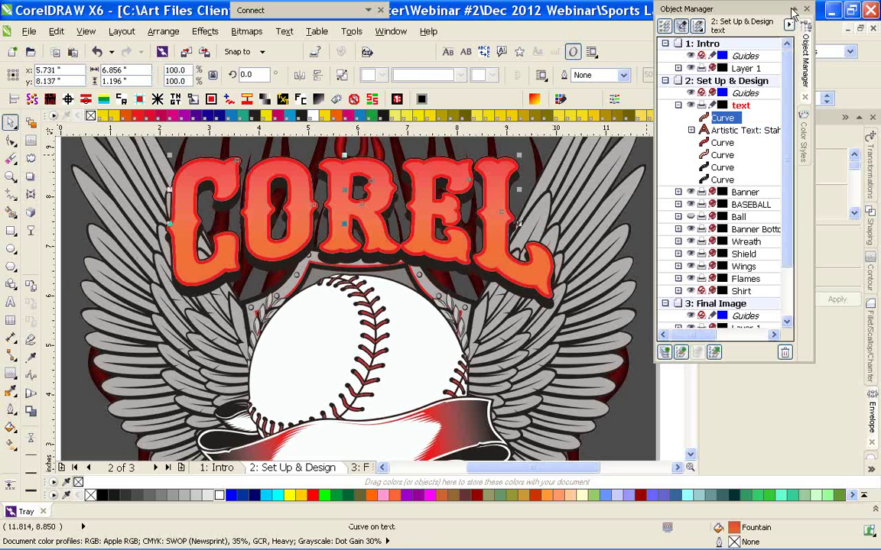
# Fill the remaining upper lettering with white ColorStyle5, add a linear transparency fading downward as a highlight, and deselect it
pyautogui.click(803, 141)
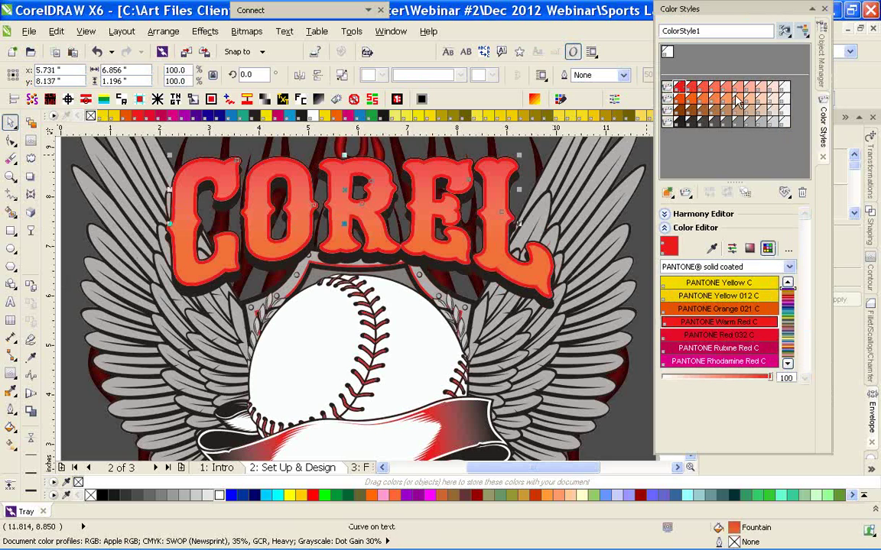
pyautogui.doubleClick(668, 54)
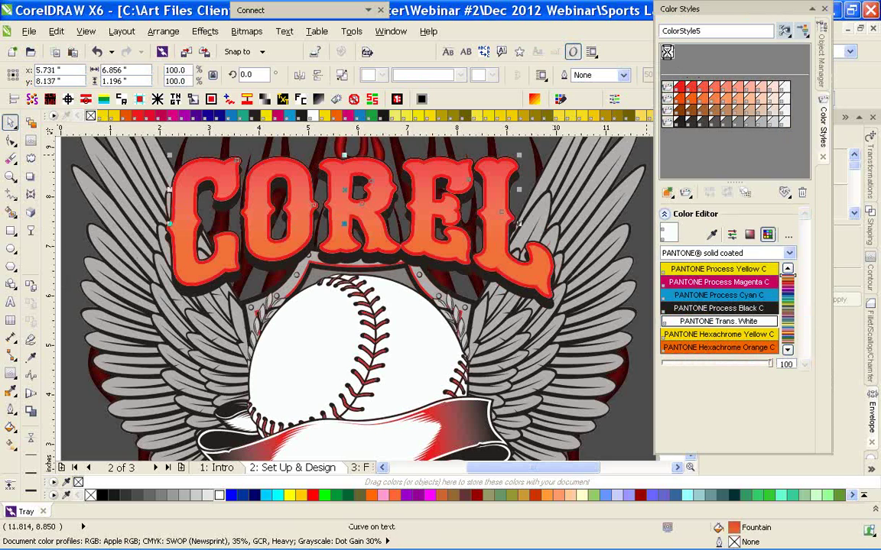
pyautogui.click(31, 231)
pyautogui.moveTo(349, 159); pyautogui.dragTo(349, 210)
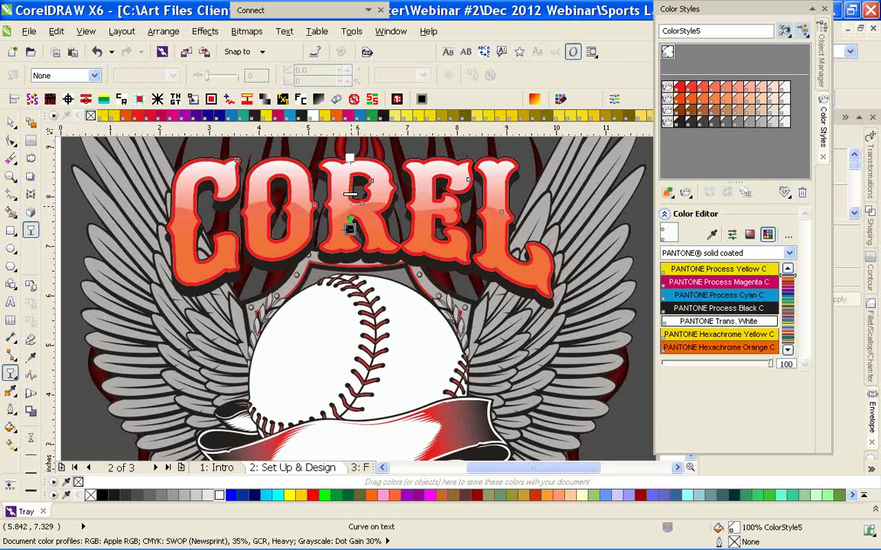
pyautogui.moveTo(349, 159); pyautogui.dragTo(349, 133)
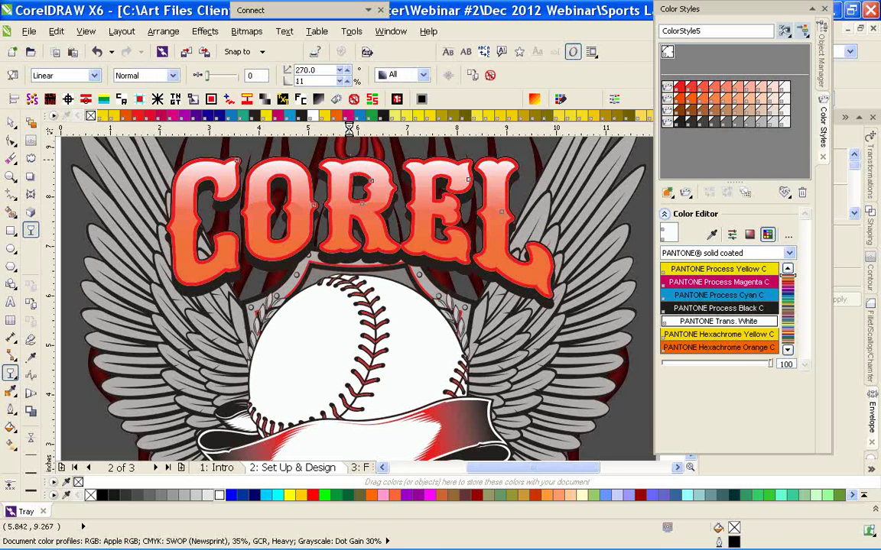
pyautogui.click(10, 123)
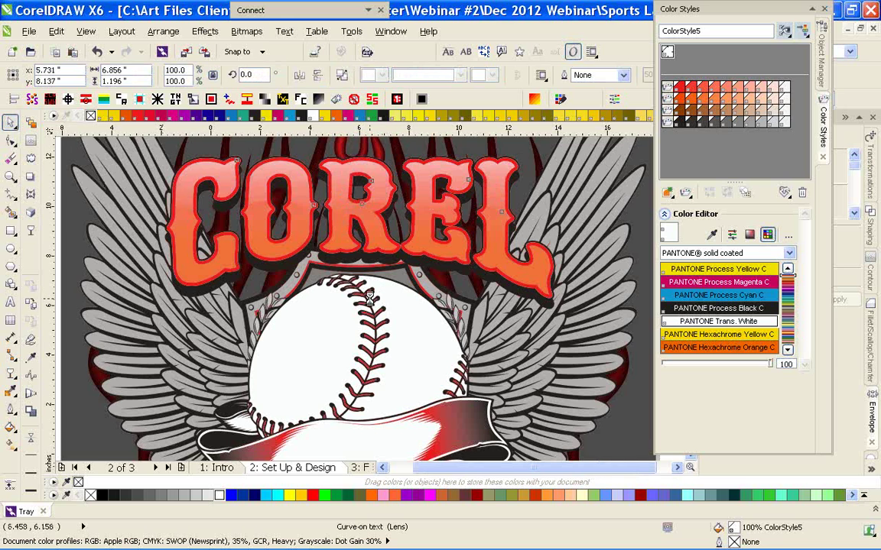
pyautogui.hotkey('shift', 'F4')
pyautogui.press('Escape')
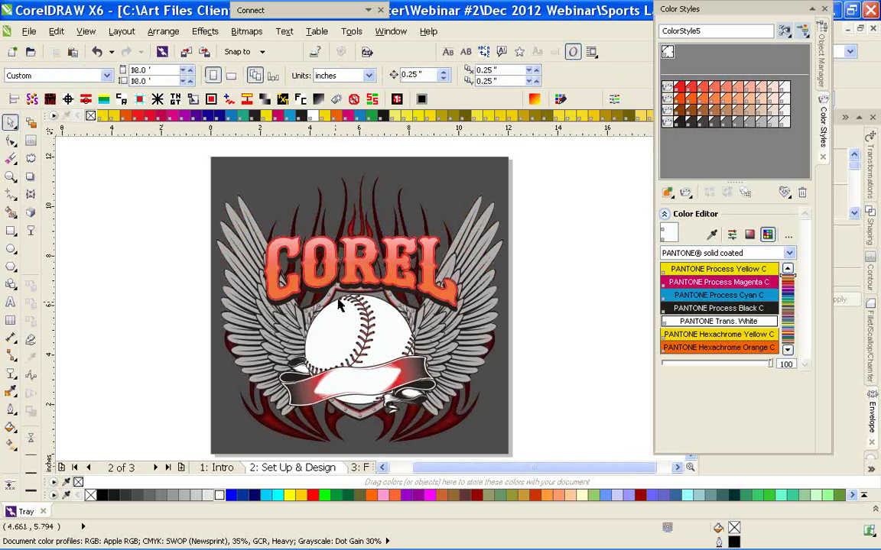
# Try orange ColorStyle2 as the fill of the COREL text's black shadow, undo it, and clear the selection
pyautogui.scroll(1, 312, 295)
pyautogui.click(263, 228)
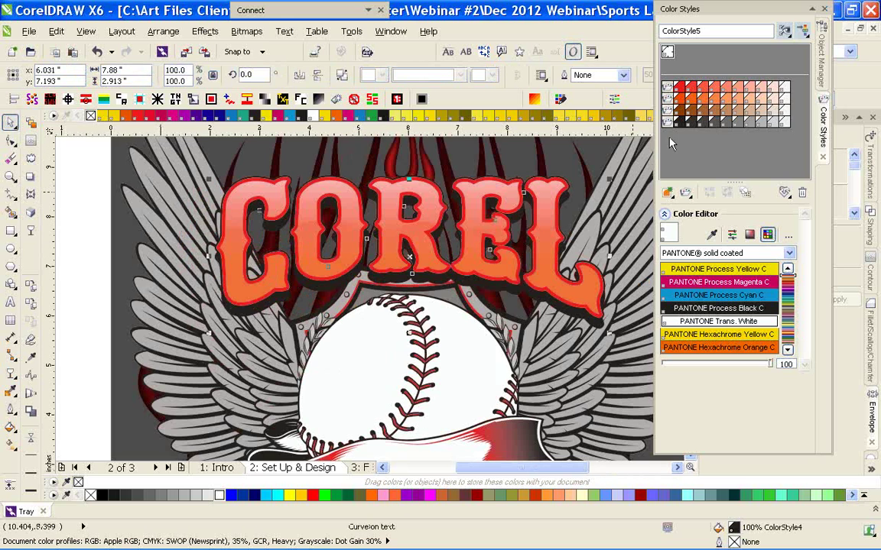
pyautogui.doubleClick(682, 97)
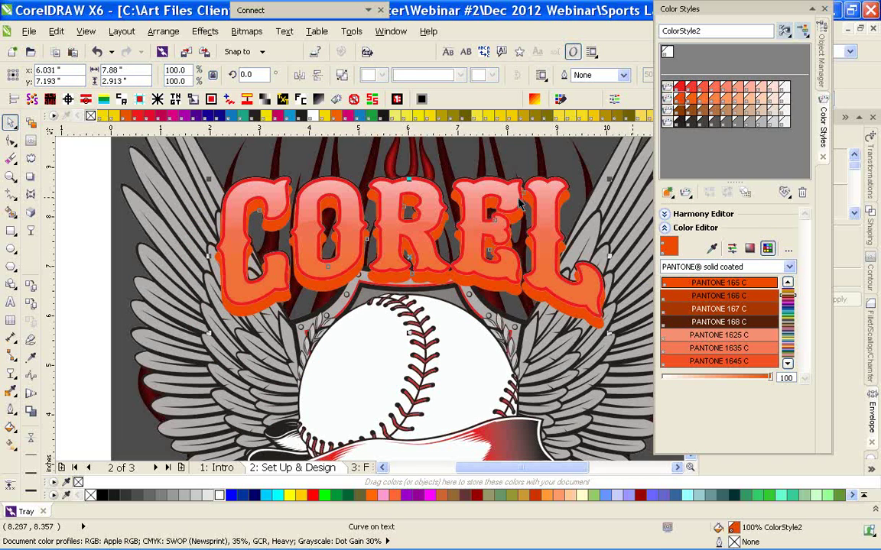
pyautogui.click(498, 161)
pyautogui.click(471, 247)
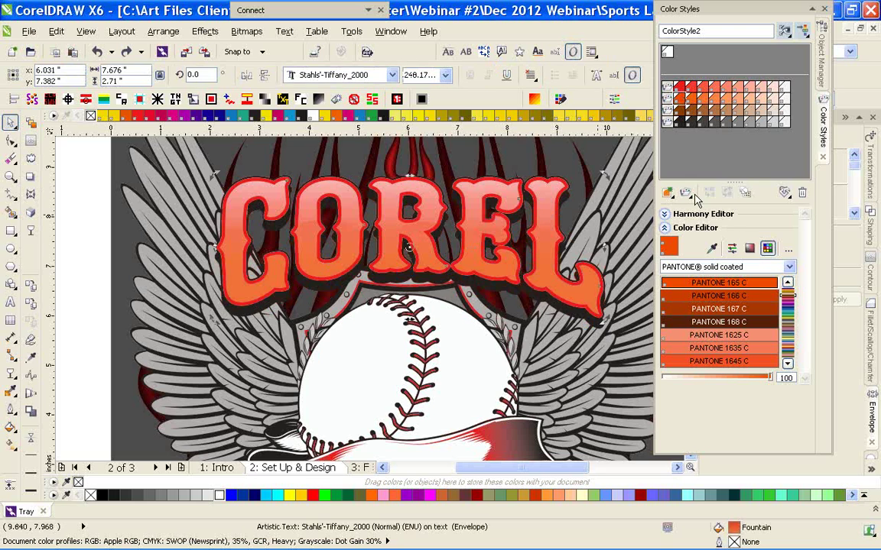
pyautogui.press('Escape')
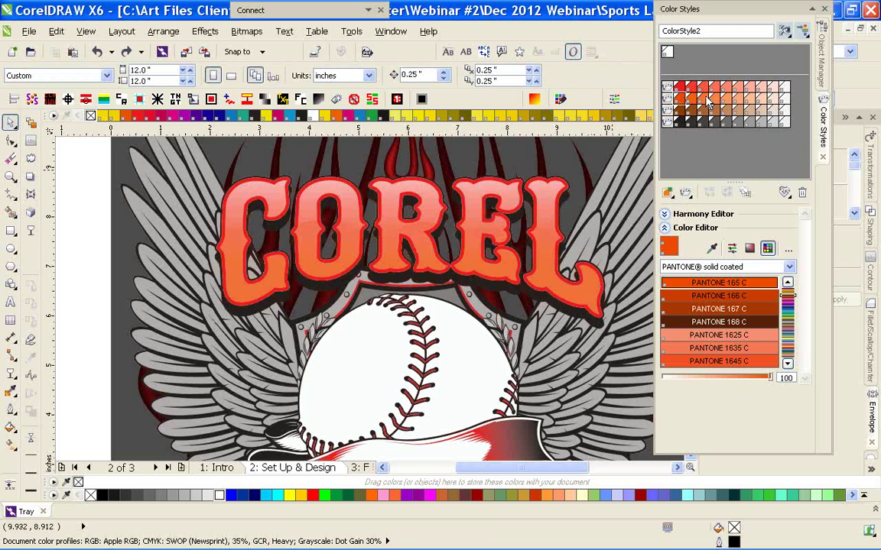
# Recolor the ColorStyle1 harmony to PANTONE Yellow 012 C and the ColorStyle2 harmony to PANTONE 3135 C
pyautogui.click(668, 92)
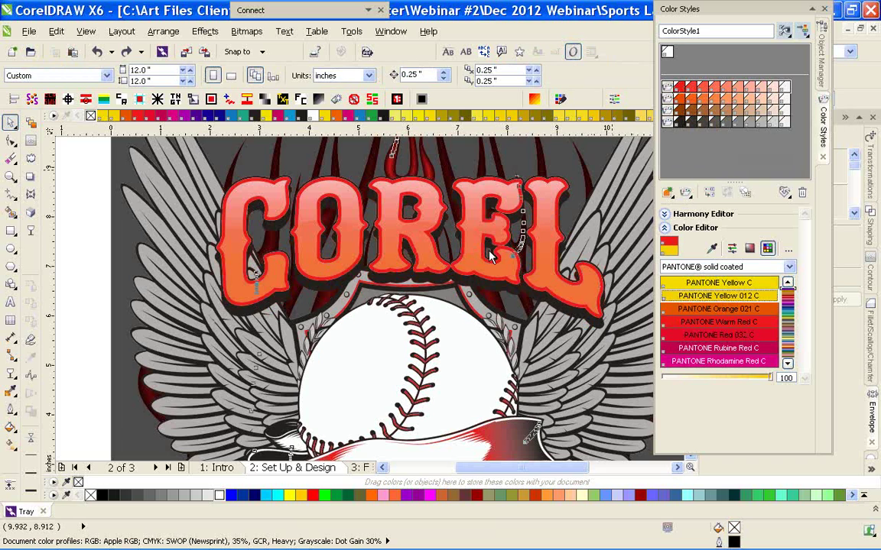
pyautogui.click(678, 99)
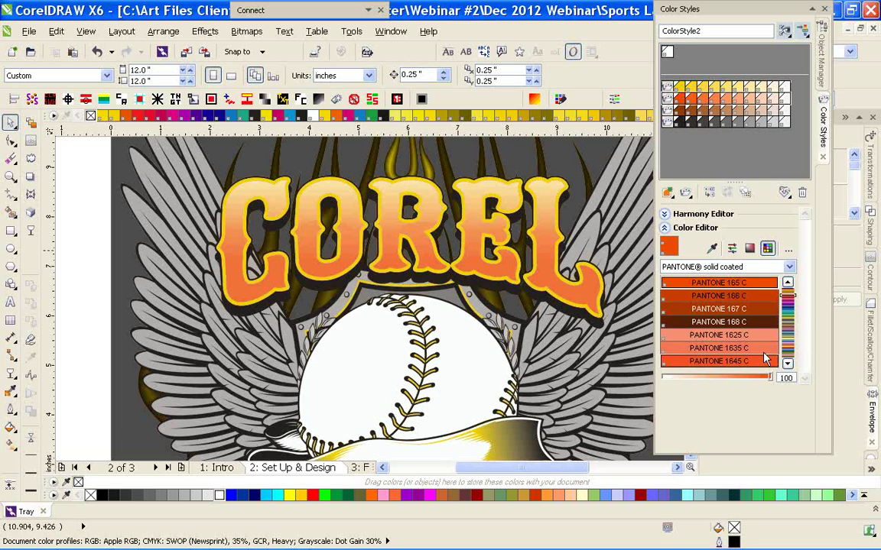
pyautogui.scroll(-10, 760, 352)
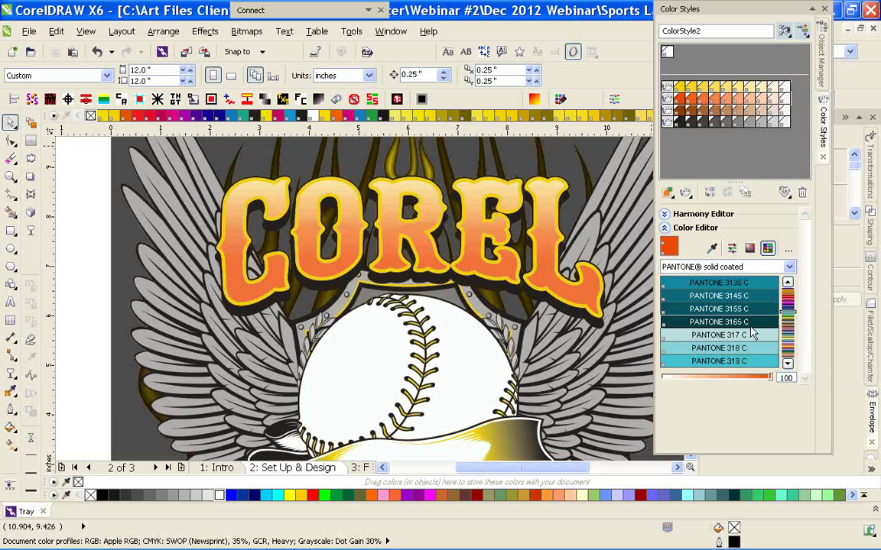
pyautogui.click(719, 283)
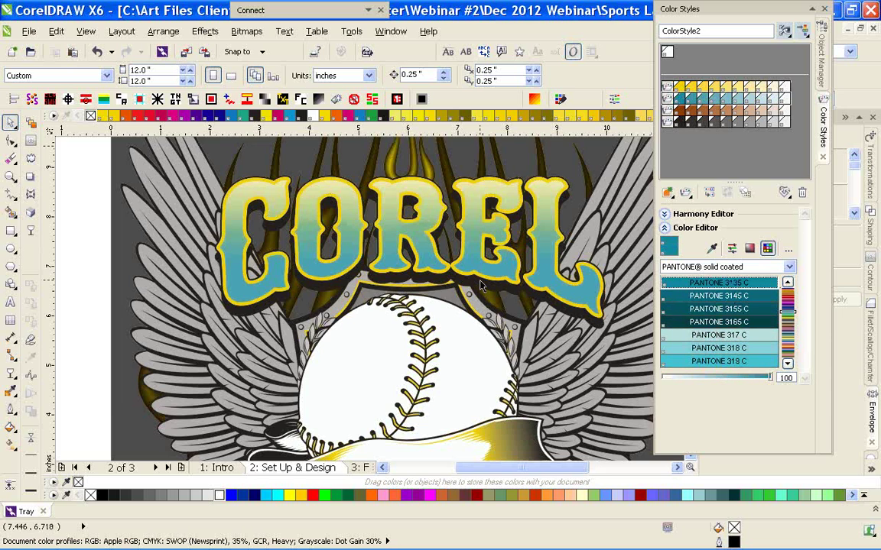
pyautogui.press('F4')
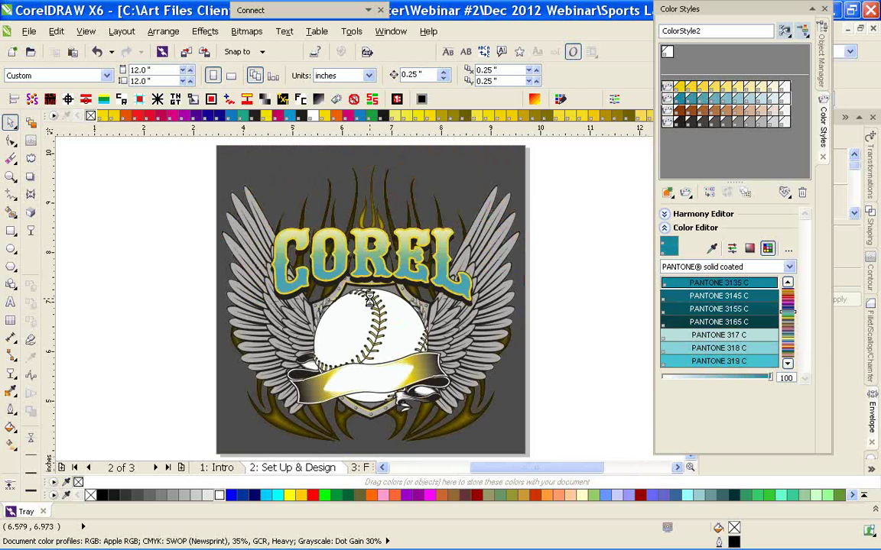
pyautogui.scroll(1, 369, 300)
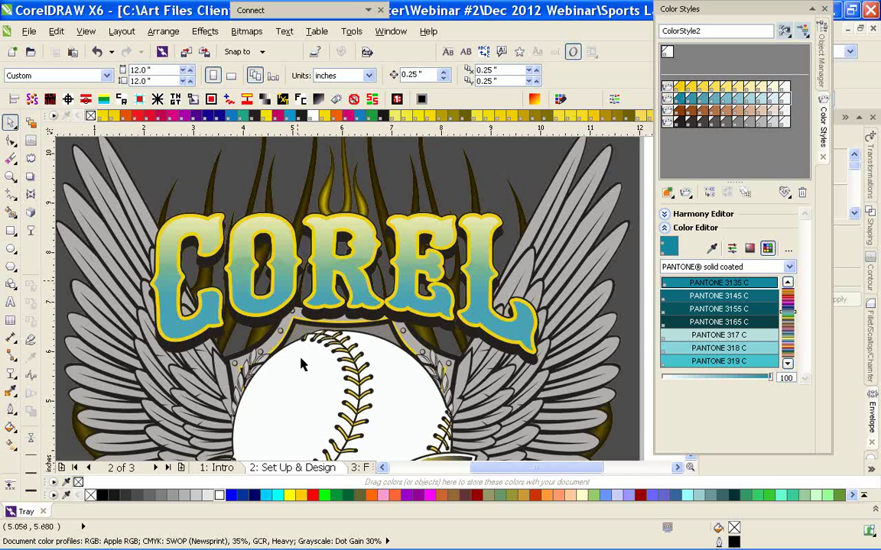
pyautogui.scroll(-1, 369, 300)
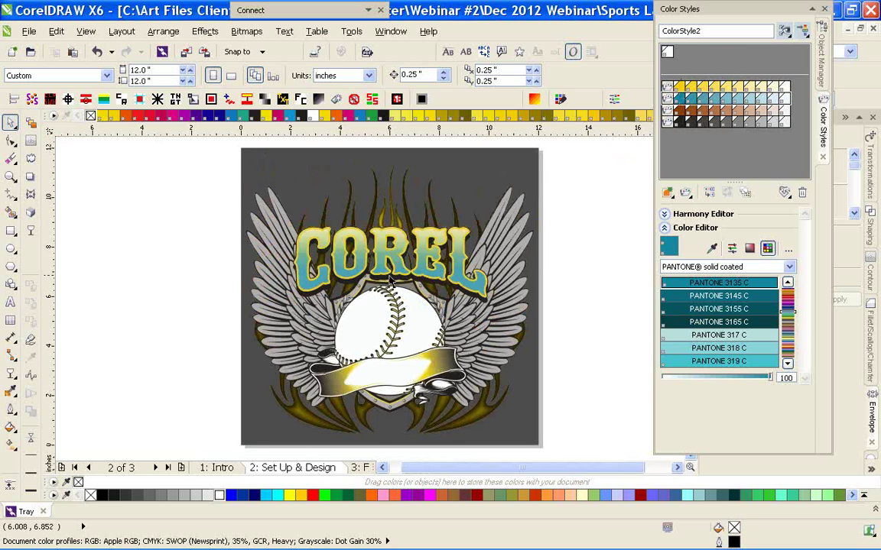
# Try the COREL lettering without its upper gloss highlight by deleting the highlight, and undo the deletion
pyautogui.scroll(1, 390, 279)
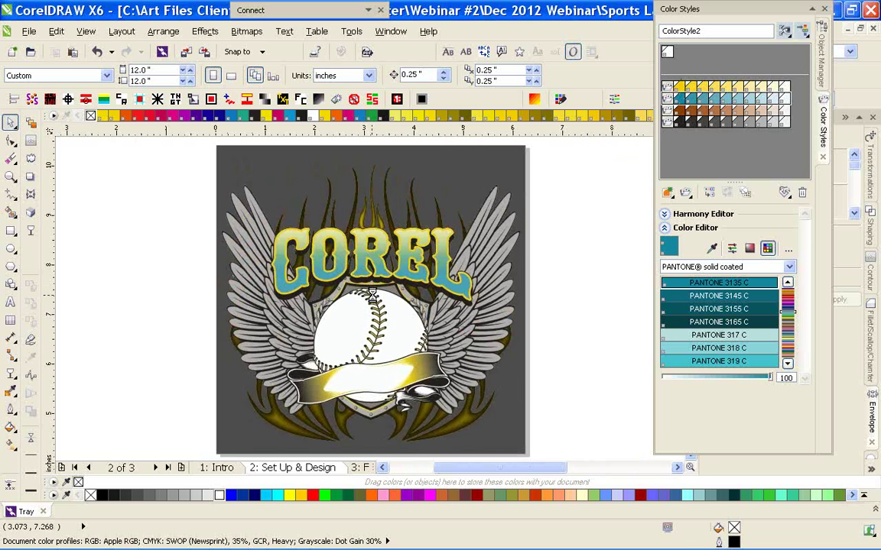
pyautogui.click(419, 240)
pyautogui.press('Delete')
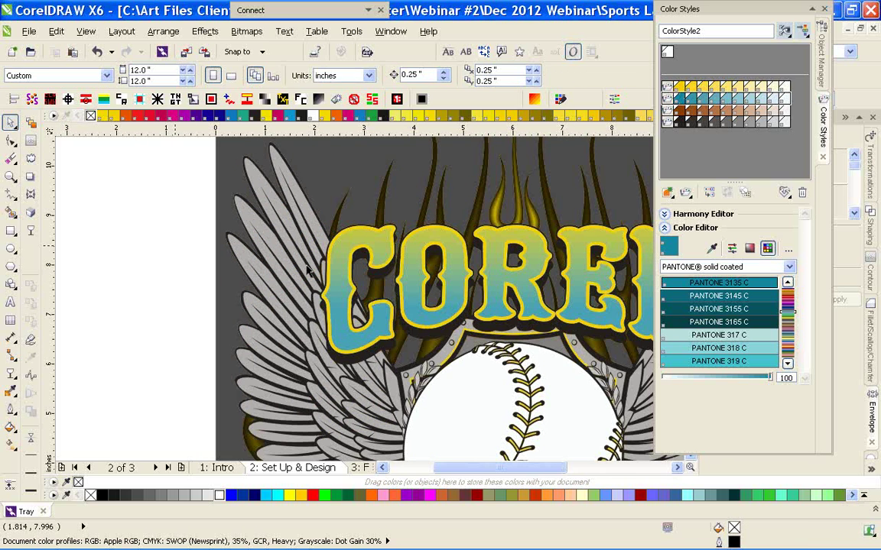
pyautogui.hotkey('ctrl', 'z')
pyautogui.click(195, 264)
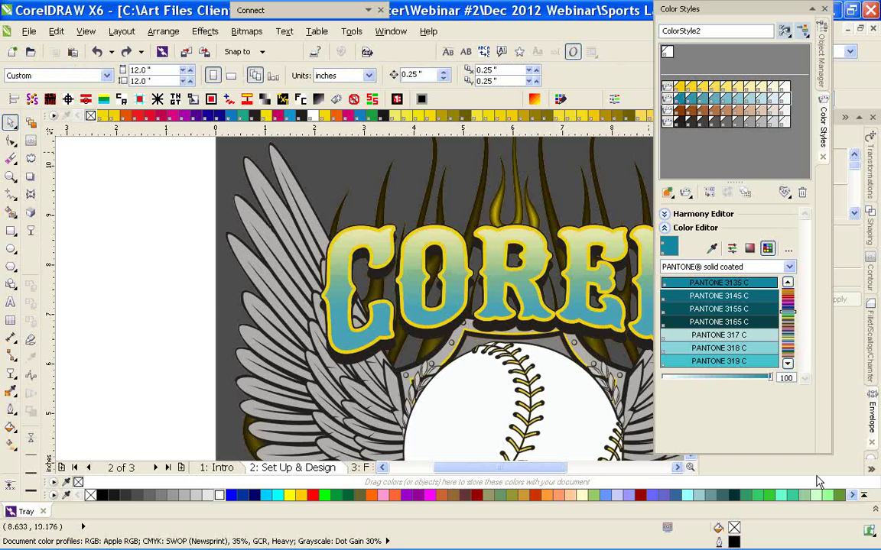
pyautogui.moveTo(822, 545)
pyautogui.hotkey('shift', 'F4')
pyautogui.moveTo(195, 205); pyautogui.dragTo(476, 305)
pyautogui.press('Escape')
pyautogui.scroll(1, 295, 265)
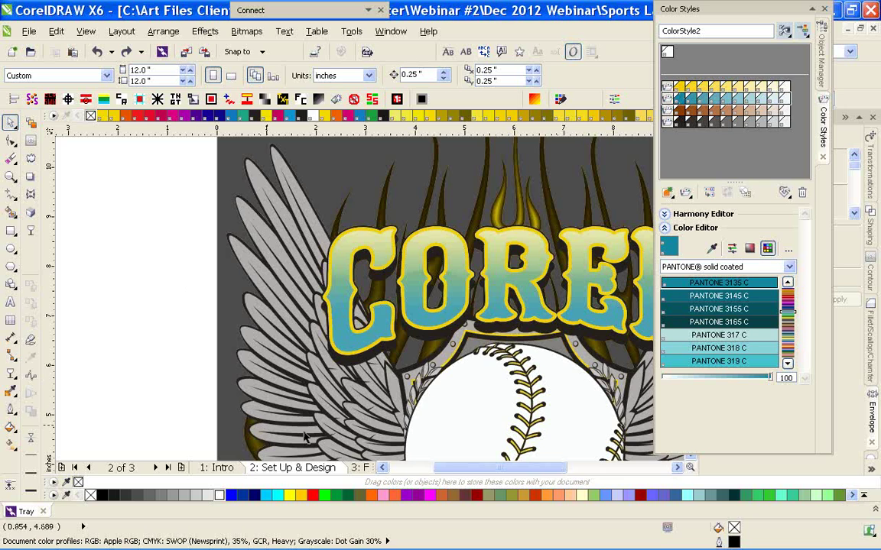
# Hide the Banner, BASEBALL, Ball, Banner Bottom, Wreath, Shield, Wings and Flames layers, leaving only the text and Shirt artwork showing
pyautogui.click(823, 61)
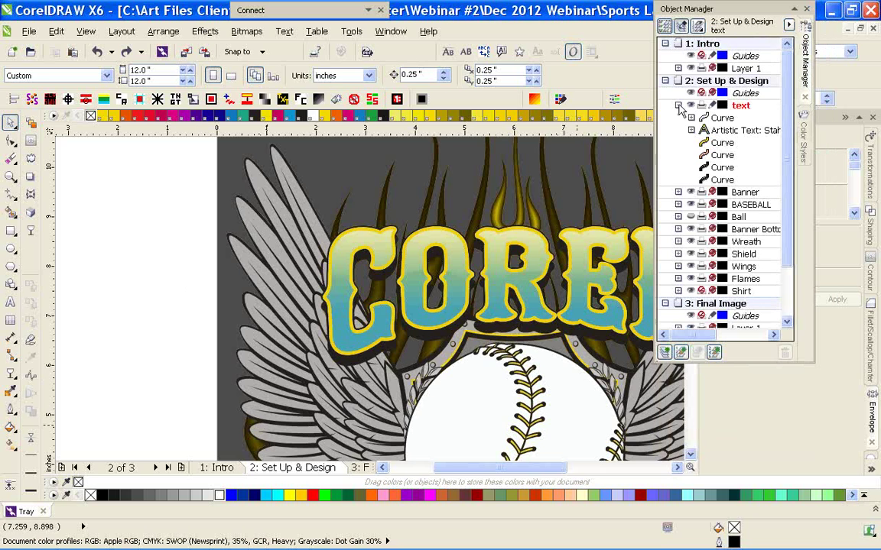
pyautogui.click(678, 105)
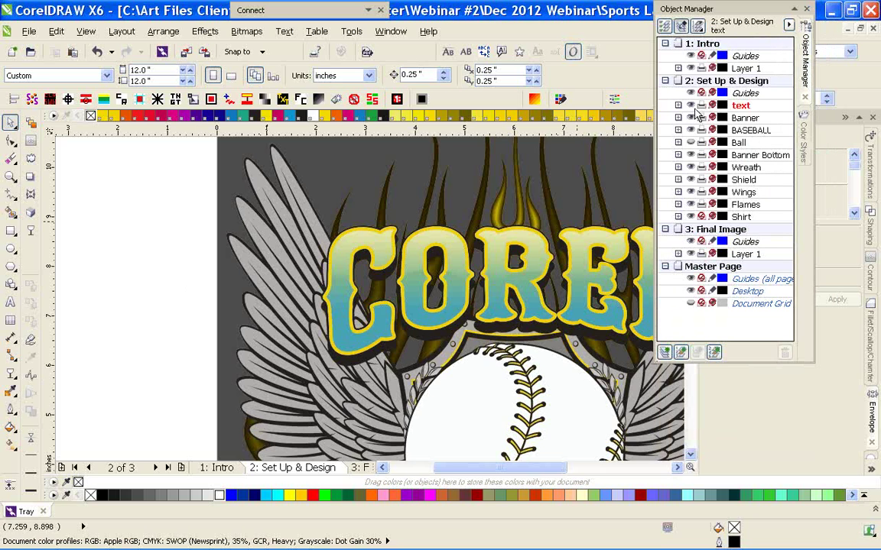
pyautogui.click(691, 106)
pyautogui.click(691, 118)
pyautogui.click(691, 130)
pyautogui.click(691, 142)
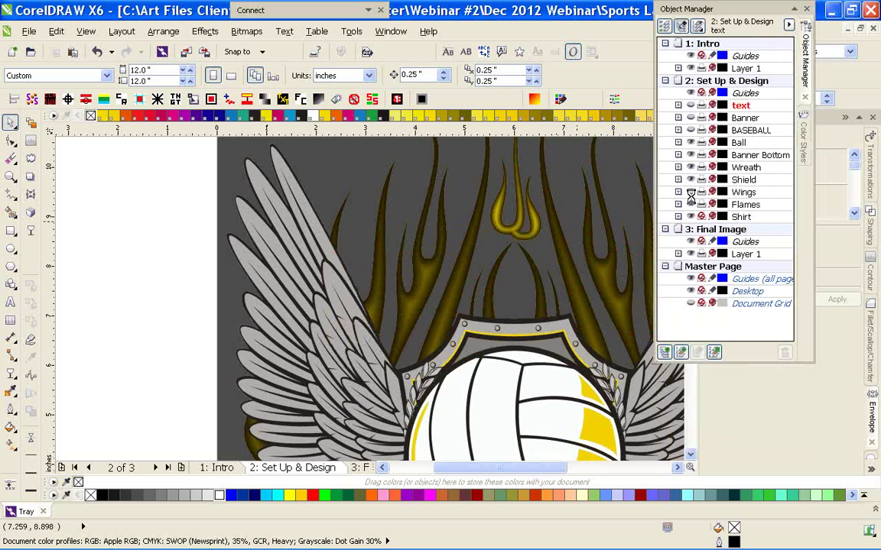
pyautogui.click(691, 192)
pyautogui.click(690, 180)
pyautogui.click(691, 167)
pyautogui.click(690, 154)
pyautogui.click(690, 142)
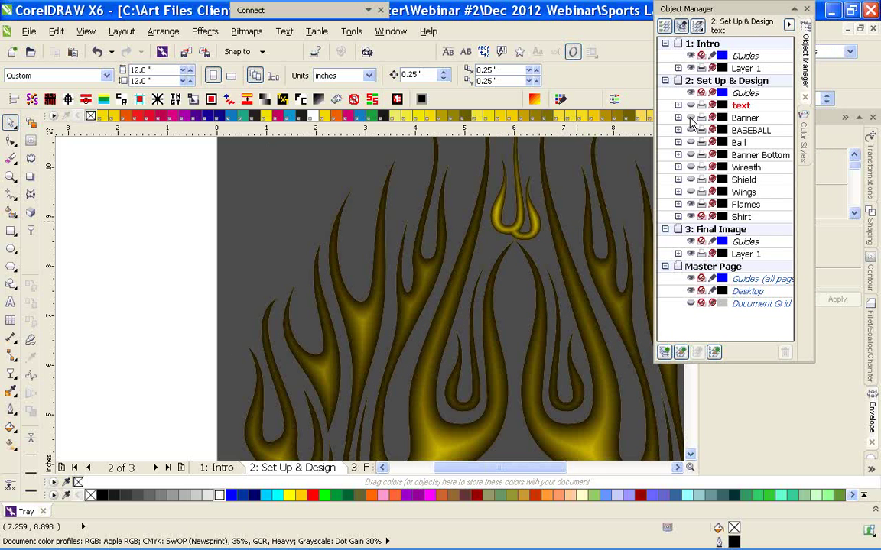
pyautogui.click(691, 130)
pyautogui.click(691, 204)
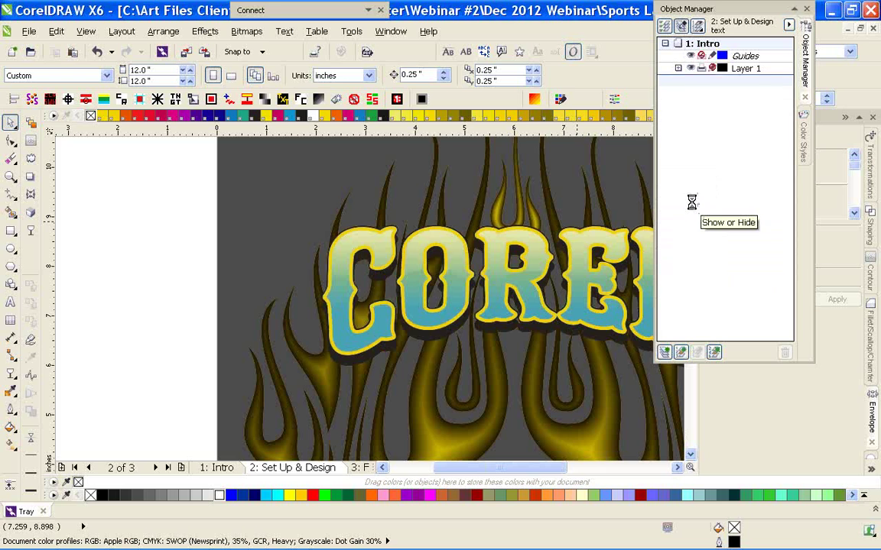
# Try pasting onto the text layer and add a new layer above it on the Set Up & Design page
pyautogui.scroll(-2, 374, 305)
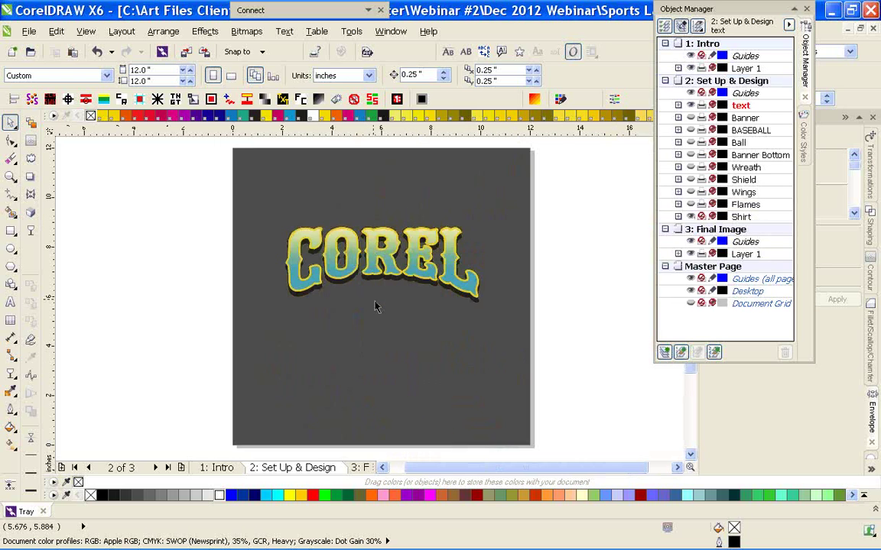
pyautogui.scroll(3, 369, 295)
pyautogui.hotkey('ctrl', 'v')
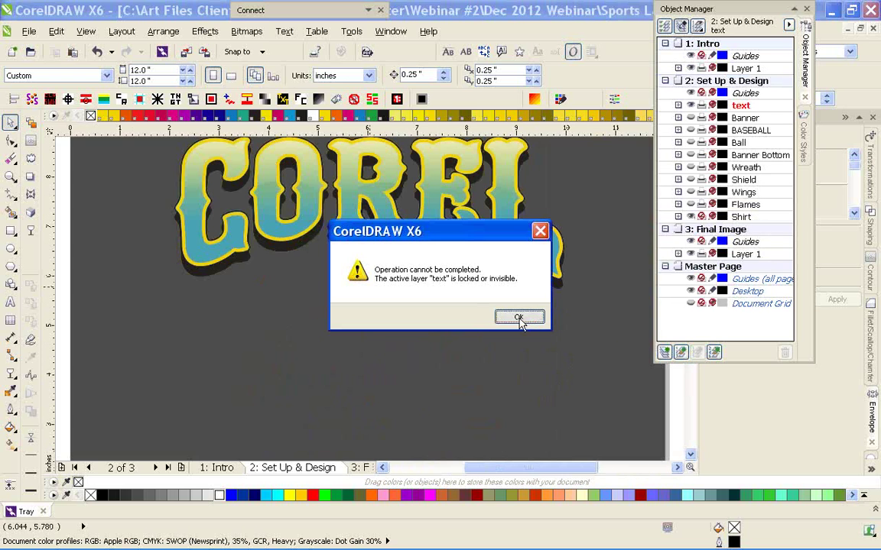
pyautogui.click(519, 318)
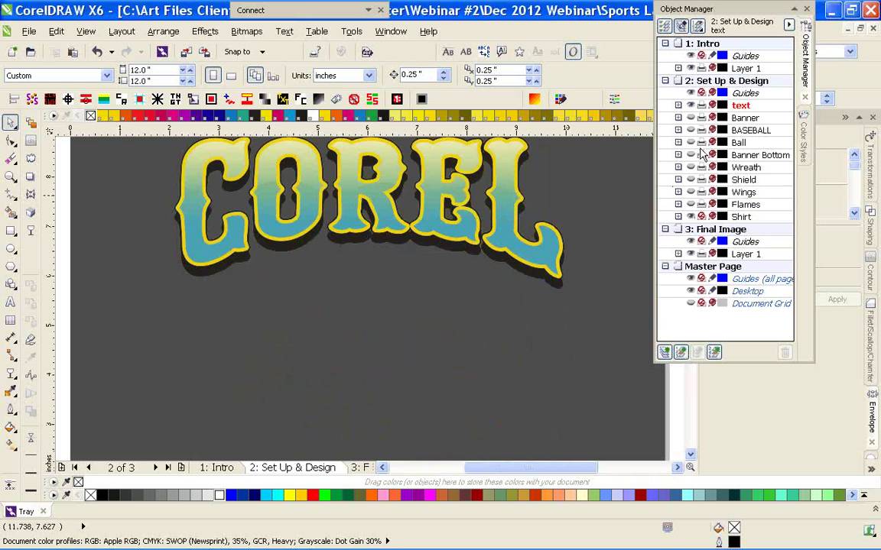
pyautogui.click(664, 351)
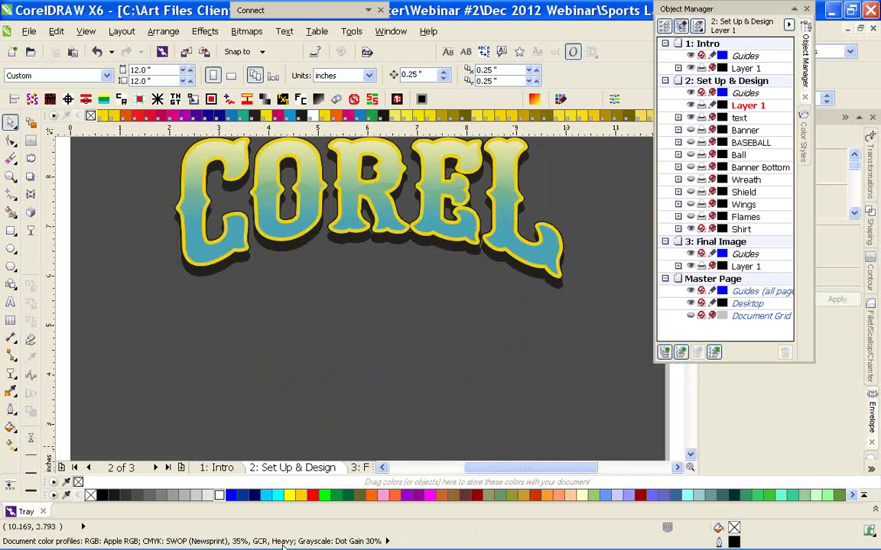
# Import the Herrinbone PTRN.cdr clip art from the Corel CONNECT tray onto the new layer, accepting the default Apple RGB profile
pyautogui.click(227, 541)
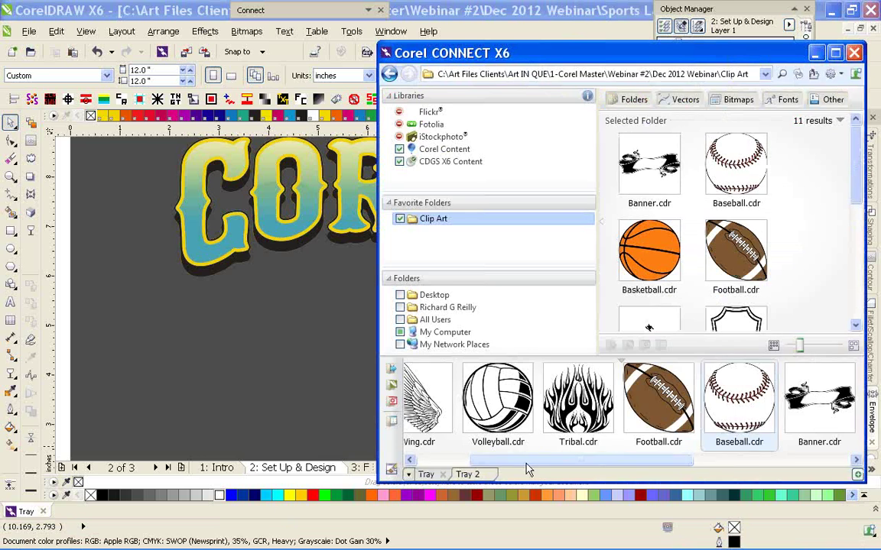
pyautogui.scroll(-5, 503, 418)
pyautogui.moveTo(672, 421); pyautogui.dragTo(240, 369)
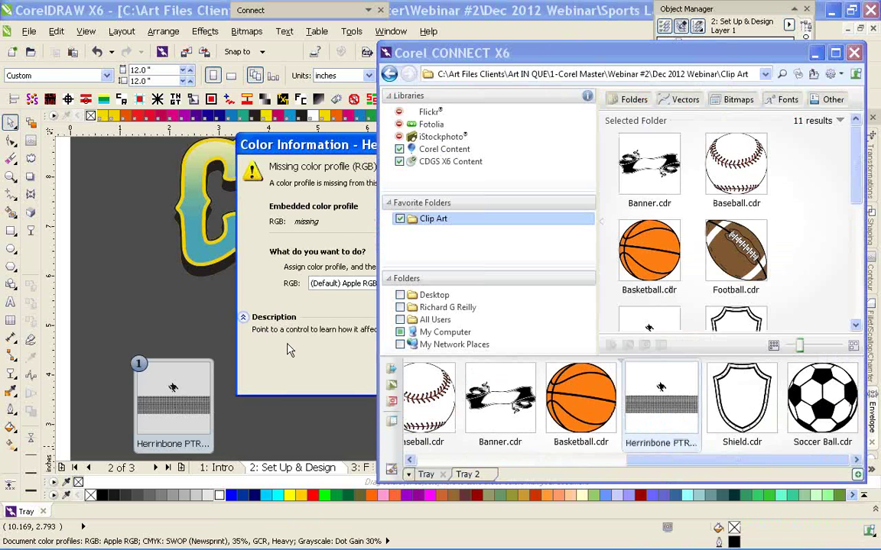
pyautogui.click(287, 350)
pyautogui.press('Return')
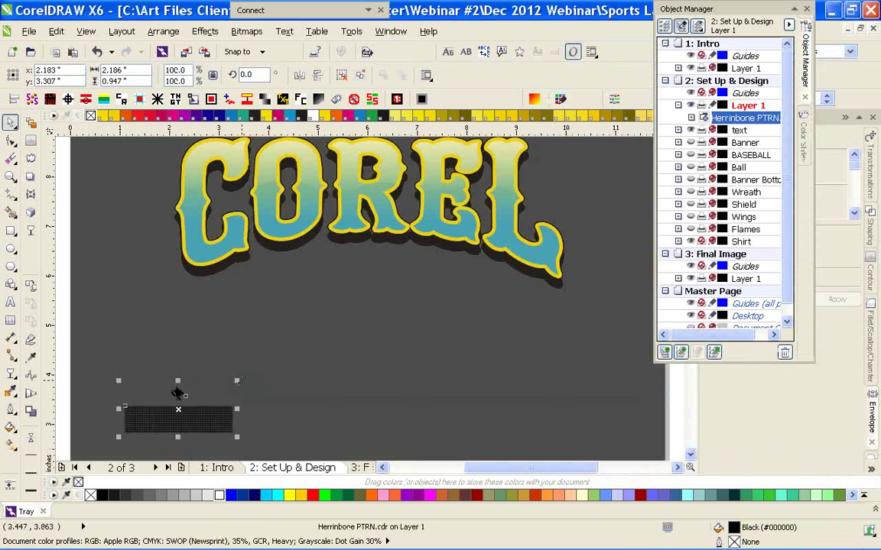
# Enlarge the imported pattern artwork to about 4.97 by 2.15 inches, ungroup it, and clear the selection
pyautogui.moveTo(237, 381); pyautogui.dragTo(377, 295)
pyautogui.hotkey('ctrl', 'u')
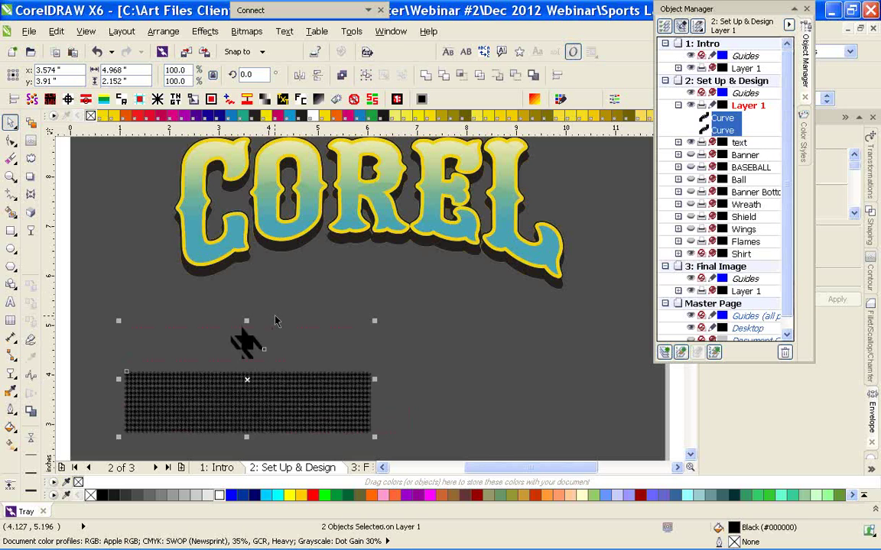
pyautogui.click(275, 321)
# Move the single pattern motif away from the pattern block, enlarge it to about 1.06 inches wide to inspect it, and delete it
pyautogui.moveTo(243, 342); pyautogui.dragTo(348, 312)
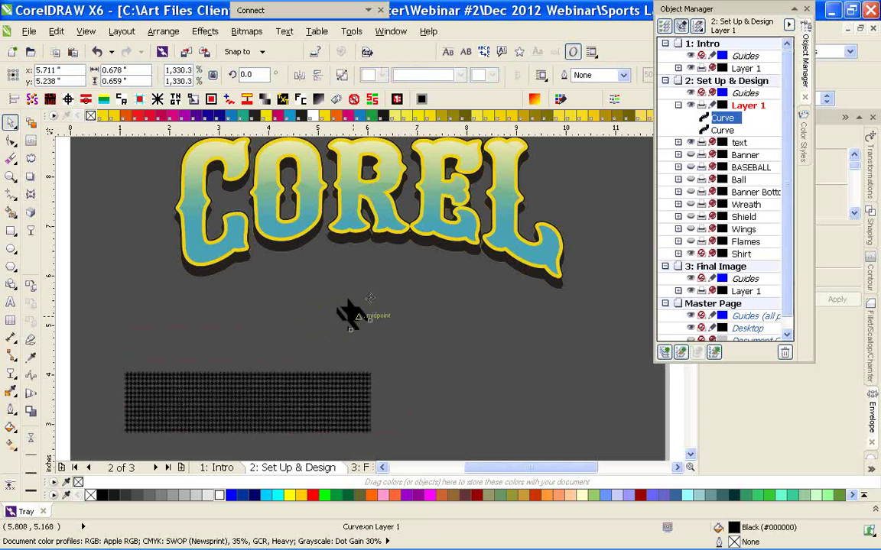
pyautogui.scroll(4, 351, 313)
pyautogui.moveTo(417, 236); pyautogui.dragTo(471, 199)
pyautogui.scroll(-2, 367, 297)
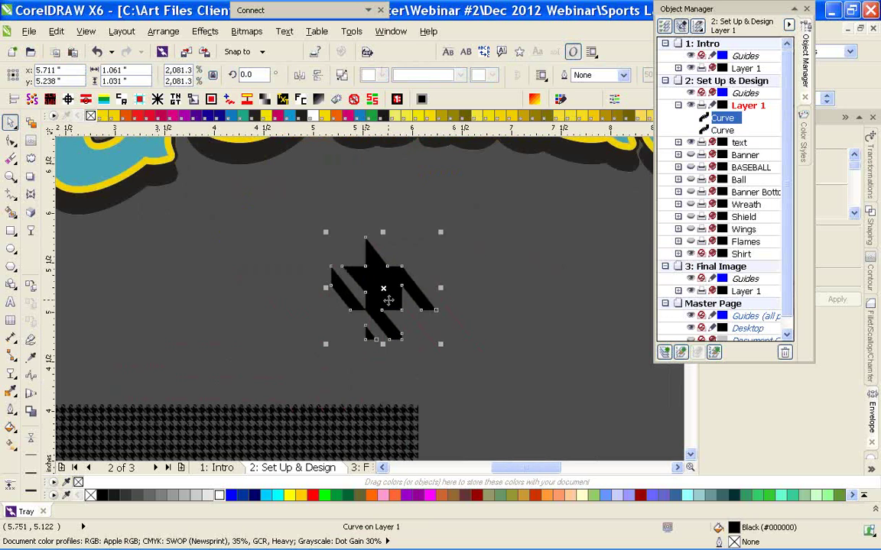
pyautogui.click(318, 299)
pyautogui.moveTo(344, 295); pyautogui.dragTo(322, 303)
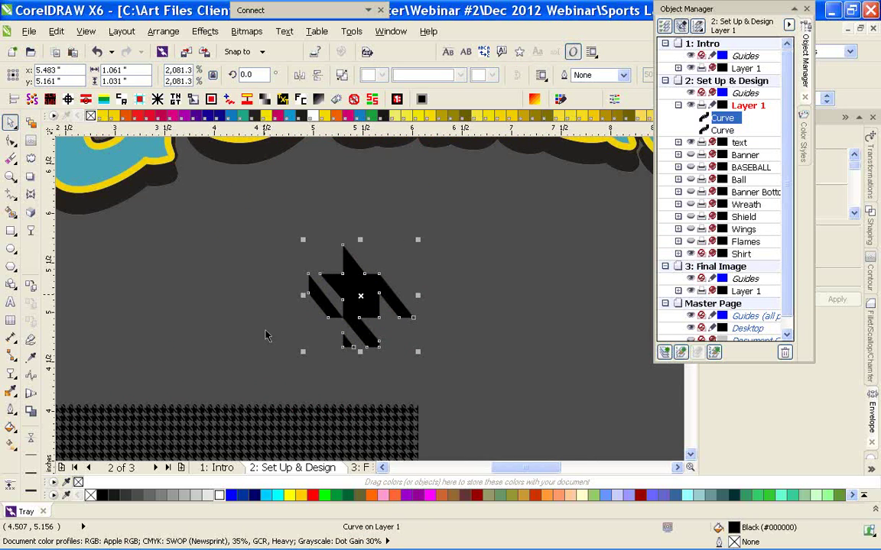
pyautogui.press('Delete')
# Reposition the remaining pattern block below the COREL text, enlarge it to about 9.71 by 2.42 inches, and deselect it
pyautogui.click(384, 272)
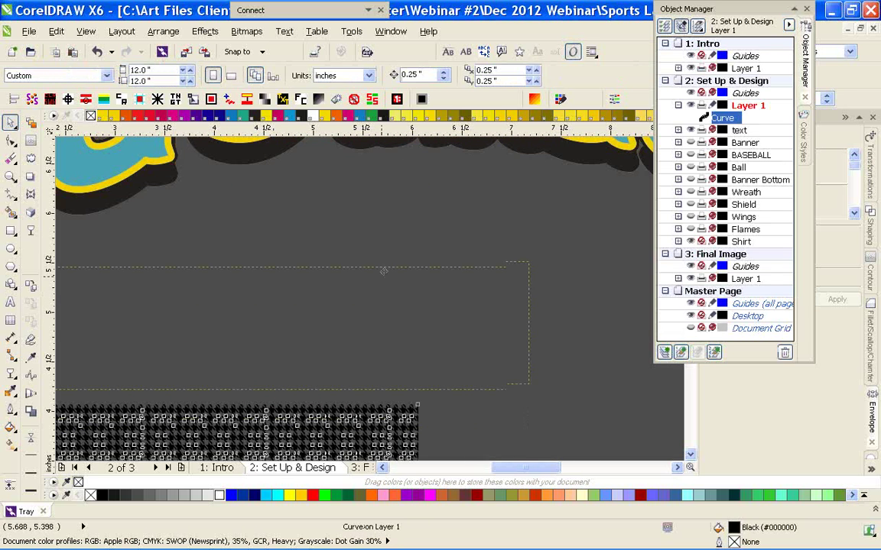
pyautogui.scroll(-1, 384, 272)
pyautogui.moveTo(426, 329); pyautogui.dragTo(663, 458)
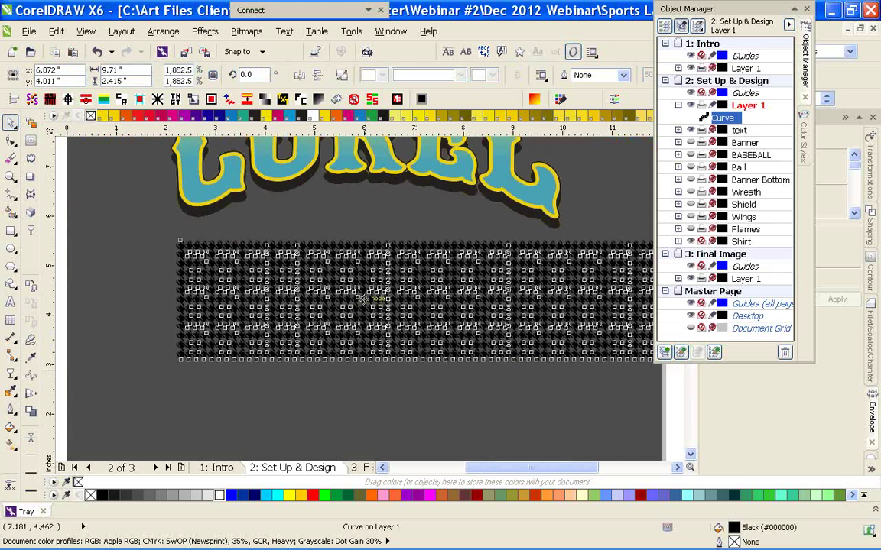
pyautogui.press('Escape')
pyautogui.scroll(-2, 372, 299)
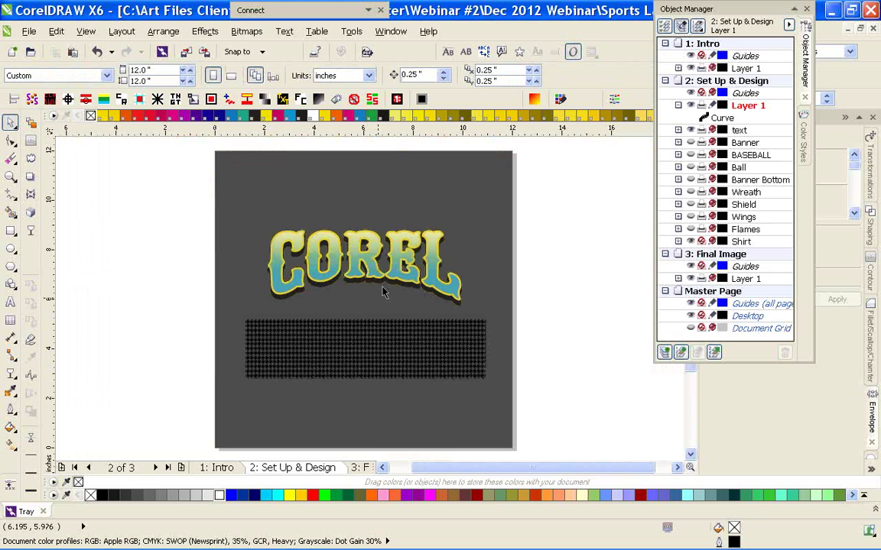
# Place the pattern block over the COREL text and enlarge it to about 12.96 by 3.22 inches so it covers the lettering
pyautogui.scroll(1, 383, 291)
pyautogui.moveTo(337, 386); pyautogui.dragTo(335, 200)
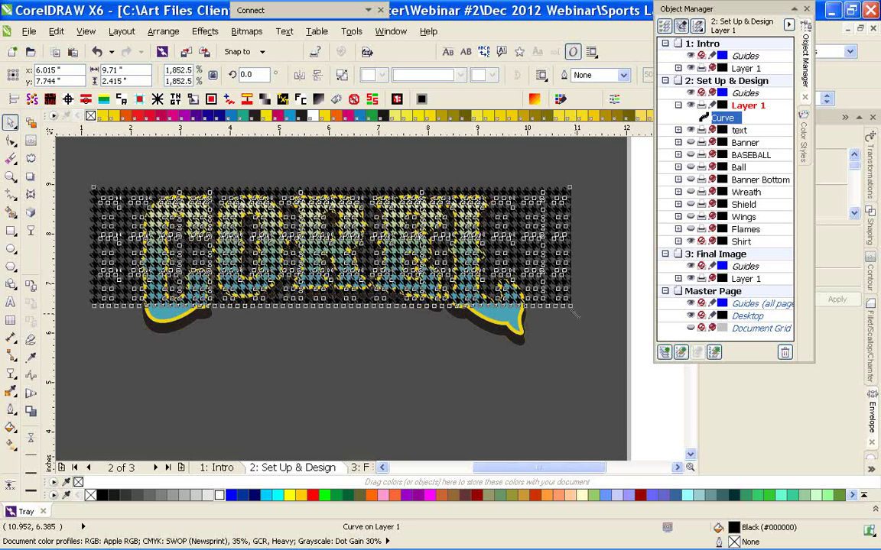
pyautogui.moveTo(575, 313); pyautogui.dragTo(649, 368)
pyautogui.moveTo(386, 354); pyautogui.dragTo(358, 340)
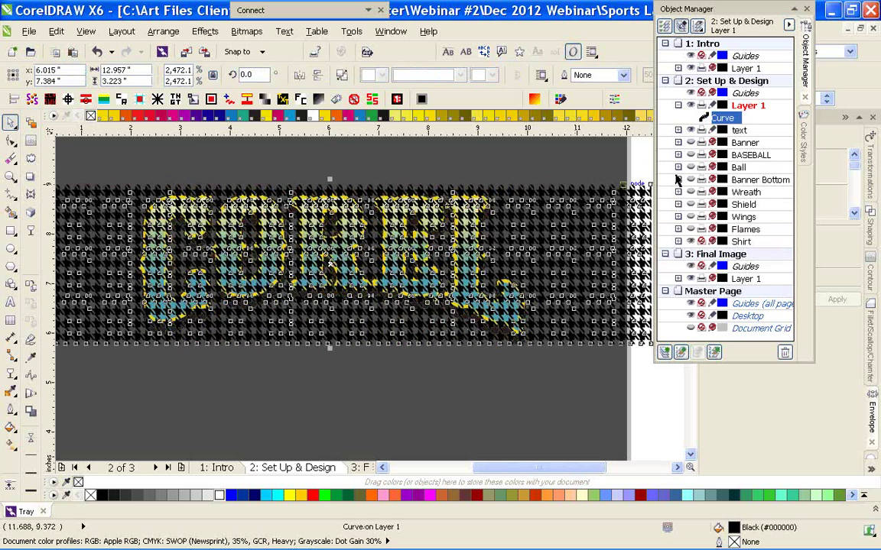
# Move the pattern curve from the new layer into the text layer and send it behind all the COREL text objects
pyautogui.click(677, 130)
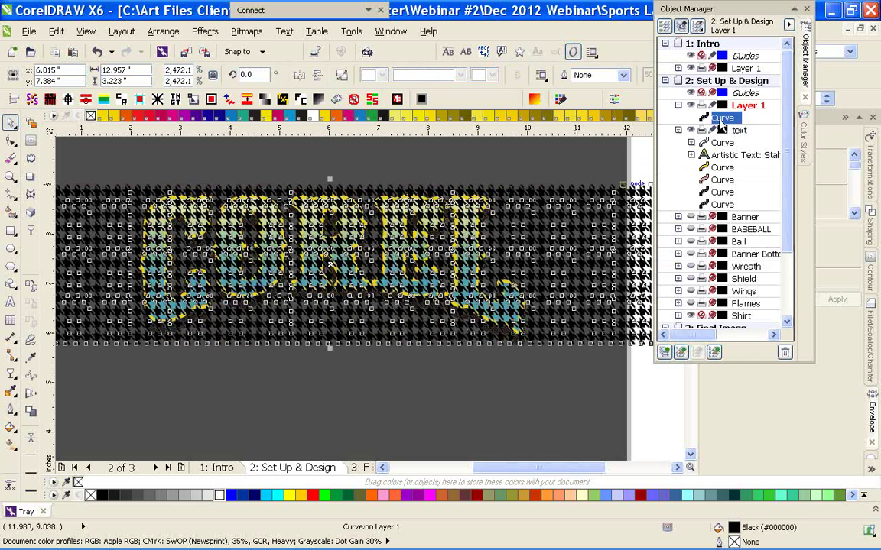
pyautogui.moveTo(722, 118); pyautogui.dragTo(727, 141)
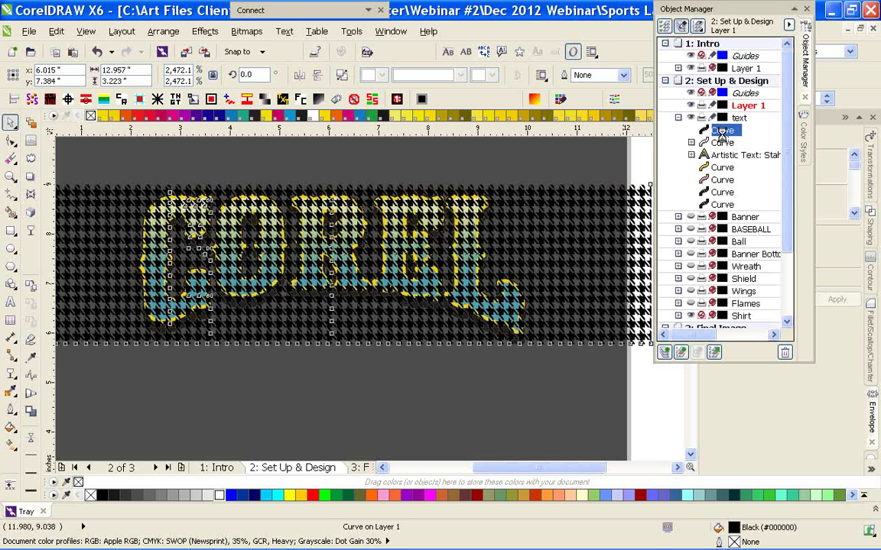
pyautogui.hotkey('shift', 'pagedown')
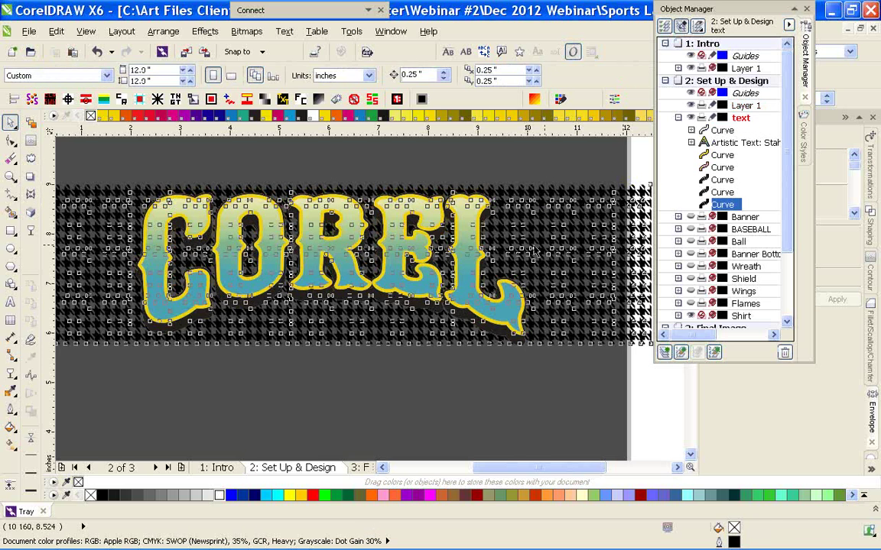
# PowerClip the houndstooth pattern curve inside the COREL artistic text, and deselect the result
pyautogui.click(205, 31)
pyautogui.moveTo(255, 227)
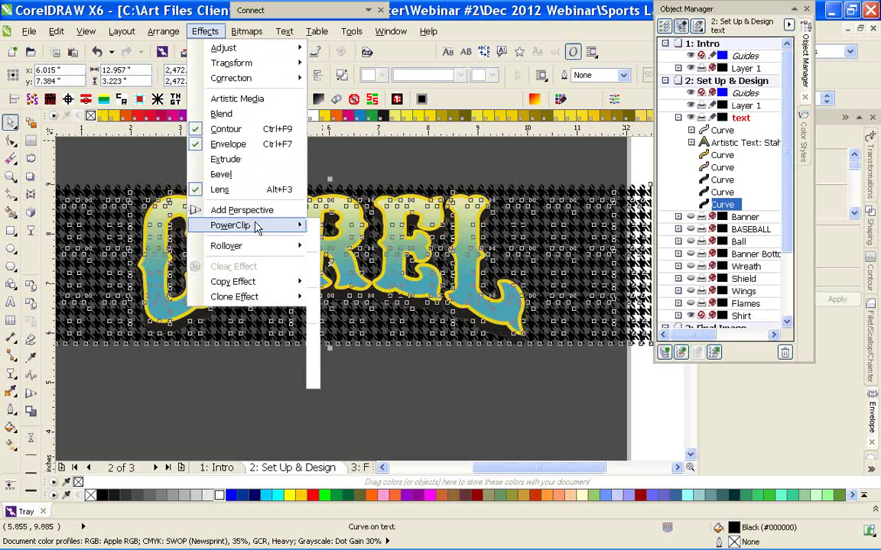
pyautogui.click(332, 226)
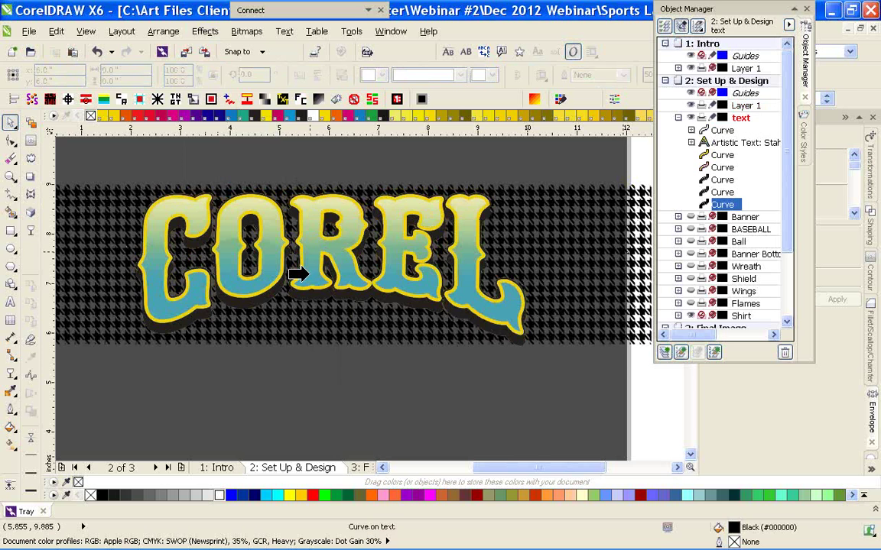
pyautogui.click(308, 274)
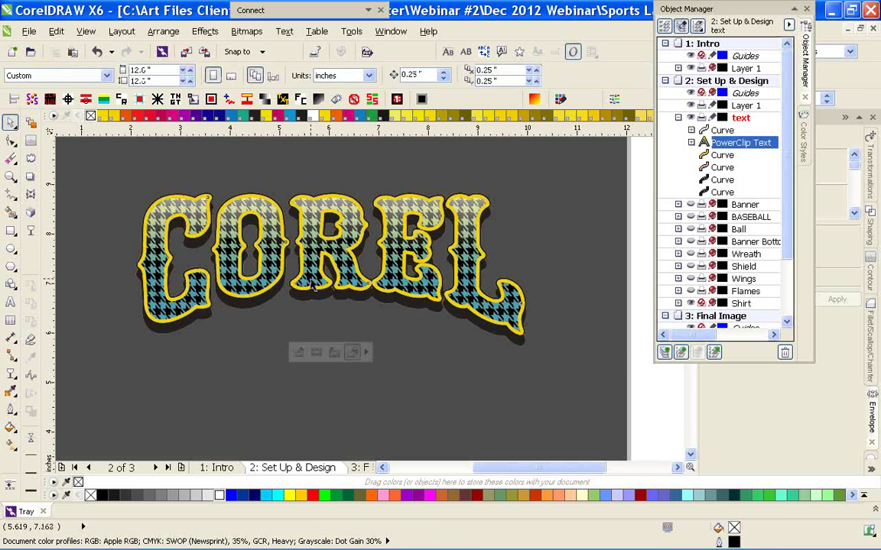
pyautogui.click(220, 354)
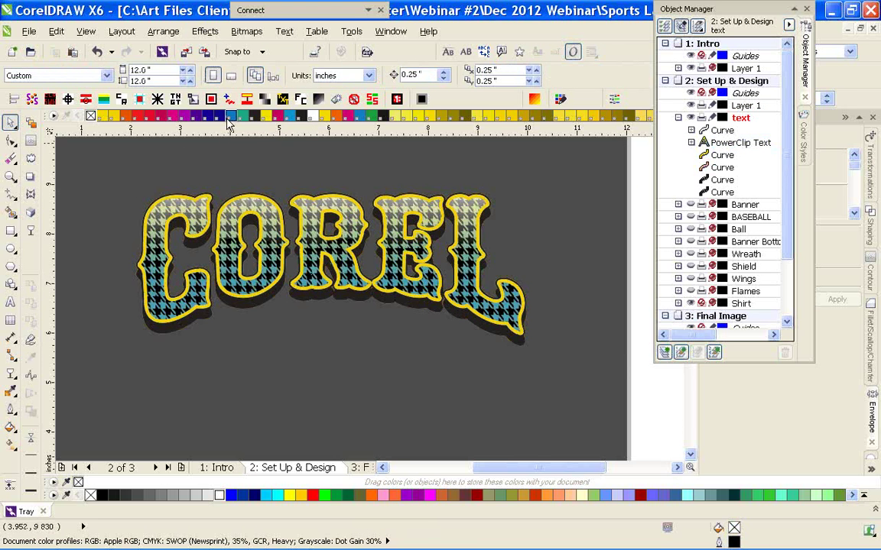
pyautogui.click(310, 278)
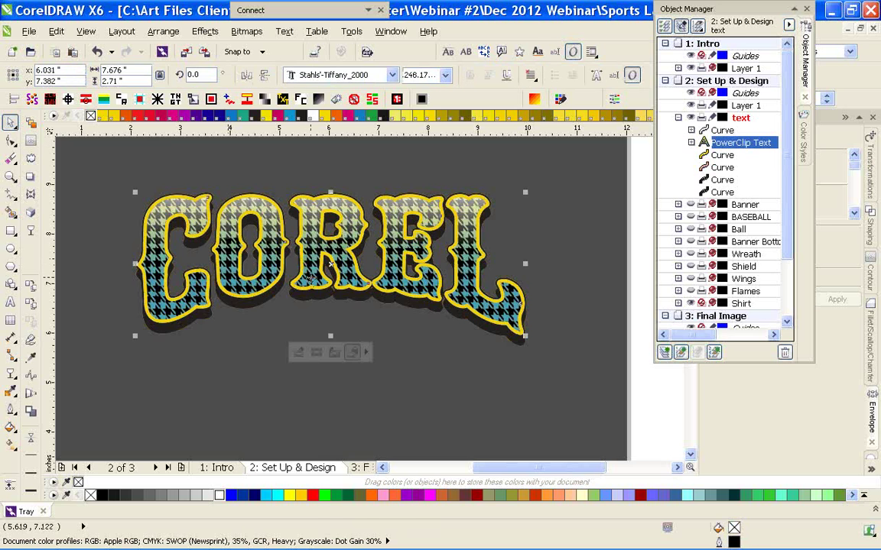
pyautogui.click(271, 370)
# Collapse the text layer and show all hidden design layers from Banner through Flames to review the complete artwork
pyautogui.scroll(-1, 370, 299)
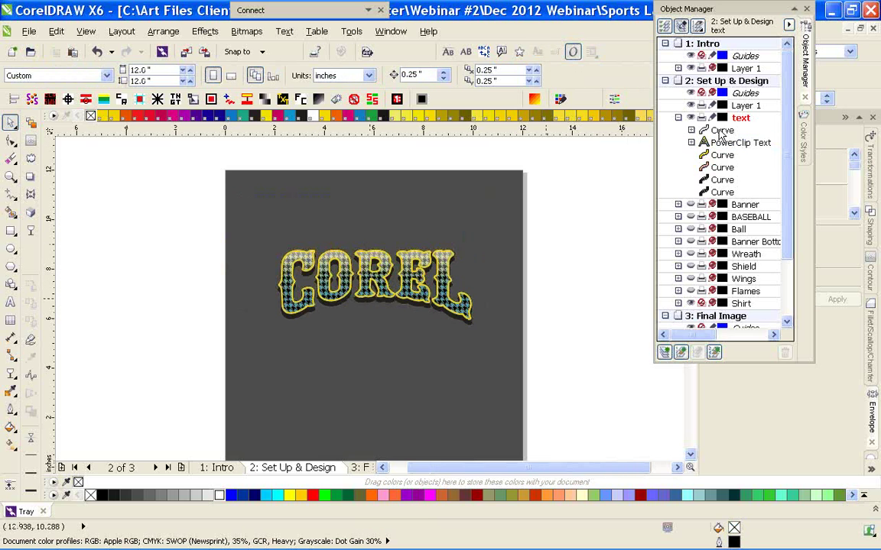
pyautogui.click(712, 119)
pyautogui.click(678, 117)
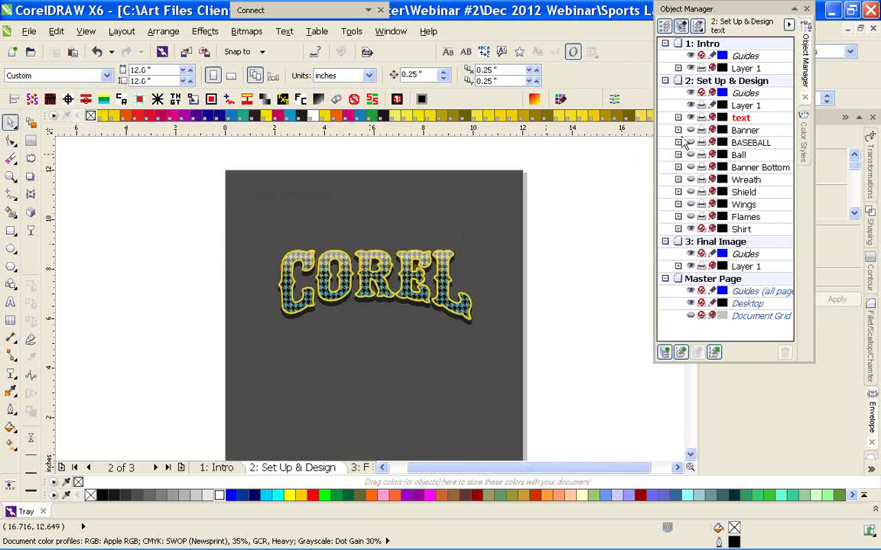
pyautogui.click(690, 216)
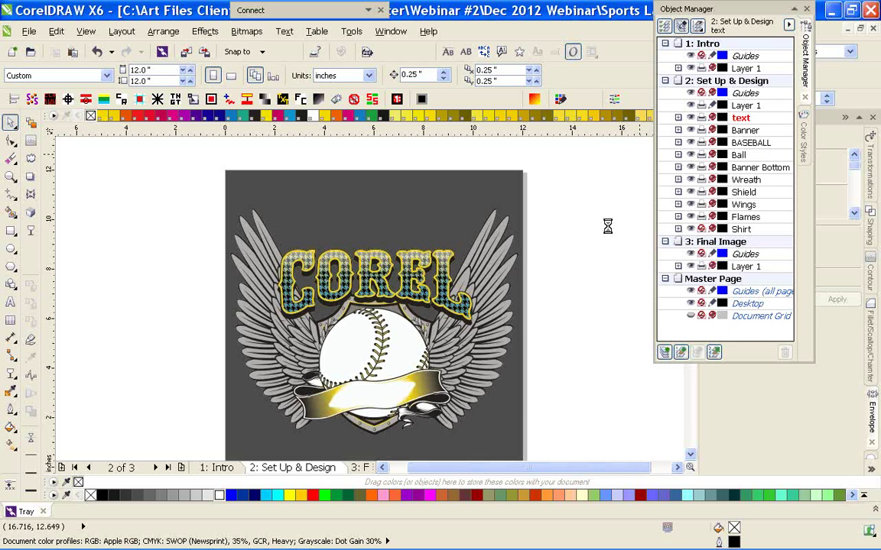
pyautogui.scroll(-1, 399, 334)
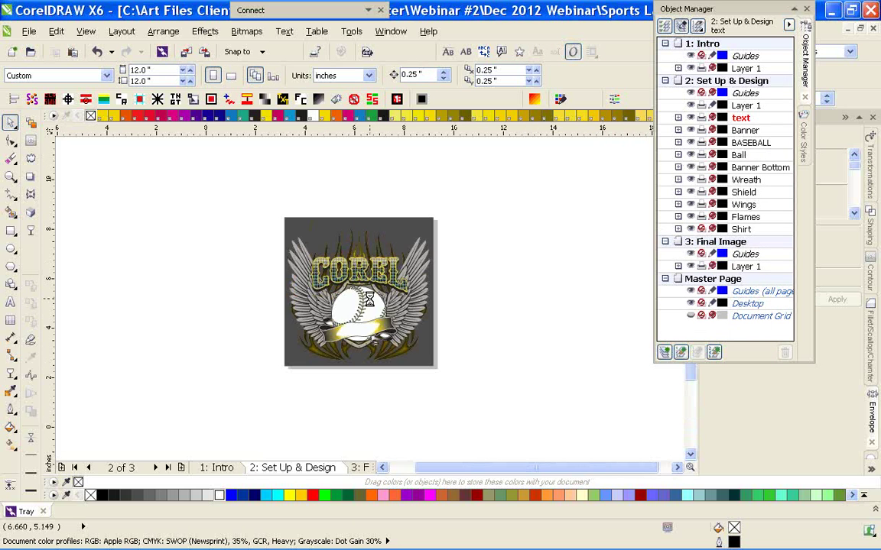
pyautogui.scroll(1, 370, 299)
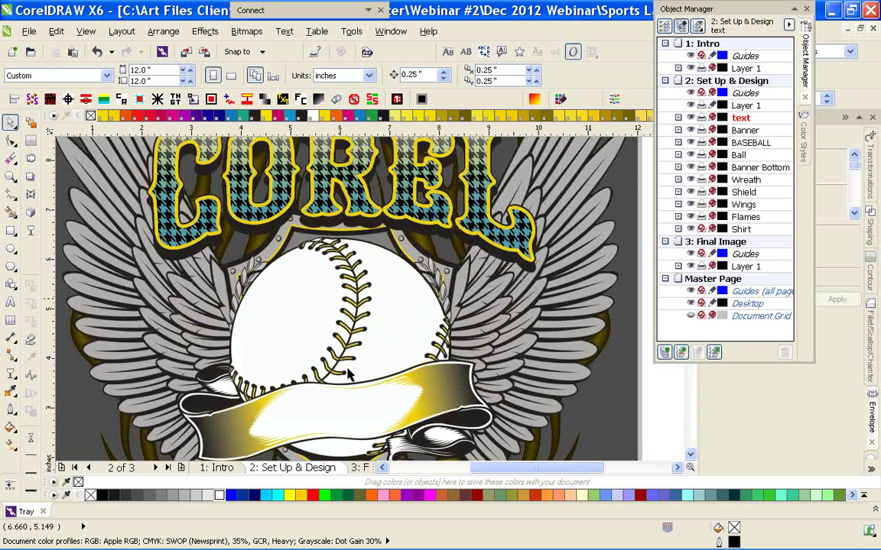
pyautogui.scroll(-2, 370, 321)
pyautogui.scroll(2, 370, 321)
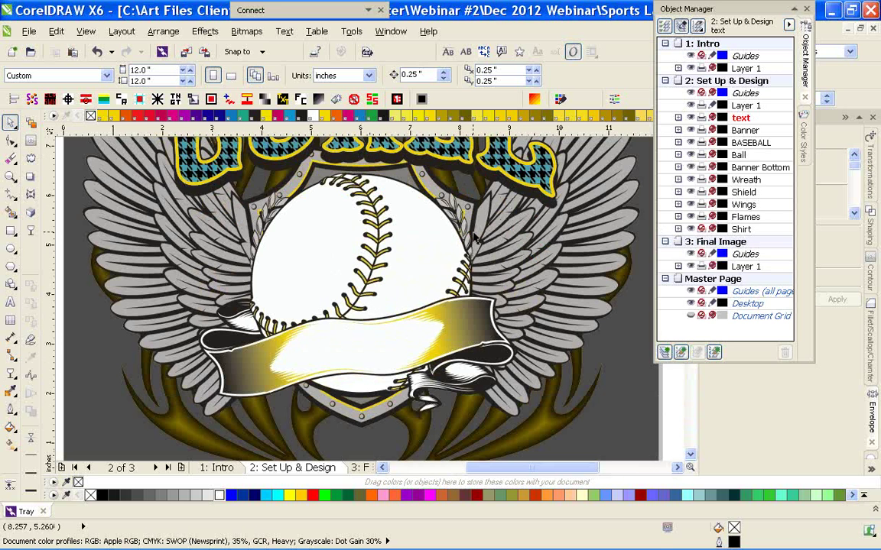
pyautogui.press('F4')
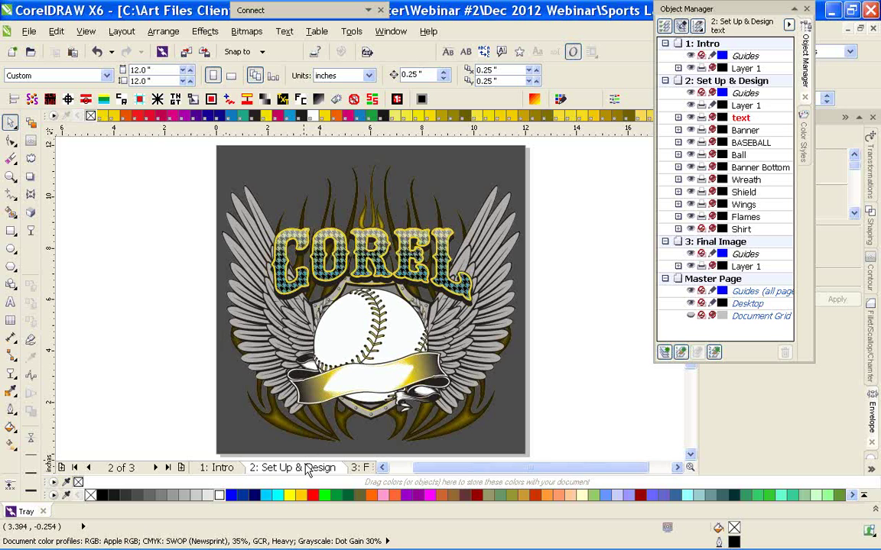
# View the finished WOLFSON volleyball design on page 3: Final Image, and return to page 2: Set Up & Design
pyautogui.click(356, 470)
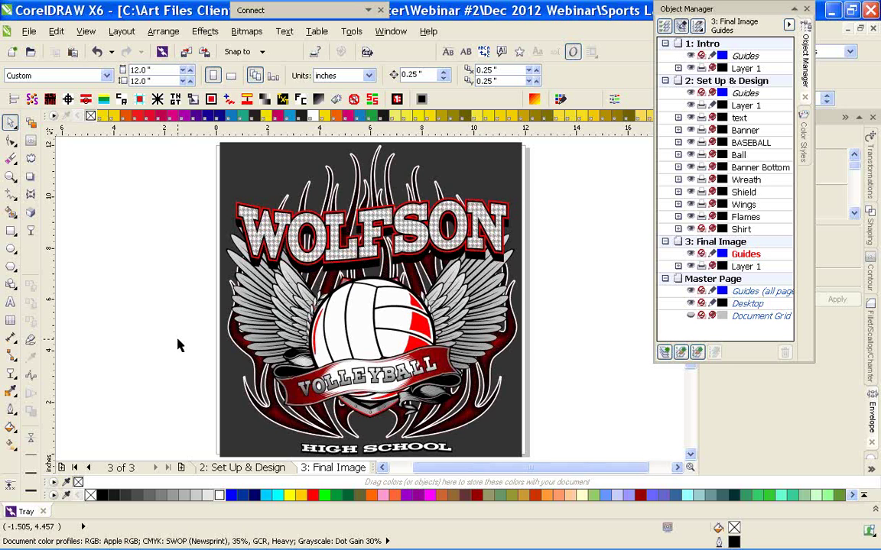
pyautogui.press('F4')
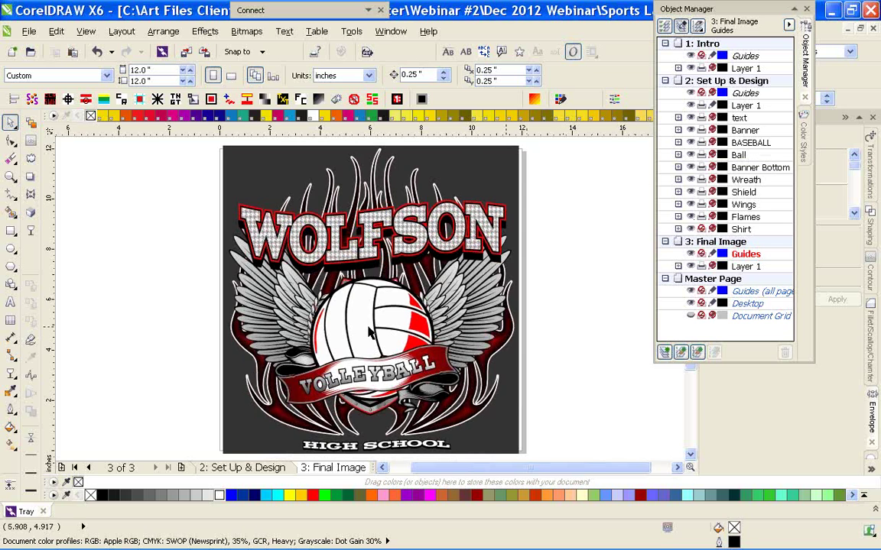
pyautogui.click(222, 467)
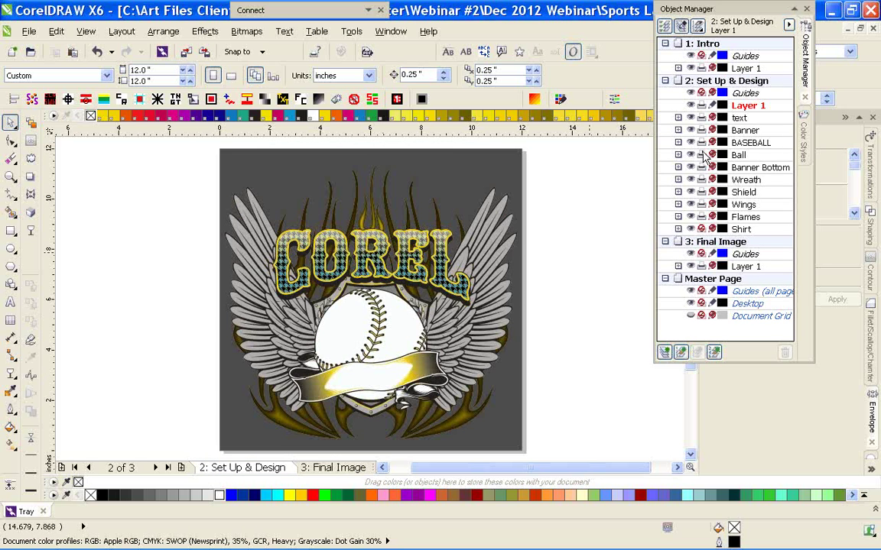
# Create a new layer named fOOTBALL and place it directly below the BASEBALL layer
pyautogui.click(664, 351)
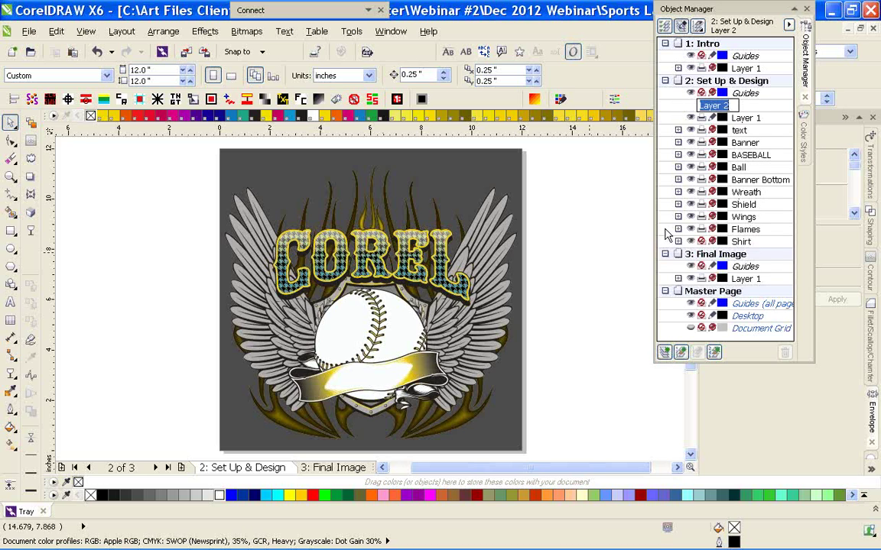
pyautogui.write('FOOTBALL')
pyautogui.press('Return')
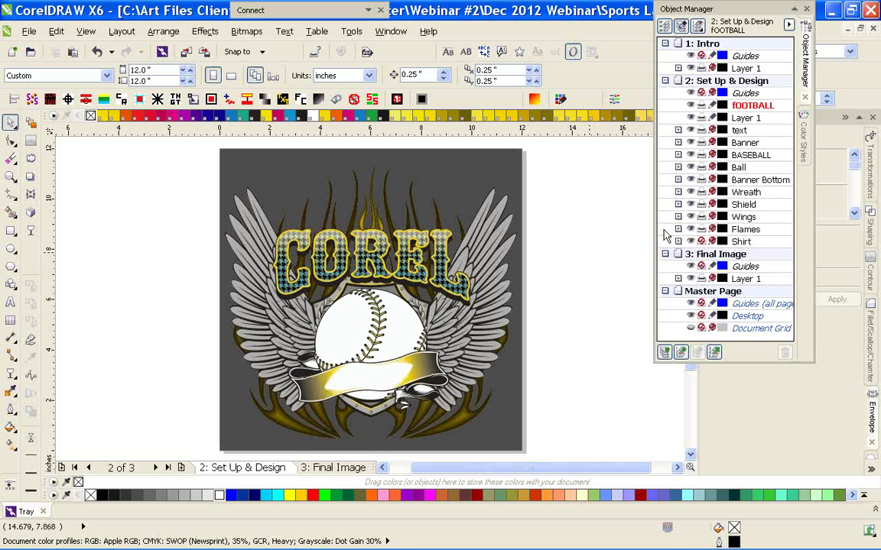
pyautogui.moveTo(683, 104); pyautogui.dragTo(705, 163)
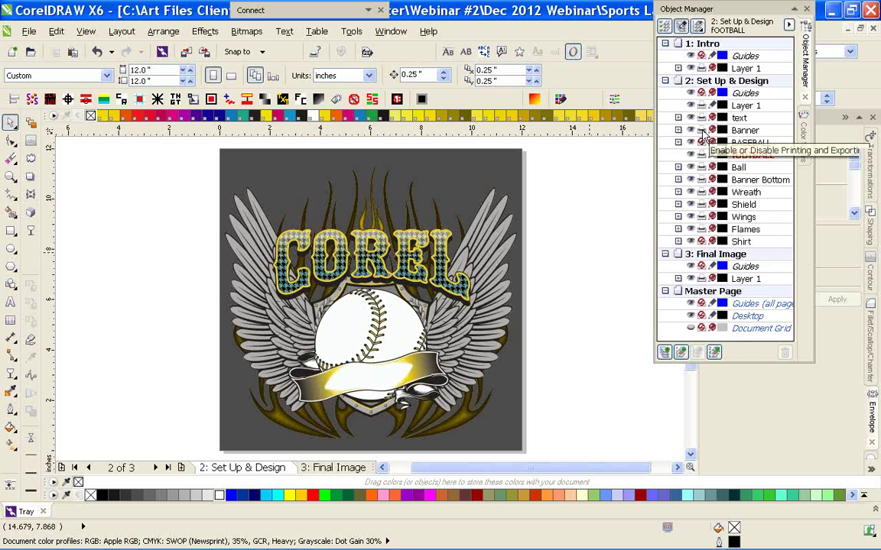
# Hide the BASEBALL and Banner layers to check the ball artwork beneath, and show both layers again
pyautogui.click(690, 142)
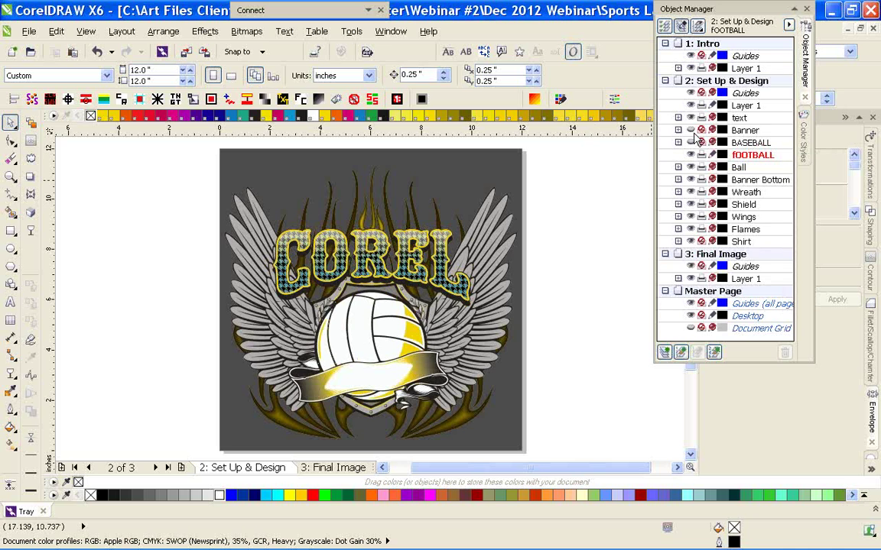
pyautogui.click(690, 130)
pyautogui.click(691, 130)
pyautogui.click(691, 143)
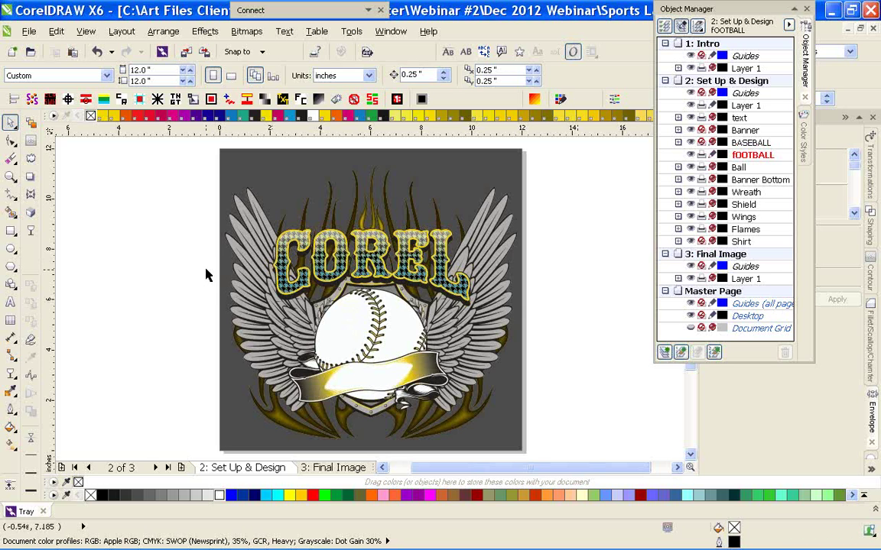
# Examine the contents of the BASEBALL layer and collapse it again
pyautogui.click(795, 10)
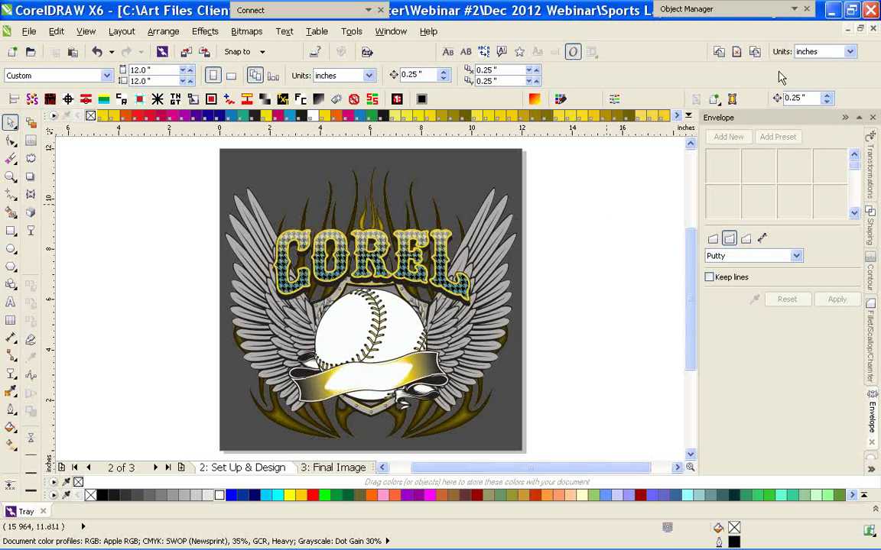
pyautogui.click(715, 9)
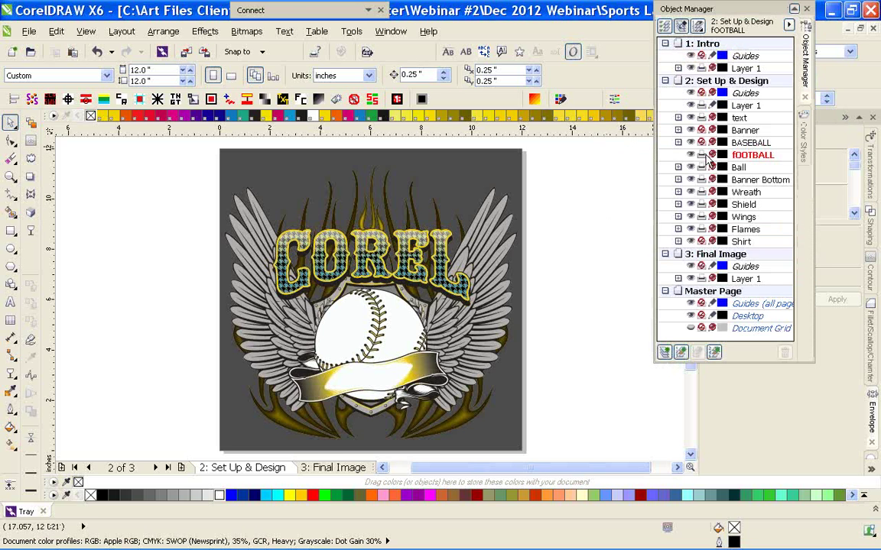
pyautogui.click(677, 142)
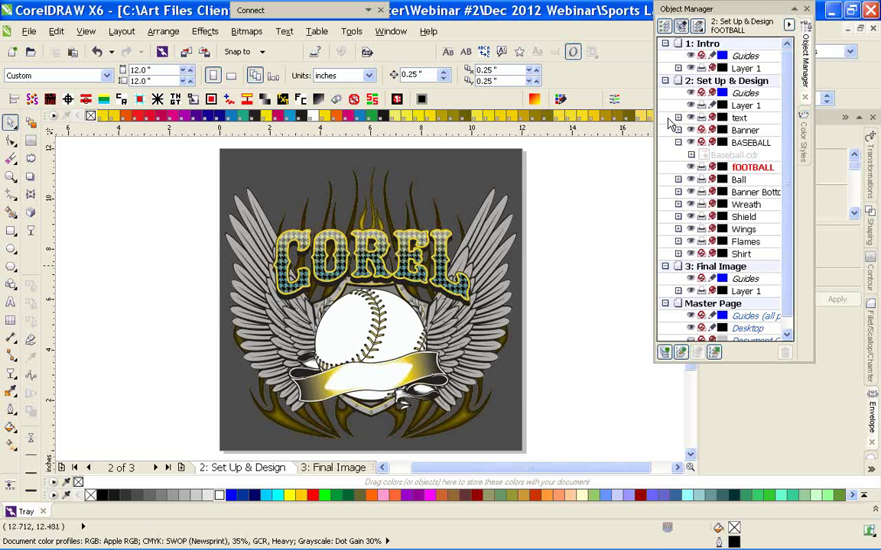
pyautogui.click(678, 143)
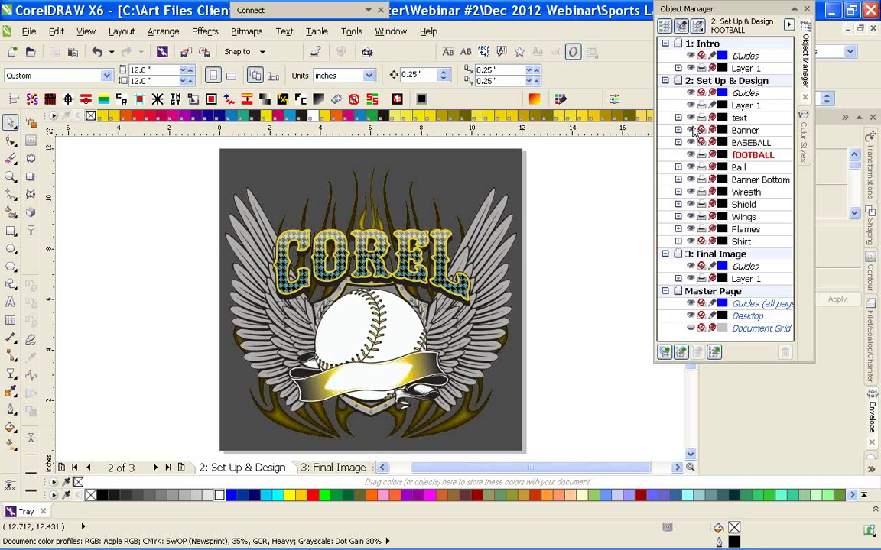
# Delete the empty football layer, and hide the BASEBALL layer to use the volleyball on the Ball layer
pyautogui.click(740, 156)
pyautogui.press('Delete')
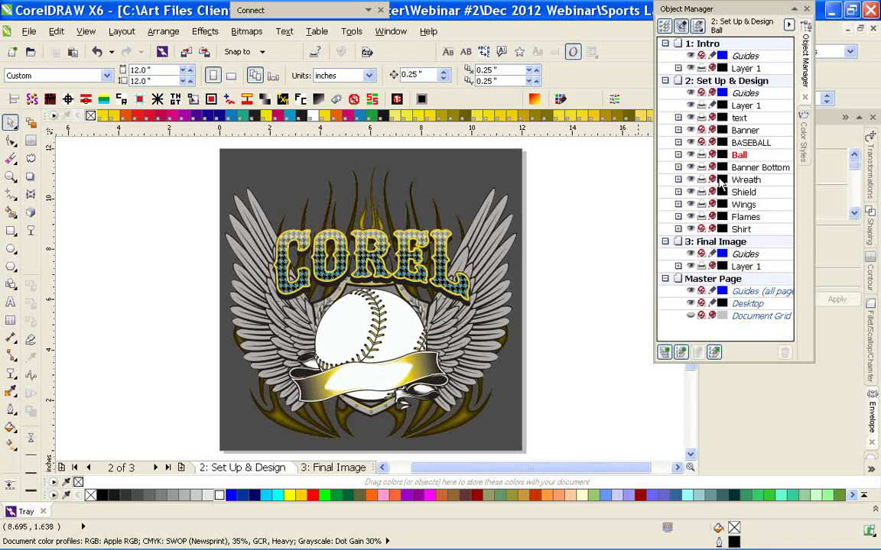
pyautogui.click(690, 142)
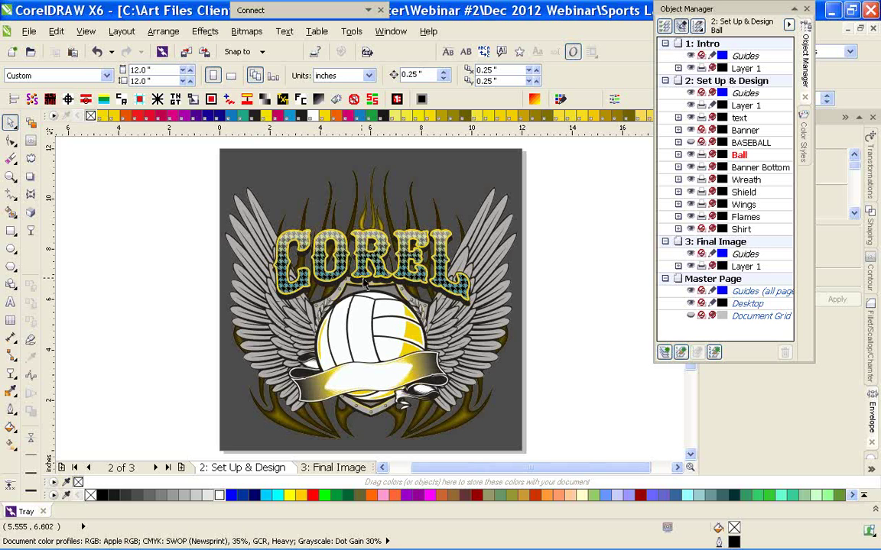
pyautogui.scroll(1, 333, 271)
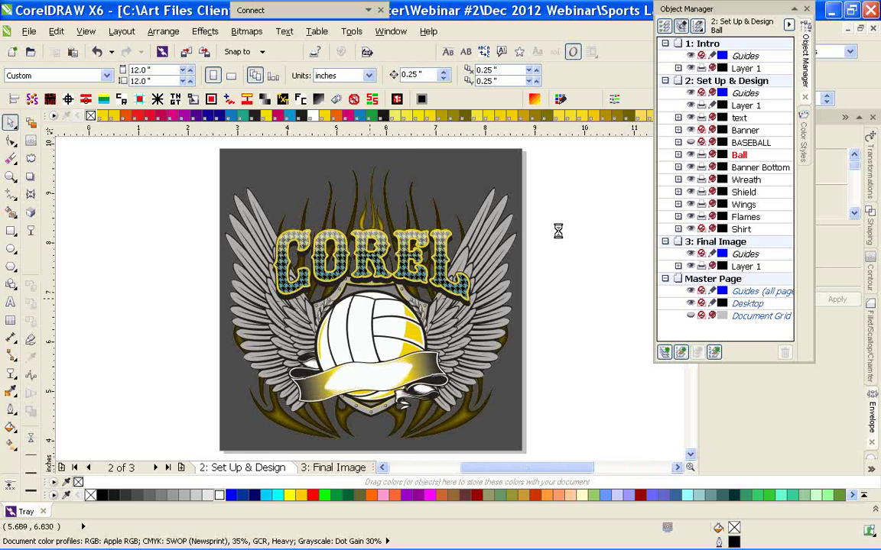
pyautogui.scroll(-1, 344, 276)
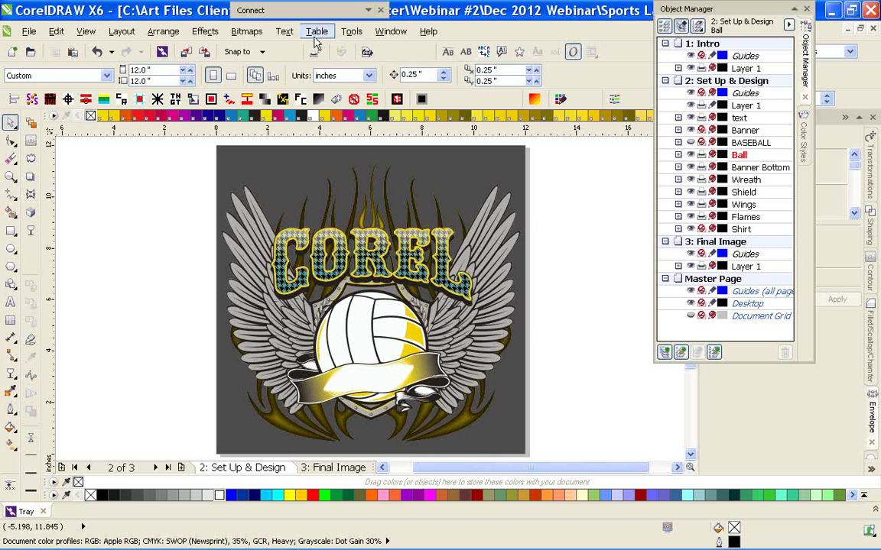
# Review the Command Bars page of the workspace customization options, and close the options without applying changes
pyautogui.click(287, 33)
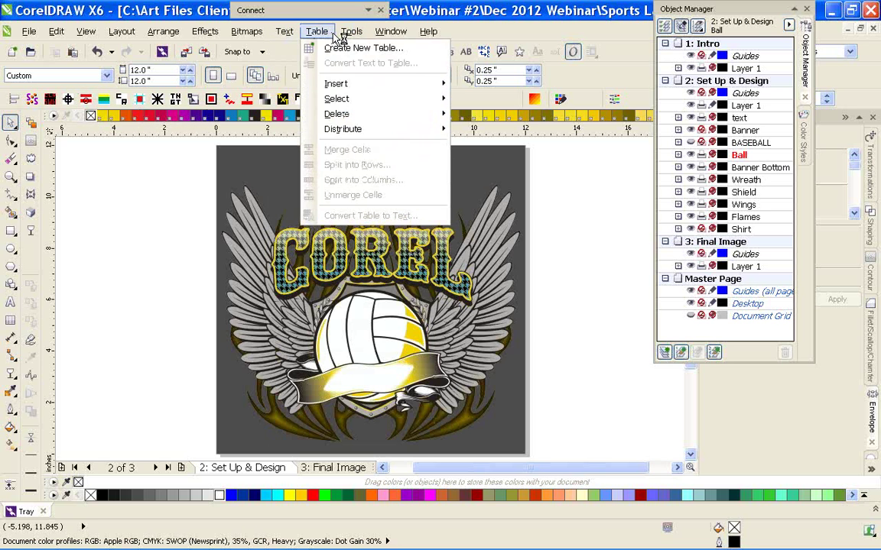
pyautogui.moveTo(346, 38)
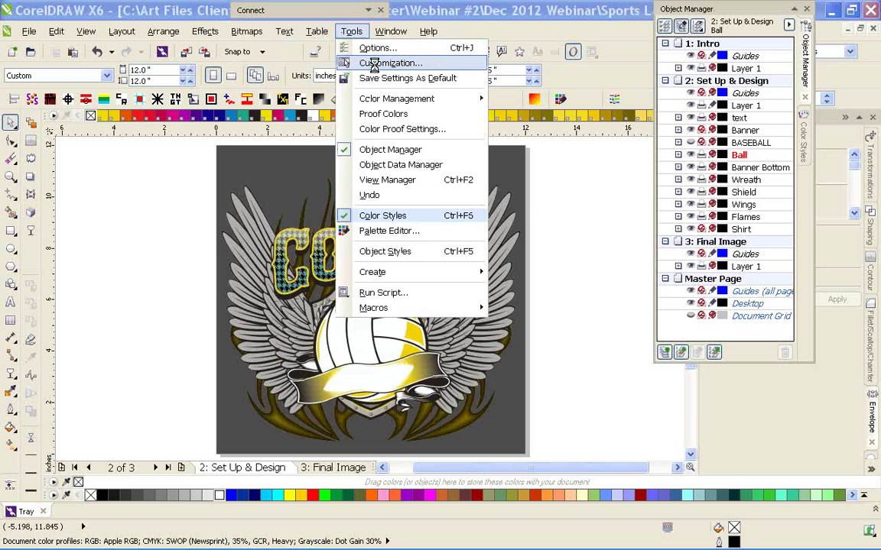
pyautogui.click(374, 64)
pyautogui.click(342, 341)
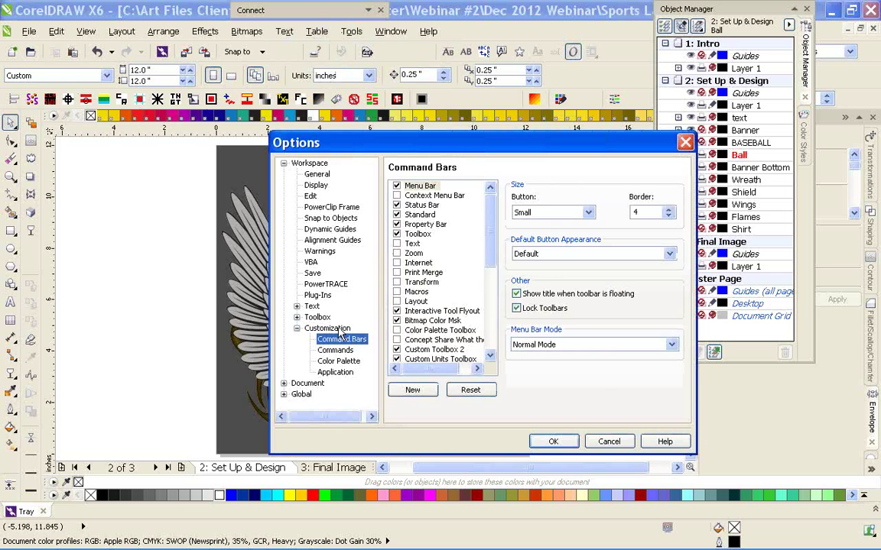
pyautogui.click(340, 330)
pyautogui.click(335, 341)
pyautogui.click(624, 441)
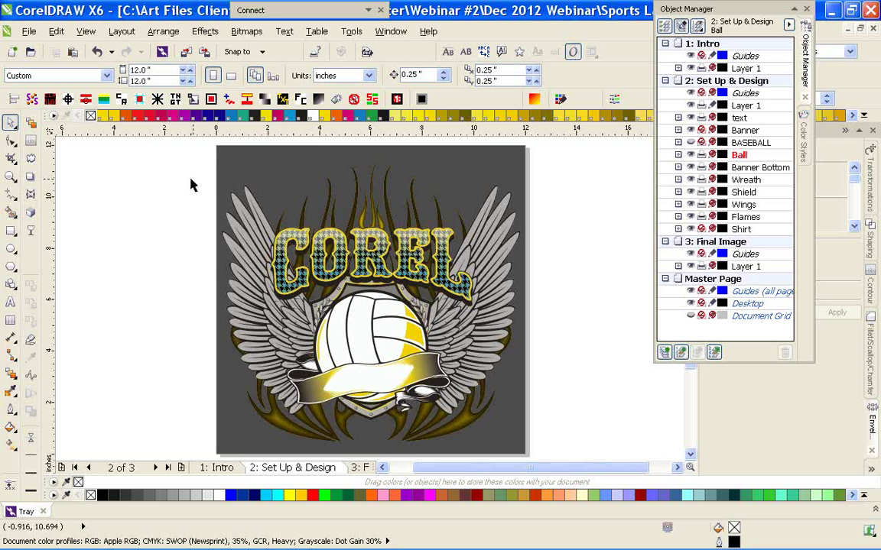
# Collapse the Object Manager and Envelope dockers to widen the drawing area, and switch to page 3: Final Image
pyautogui.click(795, 9)
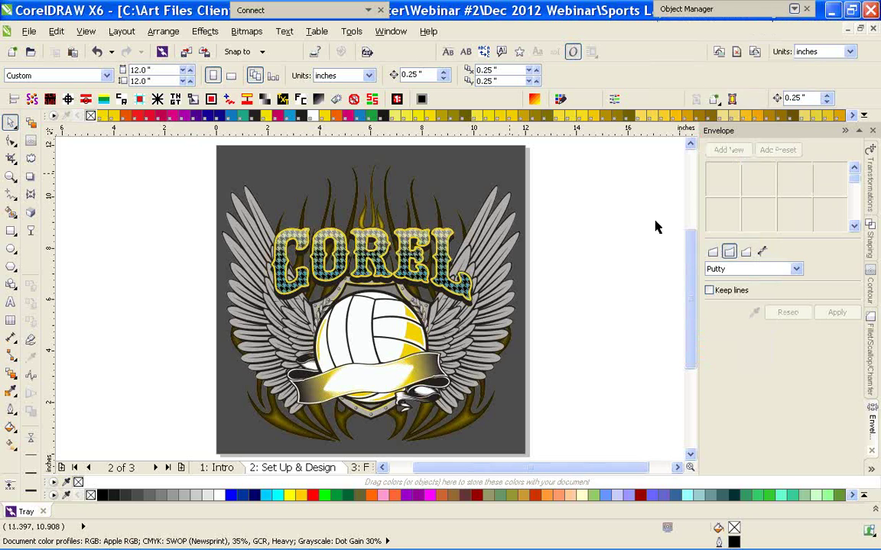
pyautogui.click(857, 131)
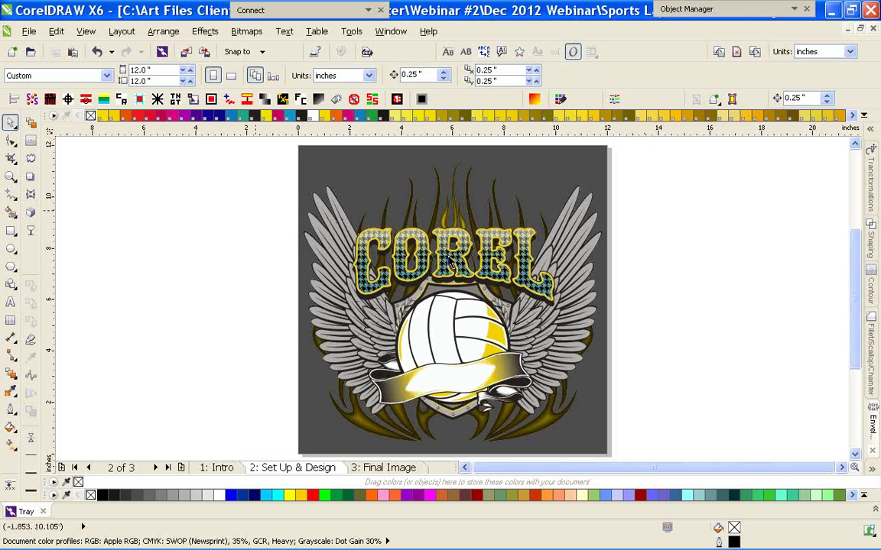
pyautogui.moveTo(247, 193); pyautogui.dragTo(656, 338)
pyautogui.click(367, 467)
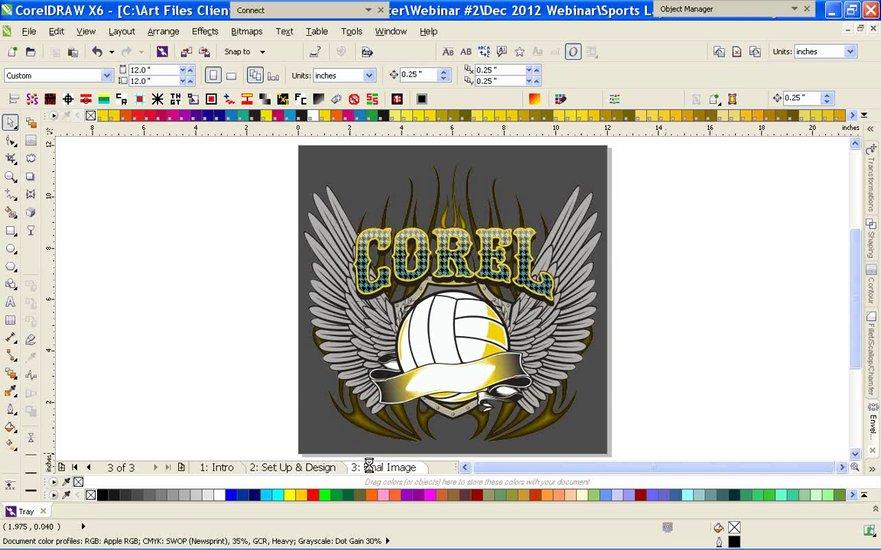
# Insert a blank page directly after page 2: Set Up & Design
pyautogui.click(292, 467)
pyautogui.click(718, 52)
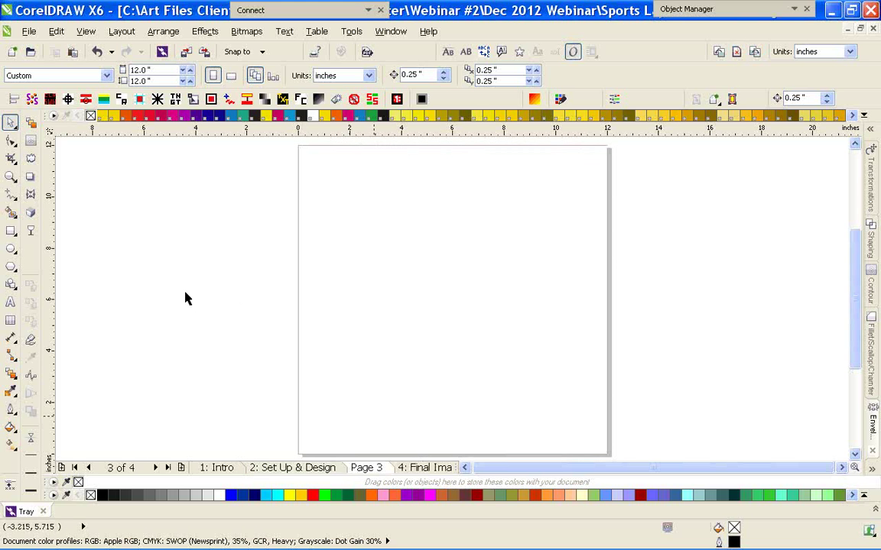
# Draw a rectangle about 6.2 by 6.3 inches on the blank page and delete it
pyautogui.click(11, 231)
pyautogui.moveTo(351, 204); pyautogui.dragTo(512, 367)
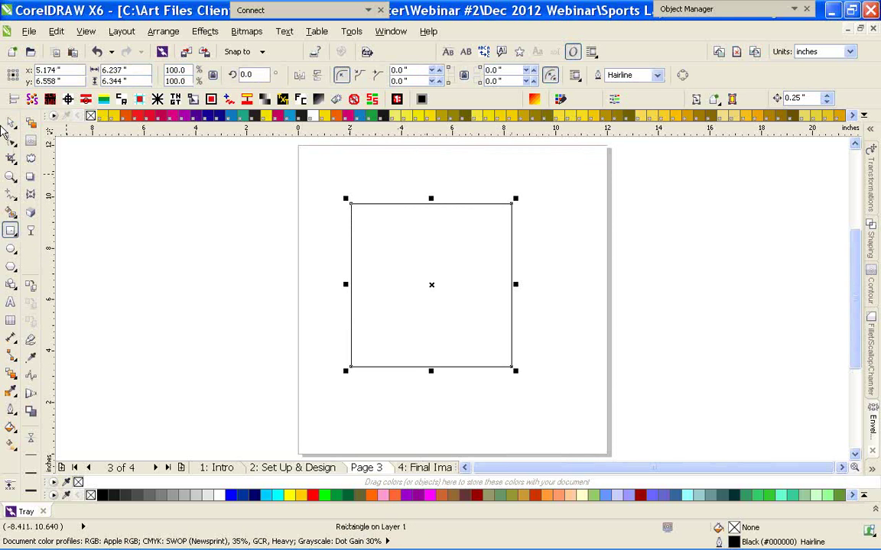
pyautogui.press('Delete')
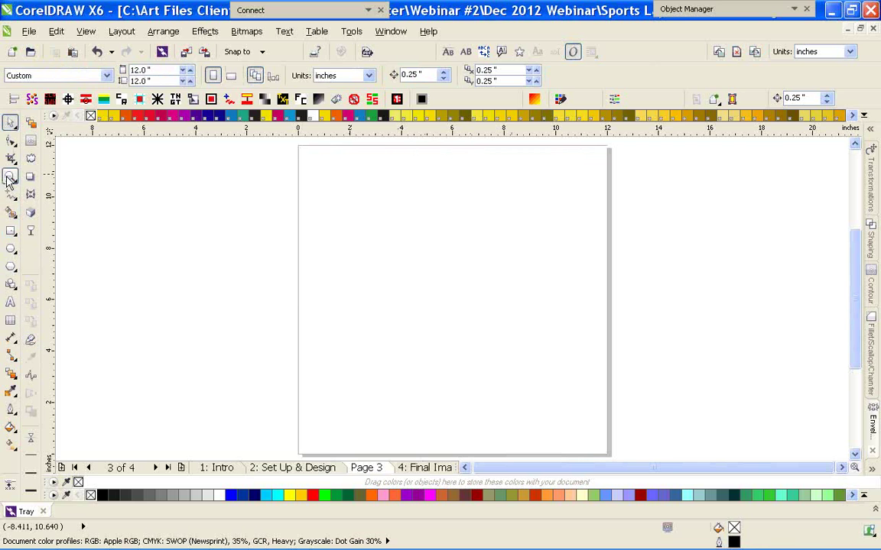
# Create a page-sized rectangle, scale it about its center to about 5.96 inches square, and mirror it to the right
pyautogui.doubleClick(11, 230)
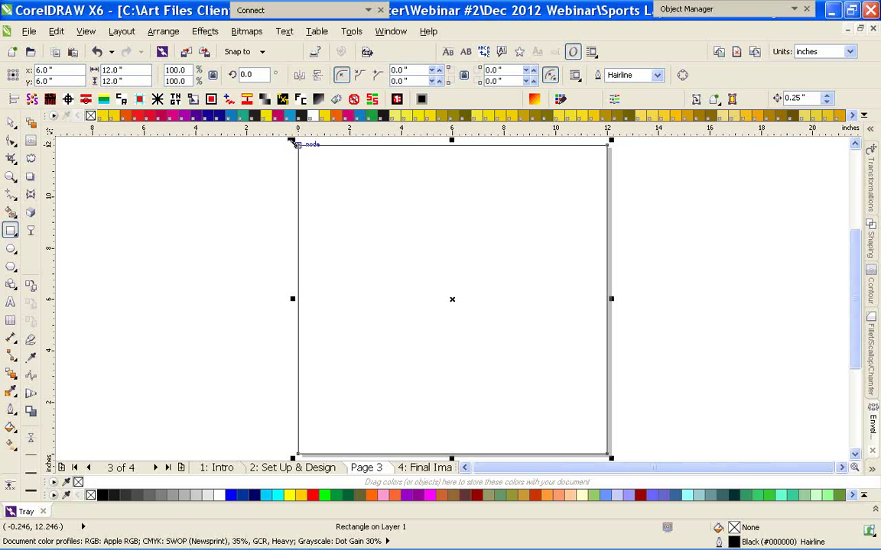
pyautogui.moveTo(293, 141); pyautogui.dragTo(321, 174)
pyautogui.moveTo(294, 142); pyautogui.dragTo(374, 221)
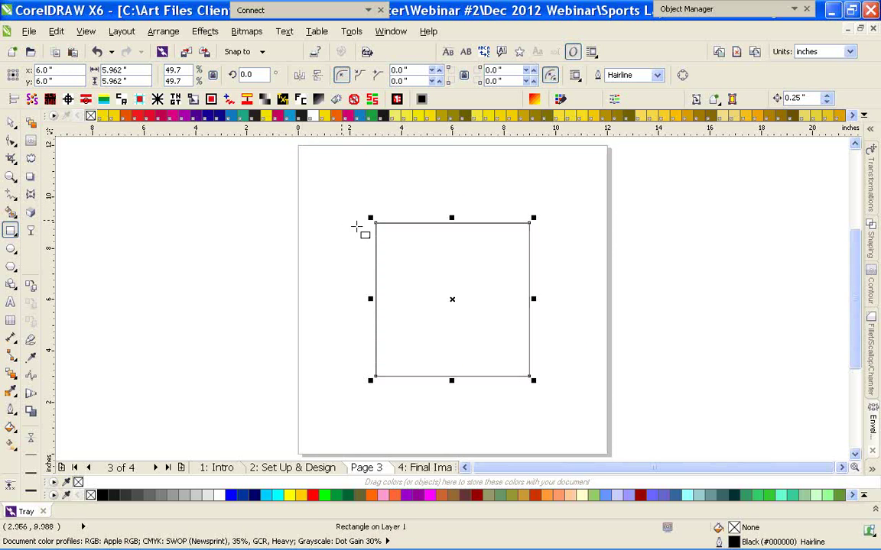
pyautogui.moveTo(370, 301); pyautogui.dragTo(621, 252)
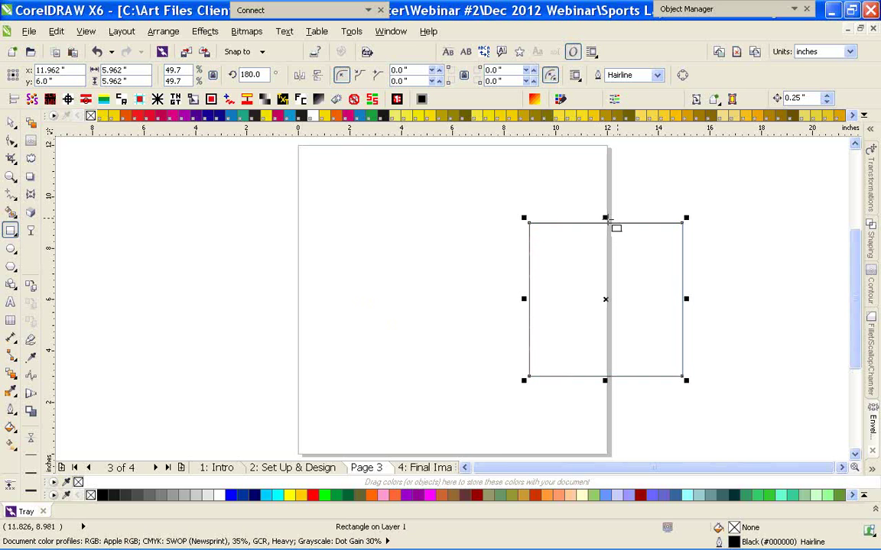
pyautogui.moveTo(686, 219)
pyautogui.mouseDown()
pyautogui.moveTo(360, 419)
pyautogui.moveTo(698, 215)
pyautogui.moveTo(417, 419)
pyautogui.moveTo(680, 250)
pyautogui.moveTo(682, 222)
pyautogui.mouseUp()
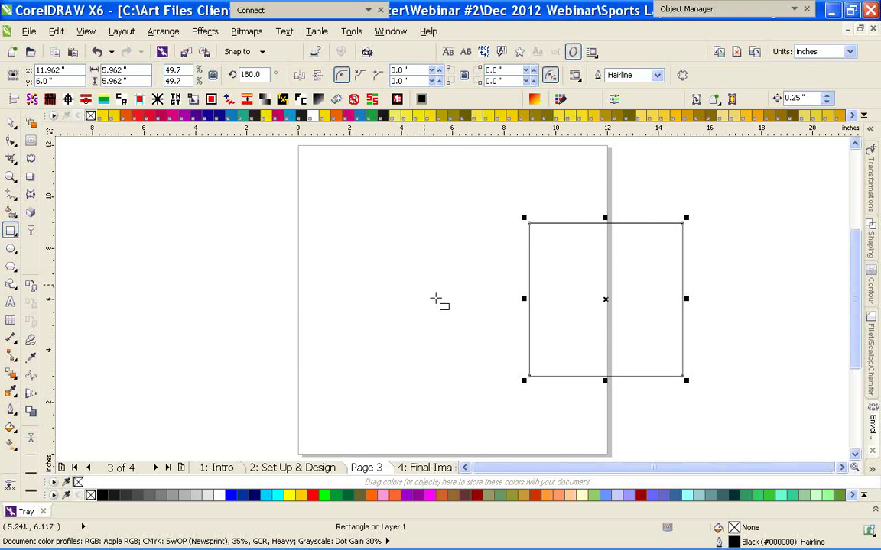
# Center the square on the page, and delete it after flipping it across its right edge
pyautogui.press('p')
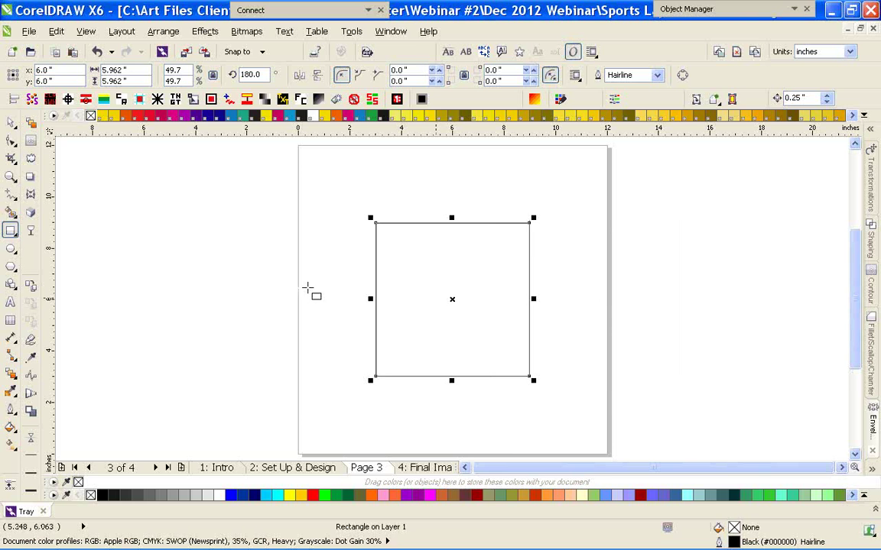
pyautogui.moveTo(369, 300); pyautogui.dragTo(664, 293)
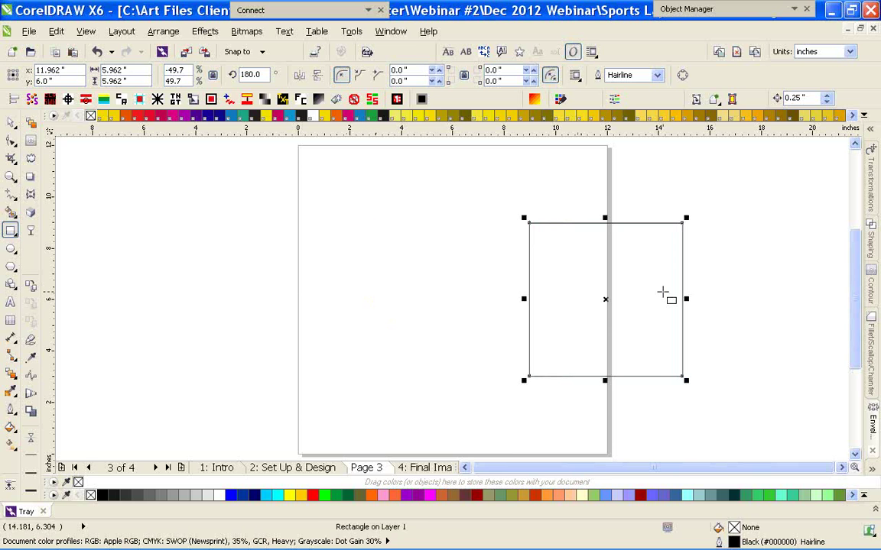
pyautogui.press('Delete')
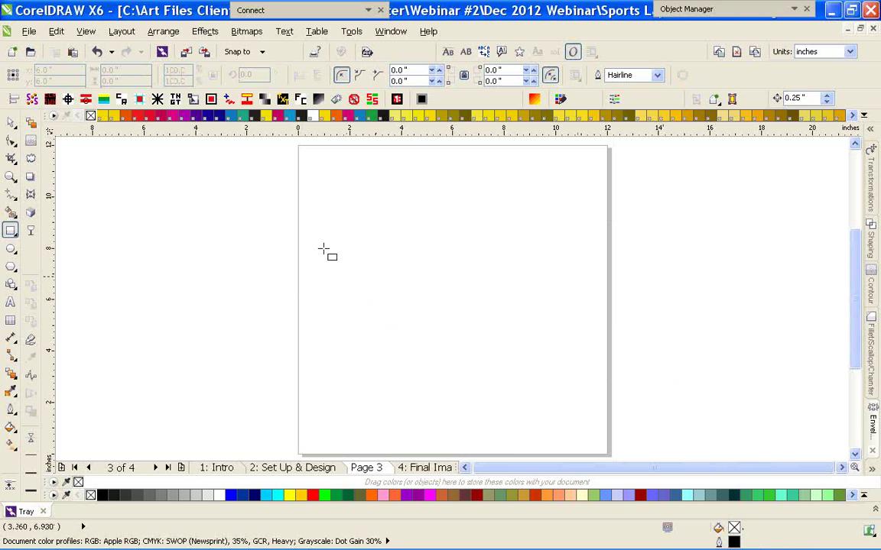
# Create a page-sized rectangle, scale it about its center to about 4.84 inches square, and mirror it rightward, downward and back leftward
pyautogui.doubleClick(10, 230)
pyautogui.moveTo(291, 141); pyautogui.dragTo(383, 228)
pyautogui.moveTo(388, 299); pyautogui.dragTo(585, 291)
pyautogui.moveTo(576, 237); pyautogui.dragTo(578, 427)
pyautogui.moveTo(641, 421); pyautogui.dragTo(394, 422)
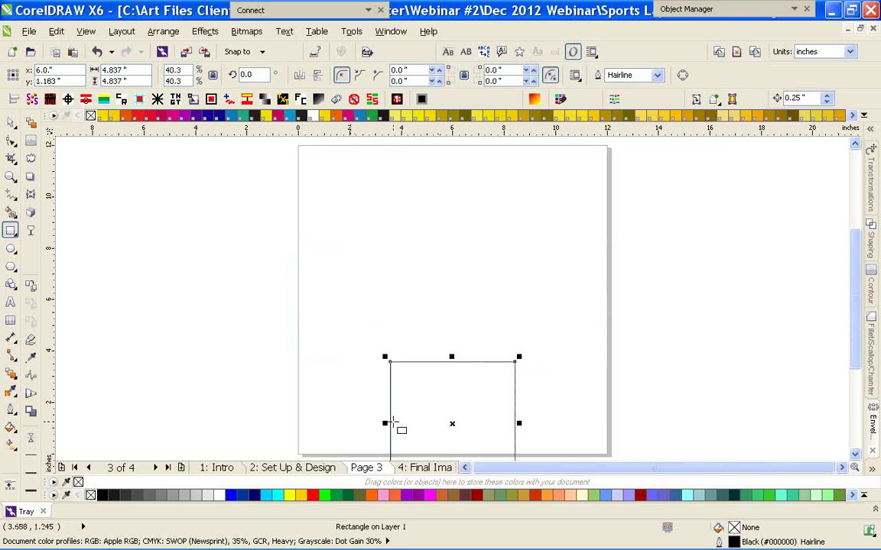
# Center the mirrored square on the page, delete it, and return to the Pick tool
pyautogui.press('p')
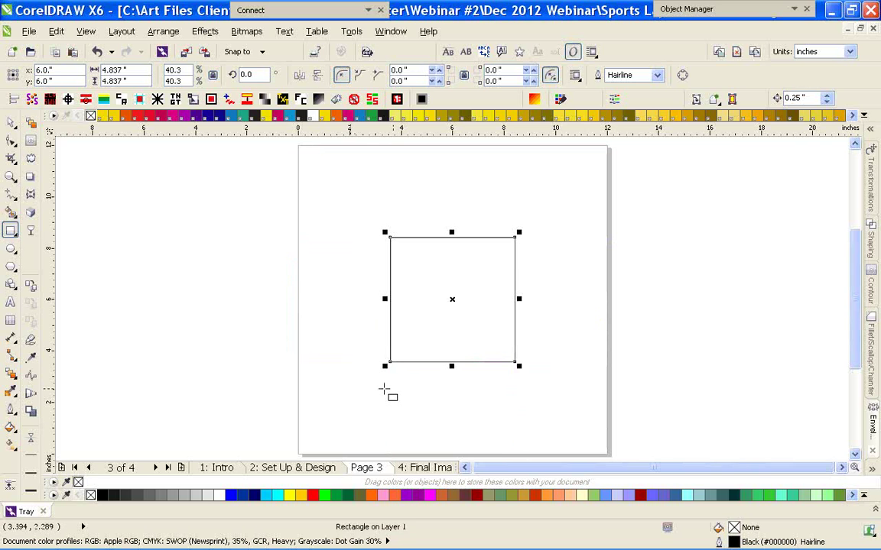
pyautogui.press('Delete')
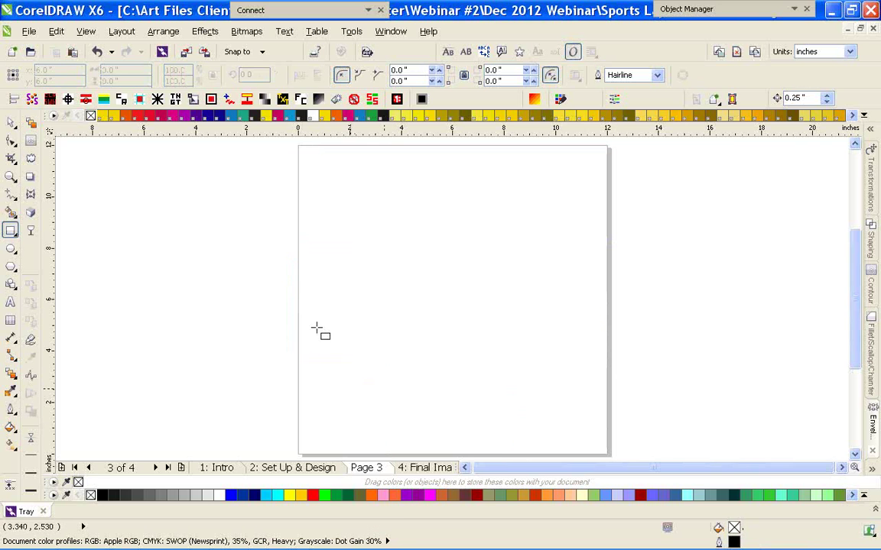
pyautogui.click(10, 122)
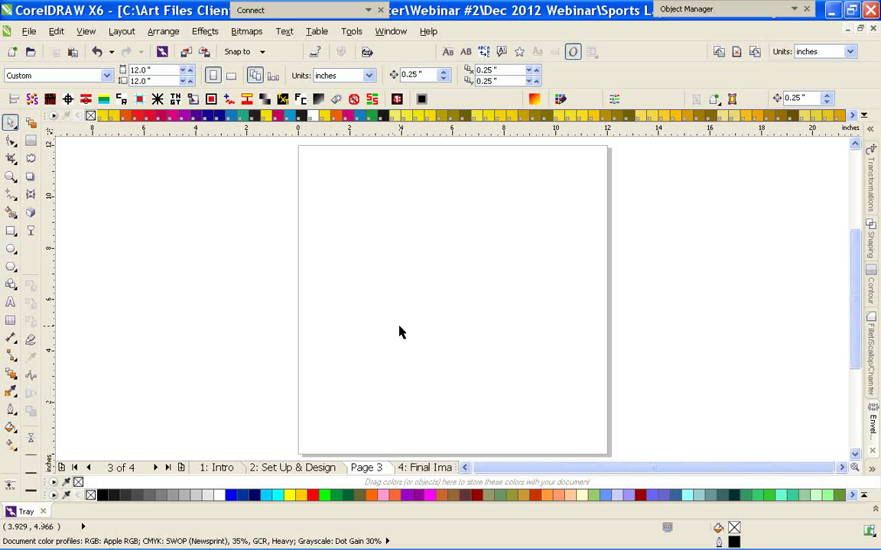
# Review the finished WOLFSON volleyball artwork on page 4: Final Image
pyautogui.click(288, 468)
pyautogui.click(447, 468)
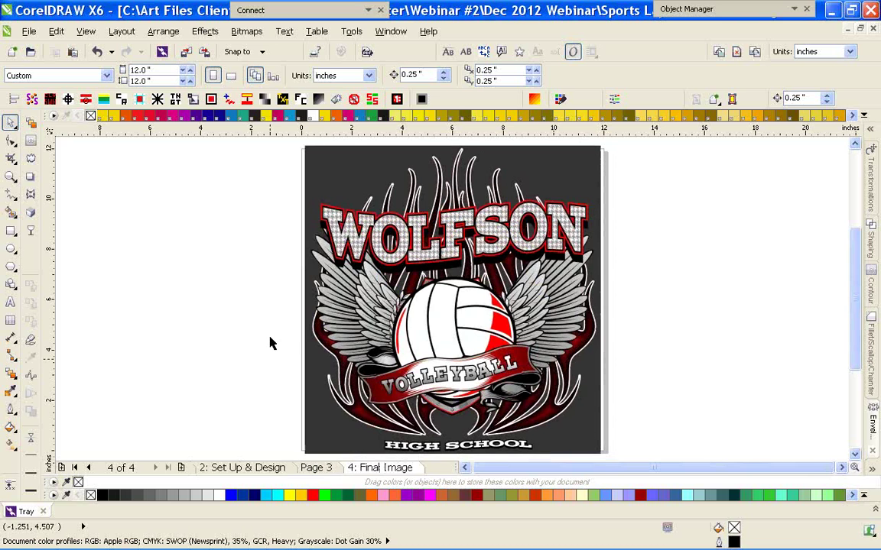
pyautogui.moveTo(330, 549)
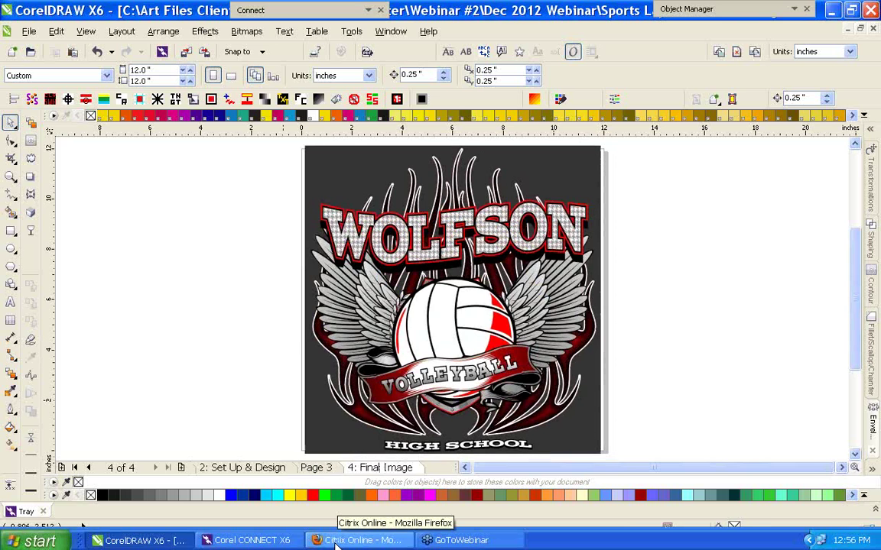
pyautogui.click(257, 540)
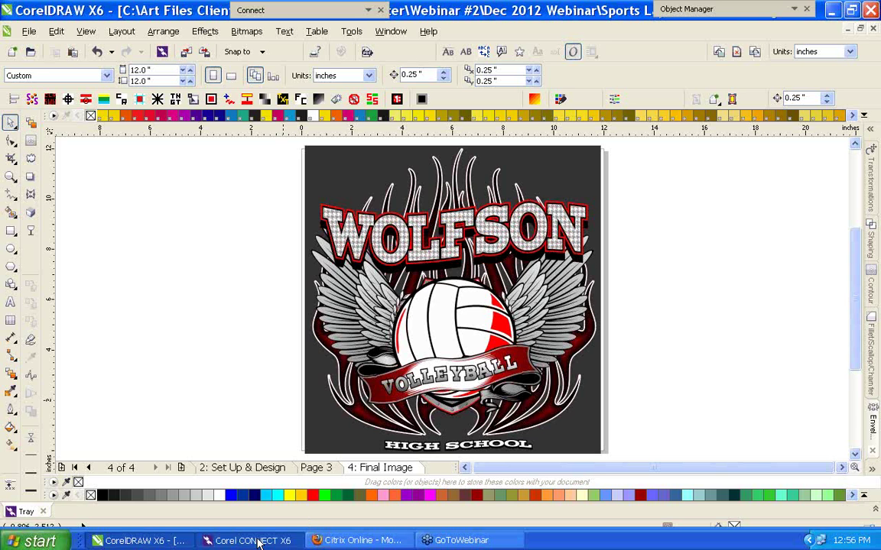
pyautogui.click(258, 540)
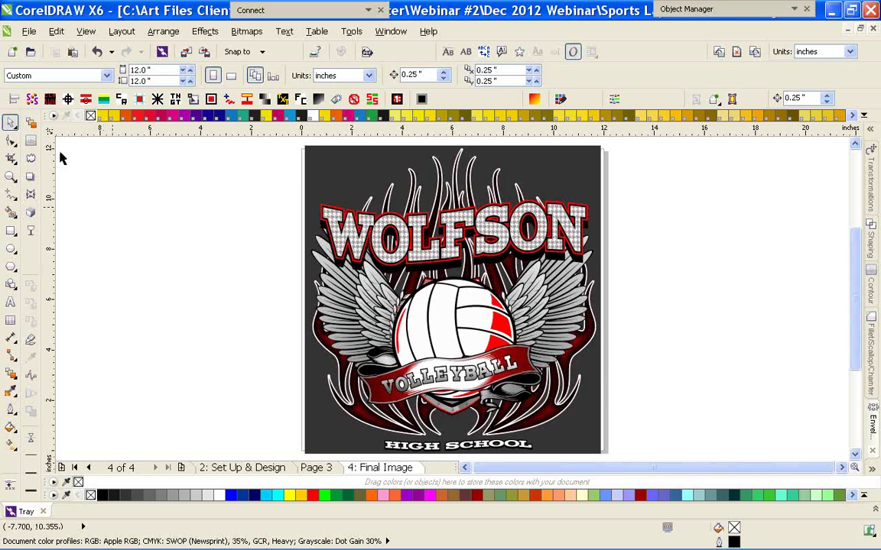
# Draw a square about 4.67 inches wide beside the finished artwork and delete it
pyautogui.click(10, 229)
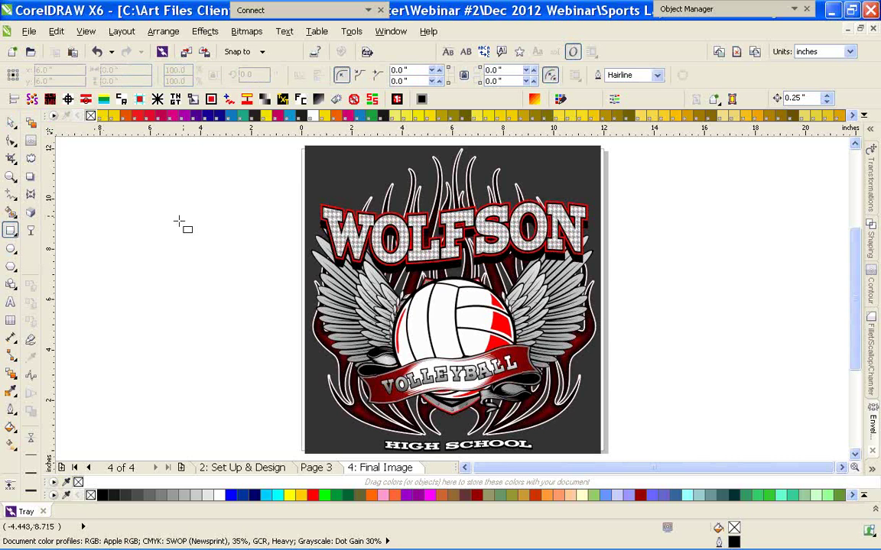
pyautogui.moveTo(162, 210); pyautogui.dragTo(280, 327)
pyautogui.click(11, 124)
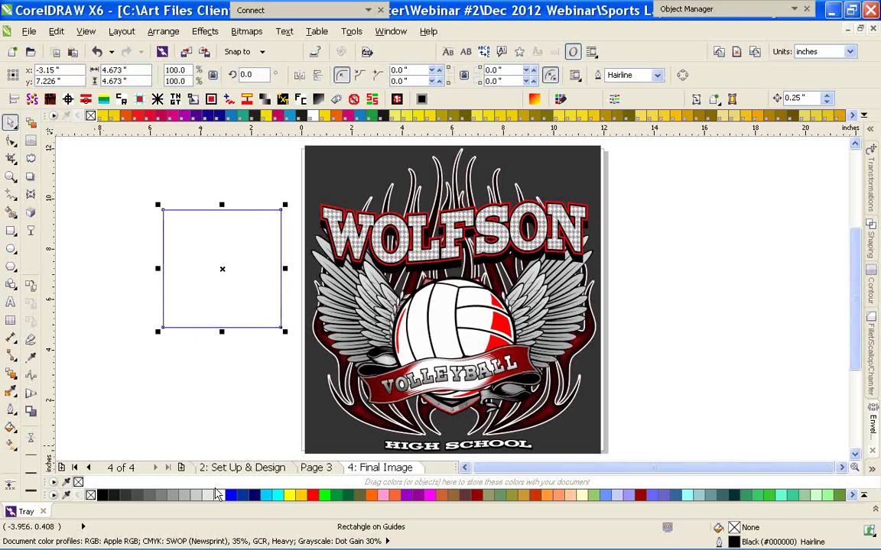
pyautogui.click(259, 394)
pyautogui.press('Delete')
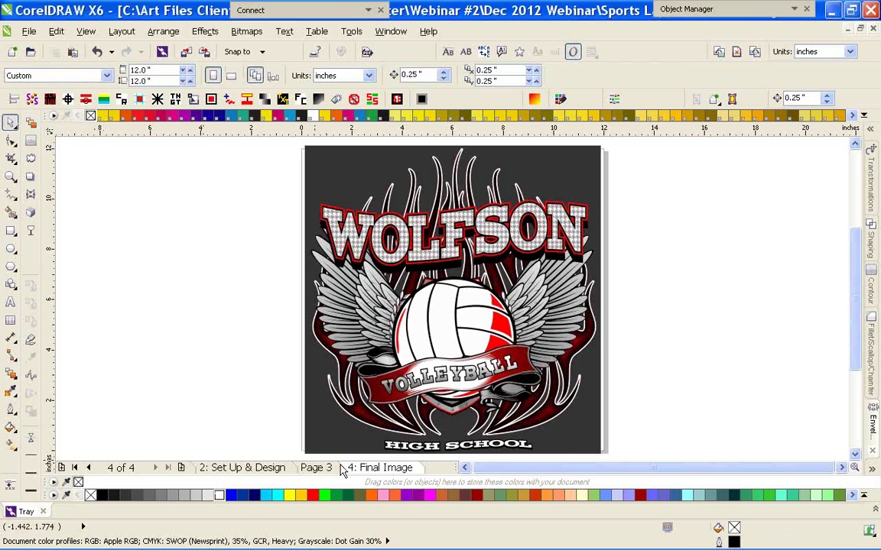
# Insert a blank page after the Final Image page, and open the Select Same macro window beside it
pyautogui.click(754, 53)
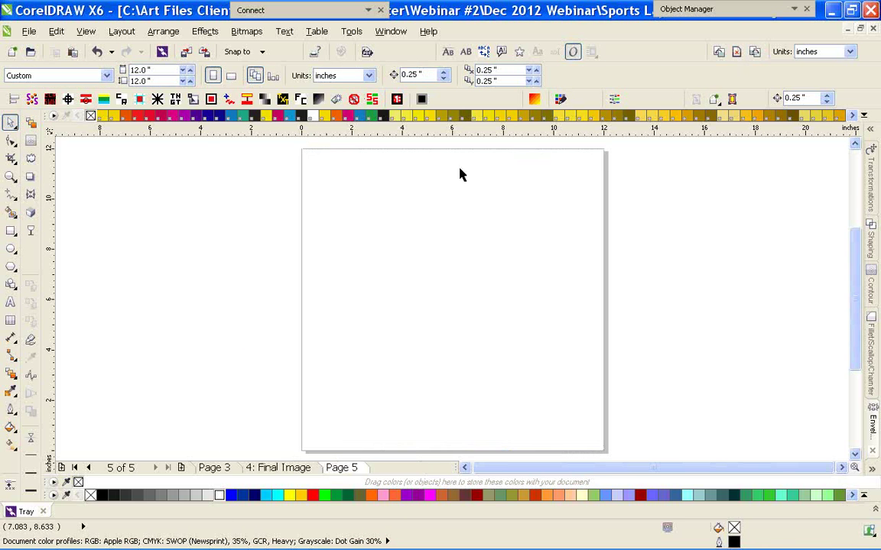
pyautogui.click(48, 100)
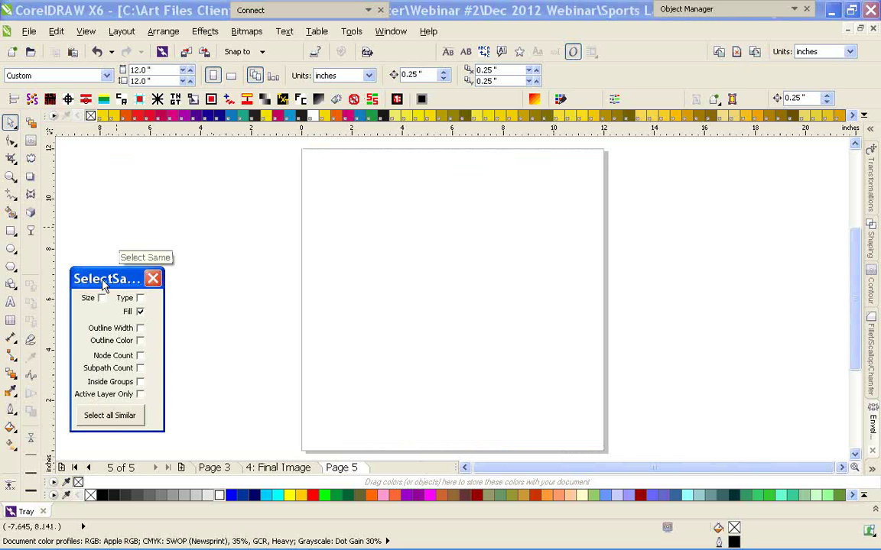
pyautogui.moveTo(127, 288); pyautogui.dragTo(176, 176)
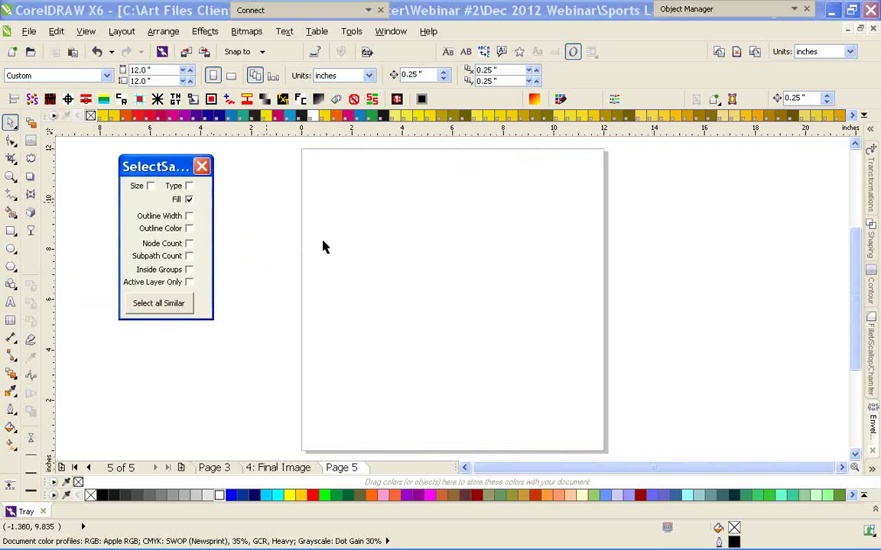
# Open the workspace customization options at the Commands page, and list all available commands
pyautogui.click(352, 32)
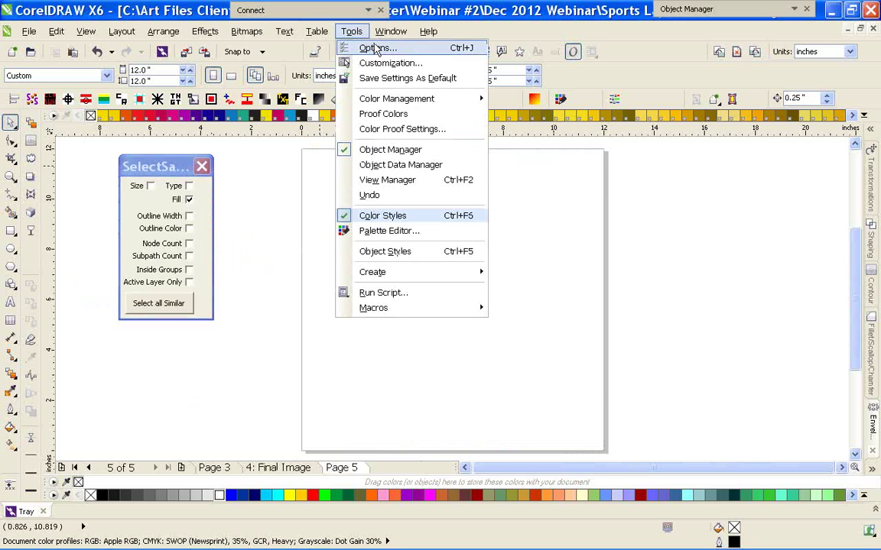
pyautogui.click(390, 64)
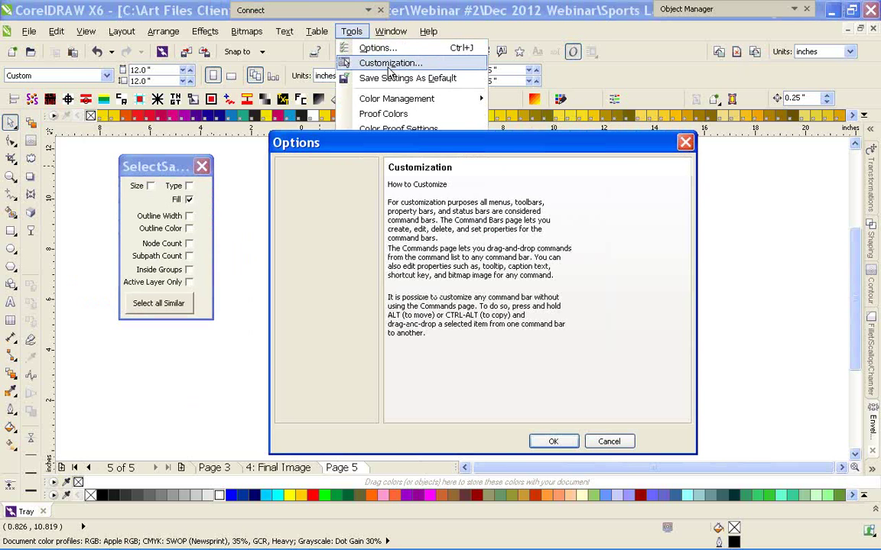
pyautogui.moveTo(474, 140); pyautogui.dragTo(553, 77)
pyautogui.click(417, 286)
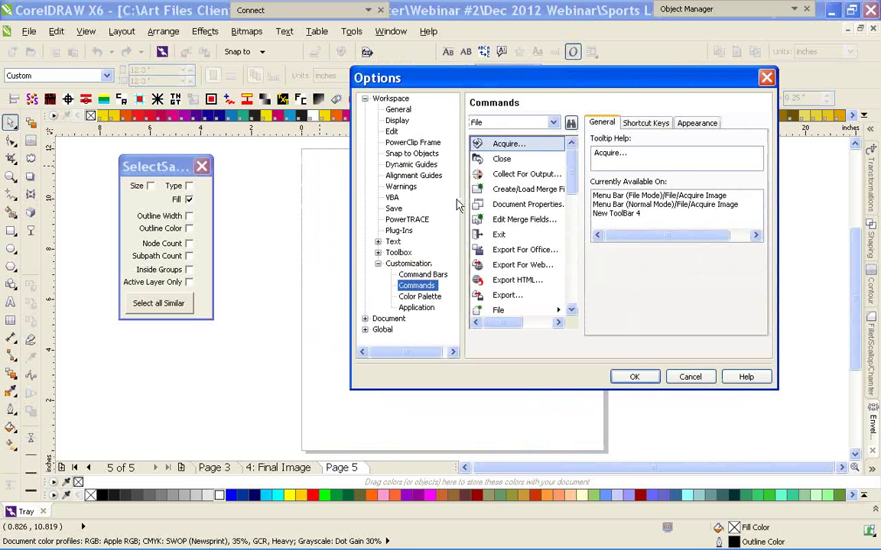
pyautogui.click(552, 122)
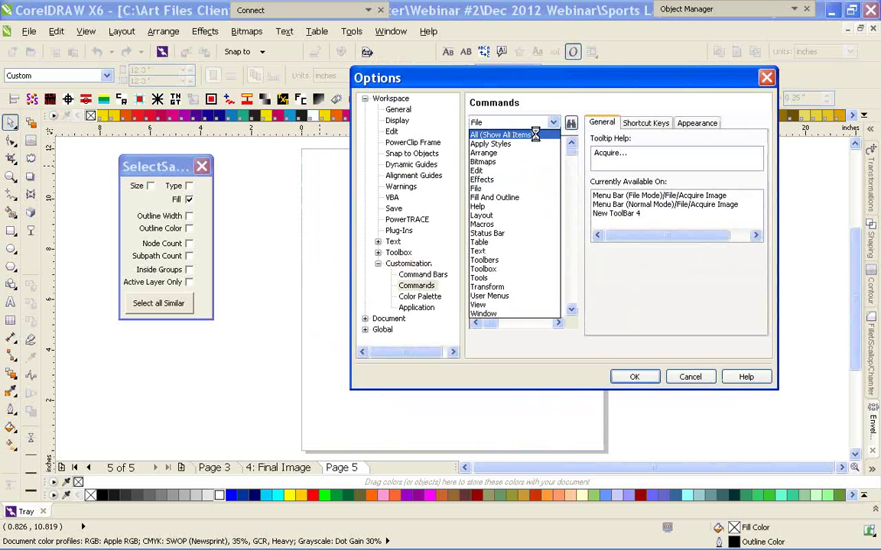
pyautogui.click(520, 135)
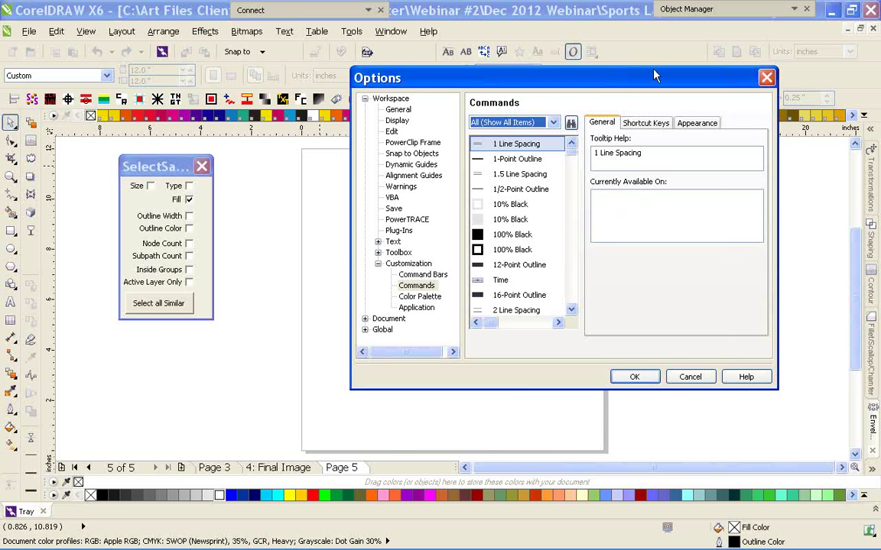
pyautogui.moveTo(535, 78); pyautogui.dragTo(463, 60)
pyautogui.moveTo(502, 140)
pyautogui.mouseDown()
pyautogui.moveTo(502, 176)
pyautogui.moveTo(500, 125)
pyautogui.moveTo(503, 290)
pyautogui.moveTo(505, 134)
pyautogui.mouseUp()
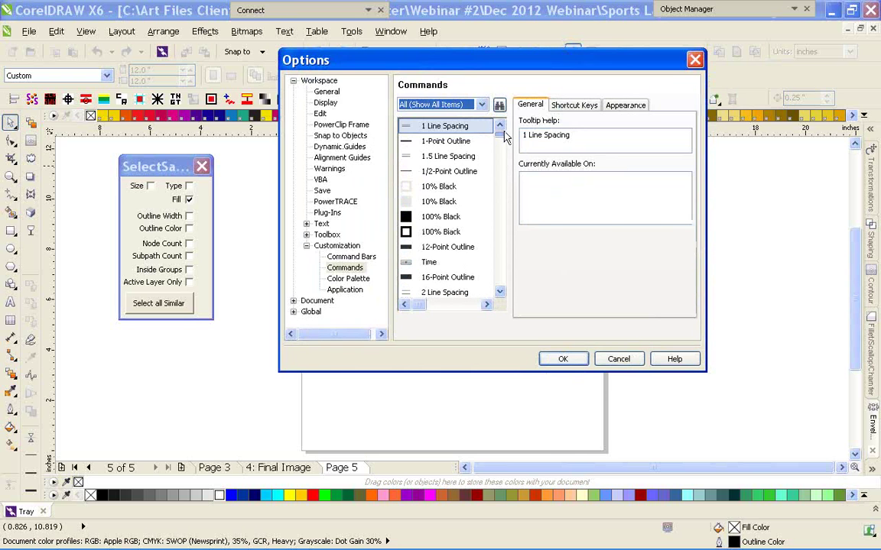
pyautogui.moveTo(546, 66); pyautogui.dragTo(549, 108)
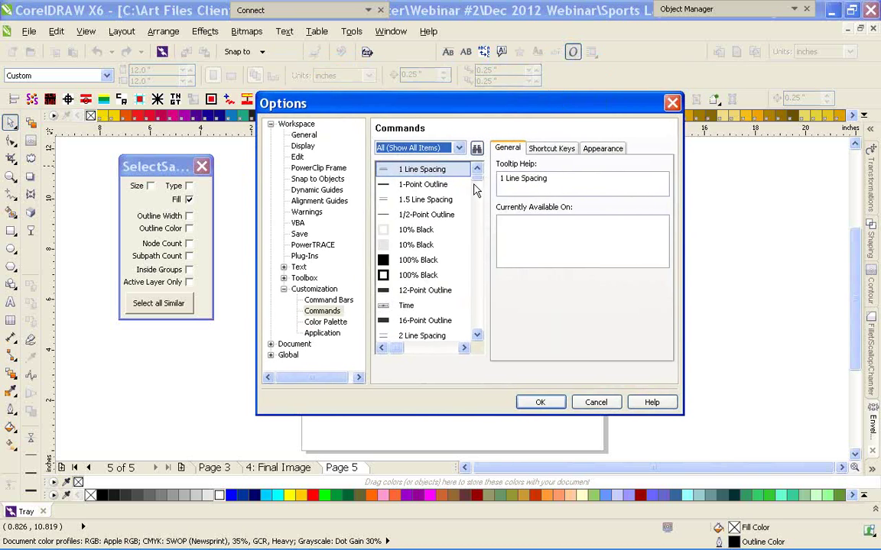
# Examine the general, shortcut key and appearance settings of the 1.5 Line Spacing command
pyautogui.click(394, 185)
pyautogui.click(421, 201)
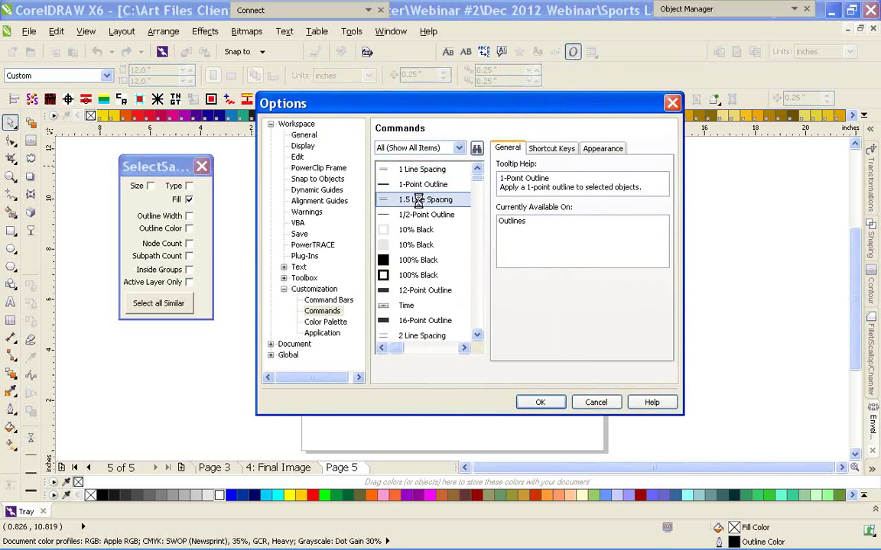
pyautogui.click(567, 150)
pyautogui.click(602, 149)
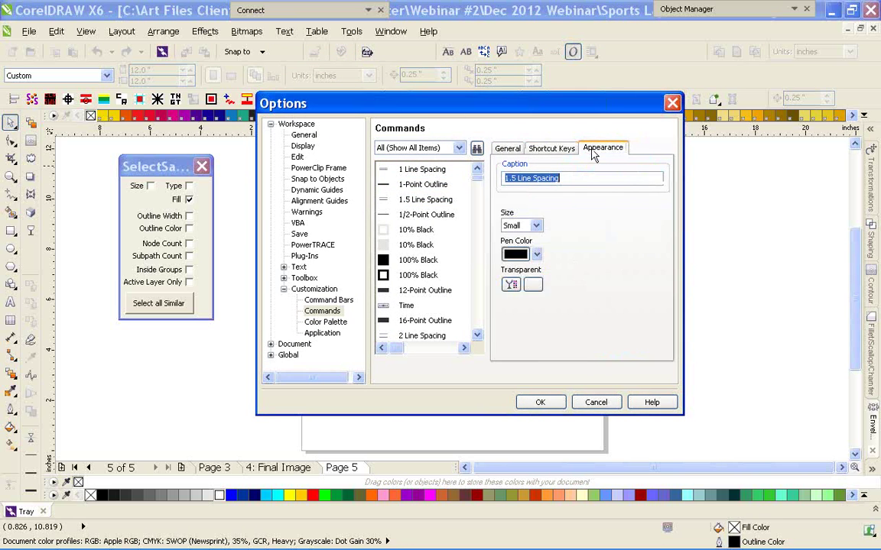
pyautogui.click(551, 148)
pyautogui.click(508, 149)
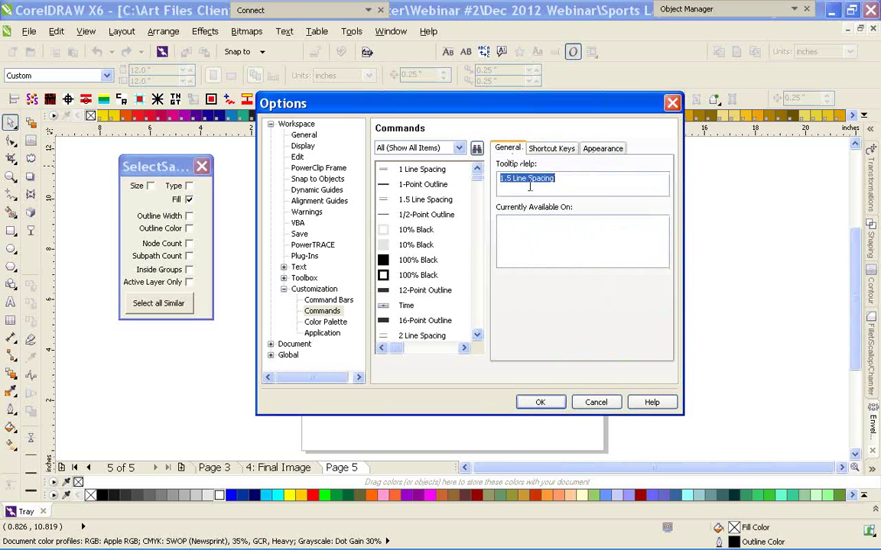
pyautogui.click(545, 148)
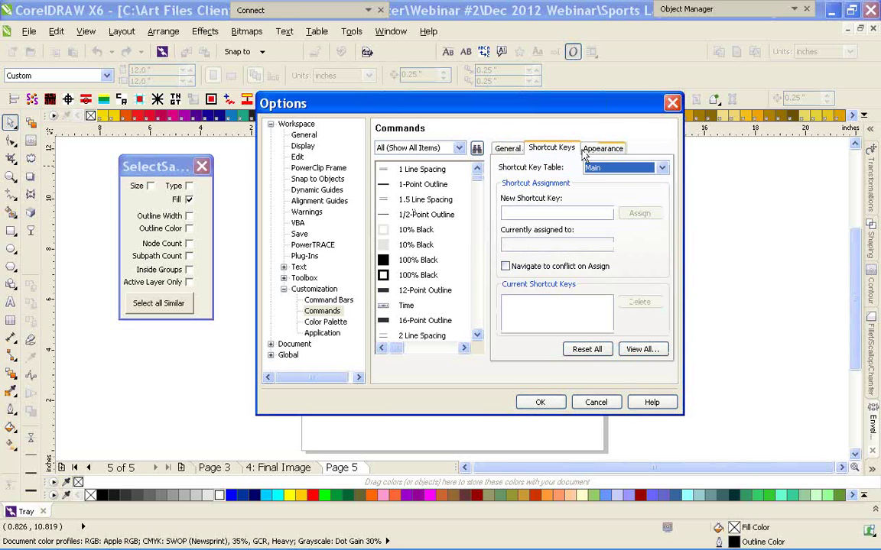
pyautogui.click(603, 149)
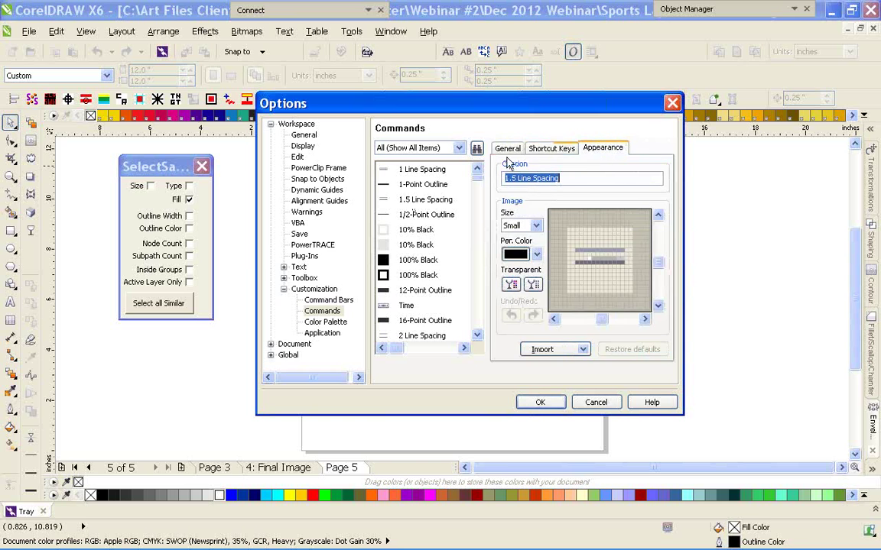
pyautogui.click(508, 148)
# Browse through the complete command list, and close the options without applying anything
pyautogui.moveTo(478, 183); pyautogui.dragTo(479, 213)
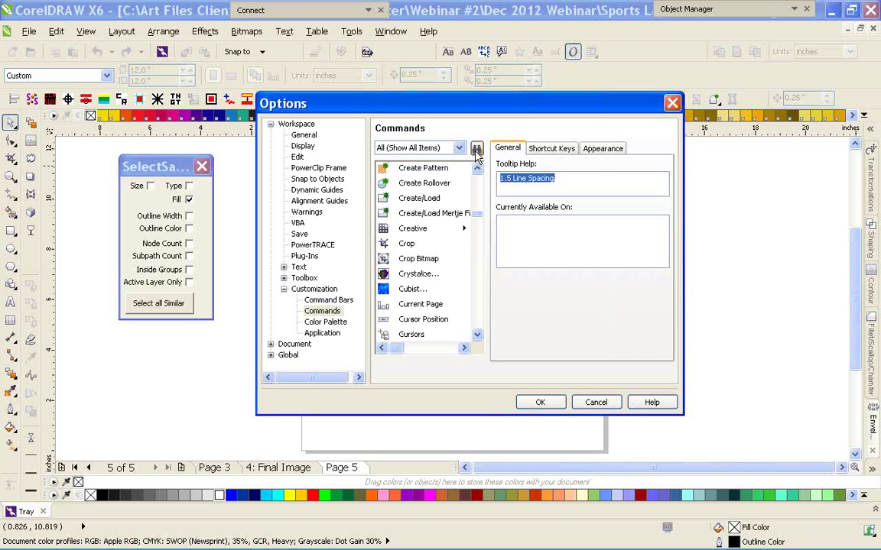
pyautogui.scroll(-10, 483, 277)
pyautogui.scroll(-10, 483, 277)
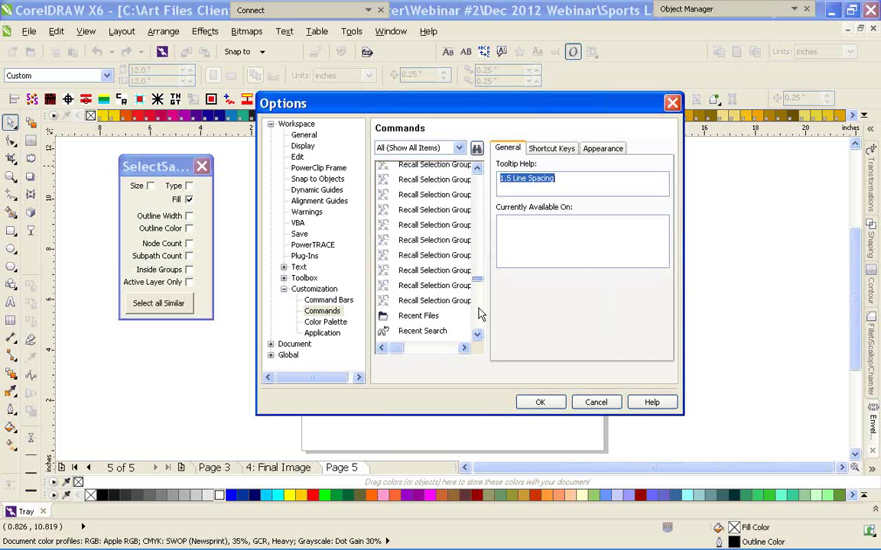
pyautogui.scroll(8, 433, 284)
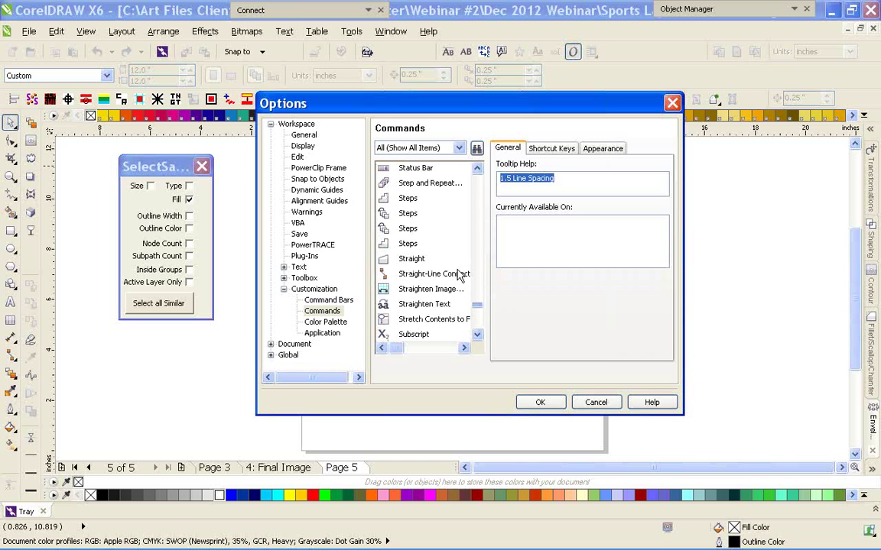
pyautogui.moveTo(443, 107)
pyautogui.mouseDown()
pyautogui.moveTo(386, 138)
pyautogui.moveTo(435, 120)
pyautogui.mouseUp()
pyautogui.click(583, 417)
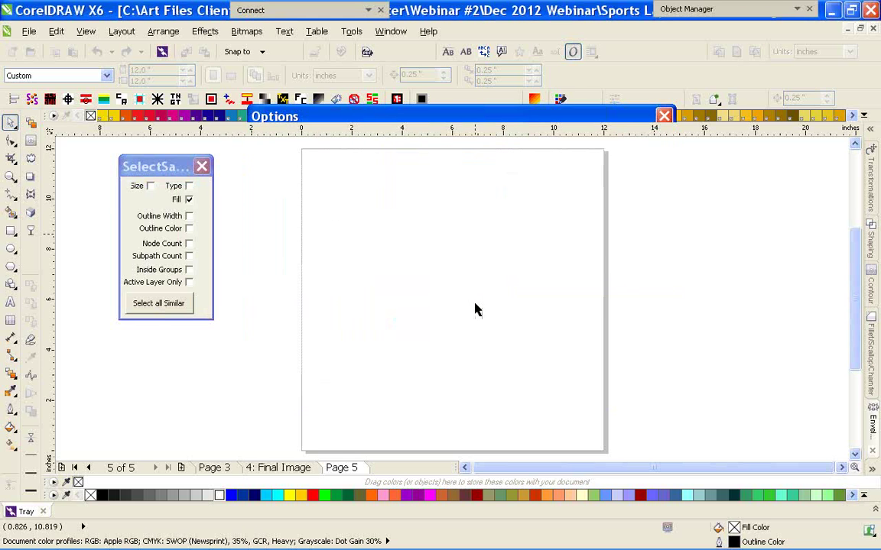
# Close the Select Same macro window, and return to the Final Image page in the maximized drawing window
pyautogui.click(201, 167)
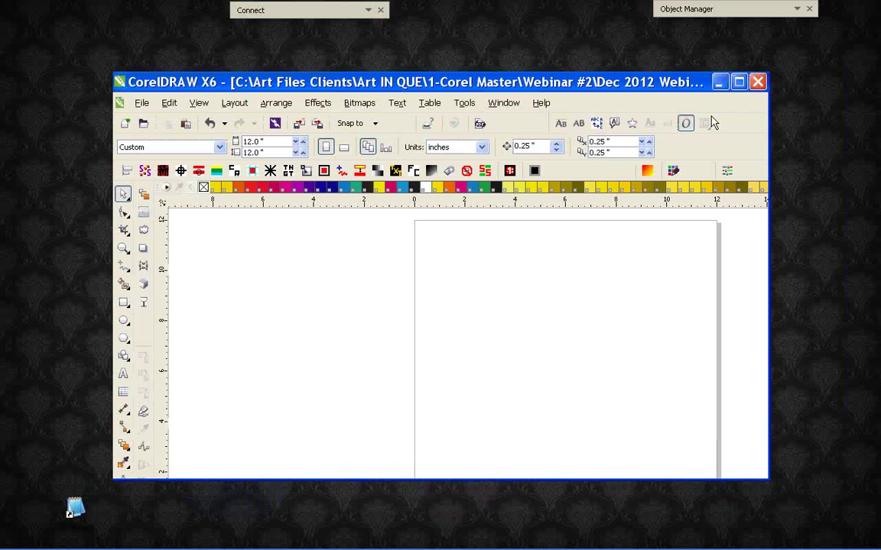
pyautogui.click(738, 83)
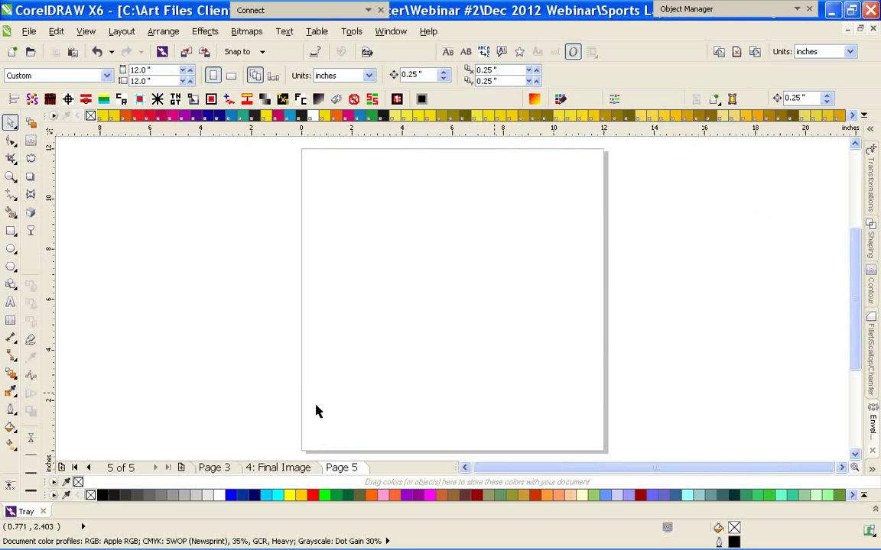
pyautogui.click(284, 472)
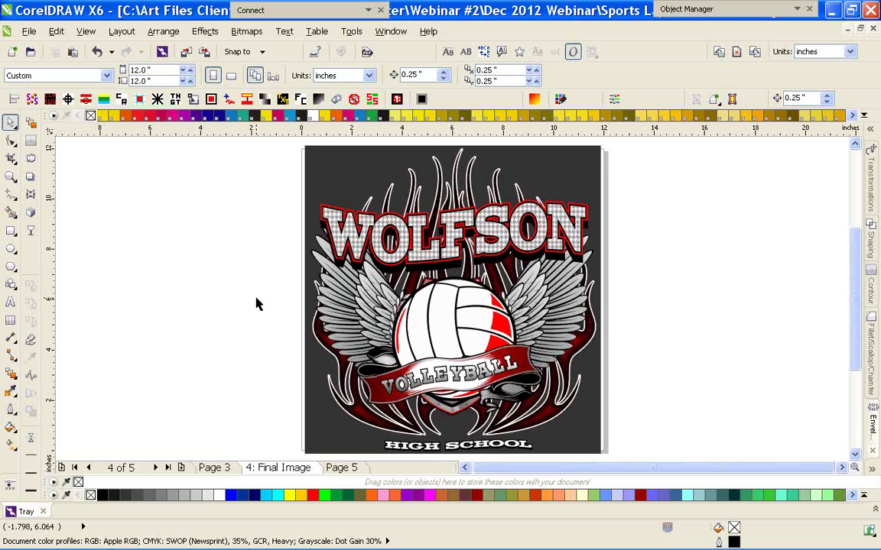
# Add the artistic text macromonster.com in 24 pt Arial near the middle of page 5
pyautogui.click(339, 467)
pyautogui.click(10, 302)
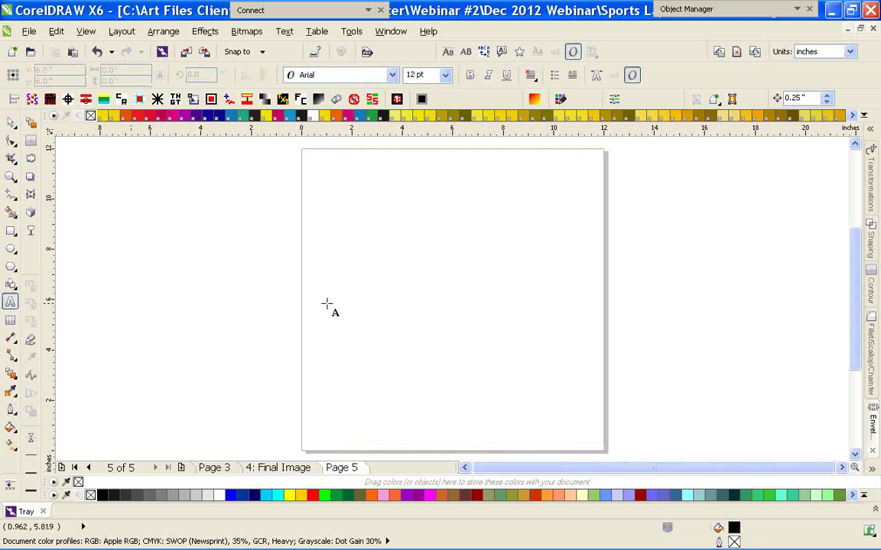
pyautogui.click(383, 277)
pyautogui.write('macro')
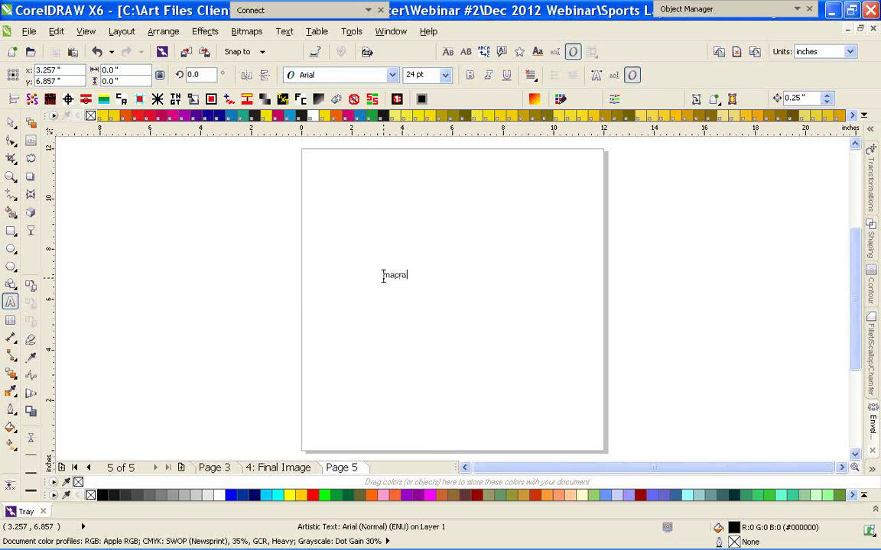
pyautogui.write('monster.com')
pyautogui.click(10, 124)
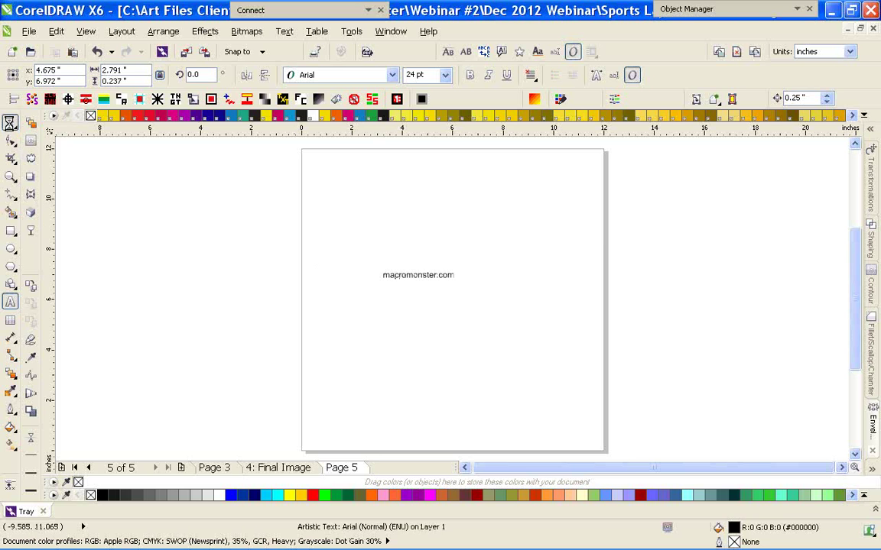
pyautogui.click(424, 291)
pyautogui.scroll(2, 398, 291)
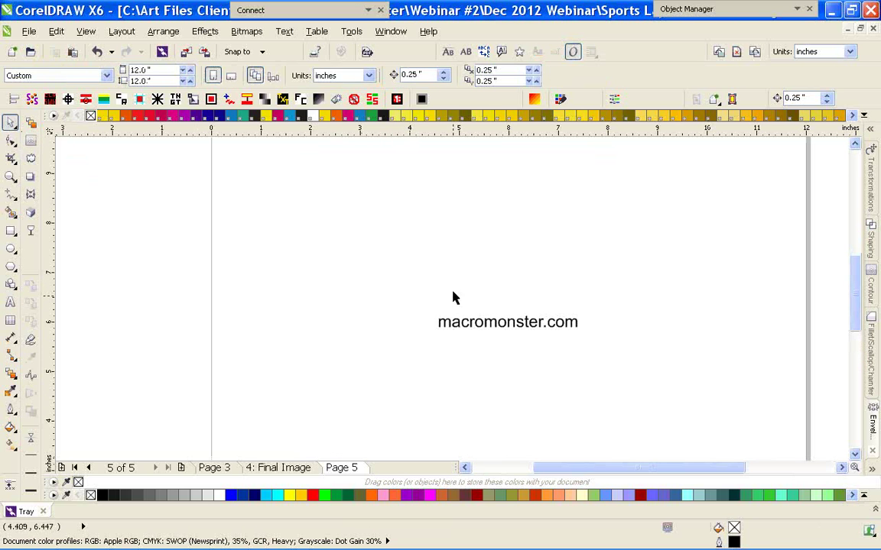
# Go back to the Final Image page, and open the Color Styles beside the volleyball artwork
pyautogui.click(277, 467)
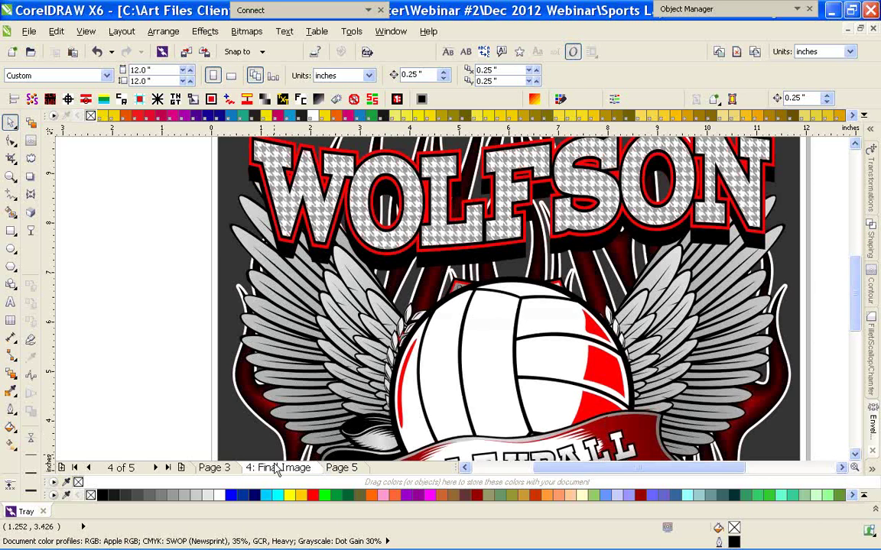
pyautogui.press('F4')
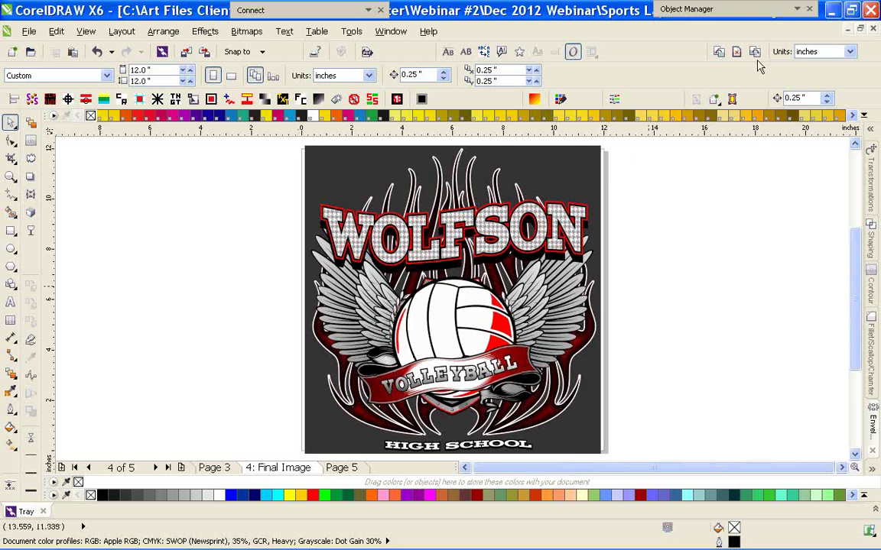
pyautogui.click(797, 10)
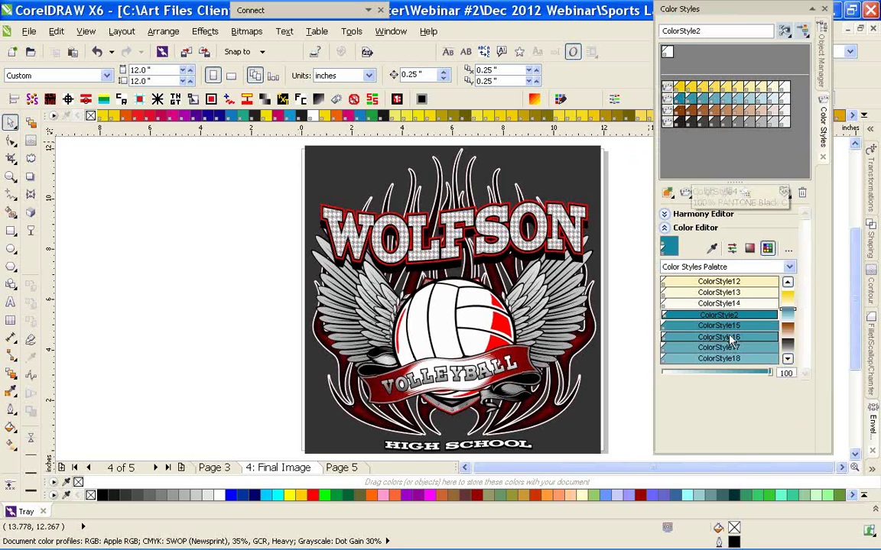
pyautogui.scroll(3, 734, 325)
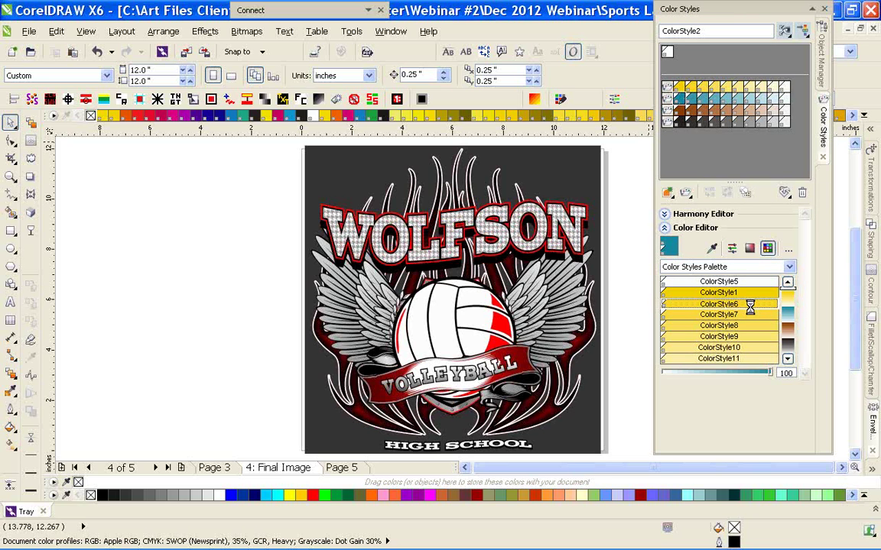
# Set ColorStyle2 to PANTONE Yellow 012 C and ColorStyle1 to PANTONE Warm Red C
pyautogui.click(729, 292)
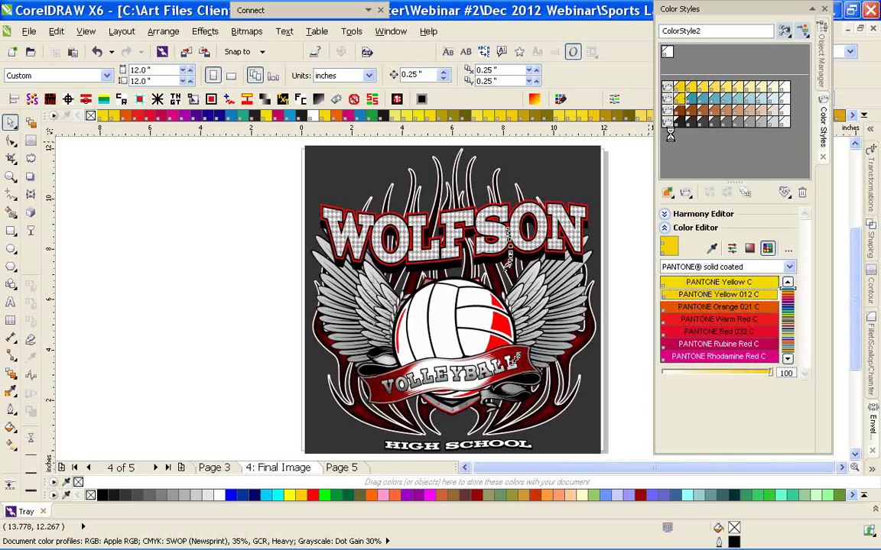
pyautogui.click(669, 88)
pyautogui.click(714, 318)
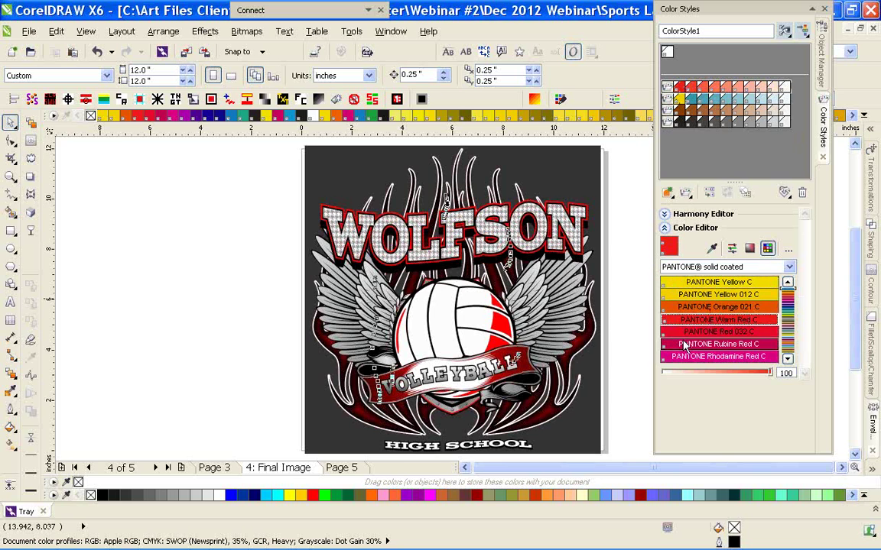
# Set ColorStyle2 to PANTONE 313 C from the PANTONE solid coated colors
pyautogui.click(680, 101)
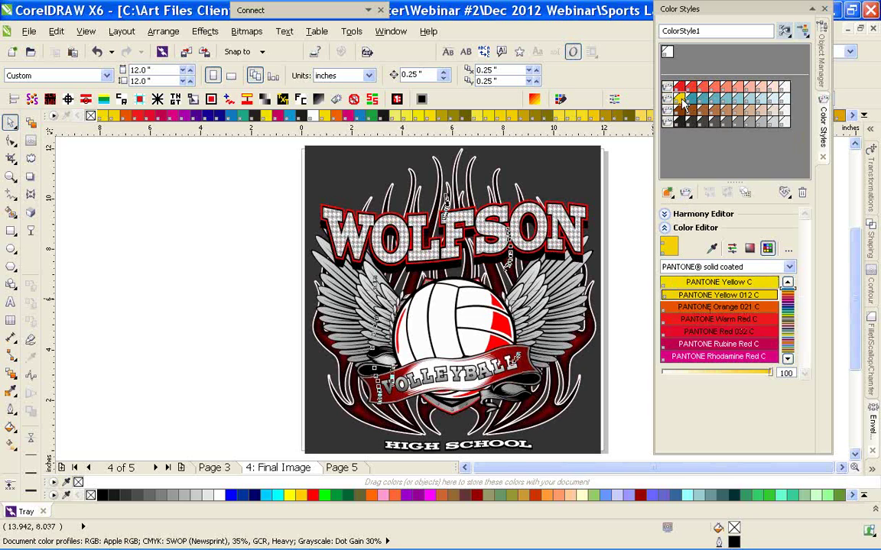
pyautogui.click(790, 310)
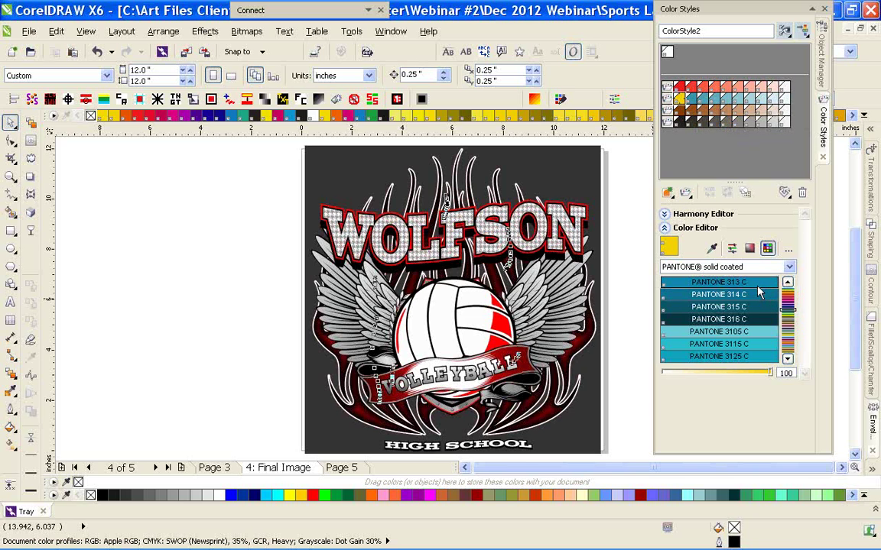
pyautogui.click(757, 286)
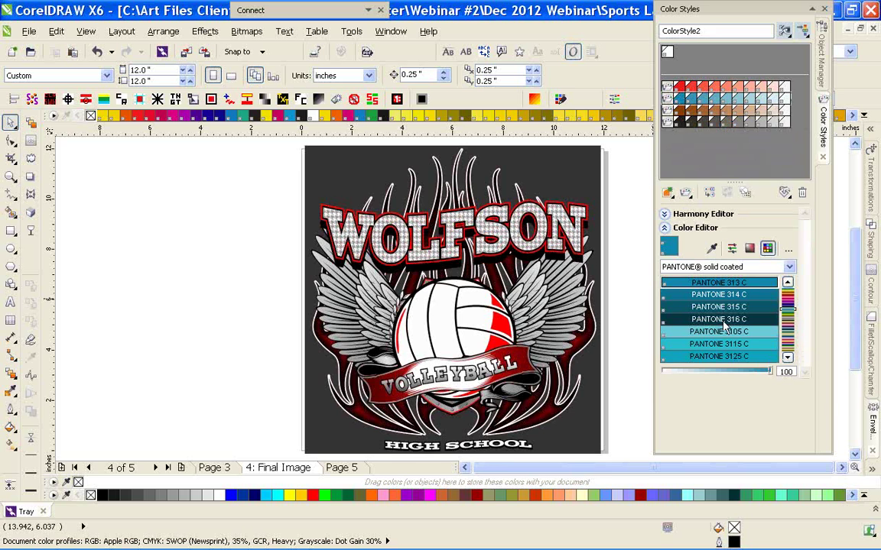
# Try PANTONE 501 C as the color of ColorStyle2, and undo the change
pyautogui.click(789, 325)
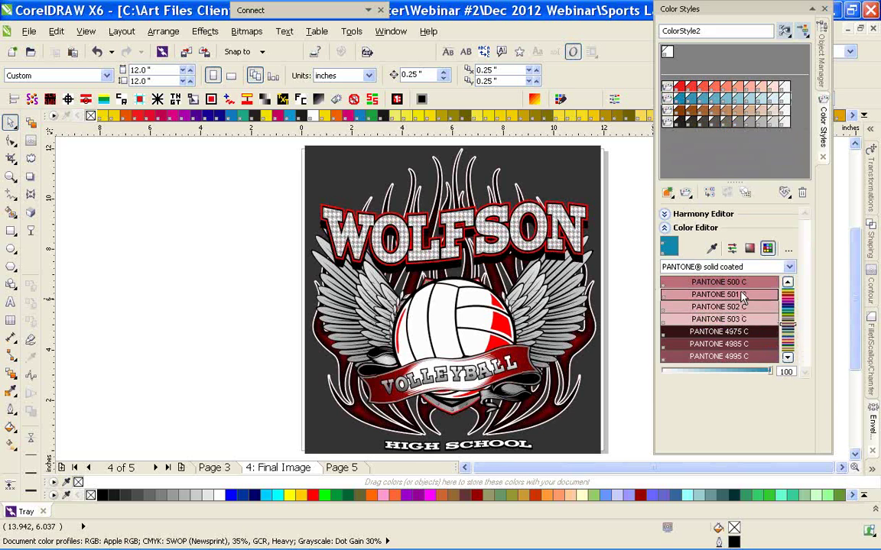
pyautogui.click(740, 293)
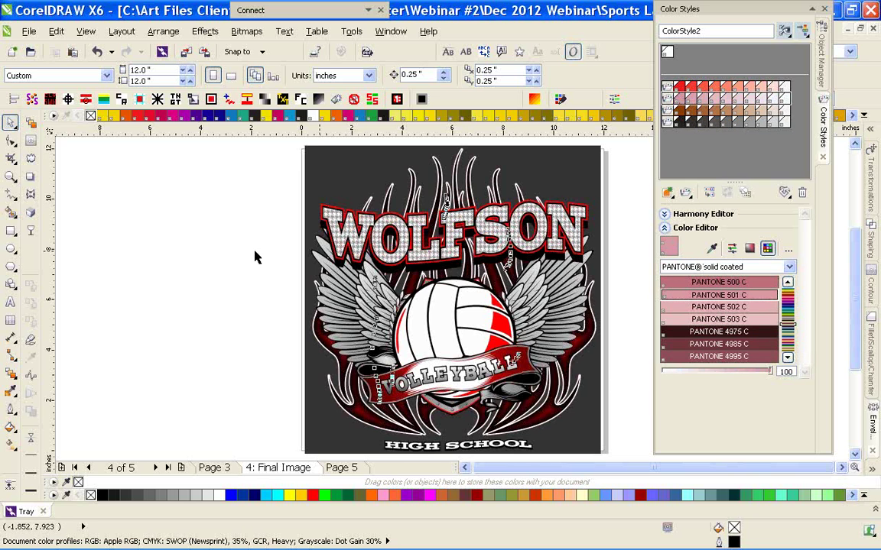
pyautogui.hotkey('ctrl', 'z')
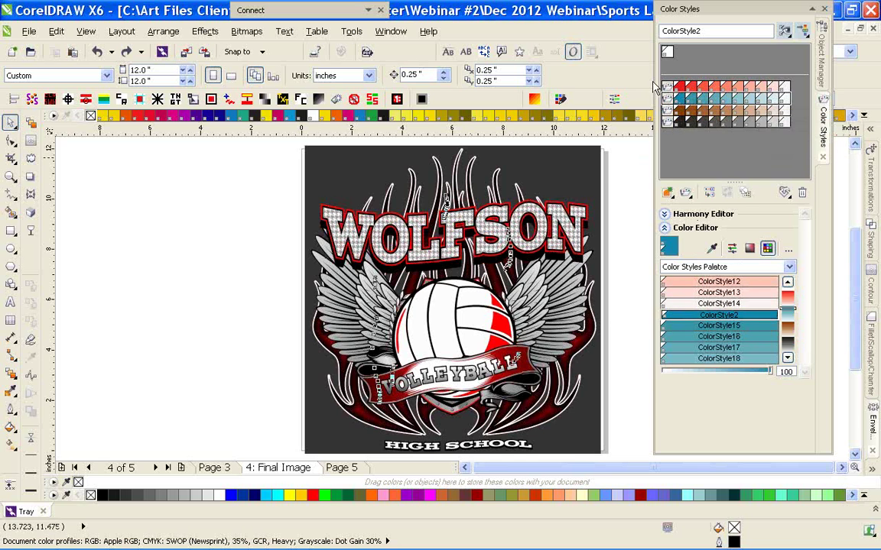
# Select ColorStyle1, then close the Color Styles and collapse the Object Manager
pyautogui.scroll(2, 783, 289)
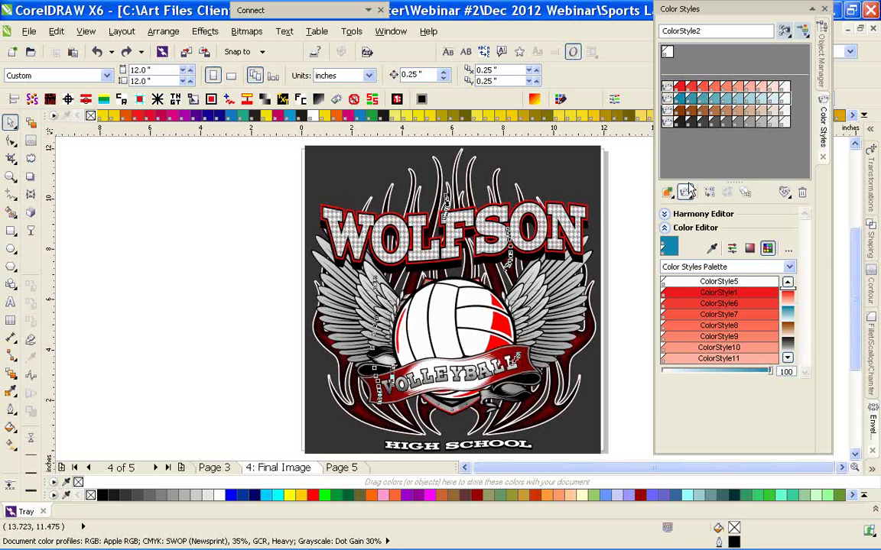
pyautogui.click(678, 87)
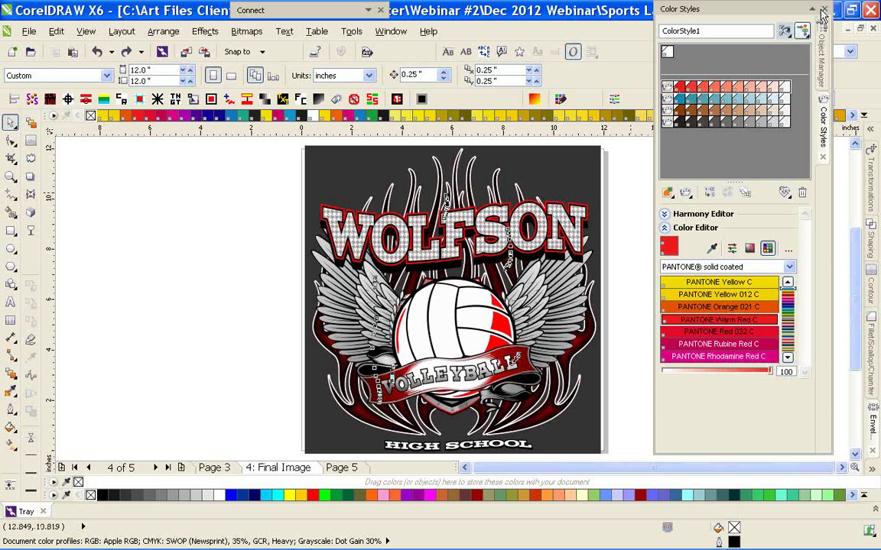
pyautogui.click(823, 158)
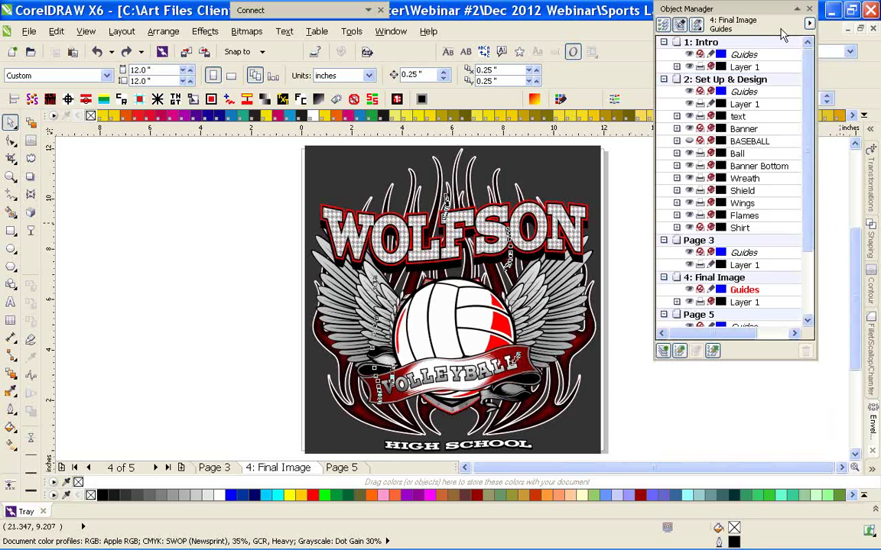
pyautogui.click(797, 8)
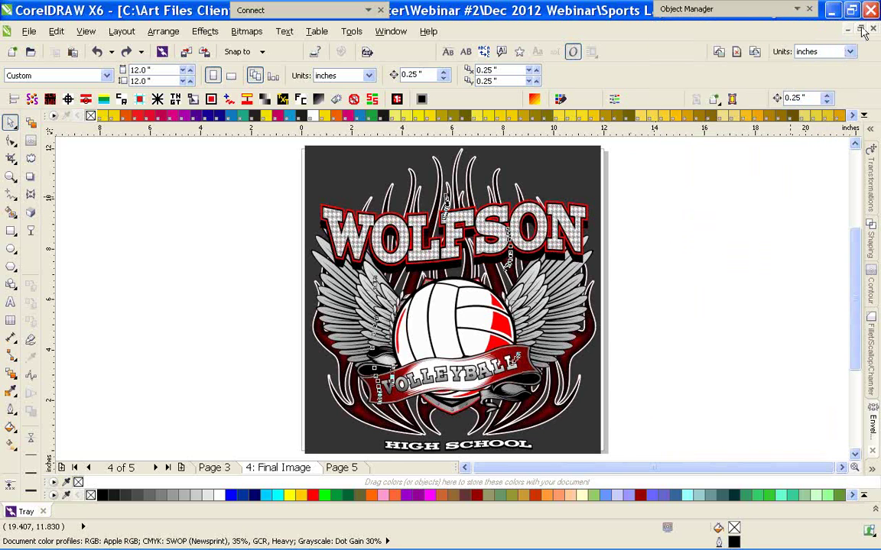